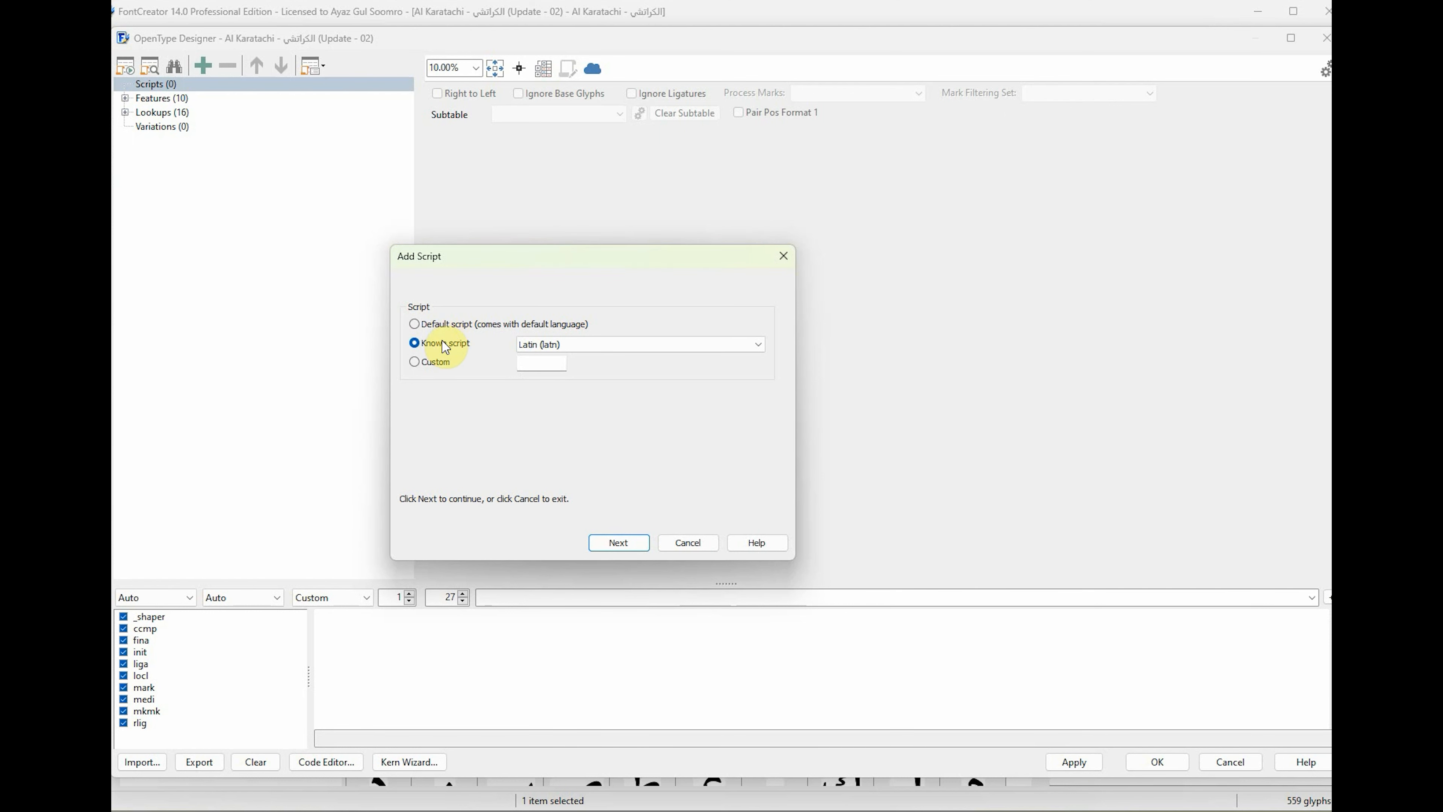
Add the known script Arabic (arab) with the default language to the font's Scripts.
click(155, 85)
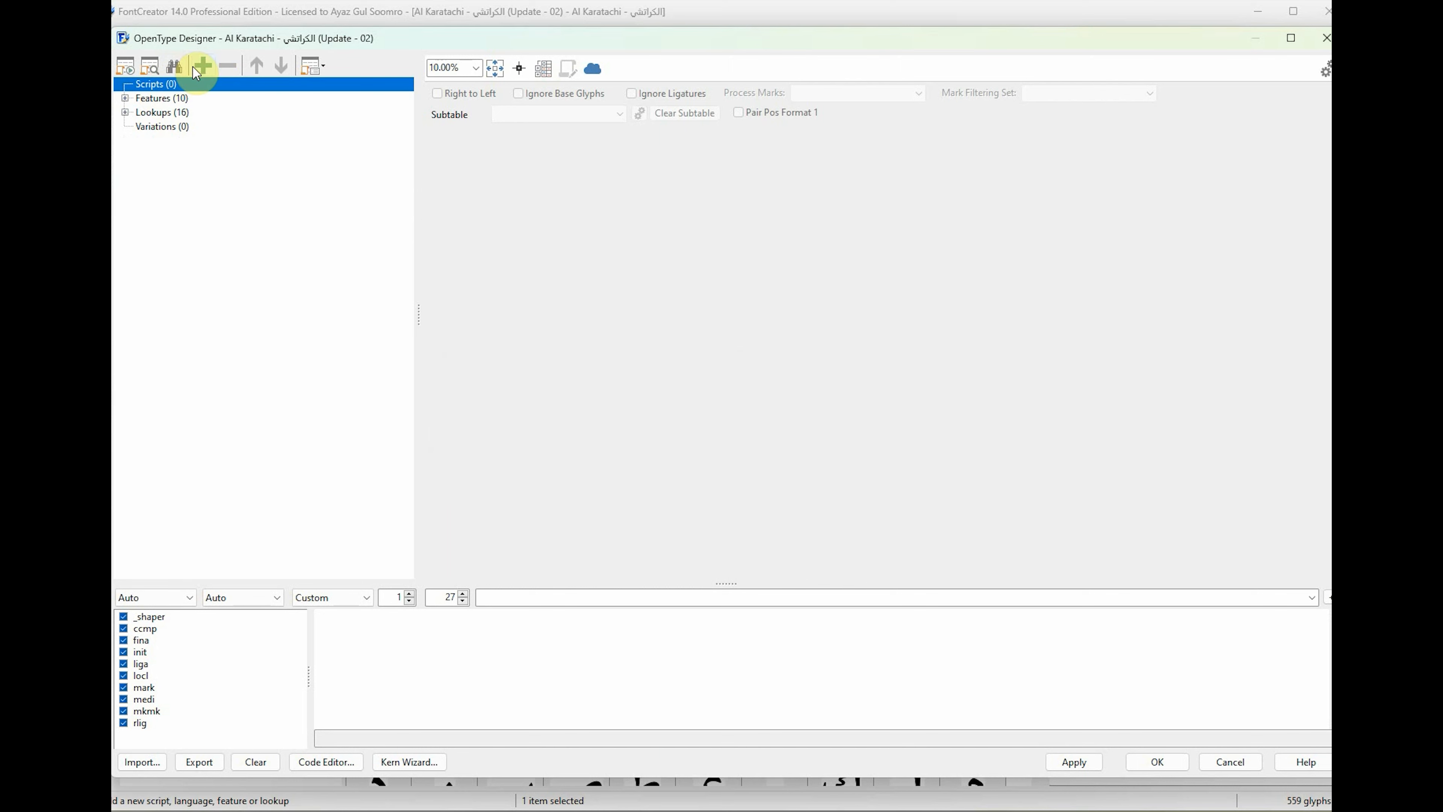
click(203, 66)
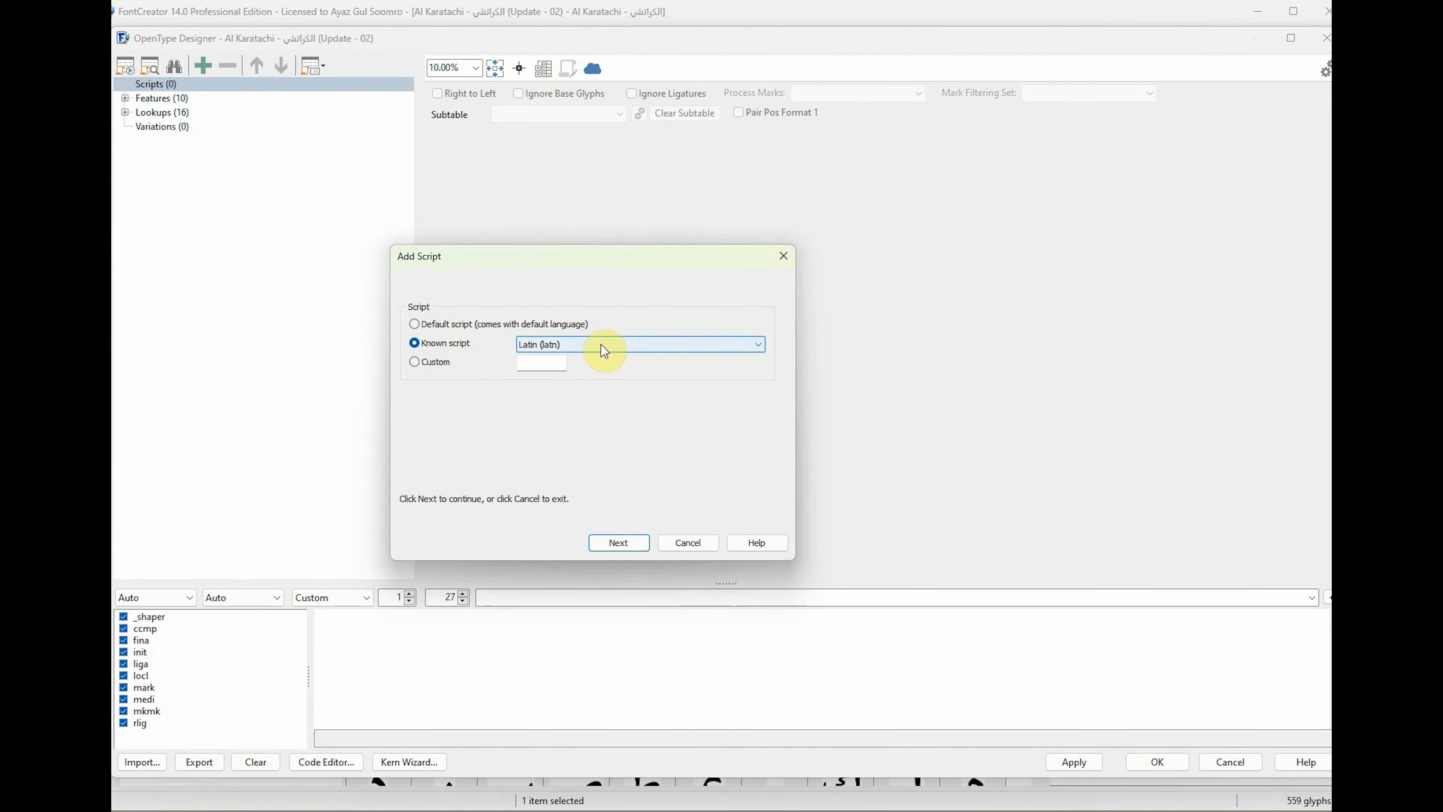
click(601, 344)
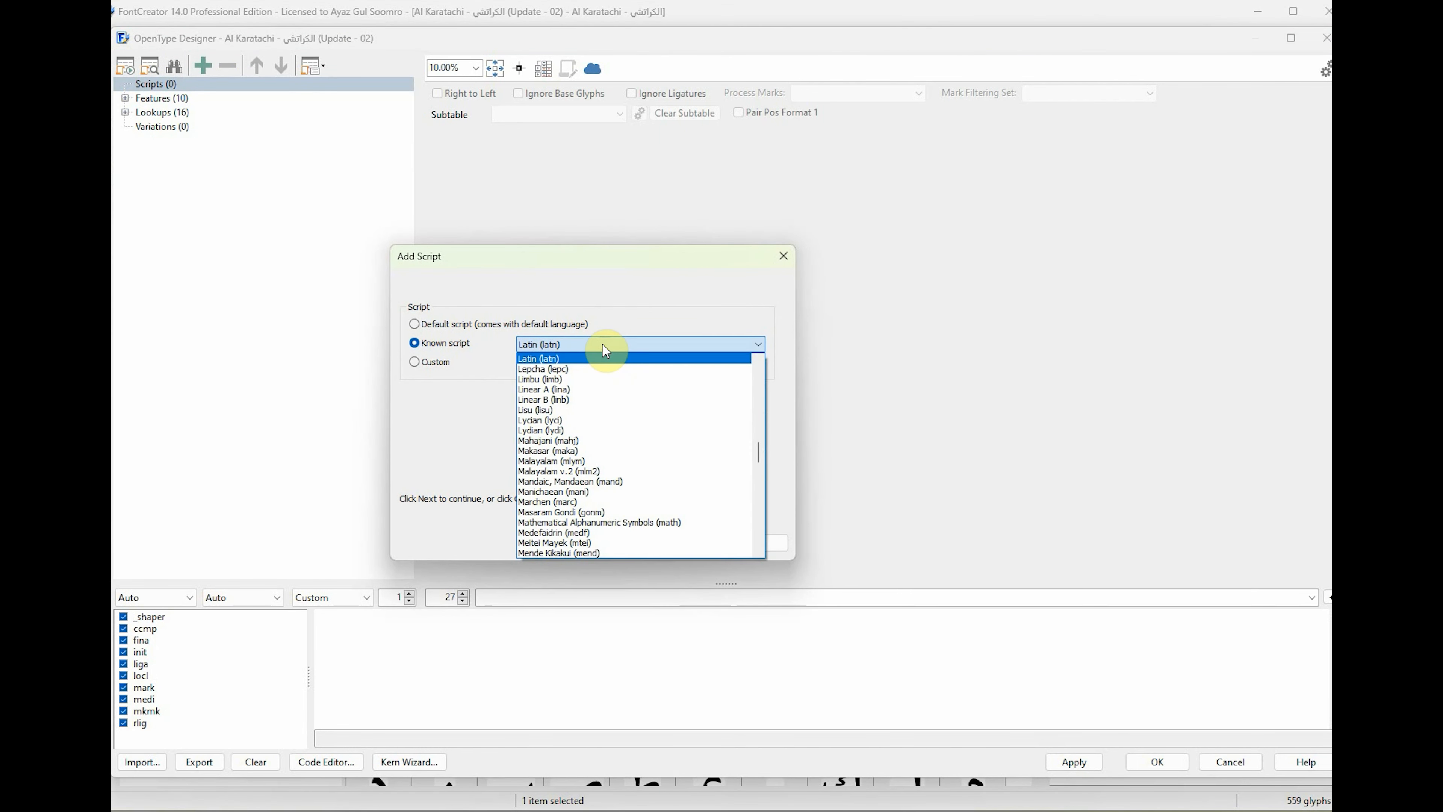
text(arab)
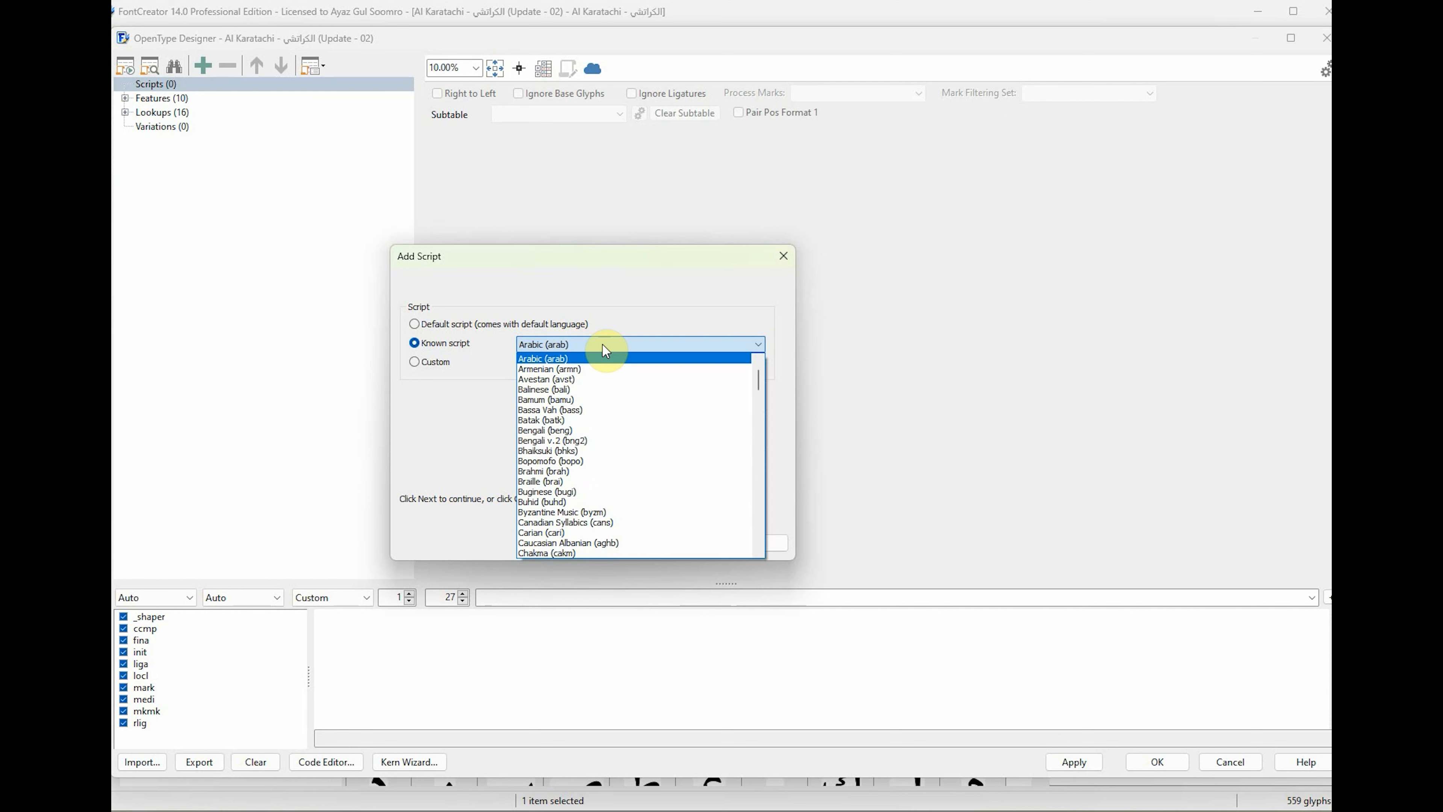
click(569, 359)
click(634, 544)
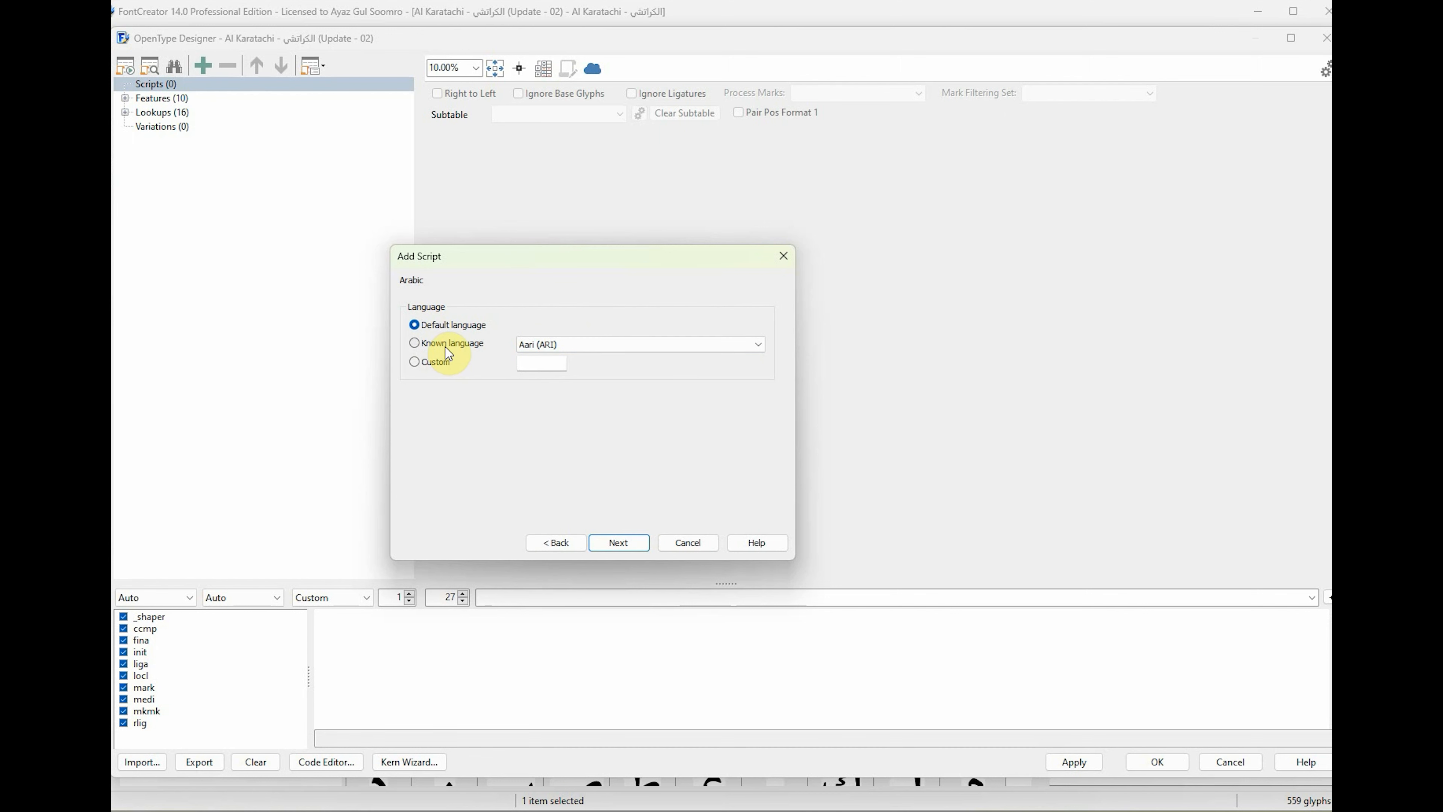
click(624, 543)
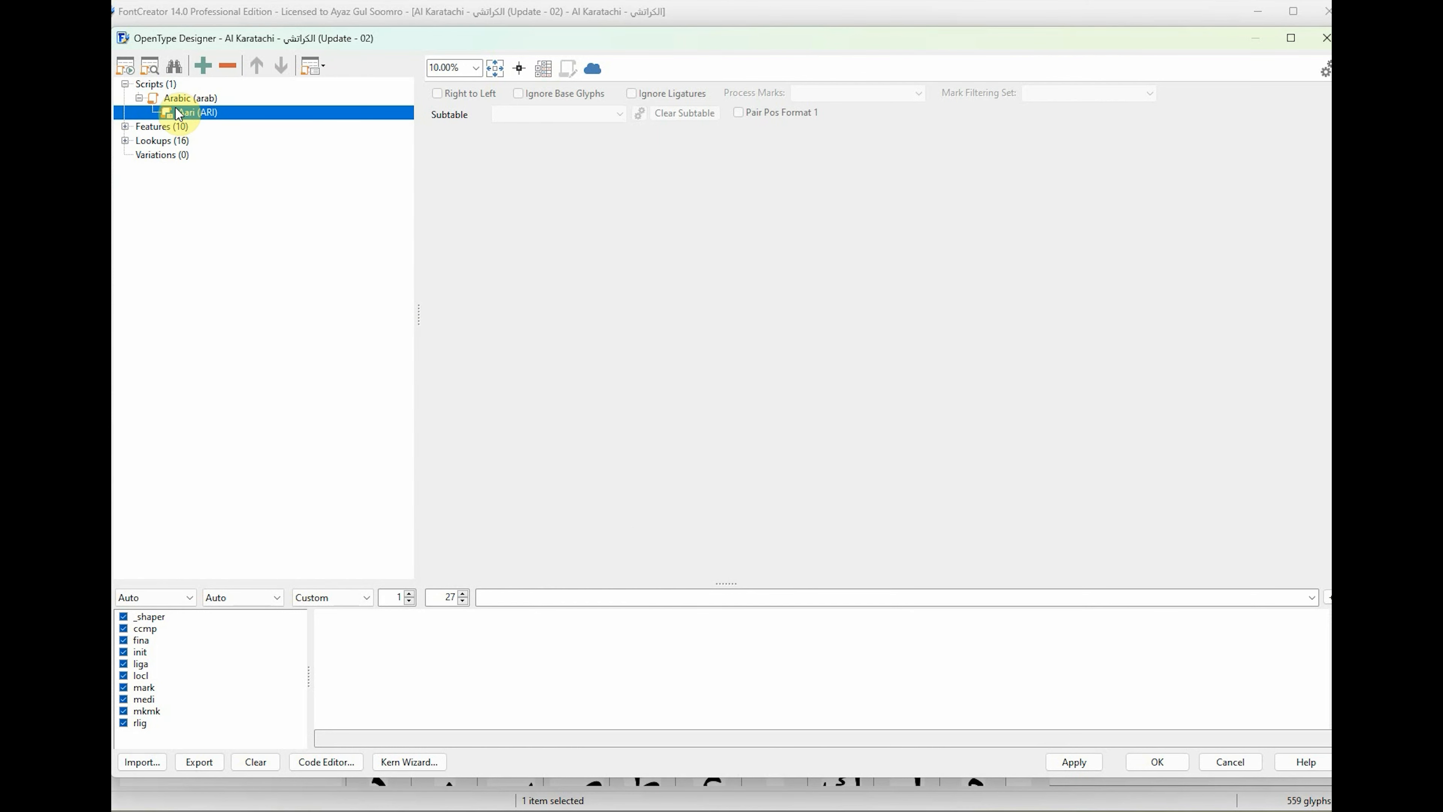
Add Persian (FAR) as a known language under the Arabic script.
double_click(204, 97)
right_click(195, 98)
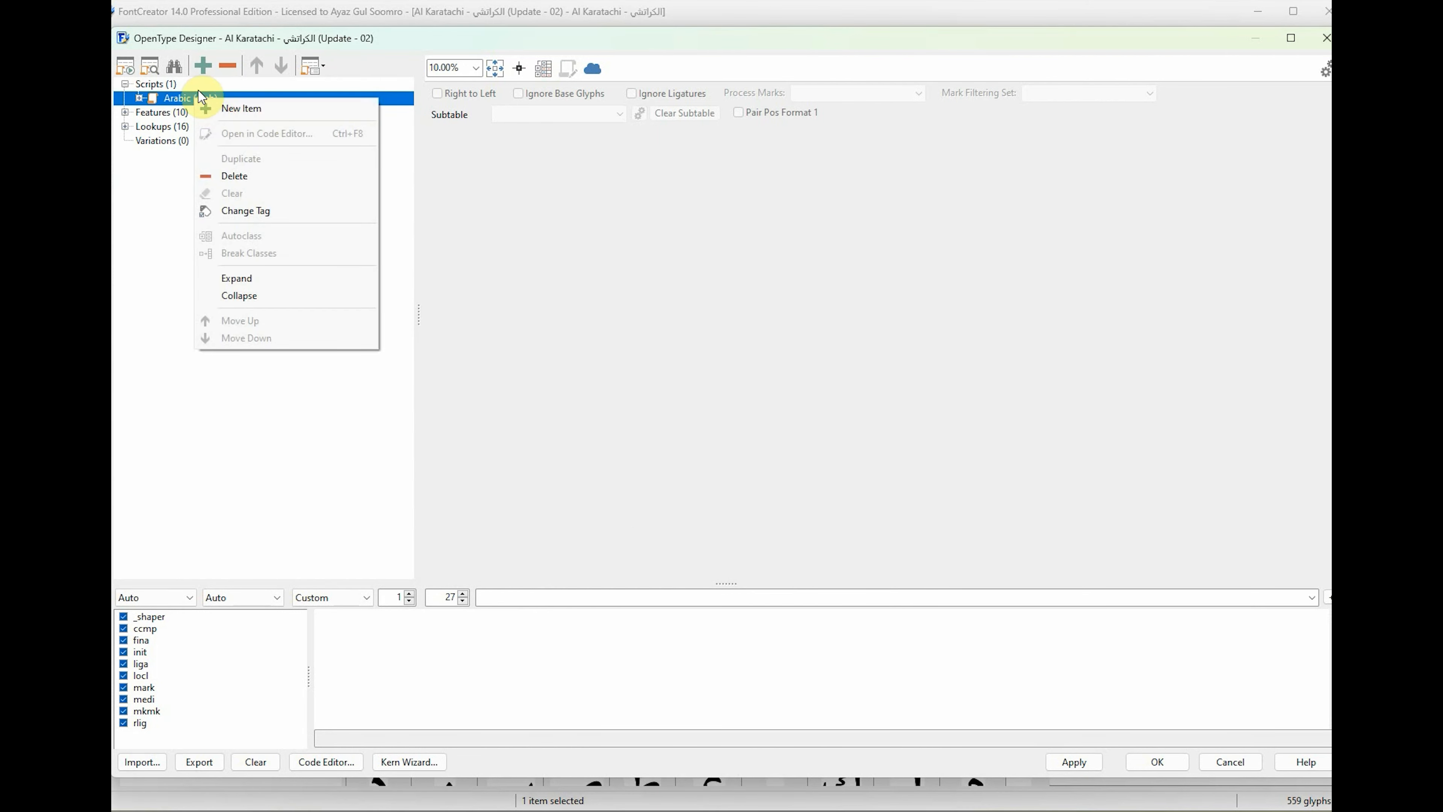
click(232, 106)
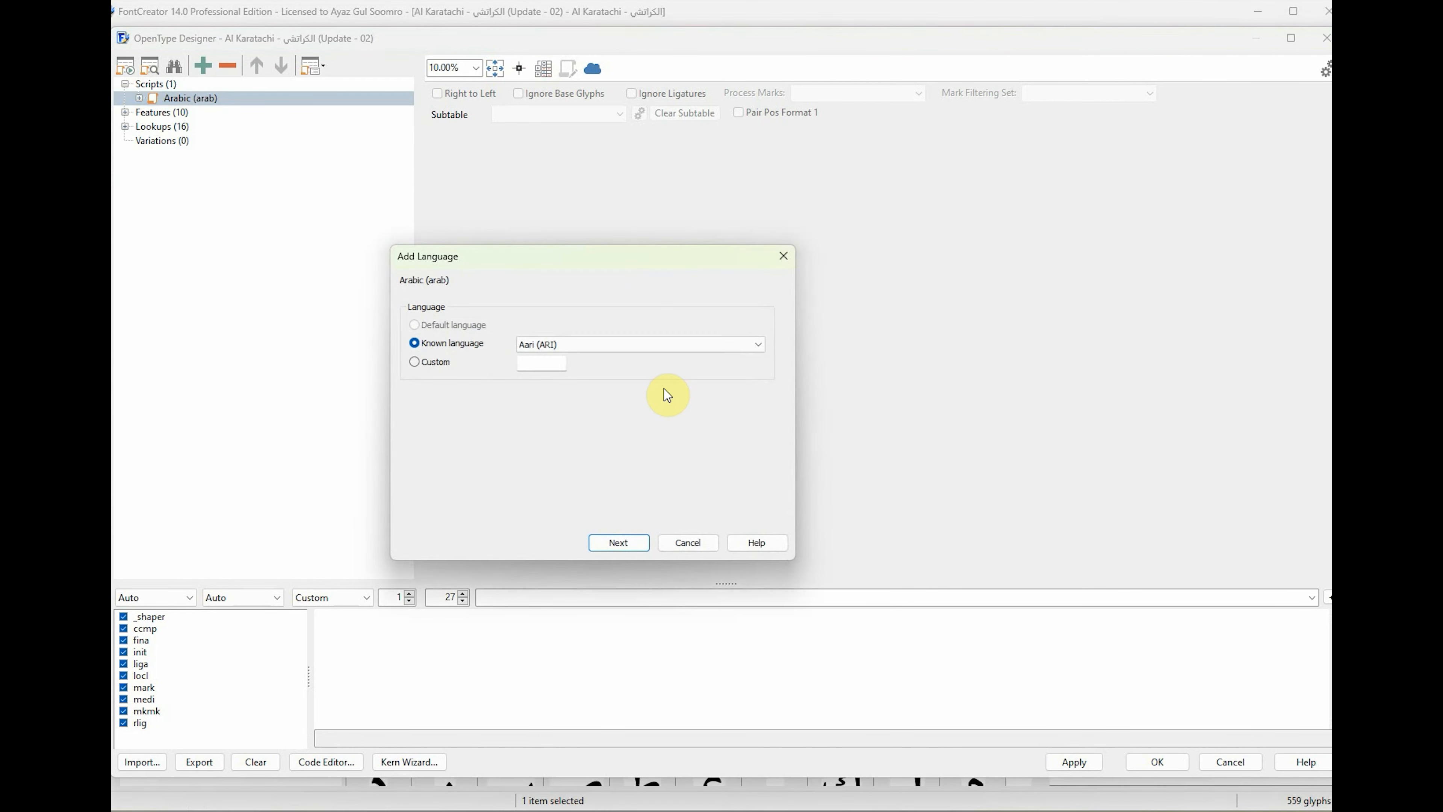
click(579, 344)
text(per)
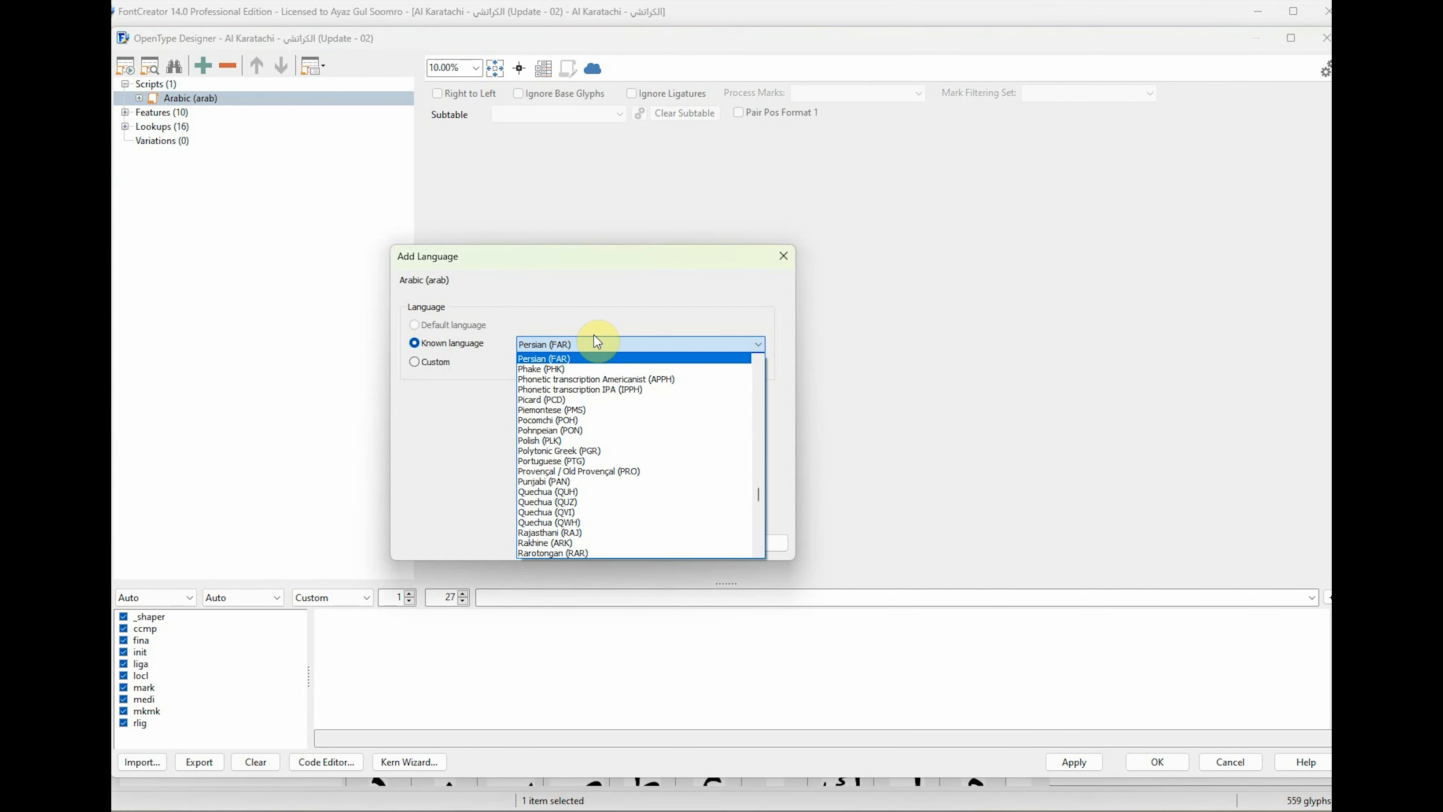
click(578, 359)
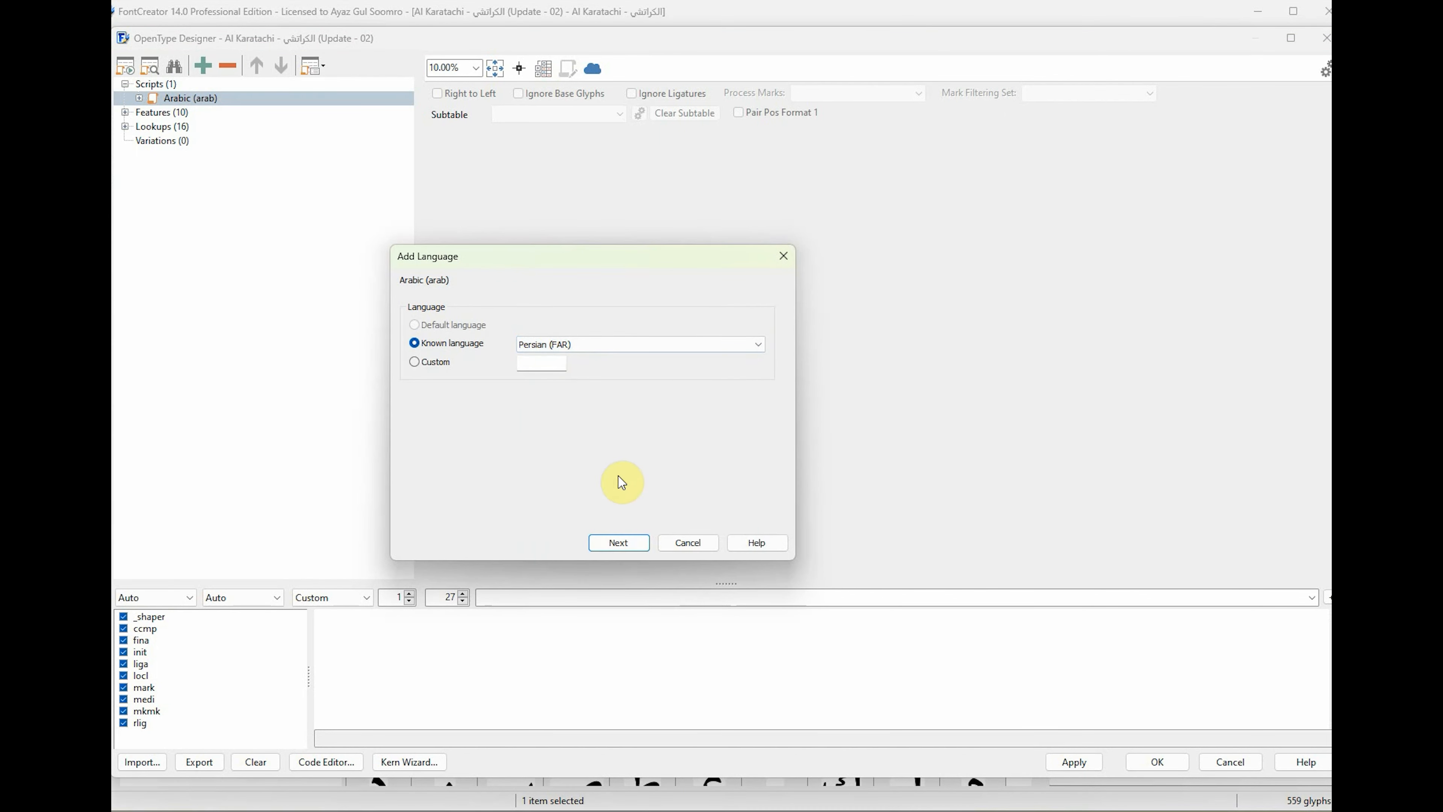
click(624, 543)
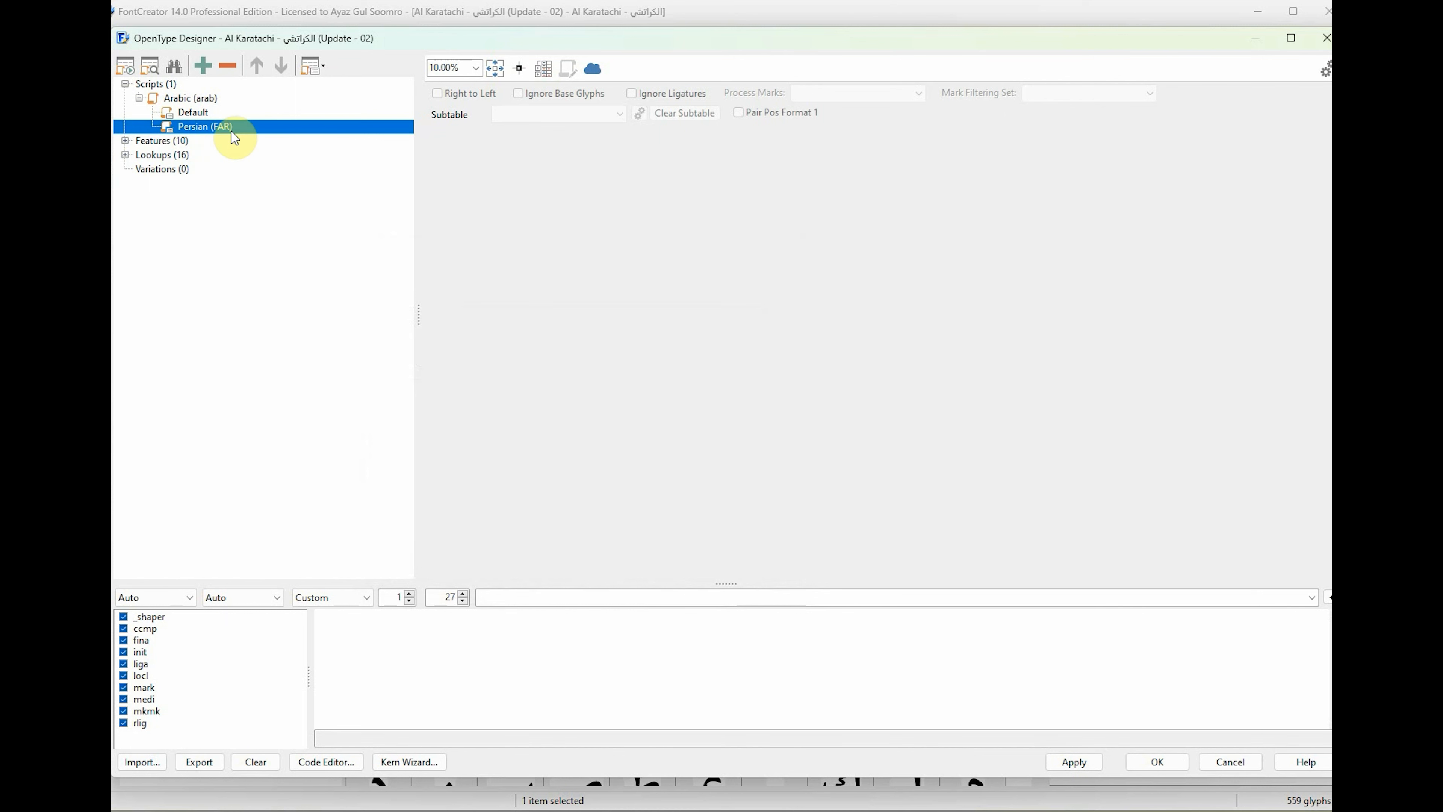
click(198, 114)
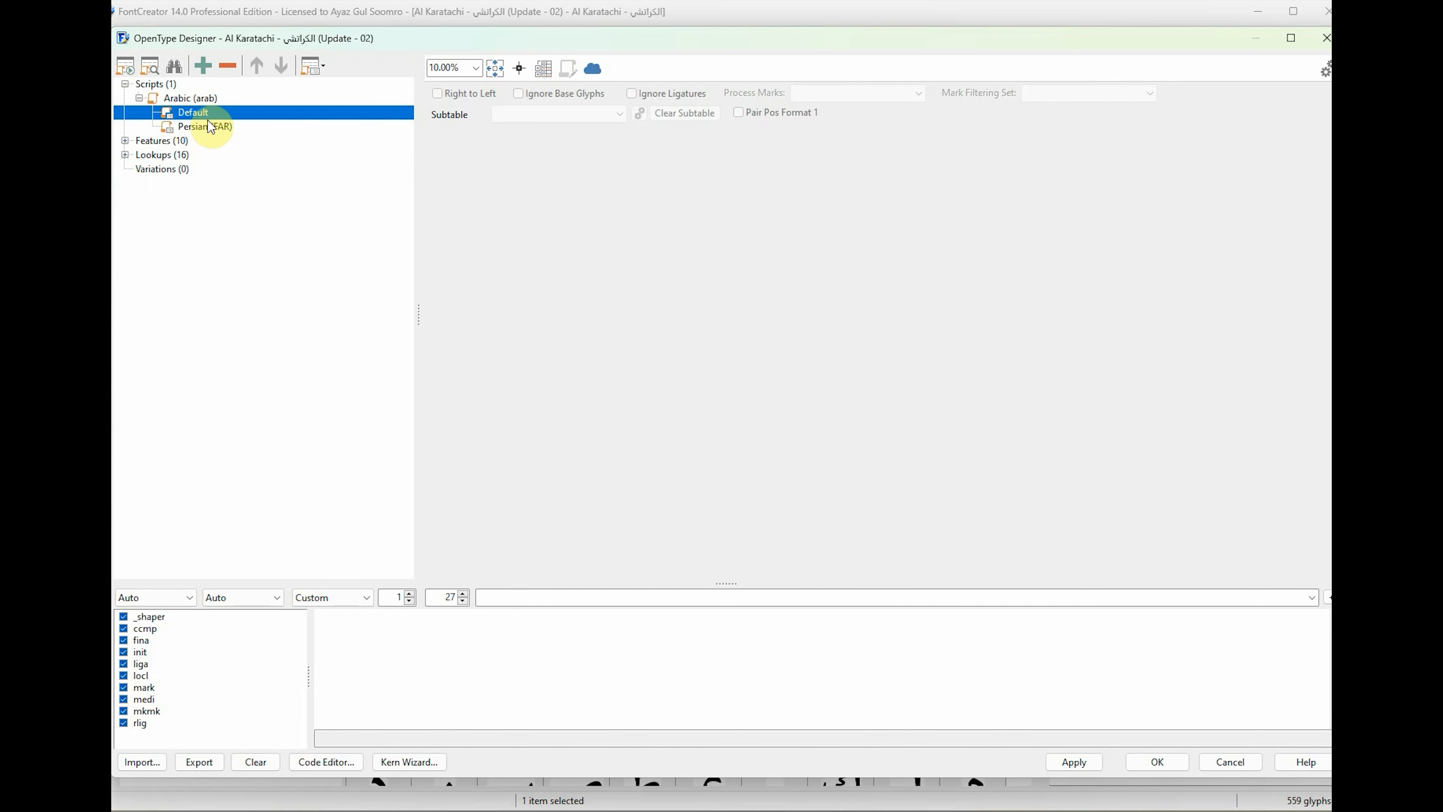
click(202, 125)
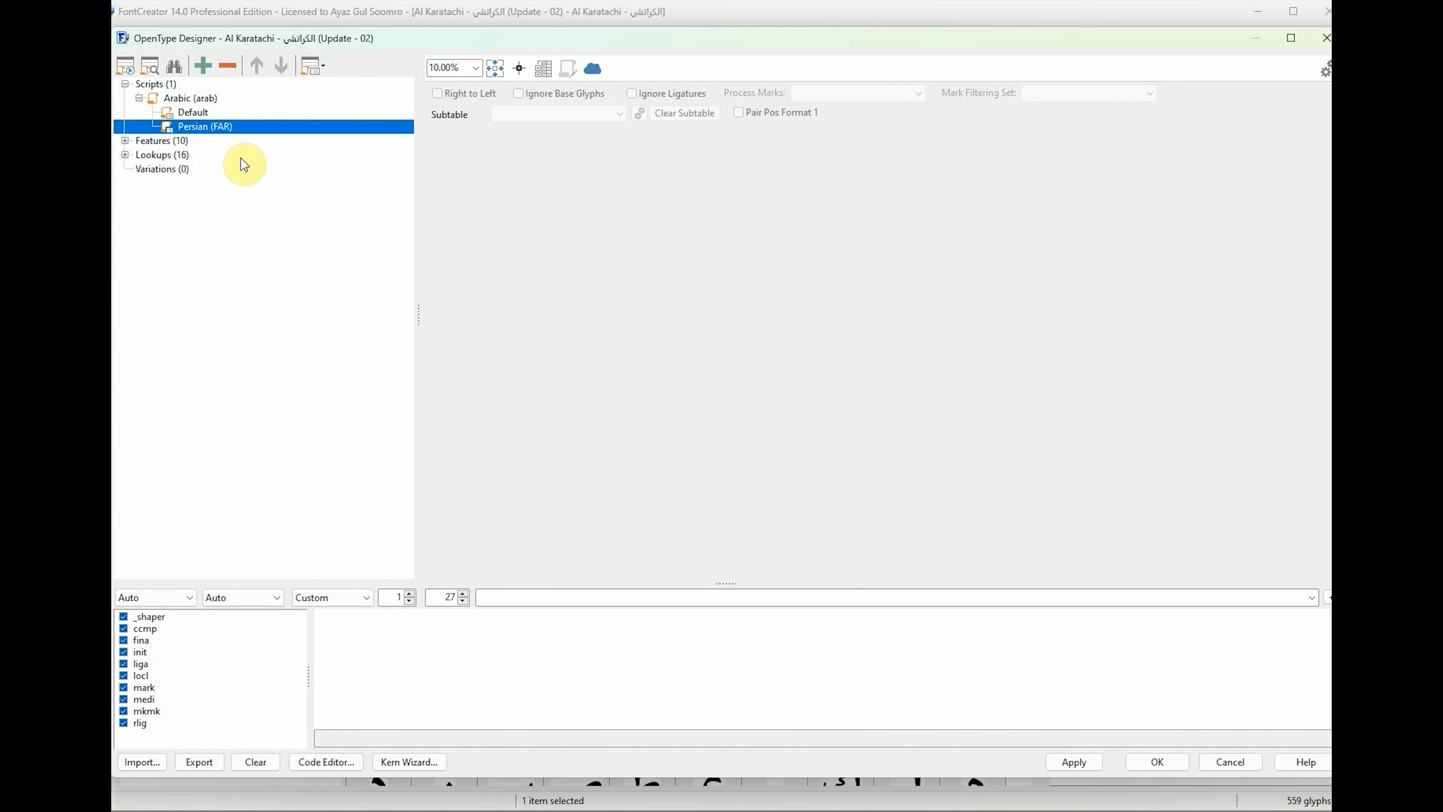
click(138, 98)
click(138, 98)
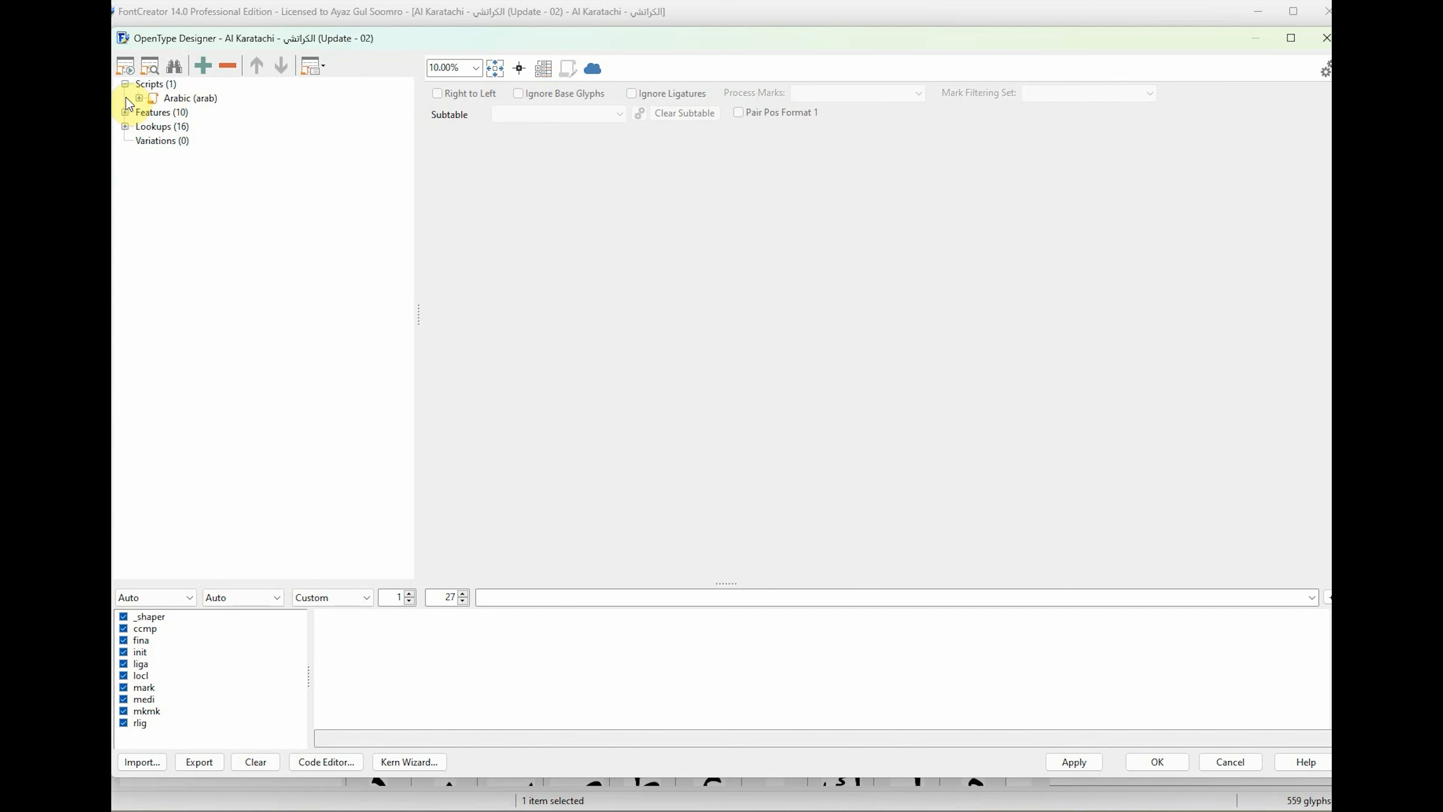
click(200, 100)
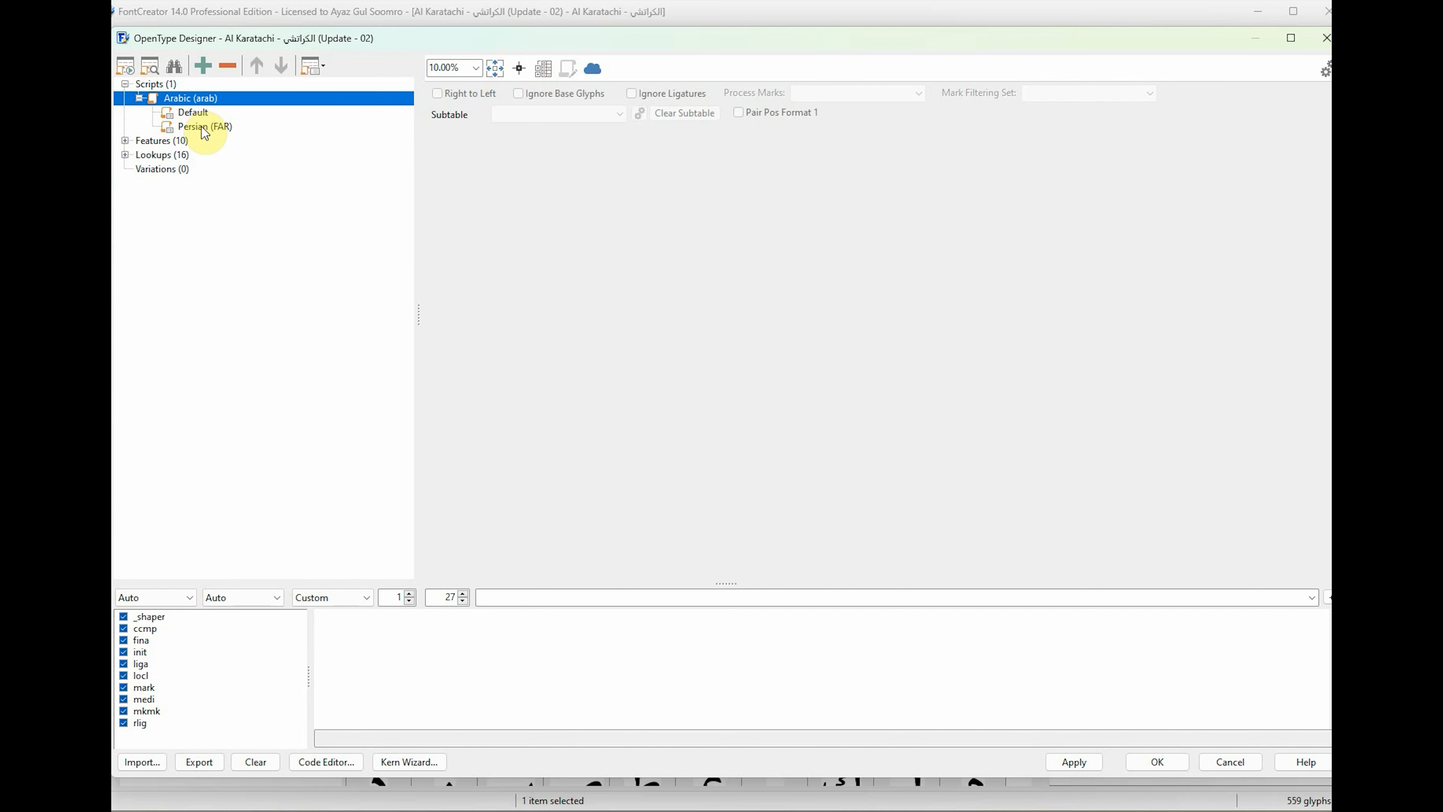
click(203, 128)
Add Urdu (URD) as a known language under the Arabic script.
right_click(210, 100)
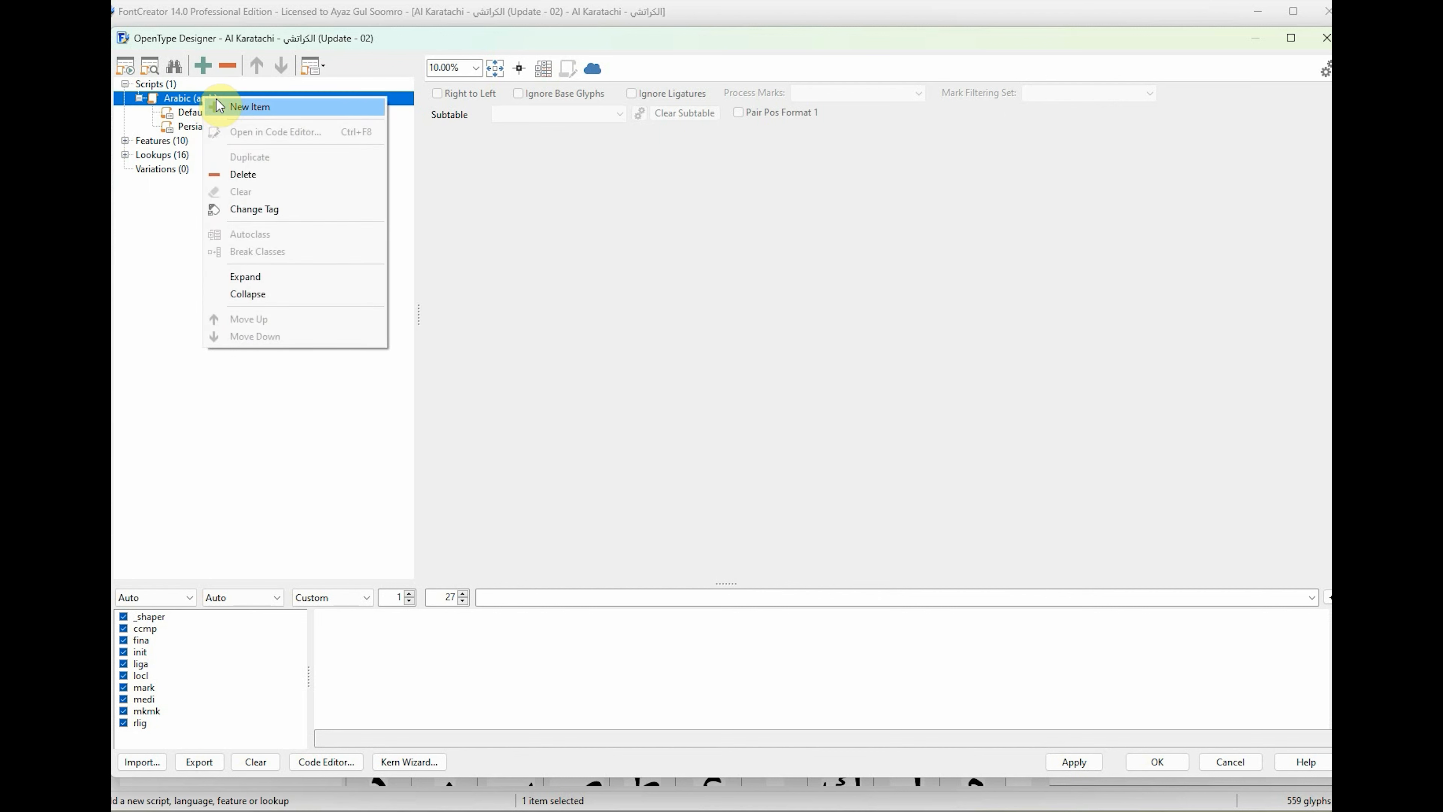
click(219, 107)
click(601, 341)
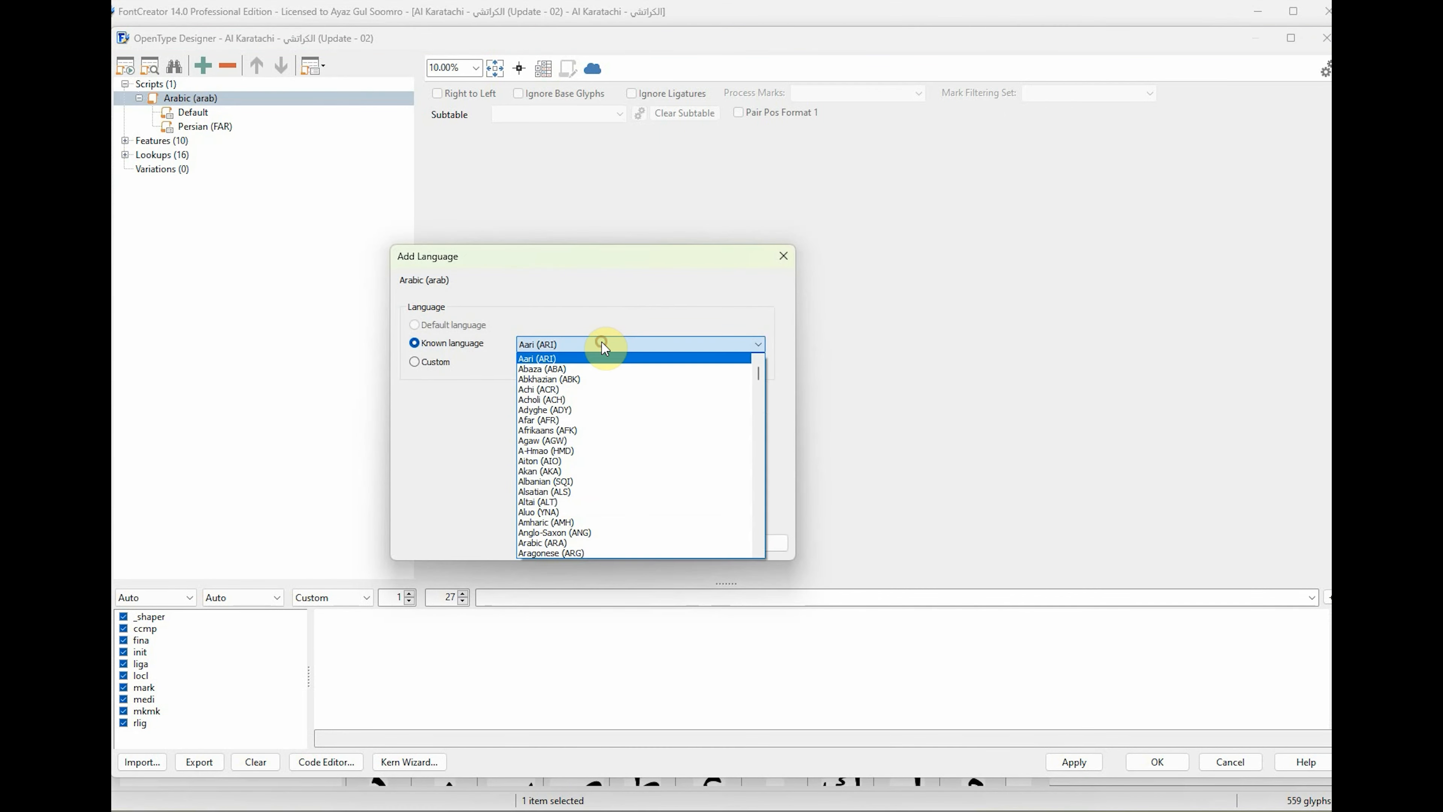
text(ur)
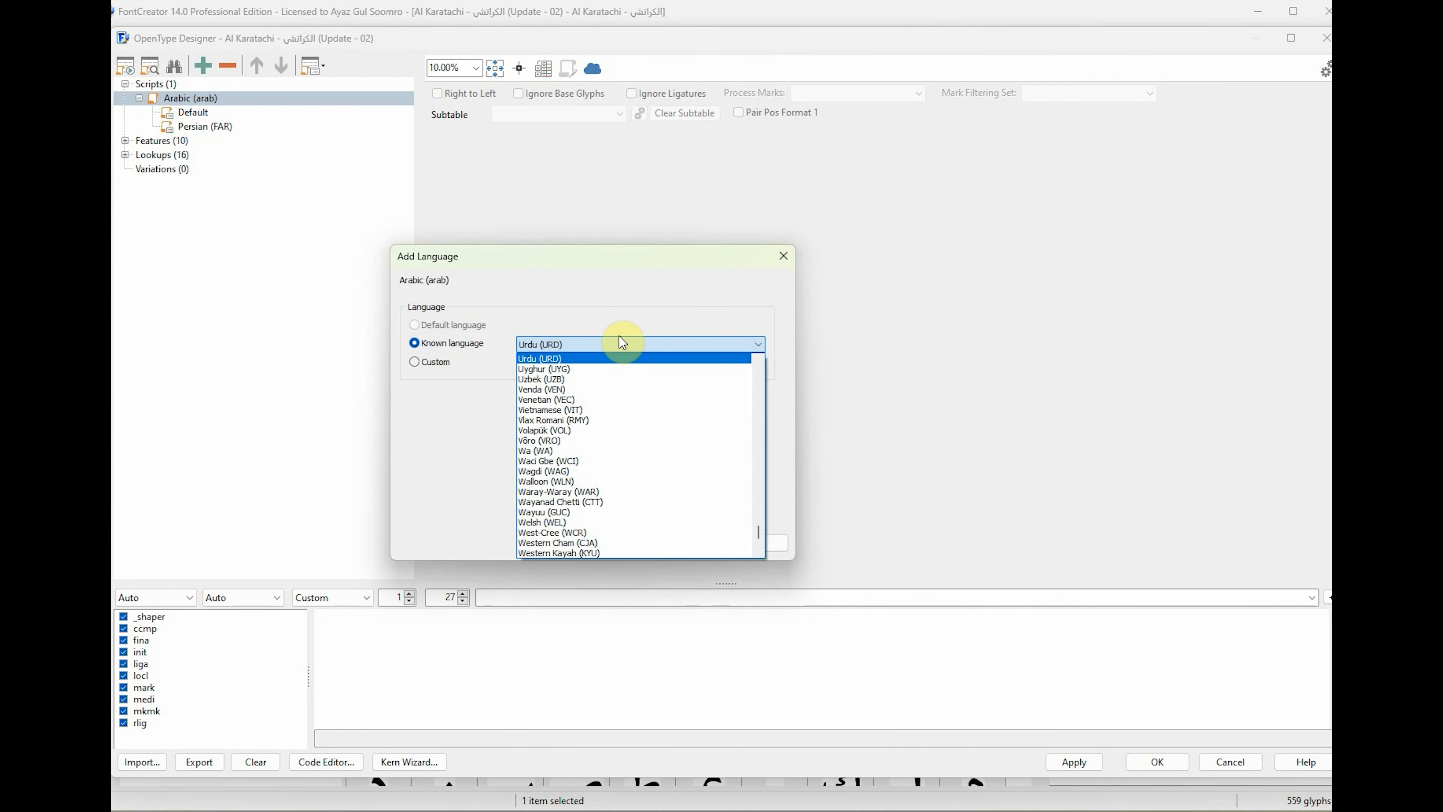
click(568, 369)
click(577, 345)
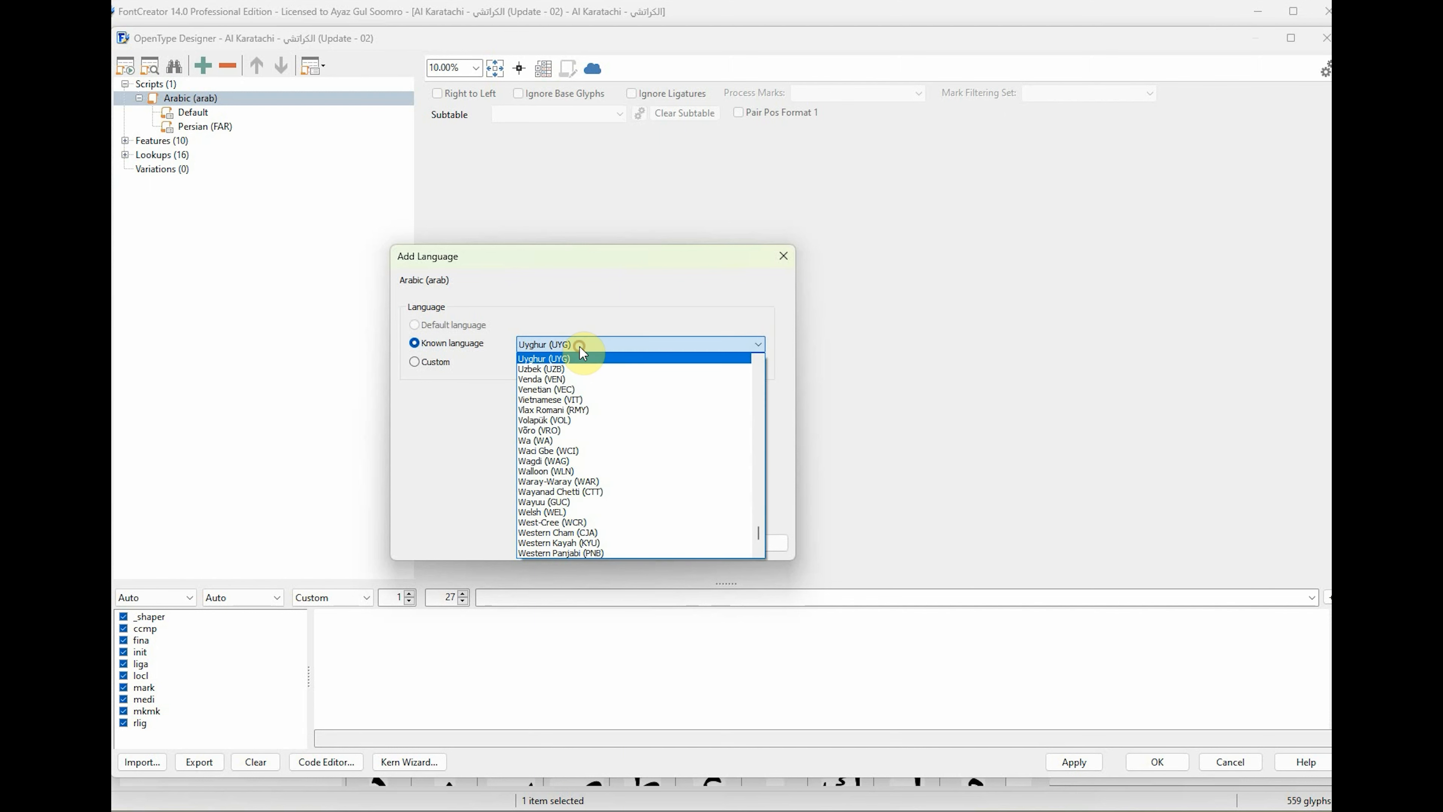
click(627, 363)
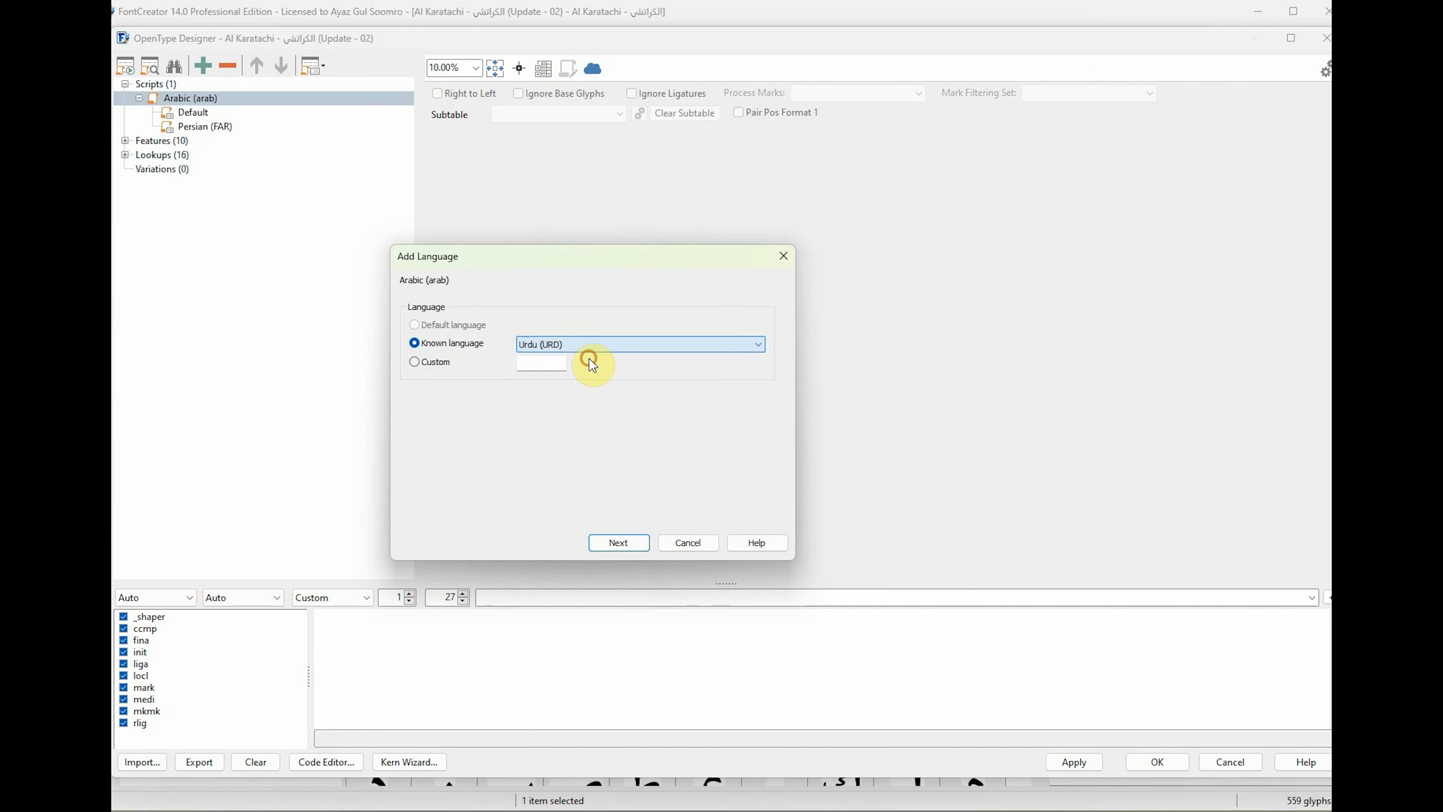
click(688, 544)
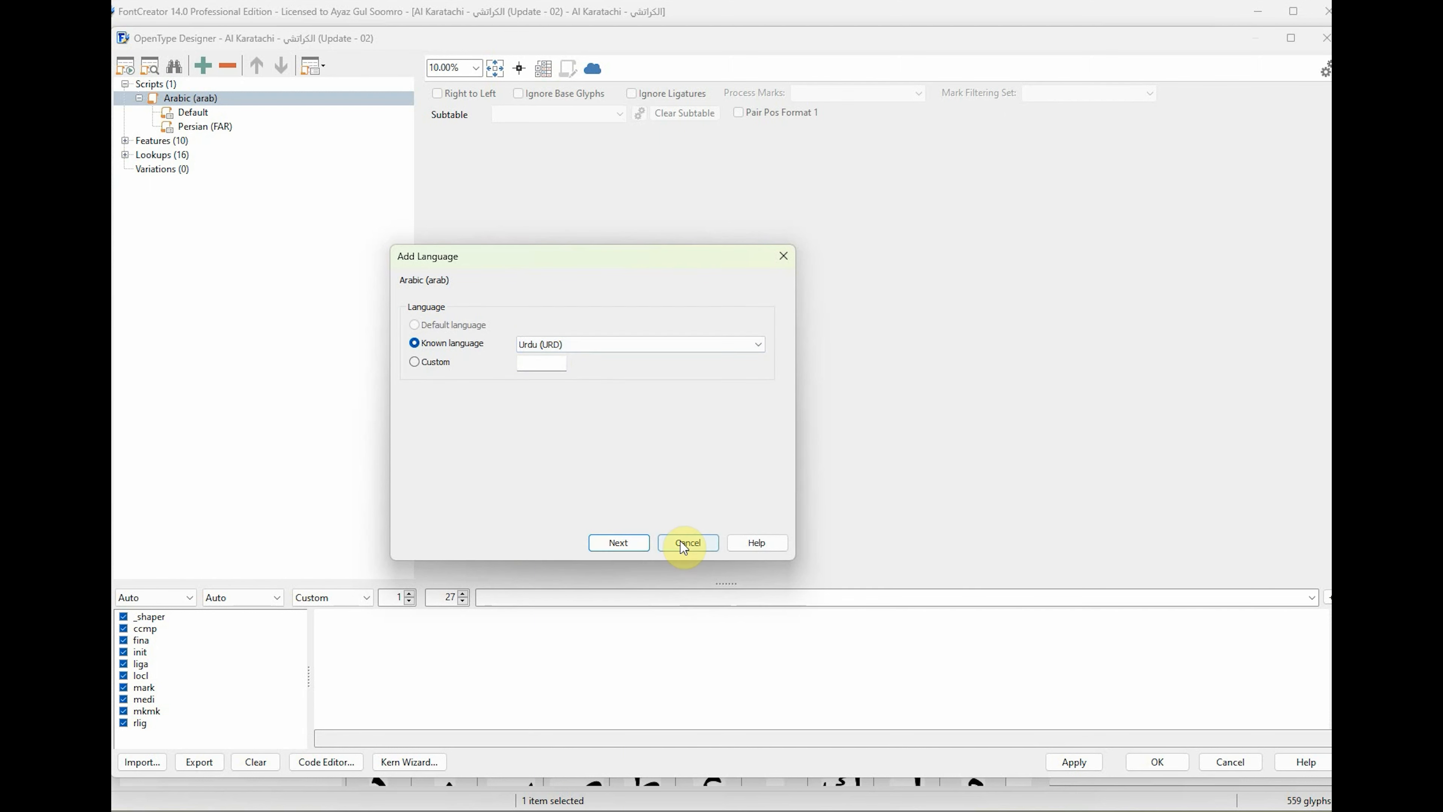
Add Sindhi (SND) as a known language under the Arabic script.
click(202, 99)
right_click(204, 98)
click(250, 116)
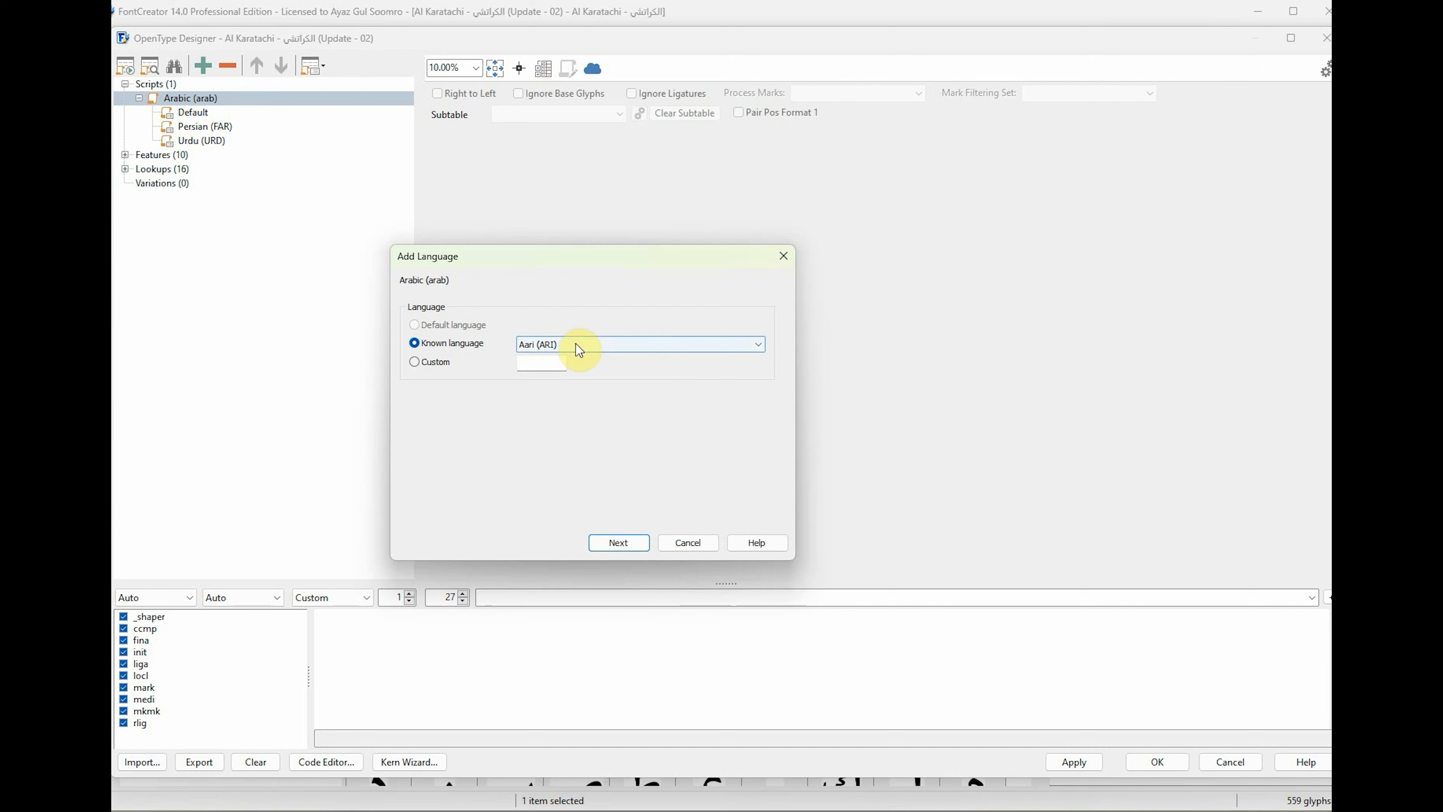
click(586, 346)
text(sin)
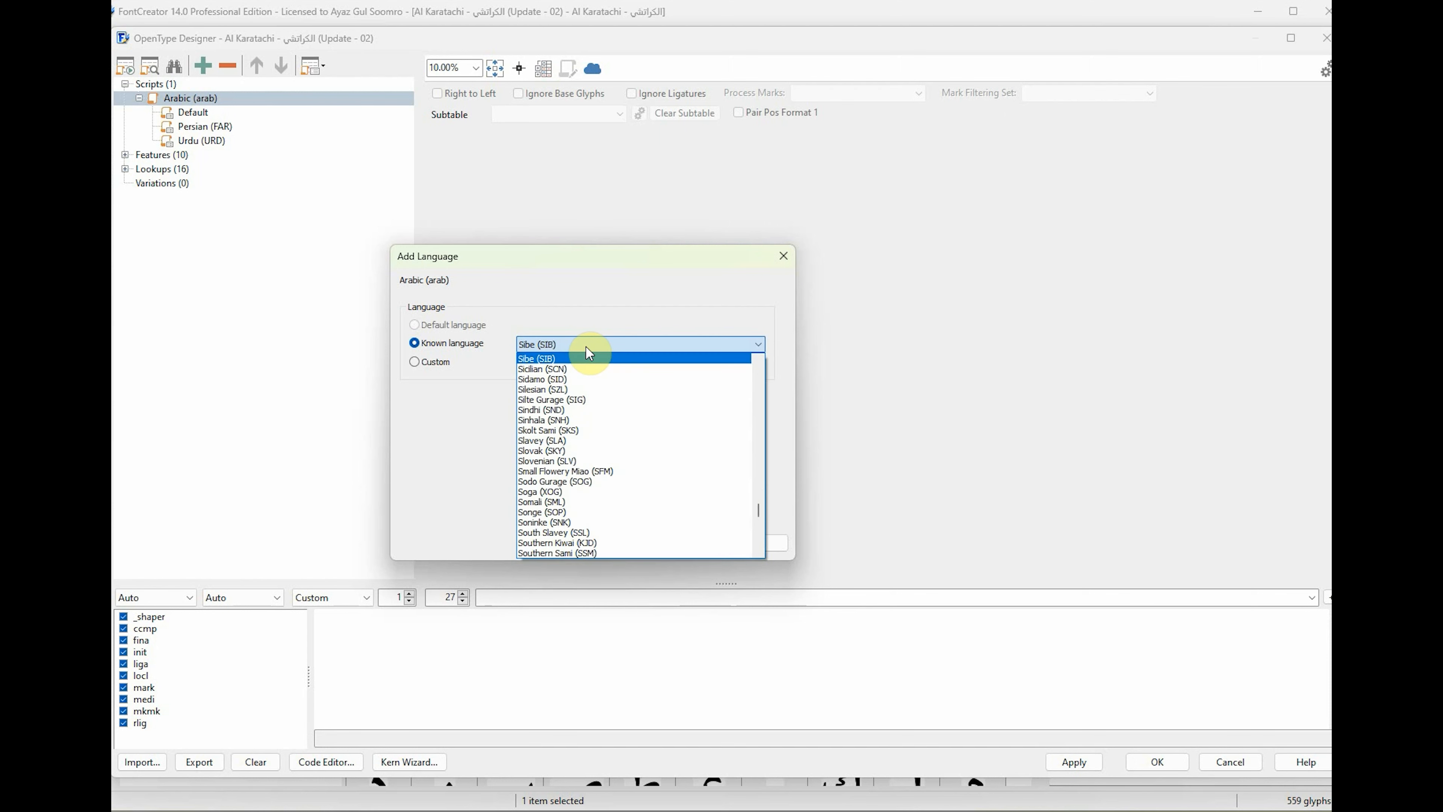
click(558, 358)
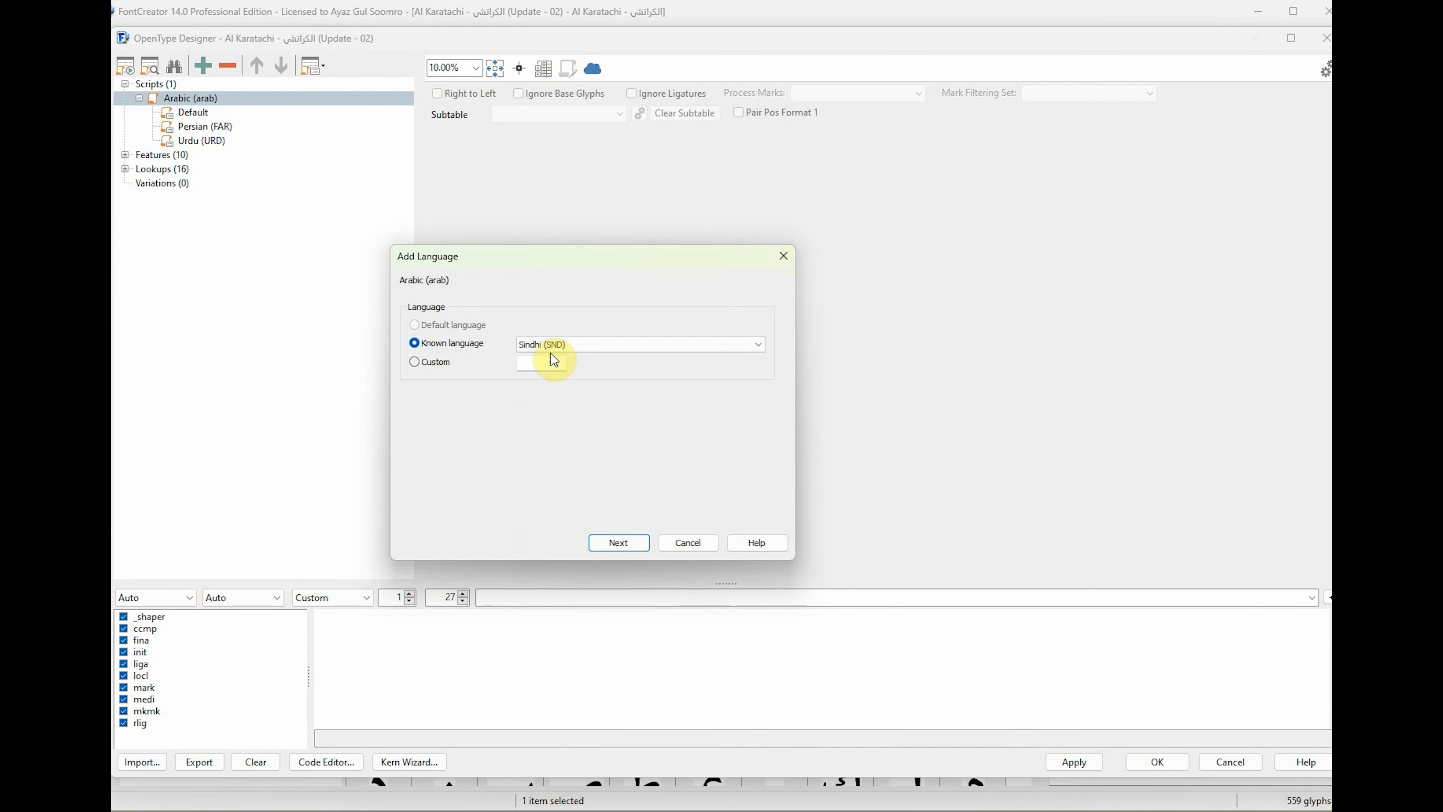
click(628, 543)
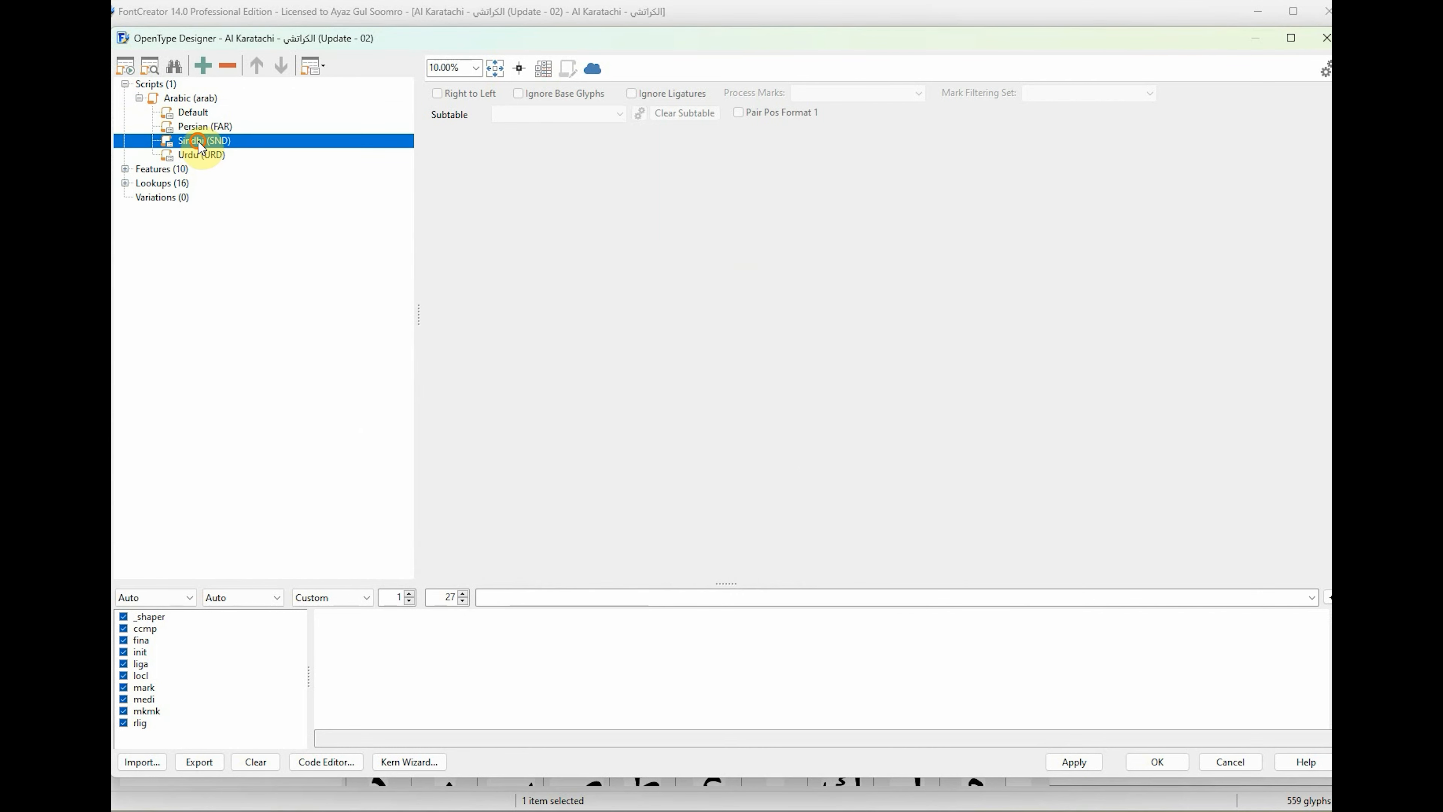
Add Pashto (PAS) as a known language under the Arabic script.
click(207, 129)
right_click(204, 97)
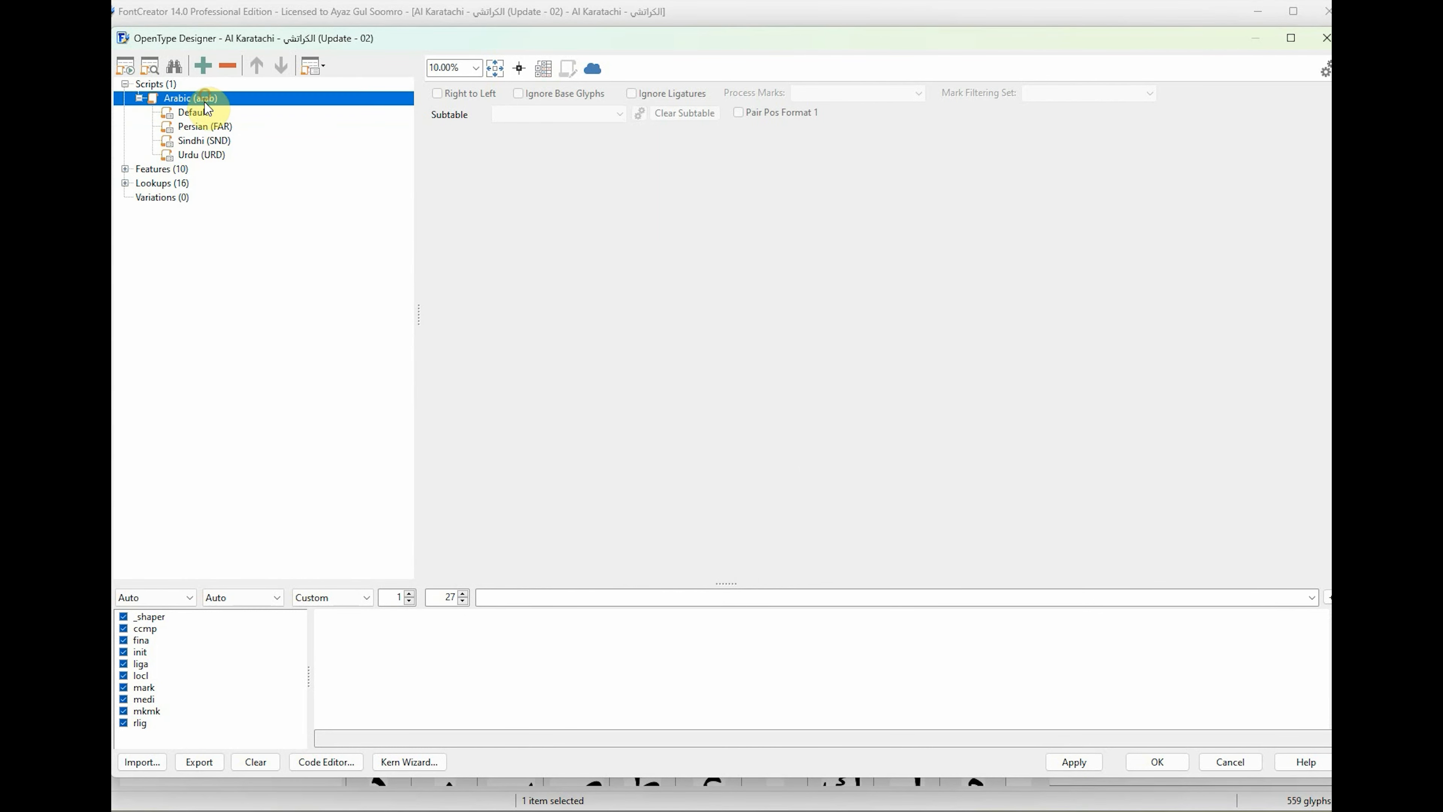
click(271, 112)
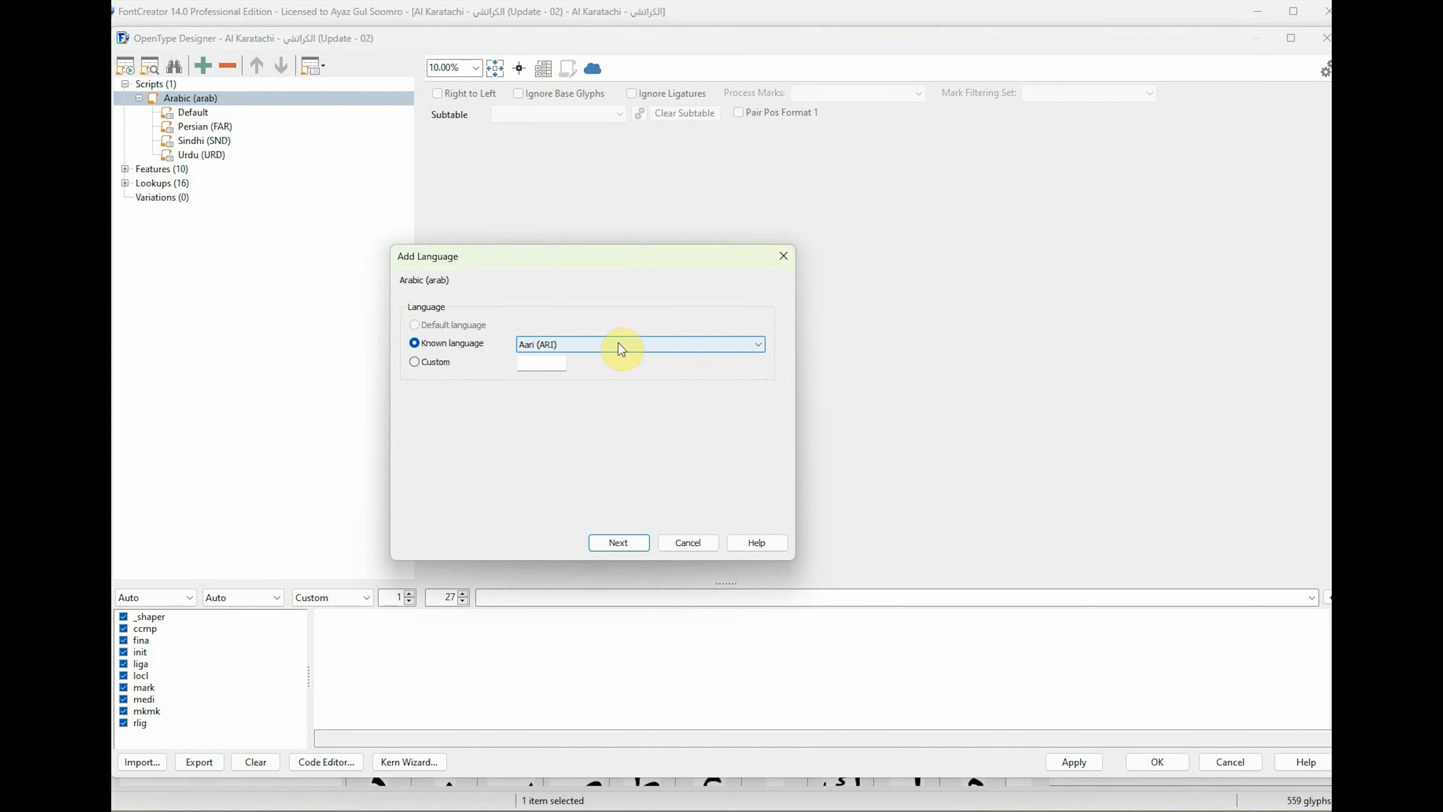
click(619, 344)
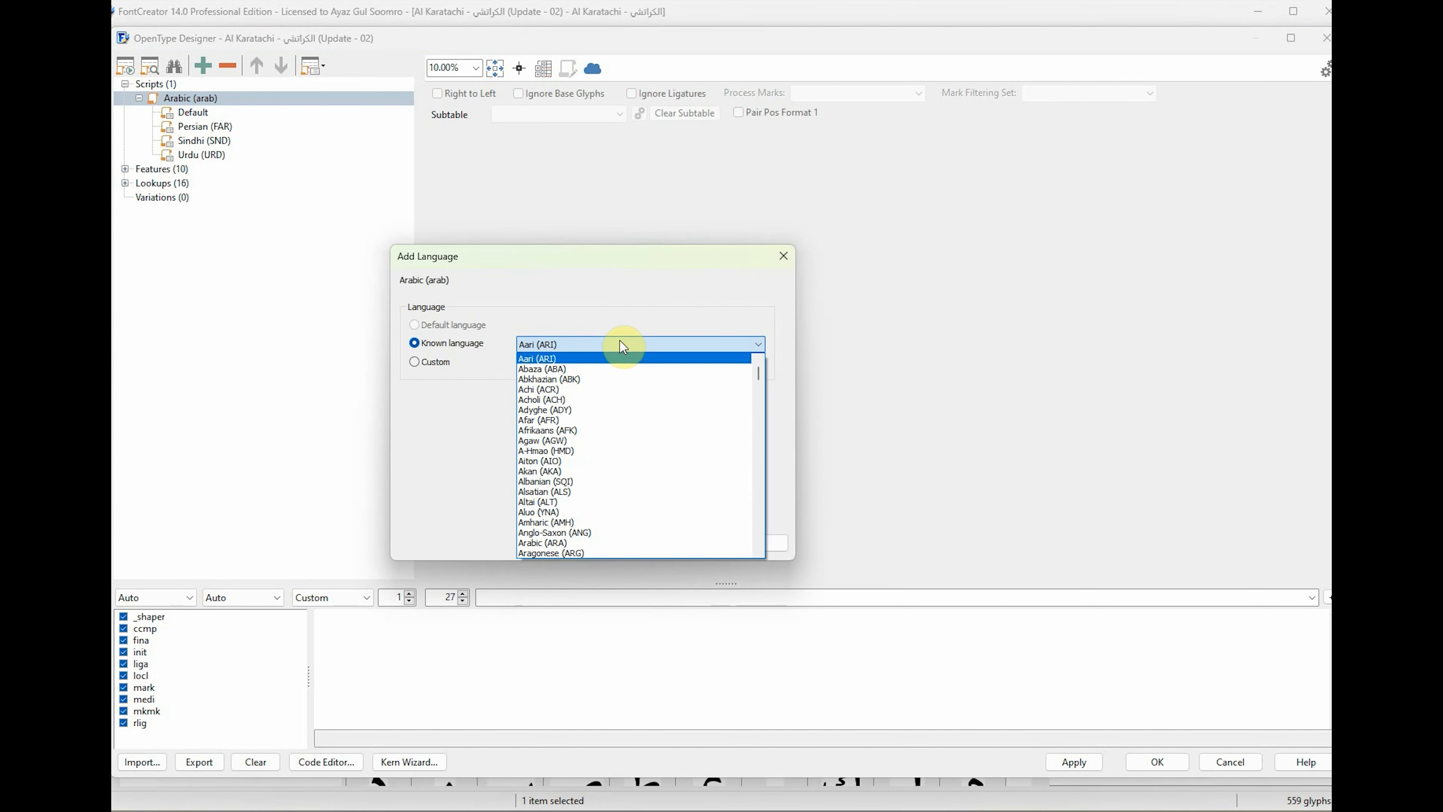
drag(762, 375, 770, 498)
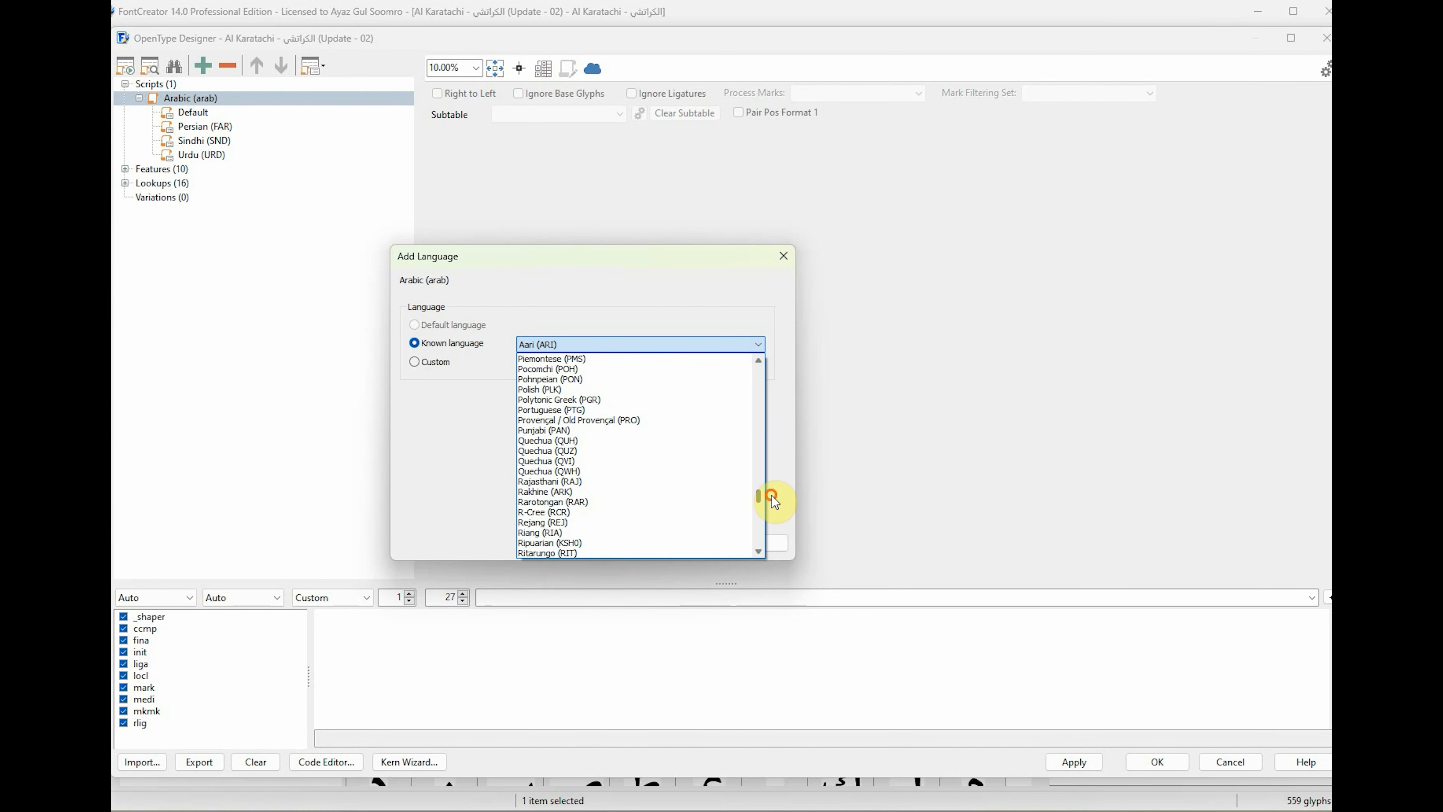
scroll(663, 469, up, 2)
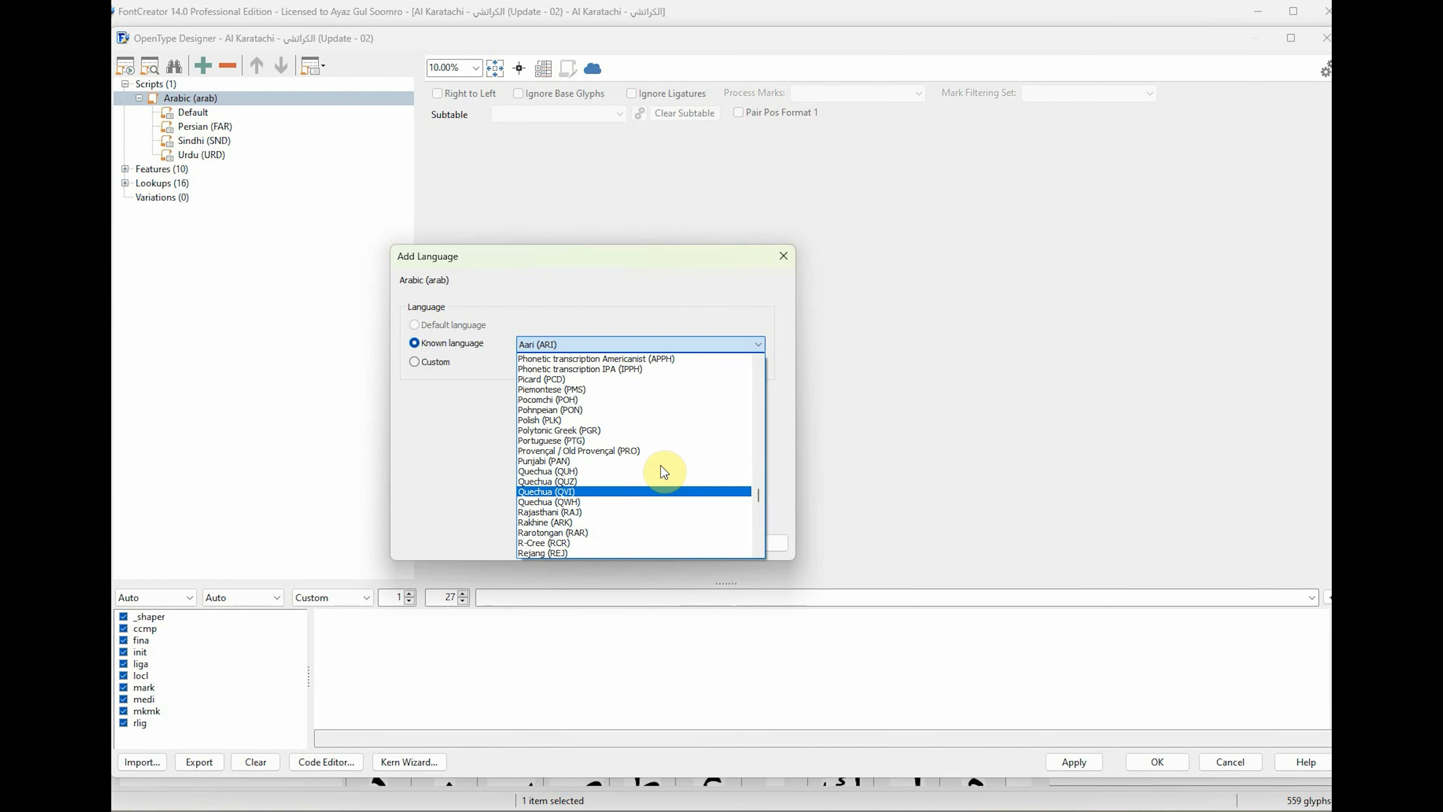
scroll(662, 467, up, 1)
scroll(662, 468, up, 1)
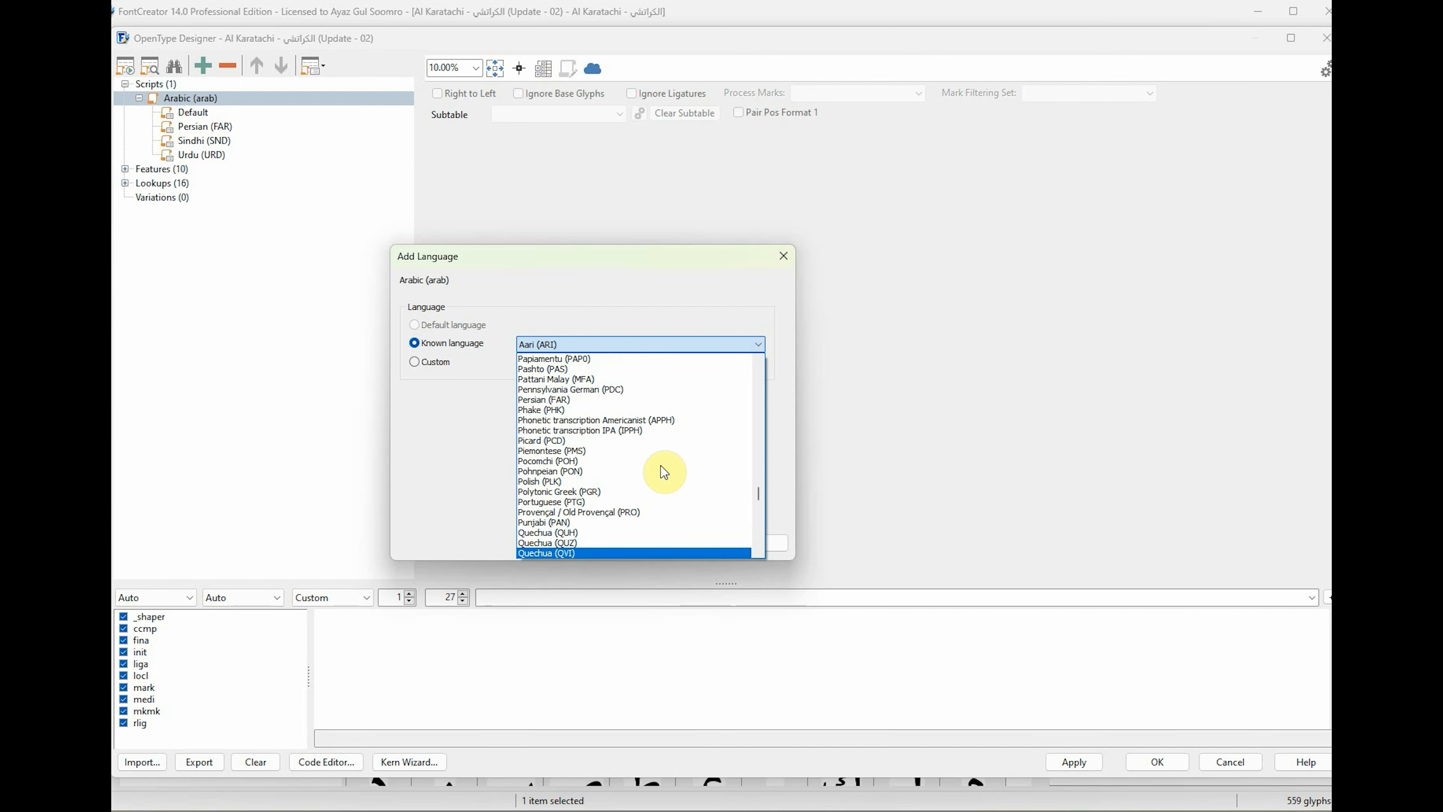
scroll(662, 469, down, 3)
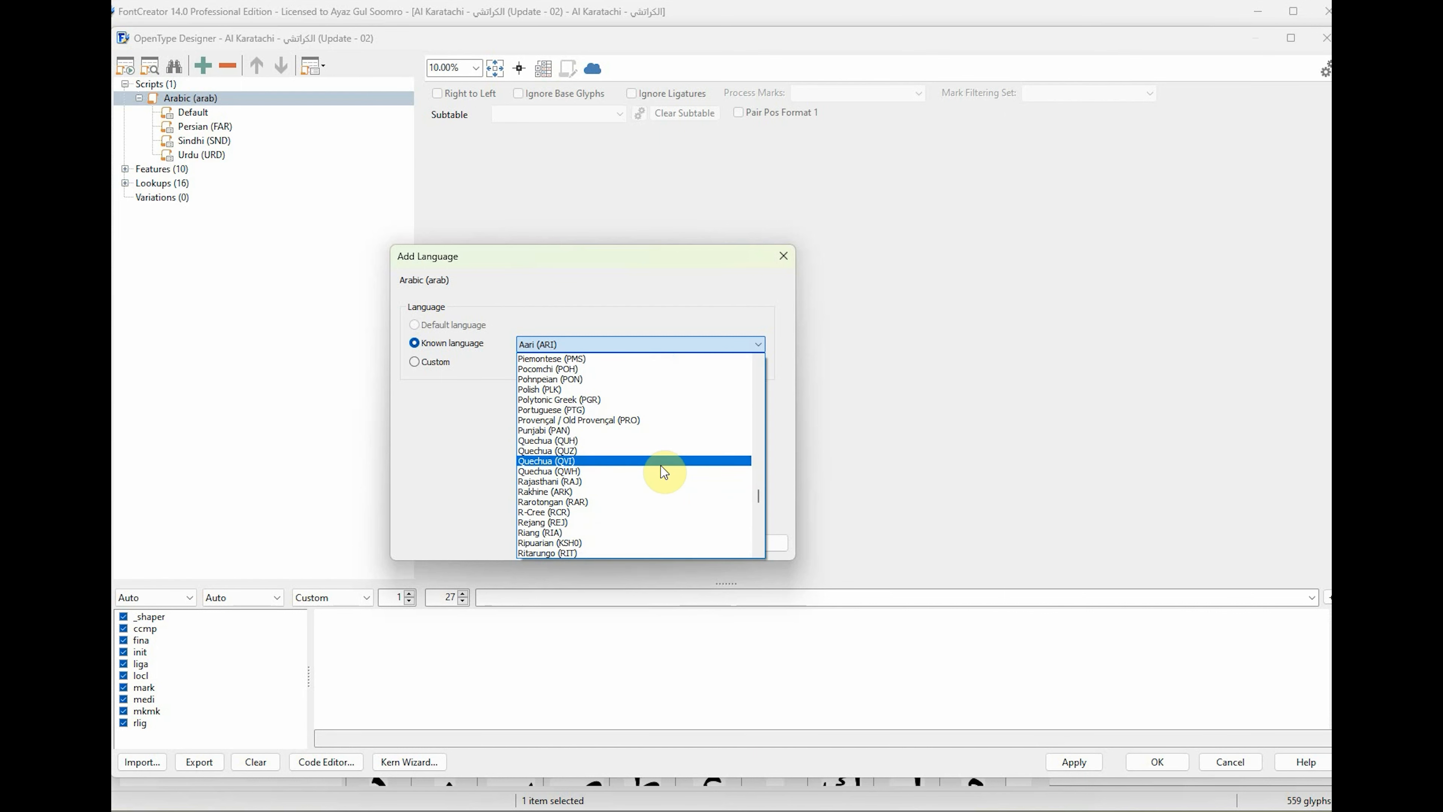
scroll(661, 466, down, 3)
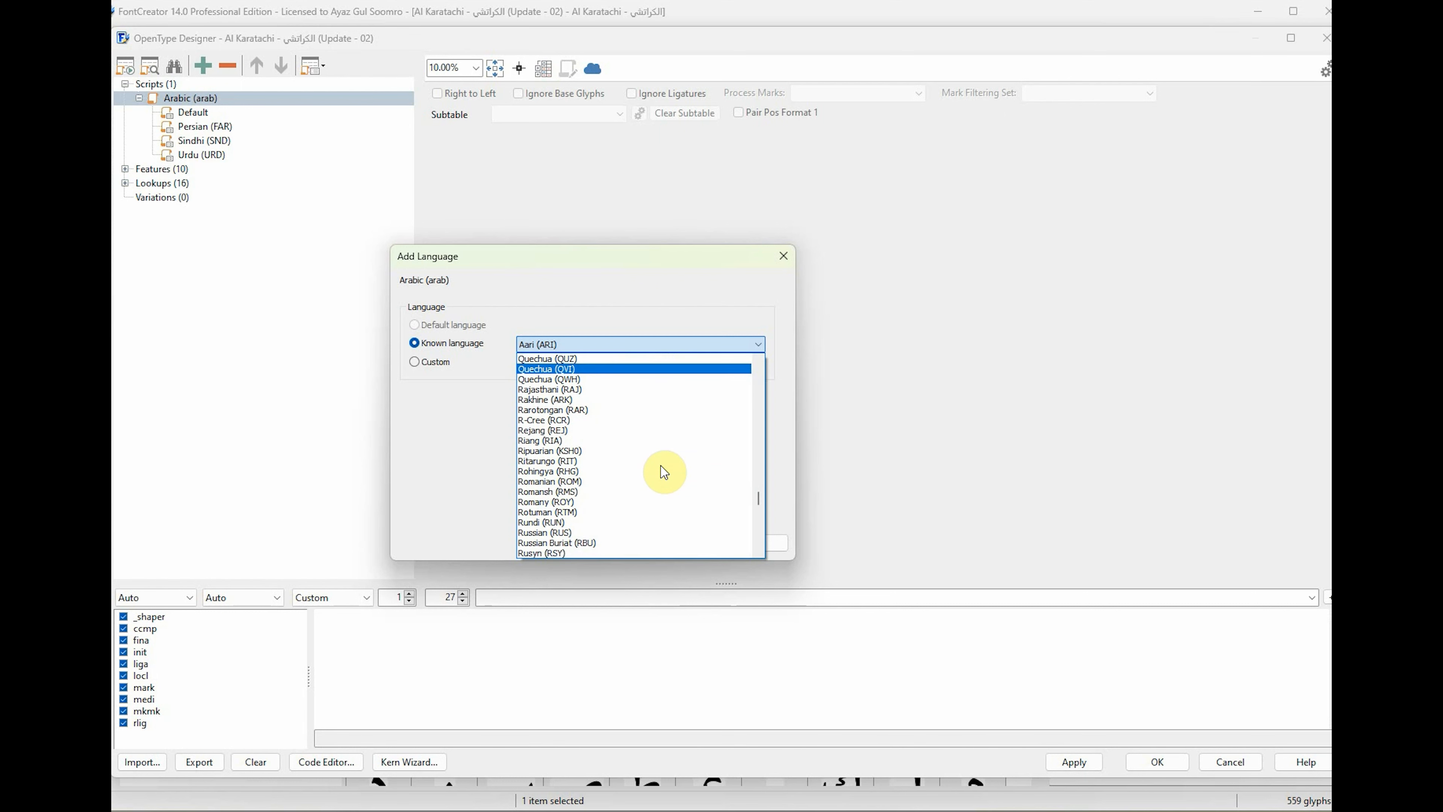
key(p)
key(Down)
key(Down)
key(Down)
key(Down)
key(Down)
key(Down)
key(Down)
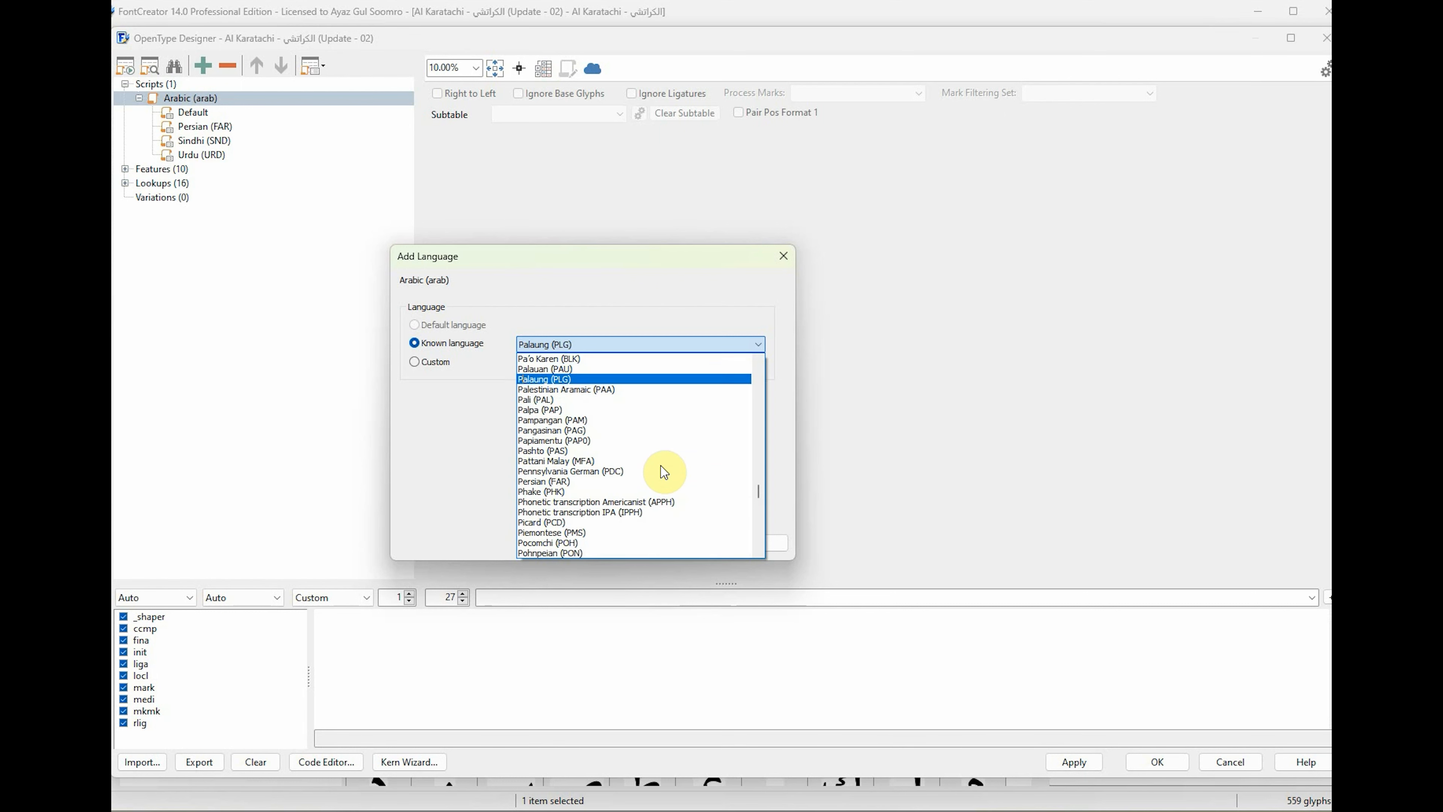
key(Down)
key(Down)
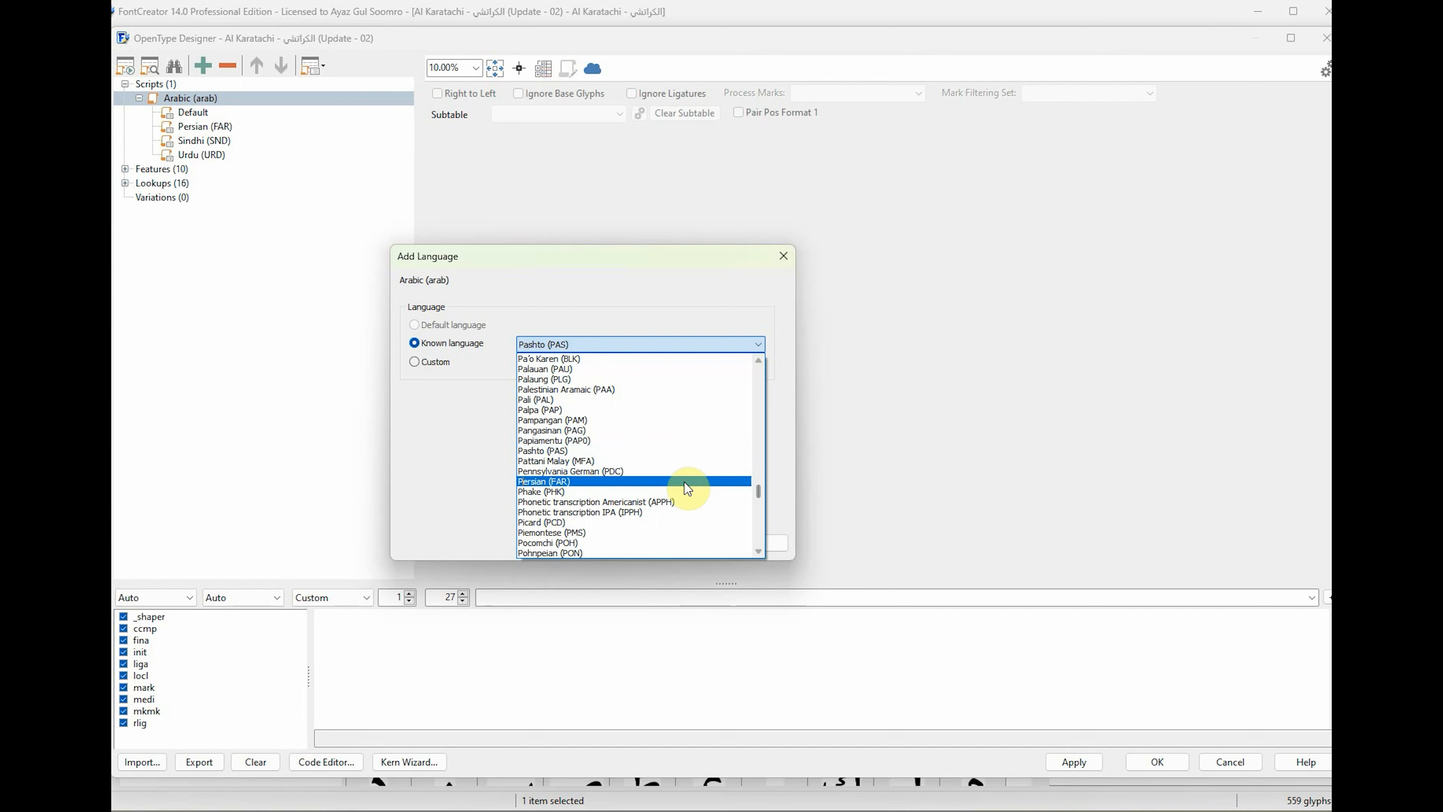
click(597, 452)
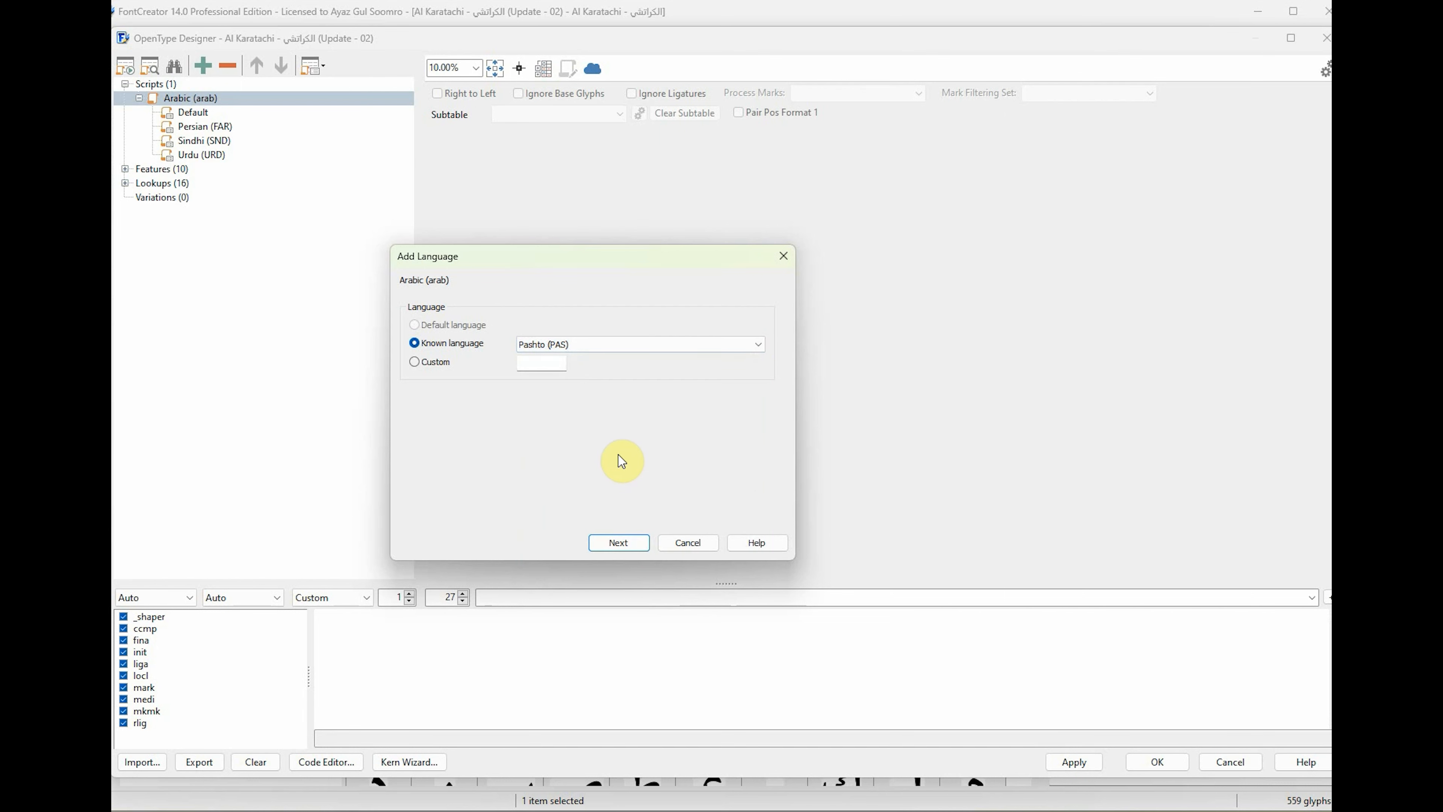
click(632, 545)
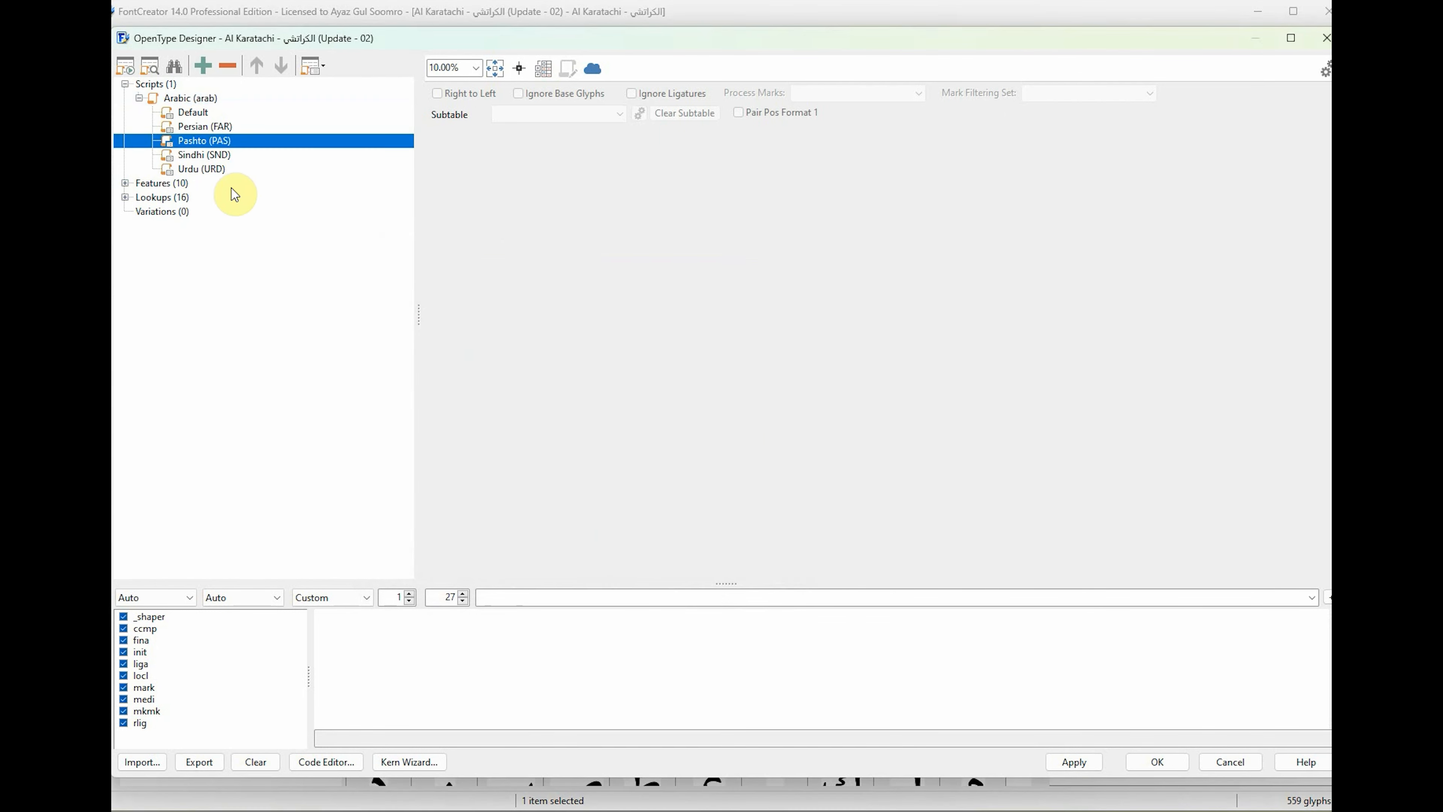
Look over the languages under the Arabic script and the font's existing features, including the lookup inside LocalizedForms-Sindhi (locl).
click(205, 100)
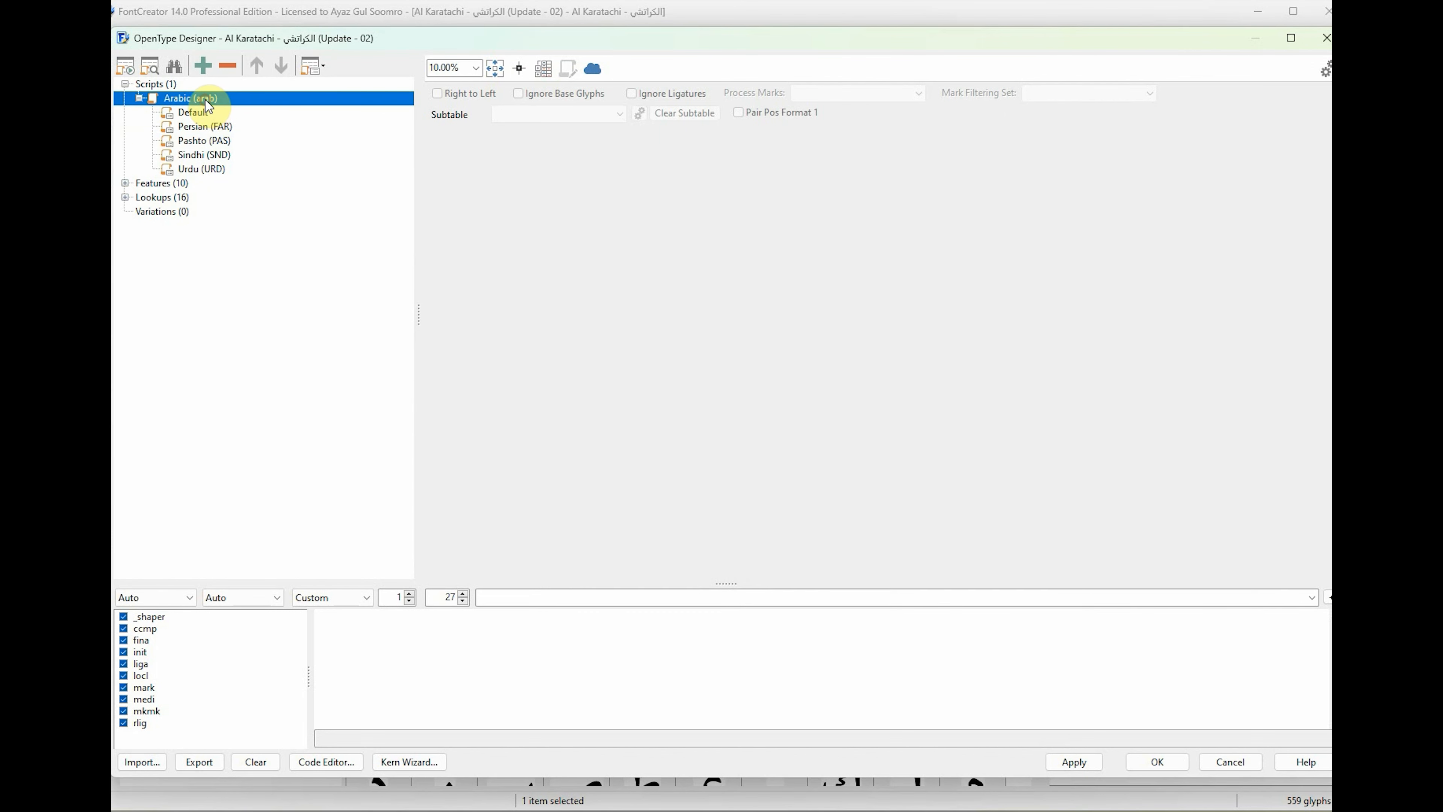
click(228, 129)
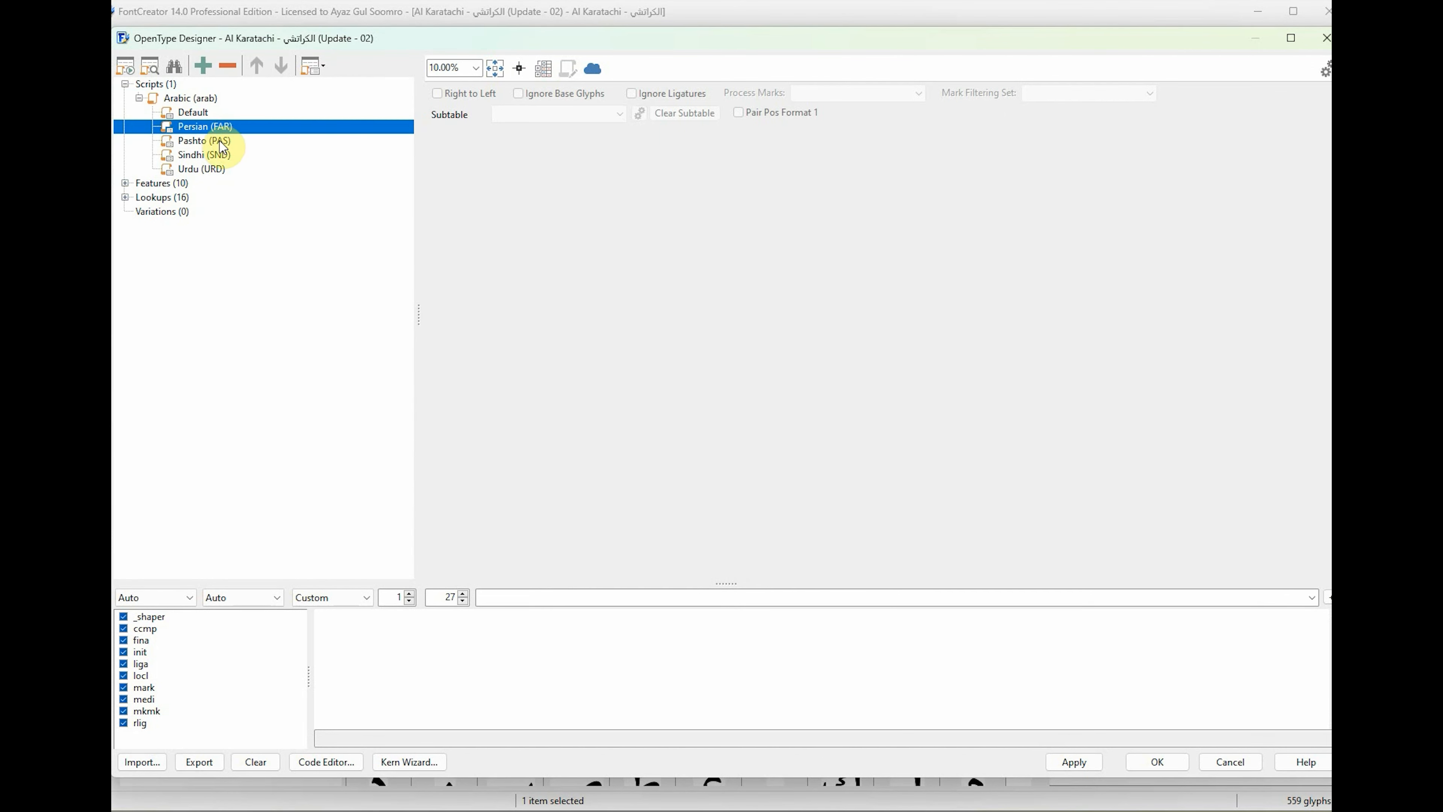
click(222, 143)
click(219, 154)
click(207, 170)
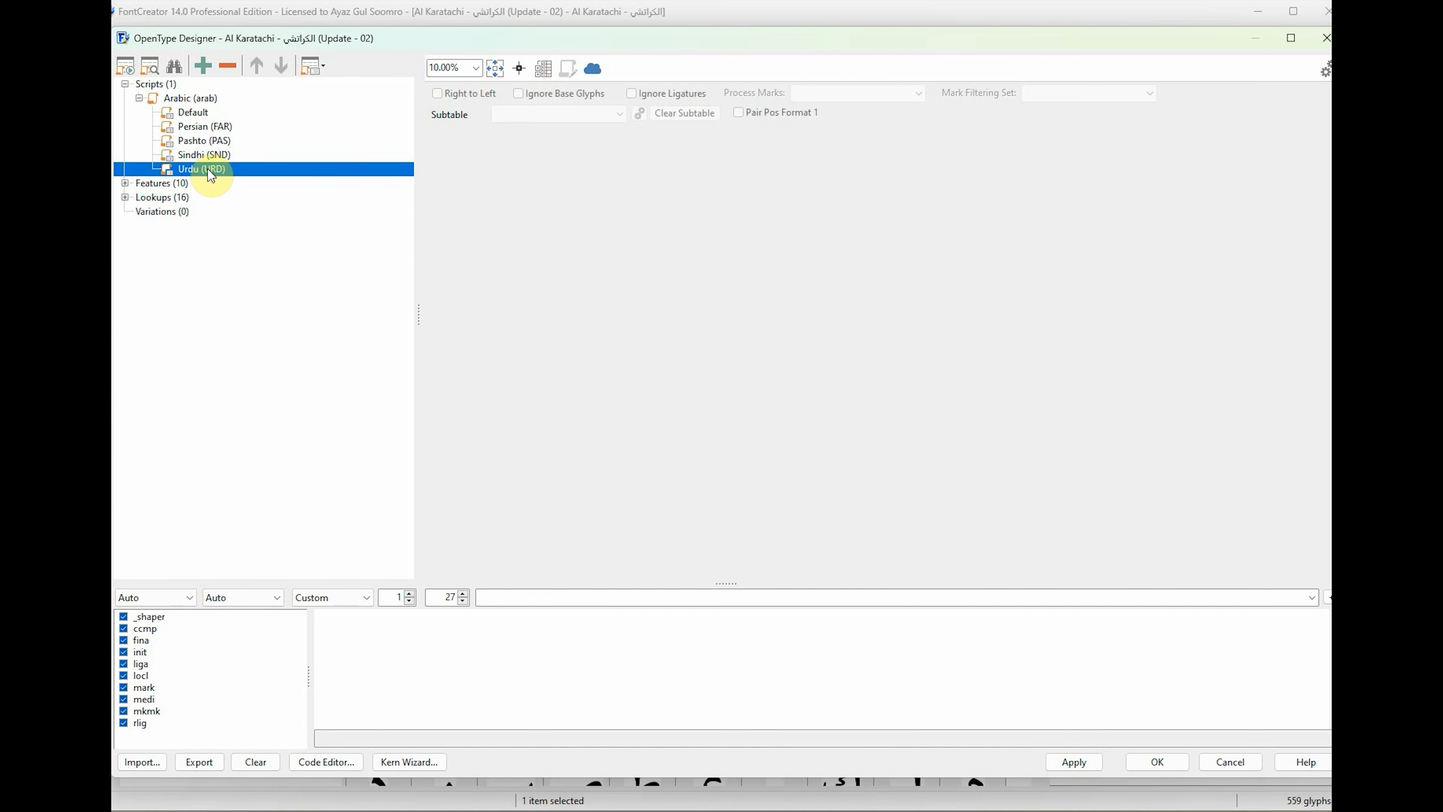
click(125, 183)
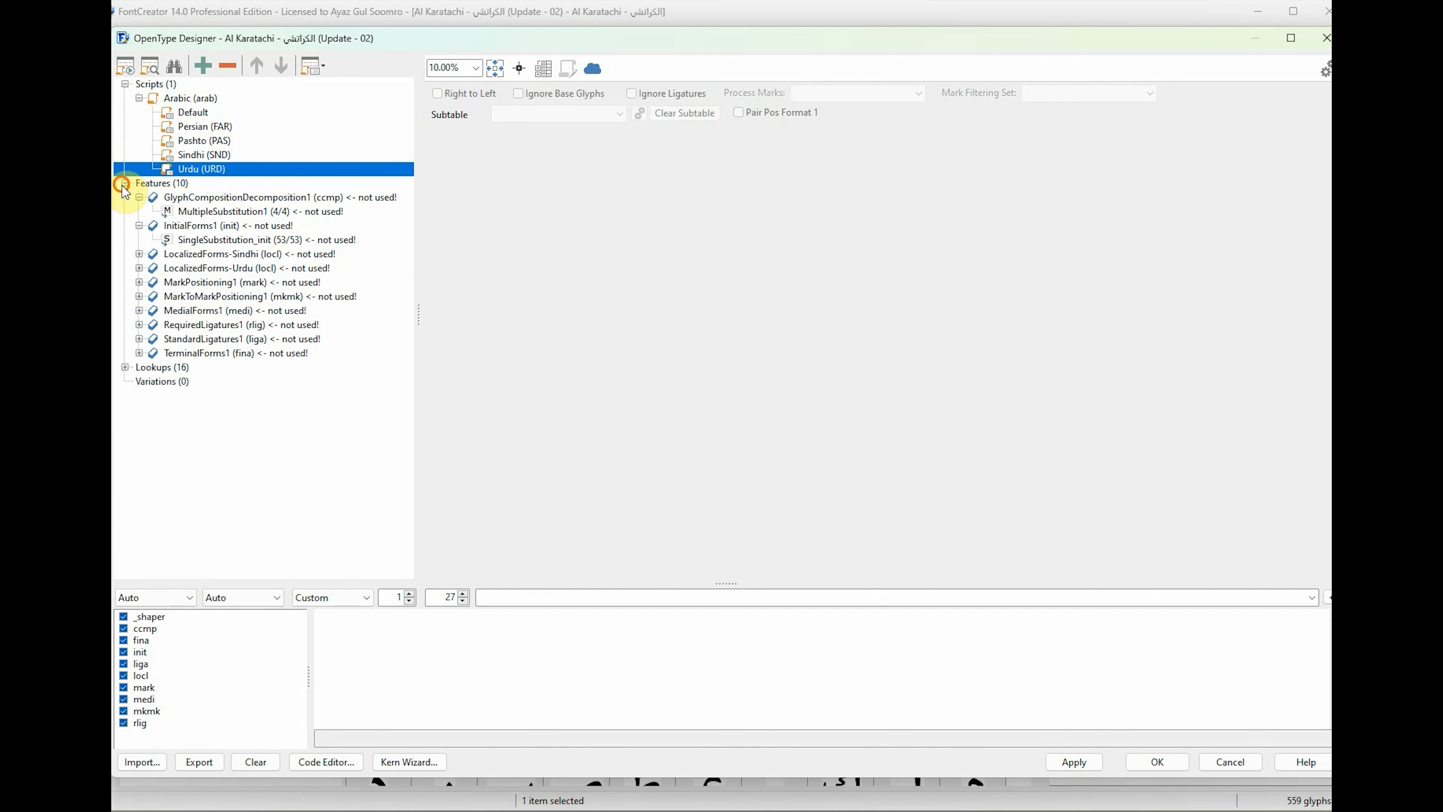
click(140, 197)
click(140, 211)
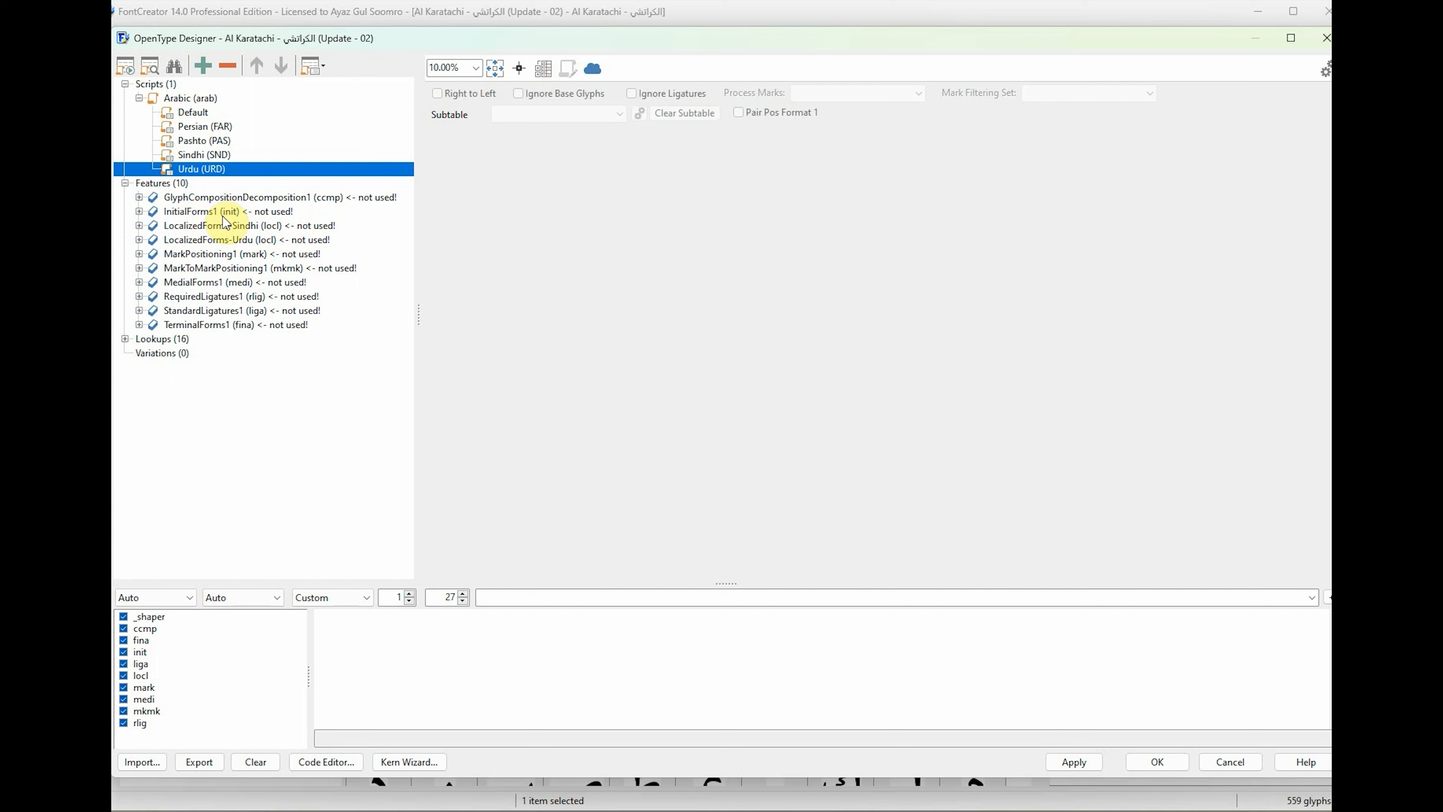
click(196, 225)
click(138, 225)
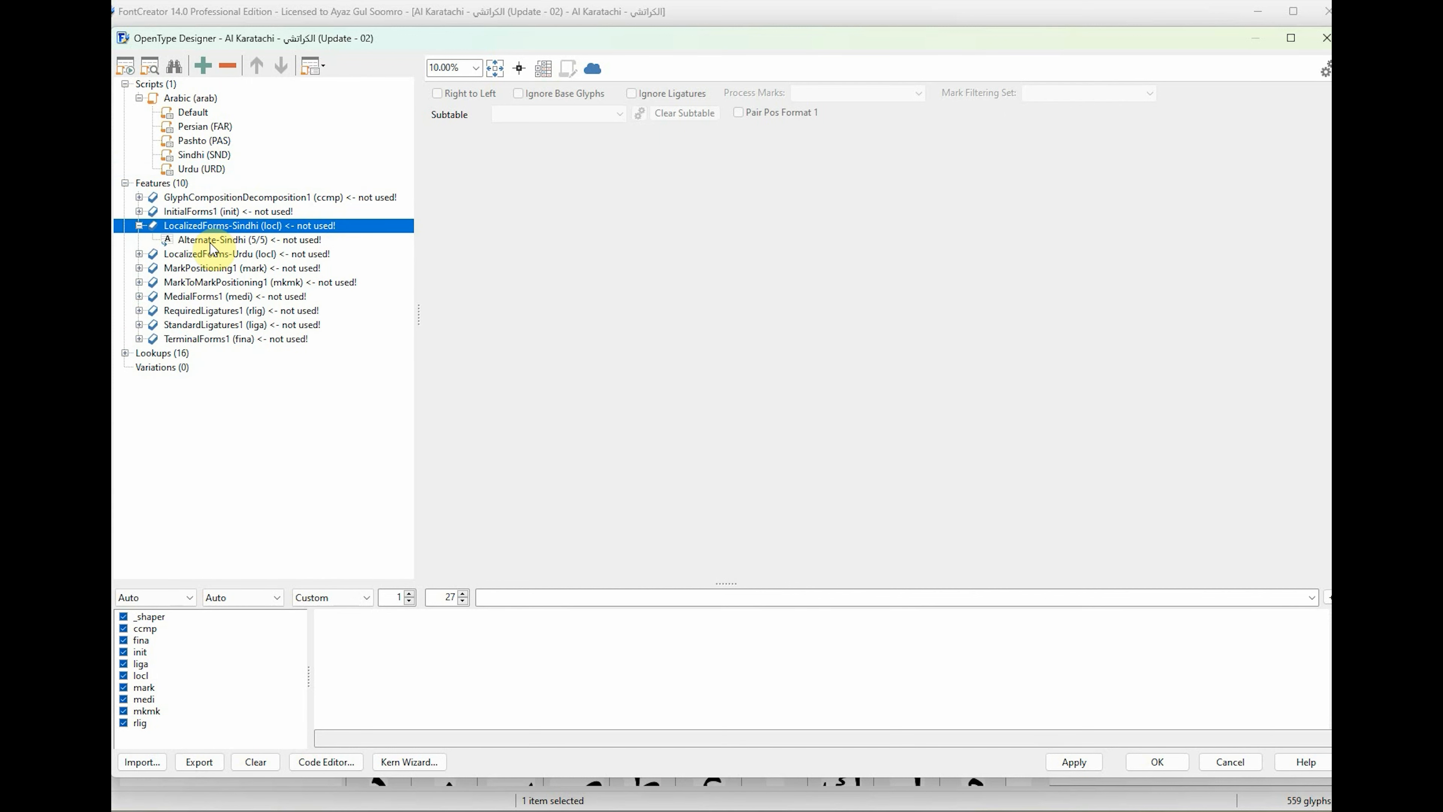
click(138, 226)
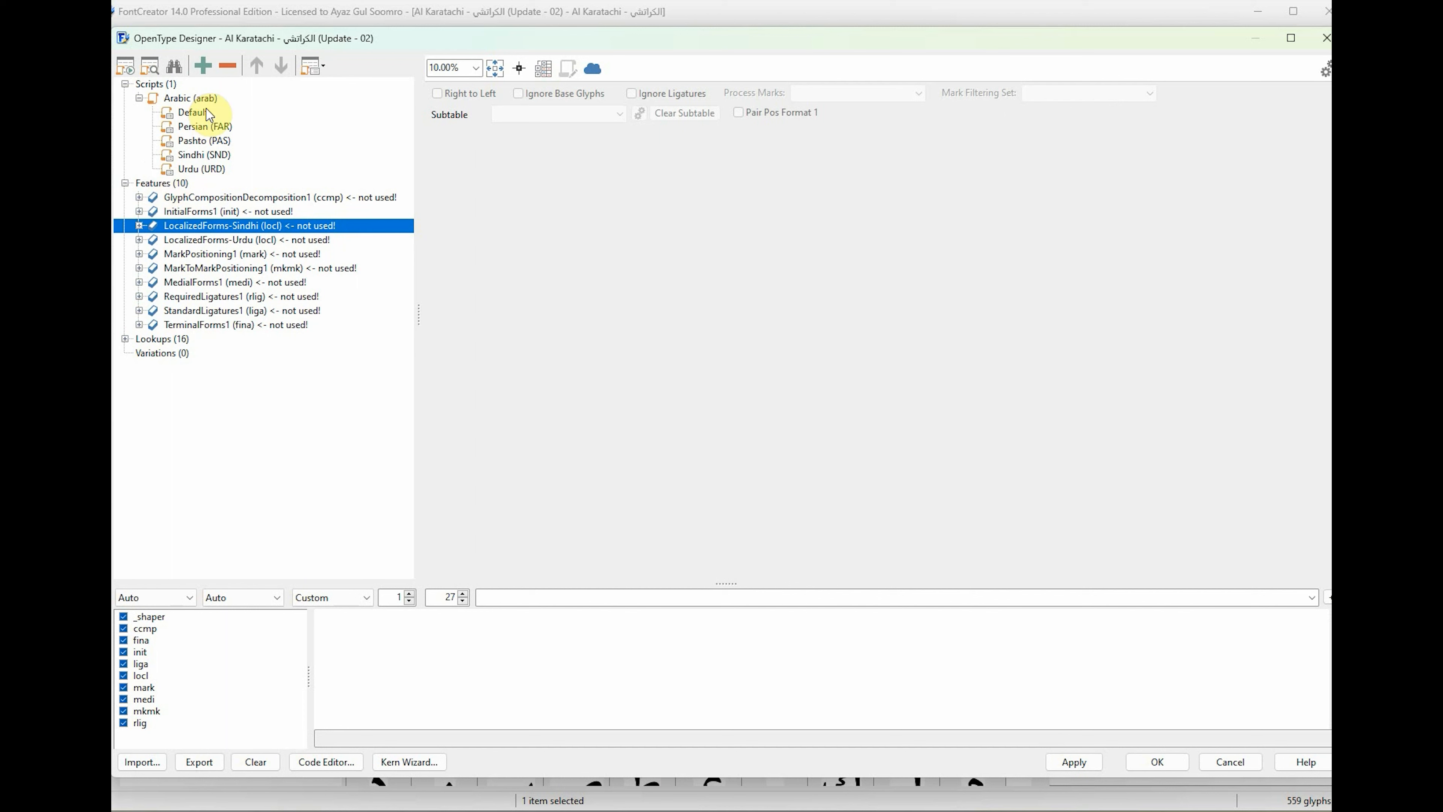
Add the existing feature GlyphCompositionDecomposition1 (ccmp) to the Arabic script's Default language and view its MultipleSubstitution1 lookup.
click(196, 99)
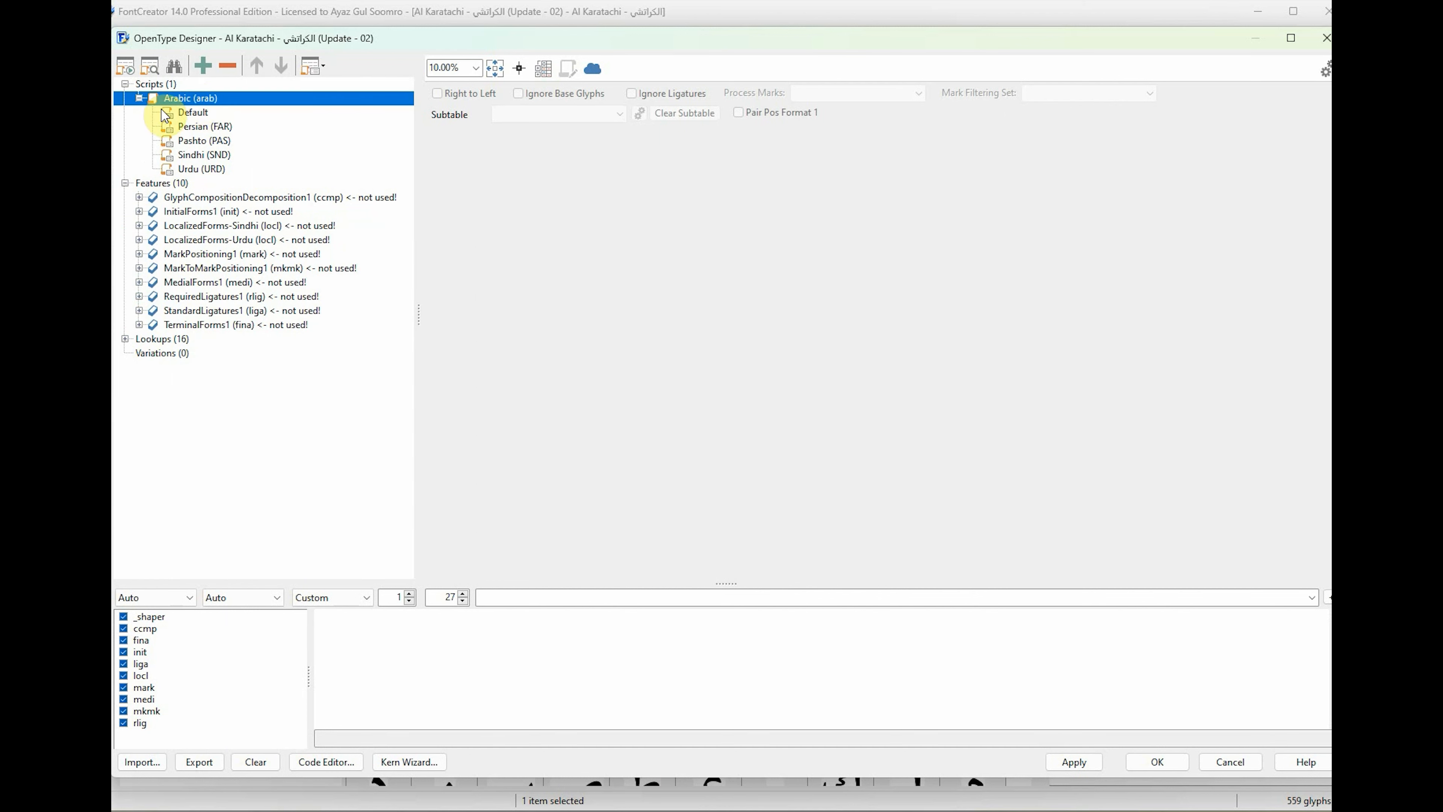
click(196, 111)
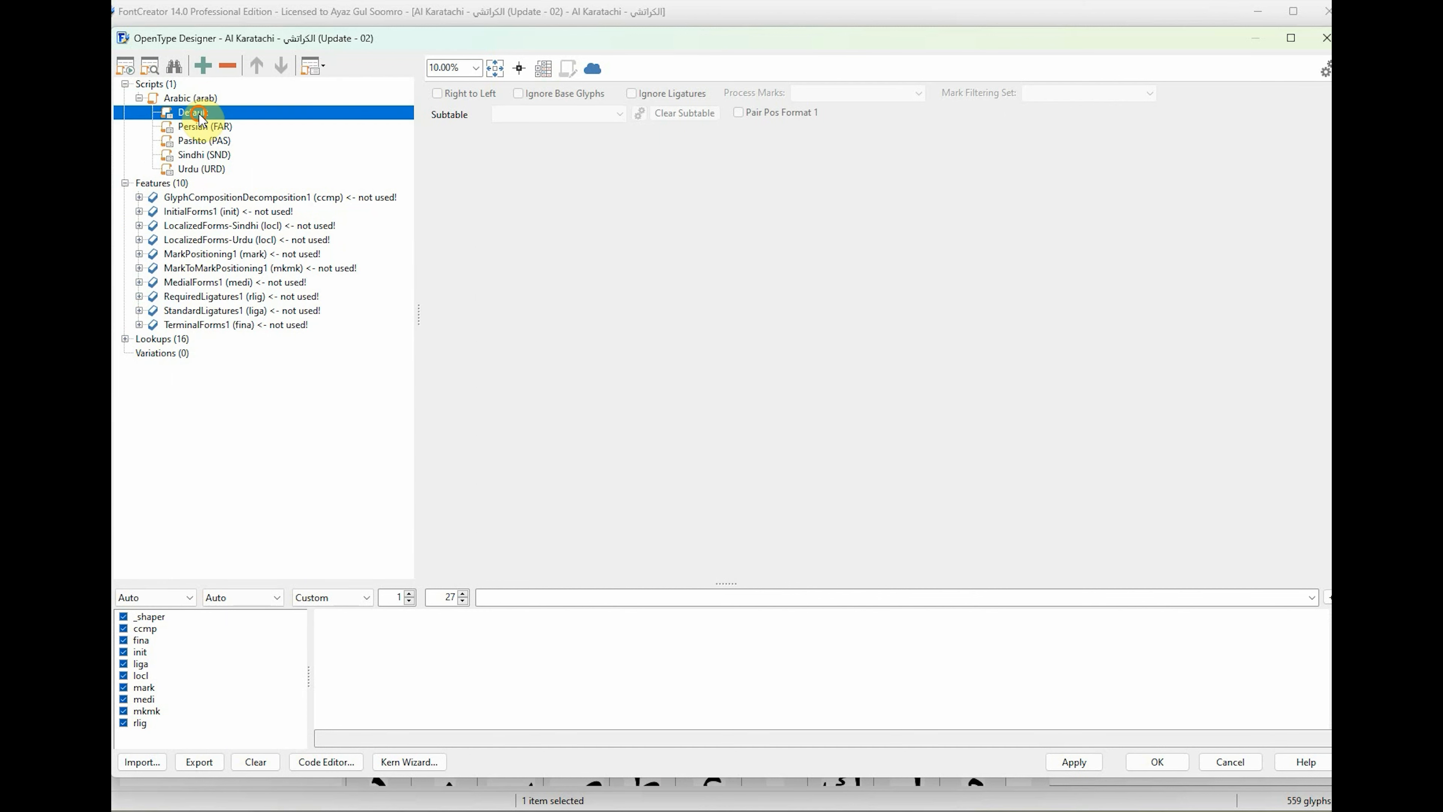
click(204, 66)
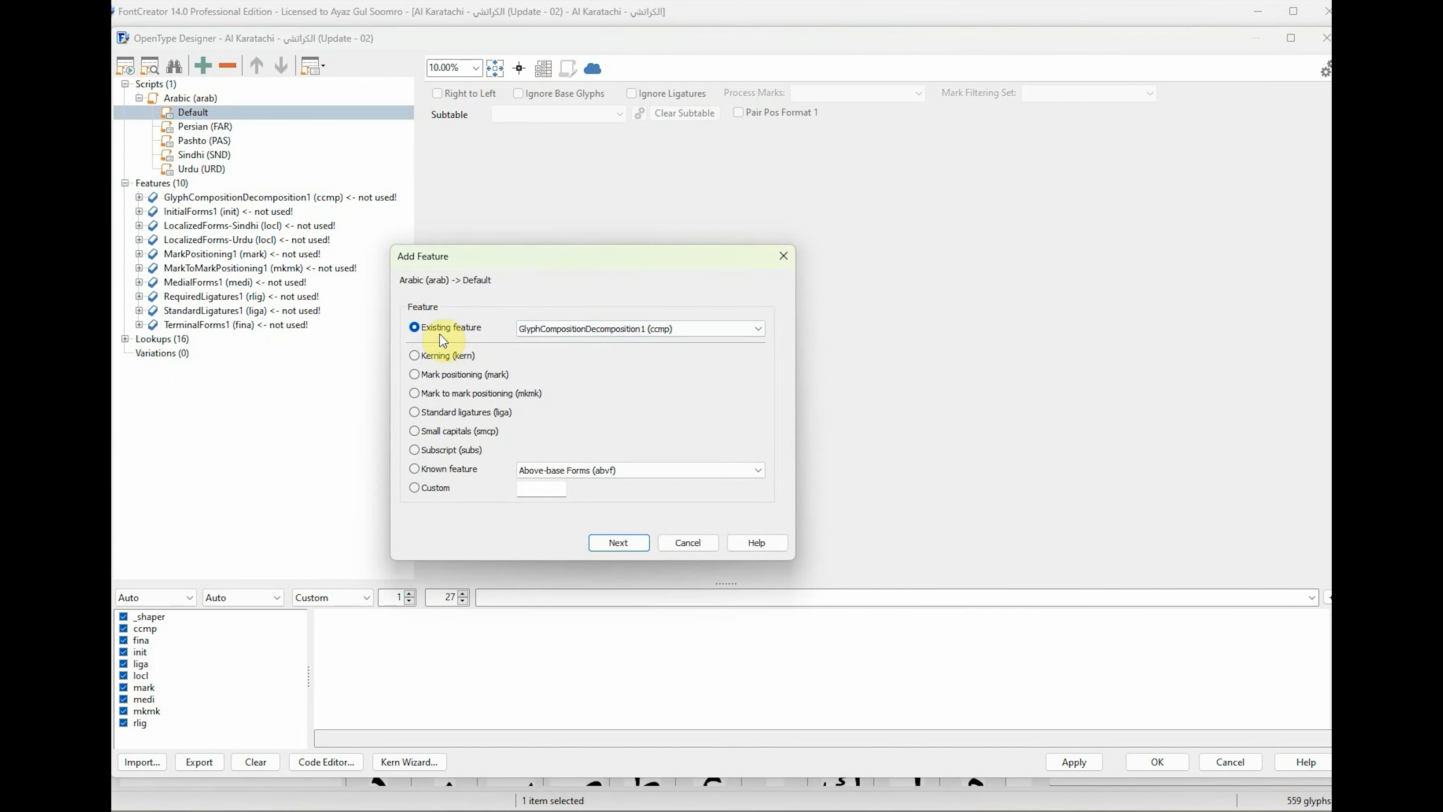
click(415, 328)
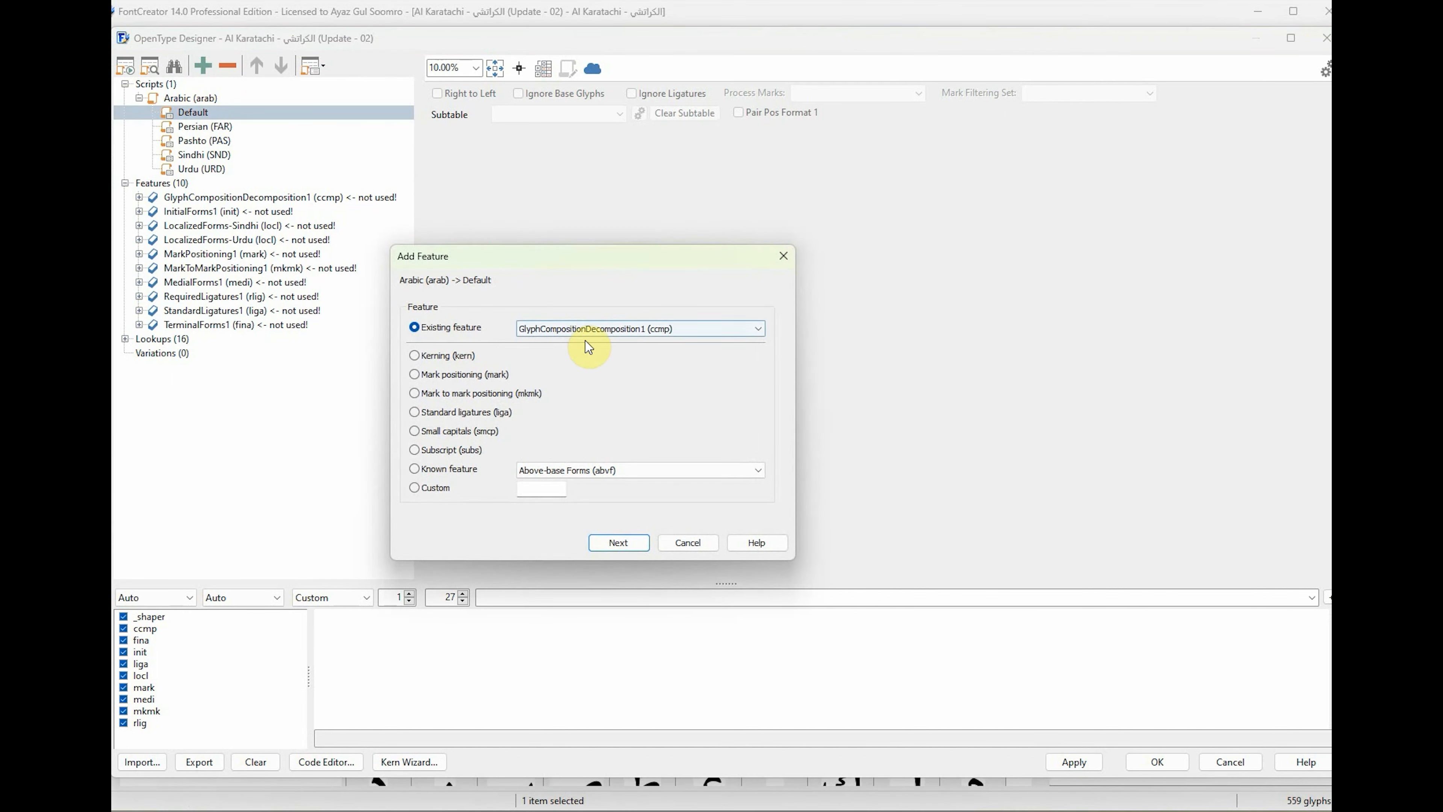
click(732, 337)
click(731, 329)
click(705, 330)
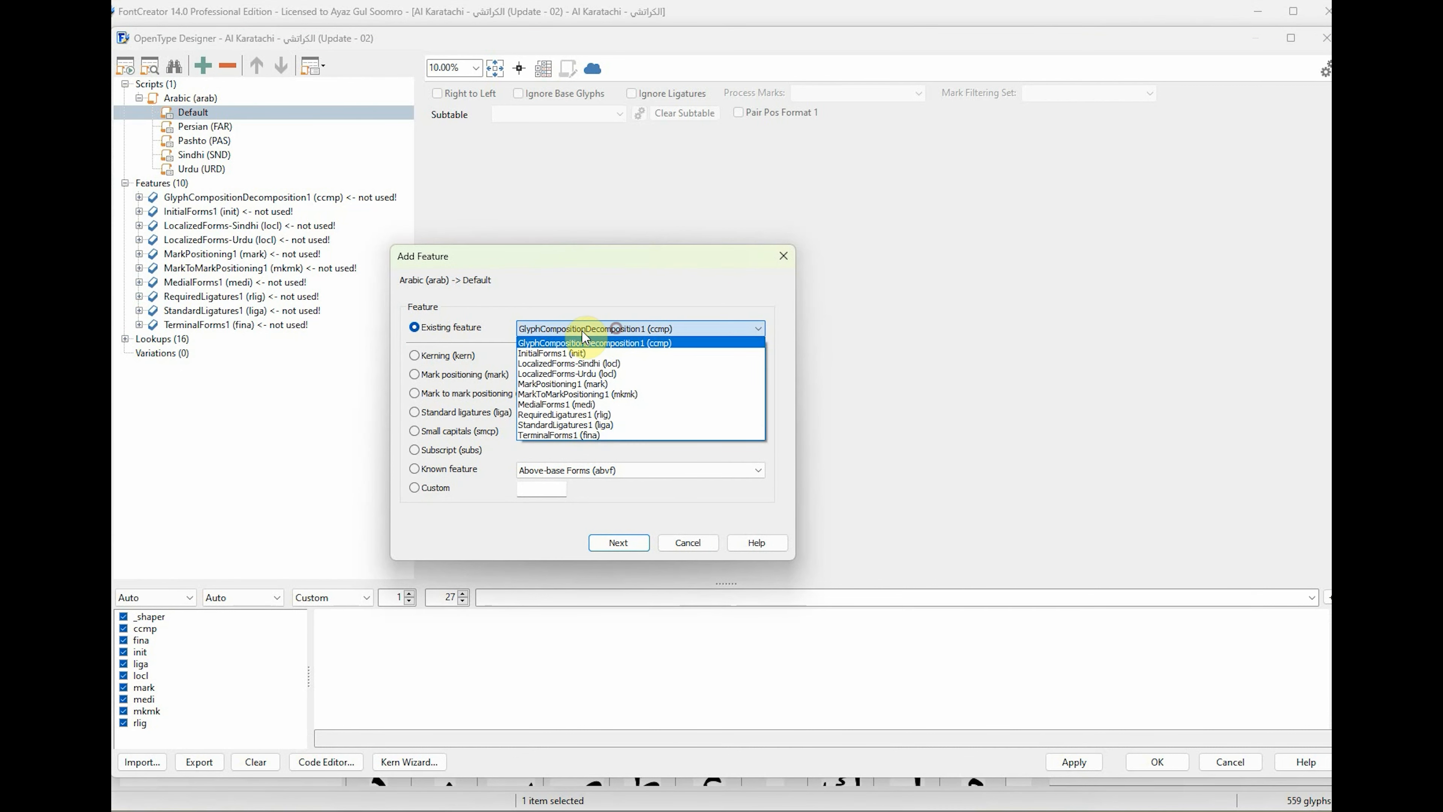
click(544, 343)
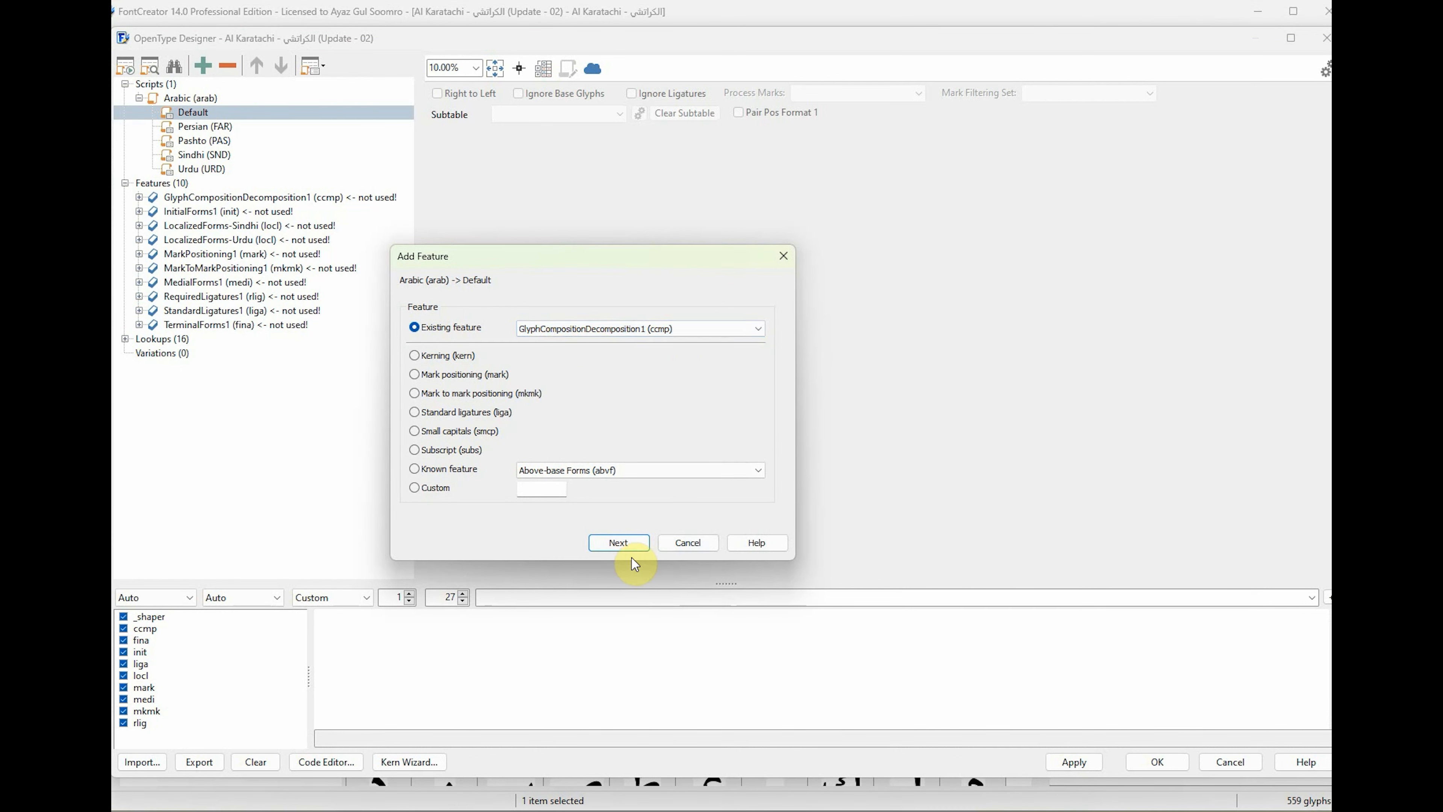
click(628, 544)
click(292, 141)
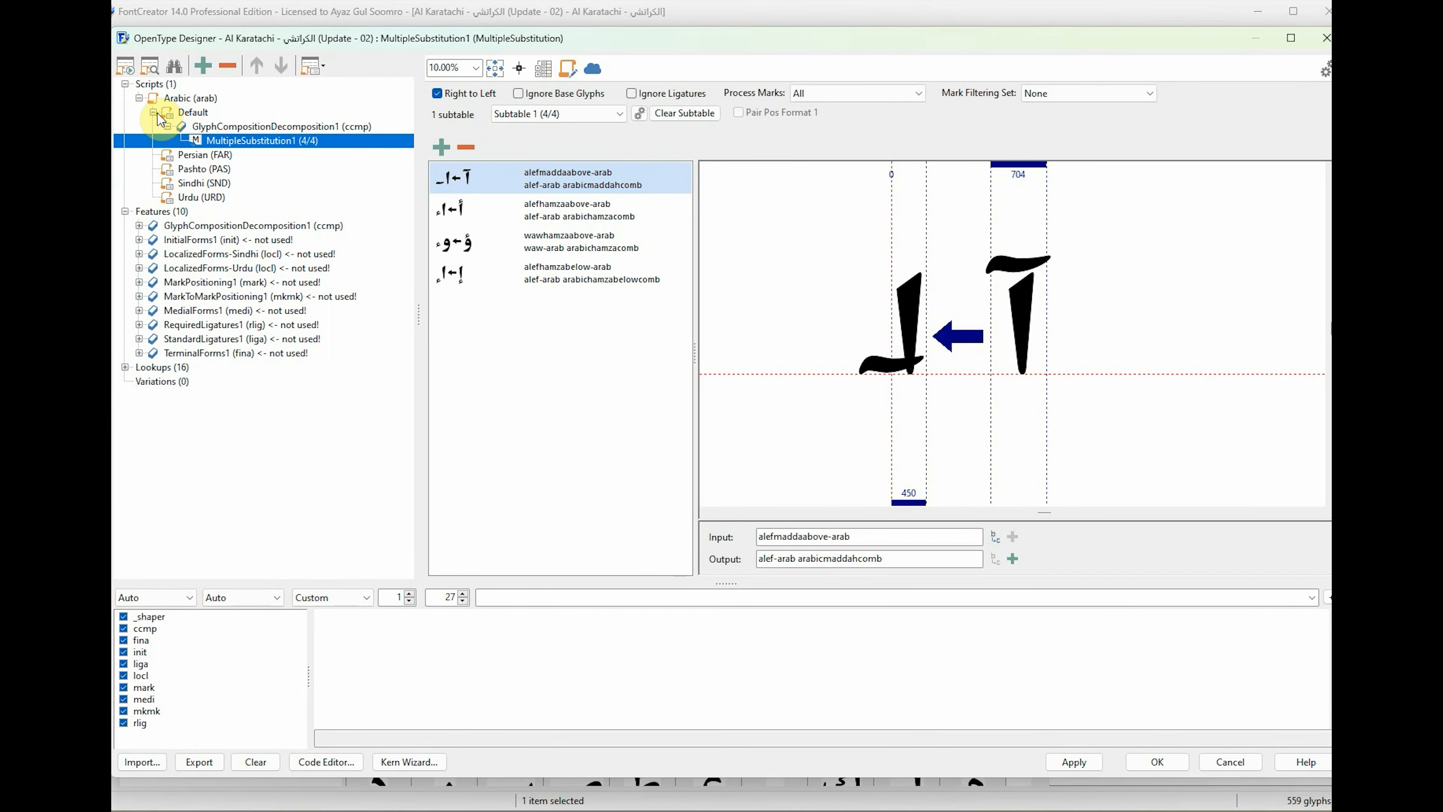
click(250, 225)
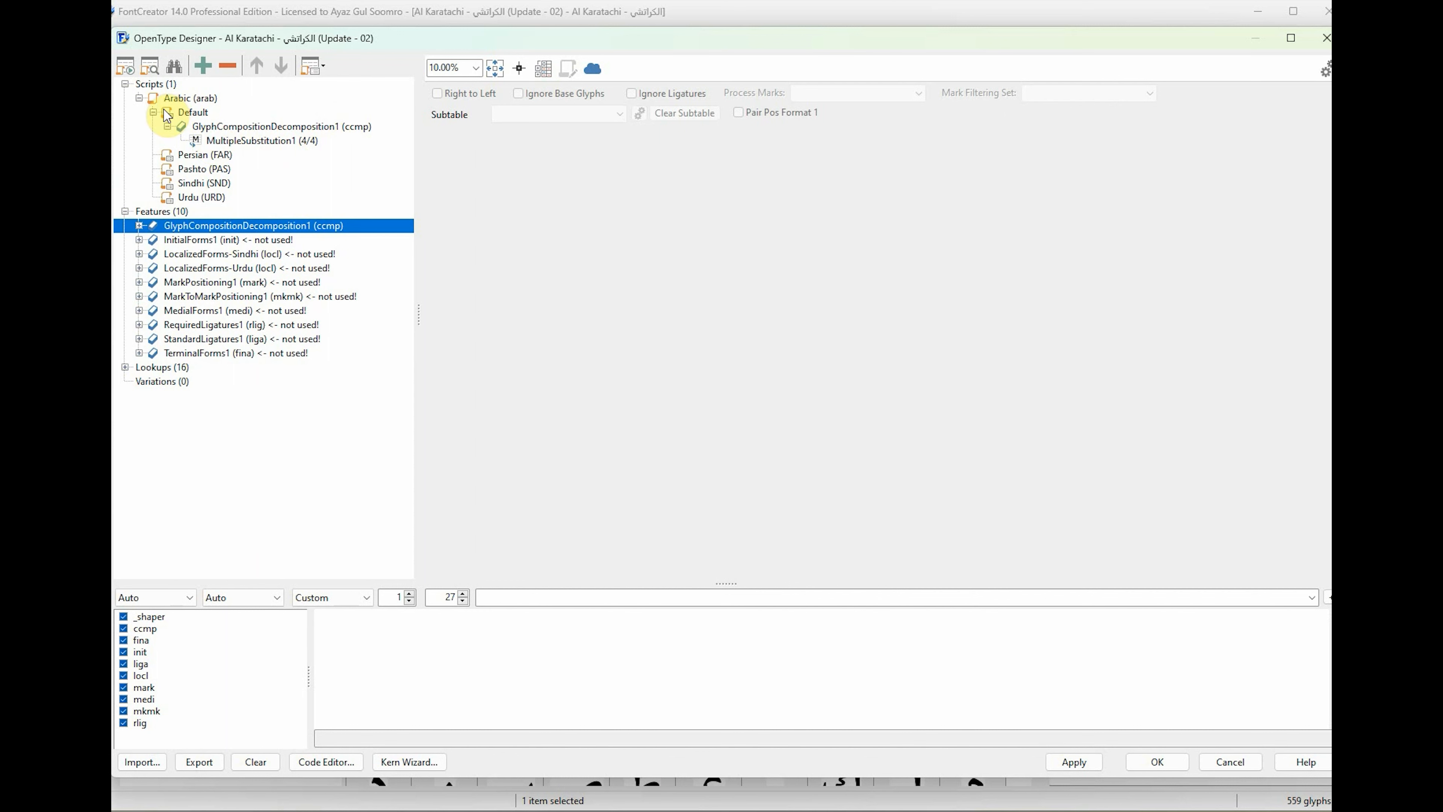
click(154, 112)
click(189, 100)
right_click(189, 99)
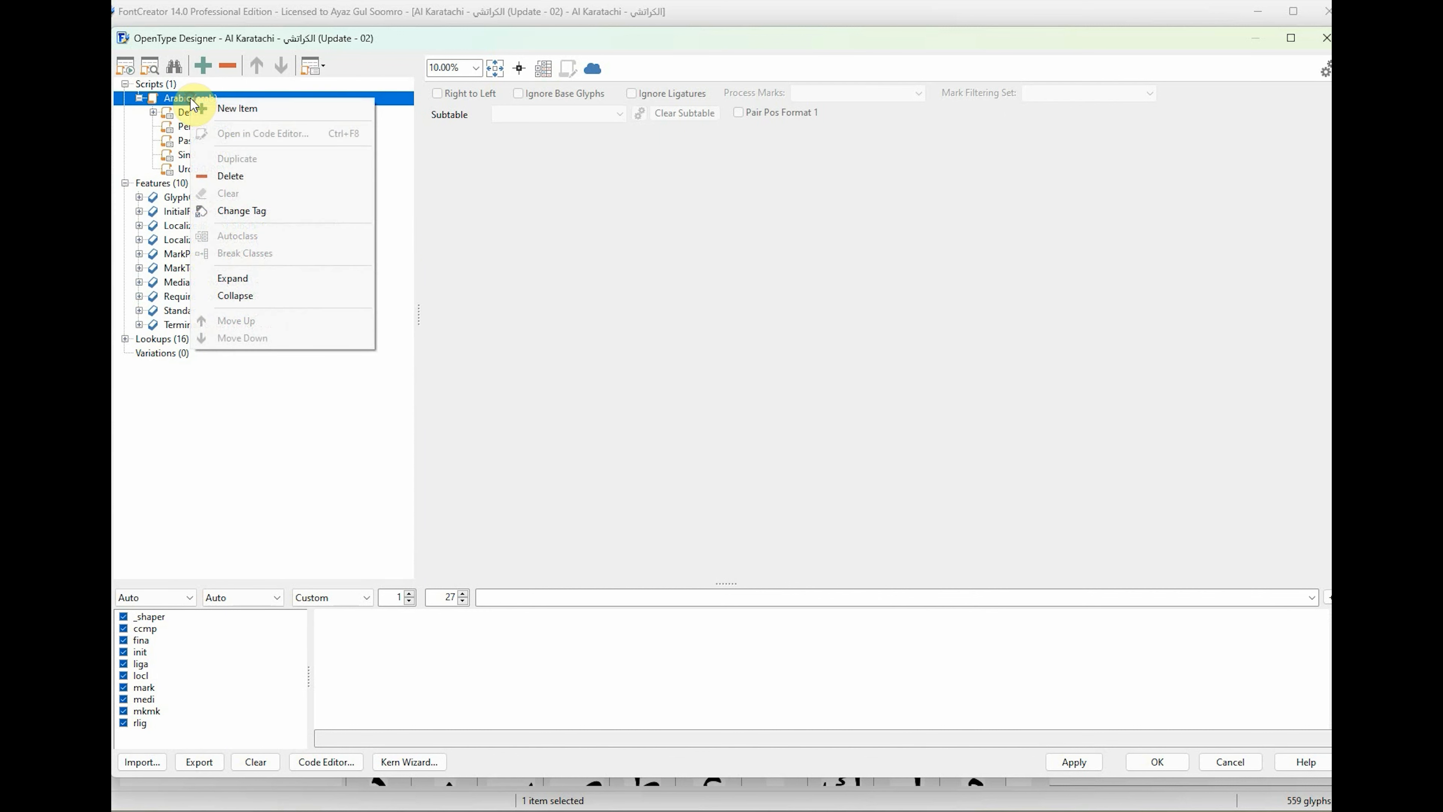
click(239, 107)
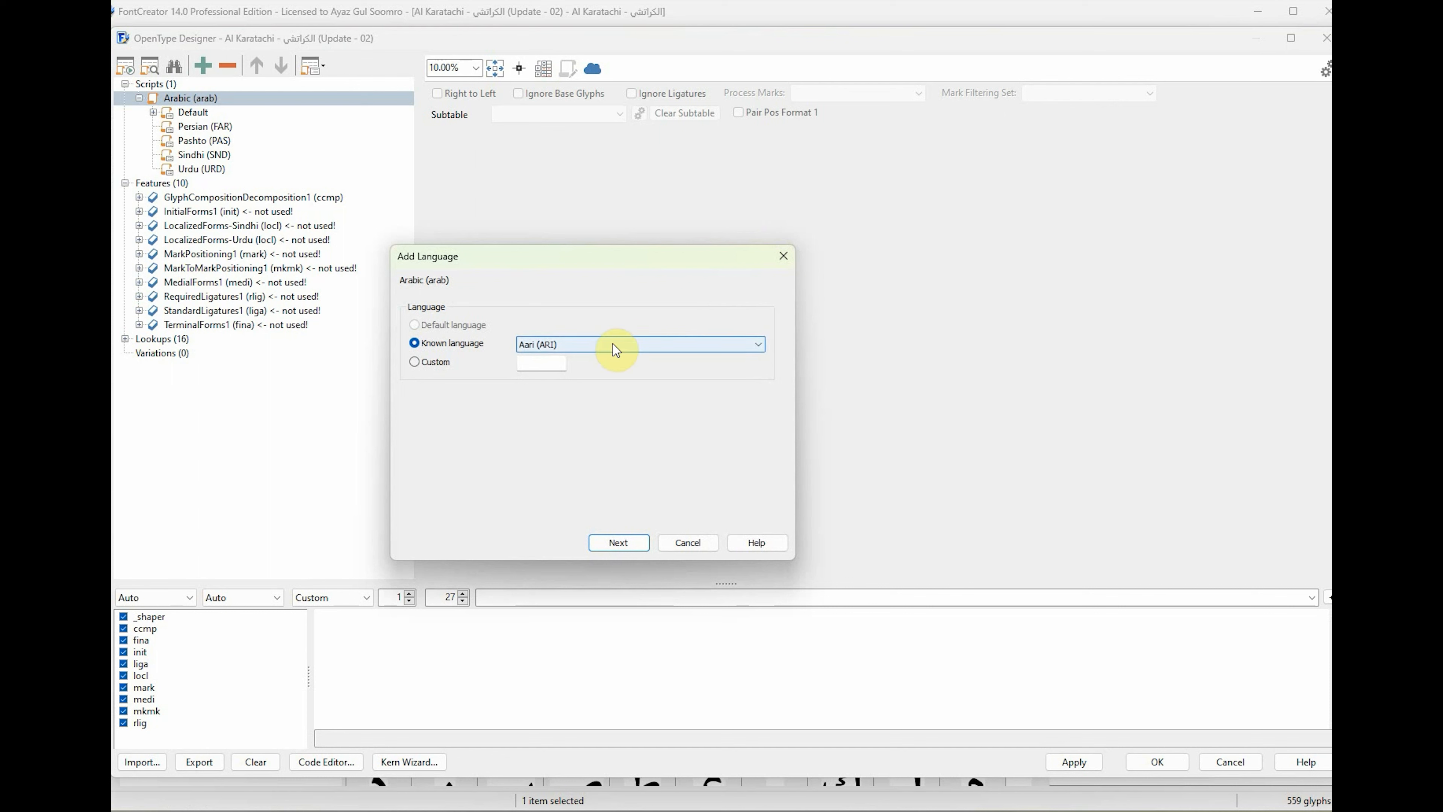
click(689, 543)
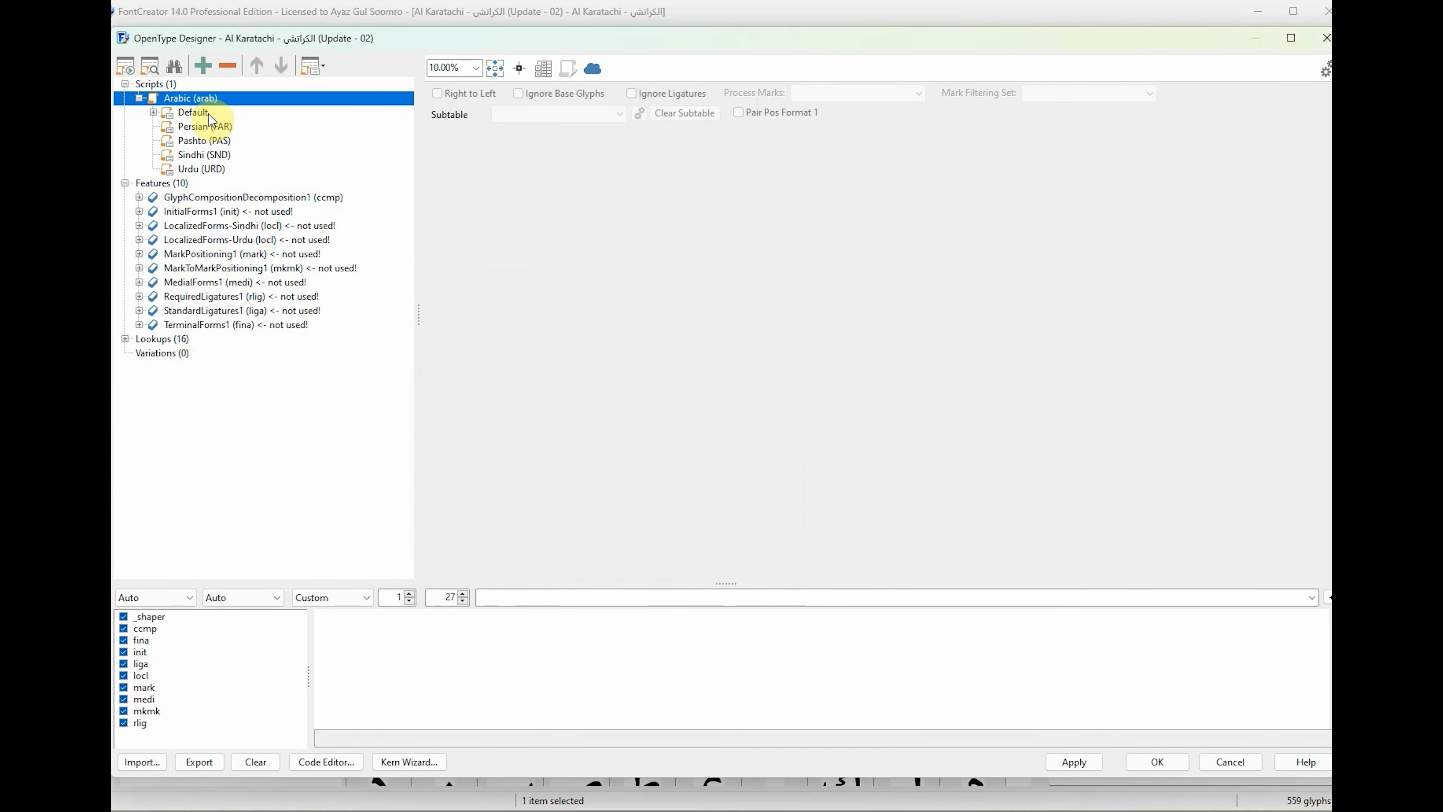
Add the existing feature InitialForms1 (init) to the Arabic script's Default language and expand it to show its lookup.
click(221, 113)
right_click(245, 117)
click(288, 124)
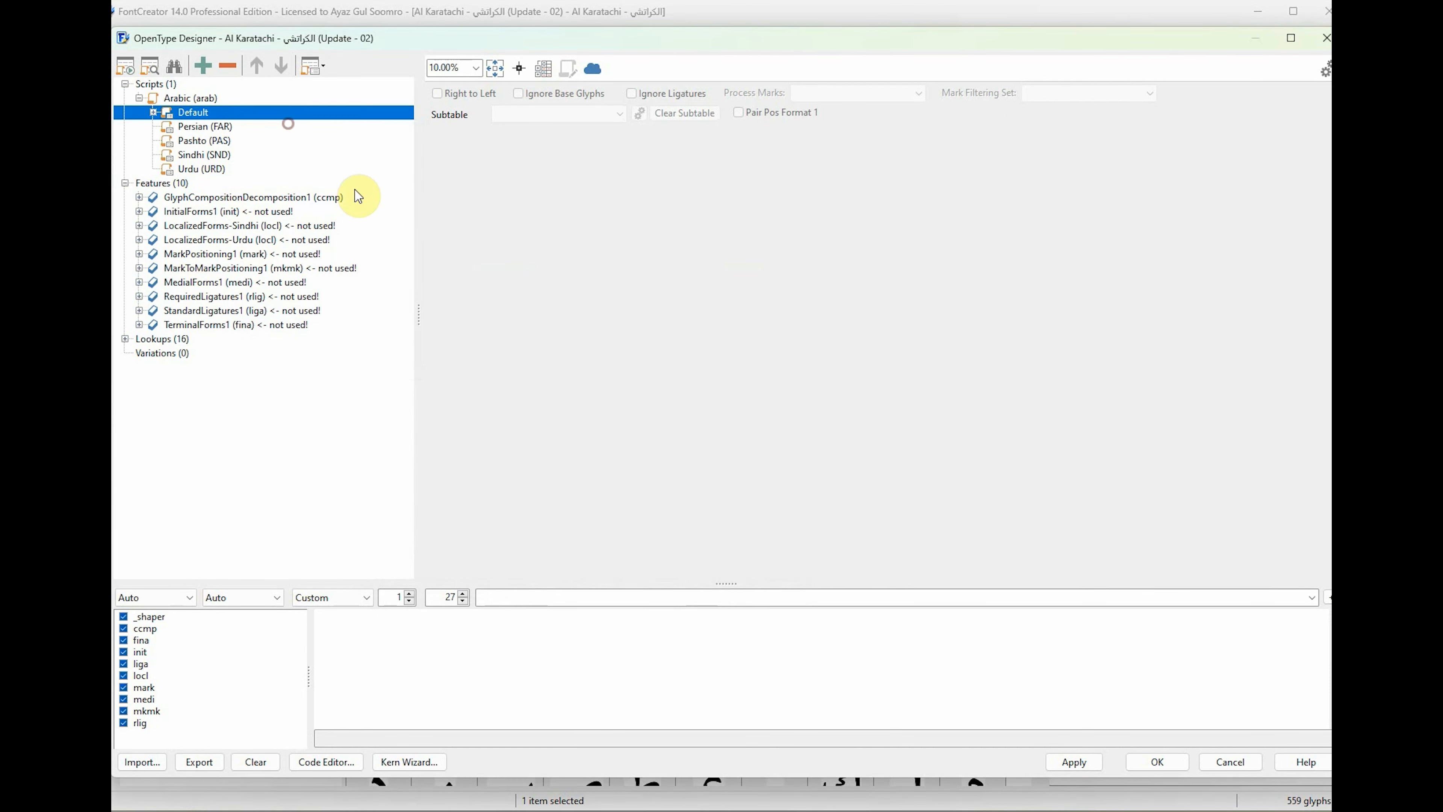
click(631, 330)
click(574, 342)
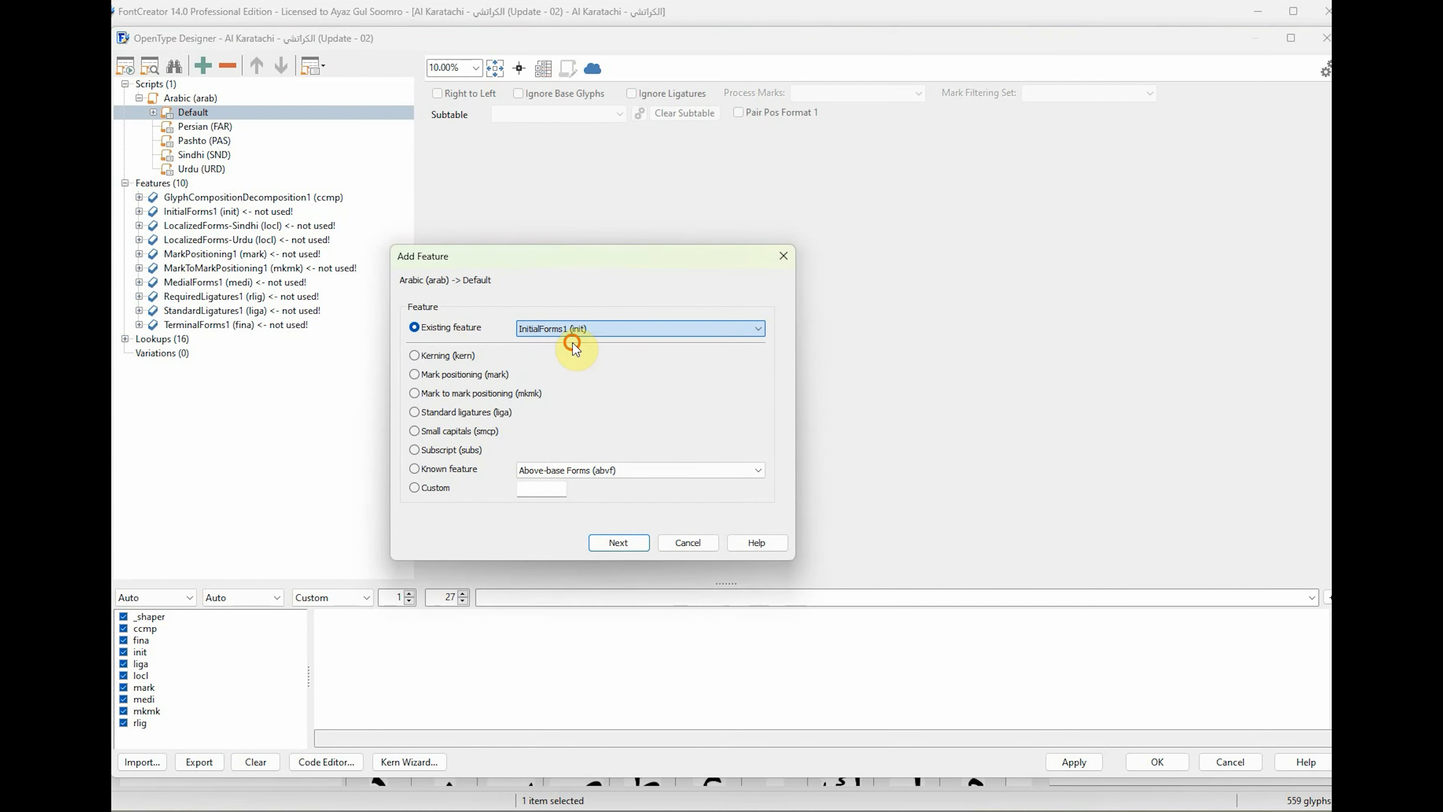
click(629, 547)
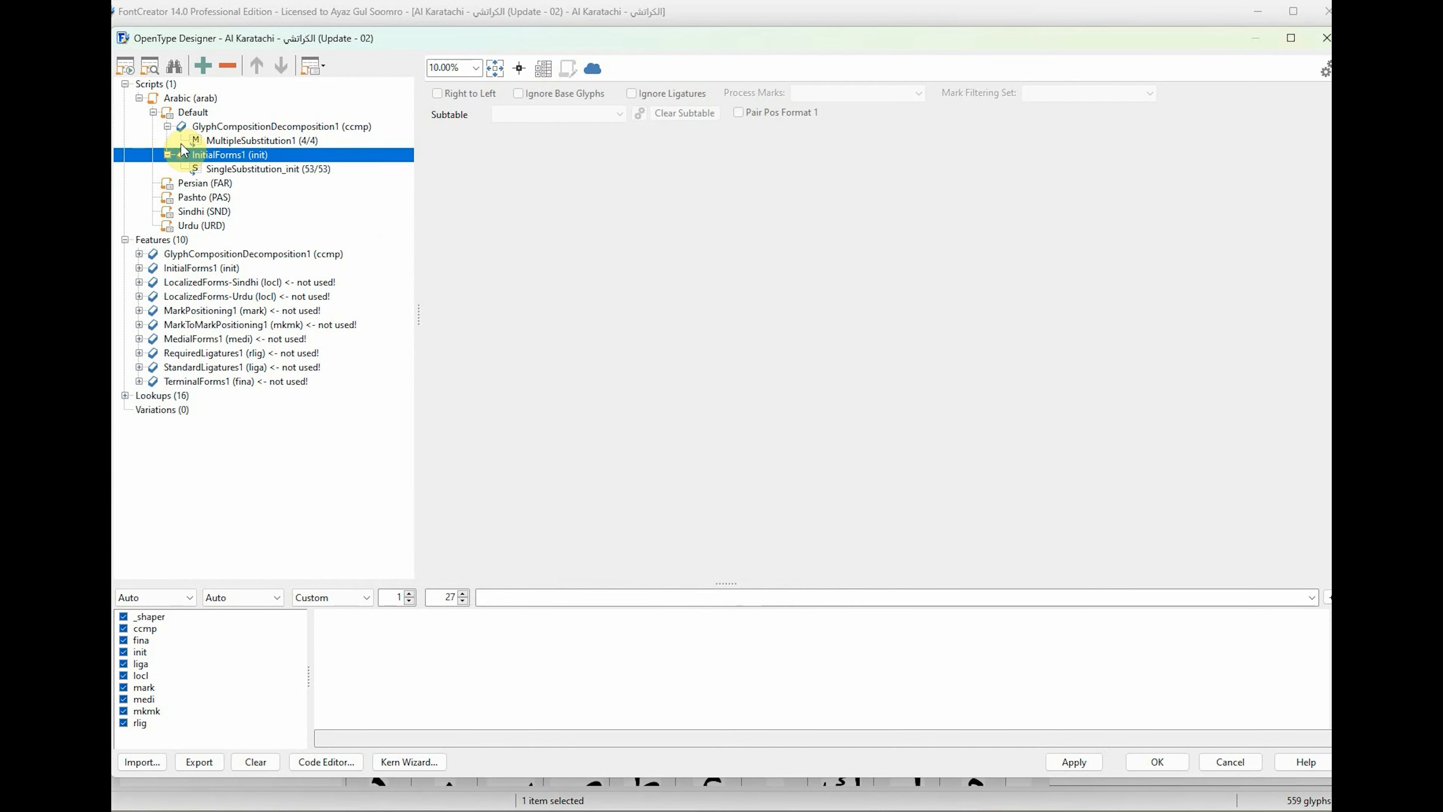
click(168, 155)
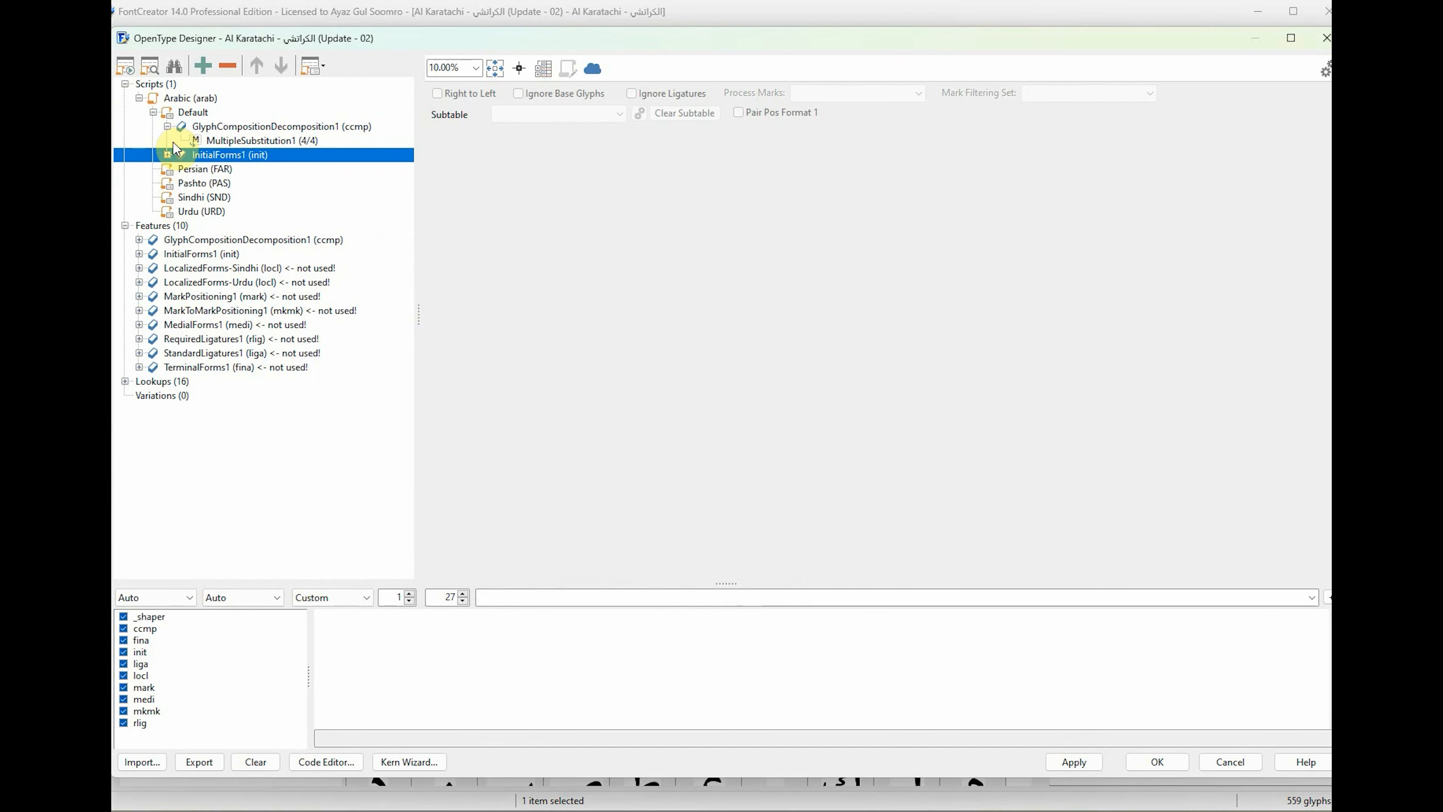
click(168, 154)
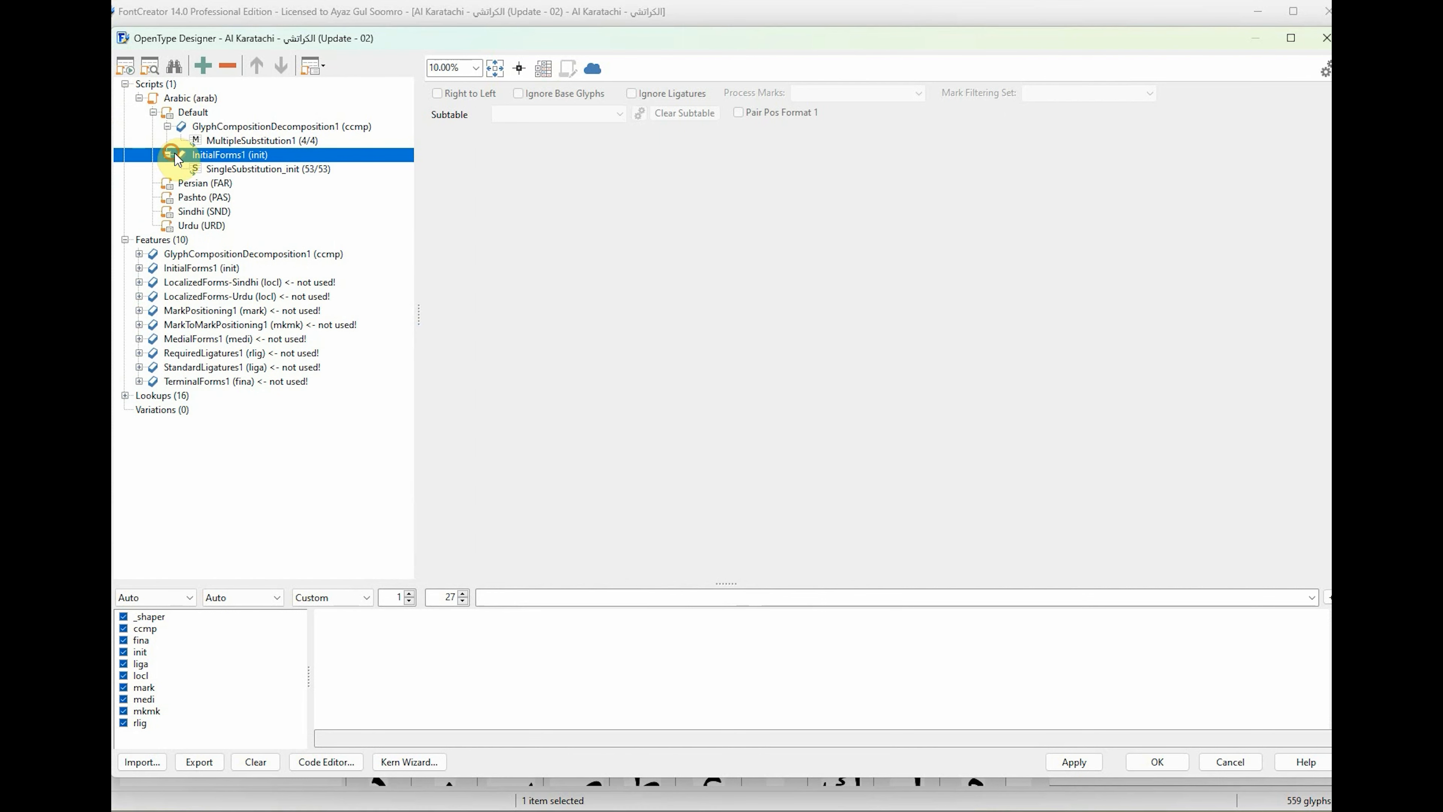
Add the existing feature MarkPositioning1 (mark) to the Arabic script's Default language.
click(254, 169)
click(193, 112)
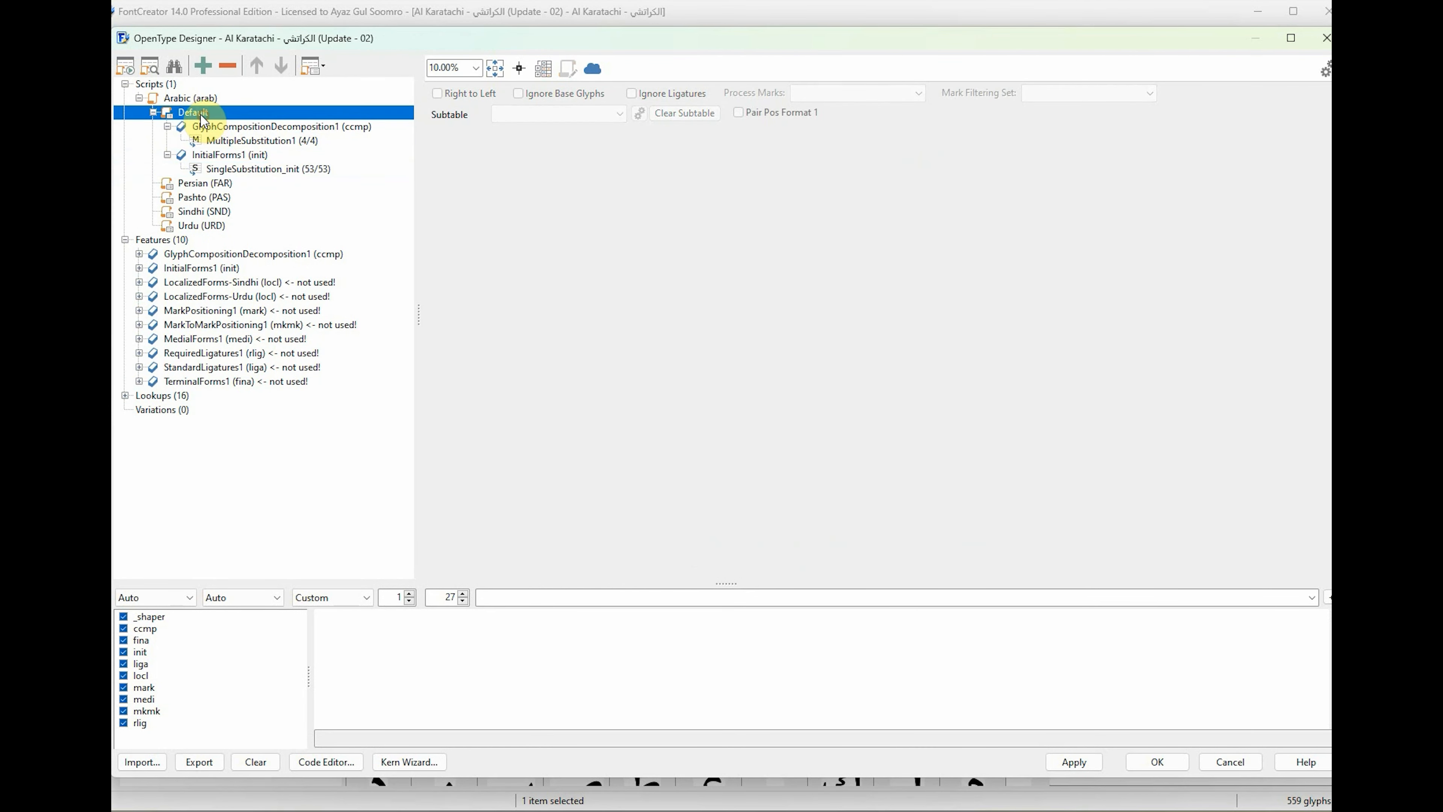
right_click(200, 113)
click(244, 126)
click(631, 329)
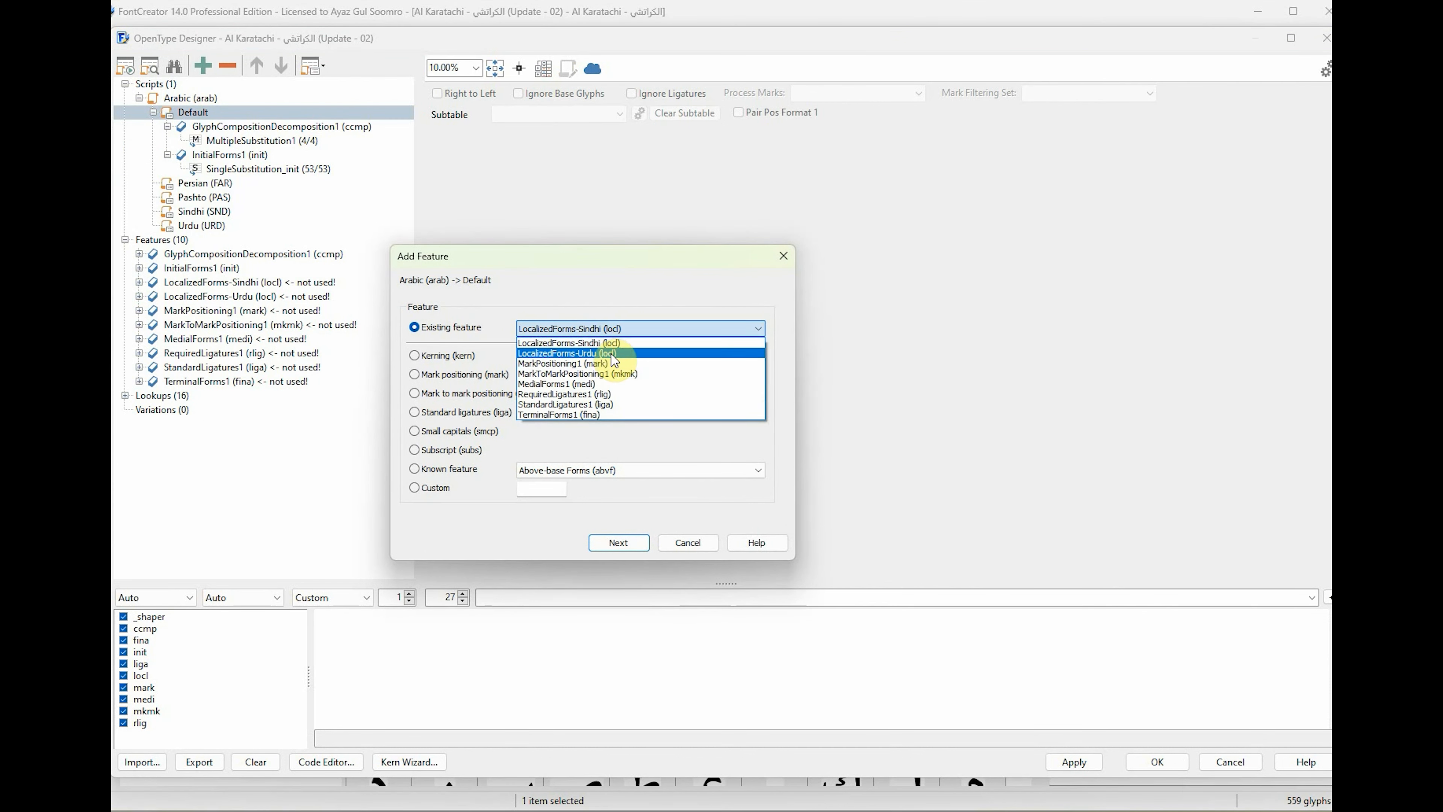
click(564, 369)
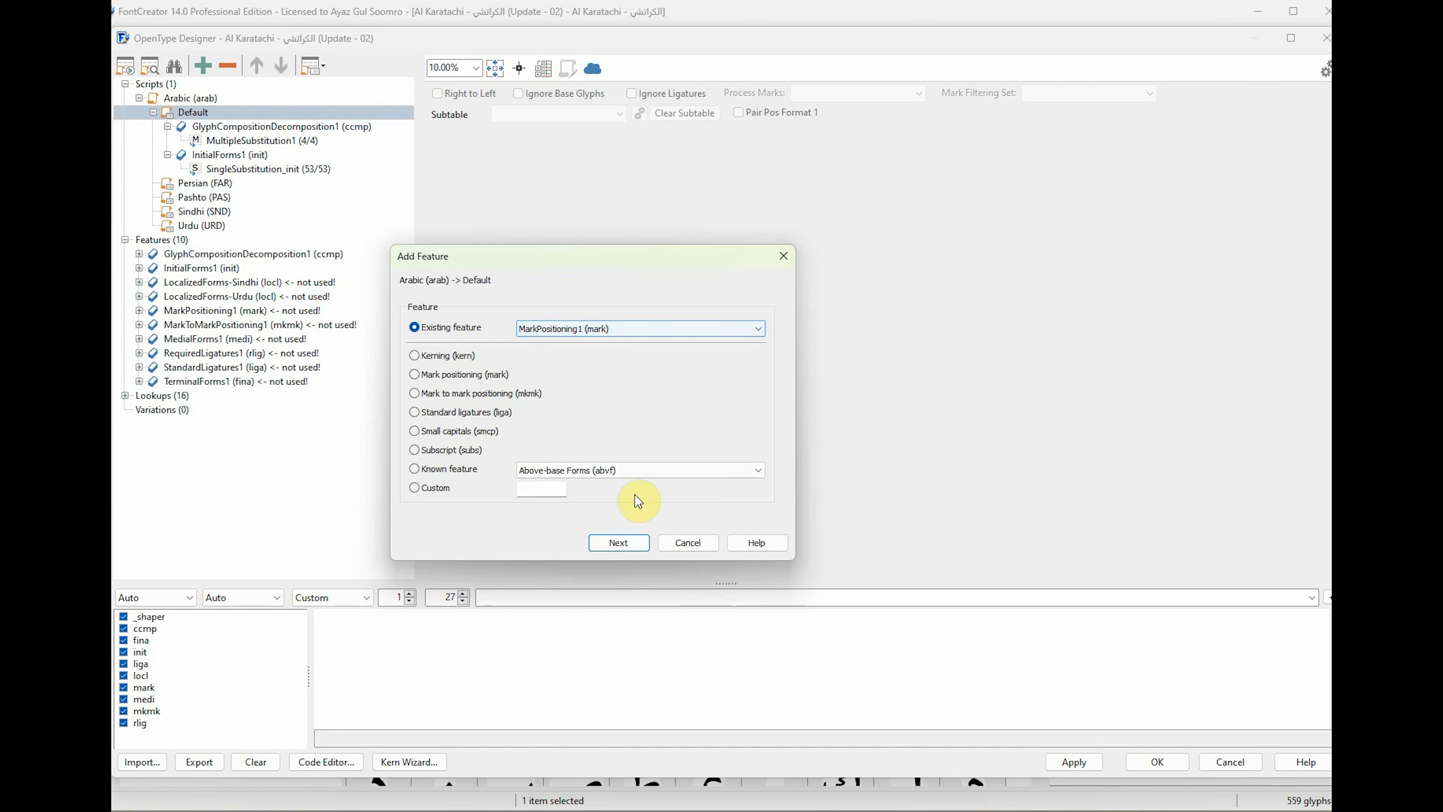
click(632, 547)
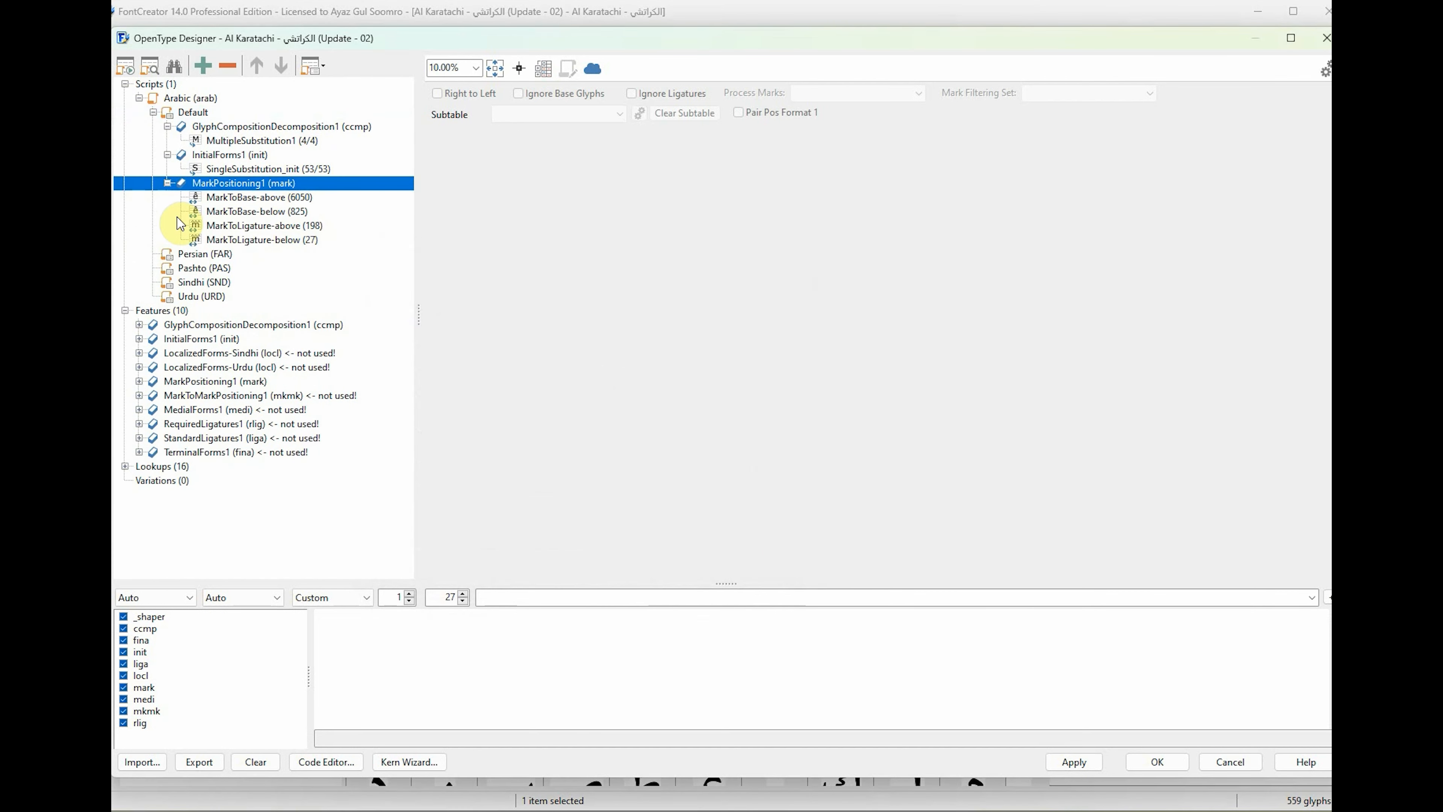
Add the existing feature MarkToMarkPositioning1 (mkmk) to the Arabic script's Default language.
click(225, 113)
right_click(203, 111)
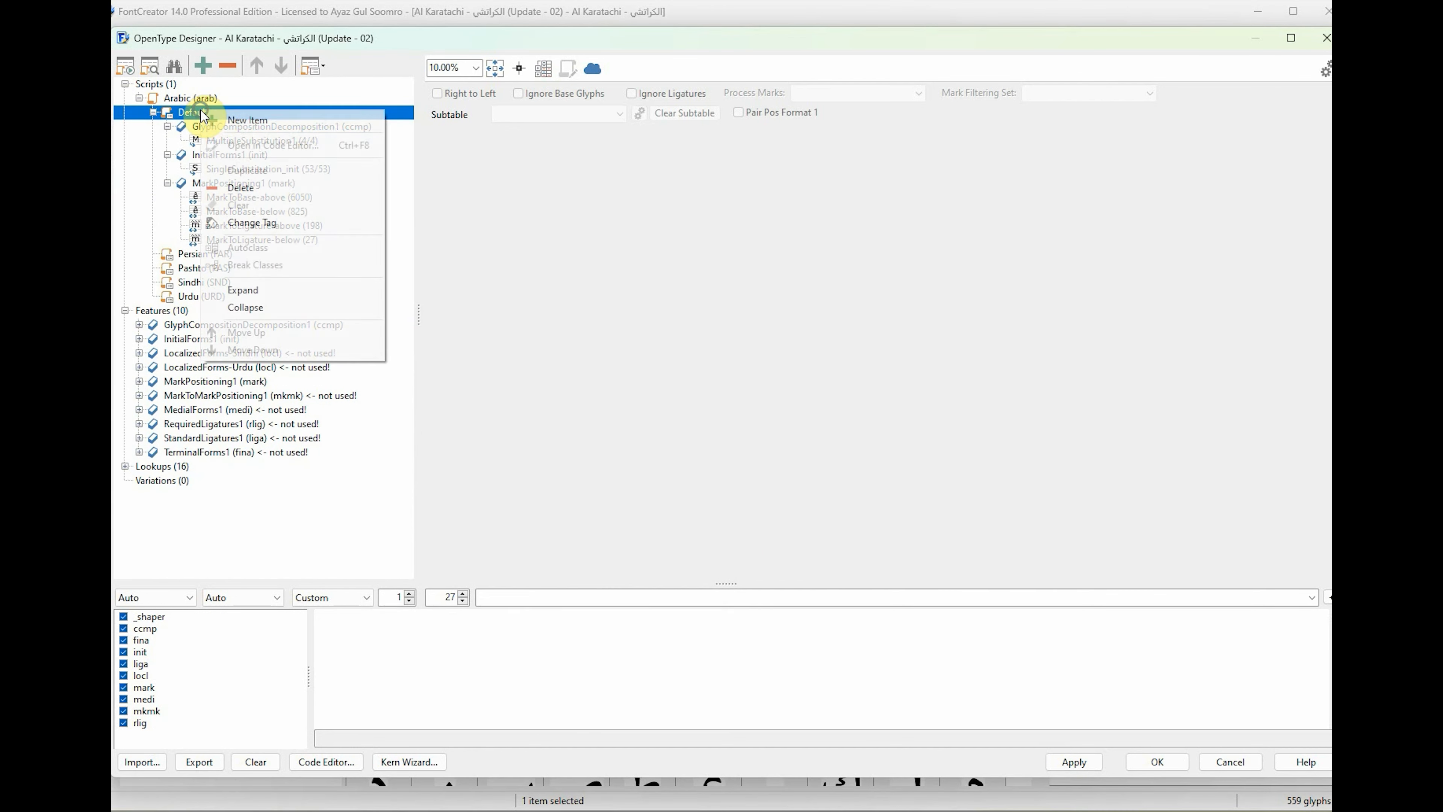
click(232, 121)
click(599, 329)
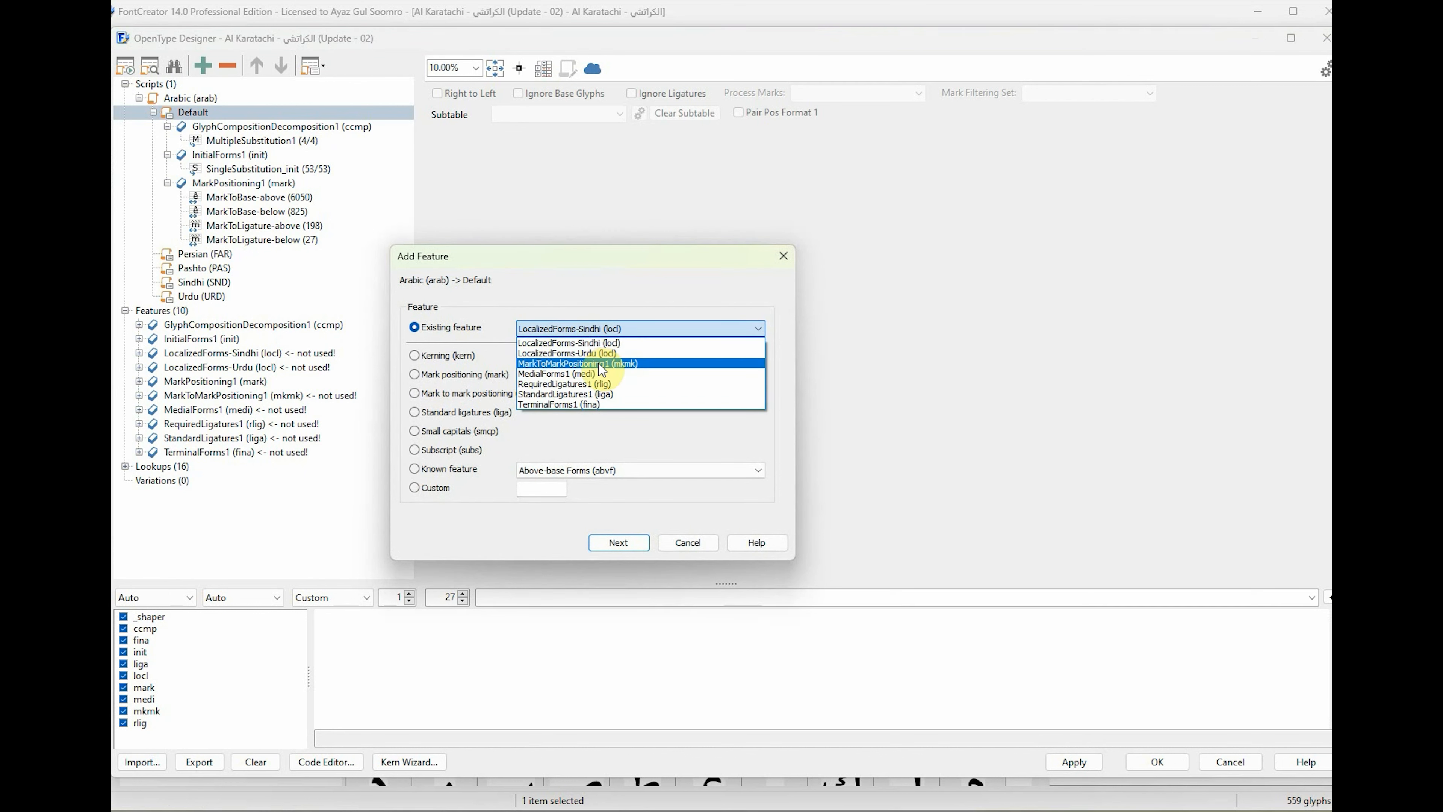
click(587, 364)
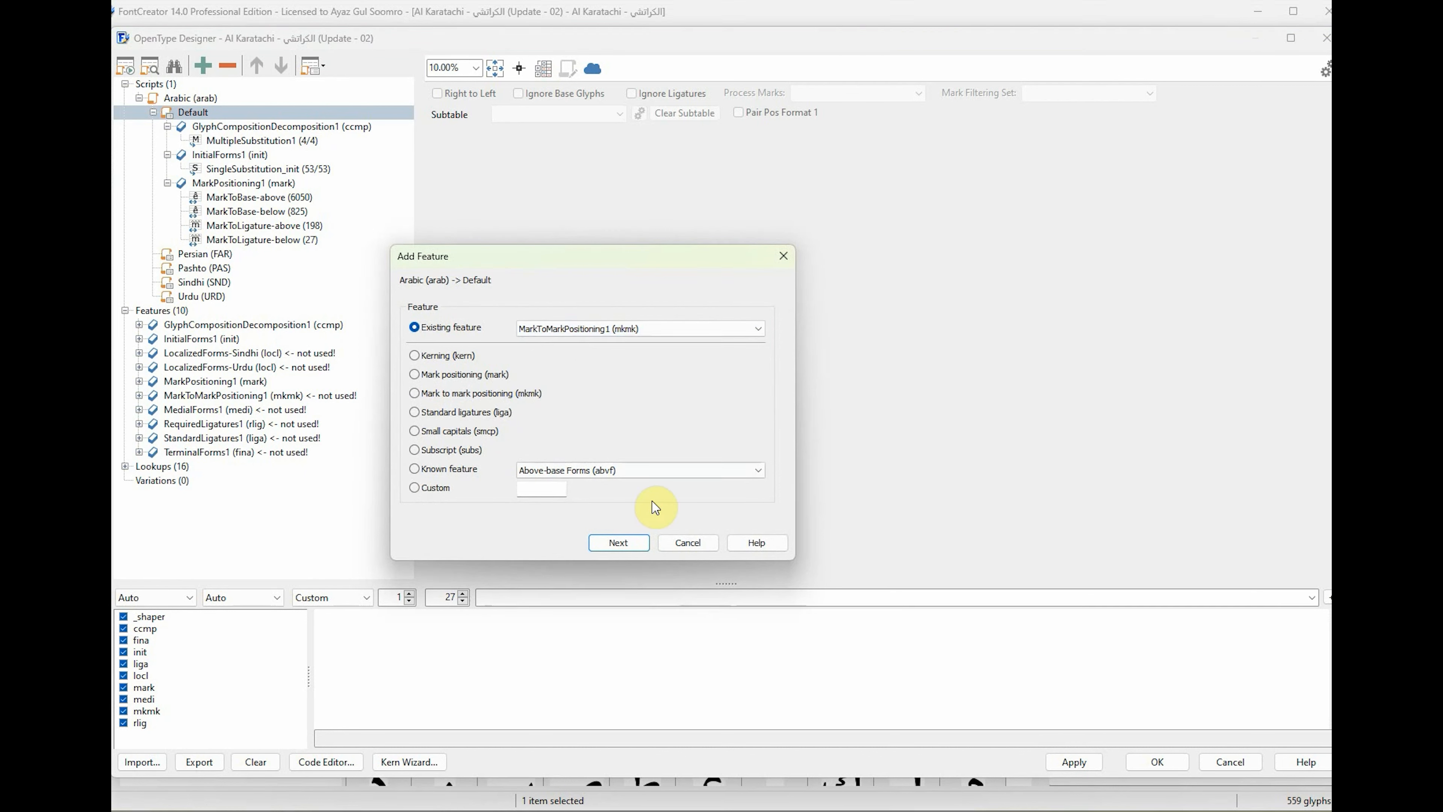
click(625, 544)
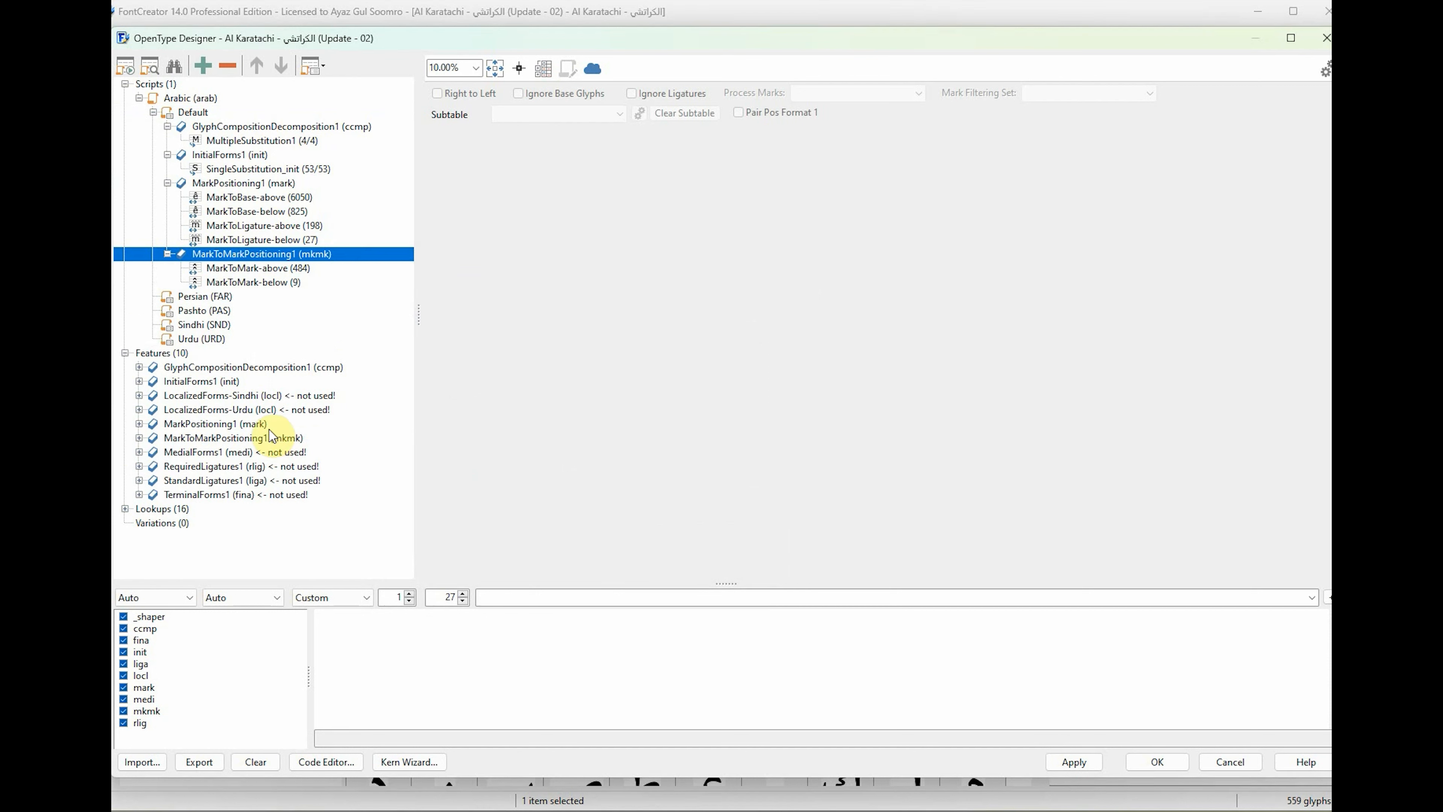
Add the existing feature MedialForms1 (medi) to the Arabic script's Default language.
click(199, 114)
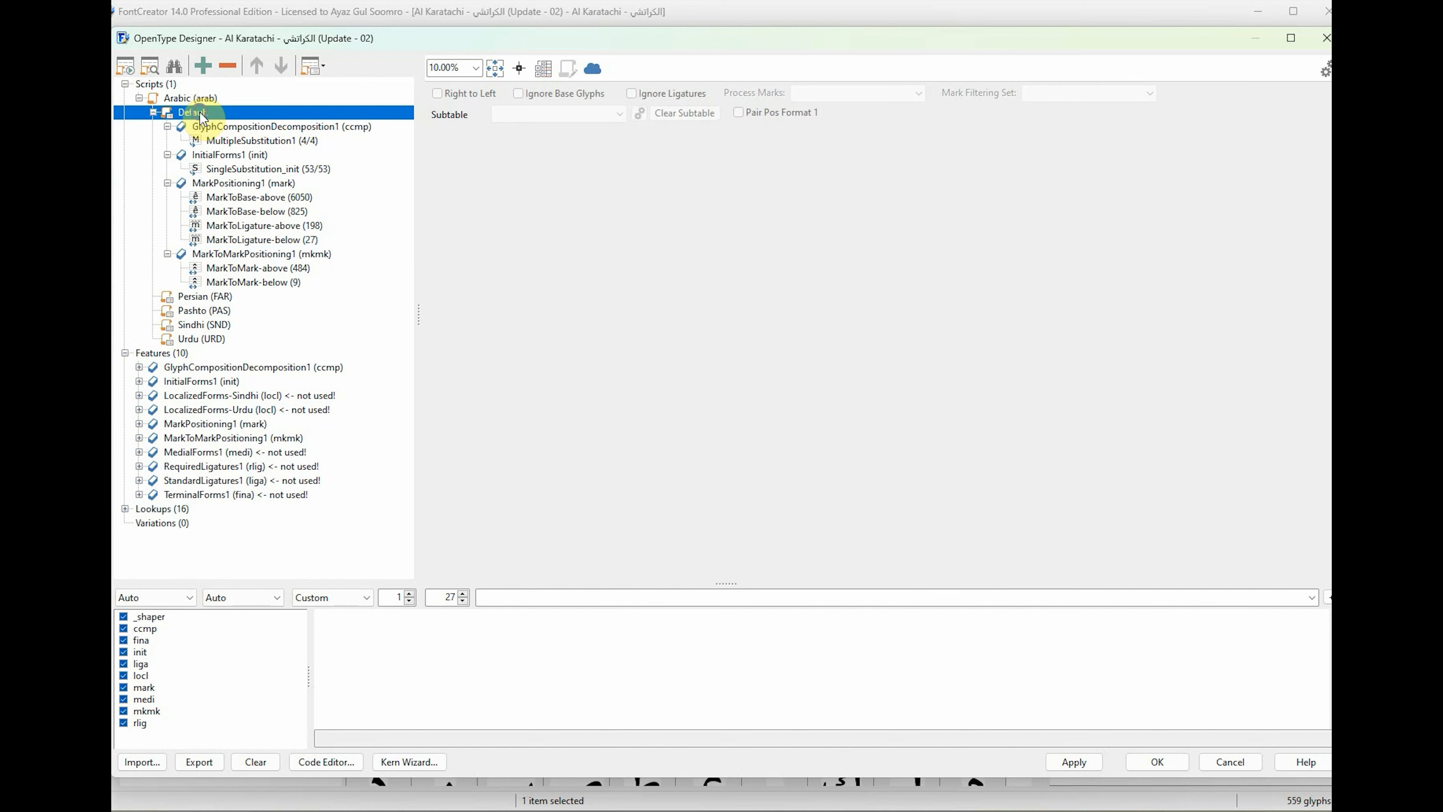
right_click(201, 117)
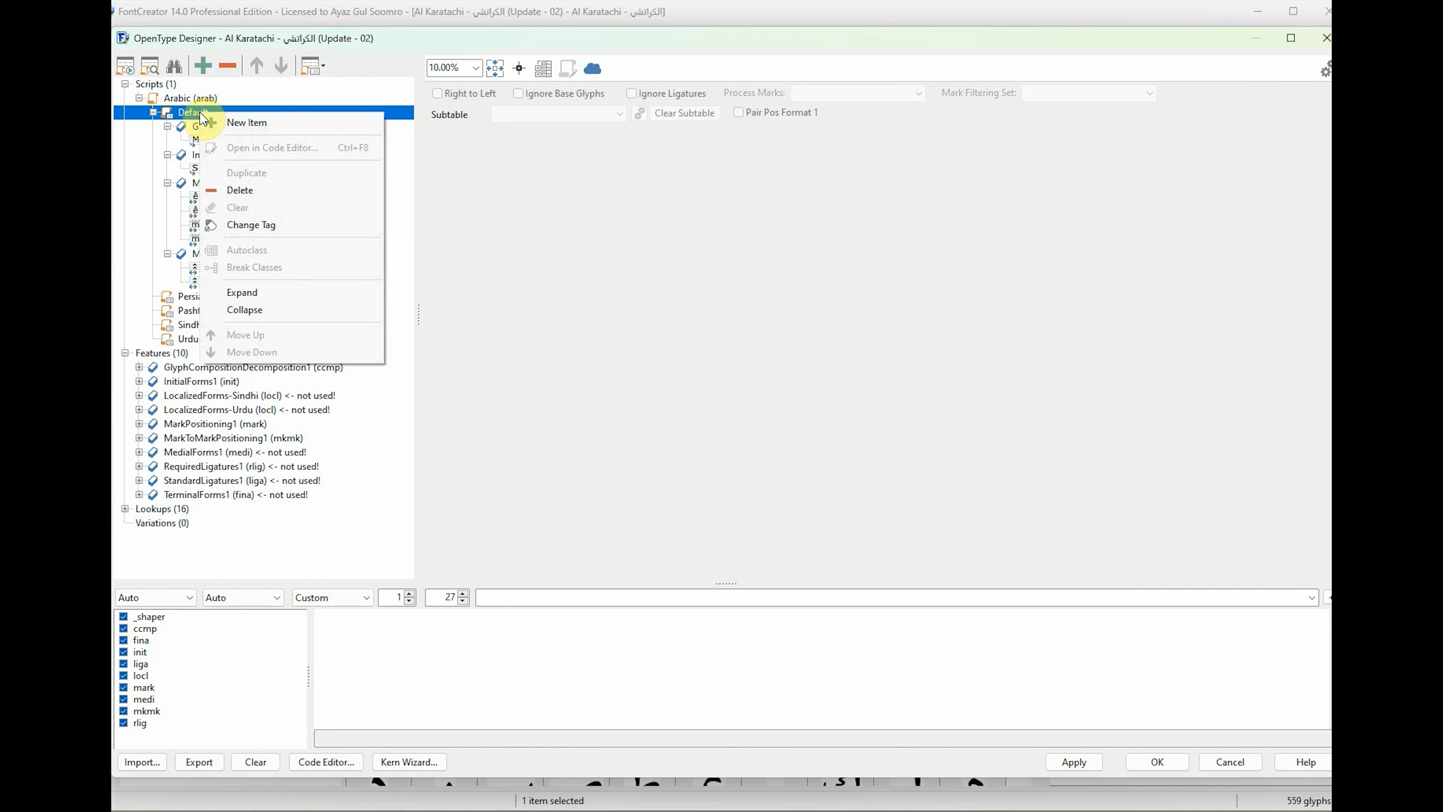
click(256, 121)
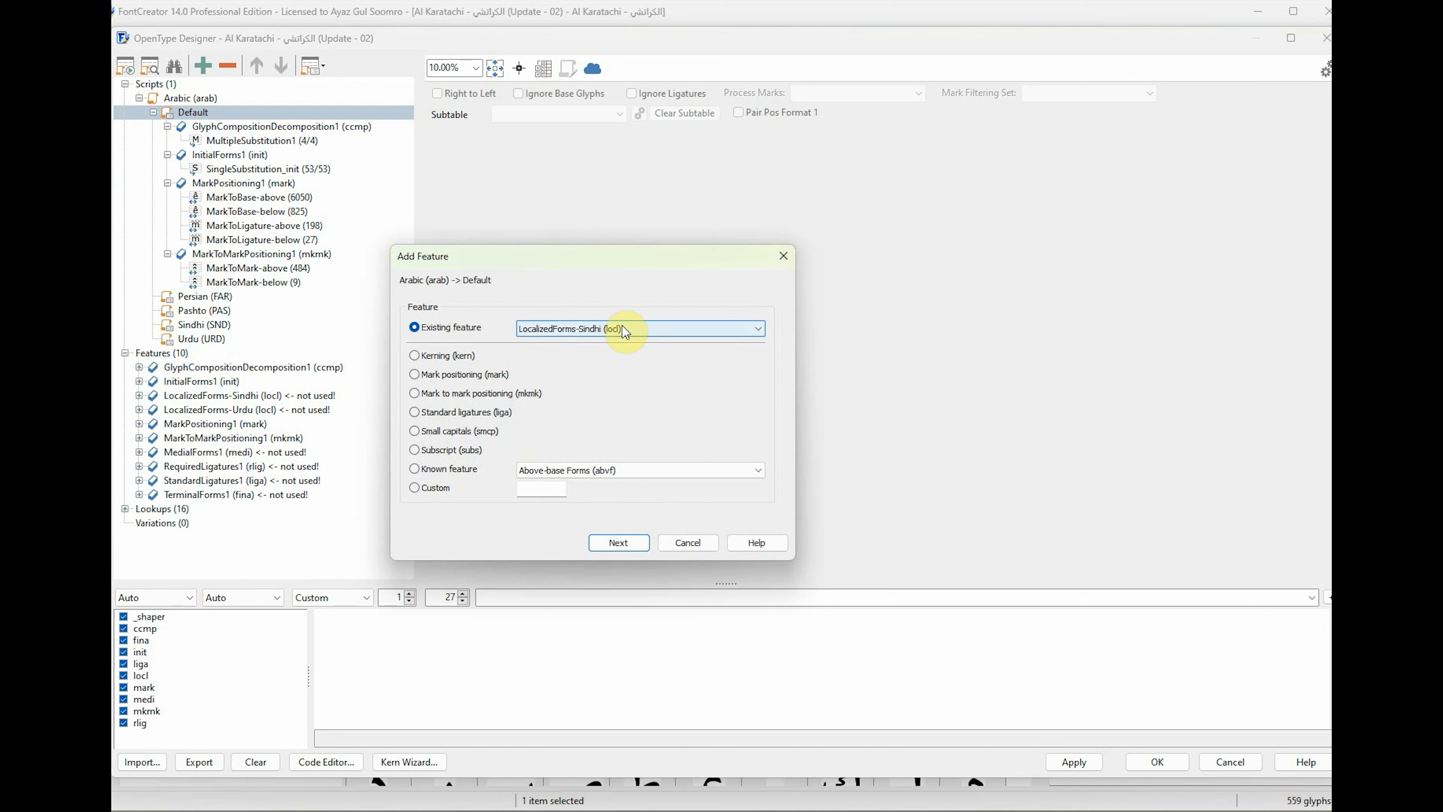
click(624, 330)
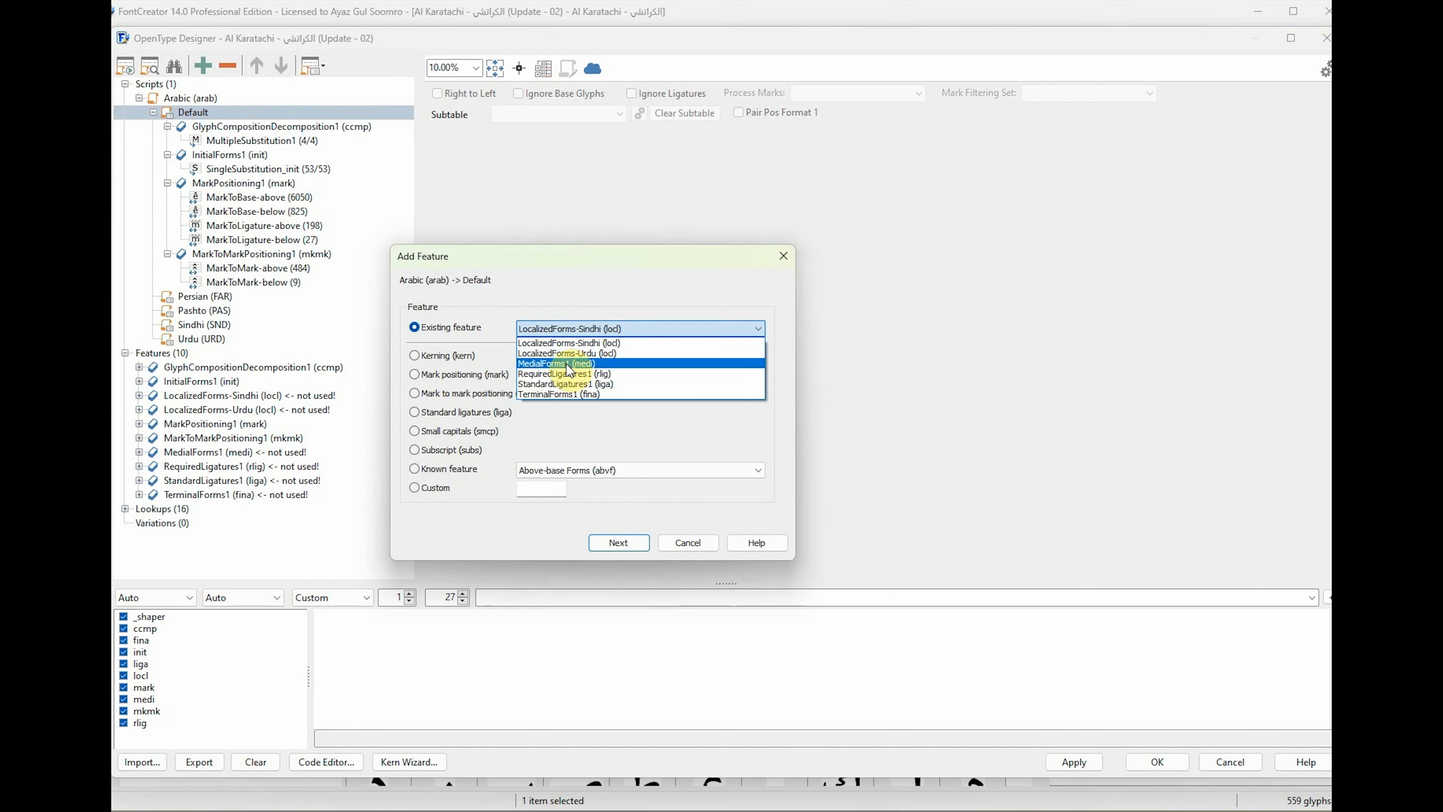
click(543, 365)
click(614, 545)
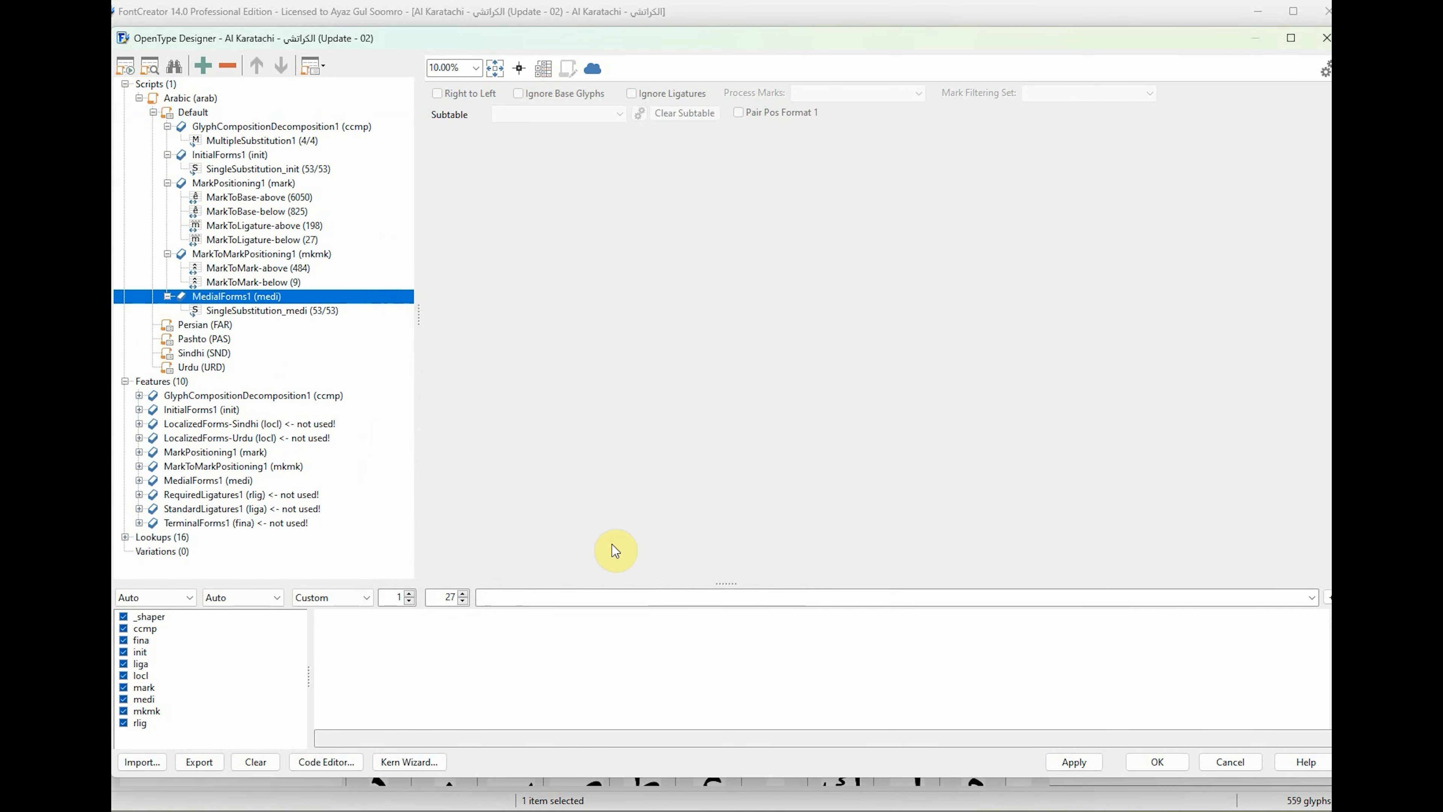
Add the existing feature RequiredLigatures1 (rlig) to the Arabic script's Default language.
click(204, 115)
right_click(204, 115)
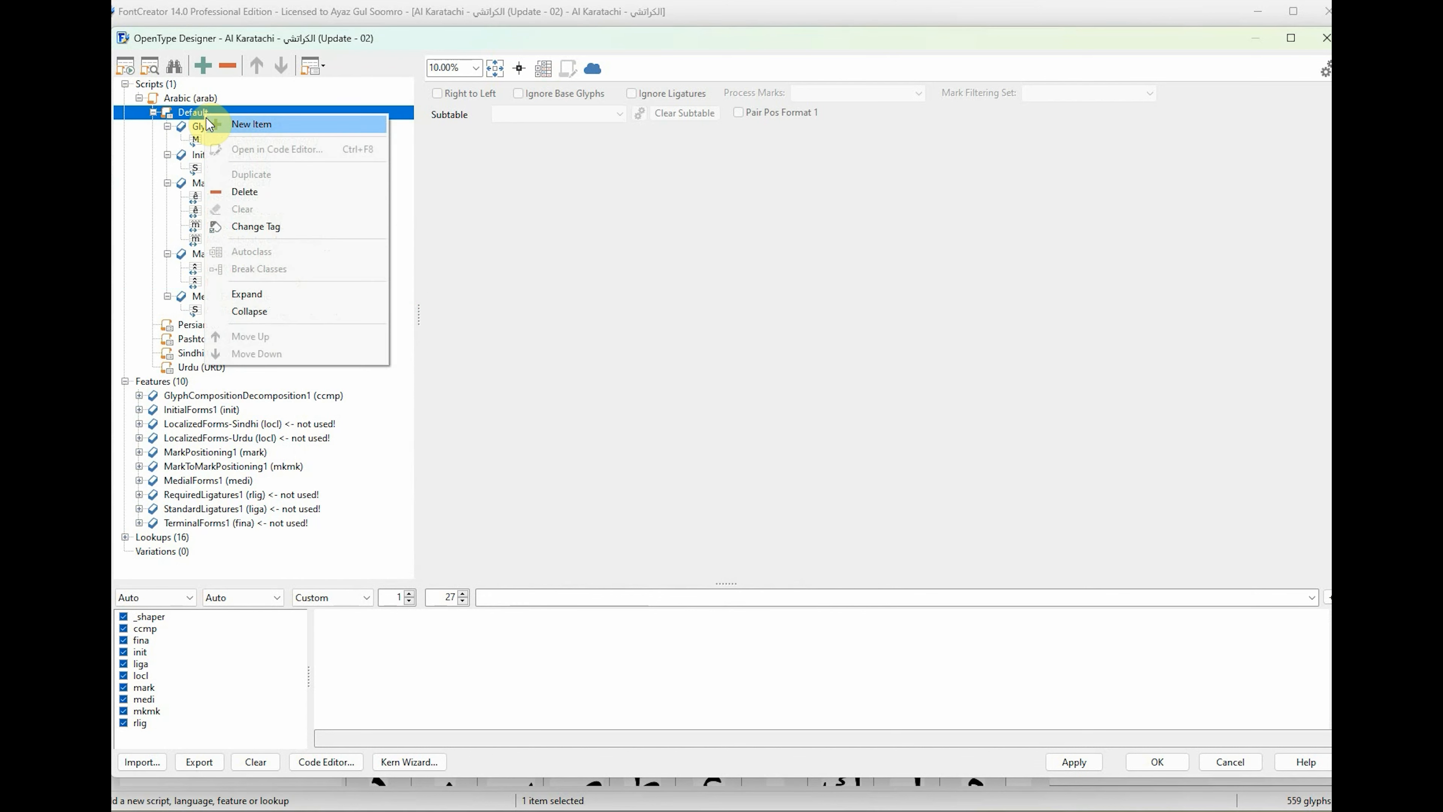
click(227, 121)
click(633, 335)
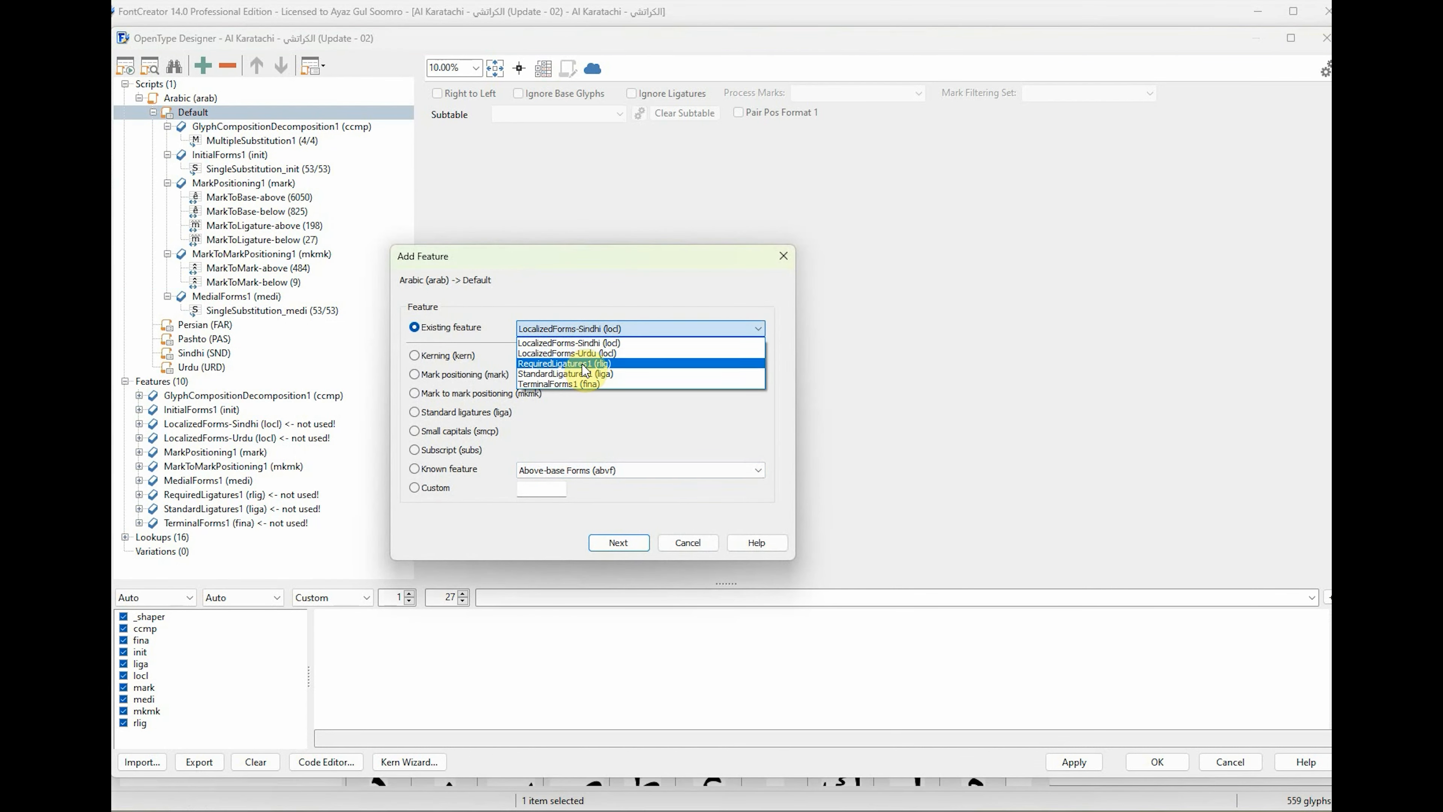
click(556, 365)
click(620, 545)
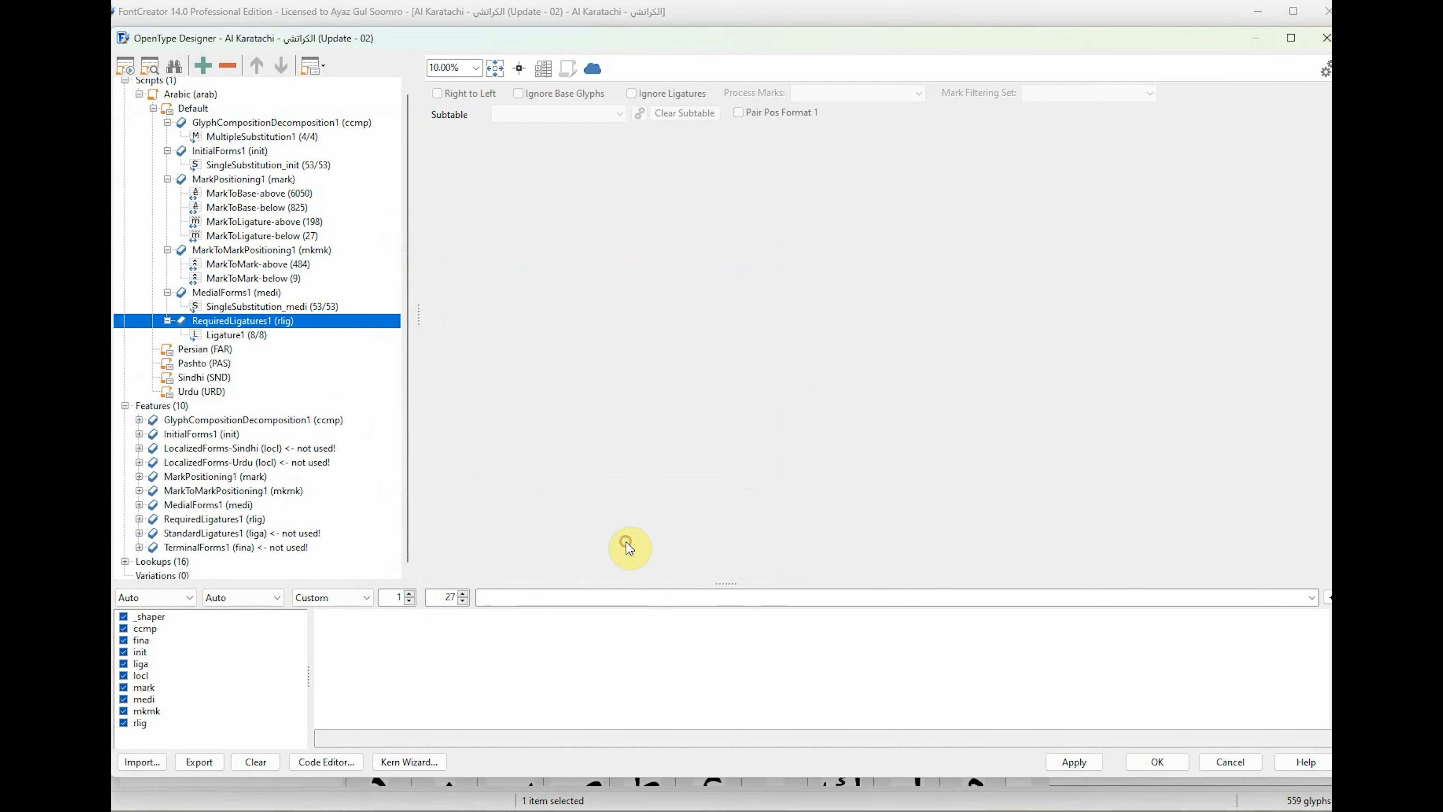
Add the existing feature StandardLigatures1 (liga) to the Arabic script's Default language.
click(202, 111)
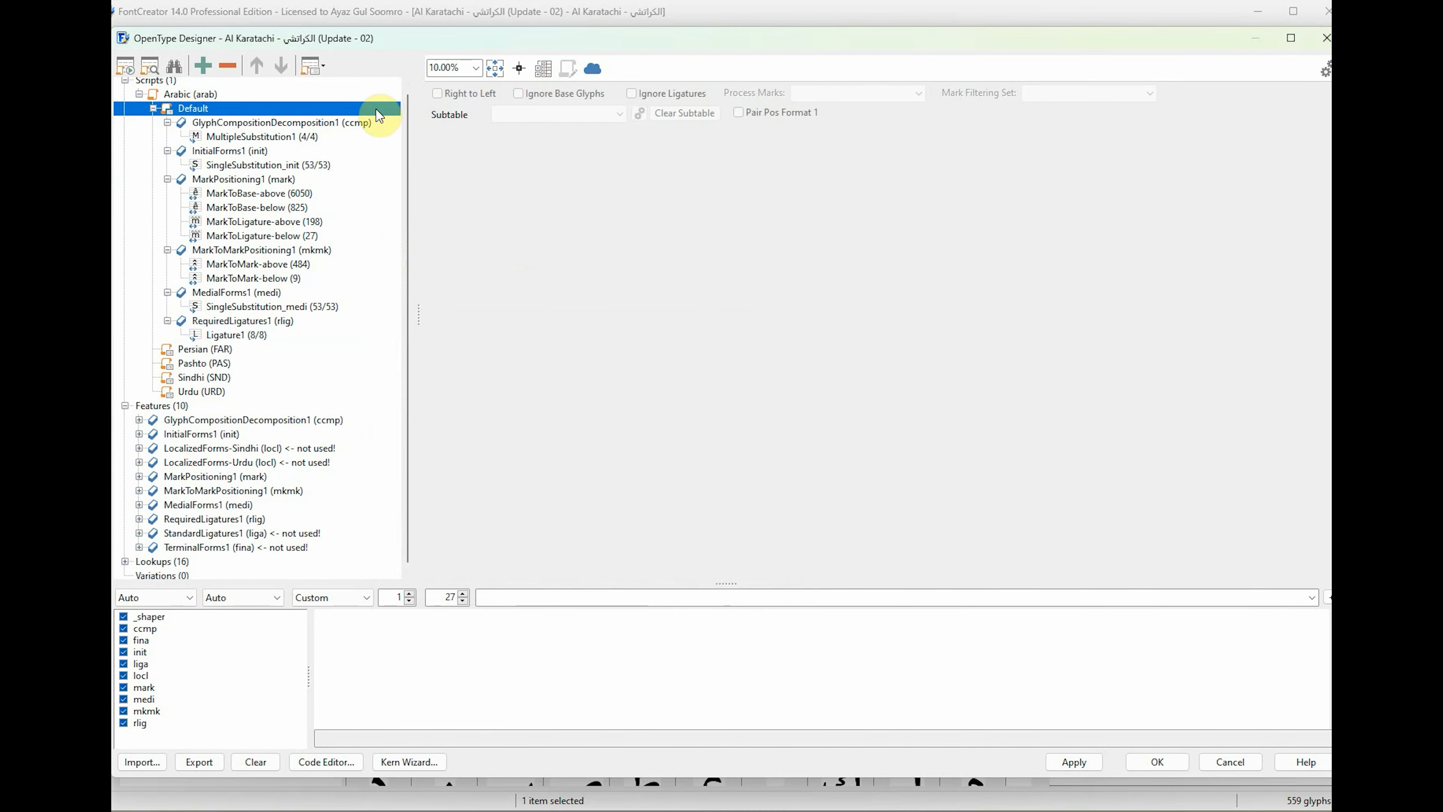
right_click(269, 108)
click(332, 116)
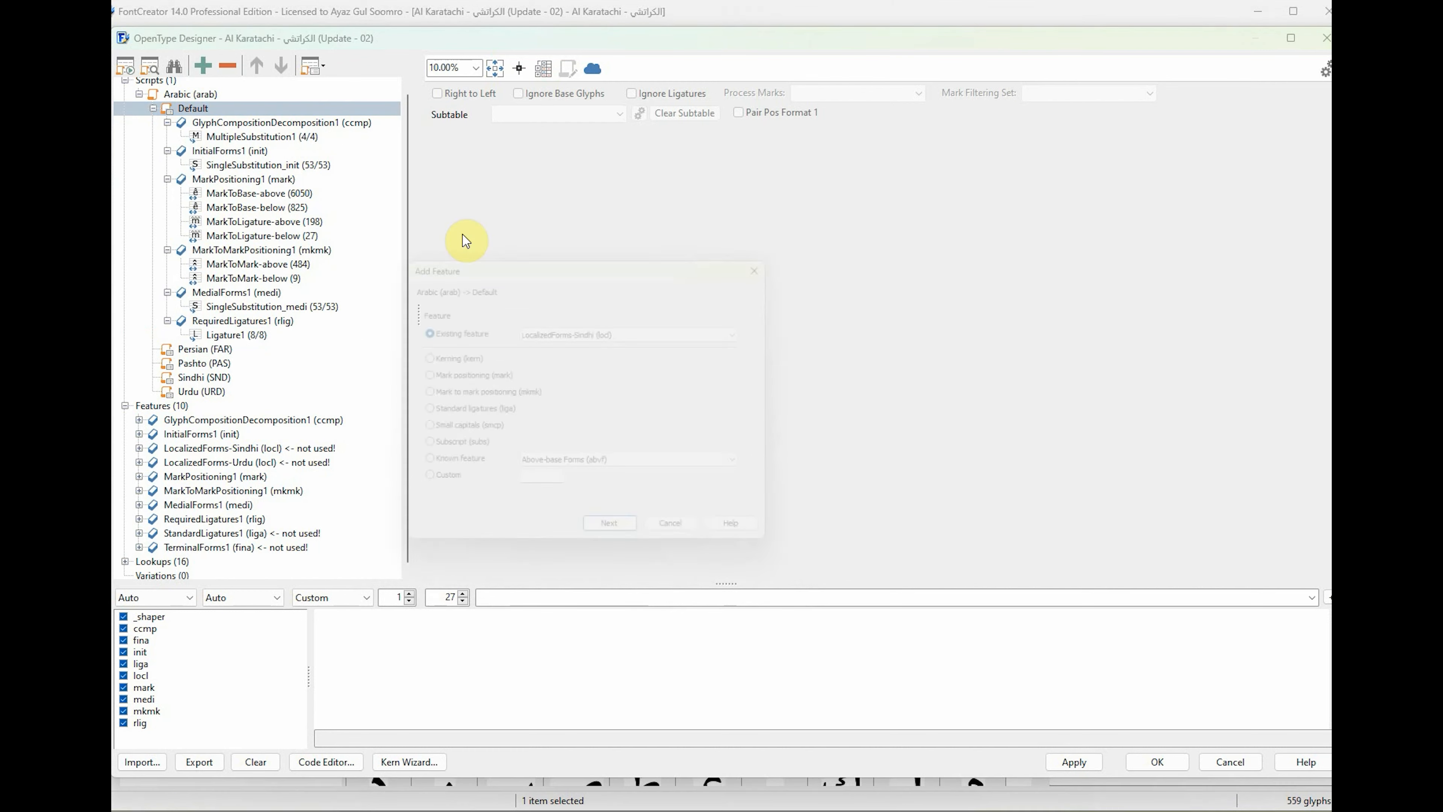
click(640, 326)
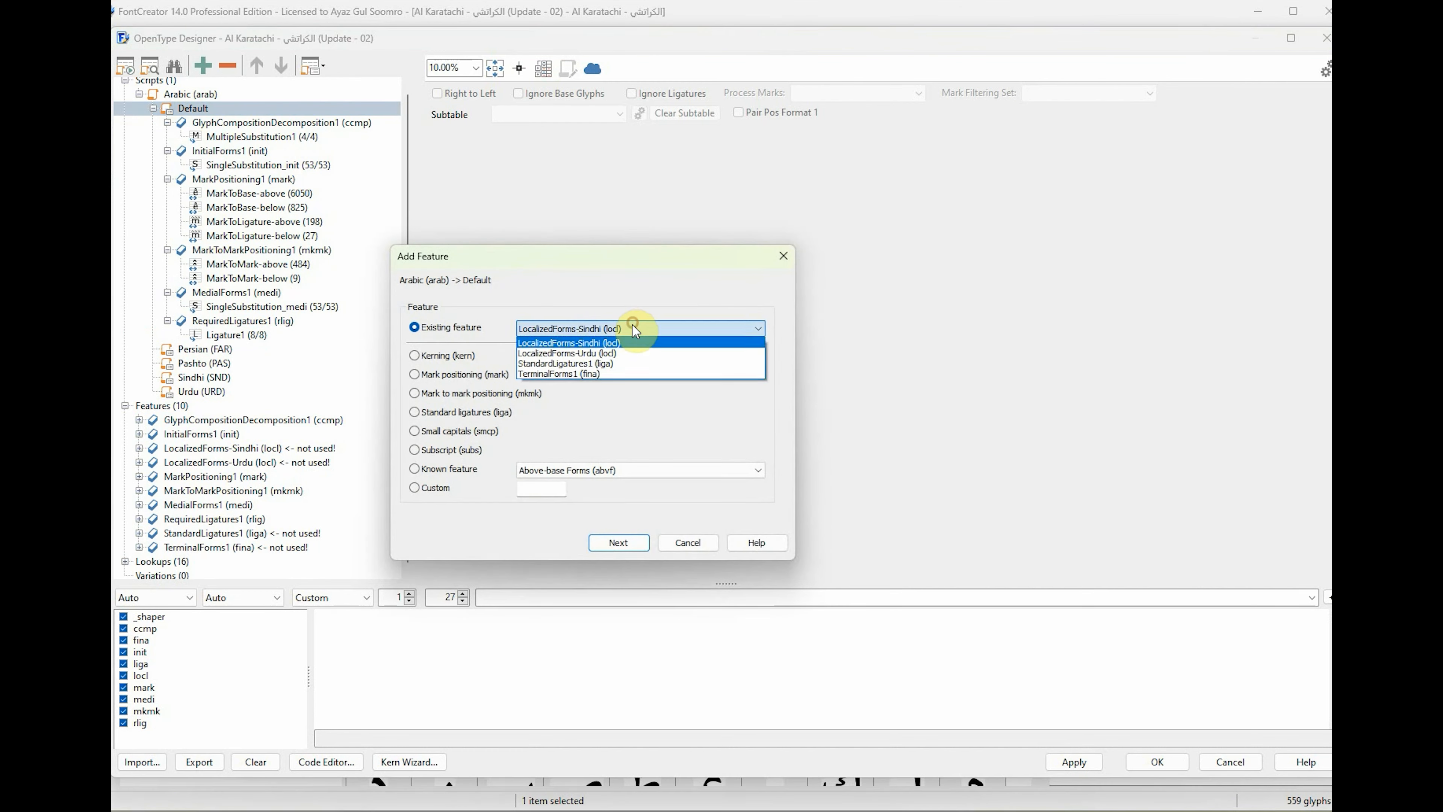
click(566, 367)
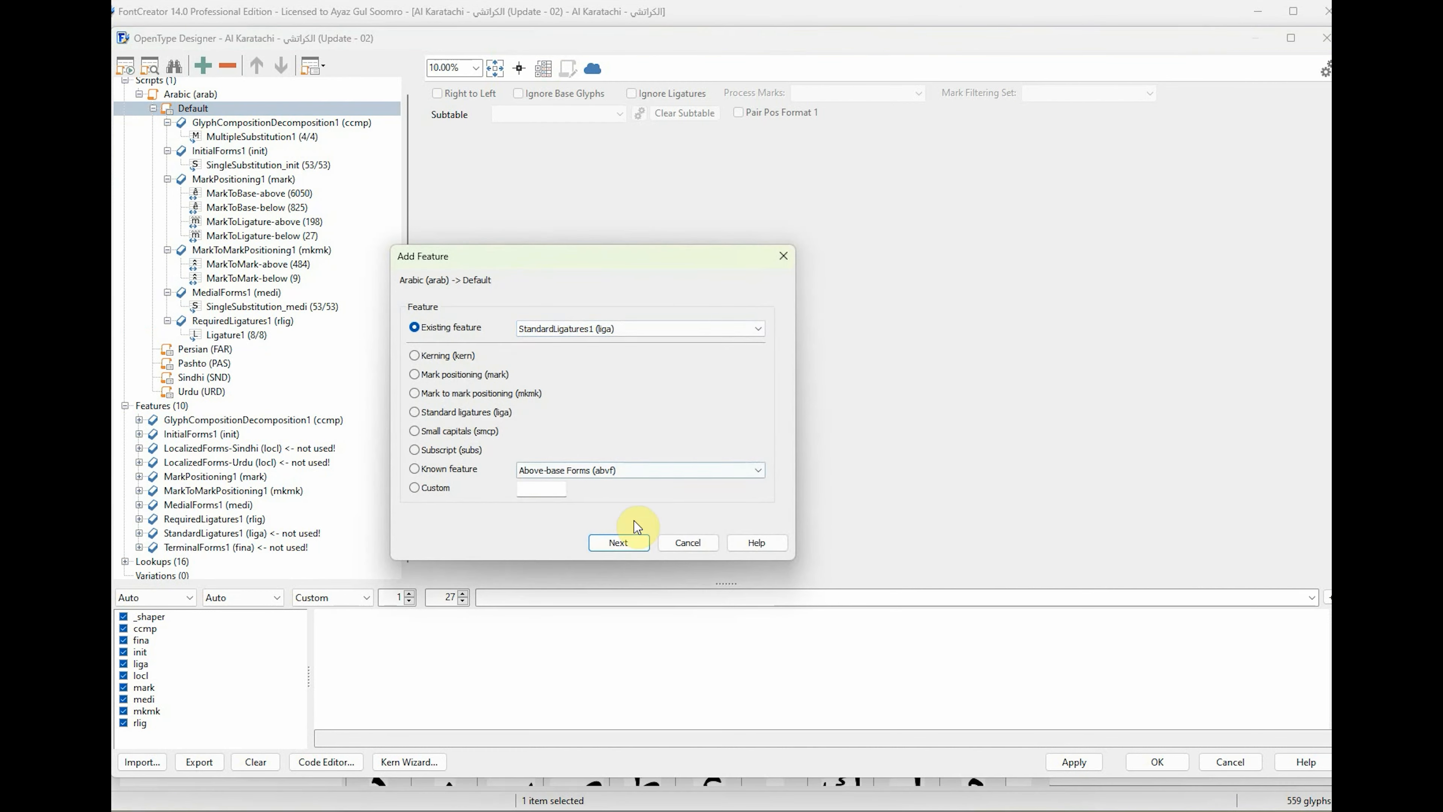
click(625, 544)
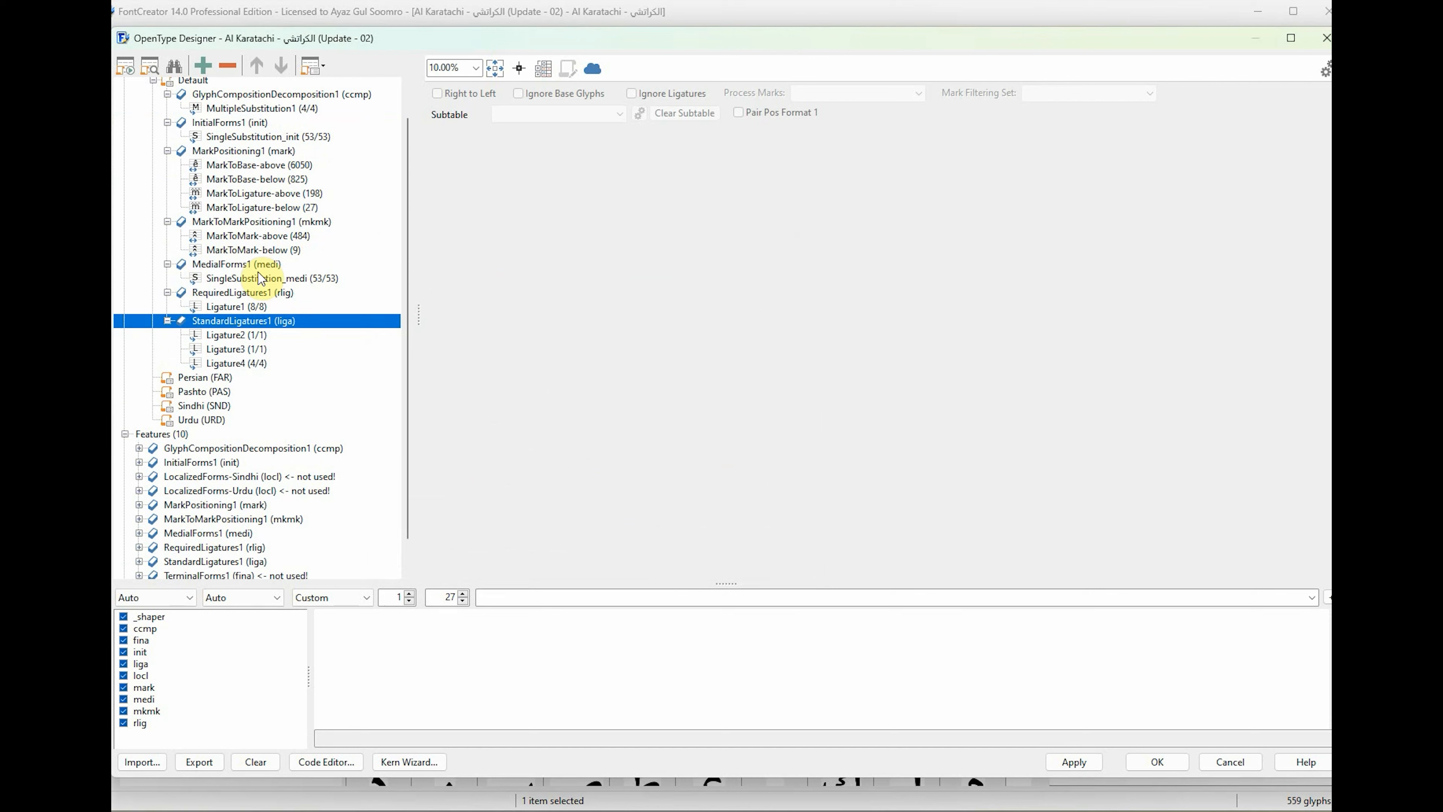
Add the existing feature TerminalForms1 (fina) to the Arabic script's Default language and collapse the Default branch.
scroll(233, 164, up, 1)
click(202, 113)
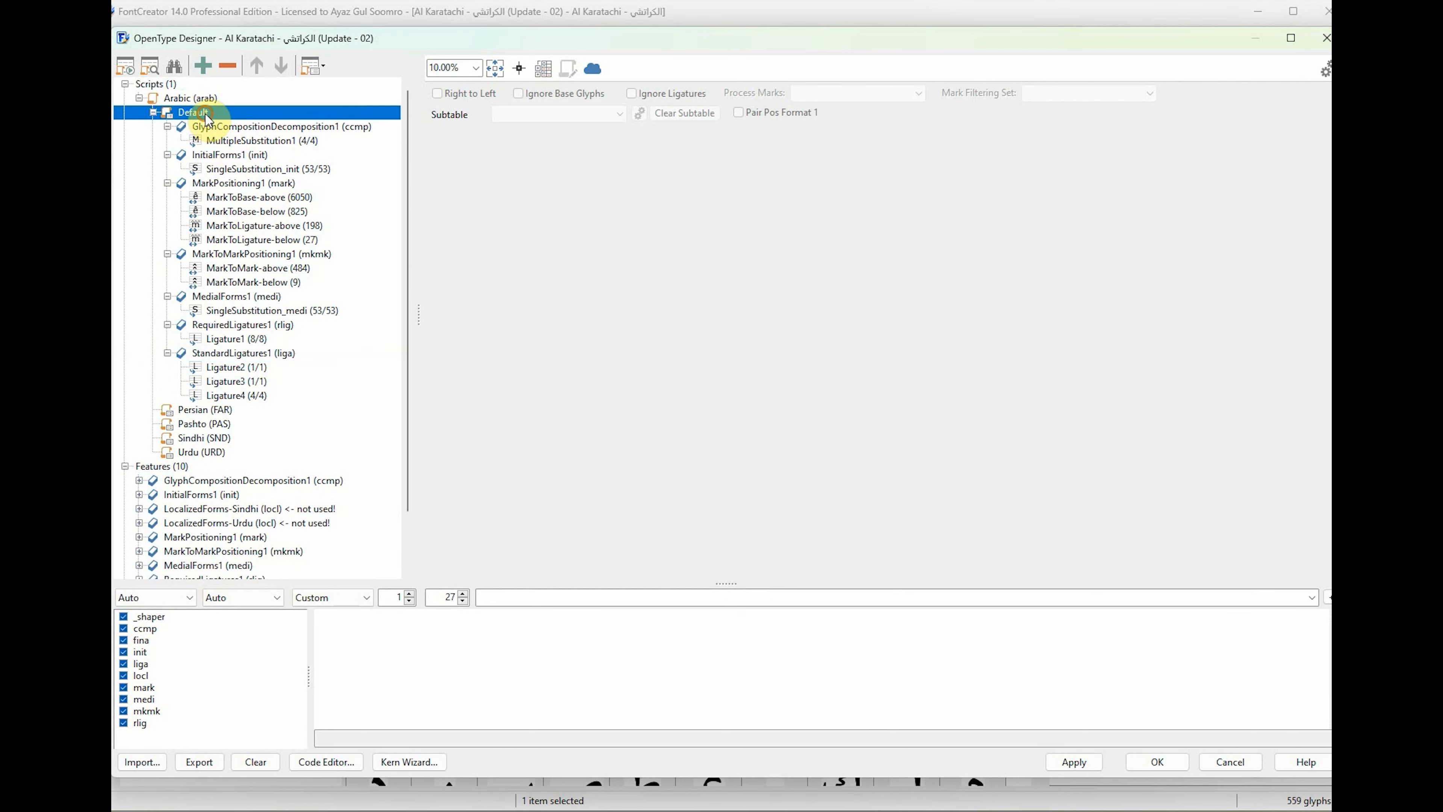
right_click(206, 114)
click(253, 125)
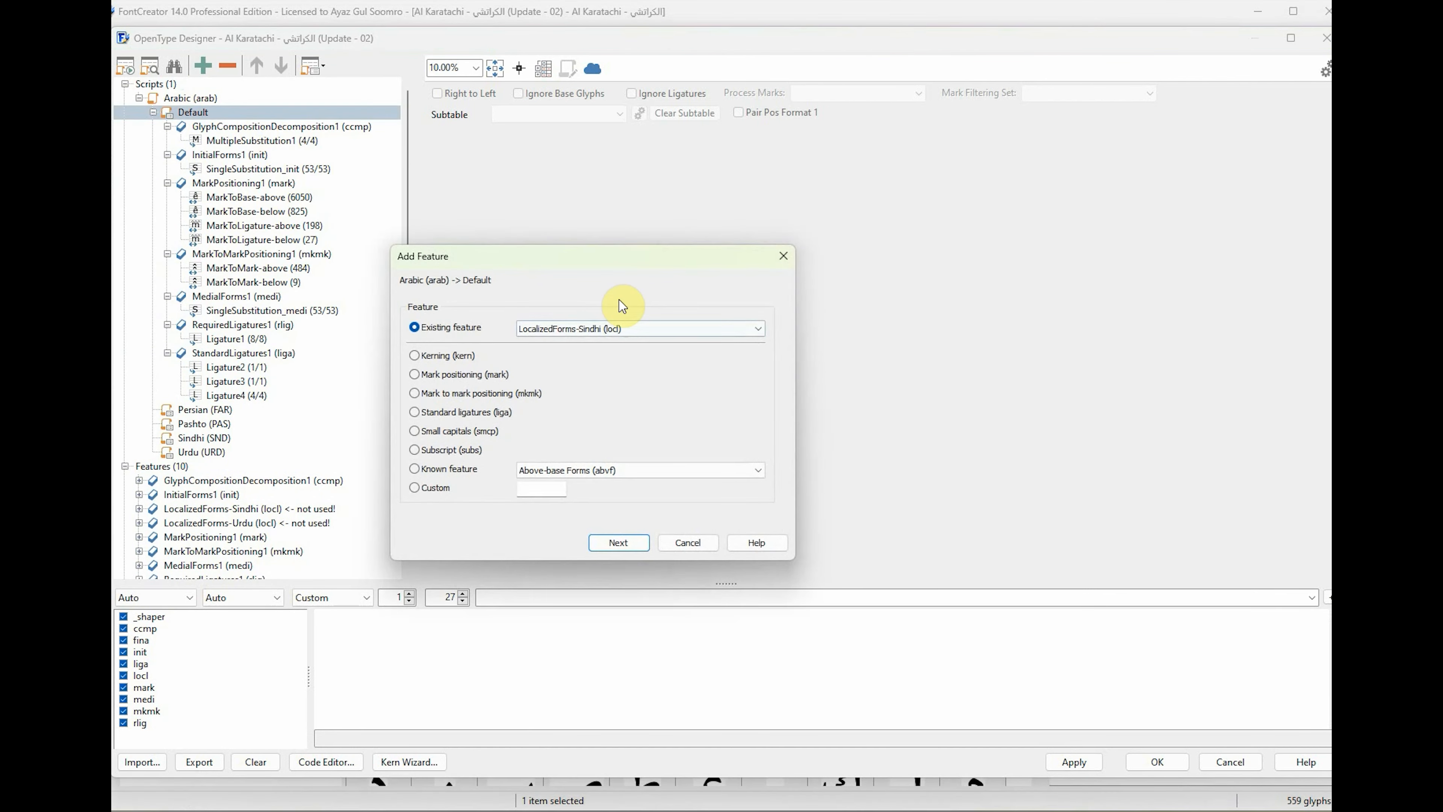
click(621, 329)
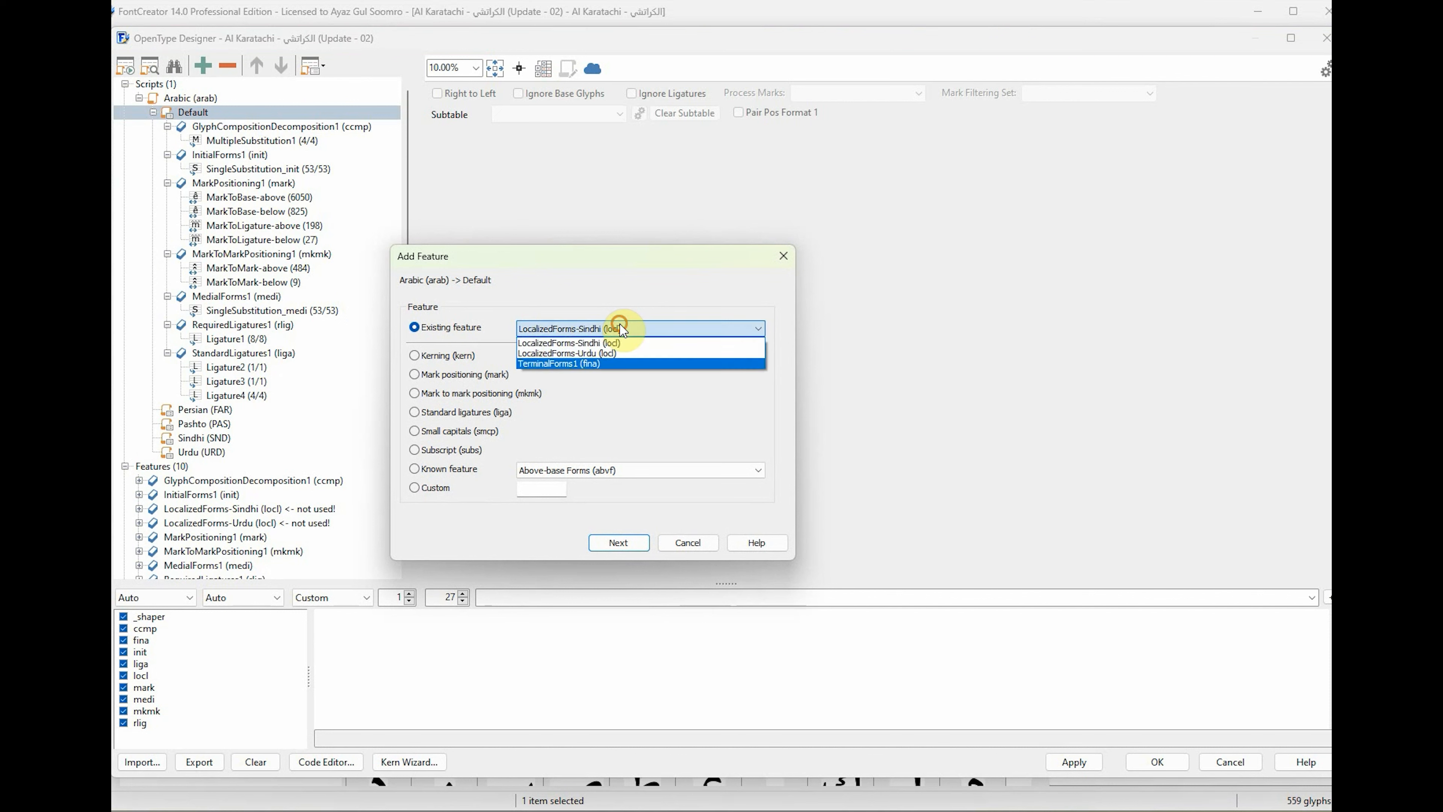
click(563, 364)
click(633, 544)
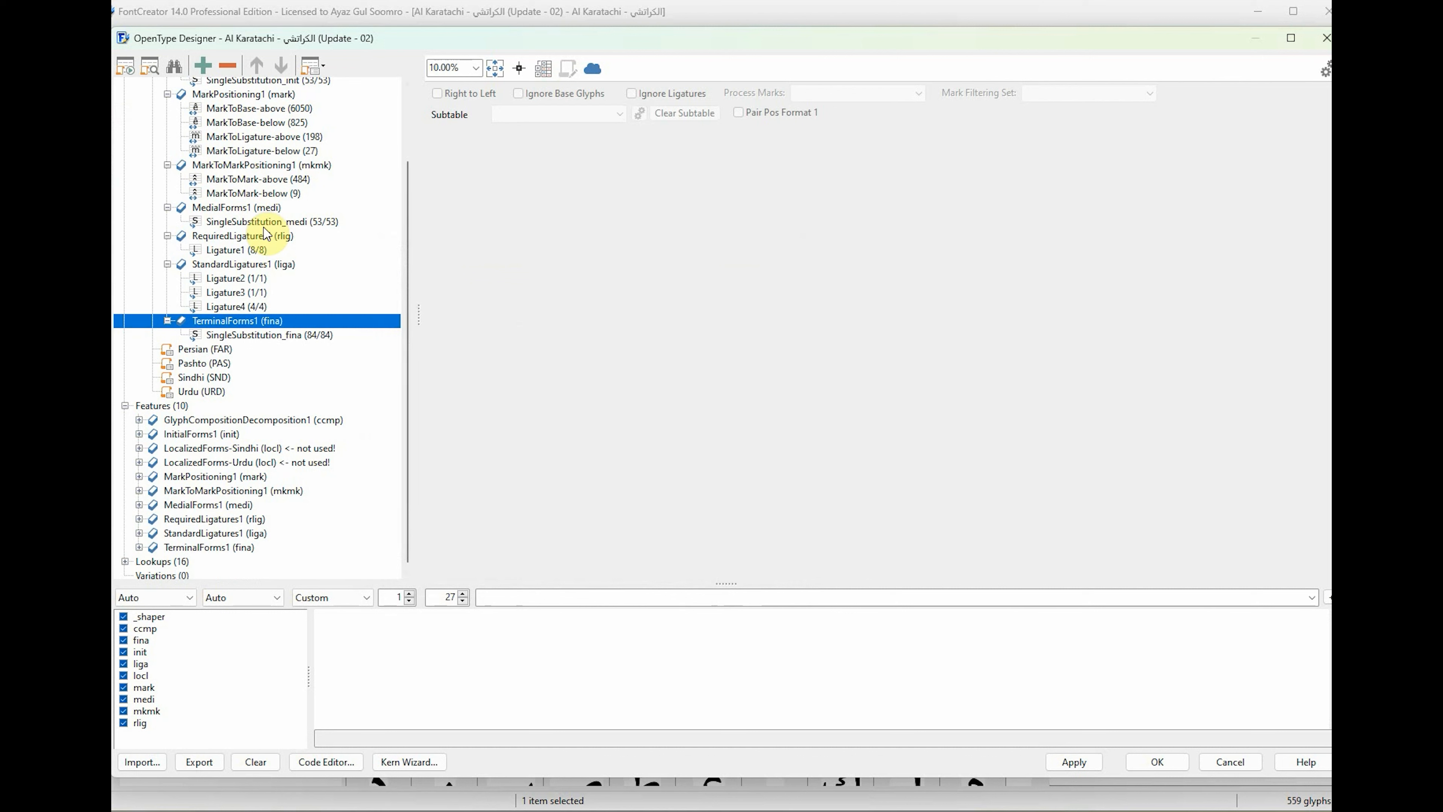
scroll(291, 290, up, 3)
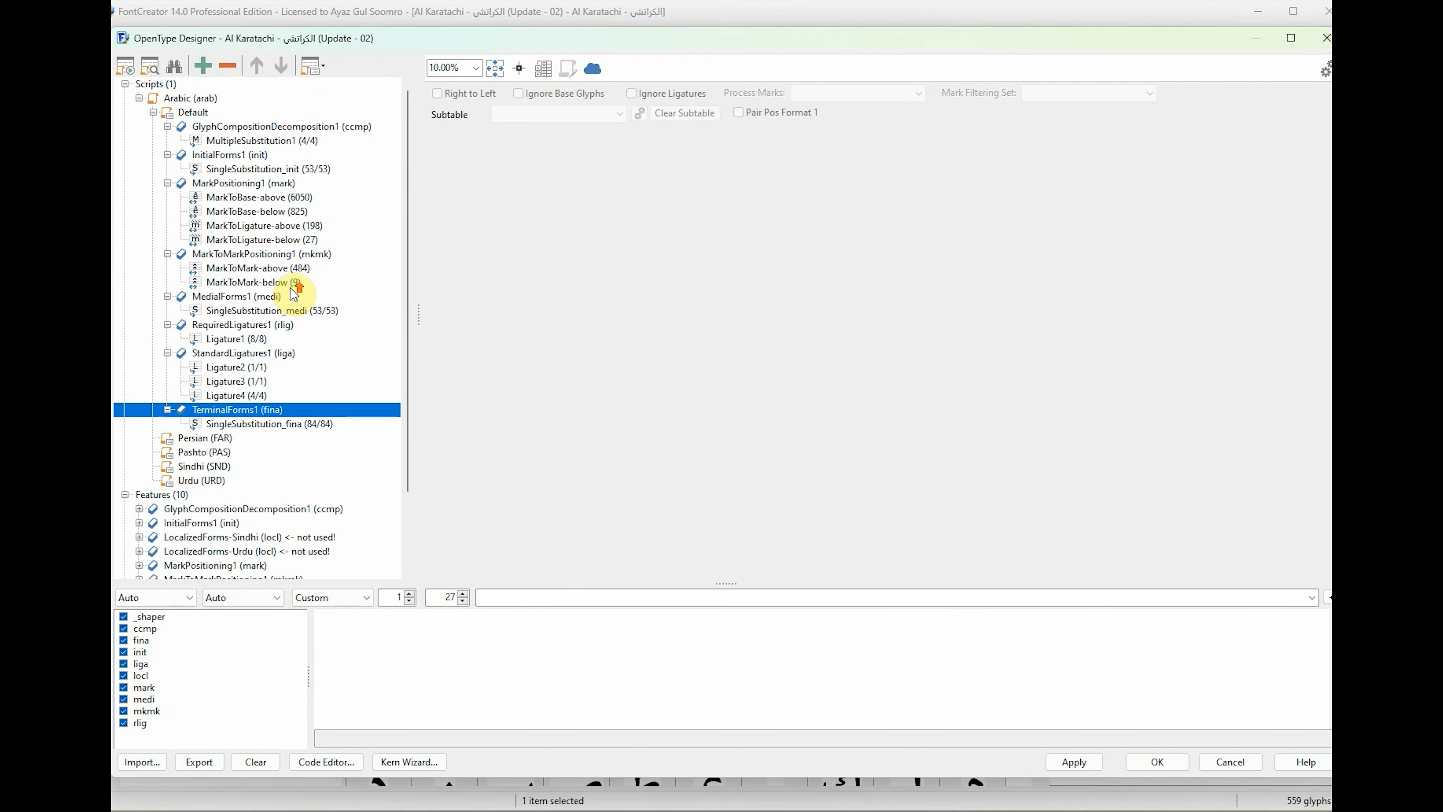
click(153, 112)
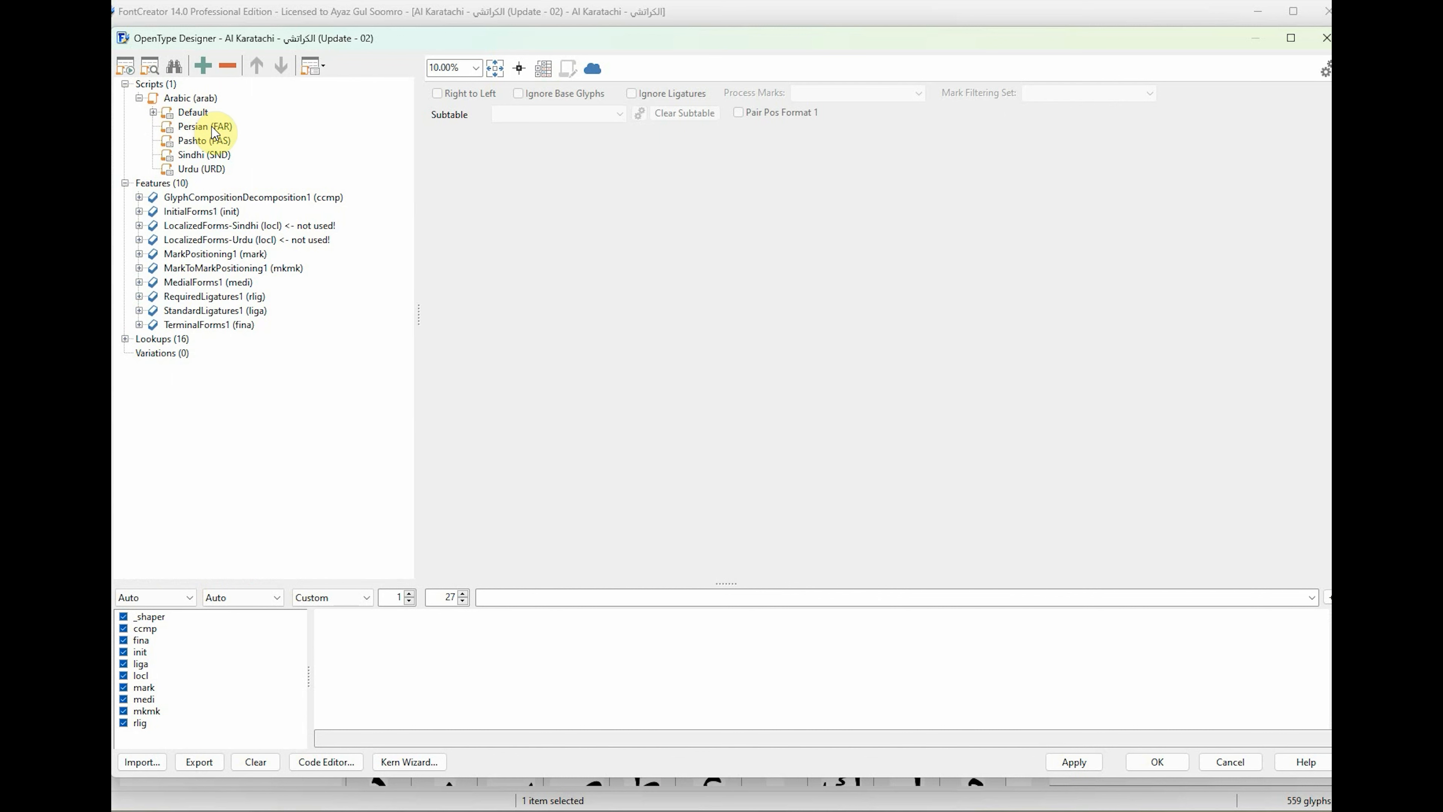
Examine the MultipleSubstitution1 lookup of the Default language's GlyphCompositionDecomposition1 (ccmp) feature and collapse the Default branch again.
click(189, 117)
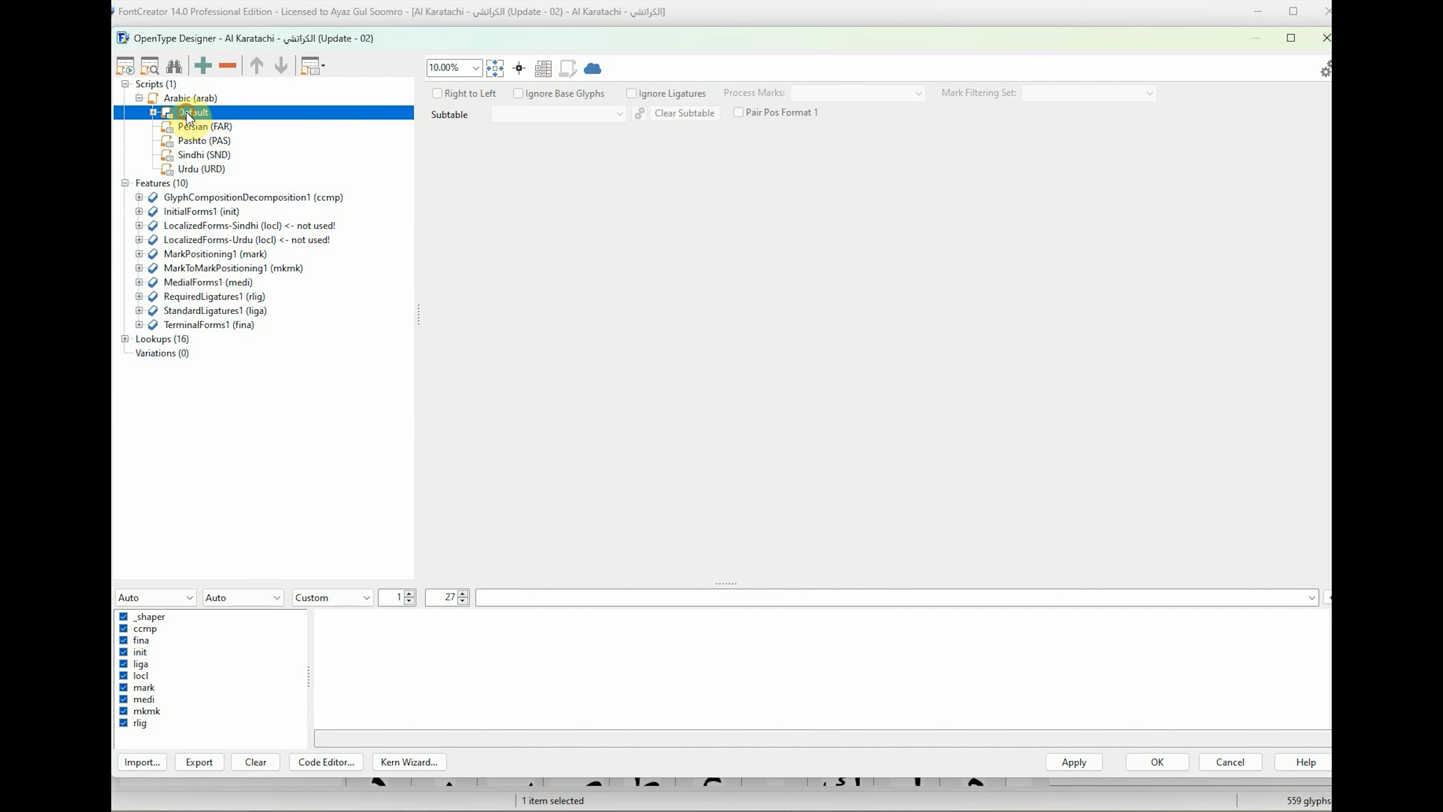
double_click(182, 112)
click(236, 126)
click(241, 142)
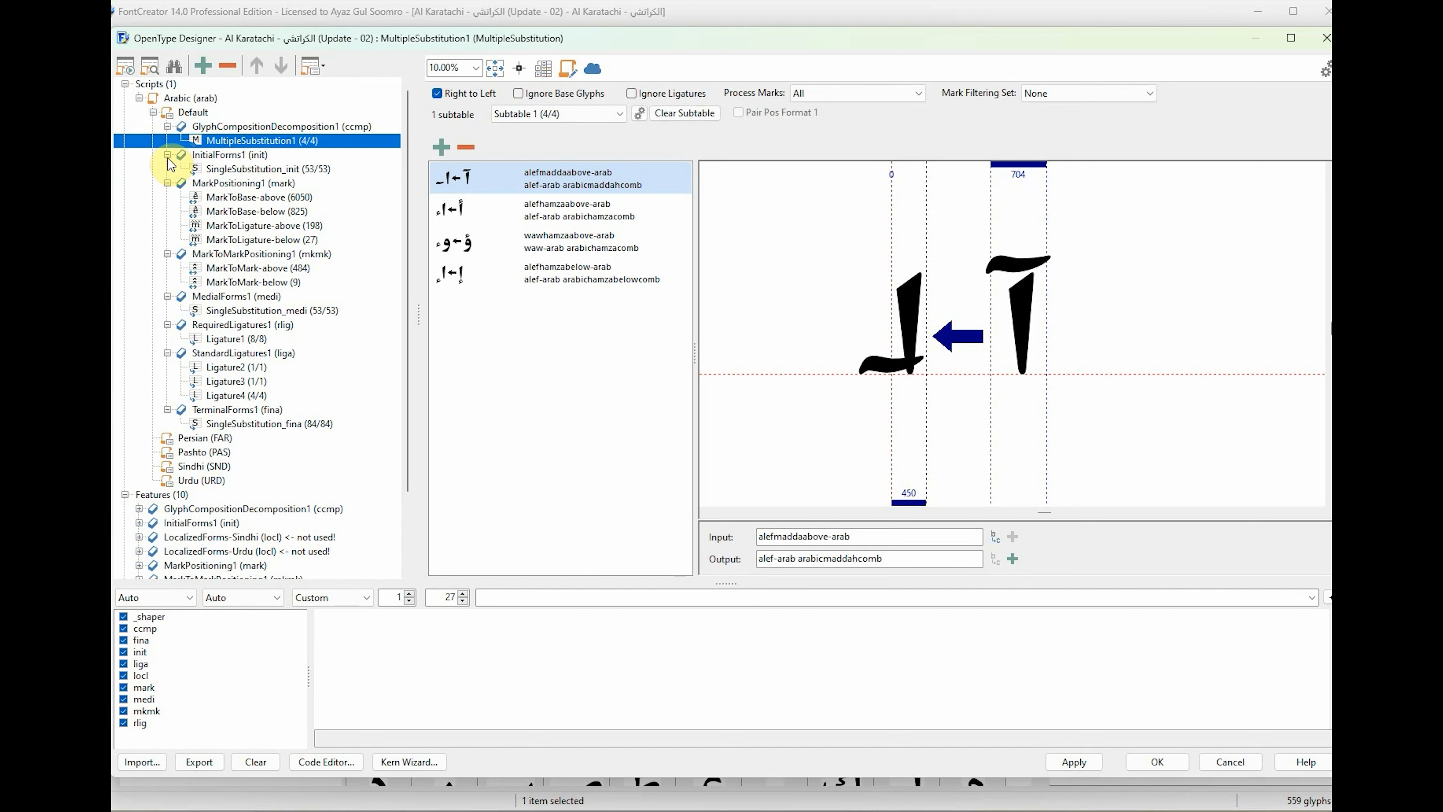
click(168, 126)
click(153, 112)
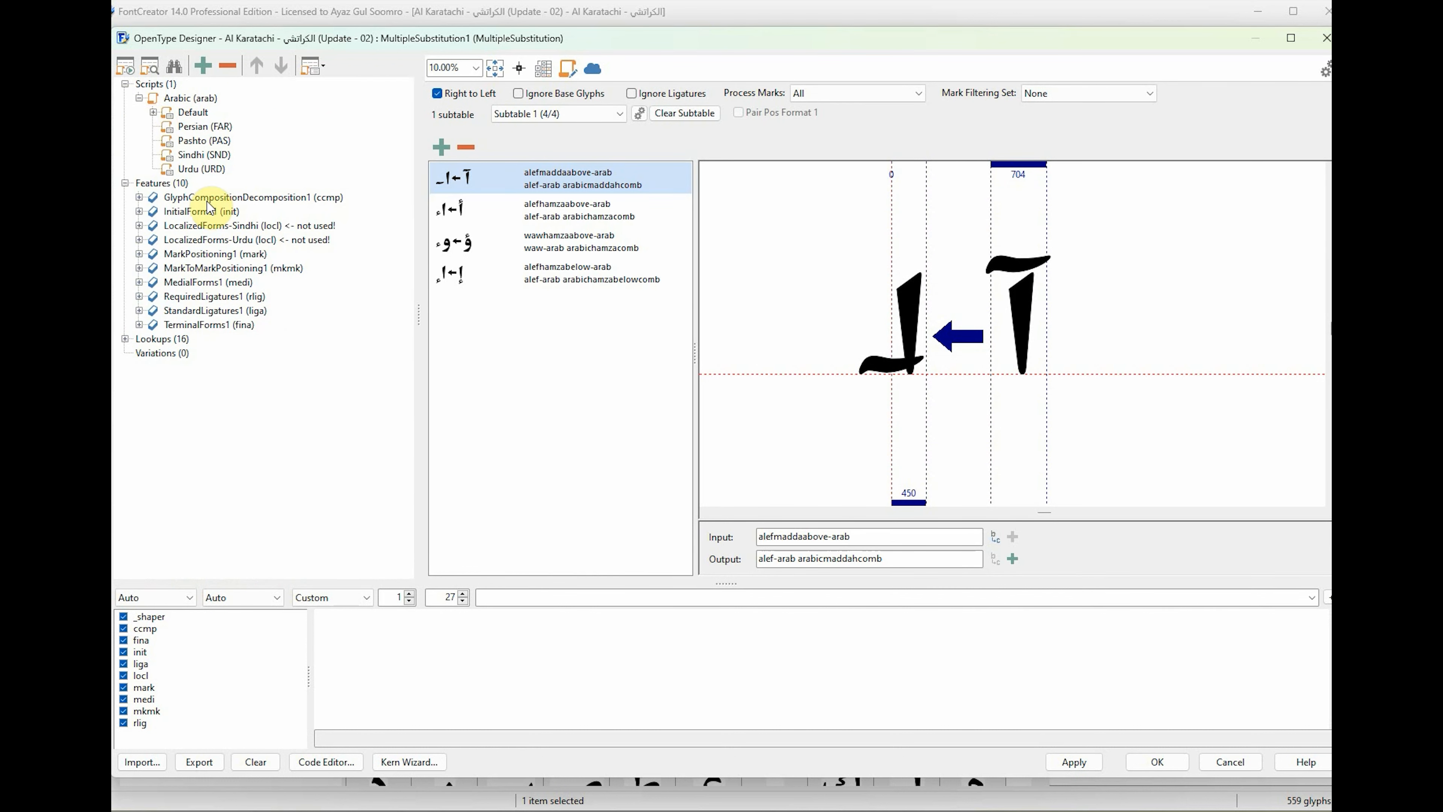
Look over the Persian, Pashto, Sindhi and Urdu languages and view the SingleSubstitution_fina lookup in the Default language's TerminalForms1 (fina) feature.
click(196, 126)
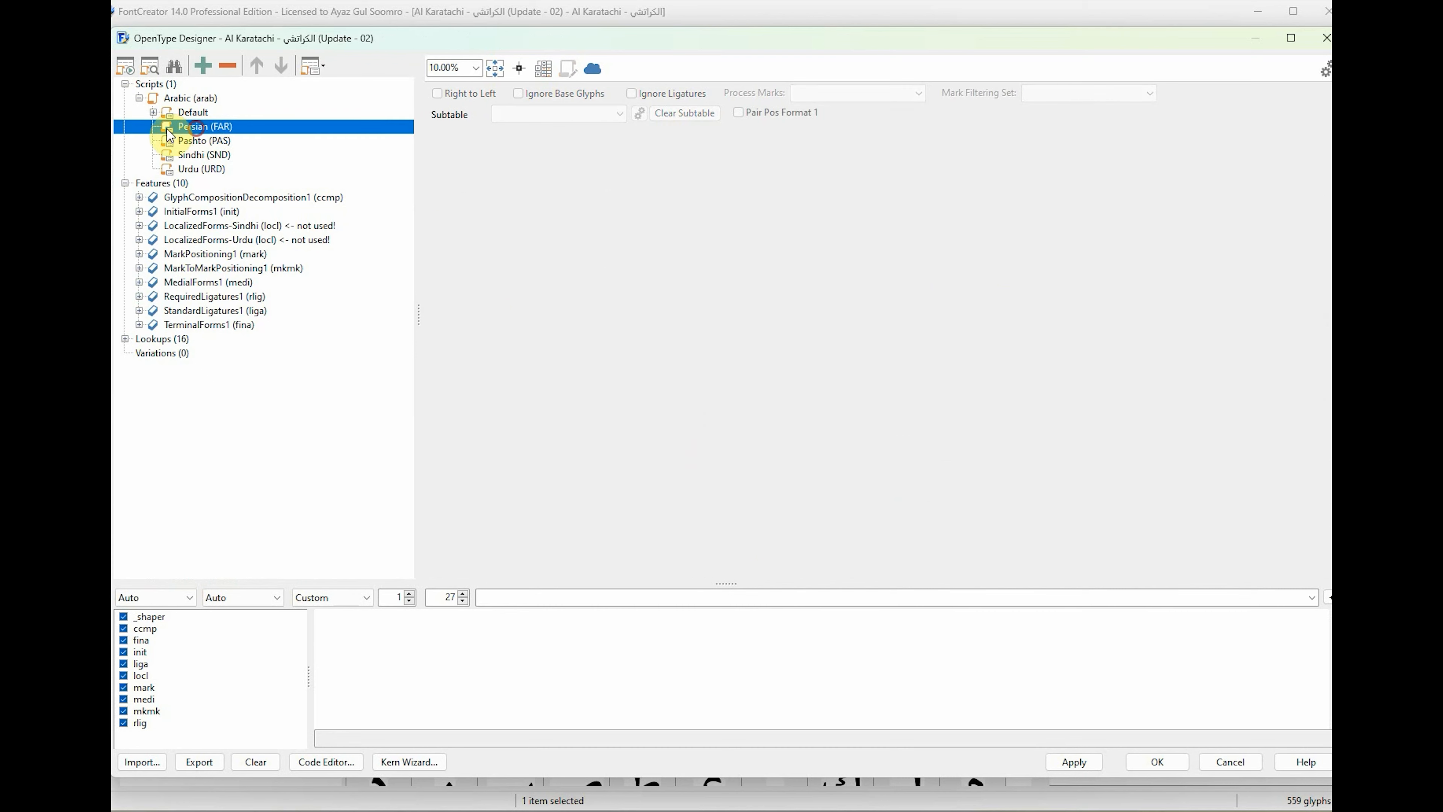
click(194, 141)
click(196, 155)
click(199, 169)
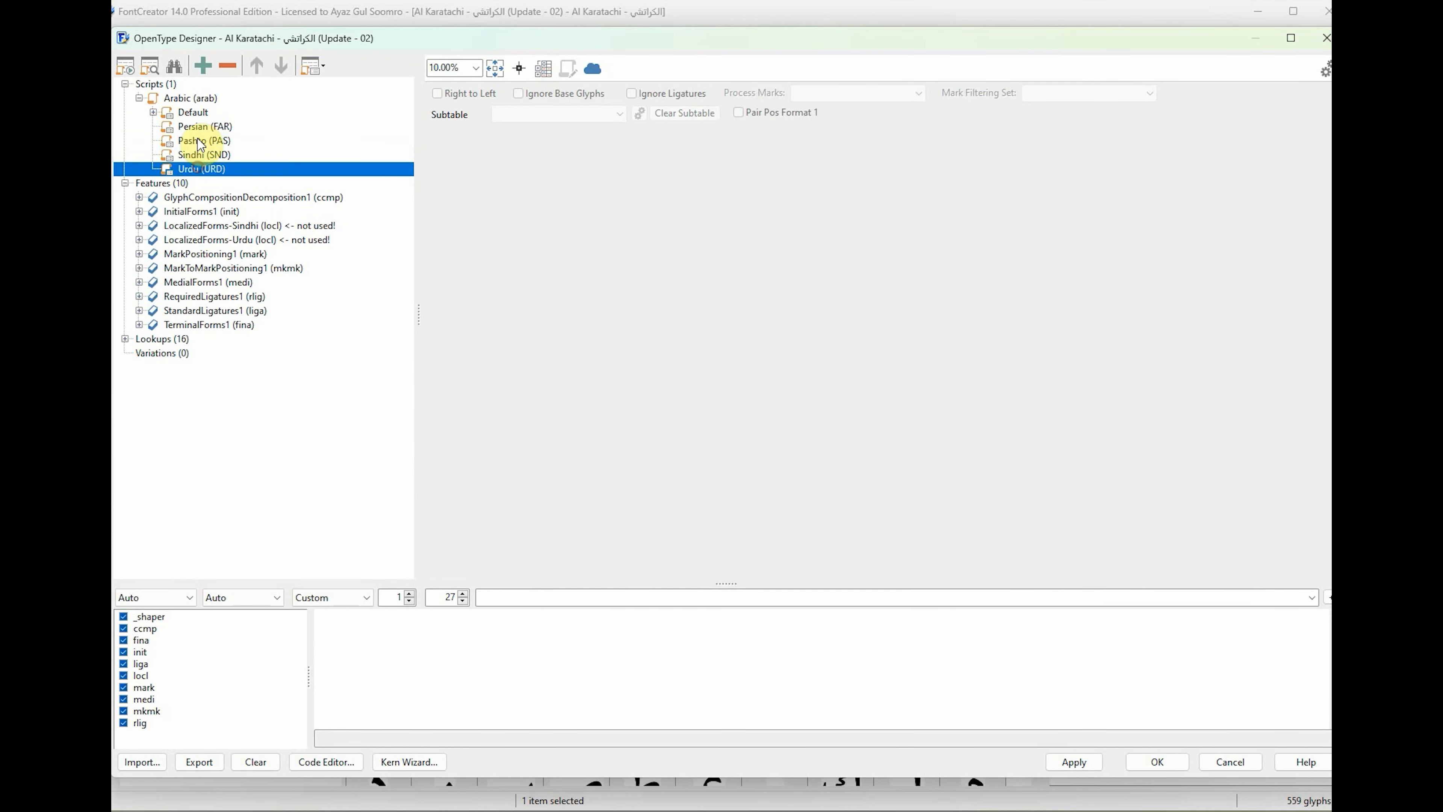
click(190, 112)
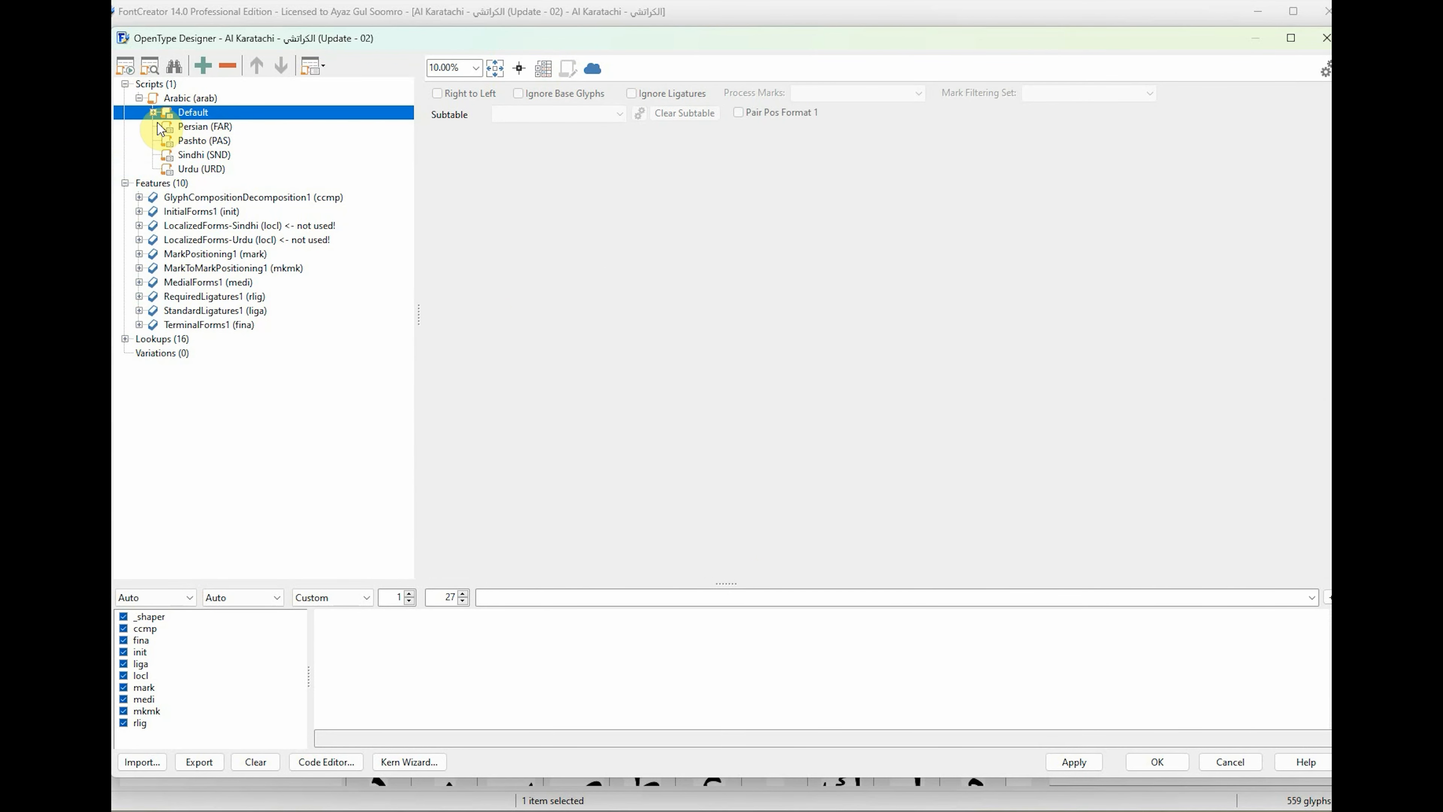
click(153, 112)
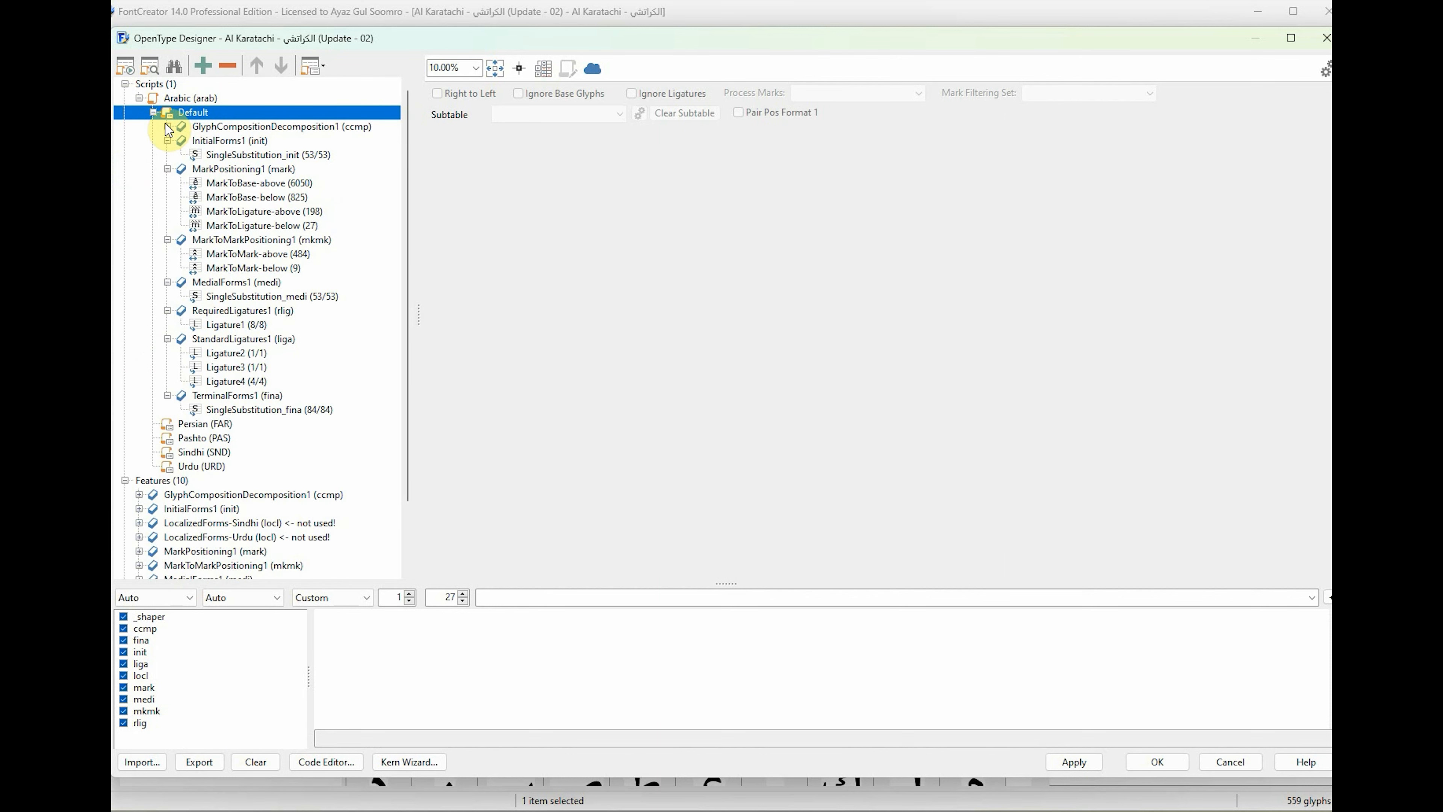
click(167, 126)
click(269, 412)
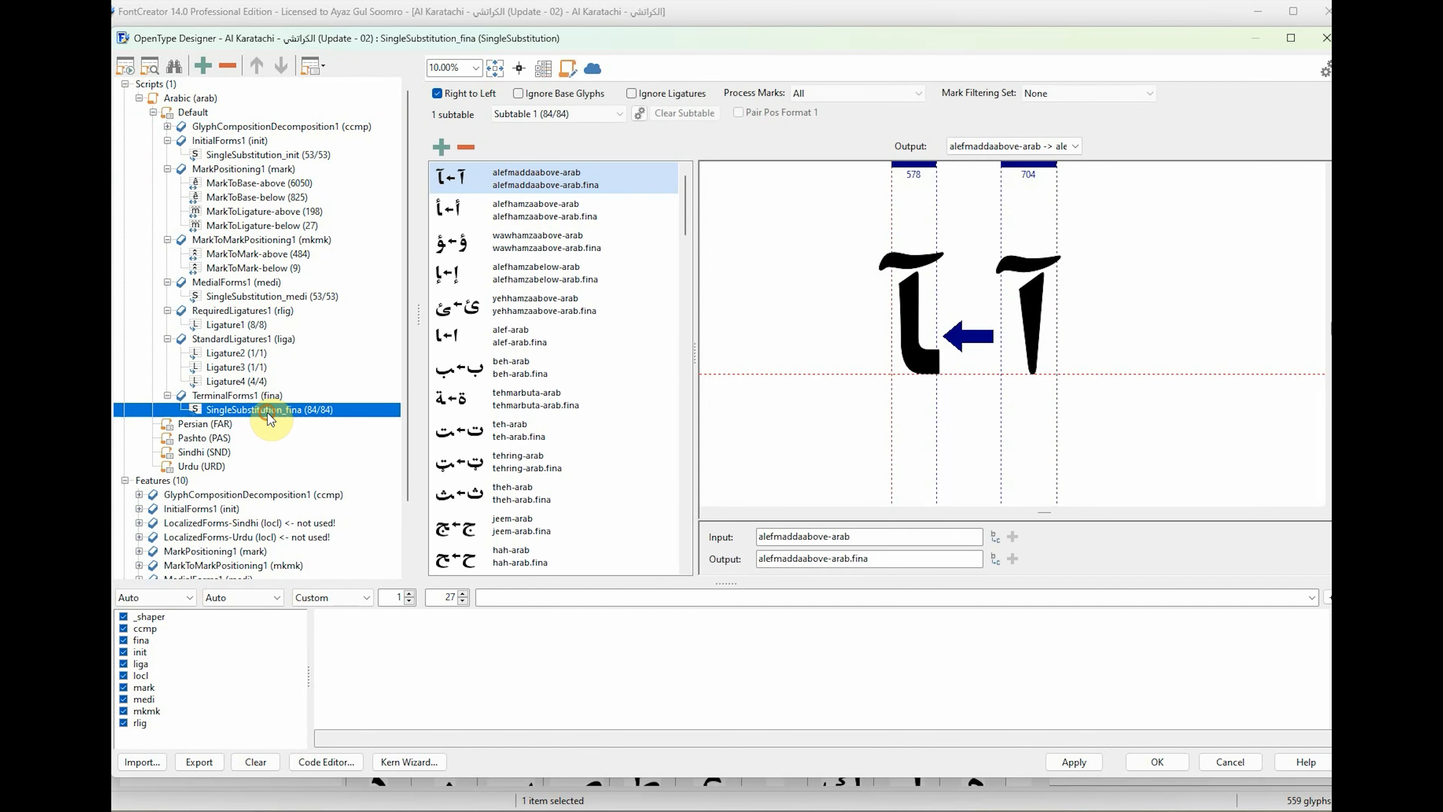
Look through the final-form, ligature, medial and MarkToMark-above lookups under the Default language's features.
click(266, 382)
click(264, 340)
click(262, 325)
click(268, 297)
click(263, 252)
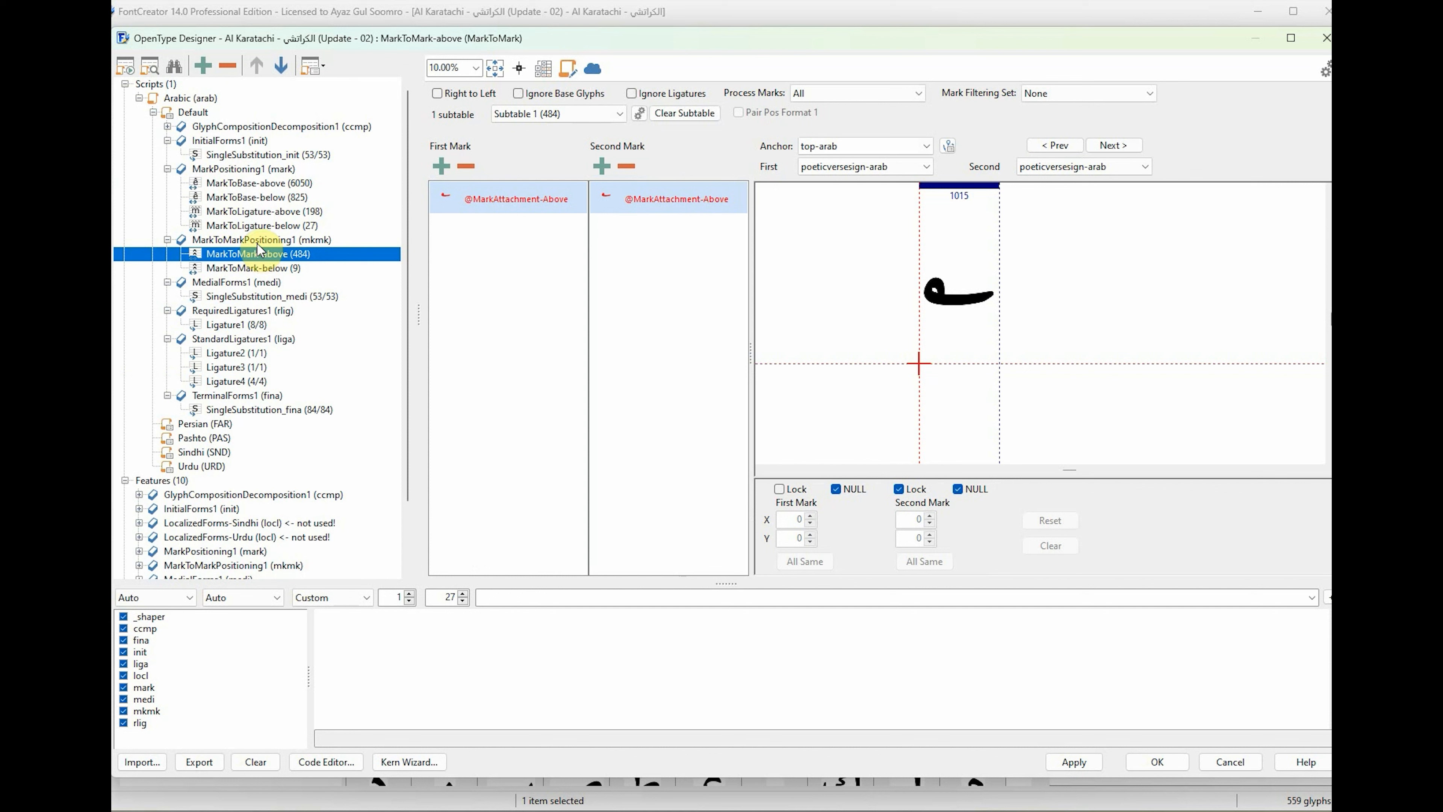
Check the script and language choices available for the text preview, keeping both on Auto.
click(638, 706)
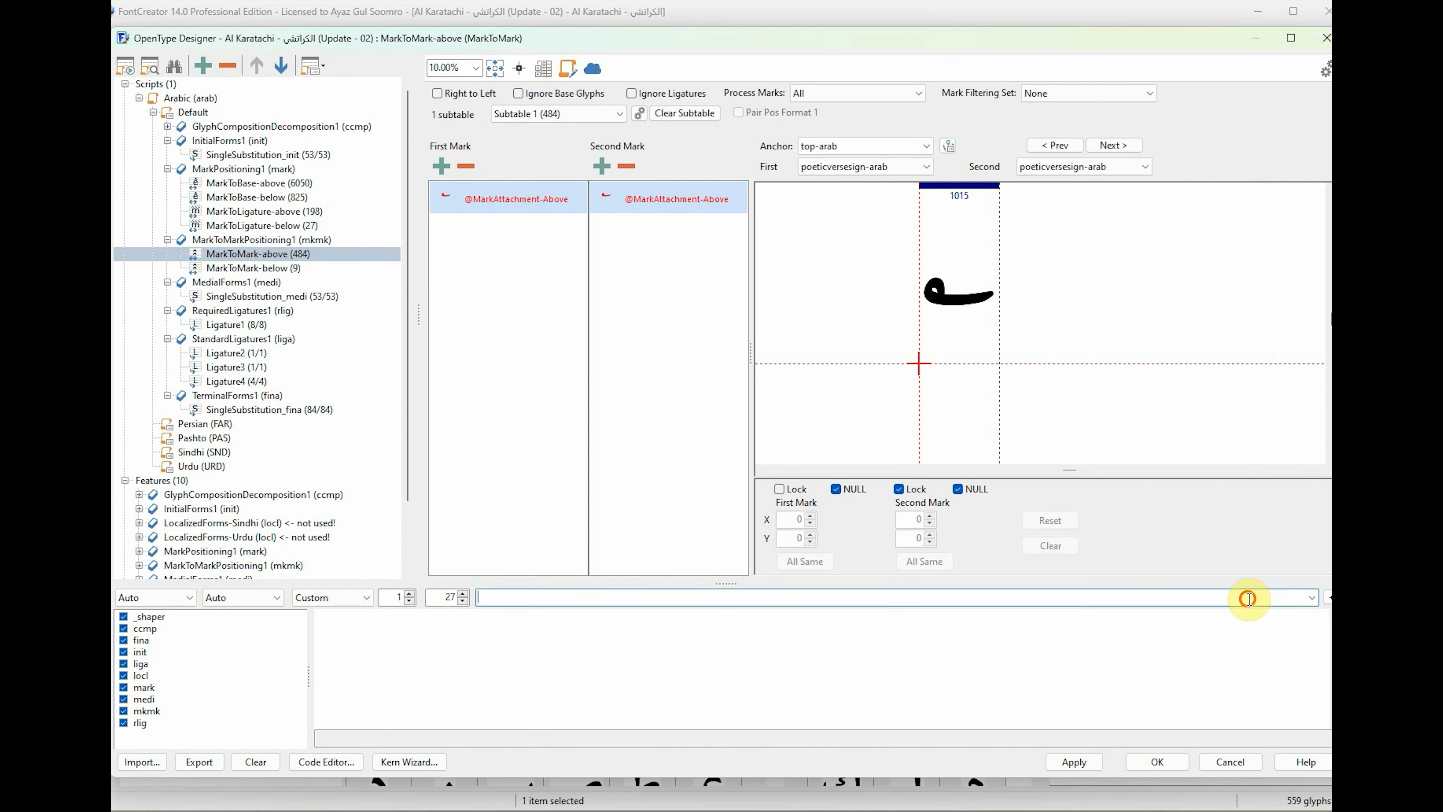
click(500, 599)
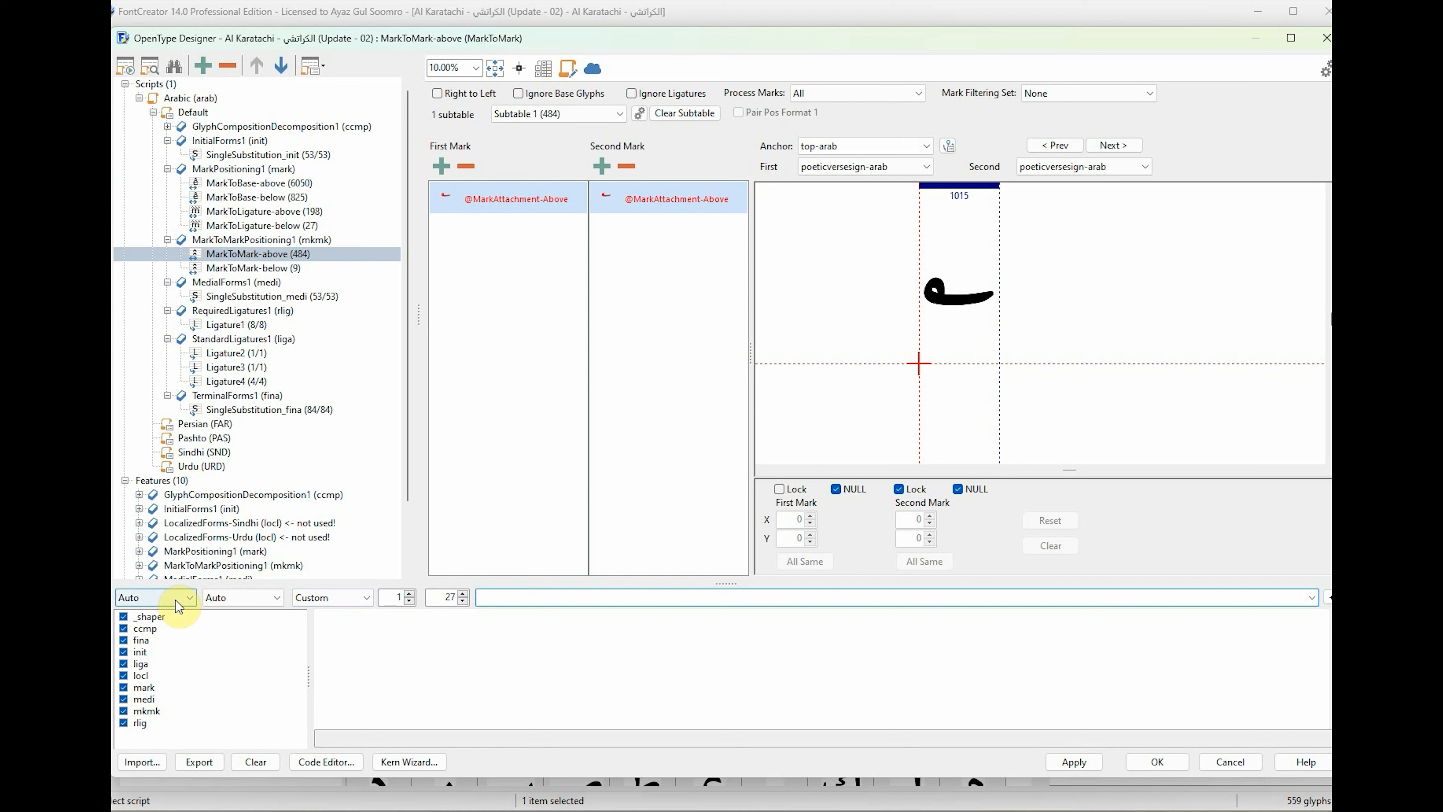
click(193, 596)
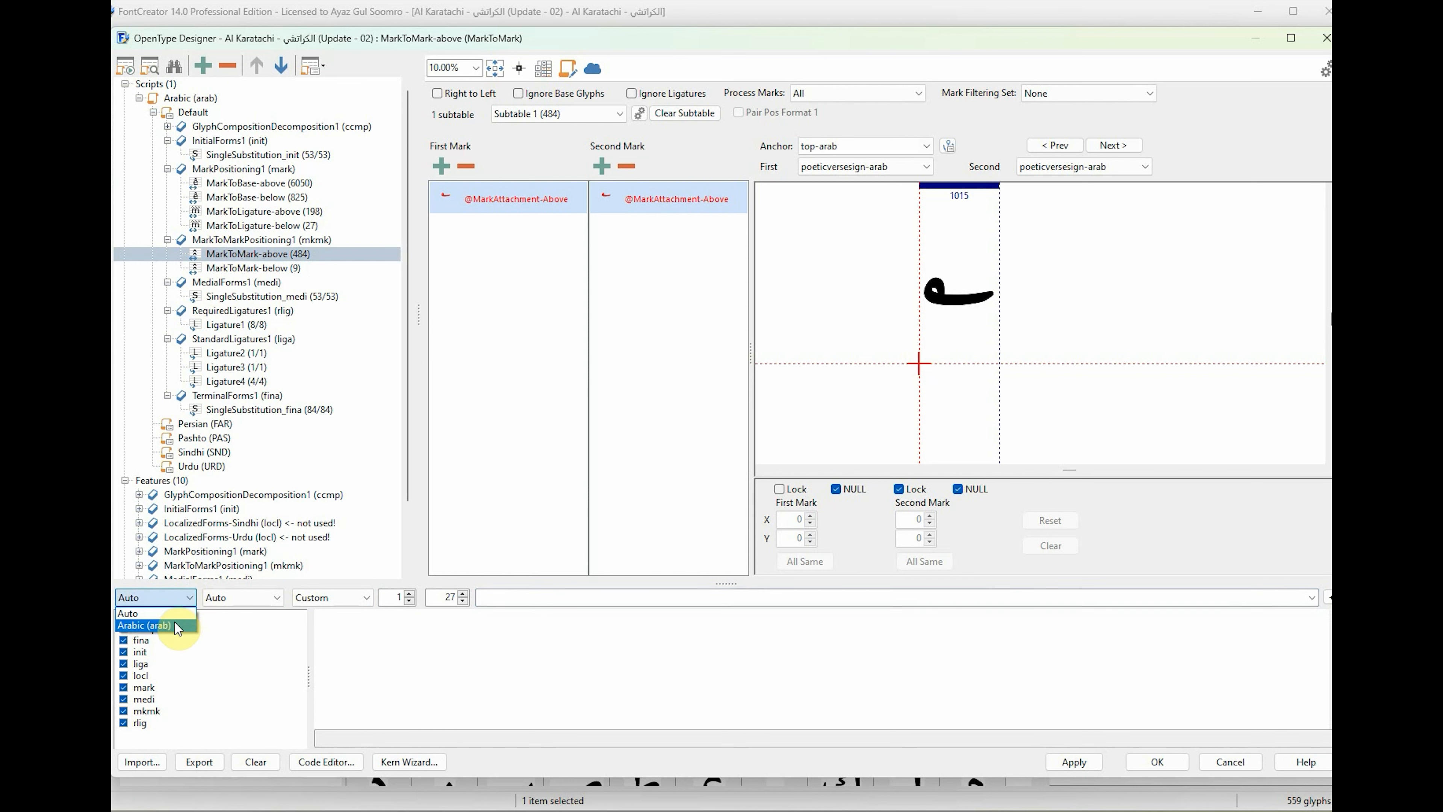
click(258, 598)
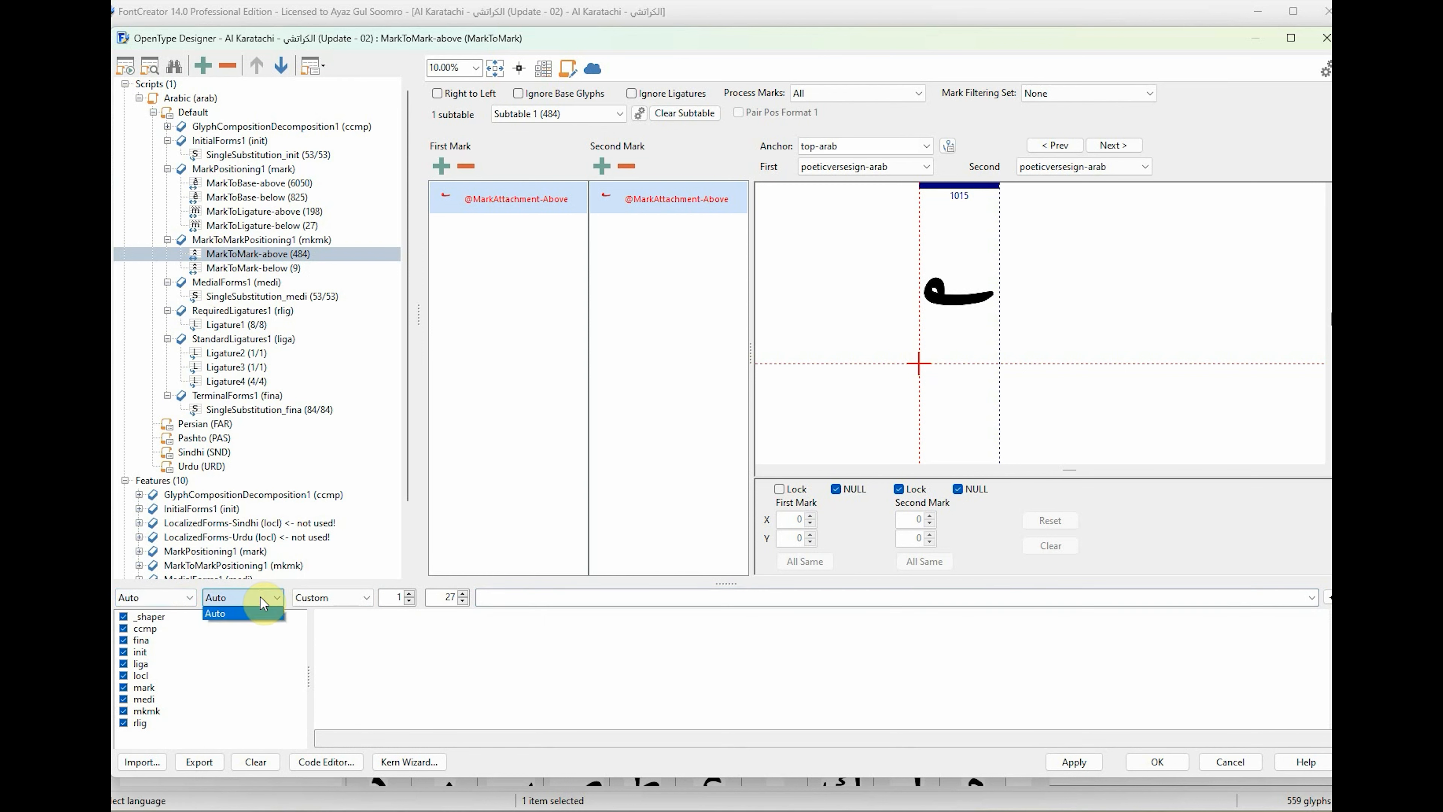
click(133, 599)
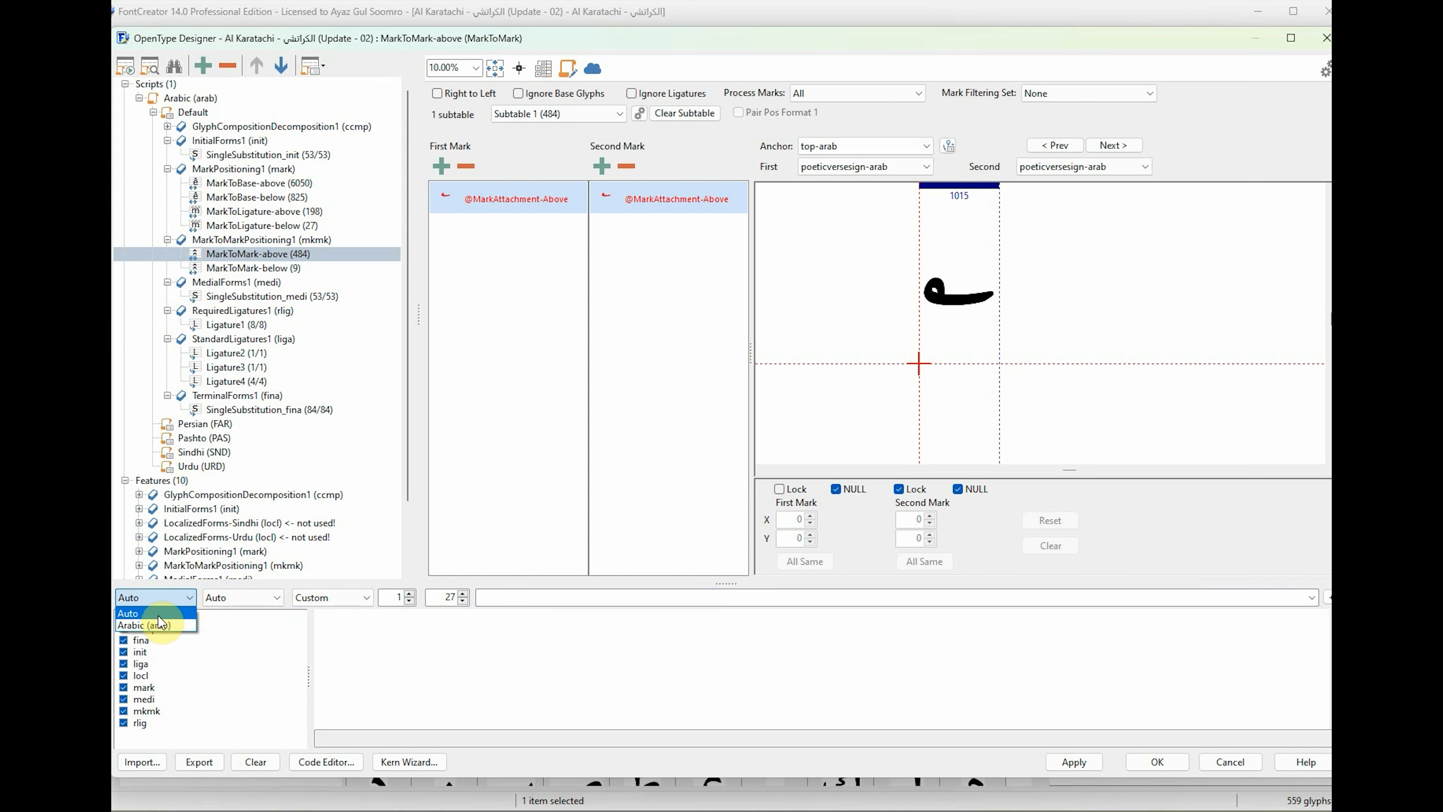
click(142, 613)
click(509, 598)
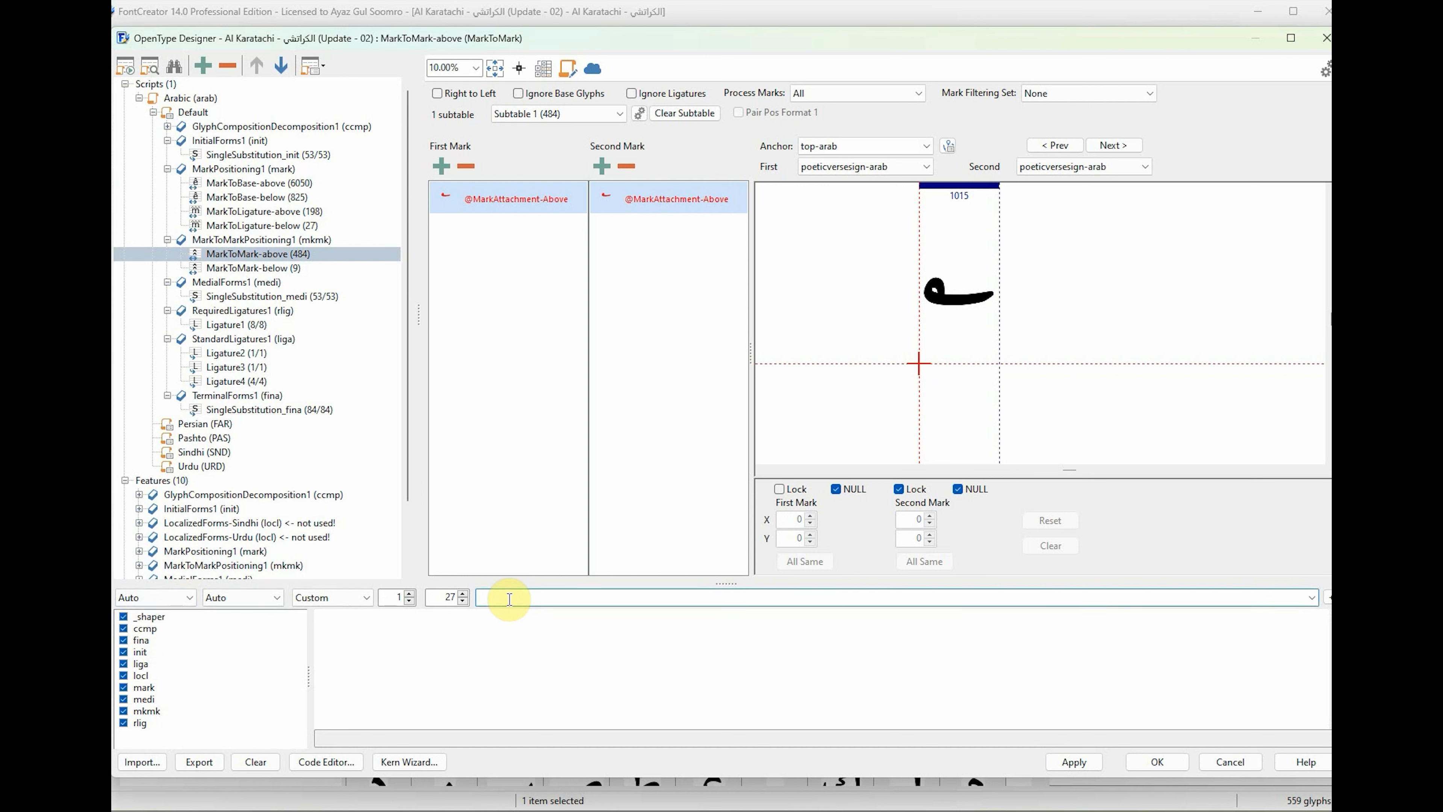
Switch the keyboard layout to Arabic (Saudi Arabia) and enter the preview text "بسم الله الرحمن الرحيم".
key(super+space)
key(super+space)
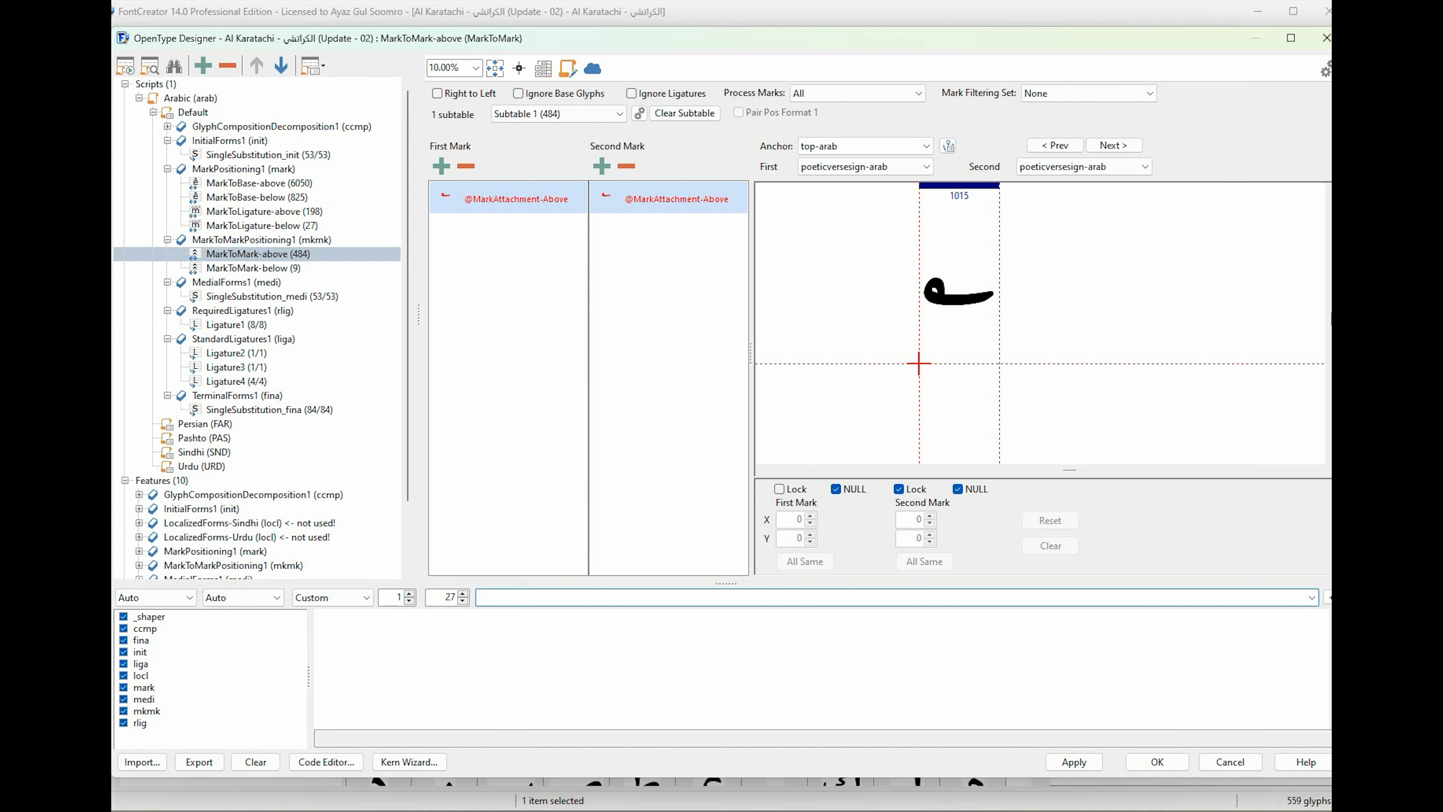
click(1185, 810)
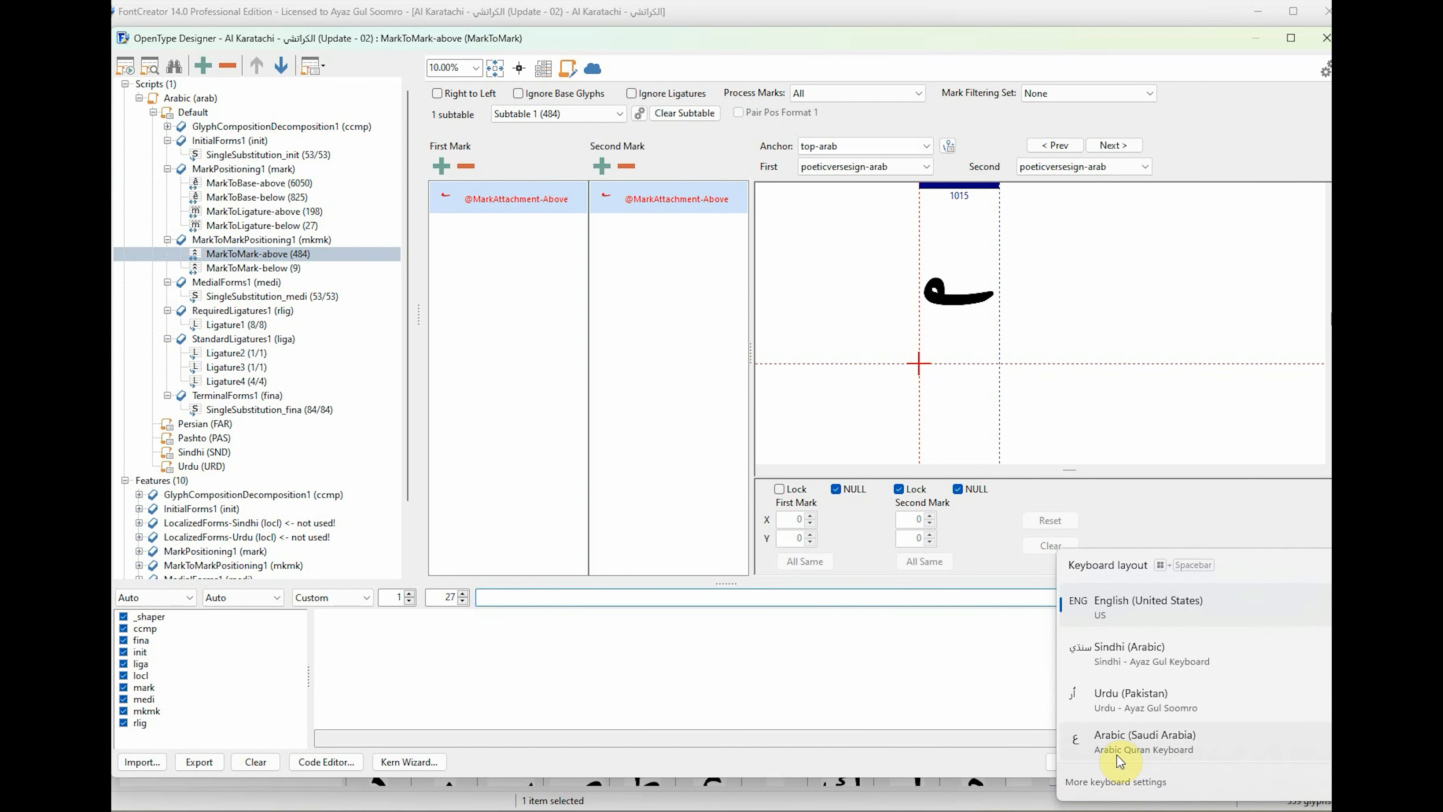
click(1150, 744)
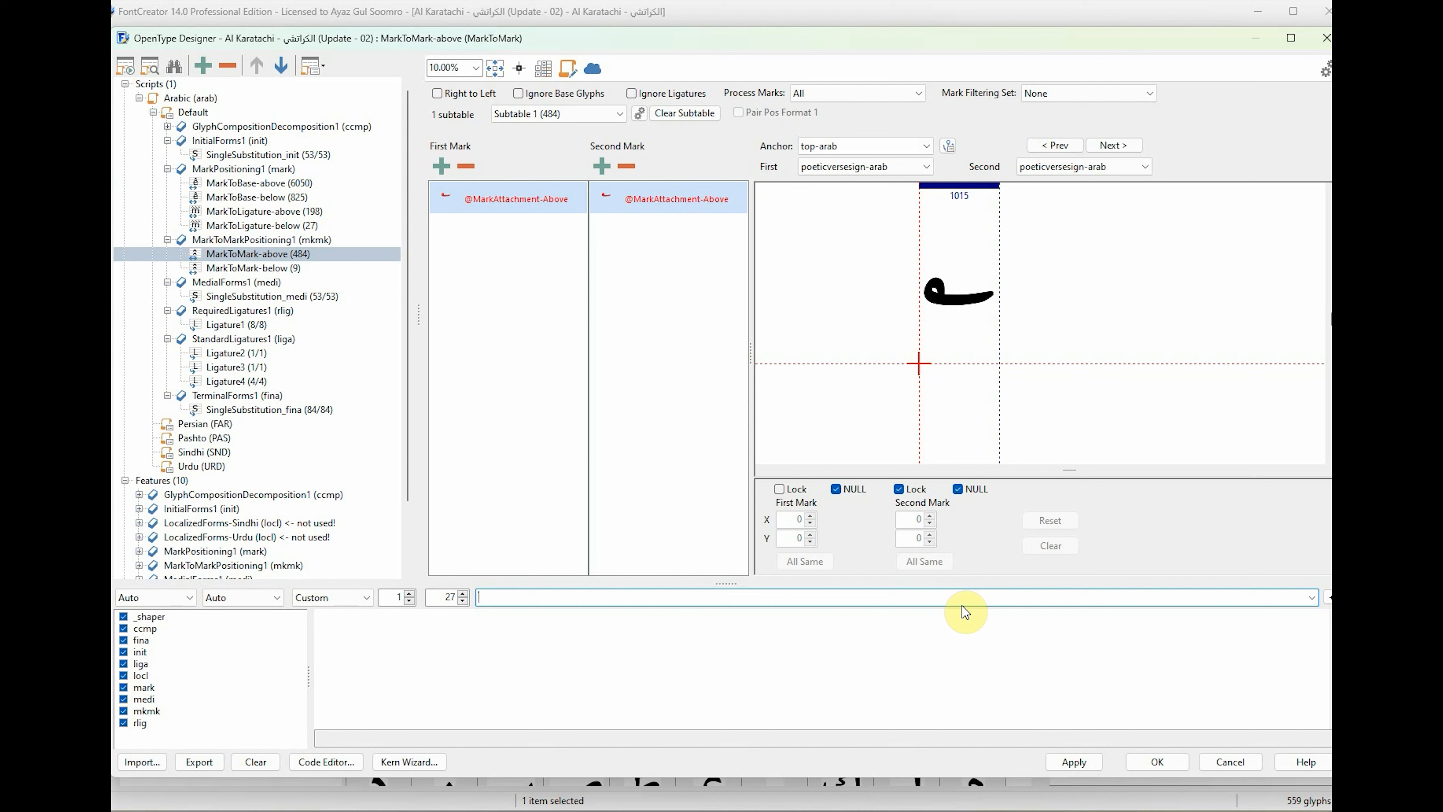
text(بسم)
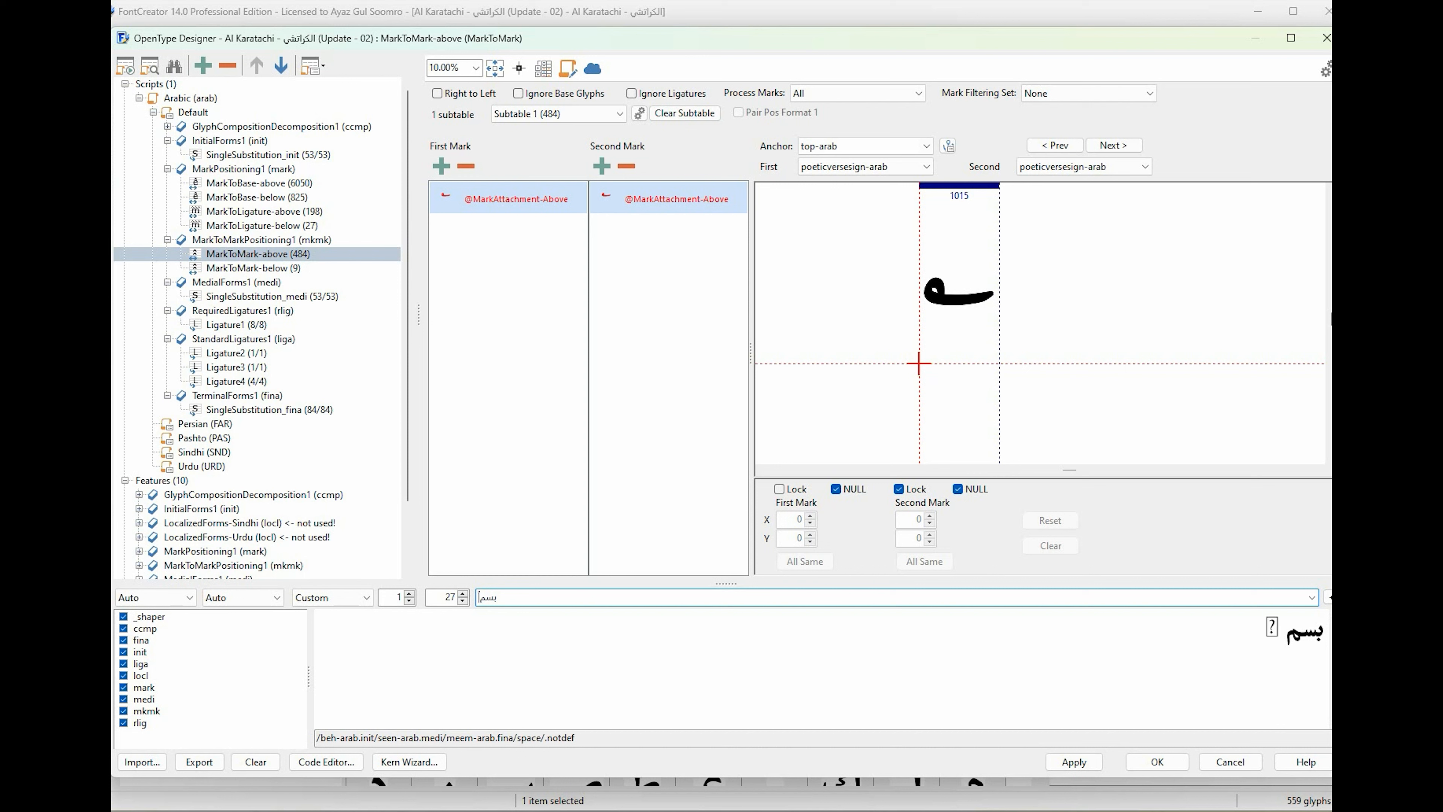
text( ل)
text(الله)
text( ا)
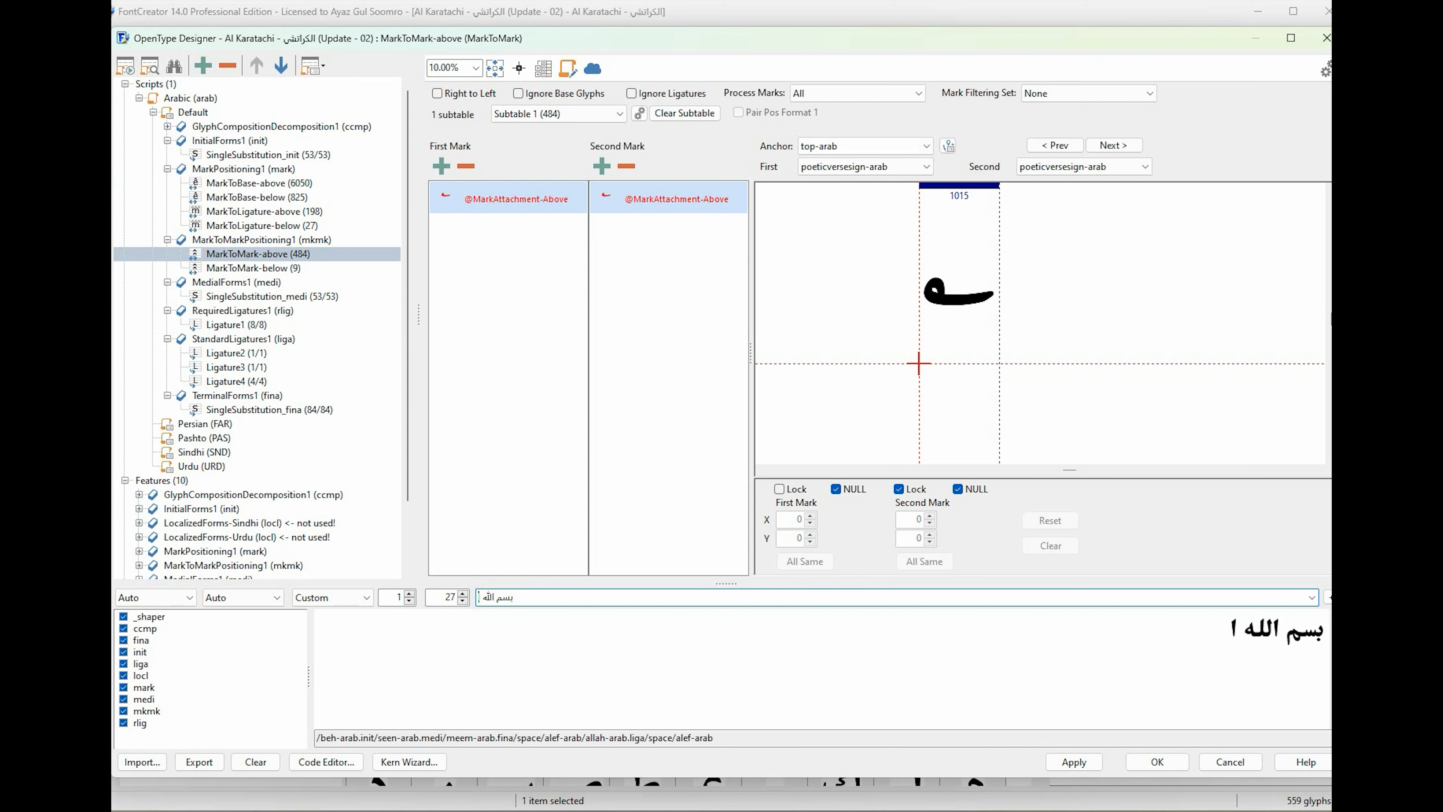
text(لرحم)
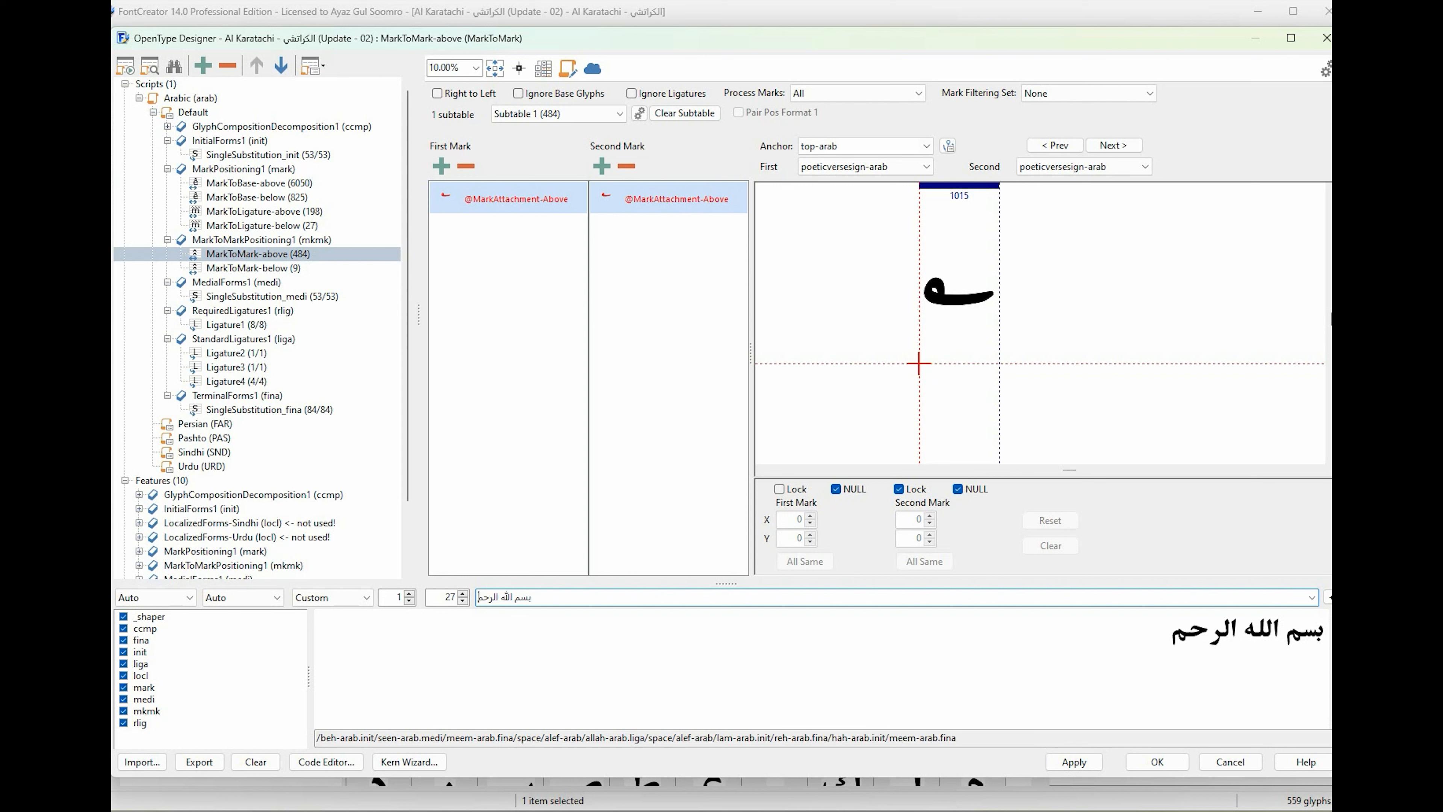
text(ن الرحيم)
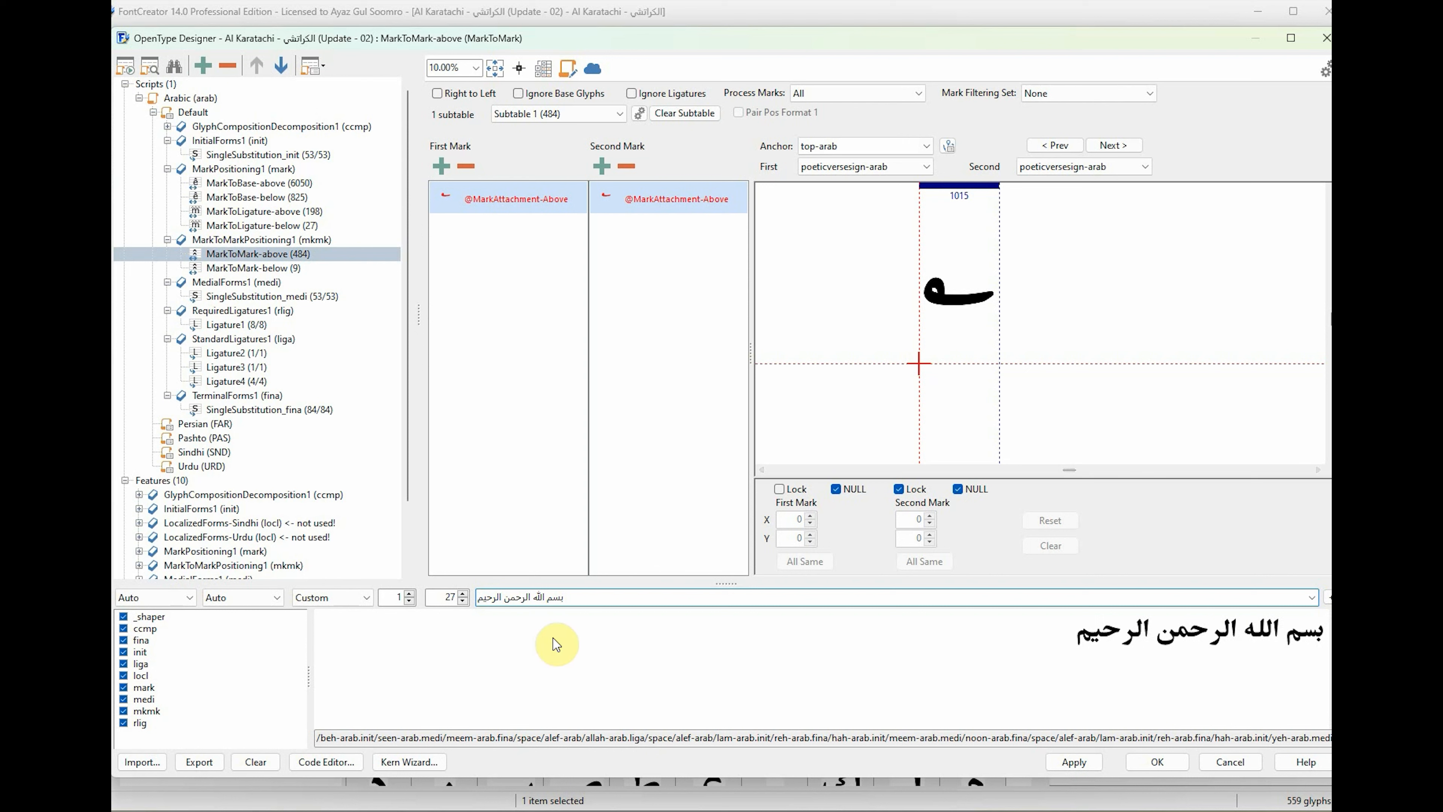
click(410, 595)
click(410, 596)
click(410, 596)
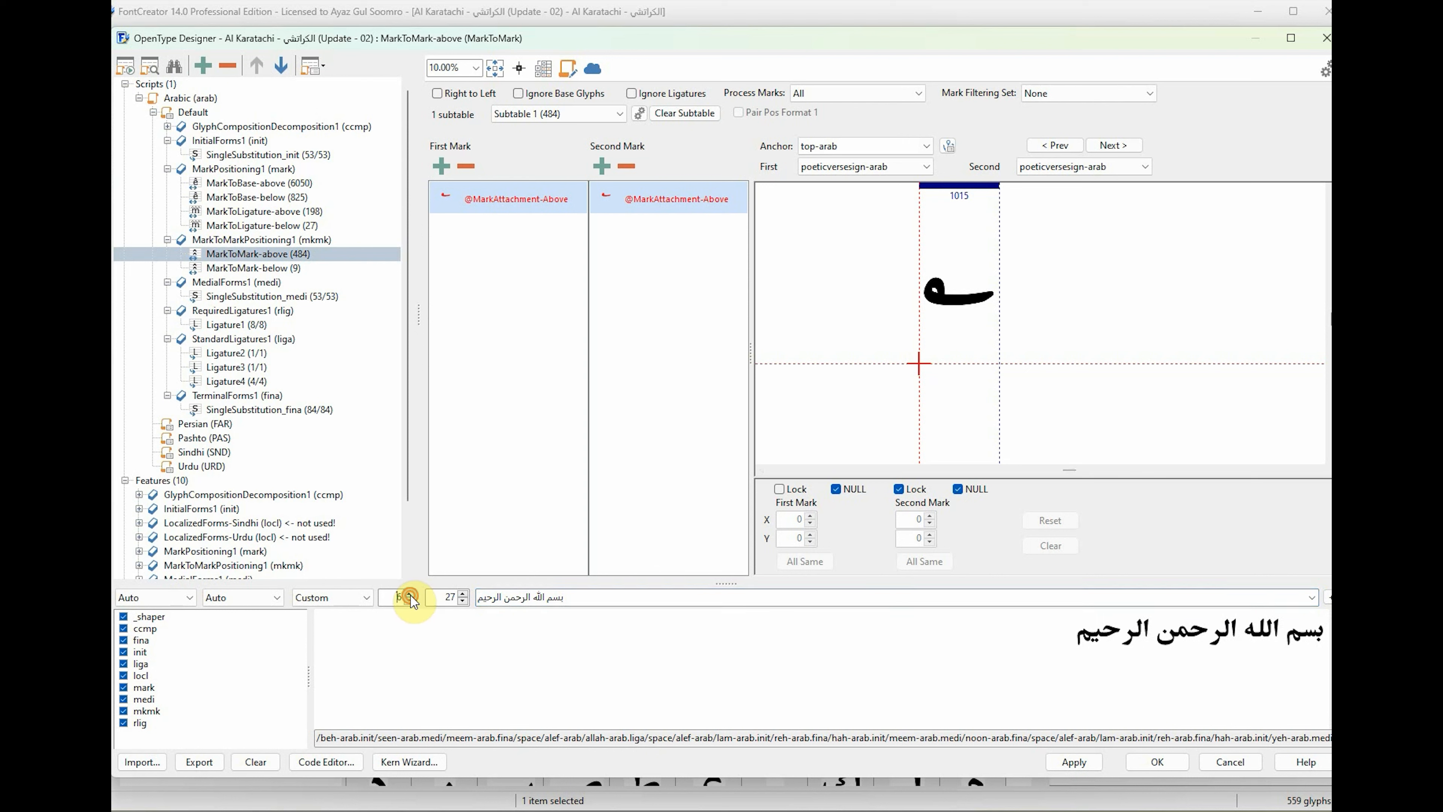
click(411, 595)
click(410, 595)
click(410, 595)
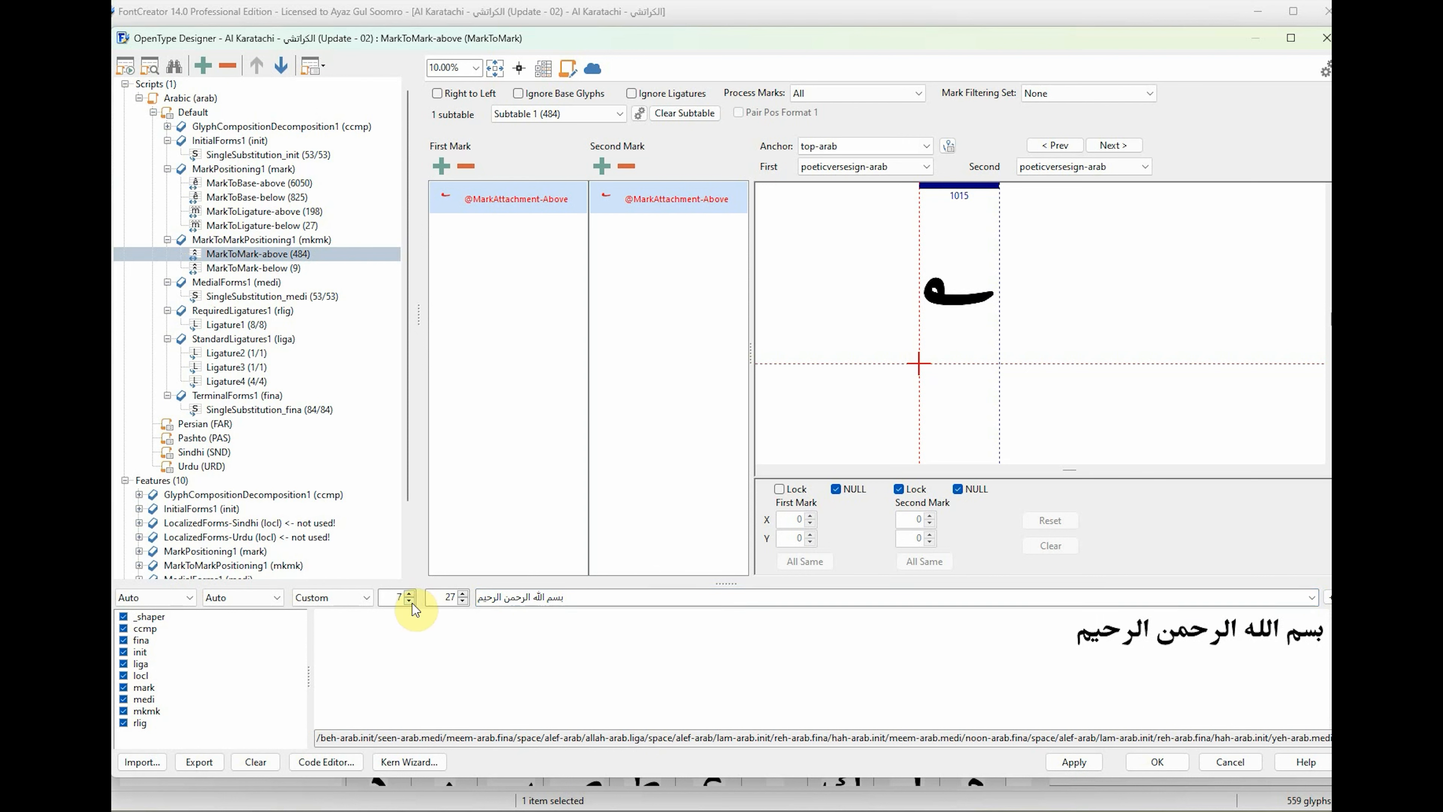
click(410, 601)
click(410, 602)
click(410, 601)
click(411, 601)
click(411, 601)
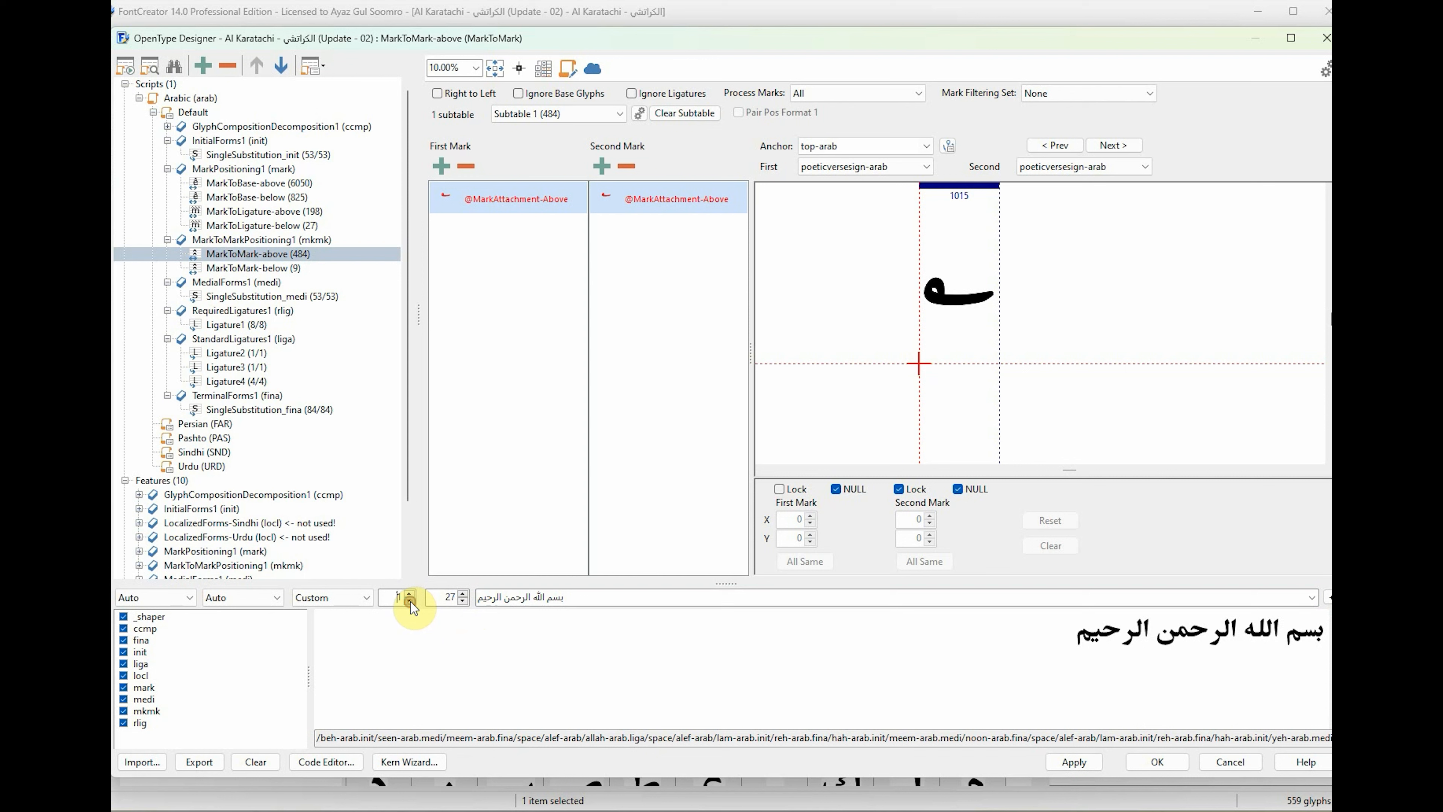
Enlarge the preview text to size 40.
click(463, 594)
click(463, 594)
click(464, 594)
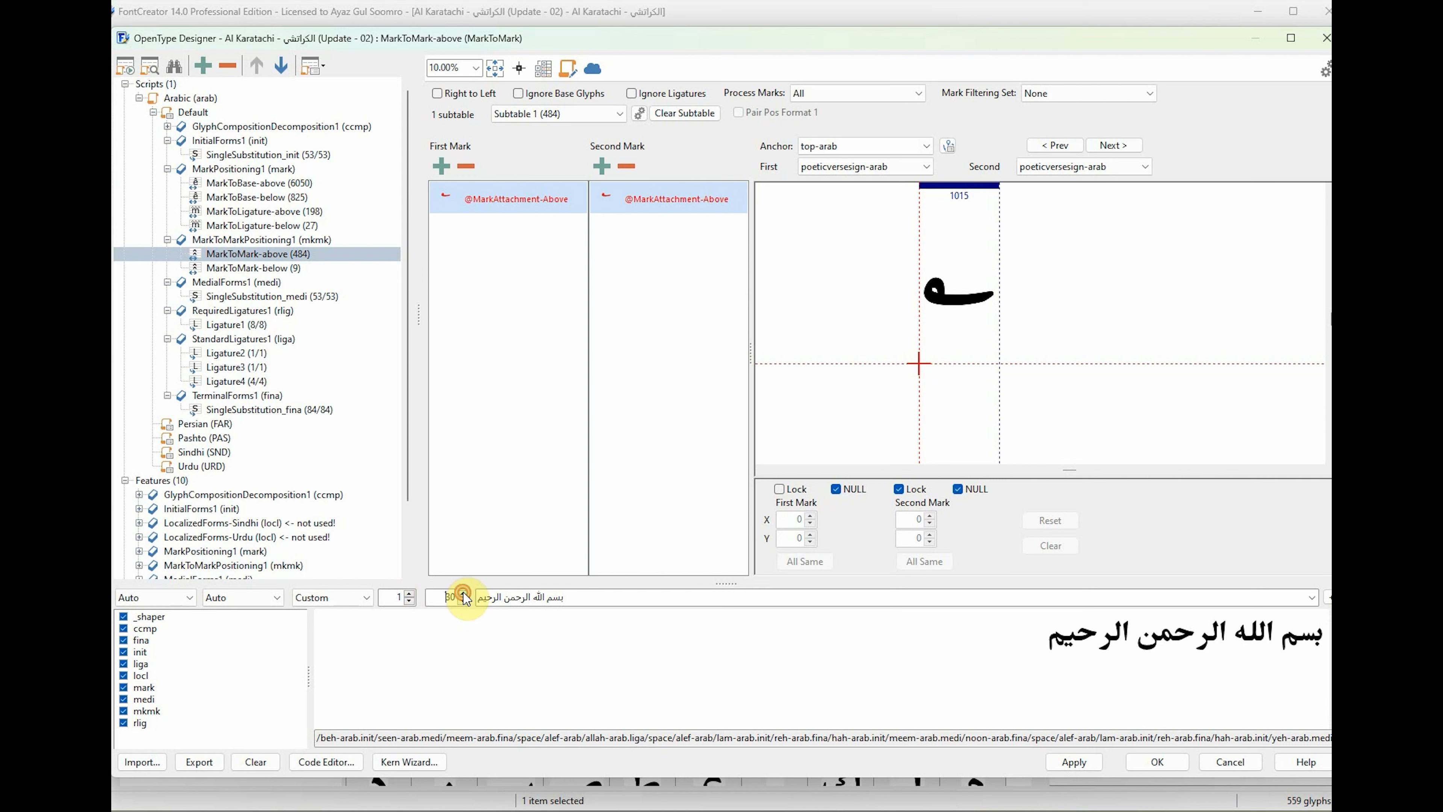
click(463, 594)
click(463, 594)
click(463, 594)
click(464, 594)
click(463, 594)
click(463, 595)
click(463, 594)
click(463, 594)
click(463, 594)
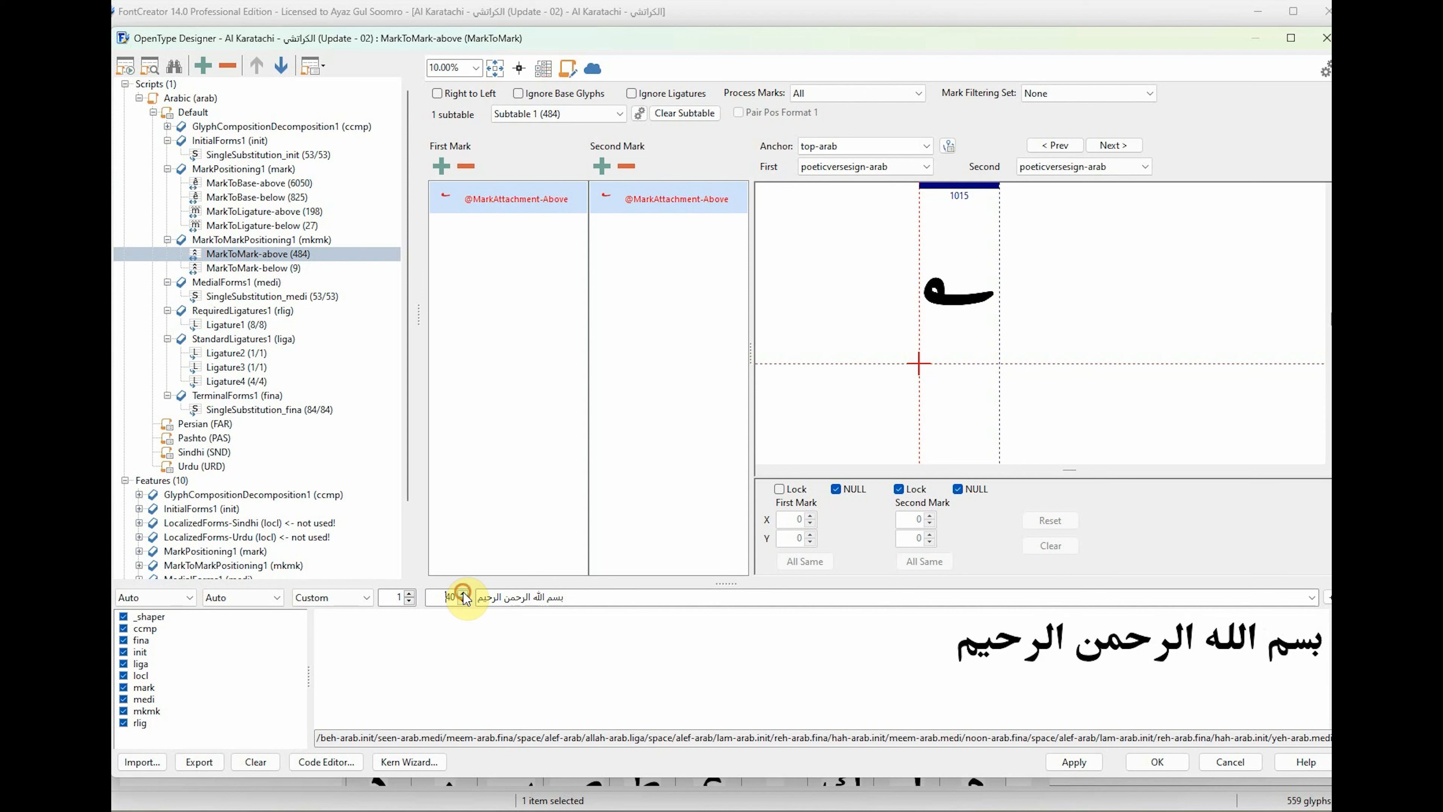
Replace the preview text with "ببب" to test the joined forms of beh, and clear the preview text.
click(580, 597)
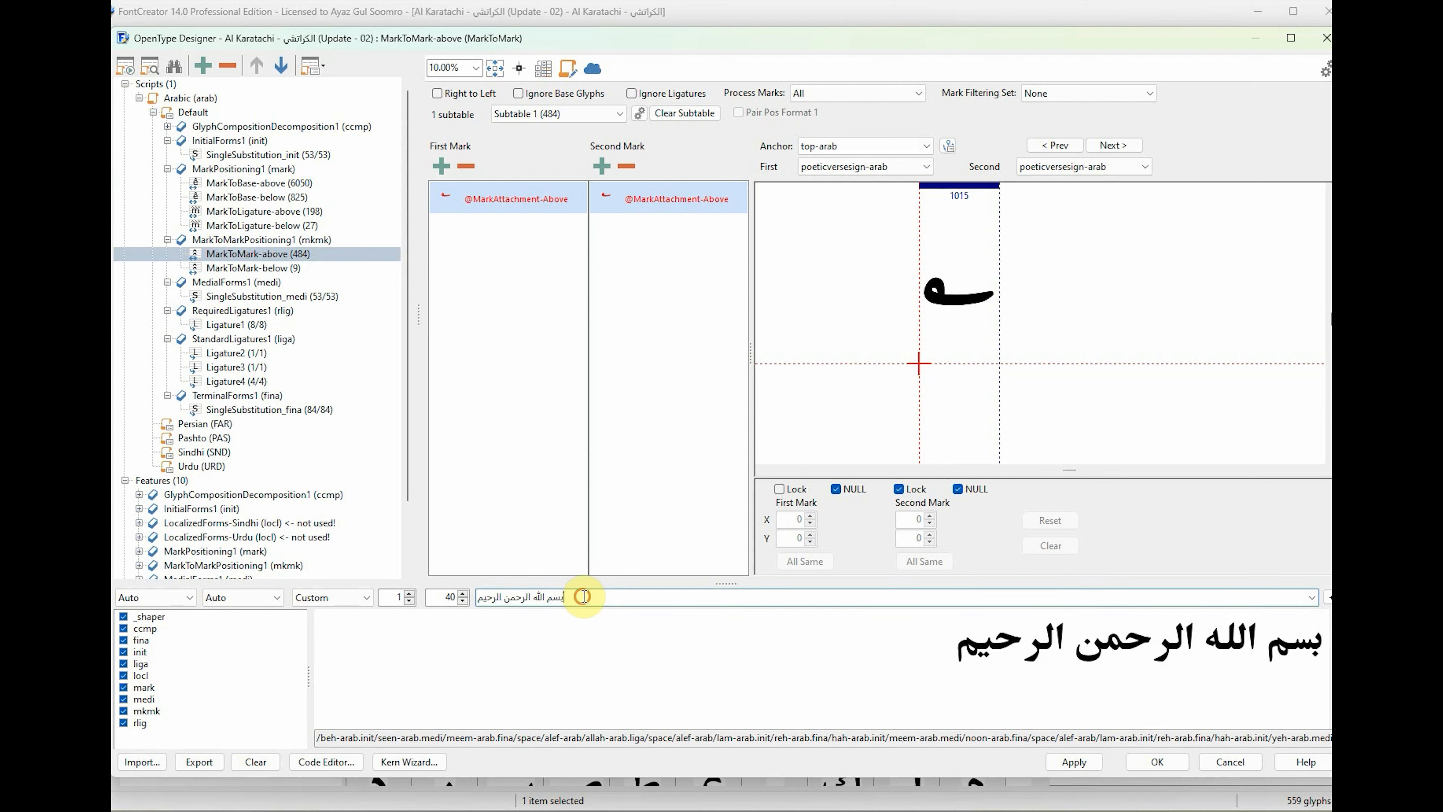
key(Delete)
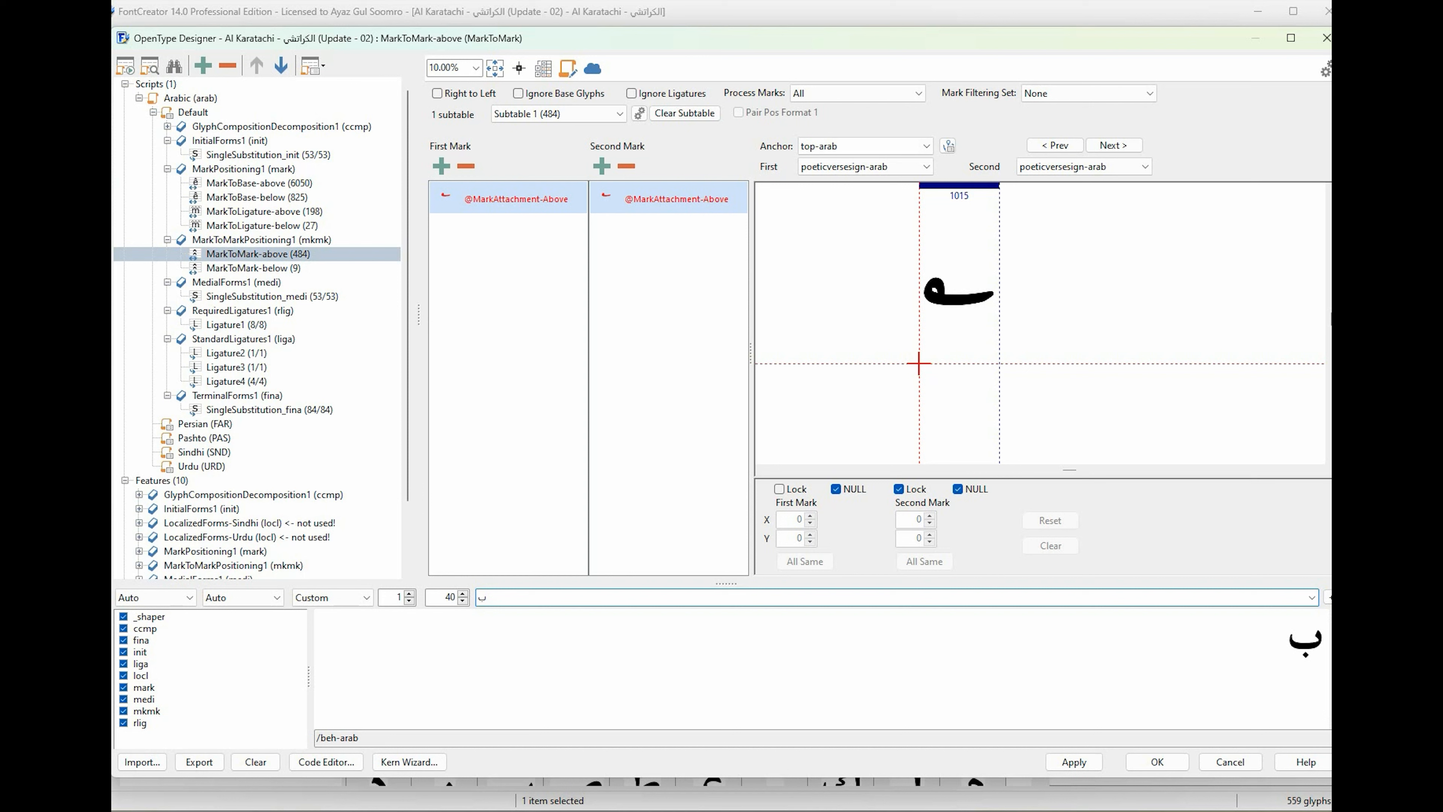
text(ببب)
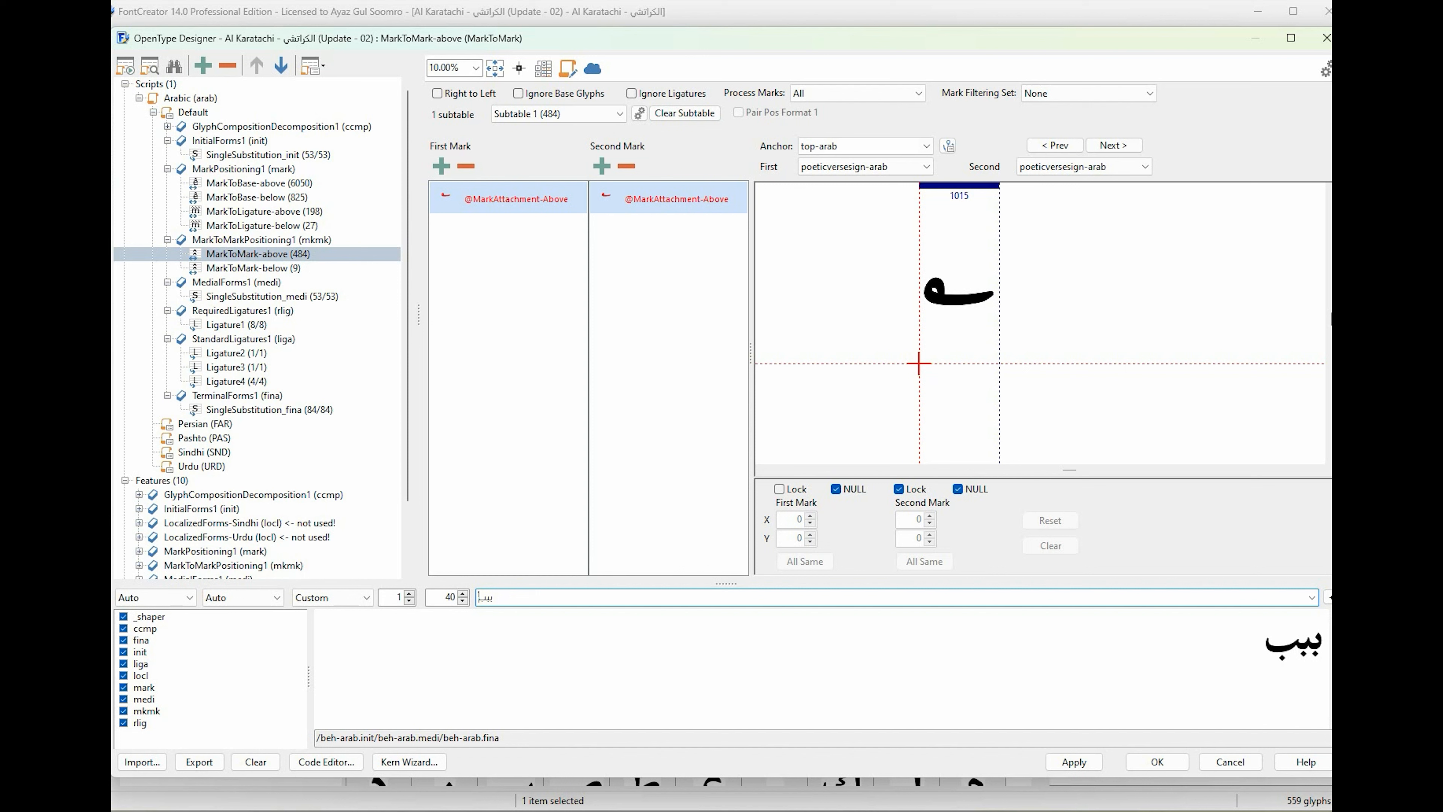
key(BackSpace)
key(BackSpace)
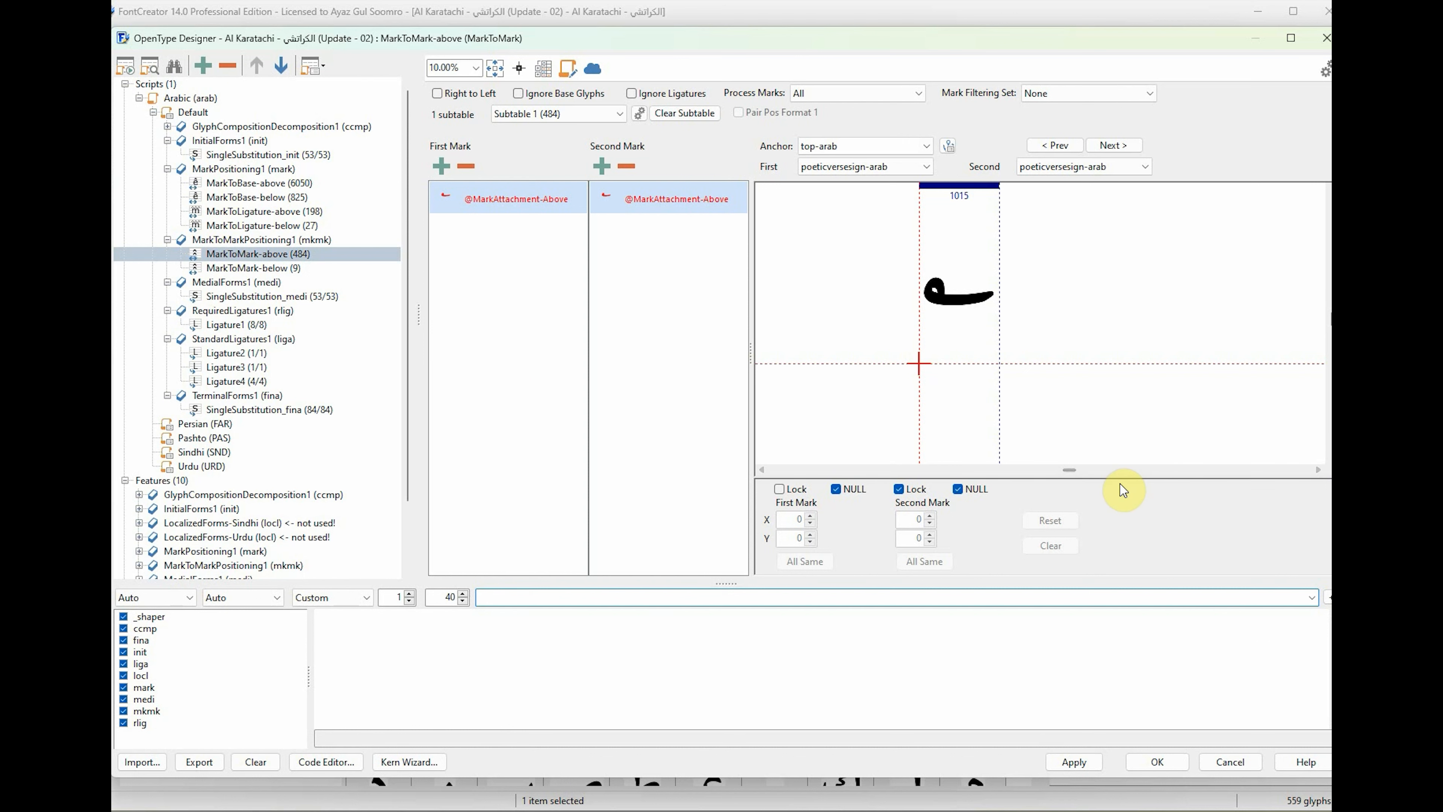
Collapse the Default branch and add the existing feature GlyphCompositionDecomposition1 (ccmp) to the Arabic script's Persian language.
click(154, 112)
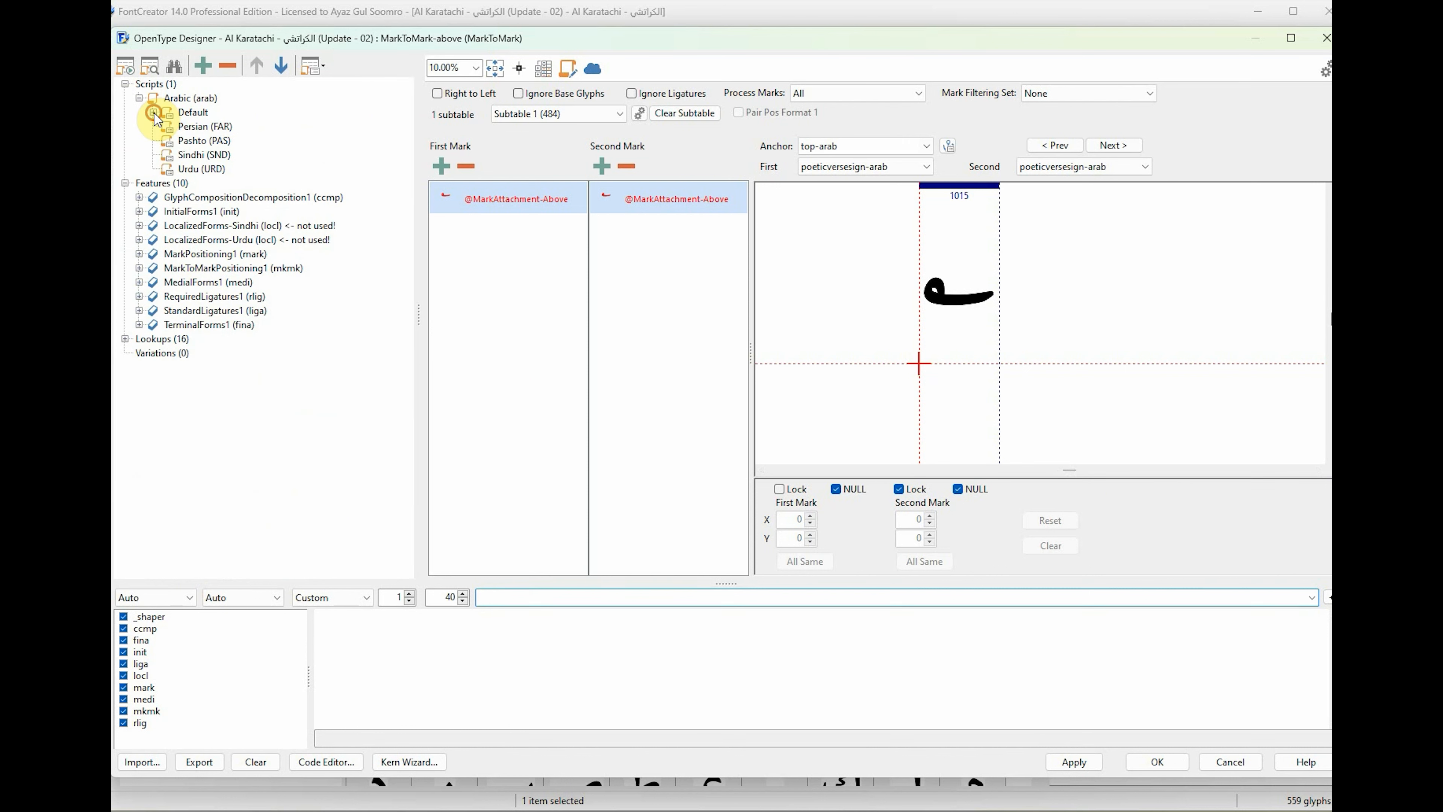
click(199, 128)
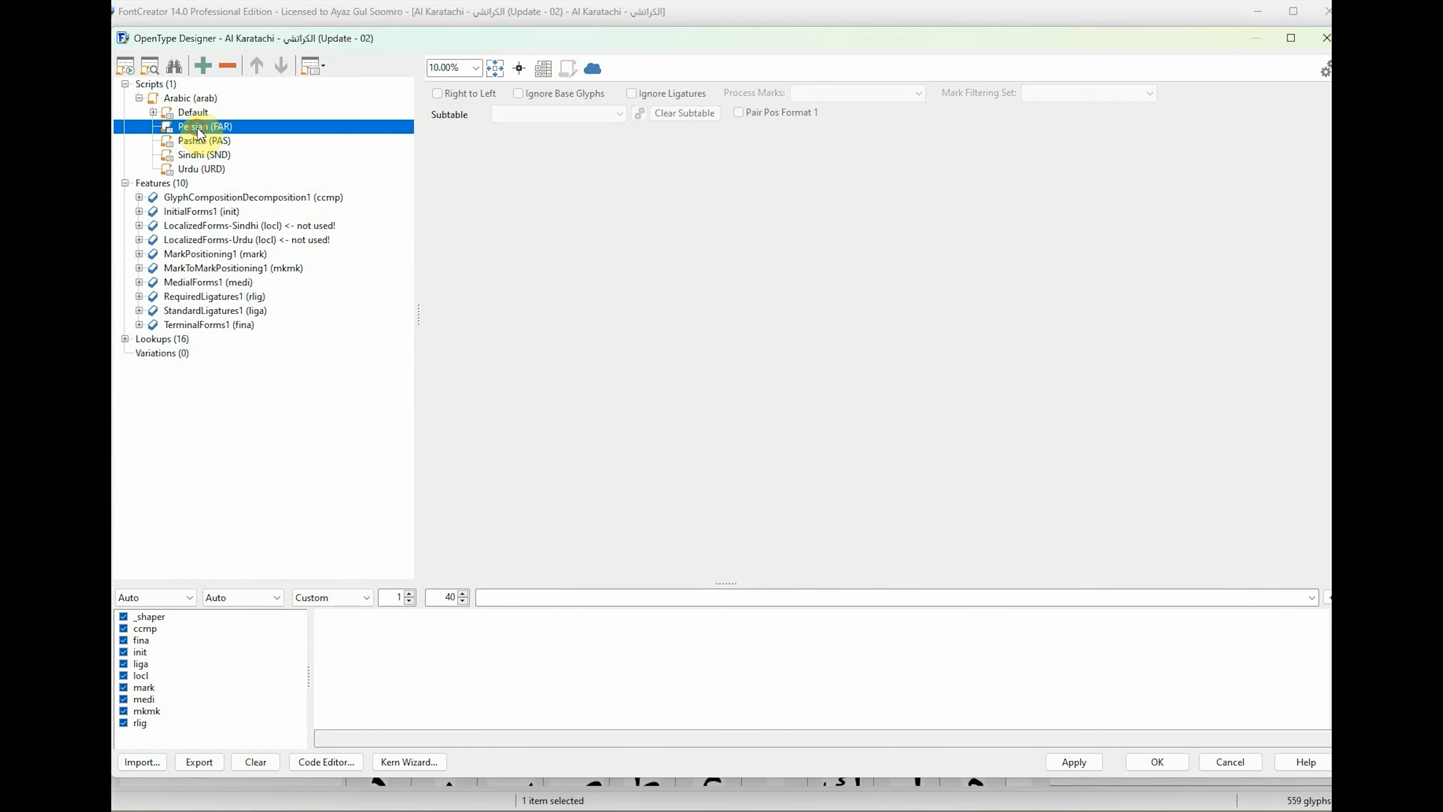
right_click(200, 132)
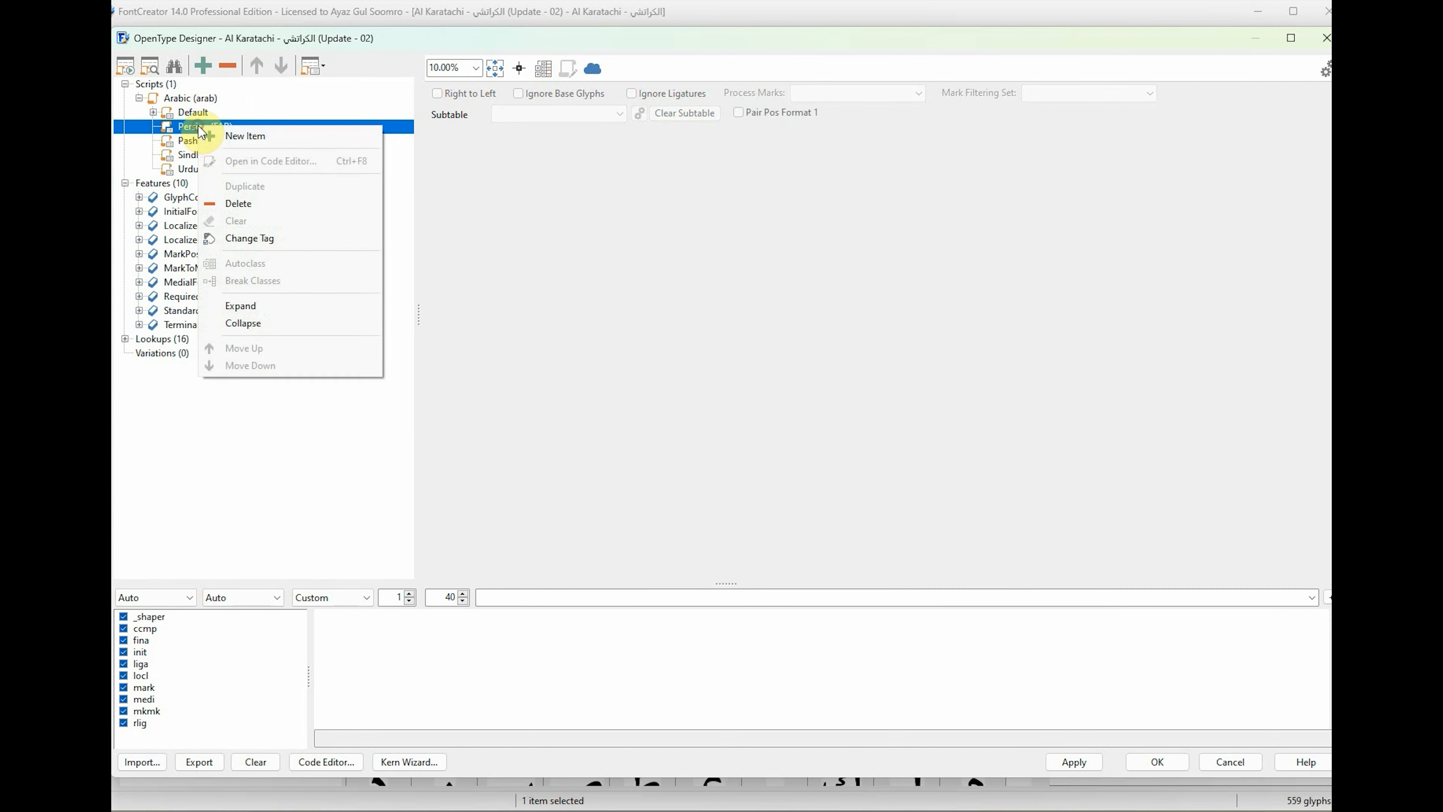
click(251, 140)
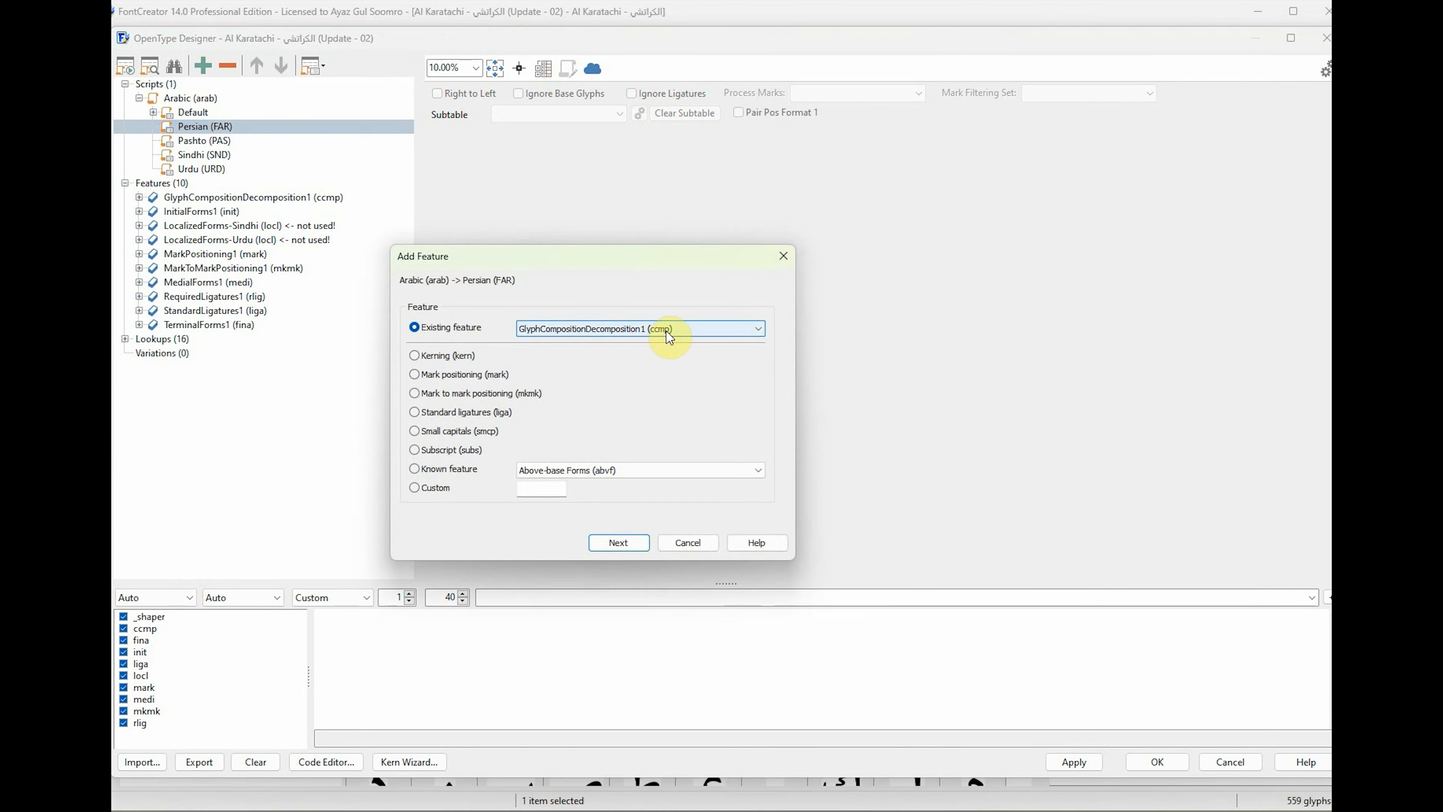
click(629, 545)
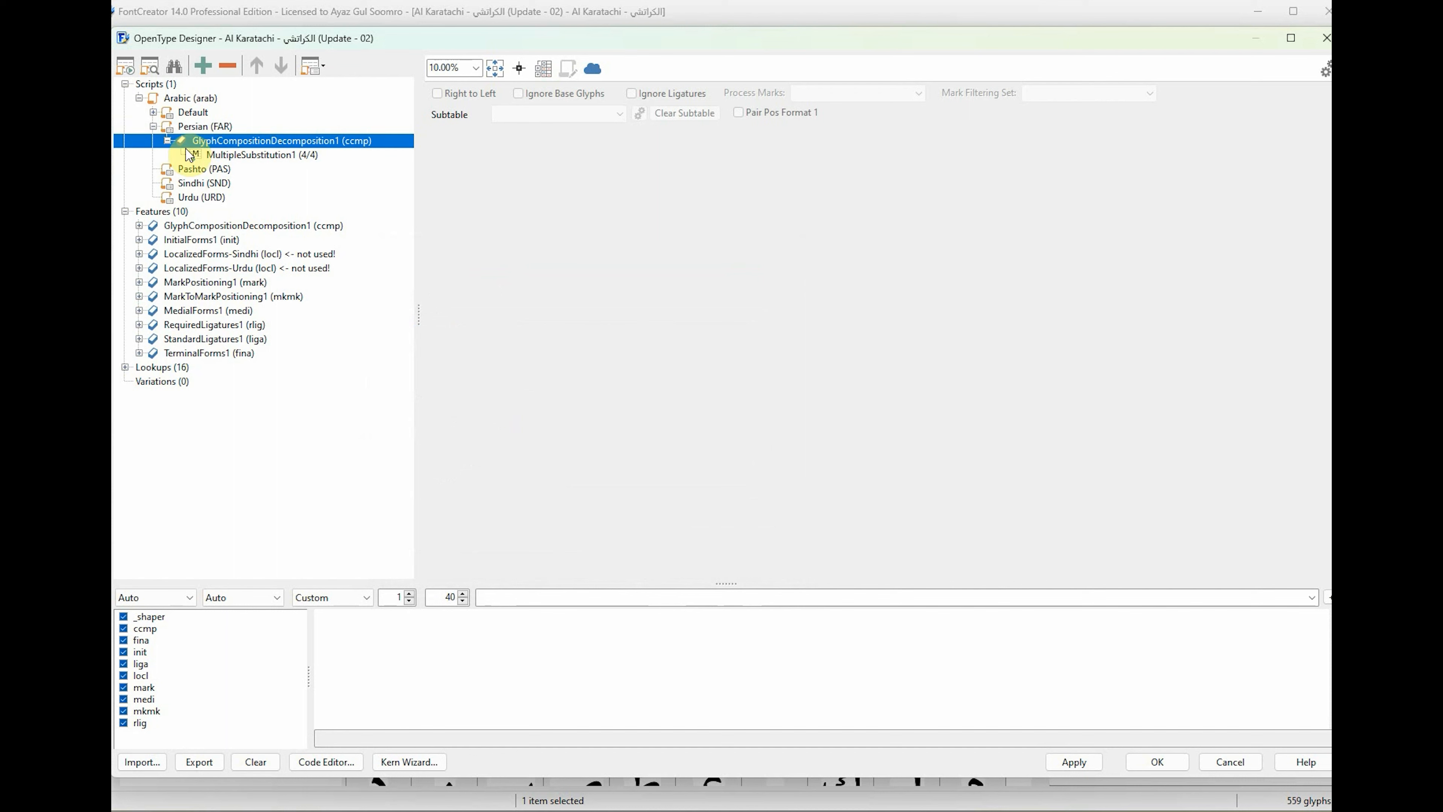
Add the existing feature InitialForms1 (init) to the Arabic script's Persian language.
click(198, 128)
right_click(198, 129)
click(215, 138)
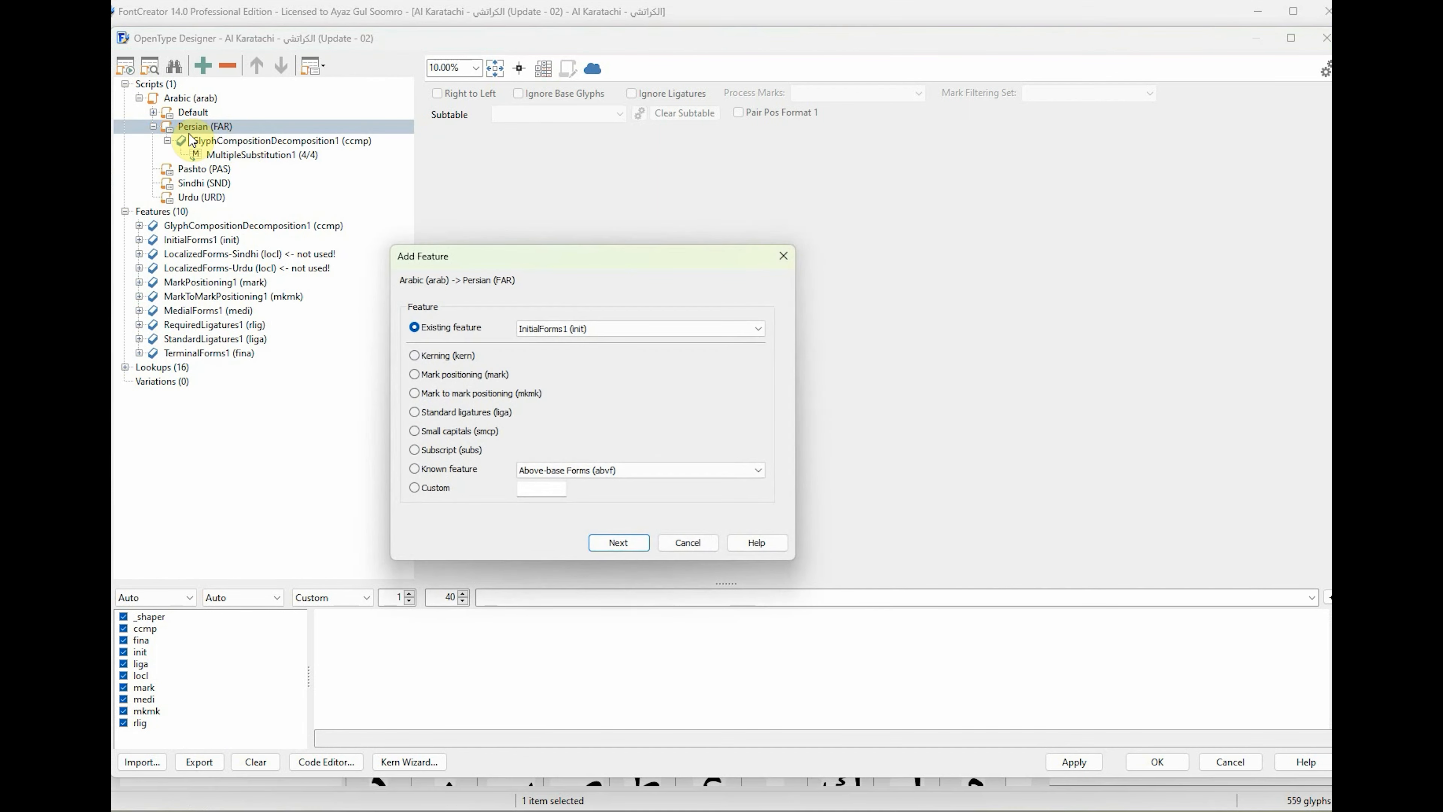
click(599, 327)
click(599, 328)
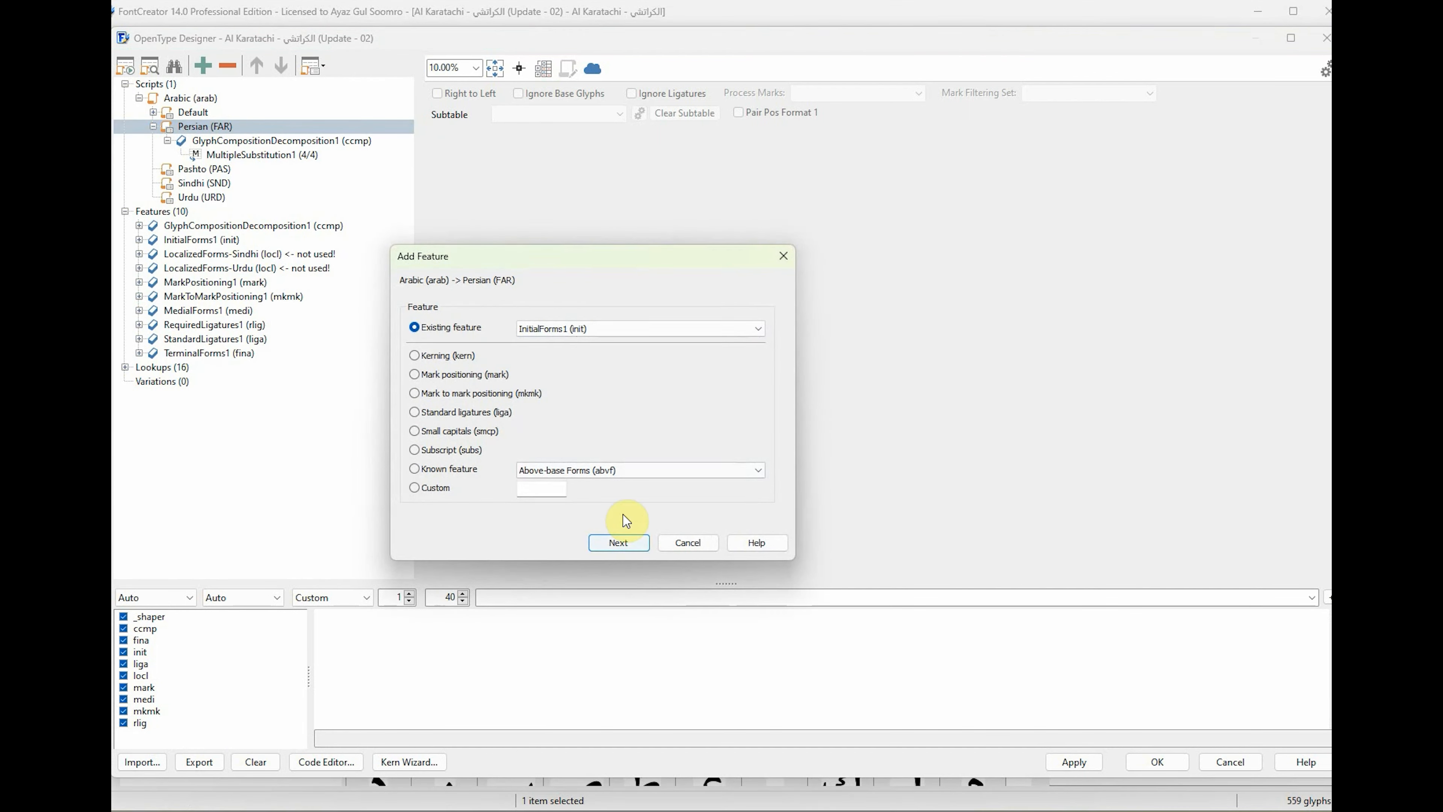
click(625, 541)
Add the existing feature MarkPositioning1 (mark) to the Arabic script's Persian language.
right_click(217, 128)
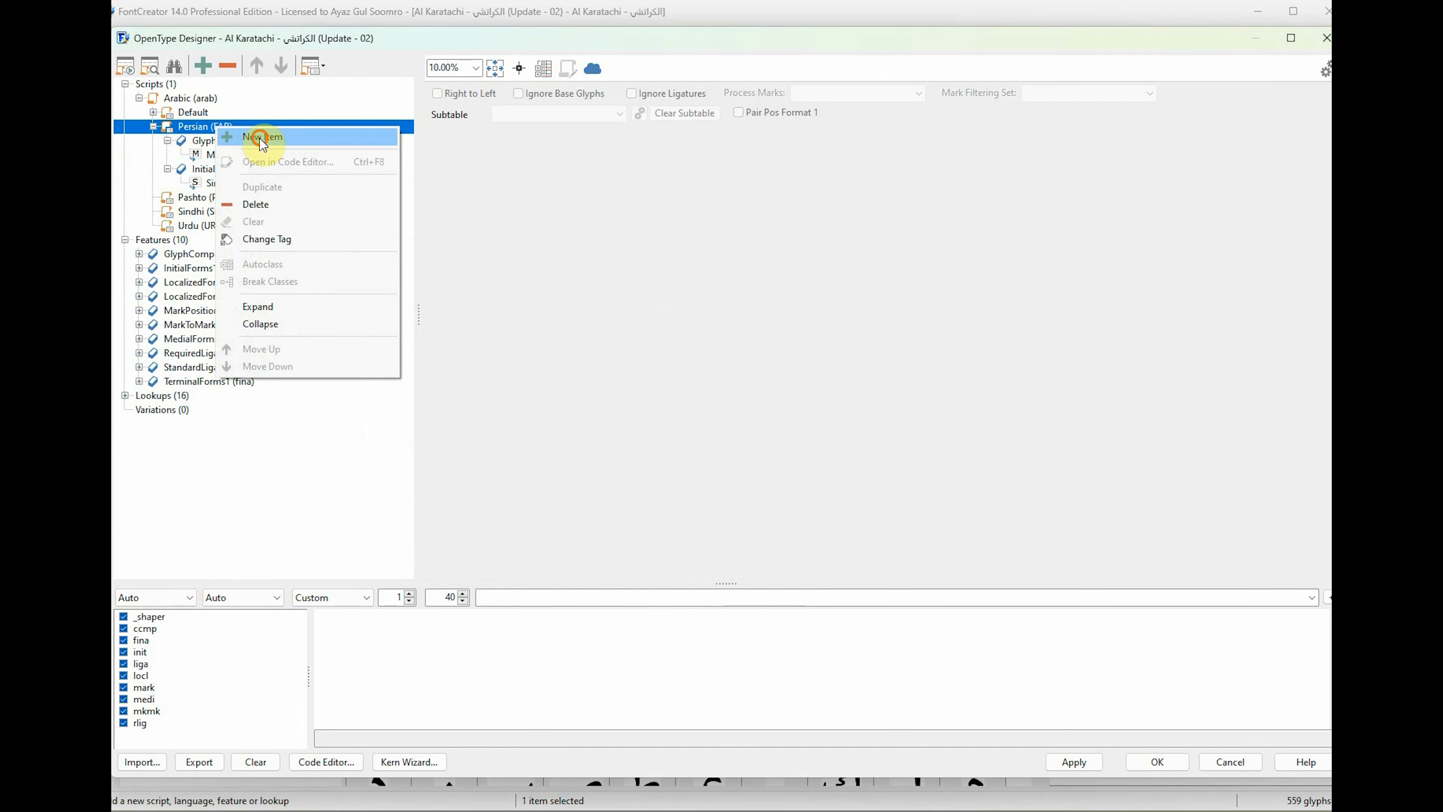
click(262, 143)
click(641, 326)
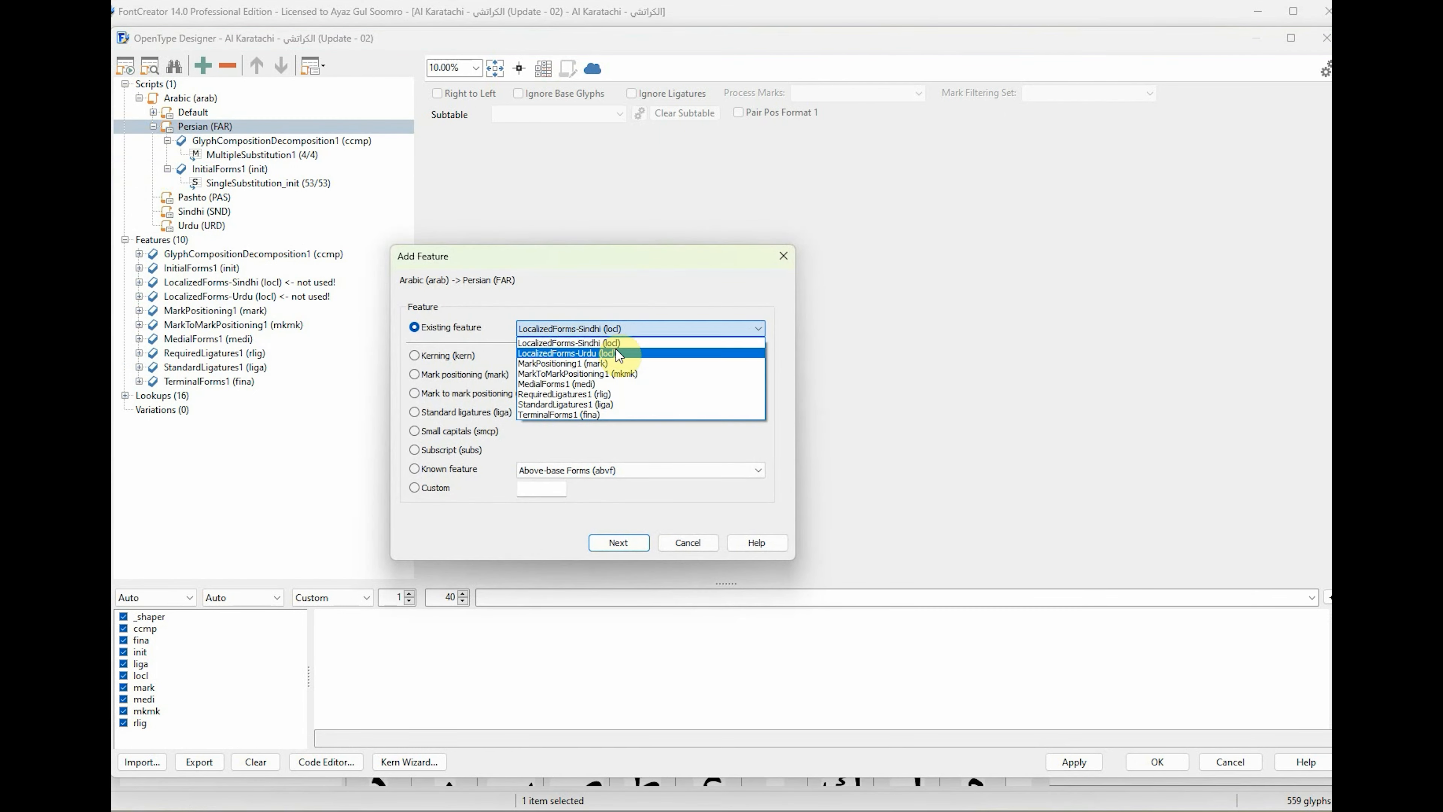
click(563, 364)
click(635, 329)
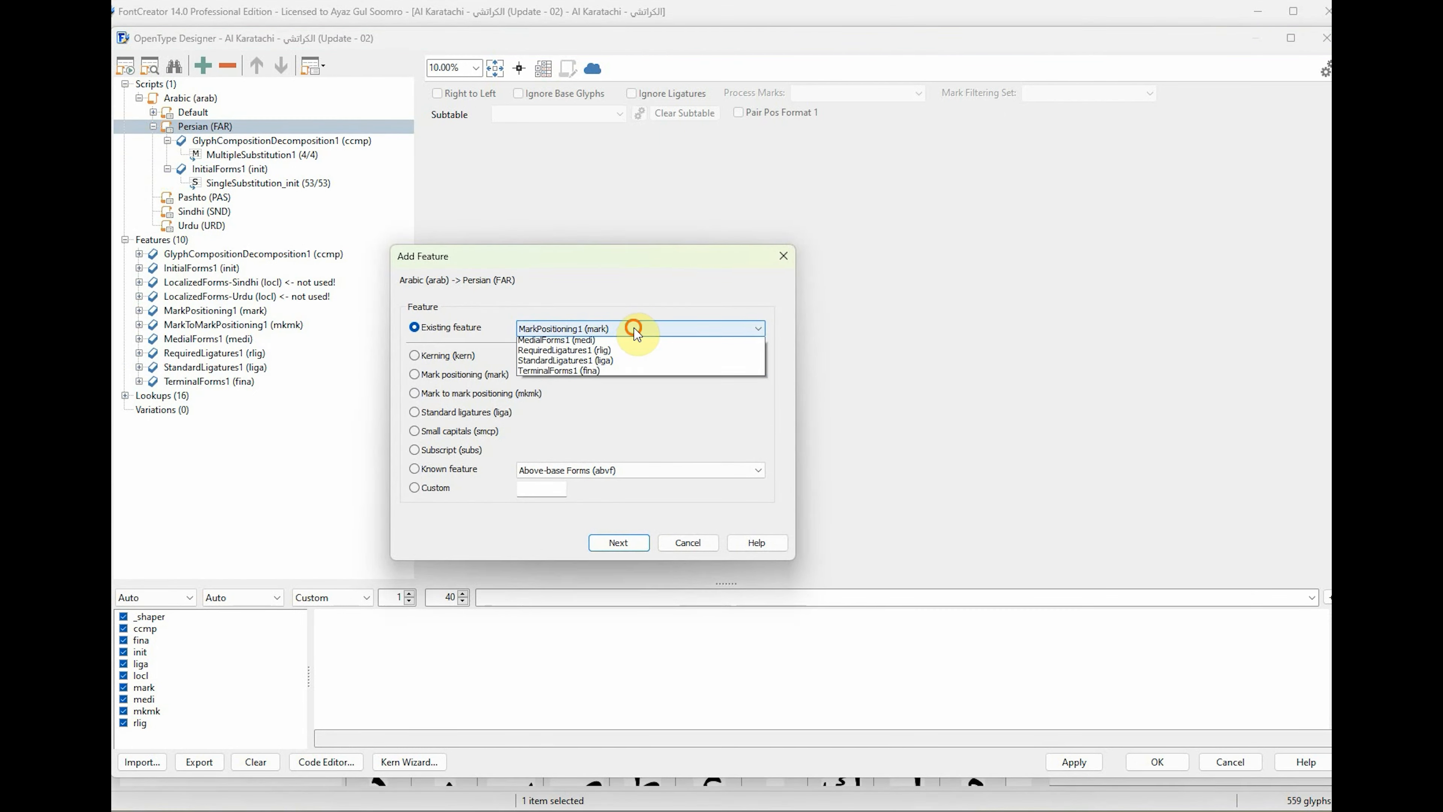
click(585, 365)
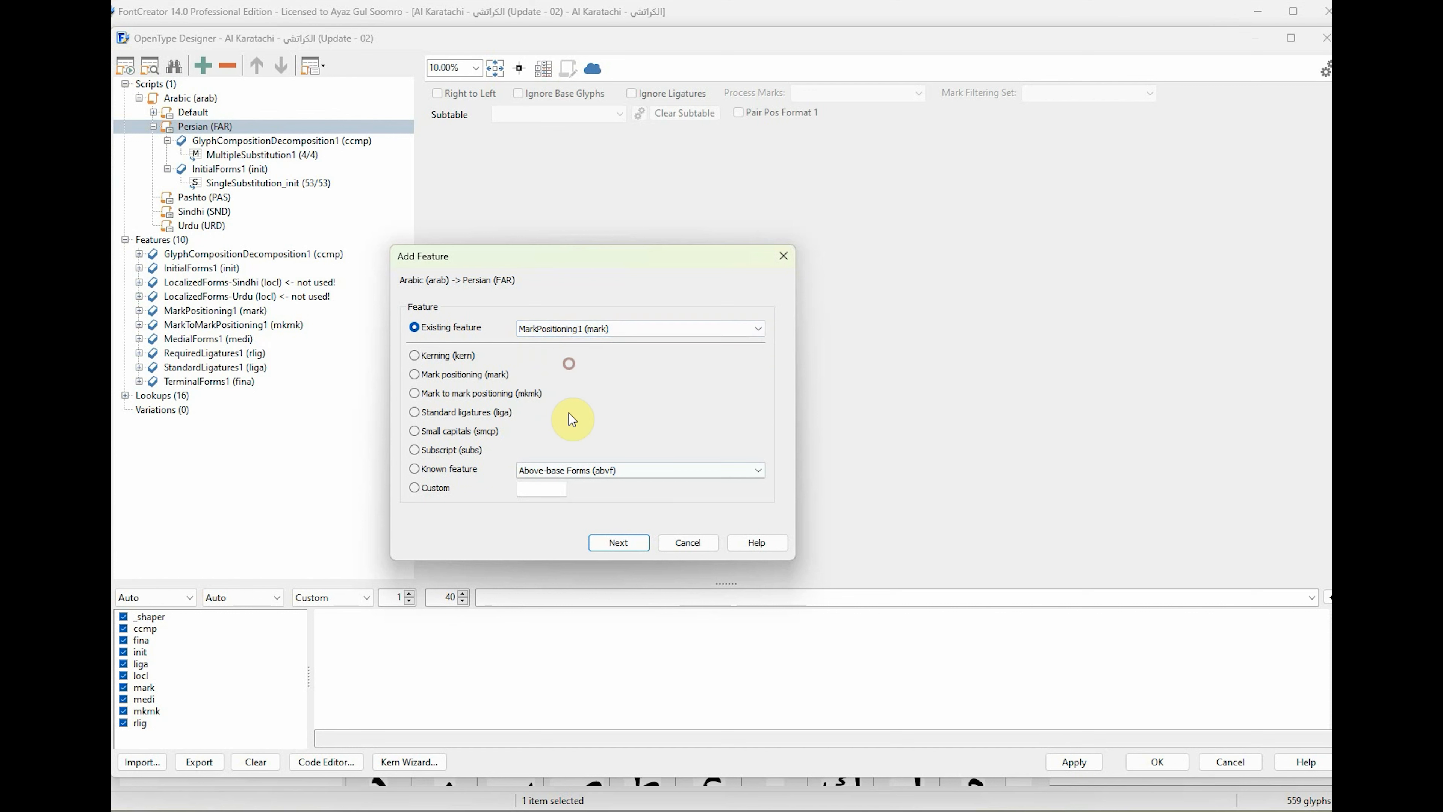
click(618, 543)
Add the existing feature MedialForms1 (medi) to the Arabic script's Persian language.
right_click(236, 128)
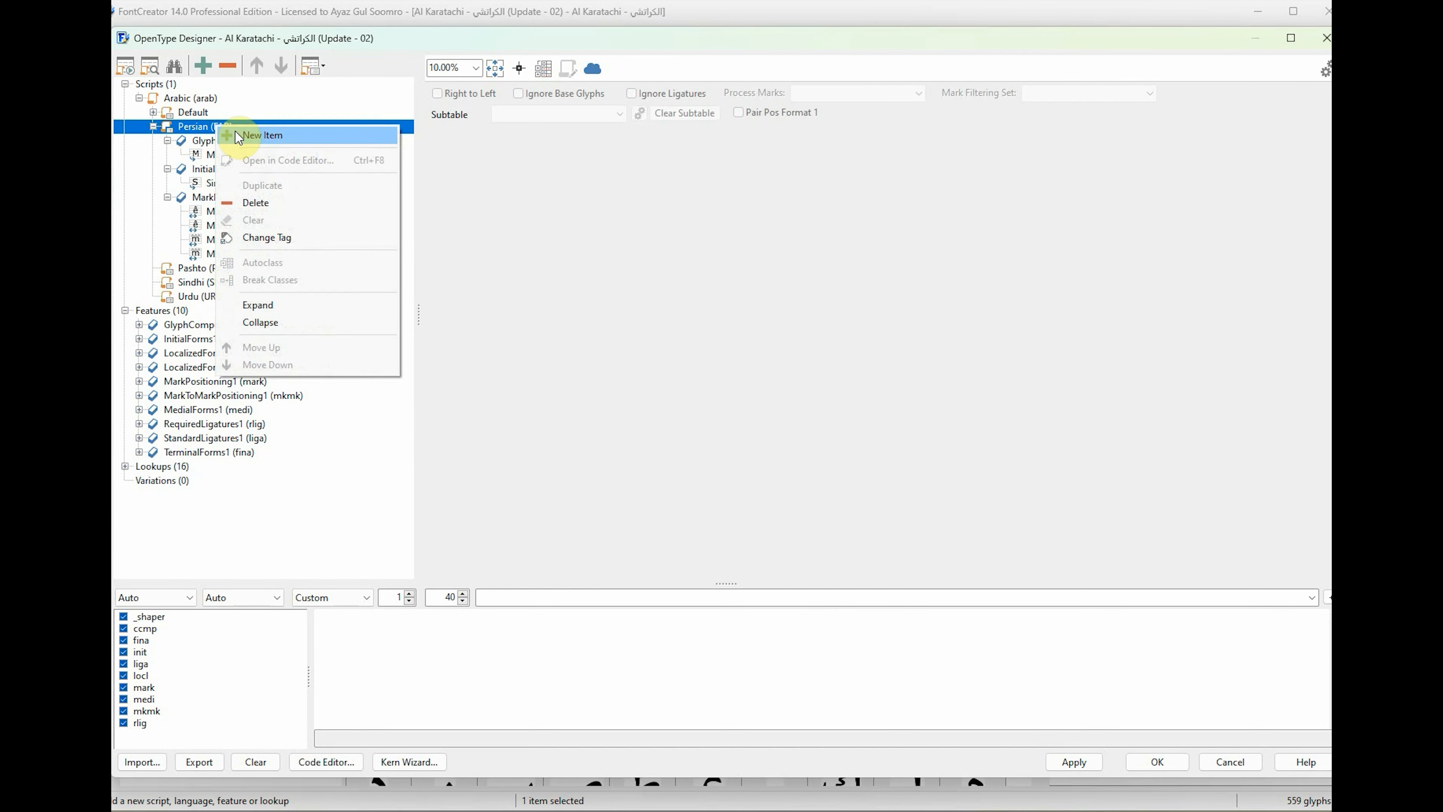
click(250, 135)
click(670, 322)
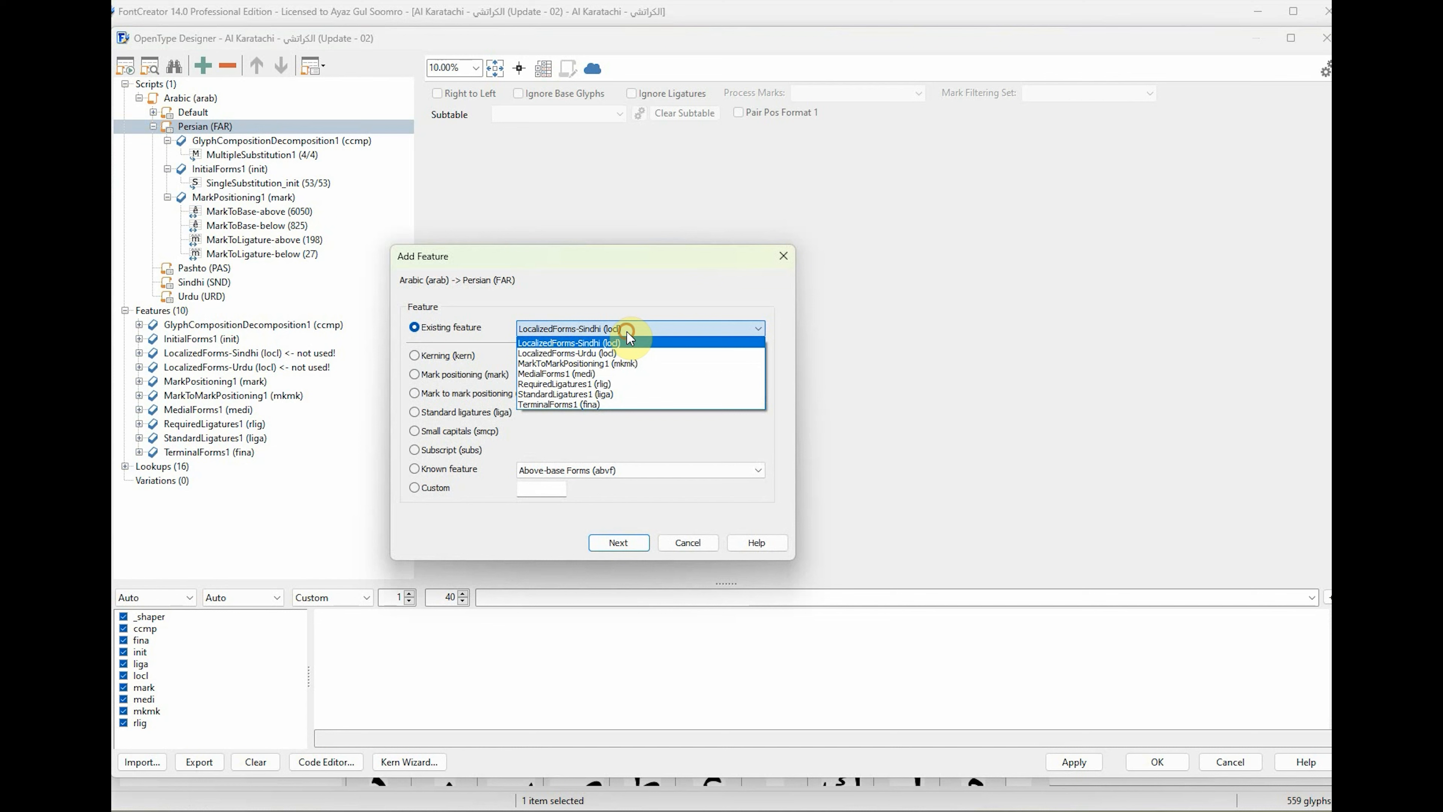
click(627, 377)
click(615, 546)
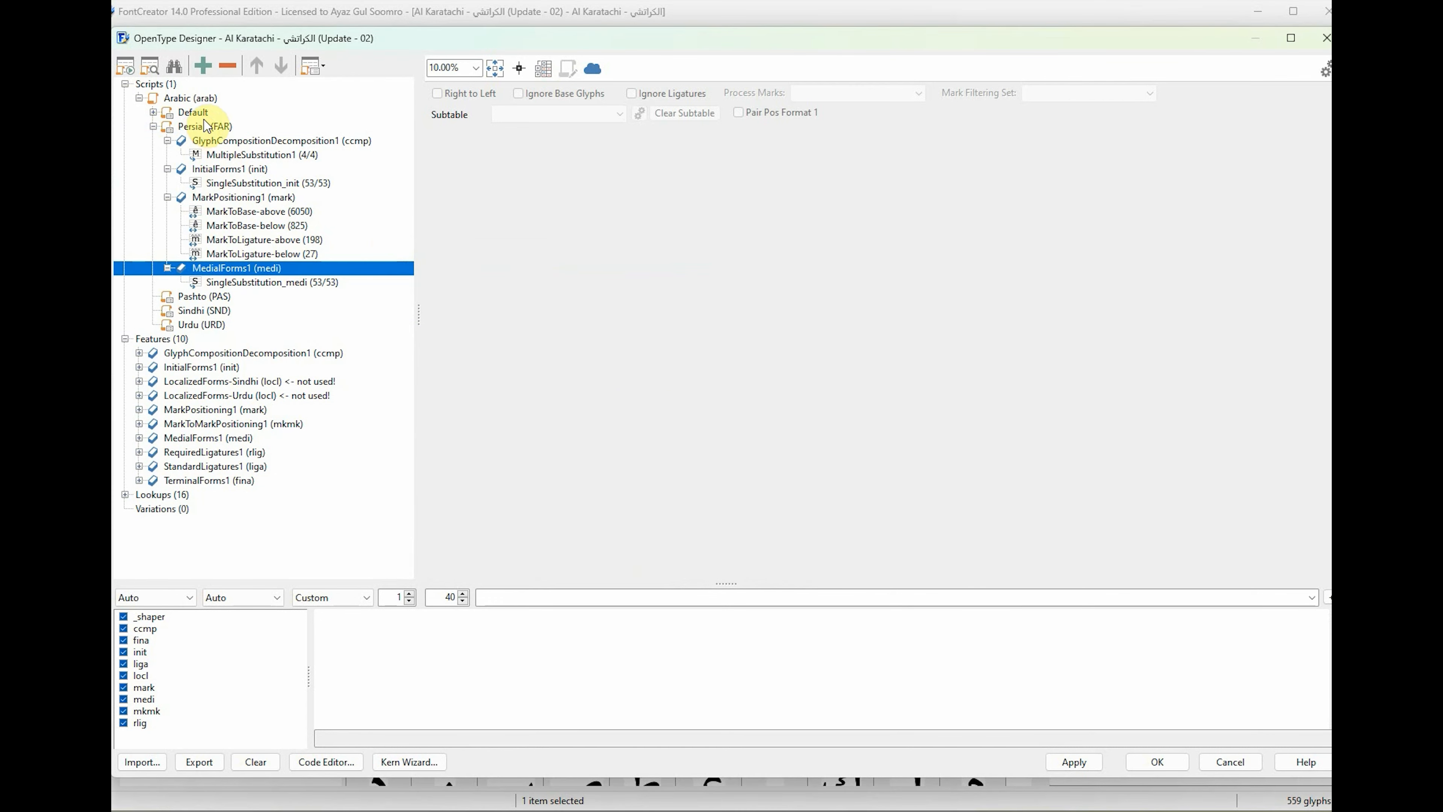
Add the existing feature RequiredLigatures1 (rlig) to the Arabic script's Persian language.
right_click(208, 126)
click(254, 136)
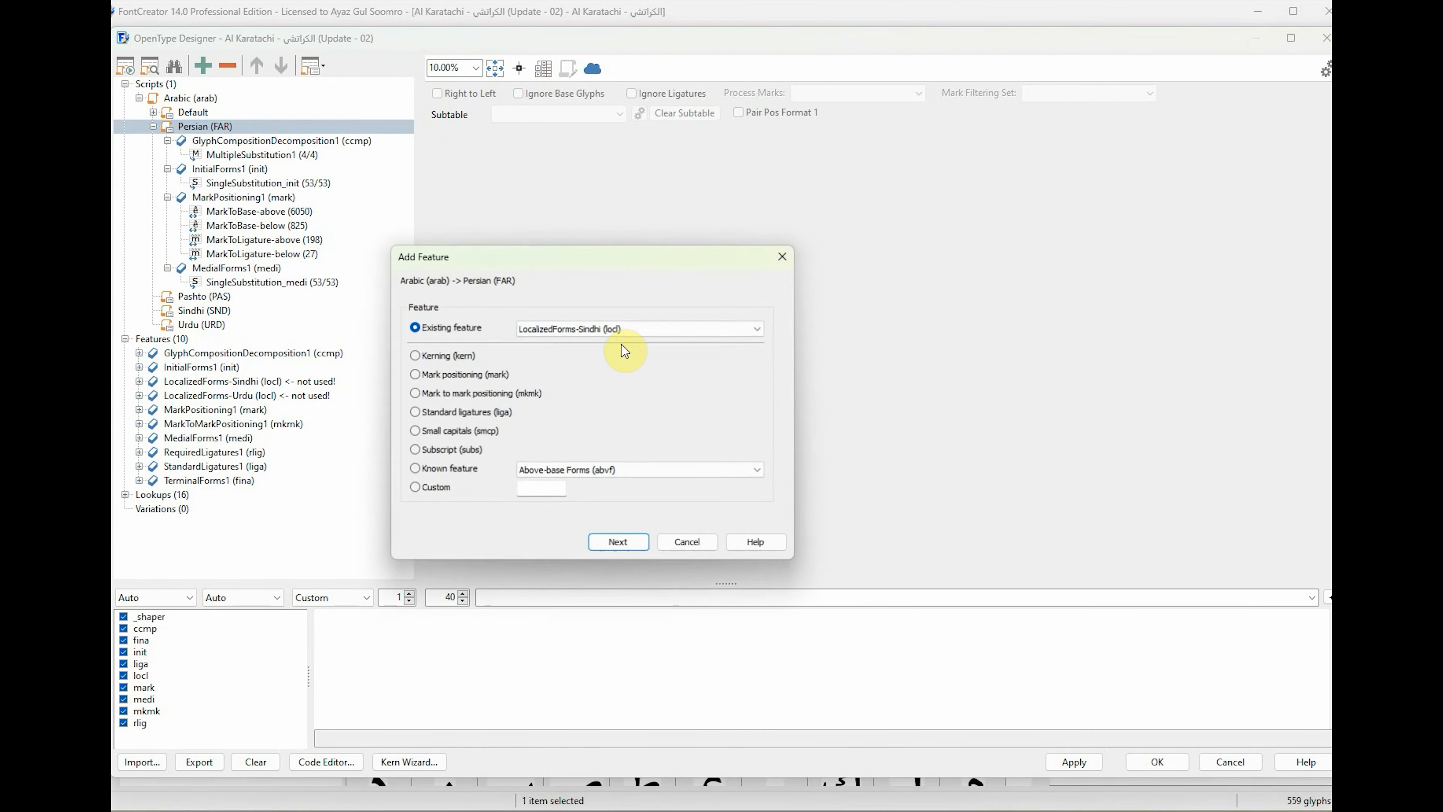
click(637, 328)
click(609, 376)
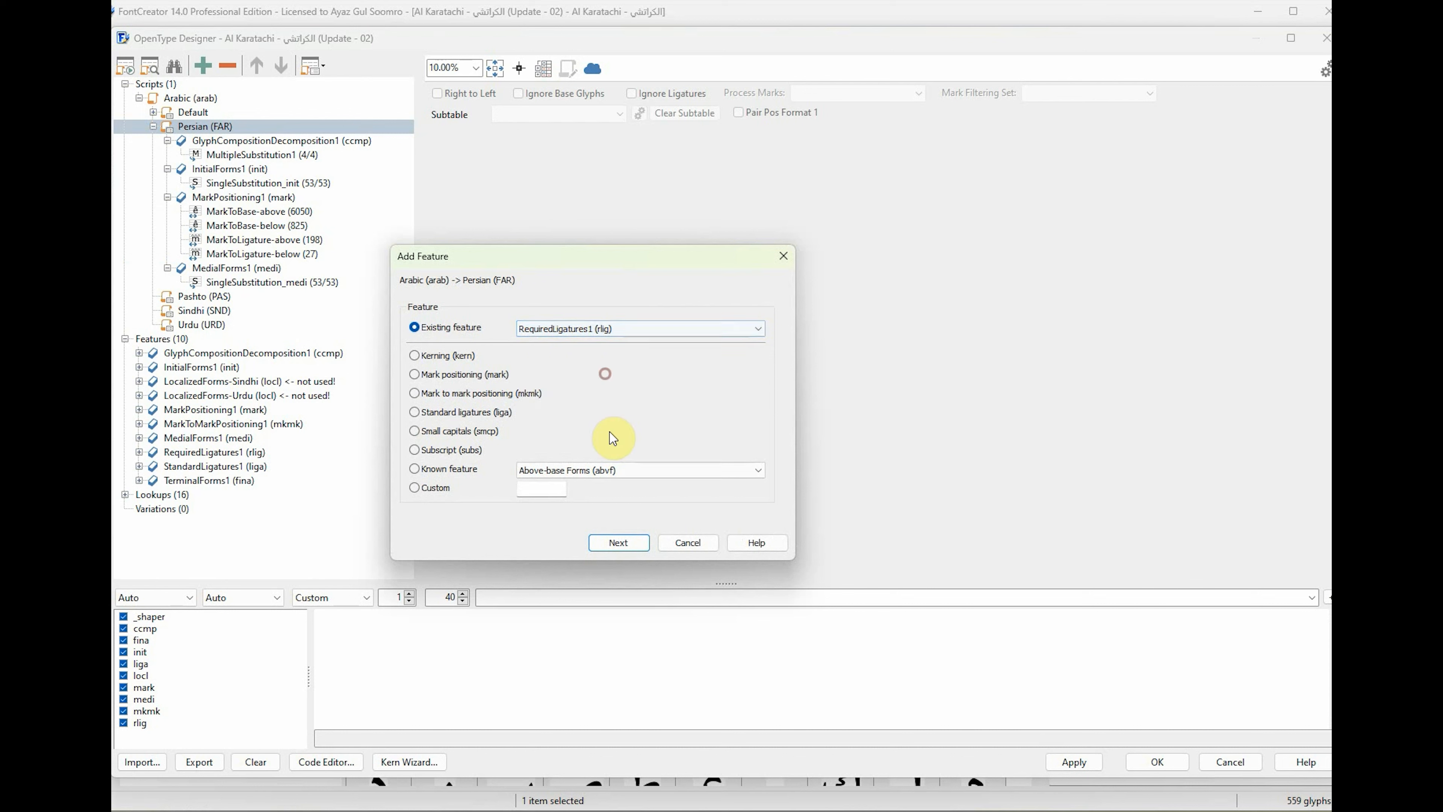
click(637, 545)
Add the existing feature MarkToMarkPositioning1 (mkmk) to the Arabic script's Persian language.
click(227, 129)
right_click(226, 128)
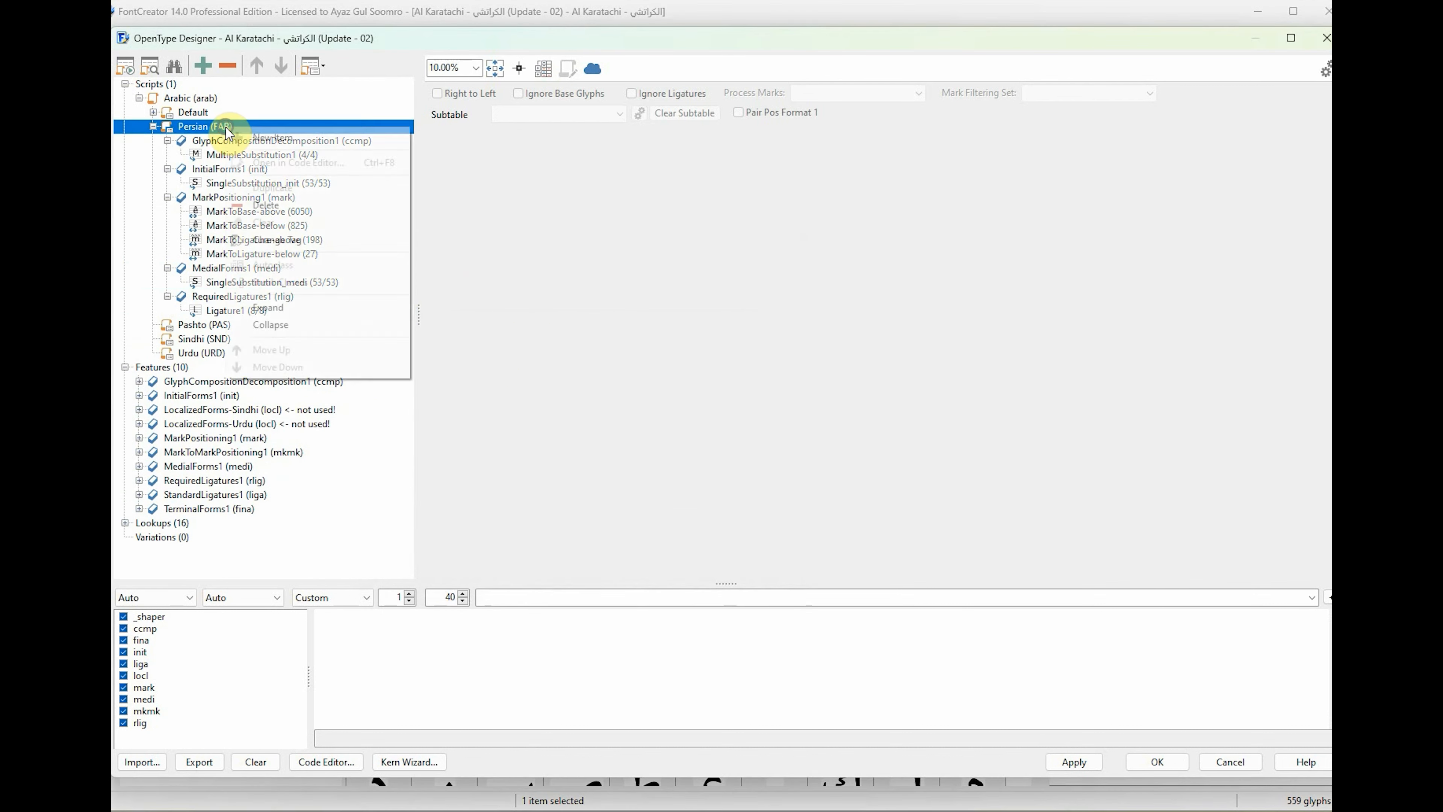
click(265, 142)
click(657, 323)
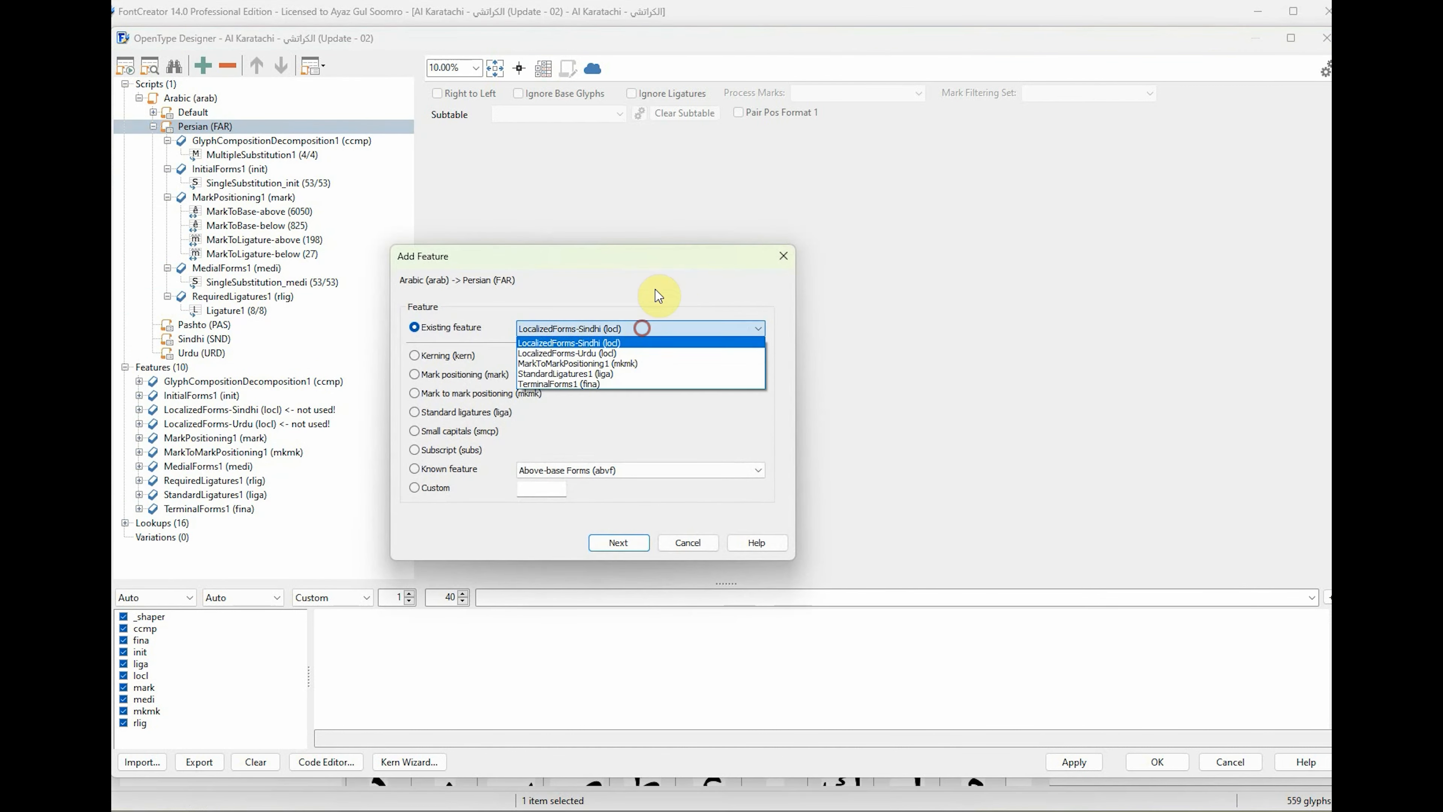
click(618, 377)
click(625, 544)
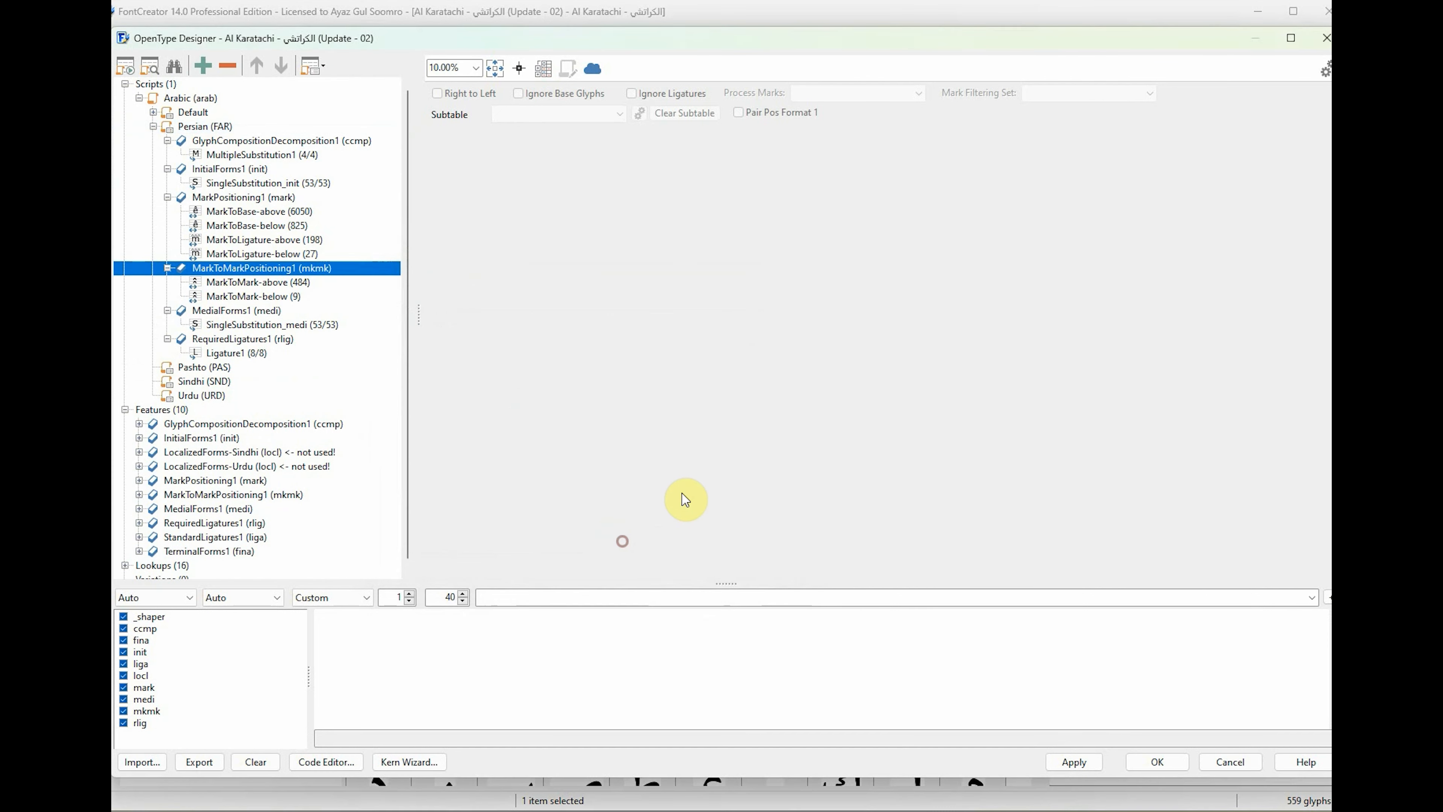
Add the existing feature StandardLigatures1 (liga) to the Arabic script's Persian language.
click(228, 128)
right_click(228, 130)
click(267, 136)
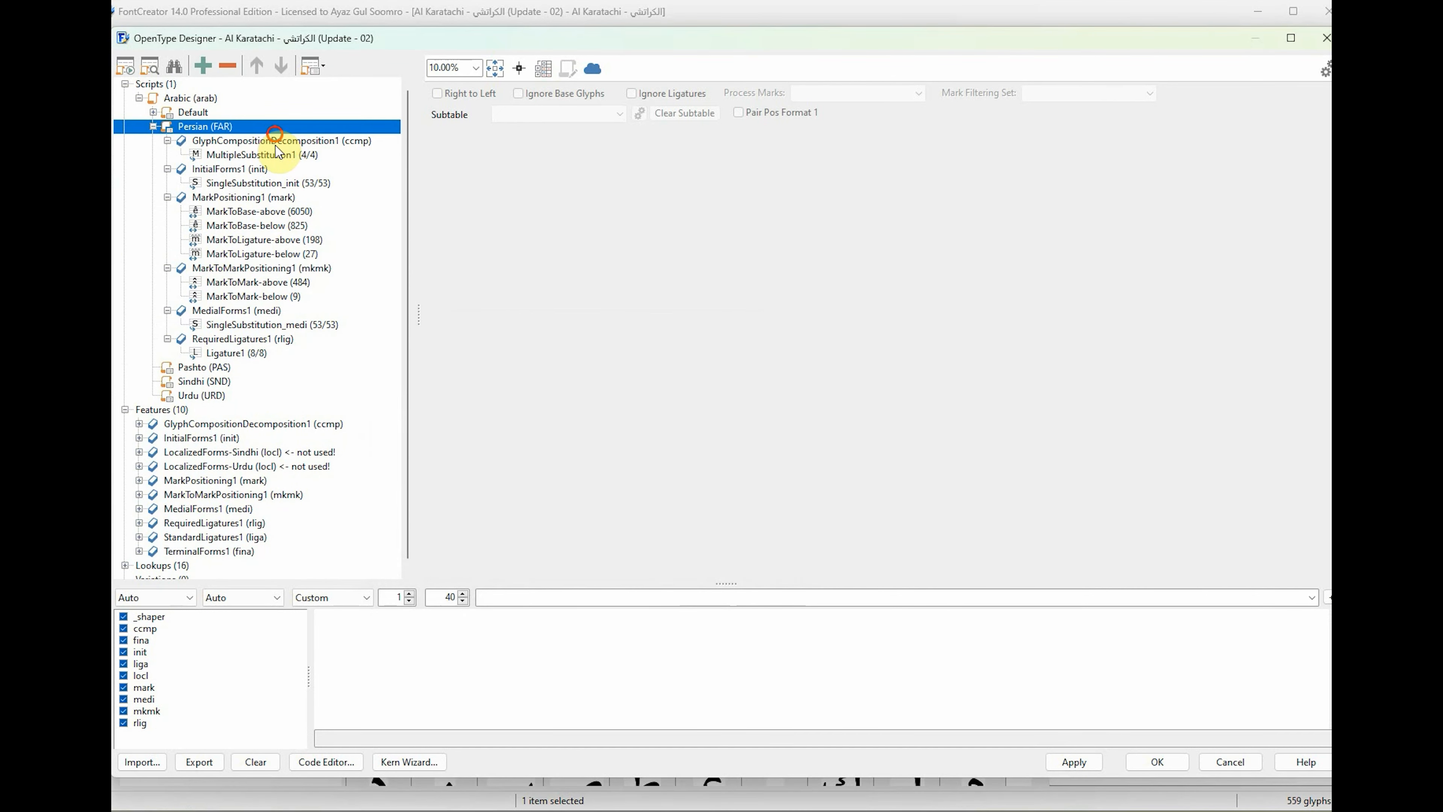
click(637, 329)
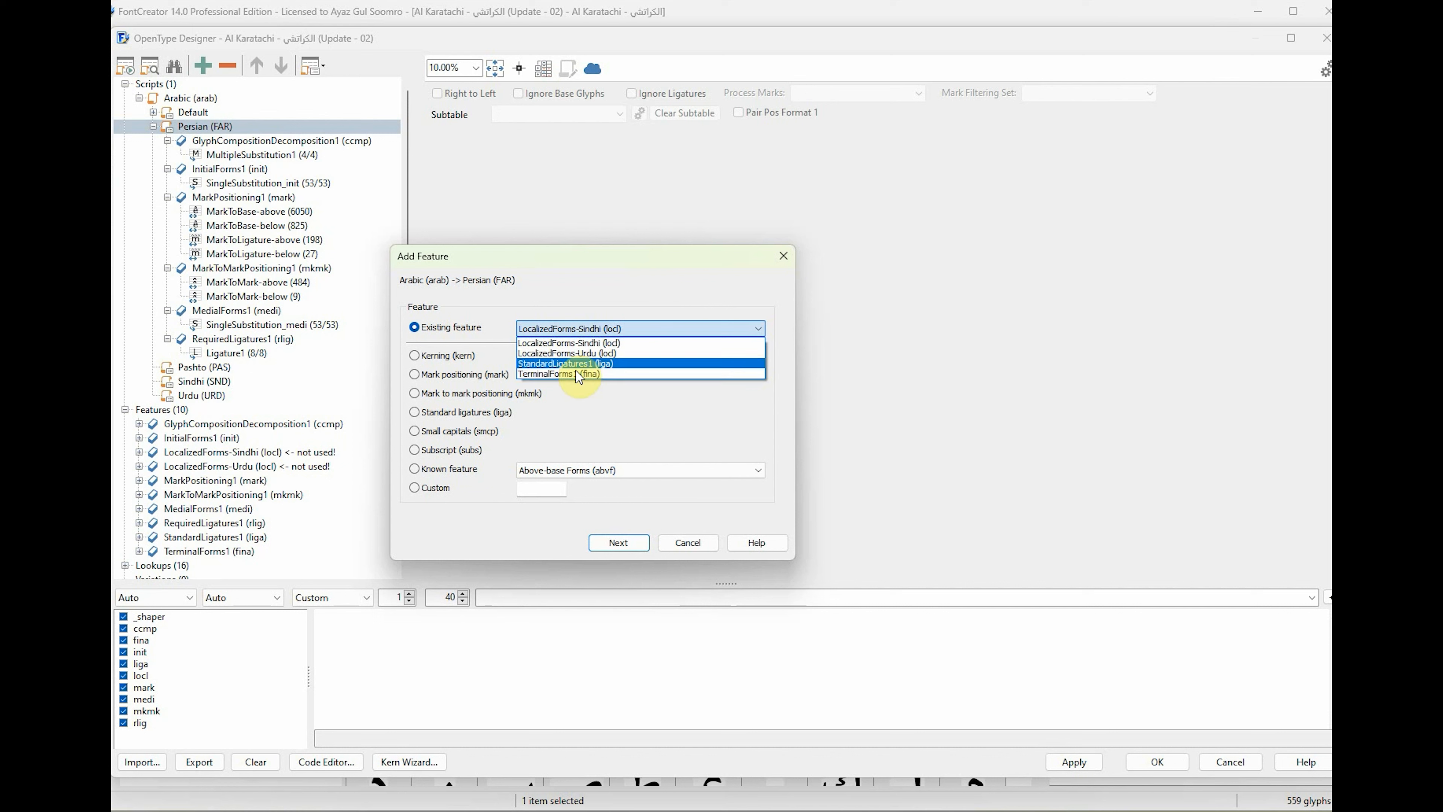
click(589, 364)
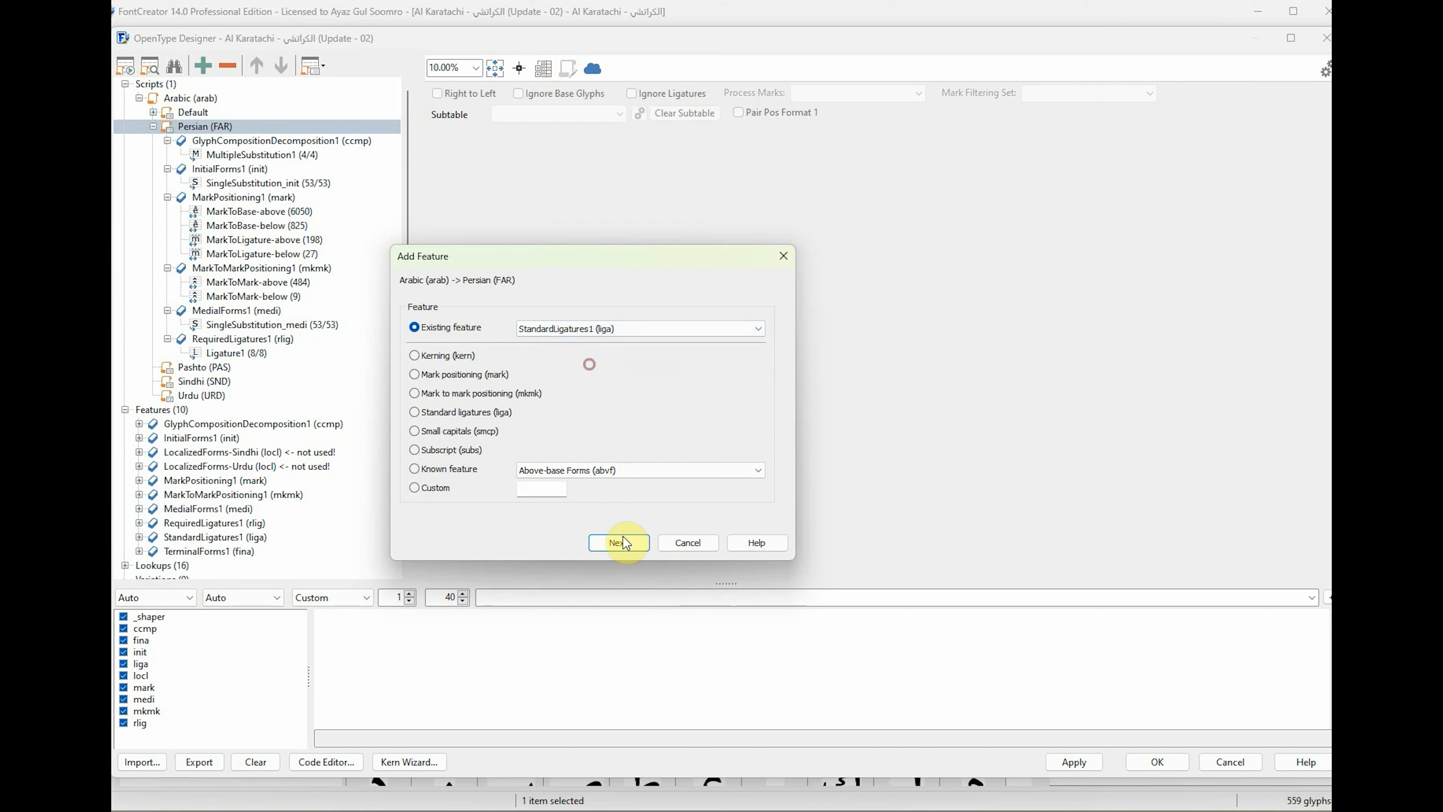
click(623, 543)
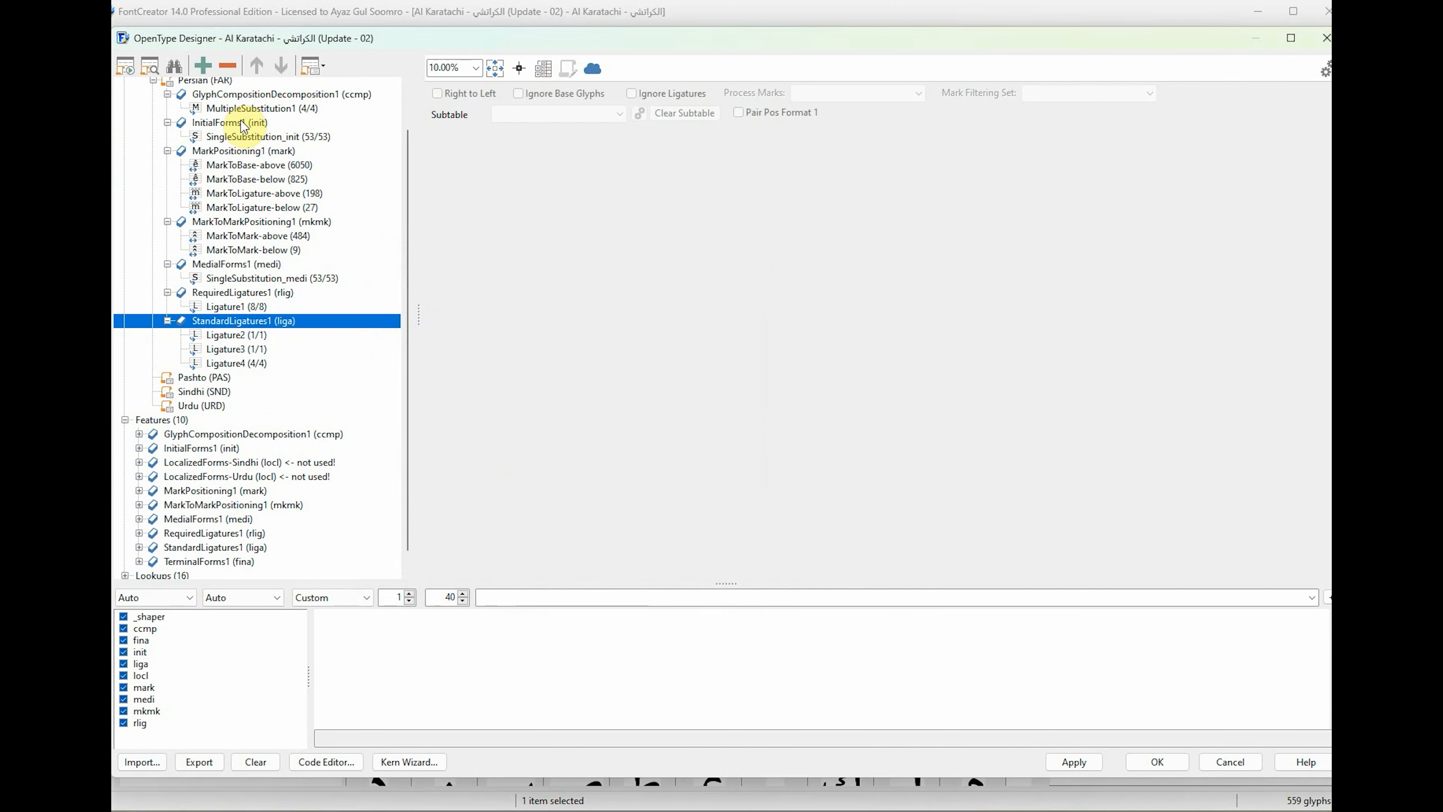
Add the existing feature TerminalForms1 (fina) to the Arabic script's Persian language and collapse the Persian branch.
scroll(222, 122, up, 1)
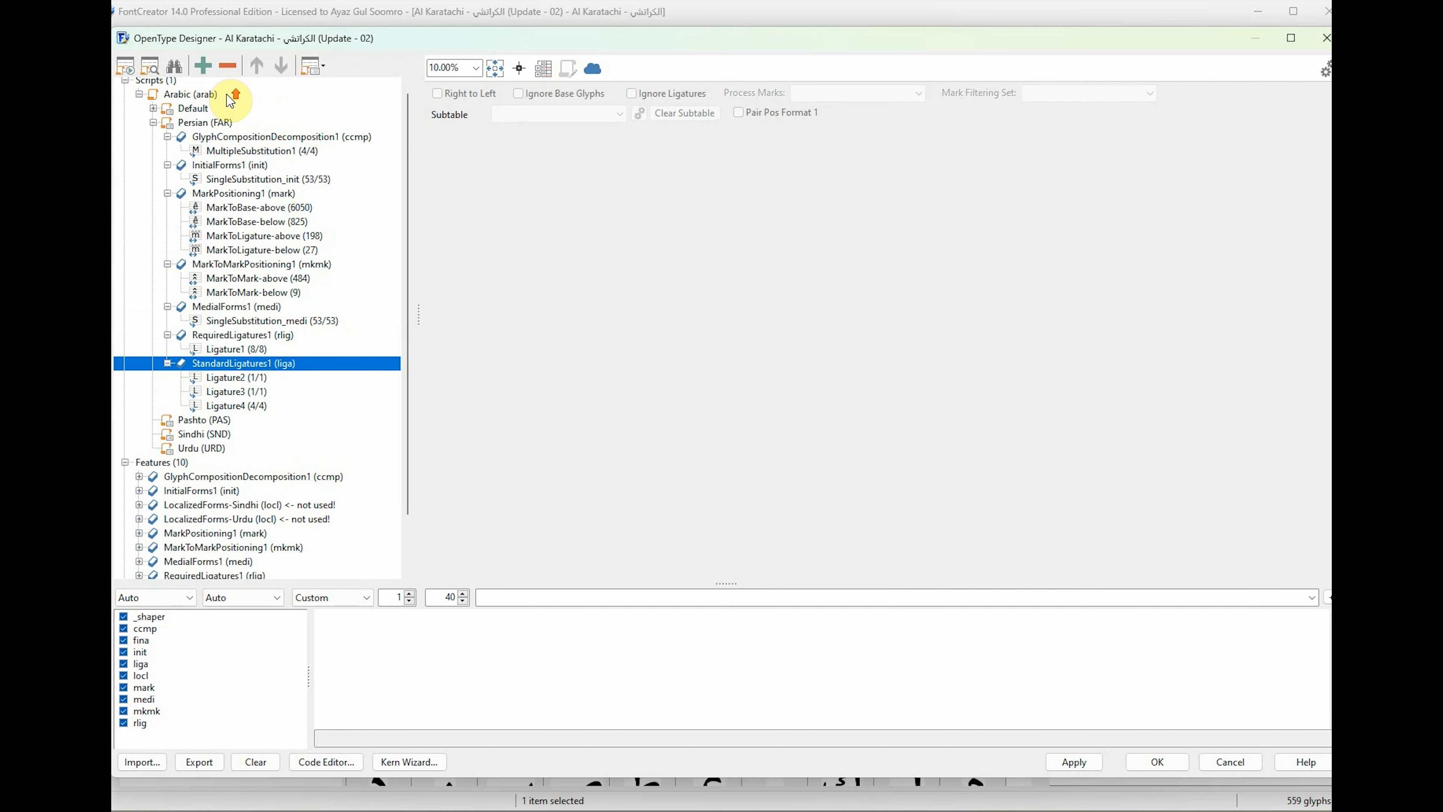
click(218, 121)
right_click(219, 121)
click(253, 129)
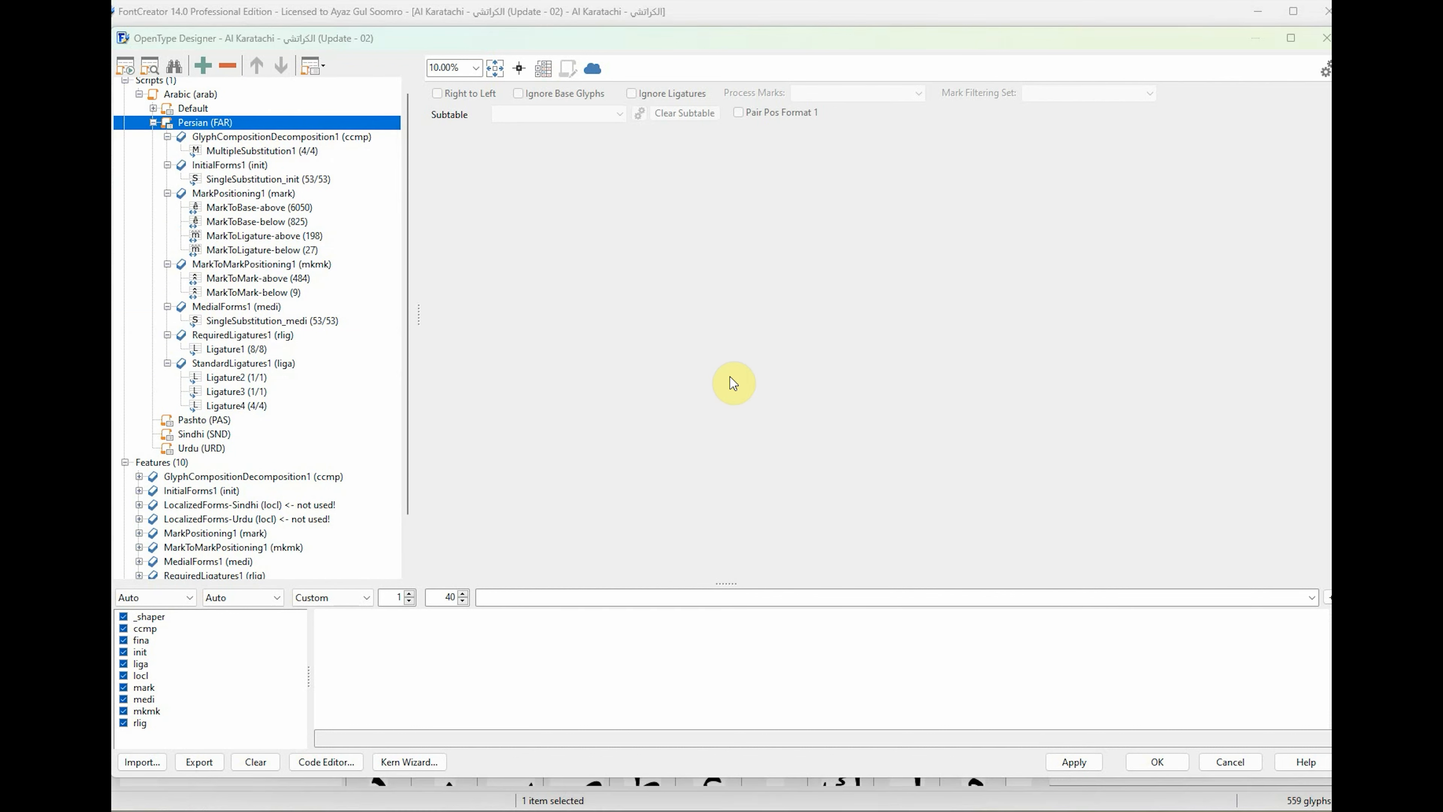
click(645, 329)
click(589, 362)
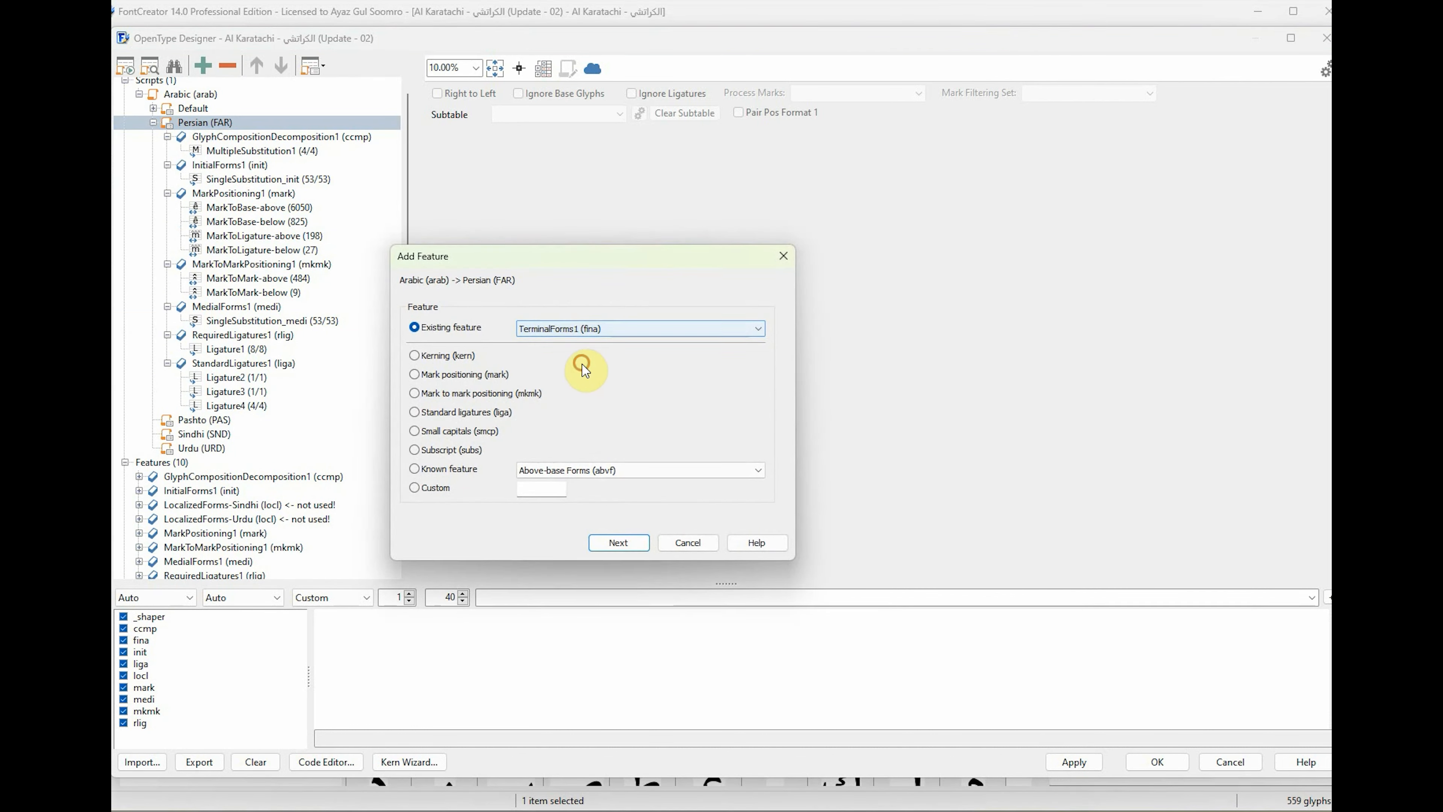
click(633, 551)
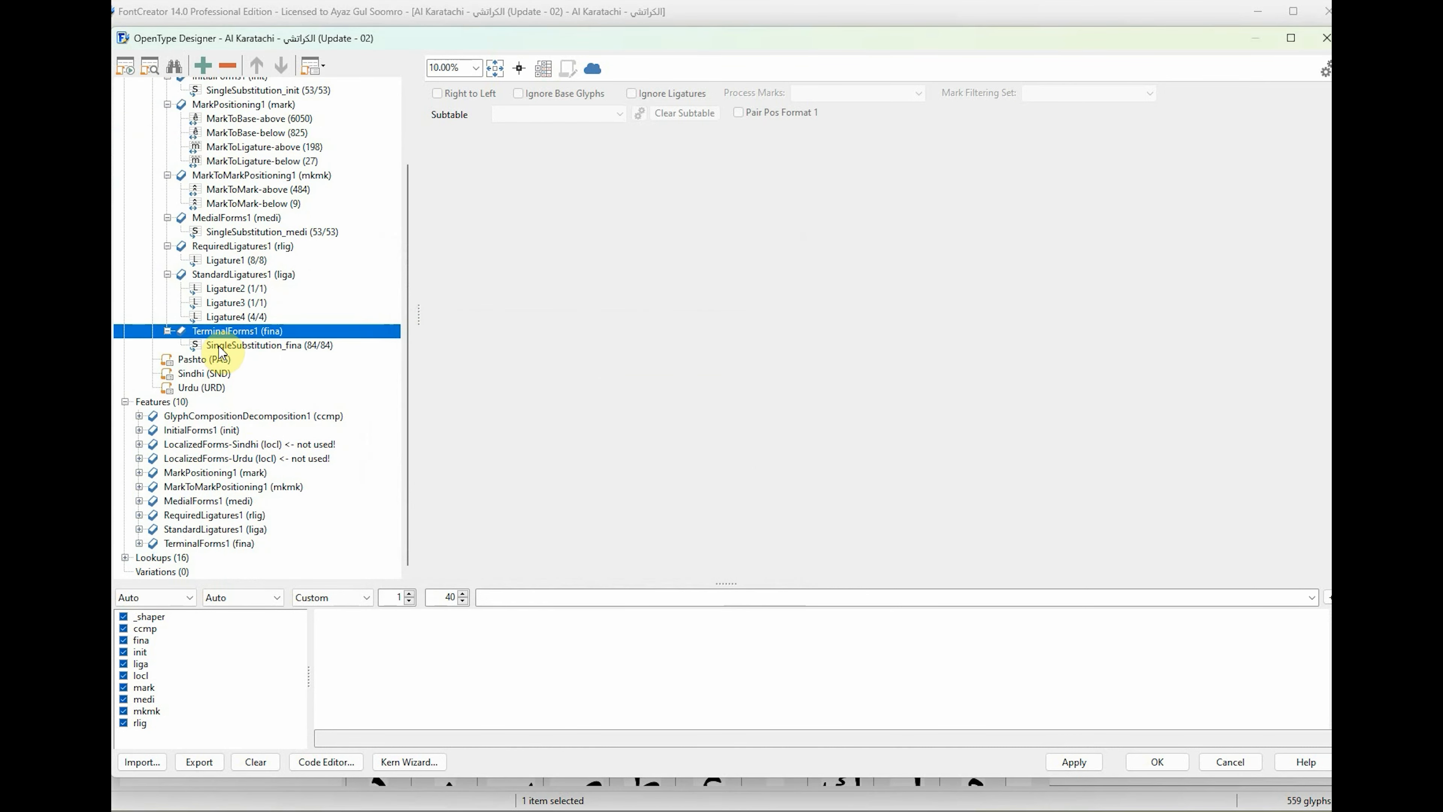
scroll(226, 290, up, 1)
scroll(161, 108, up, 1)
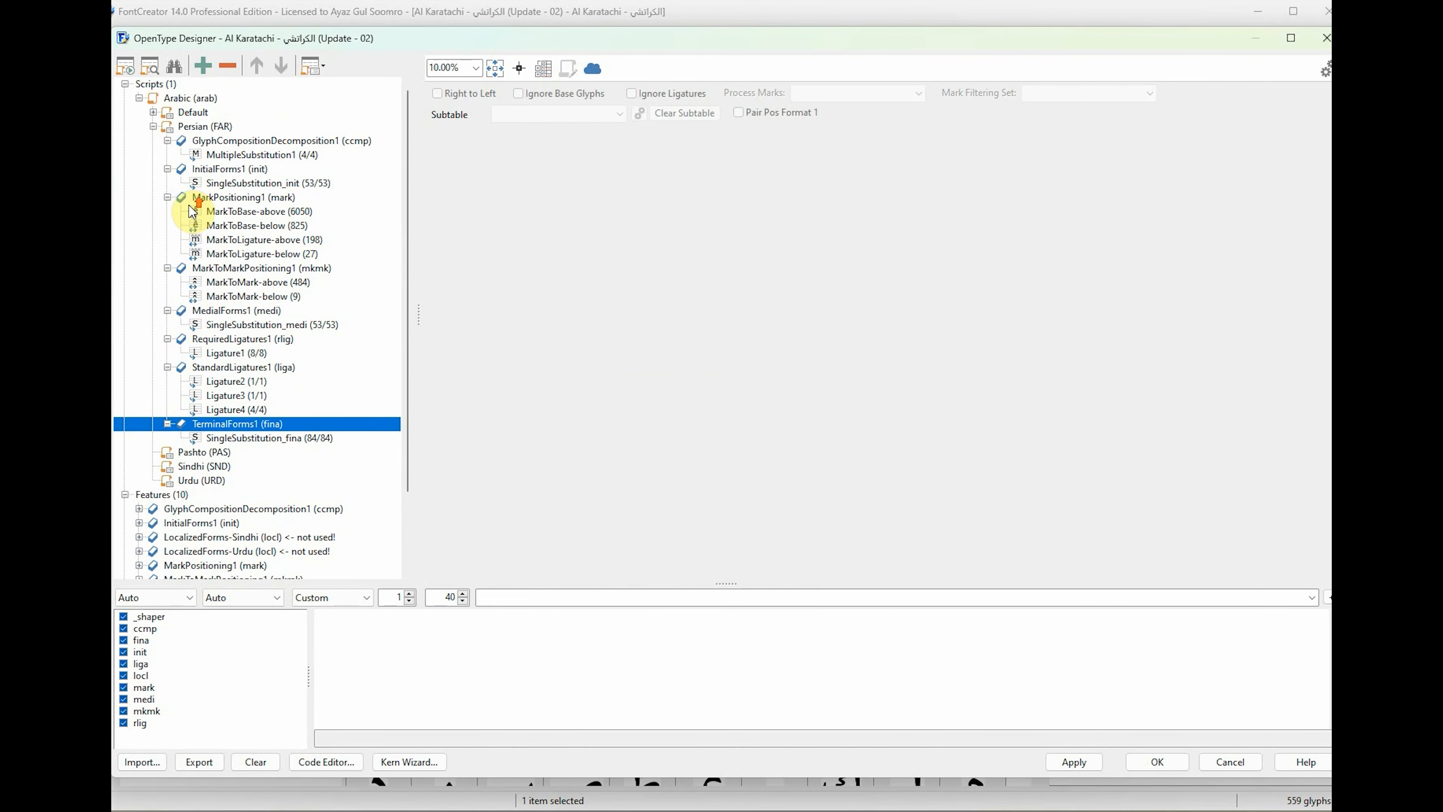
click(153, 127)
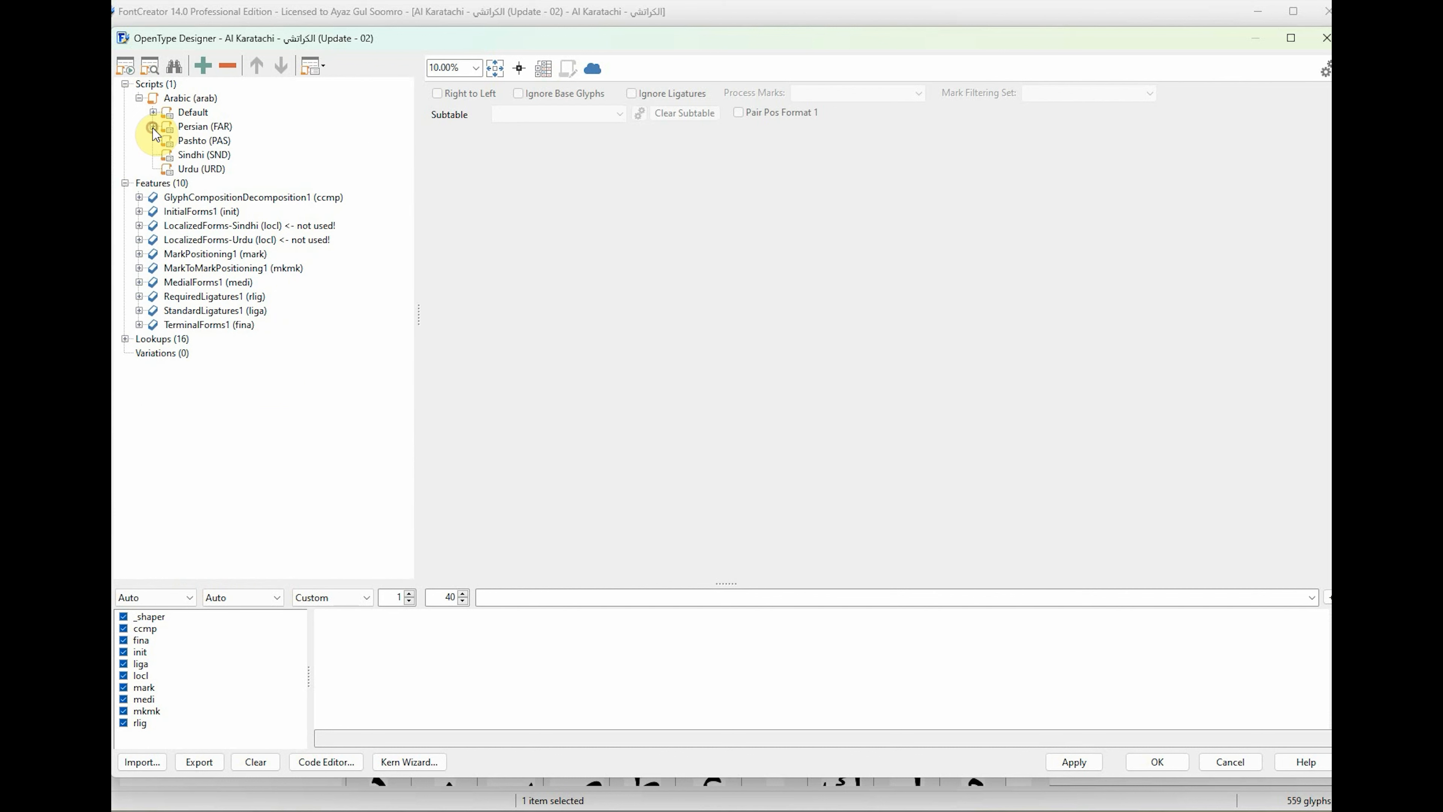
click(196, 142)
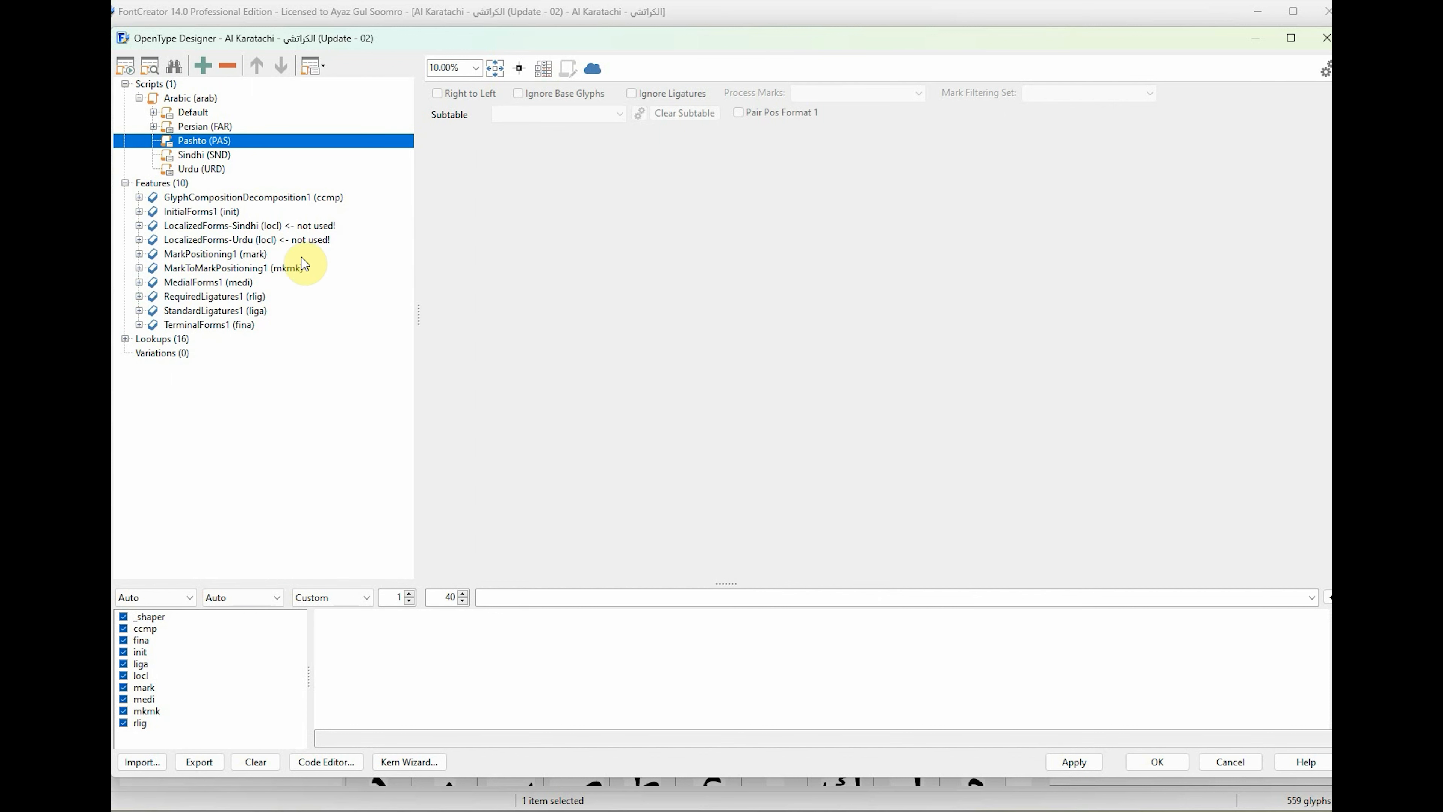
click(268, 240)
click(278, 226)
click(275, 240)
click(273, 226)
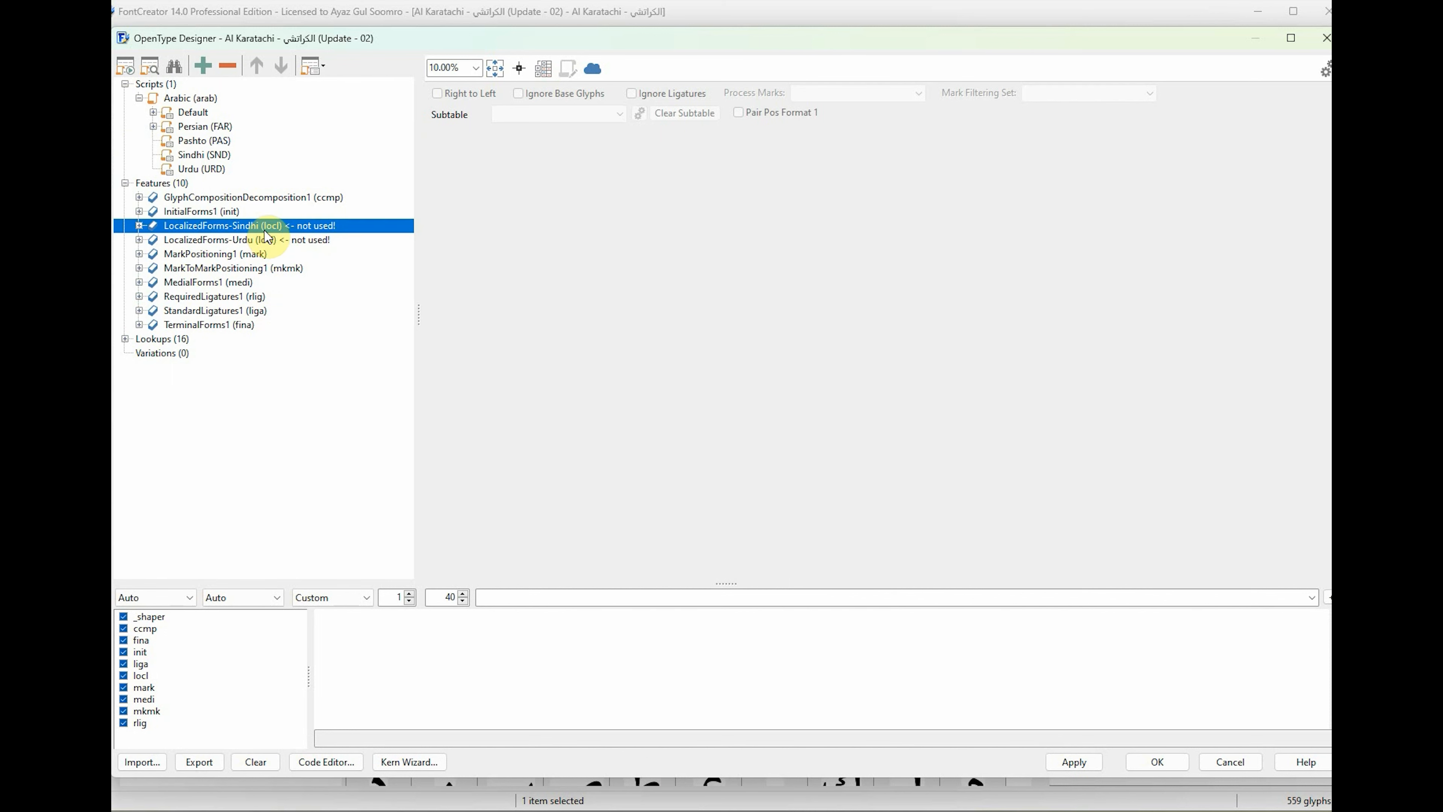
click(231, 241)
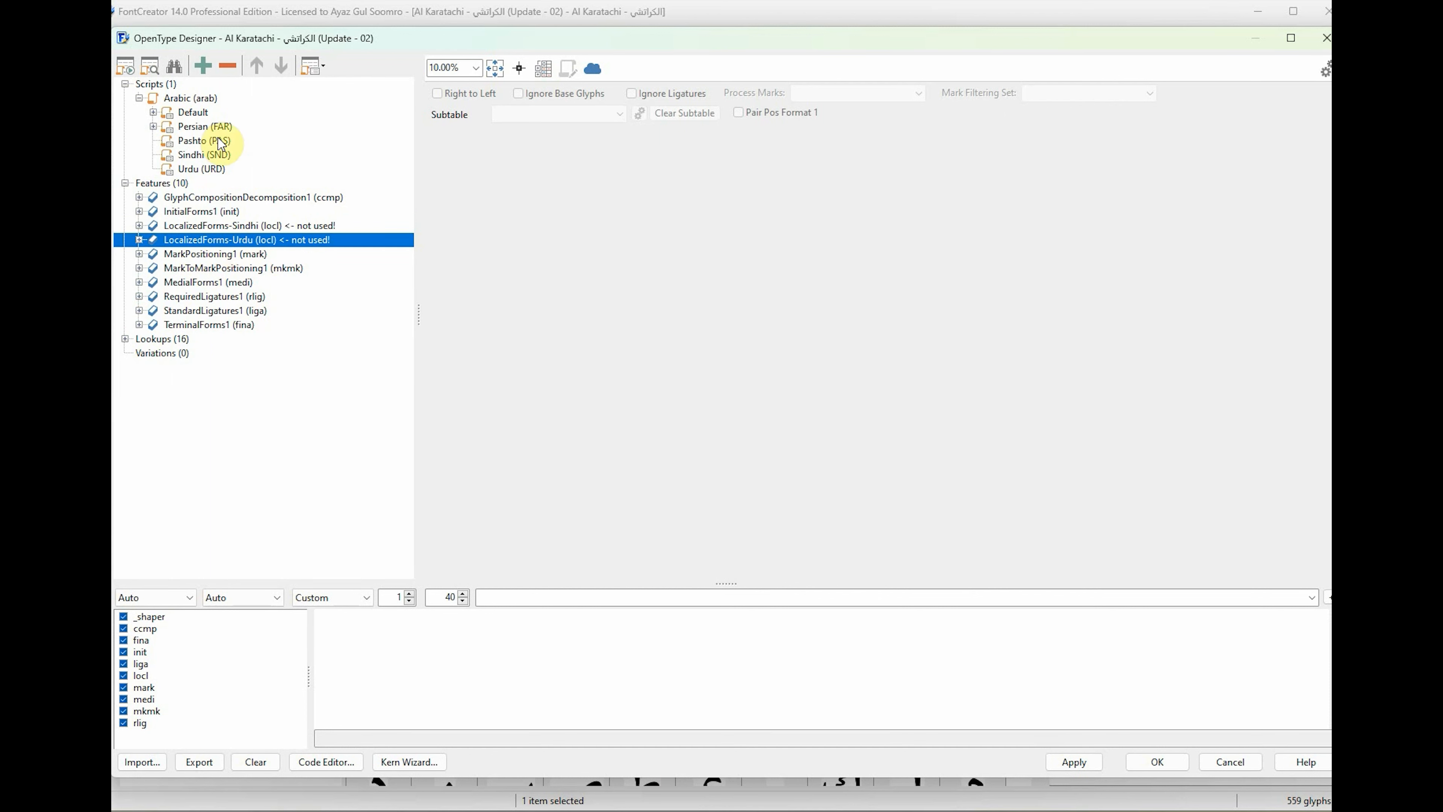
Add the existing feature GlyphCompositionDecomposition1 (ccmp) to the Arabic script's Sindhi language.
click(204, 156)
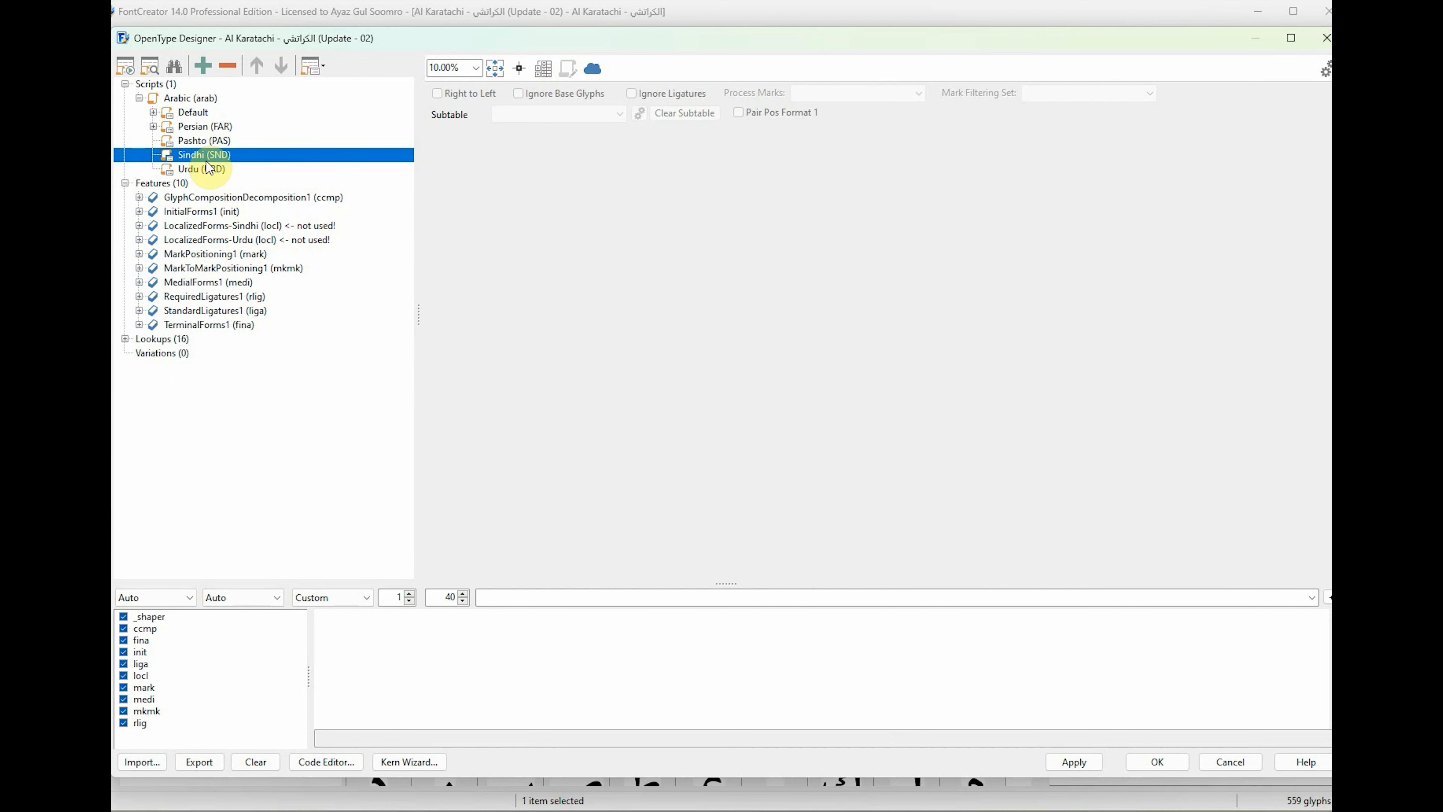
right_click(205, 155)
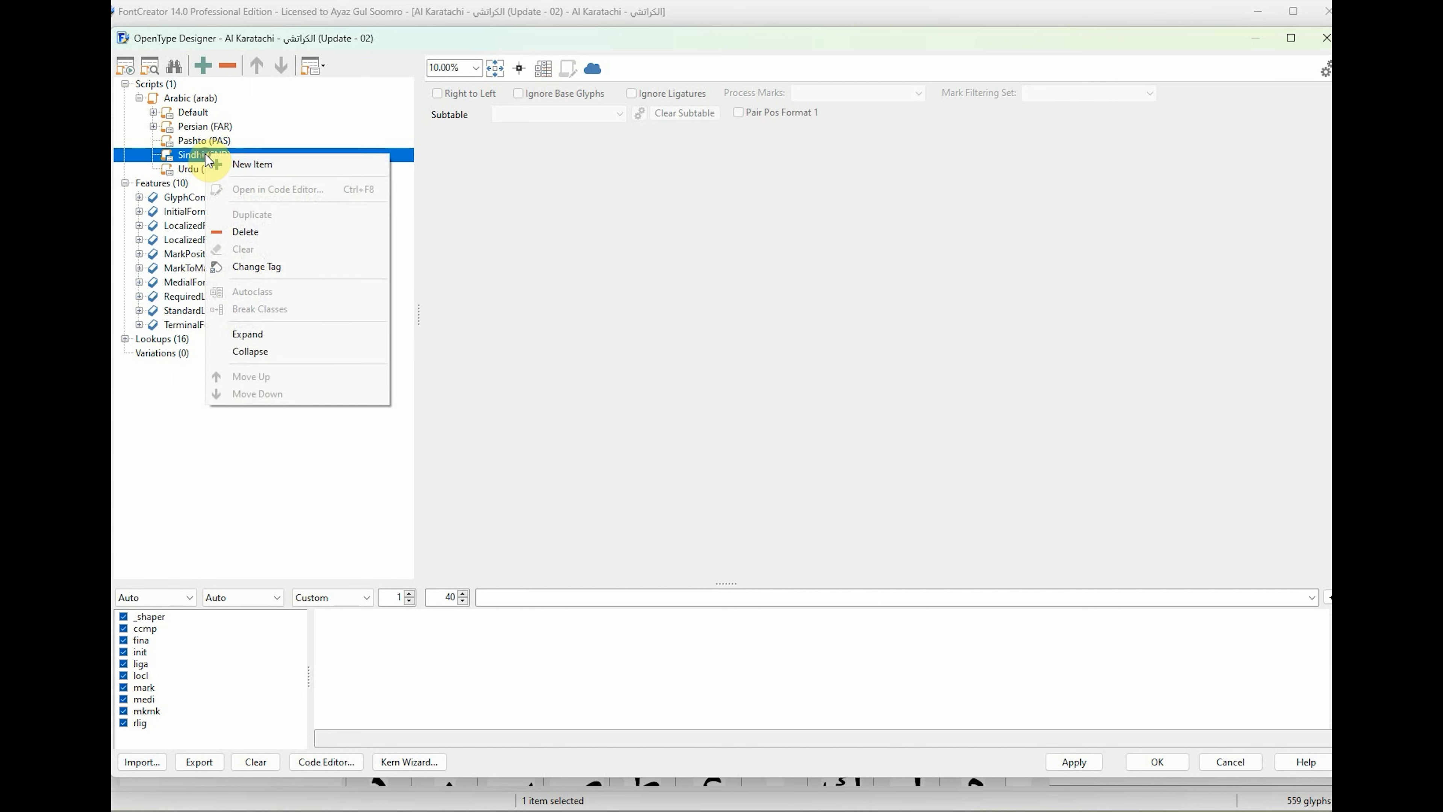
click(267, 165)
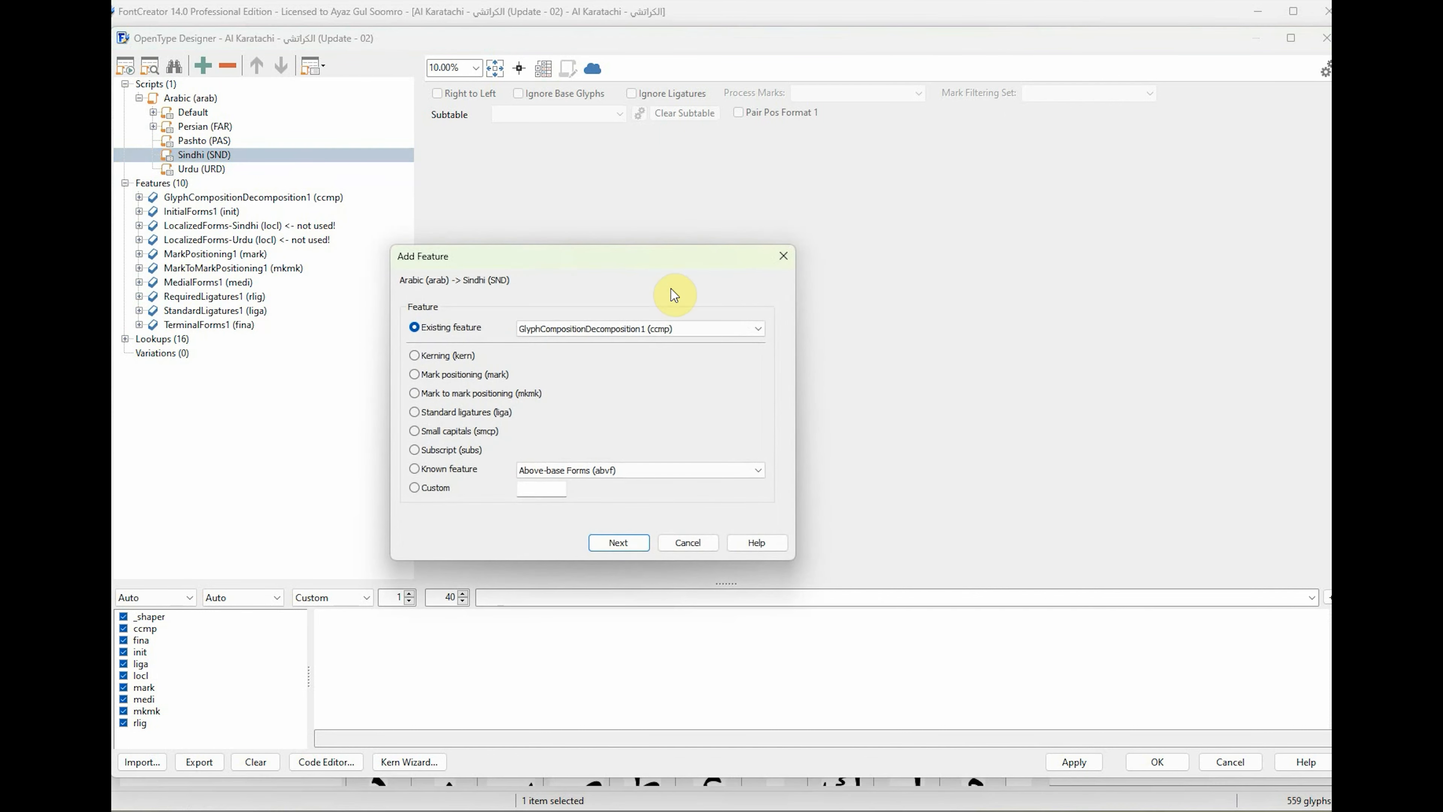
click(678, 328)
click(646, 328)
click(636, 329)
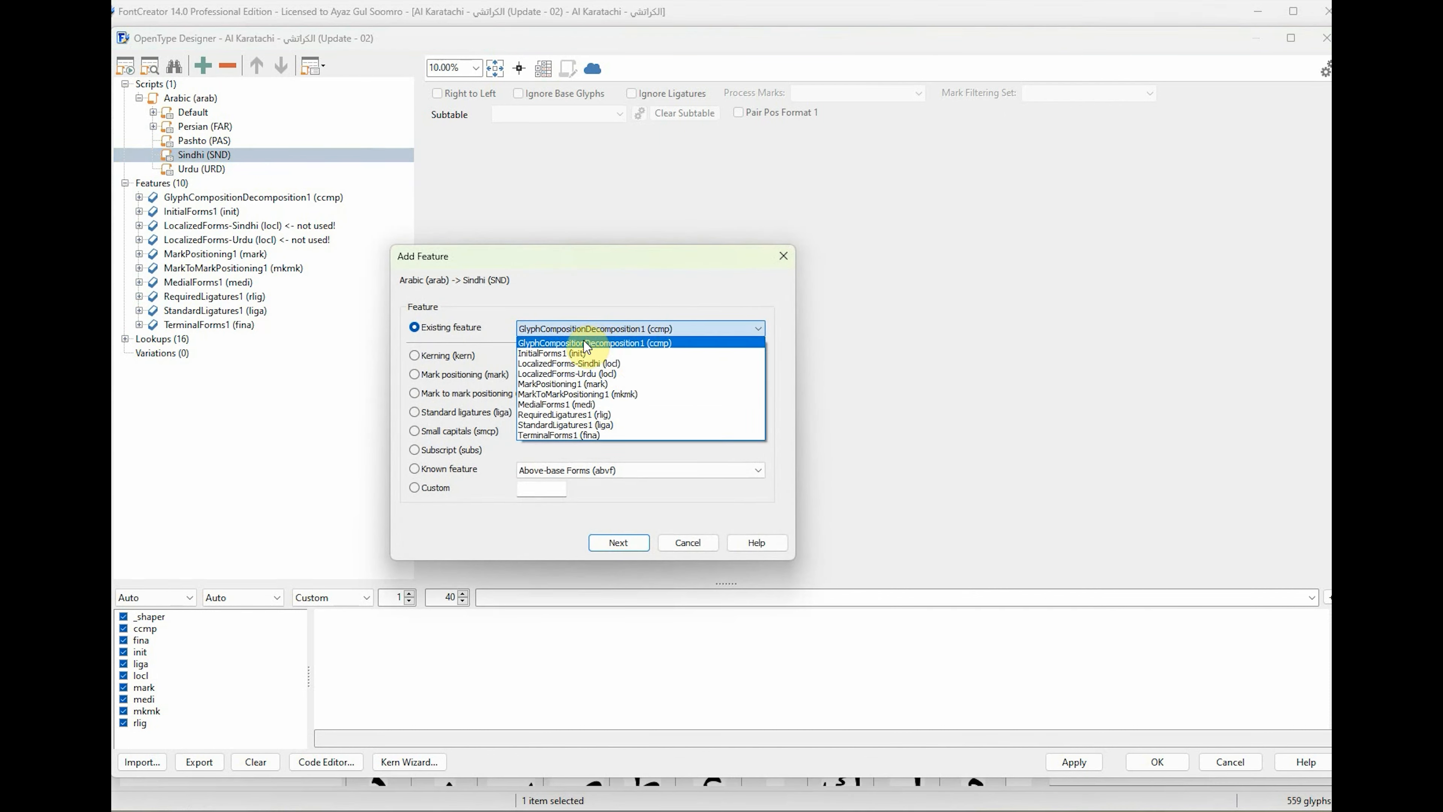
click(586, 338)
click(625, 543)
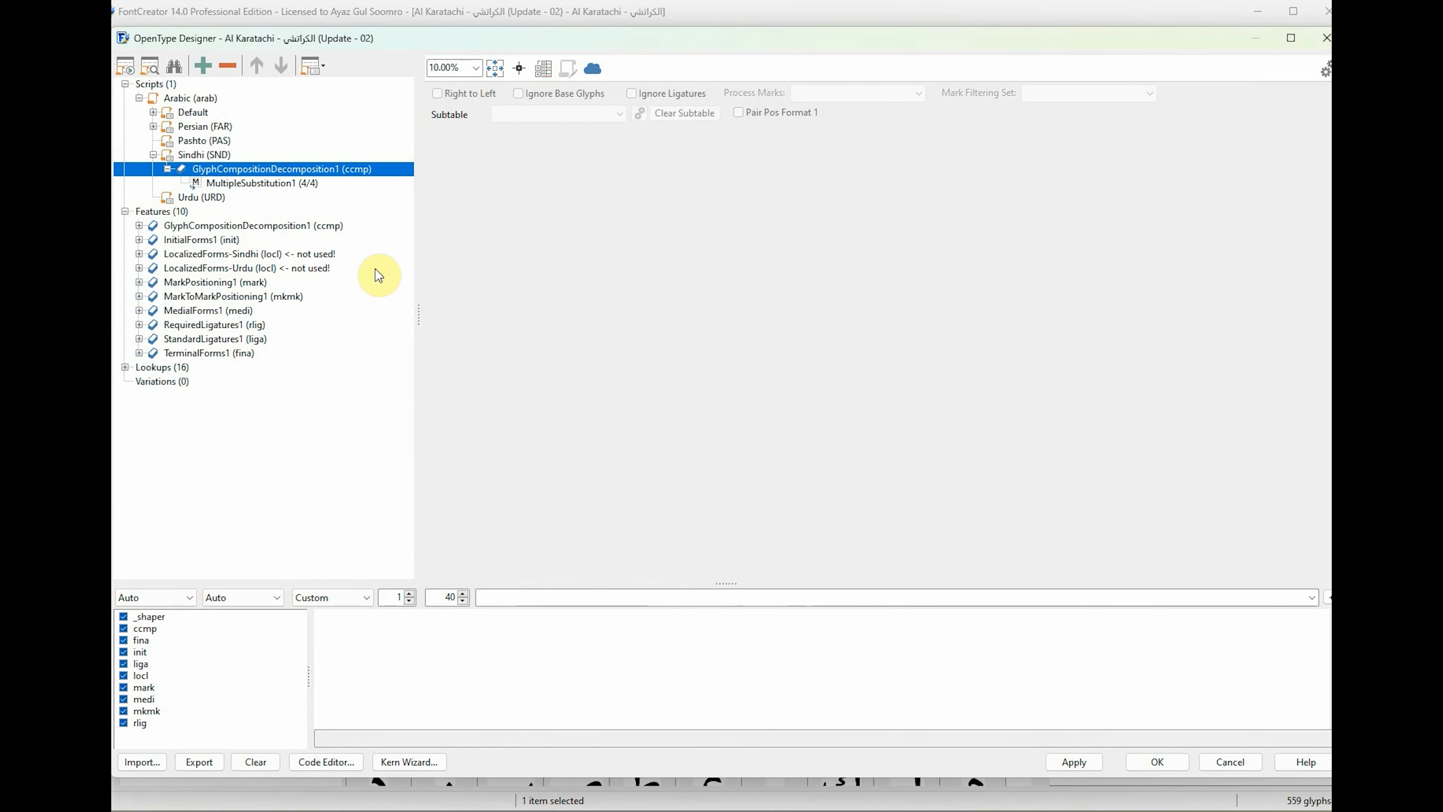
Add the existing feature InitialForms1 (init) to the Arabic script's Sindhi language.
right_click(215, 156)
click(238, 164)
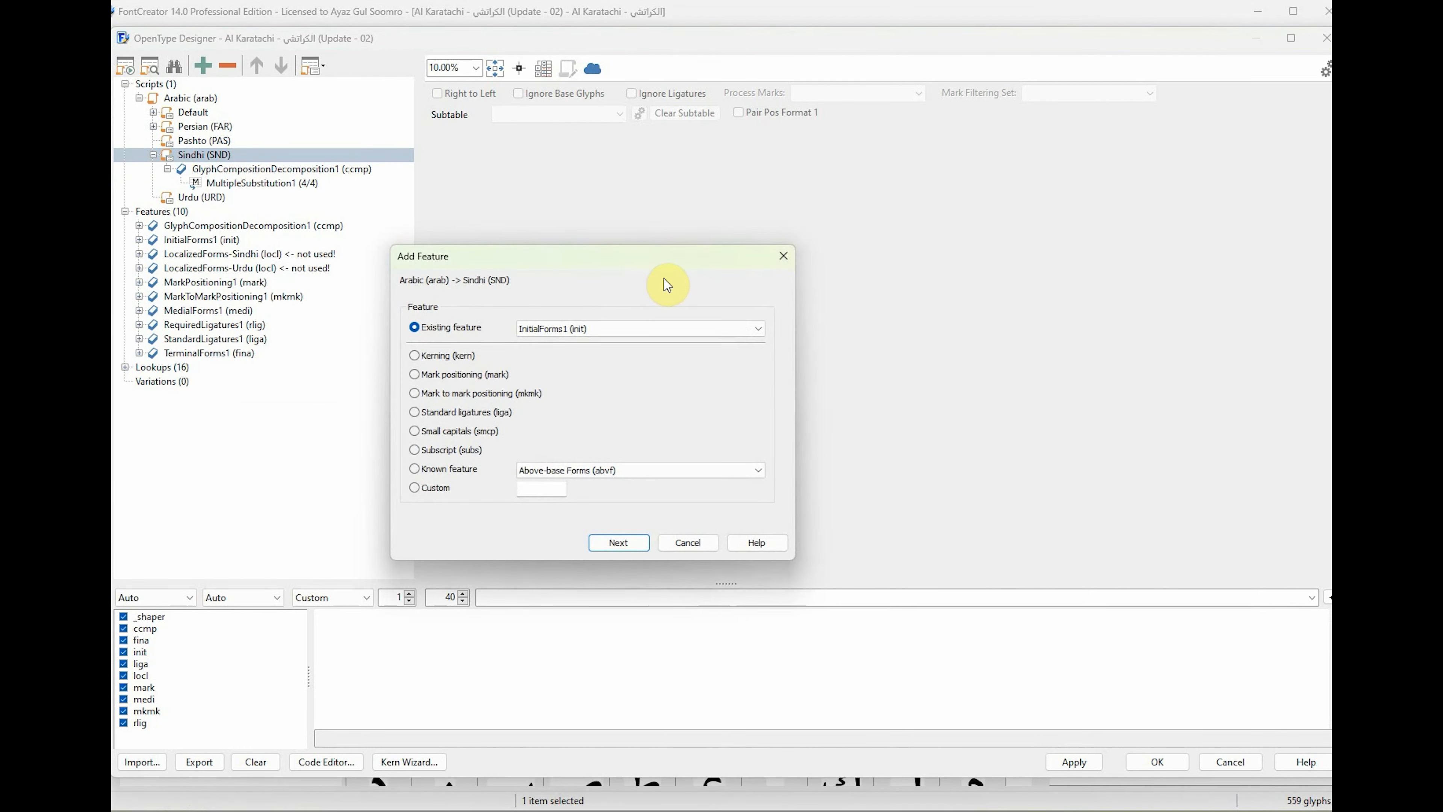
click(606, 327)
click(591, 346)
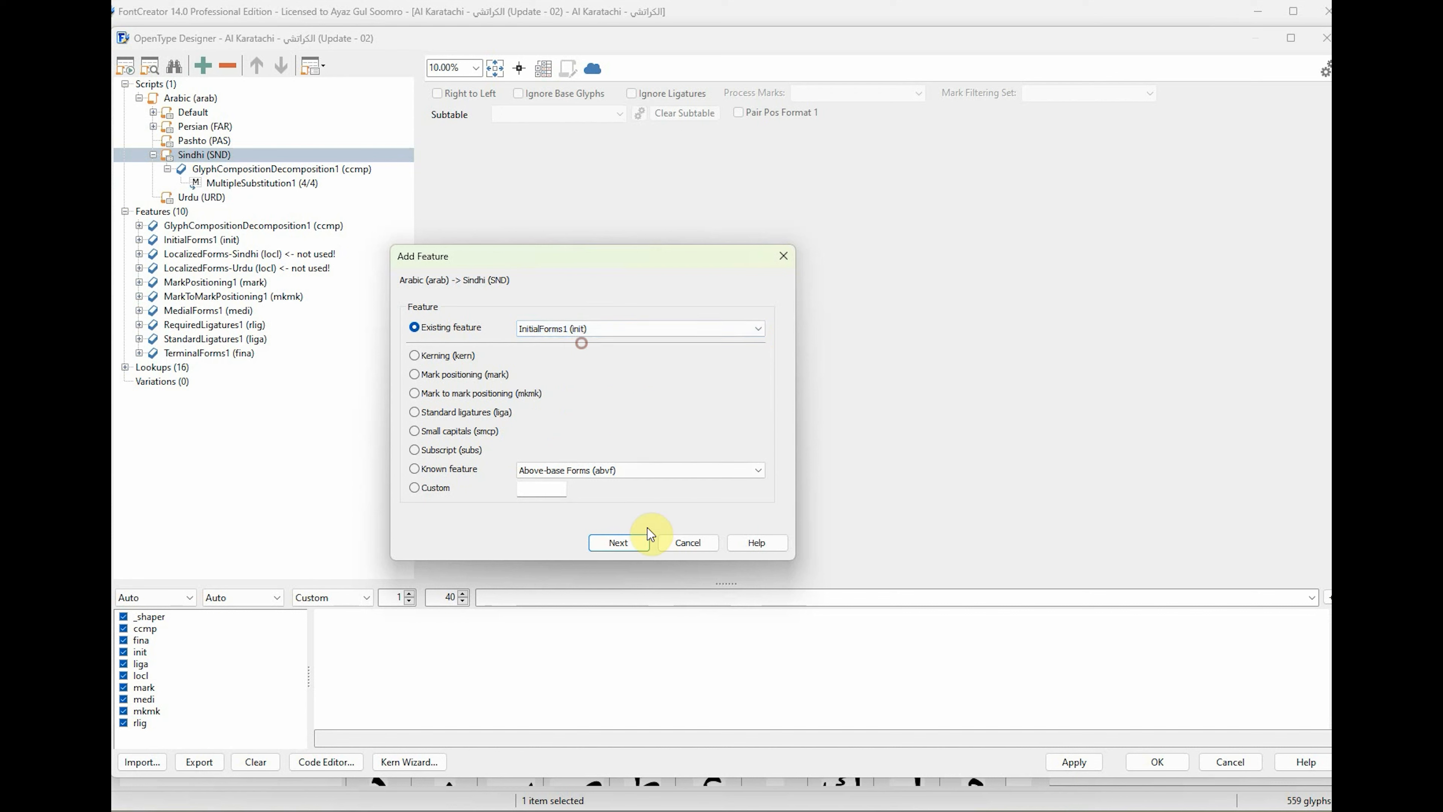
click(625, 542)
Add the existing feature LocalizedForms-Sindhi (locl) to the Arabic script's Sindhi language.
click(239, 154)
right_click(239, 154)
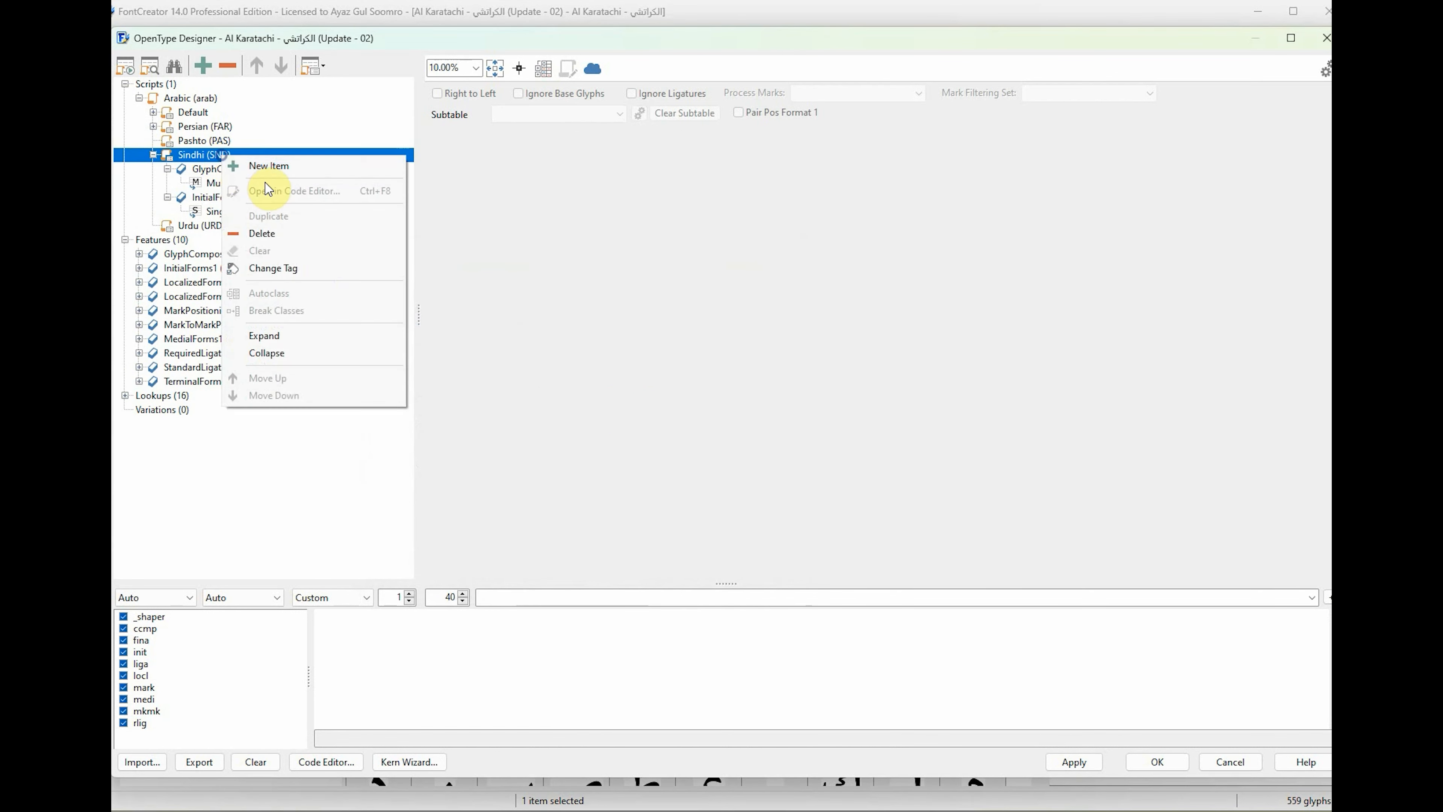
click(270, 165)
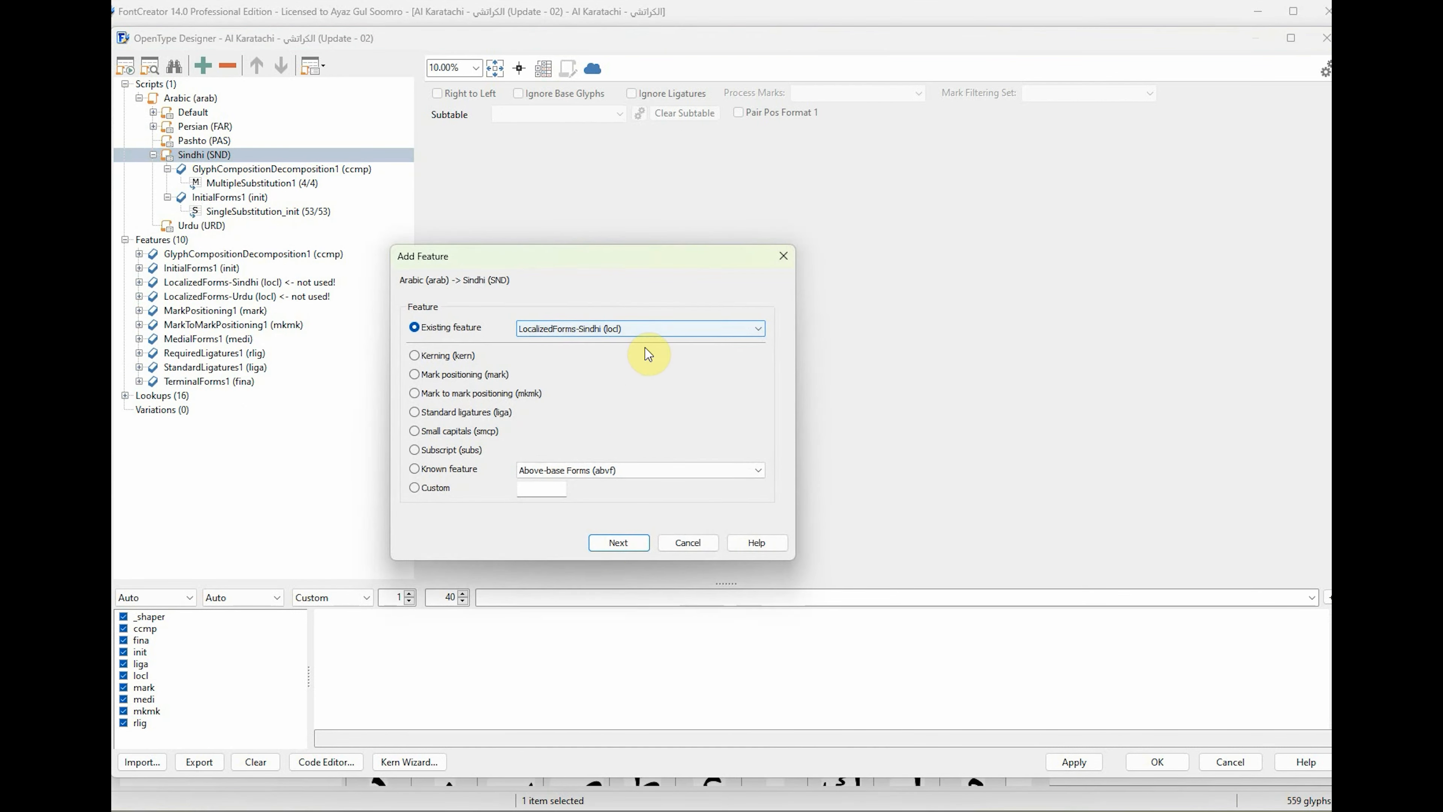
click(626, 544)
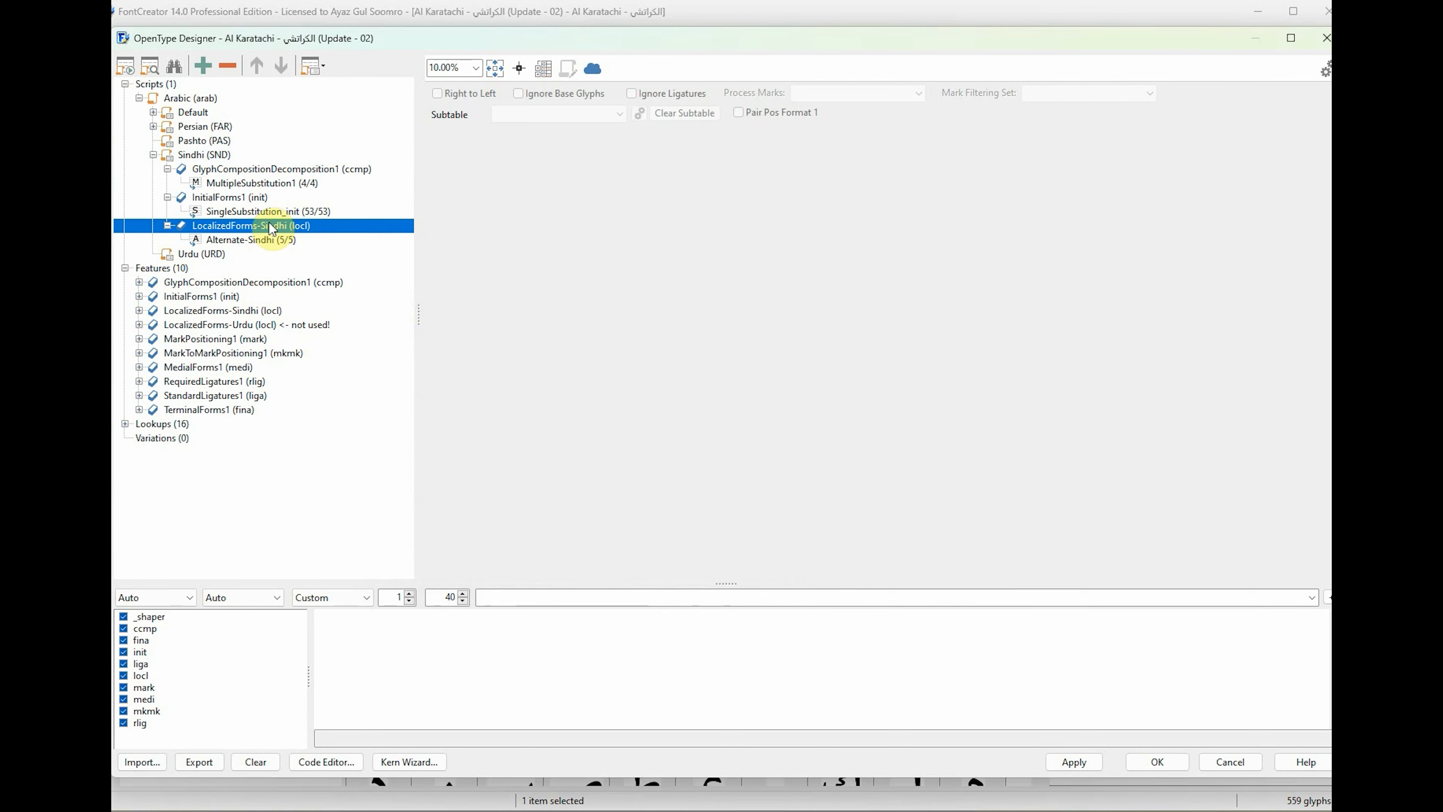
Add the existing feature MarkPositioning1 (mark) to the Arabic script's Sindhi language.
click(215, 154)
right_click(216, 154)
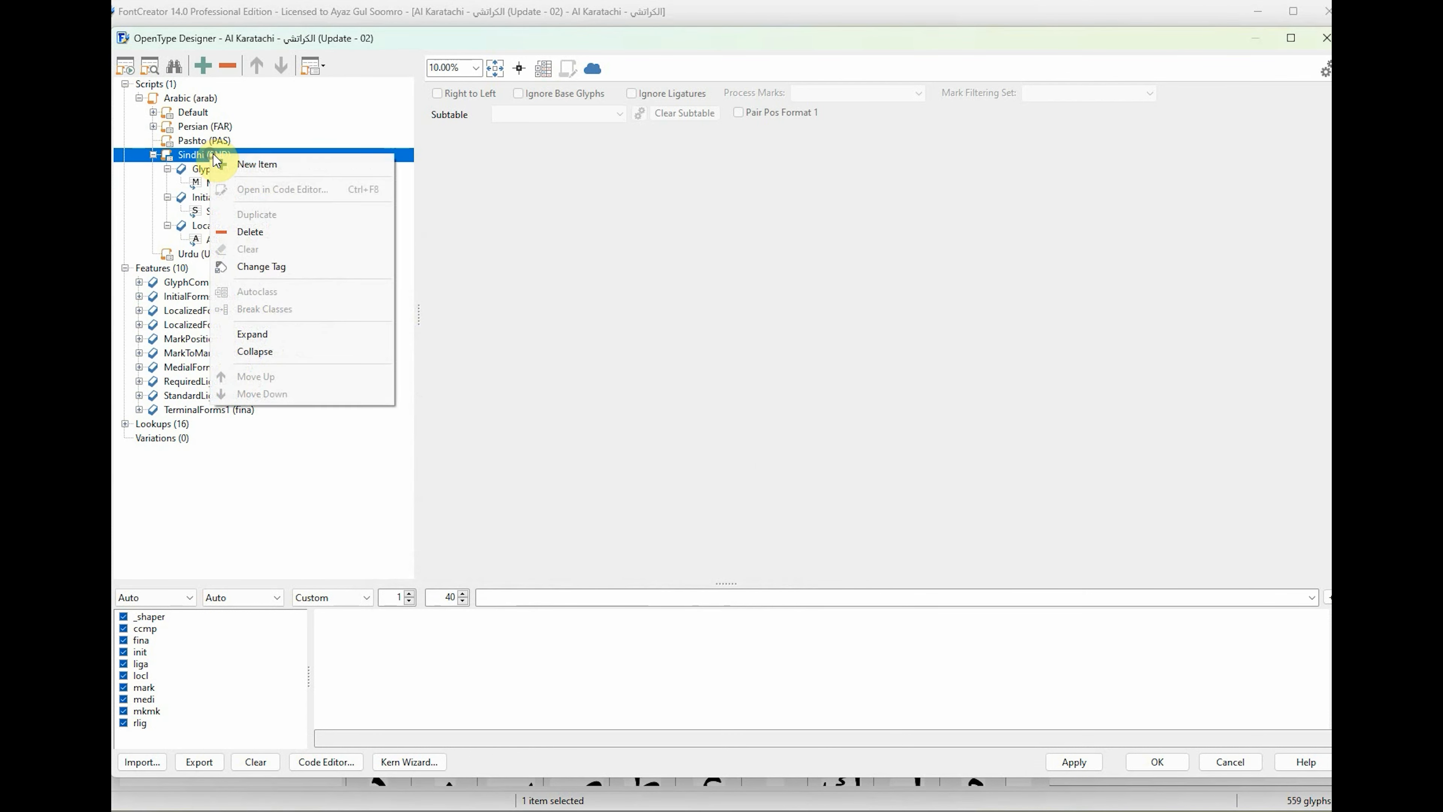
click(261, 163)
click(630, 328)
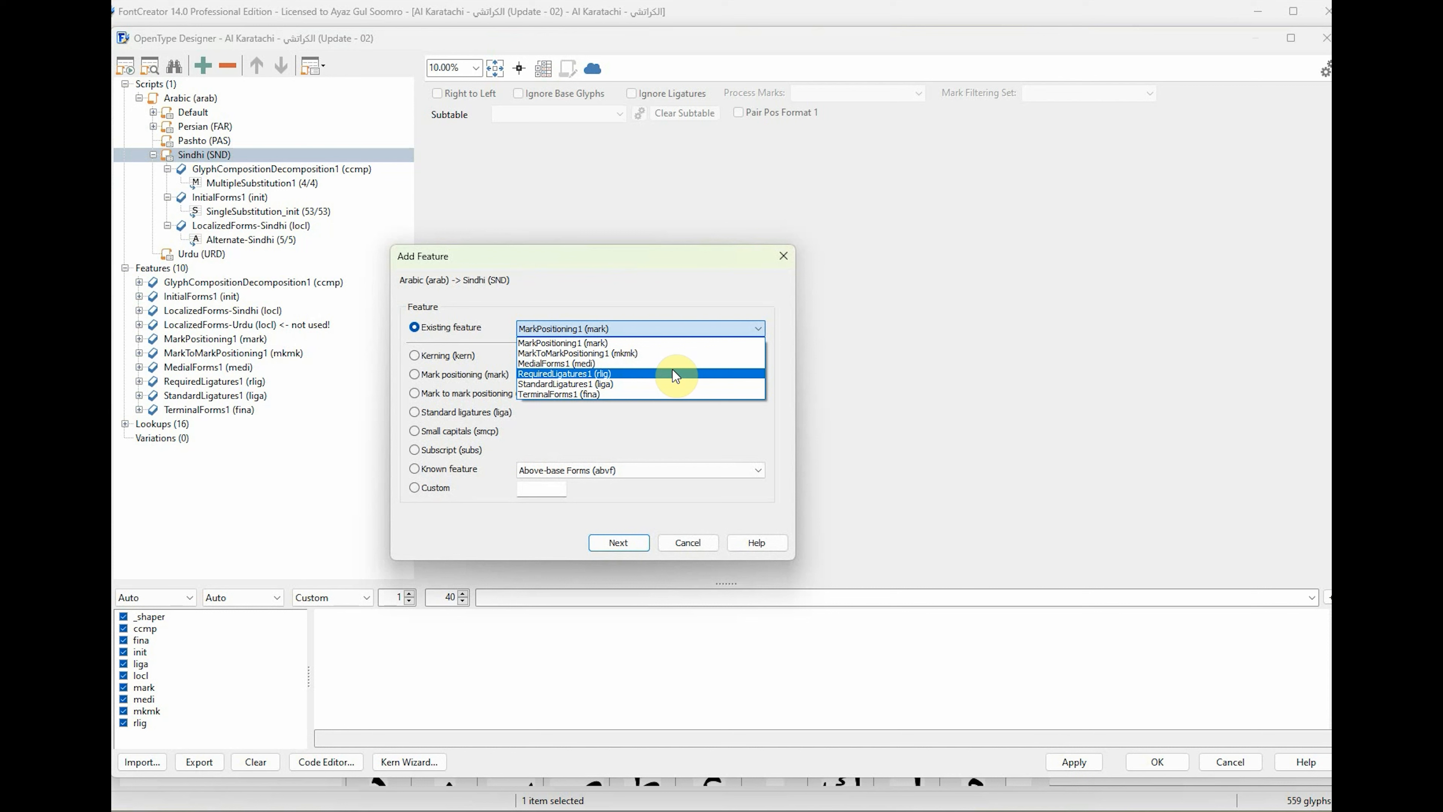
click(590, 343)
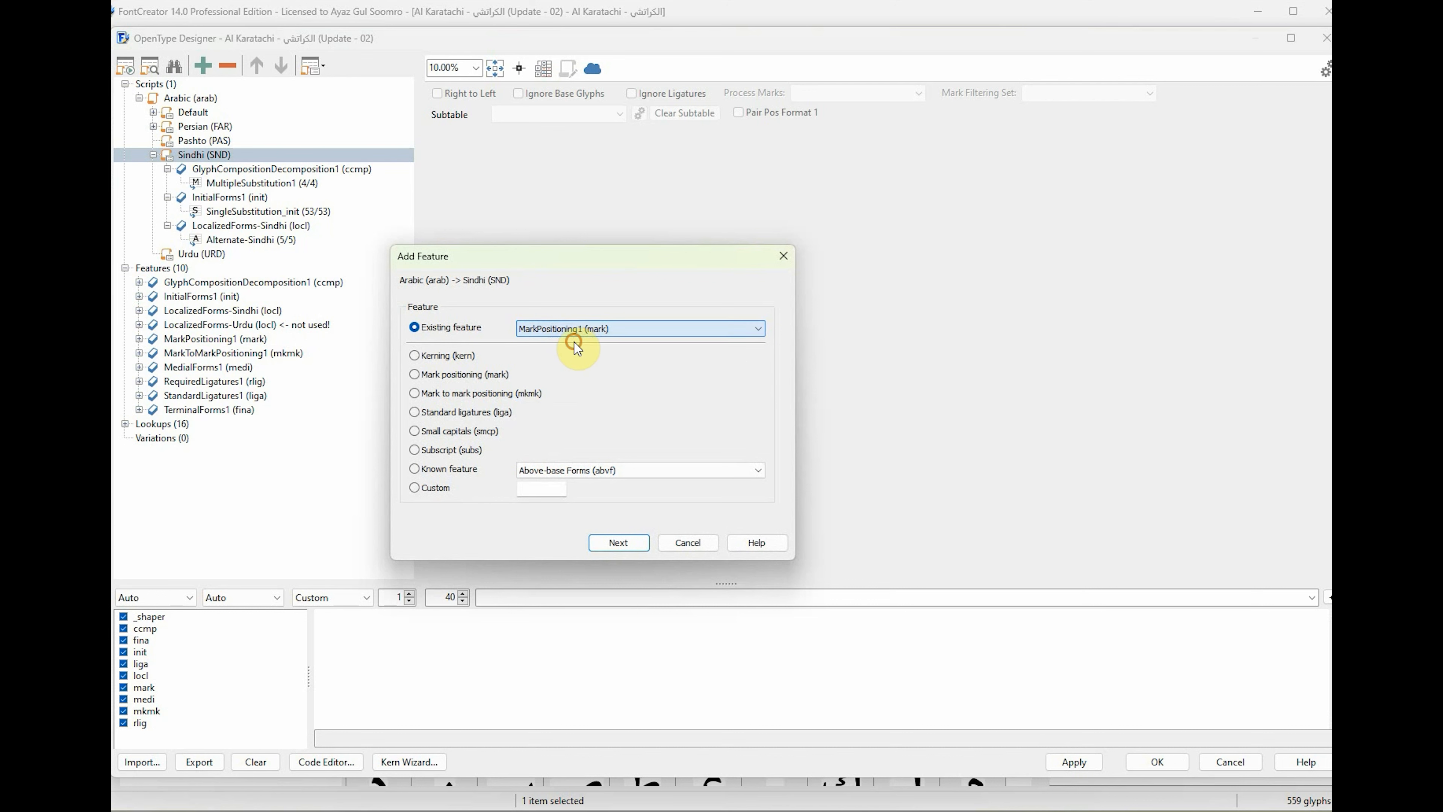
click(630, 543)
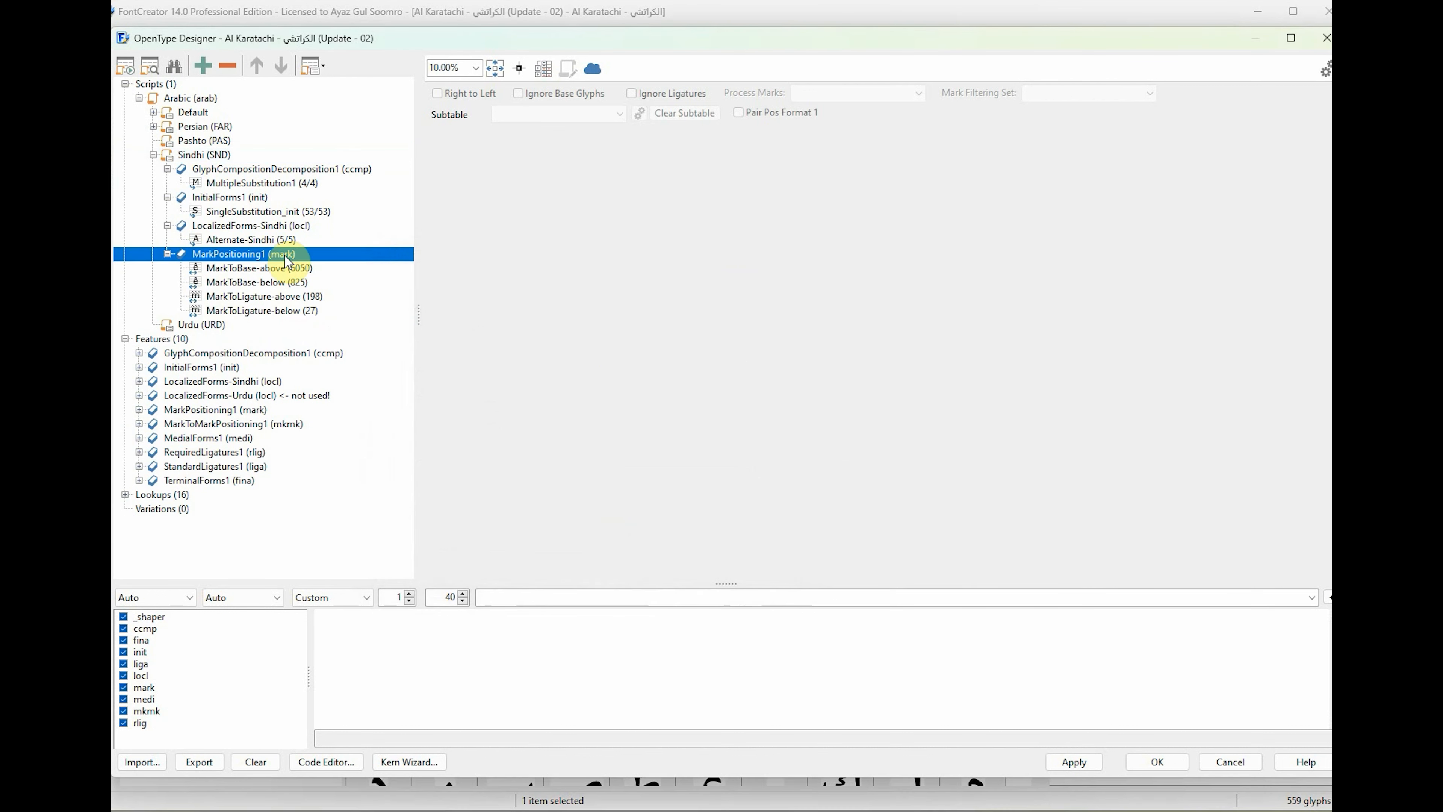
Examine the glyph alternates for the extended Arabic-Indic digits seven and six in the Sindhi language's Alternate-Sindhi lookup.
click(167, 225)
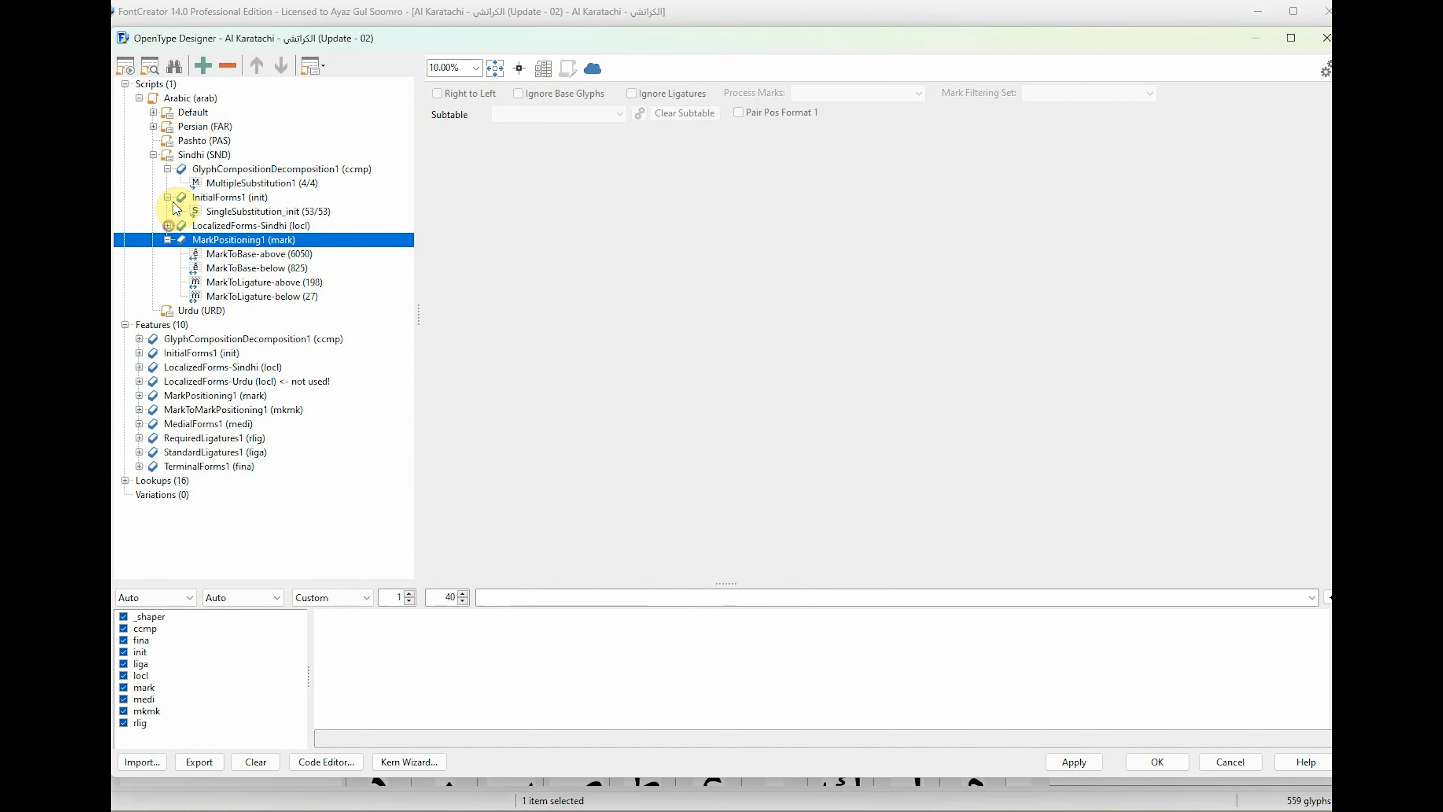
click(166, 197)
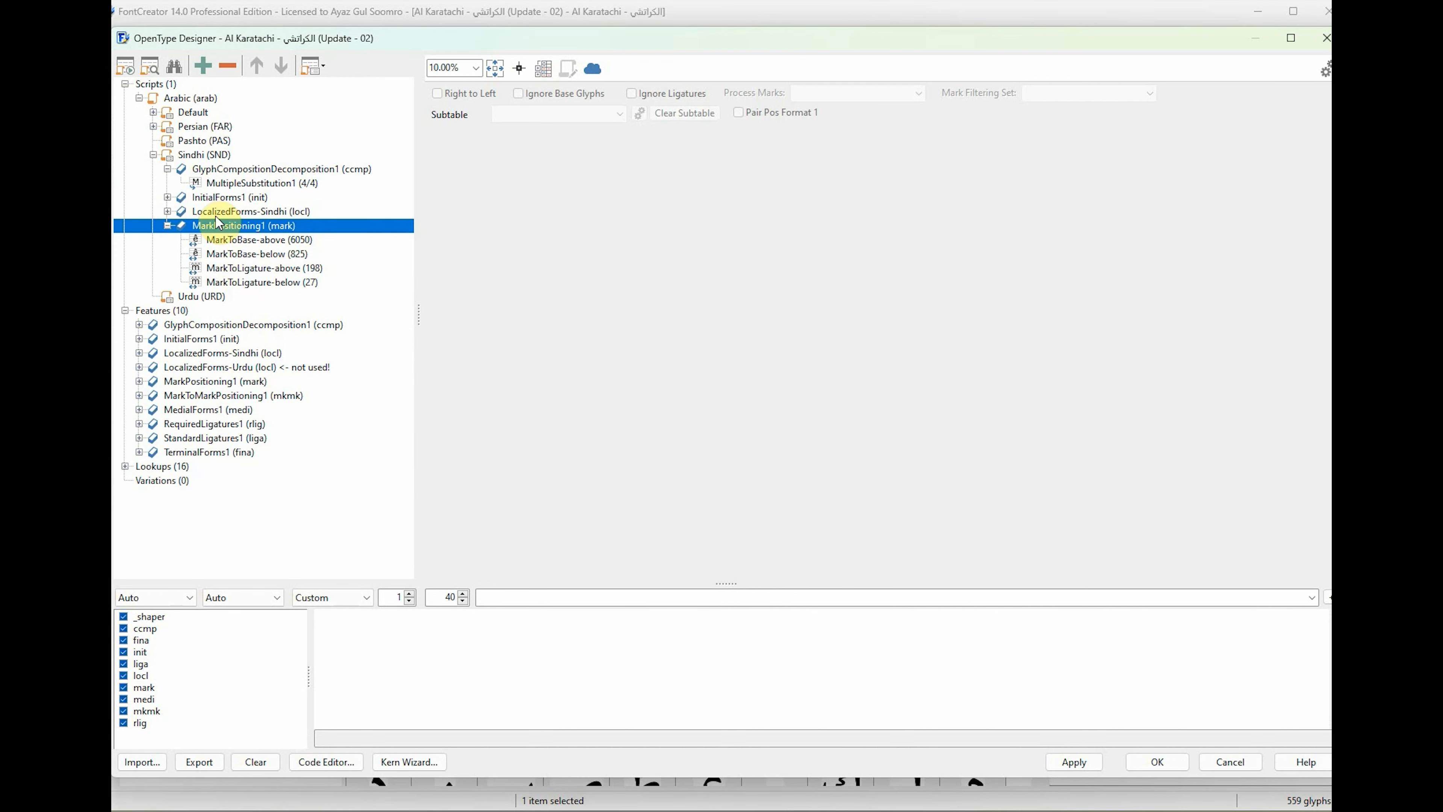
click(166, 169)
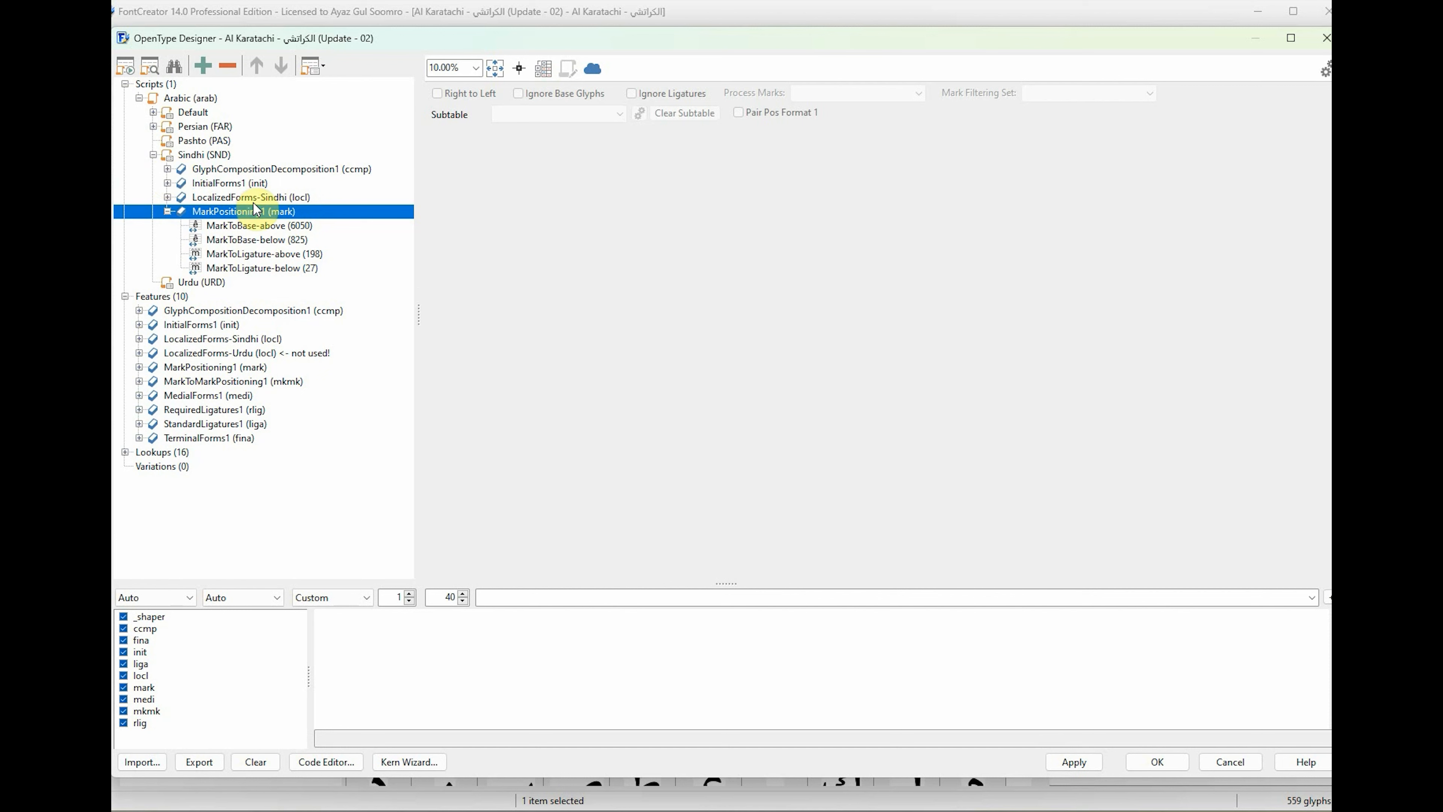
click(171, 198)
click(166, 198)
click(225, 212)
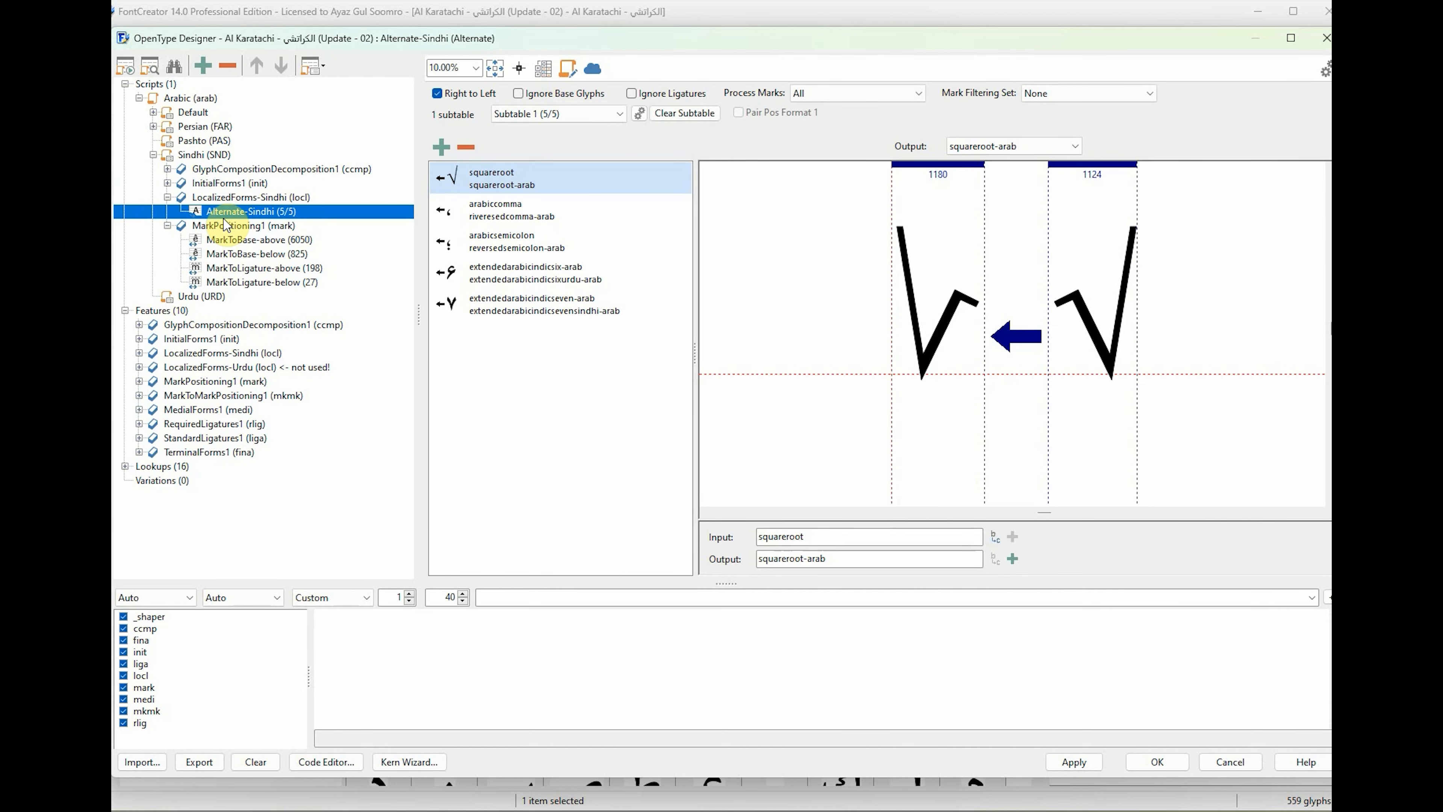
click(526, 295)
click(534, 267)
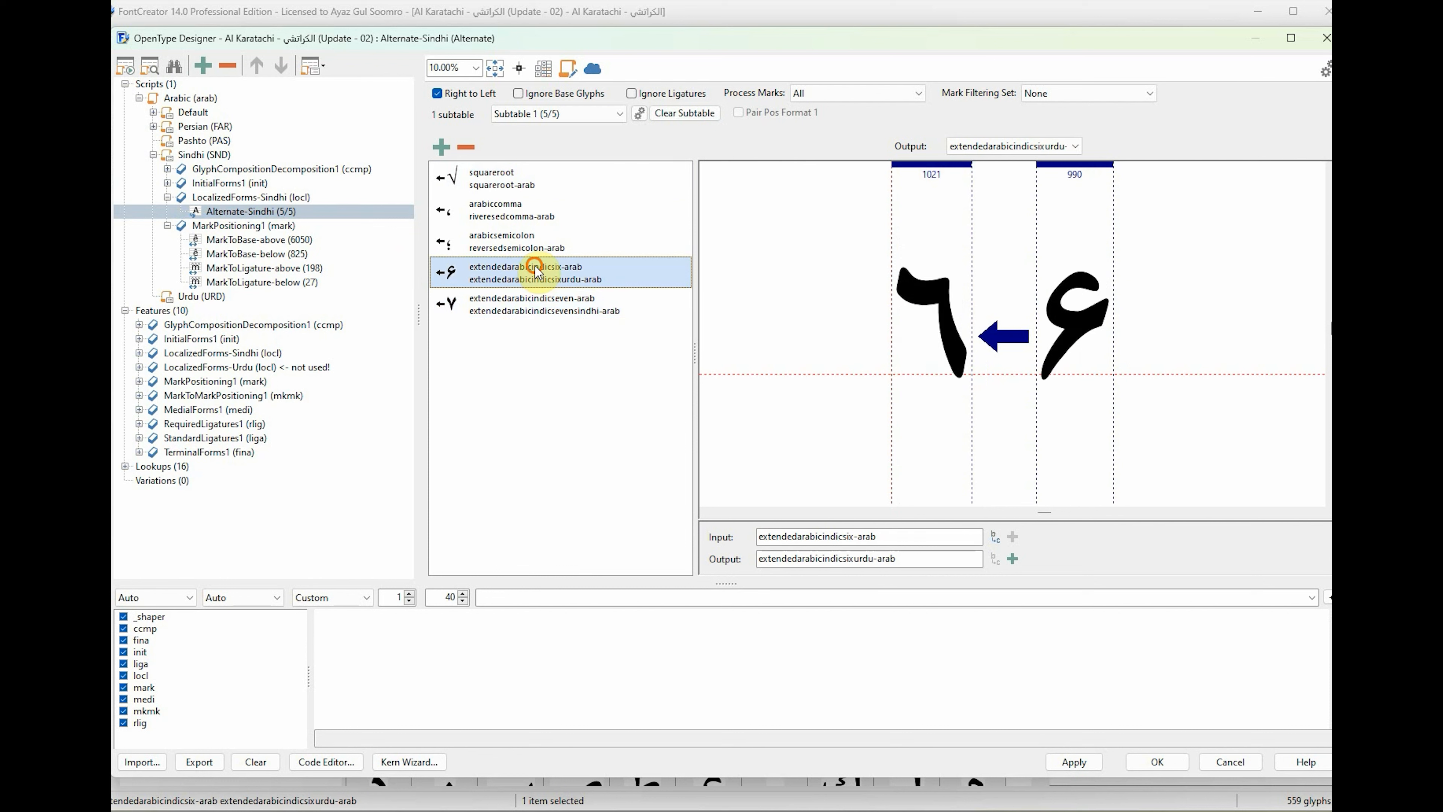
click(166, 226)
click(166, 197)
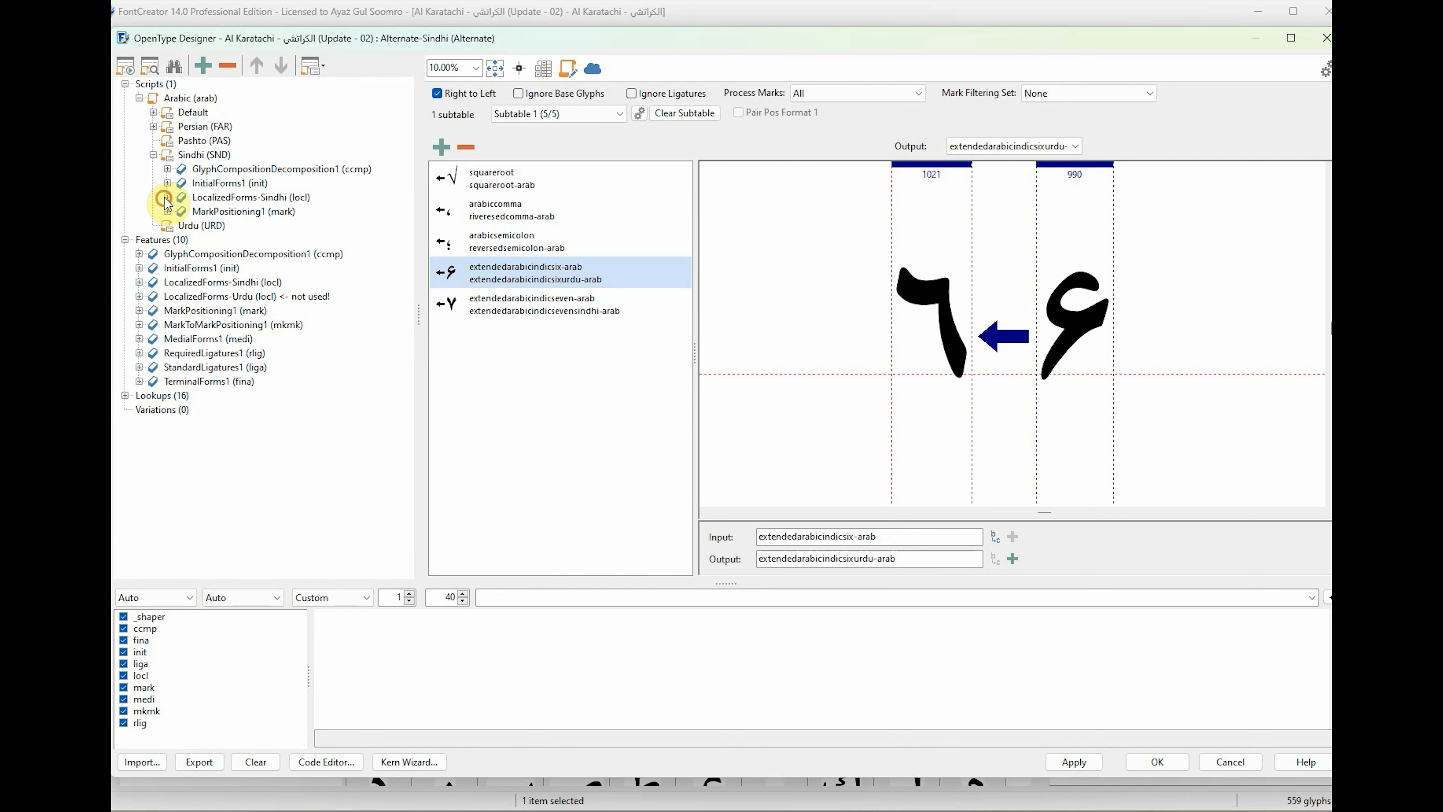
Add the existing feature MarkToMarkPositioning1 (mkmk) to the Arabic script's Sindhi language.
click(204, 156)
right_click(214, 153)
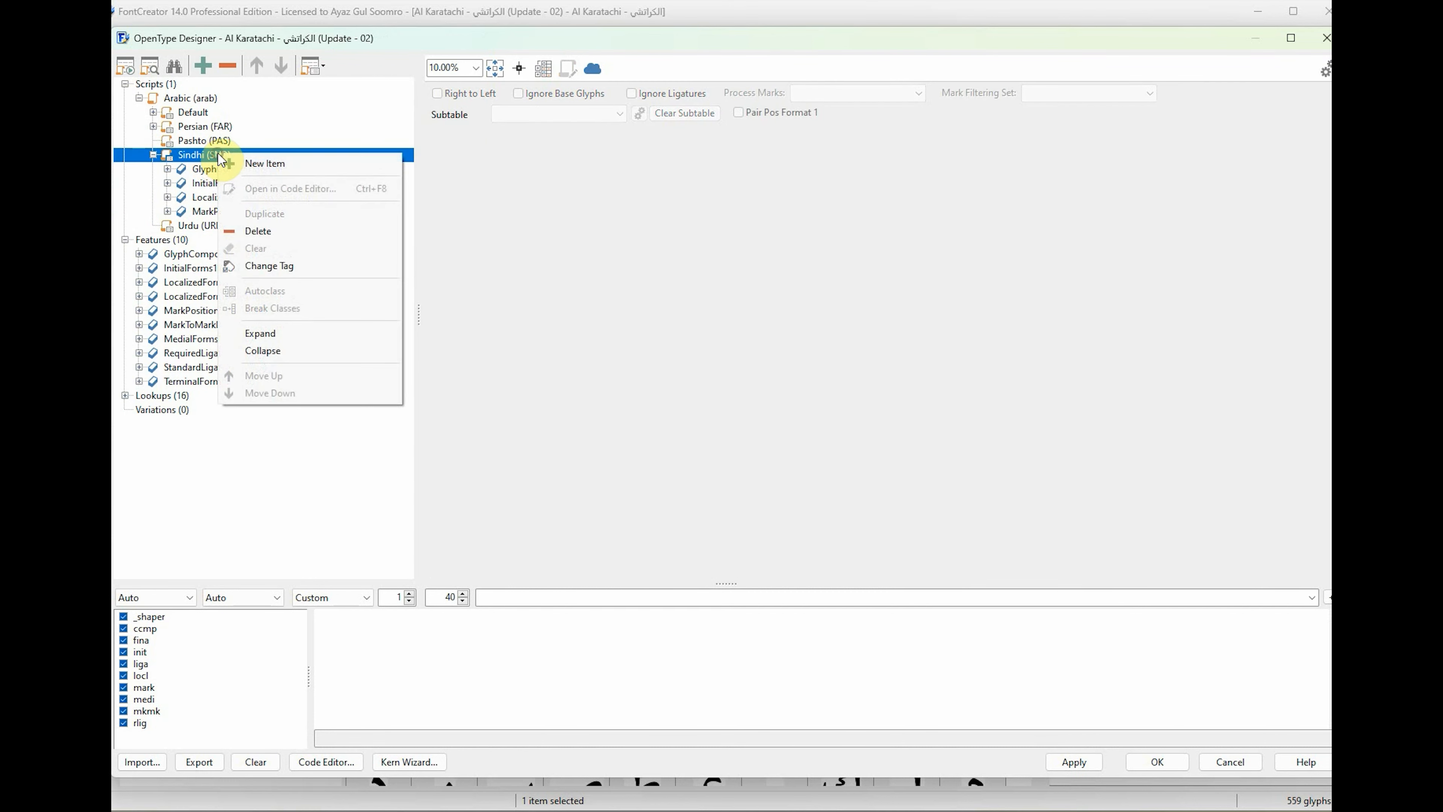
click(268, 166)
click(628, 331)
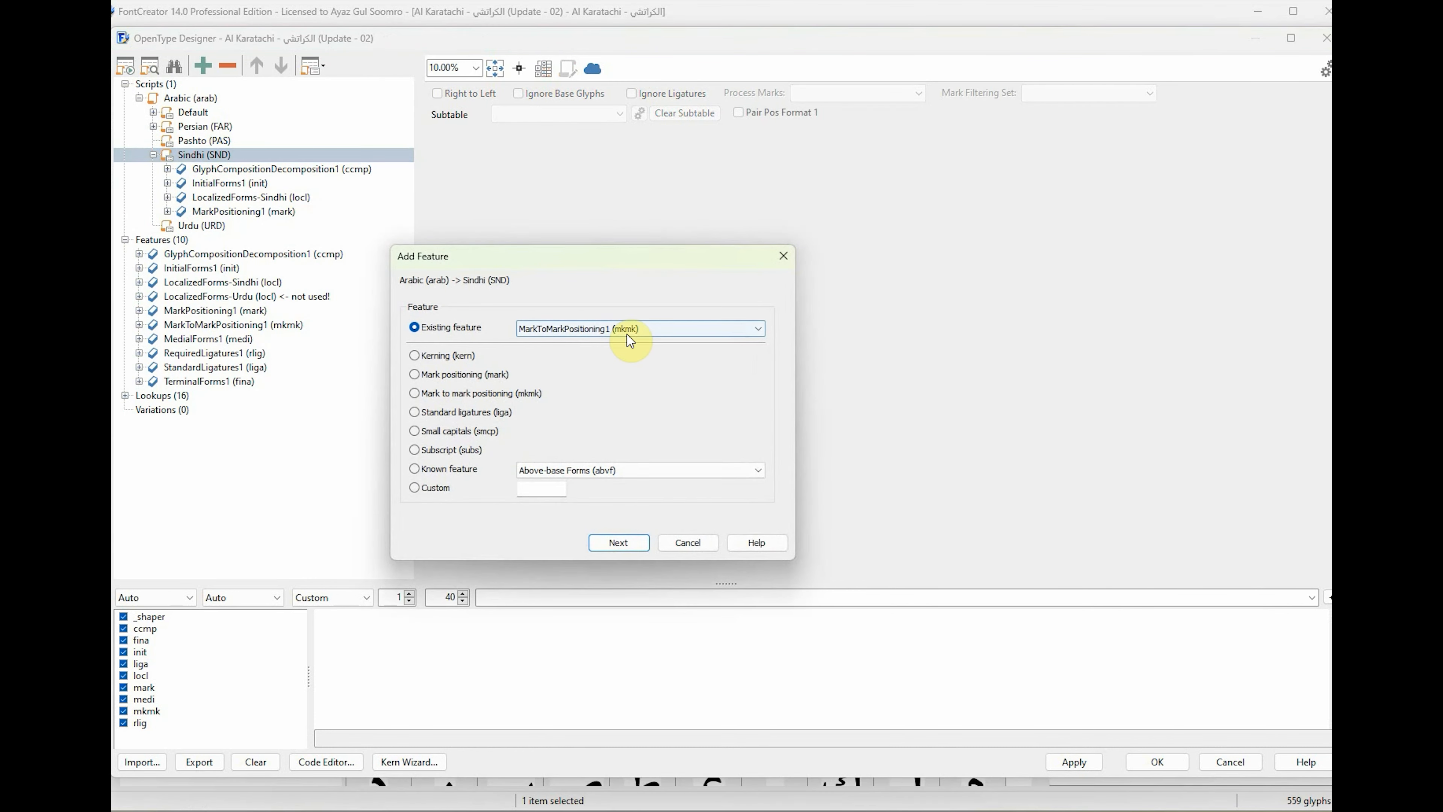
click(603, 344)
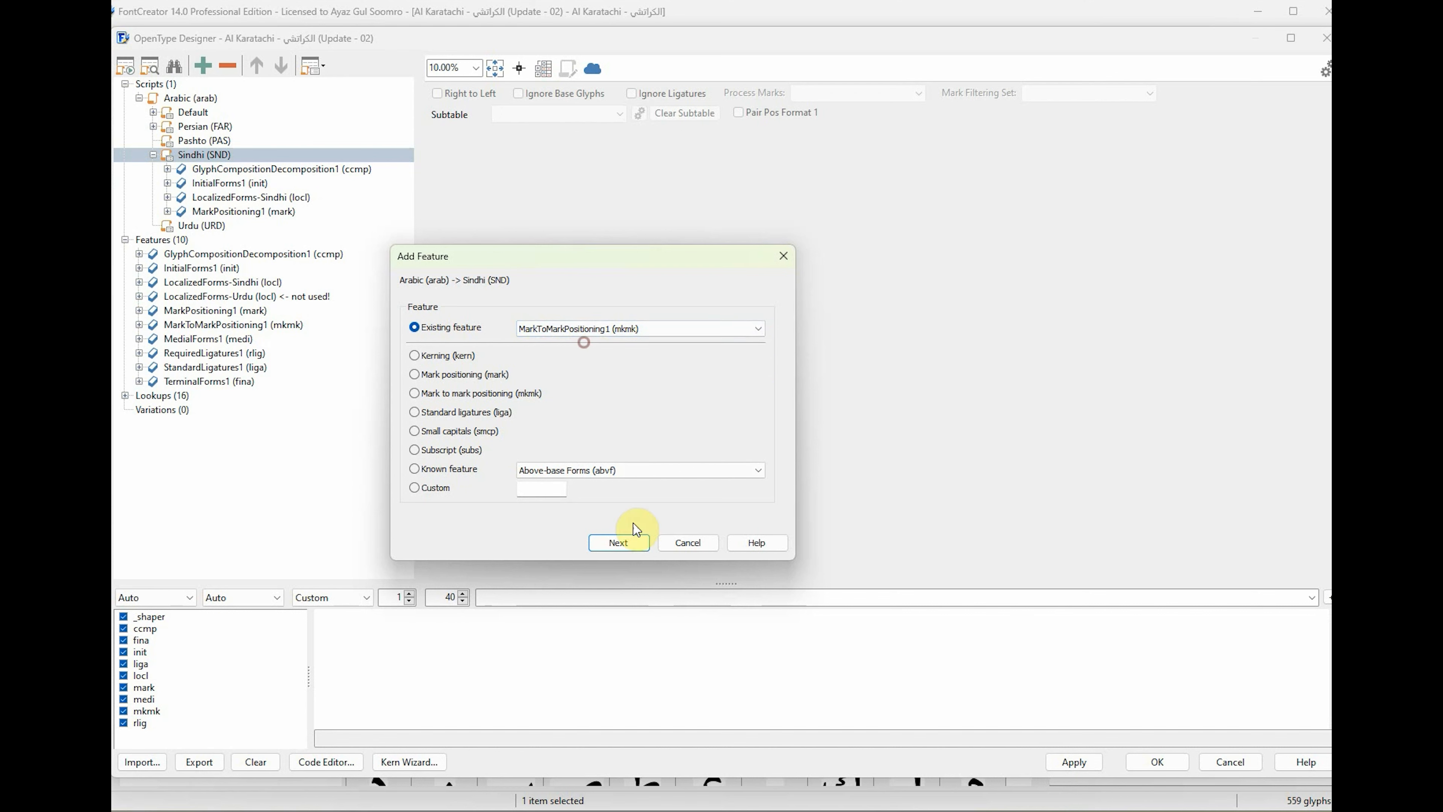
click(631, 544)
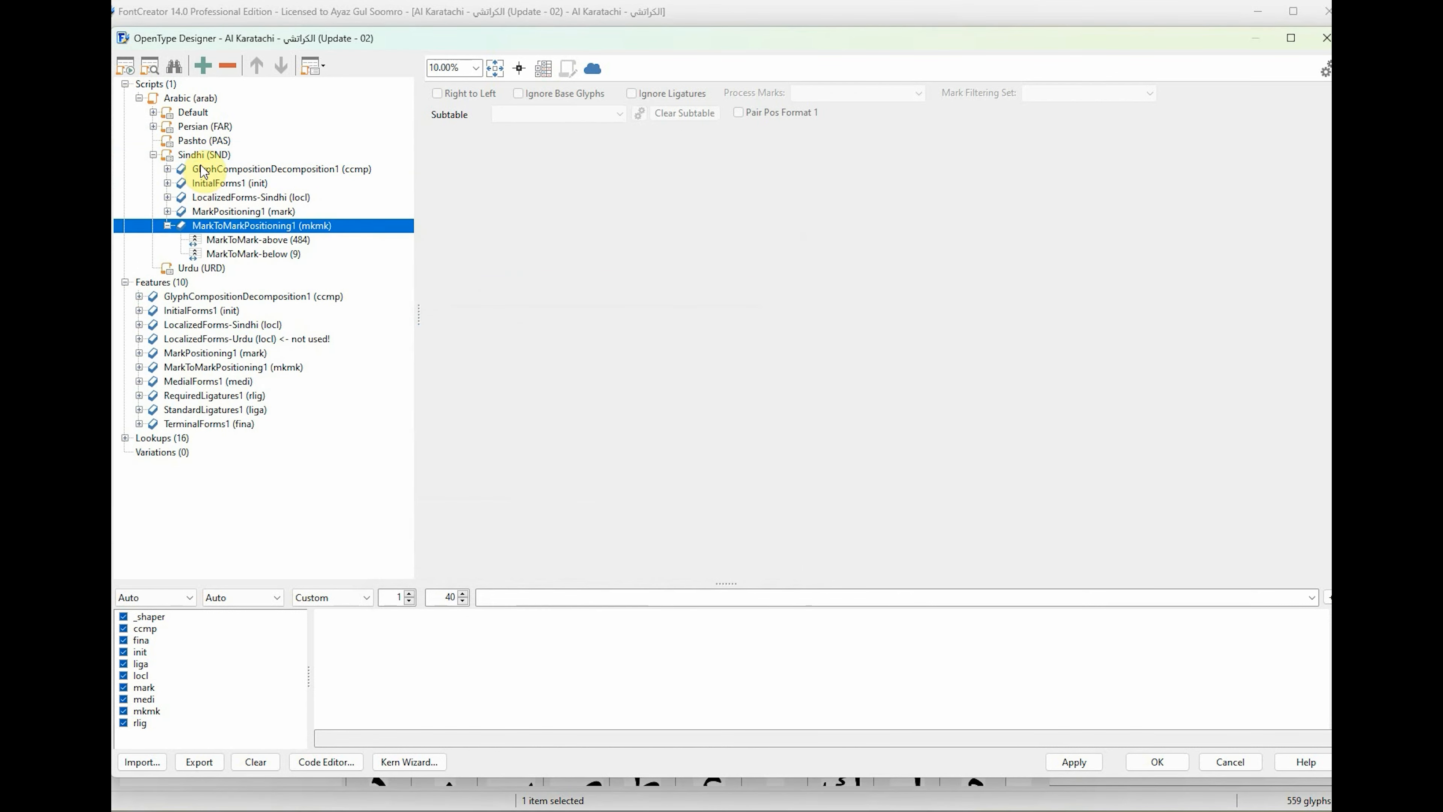
Add the existing feature MedialForms1 (medi) to the Arabic script's Sindhi language.
click(204, 154)
right_click(204, 156)
click(255, 166)
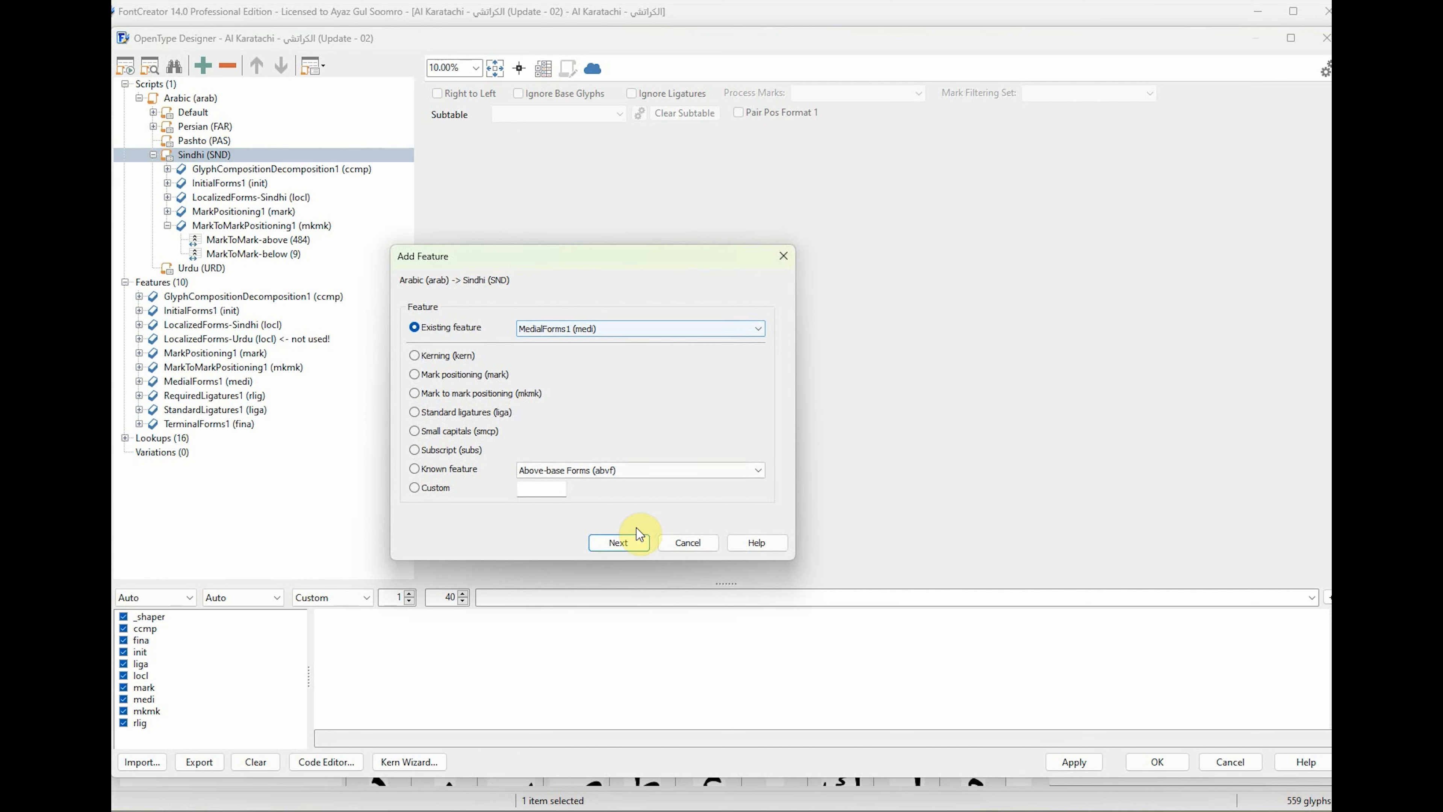
click(631, 538)
Add the existing feature RequiredLigatures1 (rlig) to the Arabic script's Sindhi language.
click(213, 160)
right_click(215, 163)
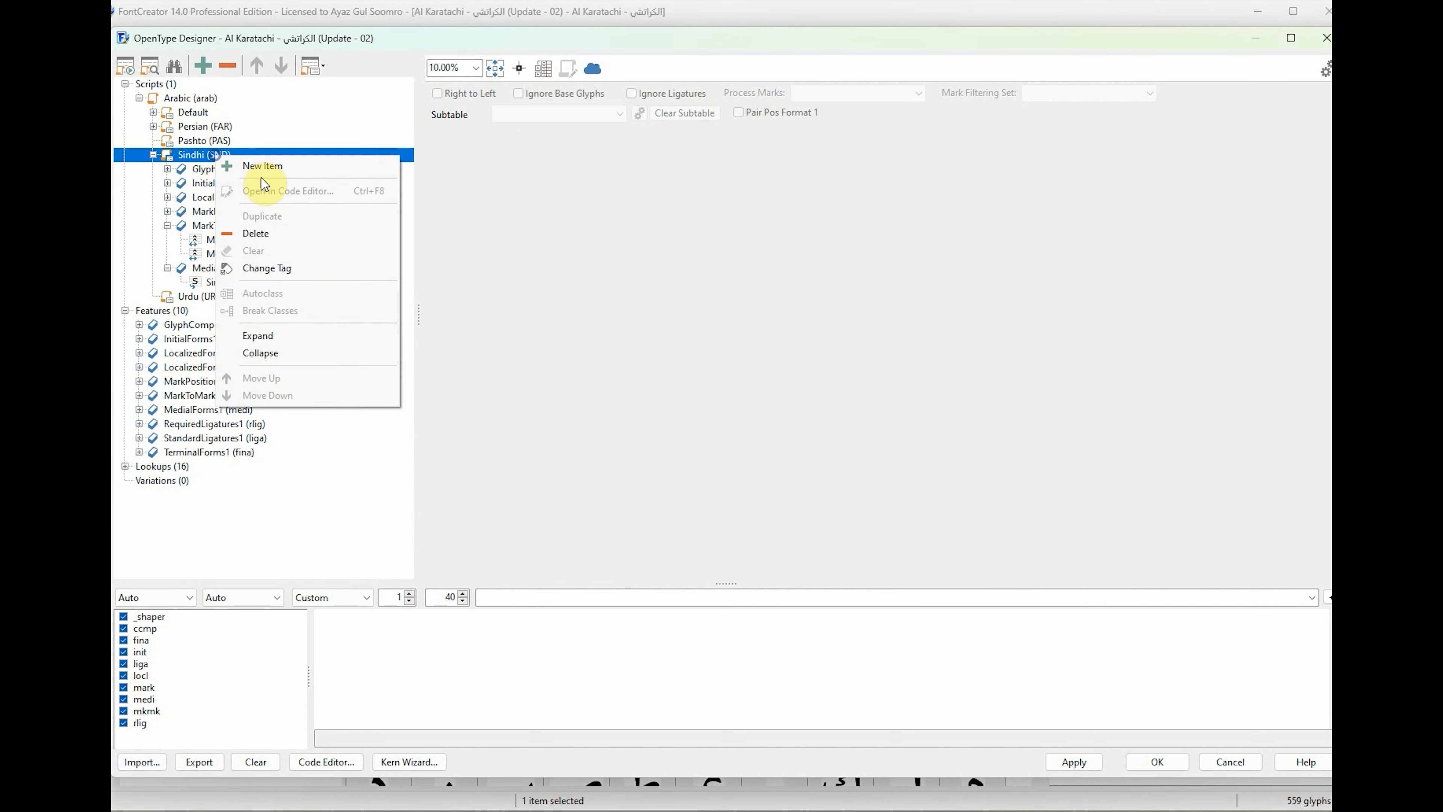
click(258, 181)
click(651, 329)
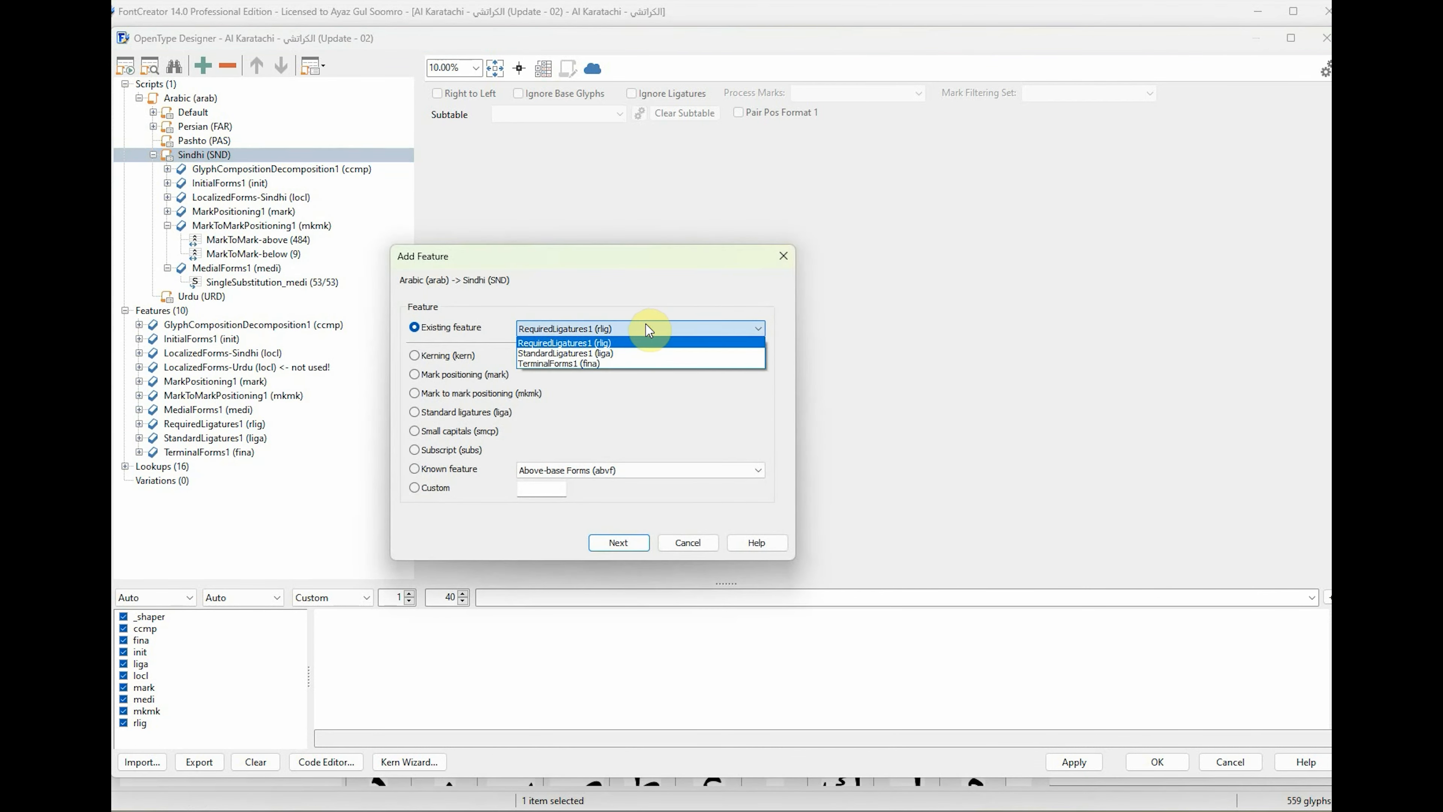
click(646, 325)
click(637, 543)
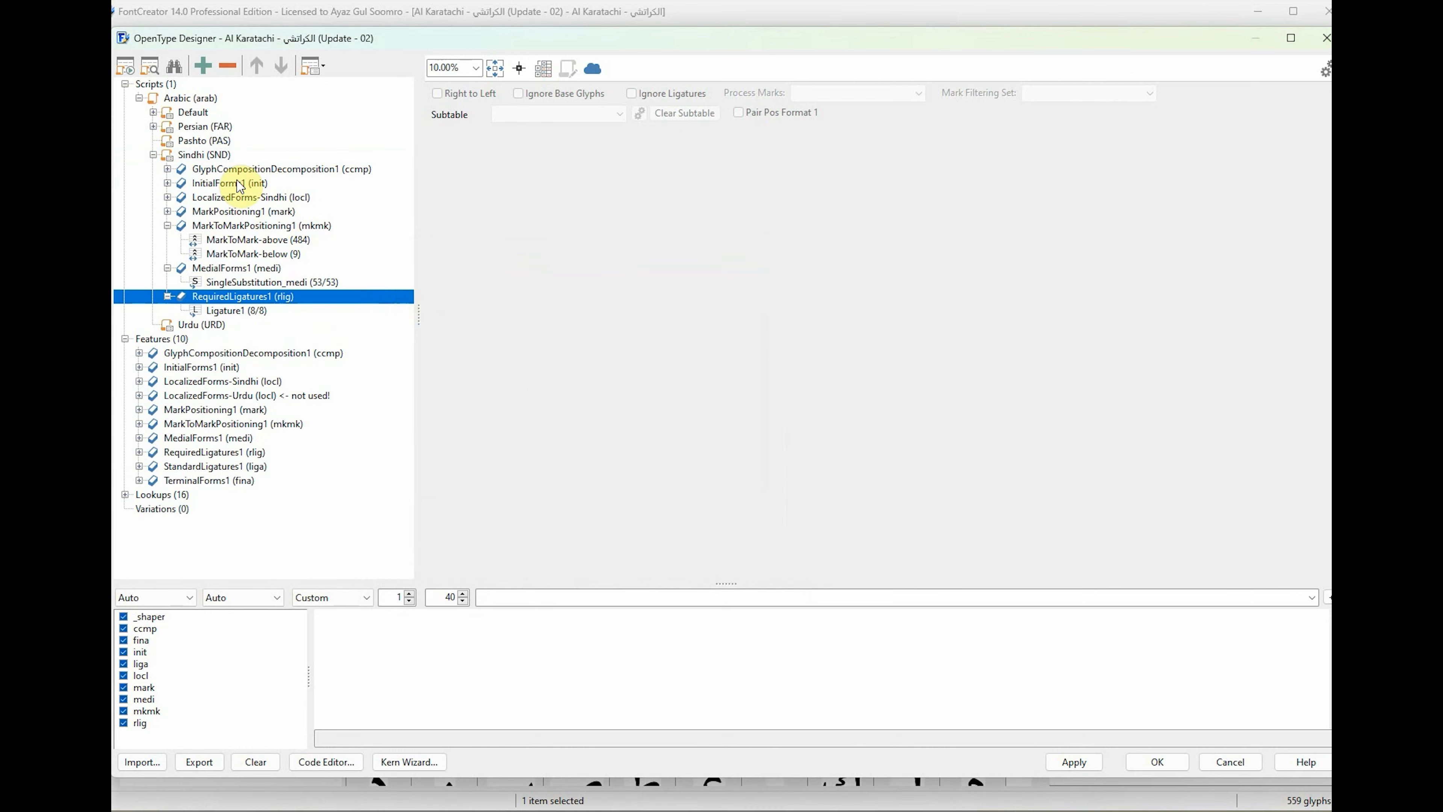
Add the existing feature StandardLigatures1 (liga) to the Arabic script's Sindhi language.
click(210, 154)
right_click(211, 154)
click(264, 166)
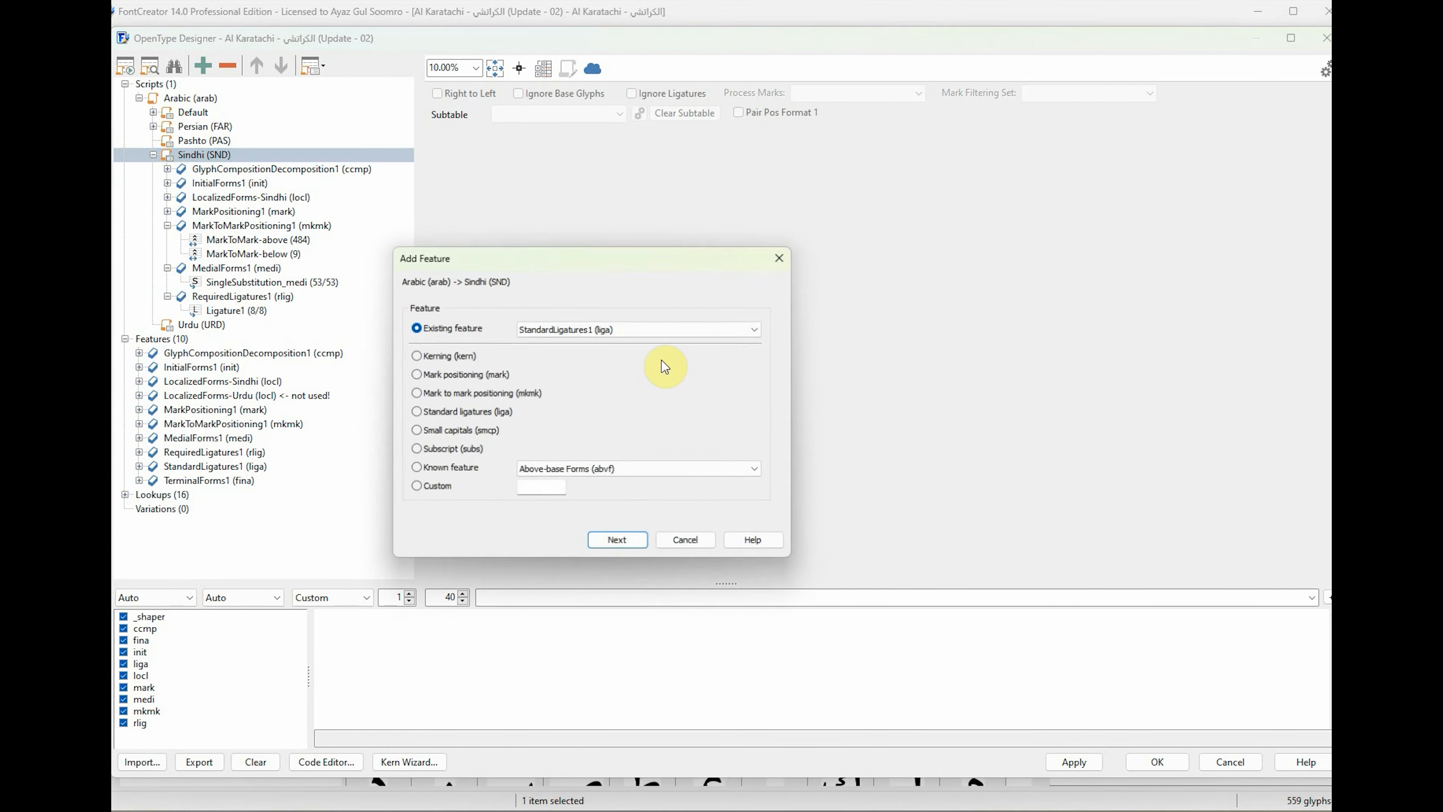
click(632, 542)
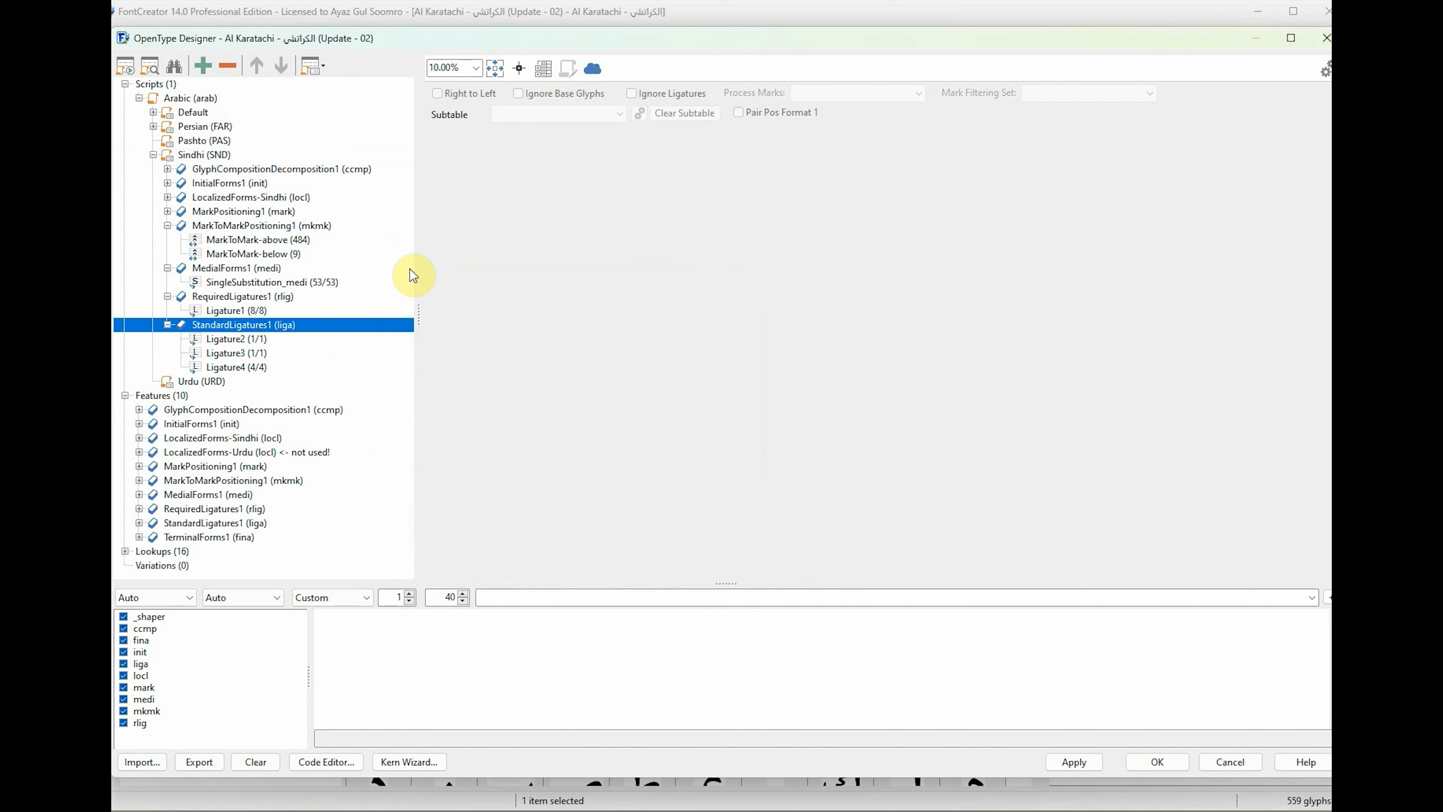
Add the existing feature TerminalForms1 (fina) to the Arabic script's Sindhi language and collapse the Sindhi branch.
click(182, 153)
right_click(184, 154)
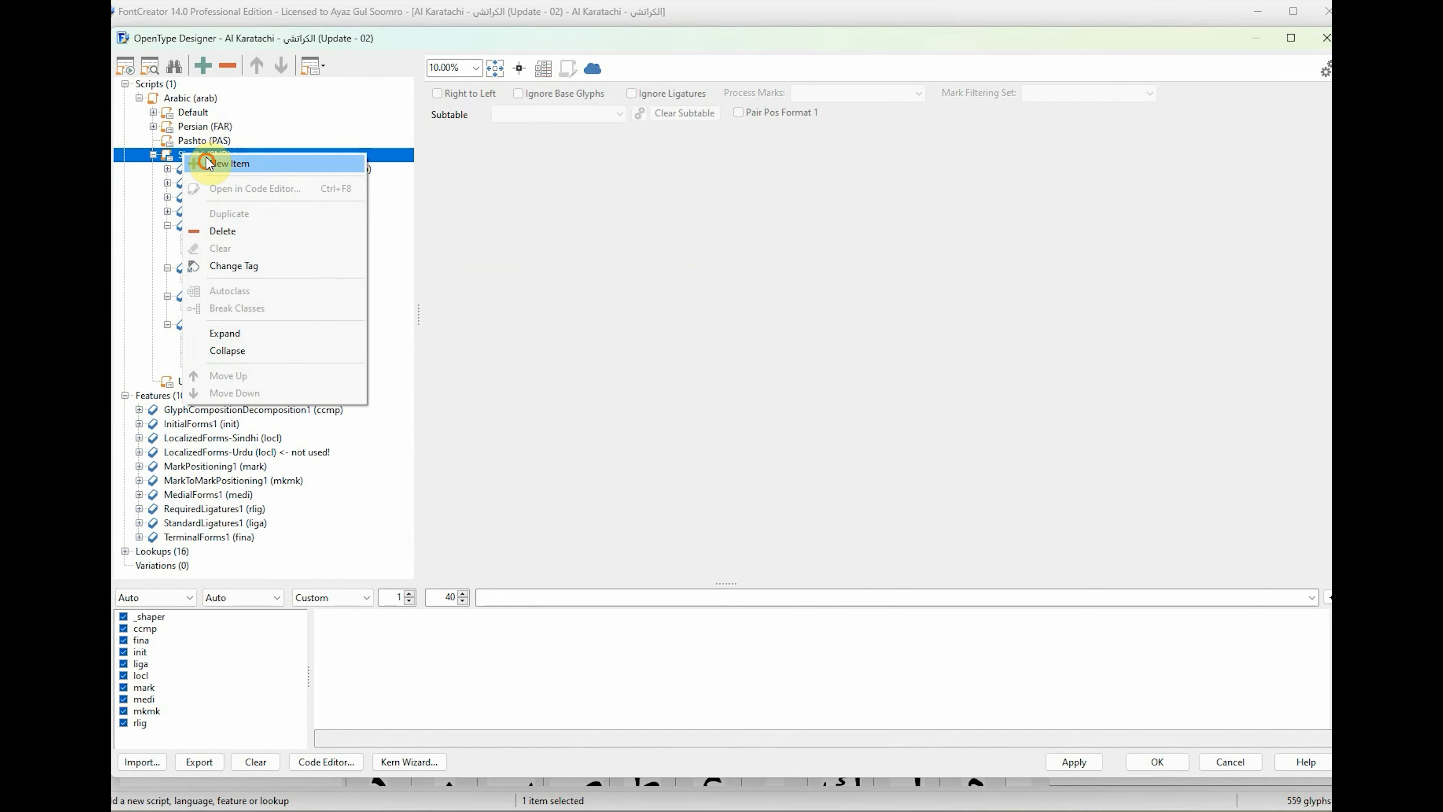
click(188, 163)
click(622, 329)
click(619, 329)
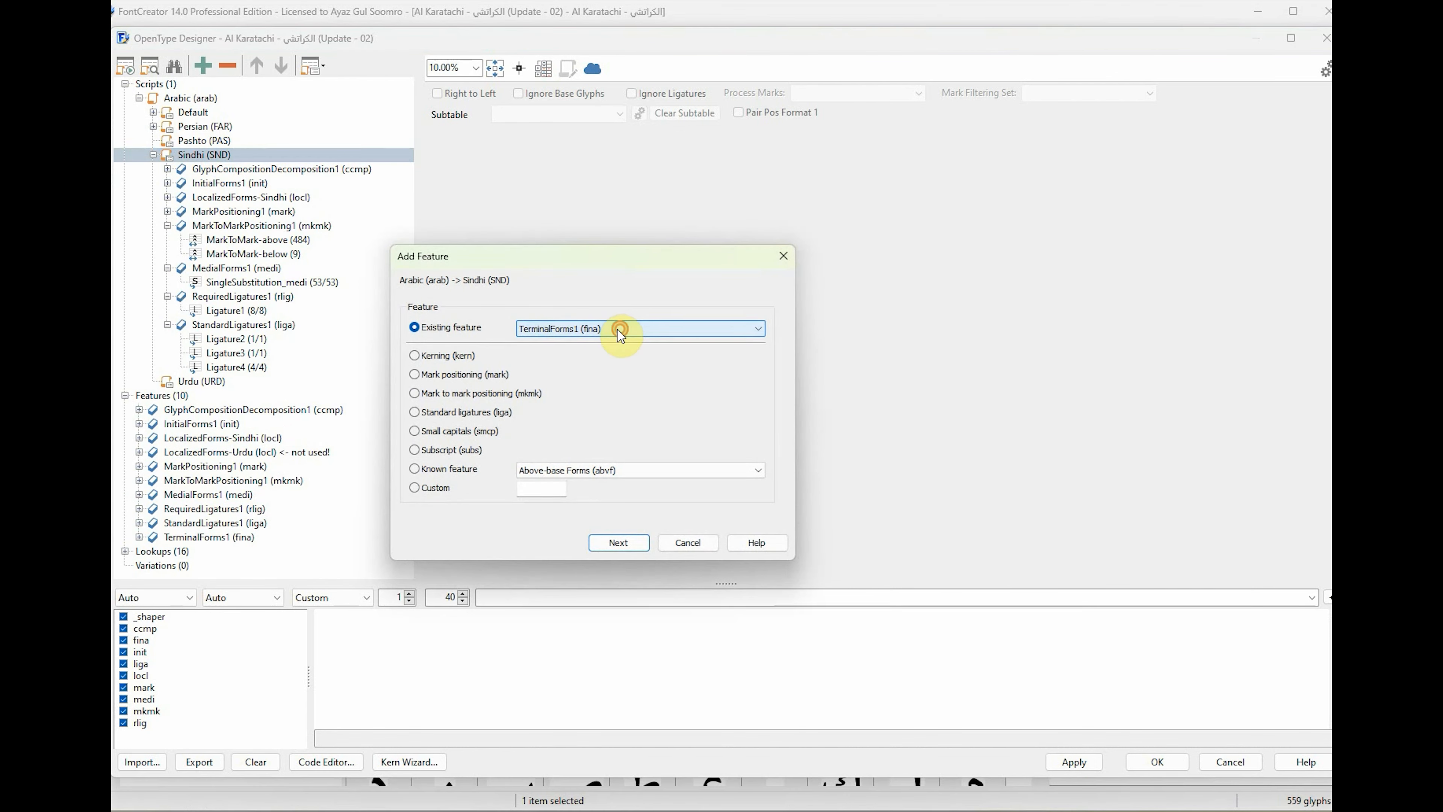
click(619, 543)
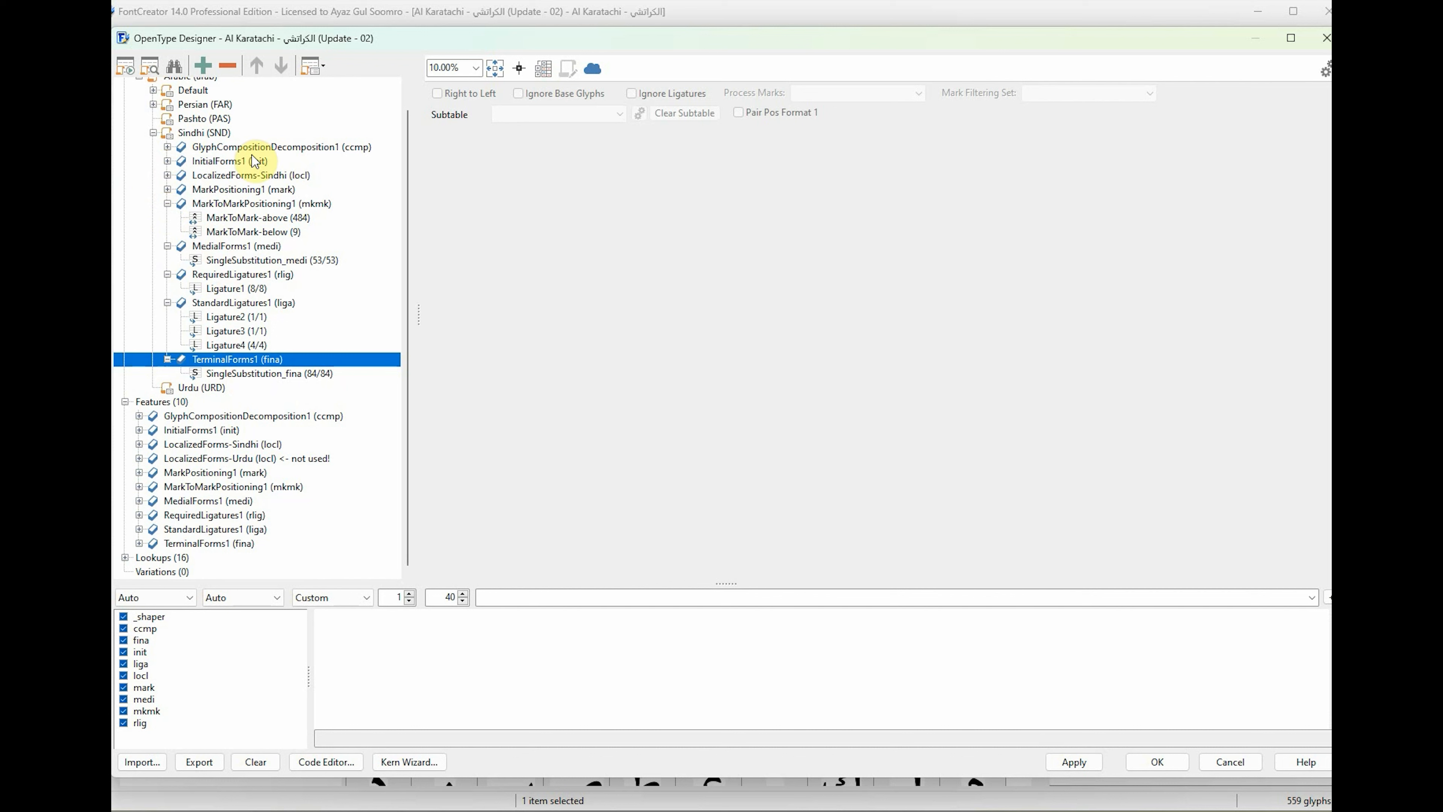
click(153, 132)
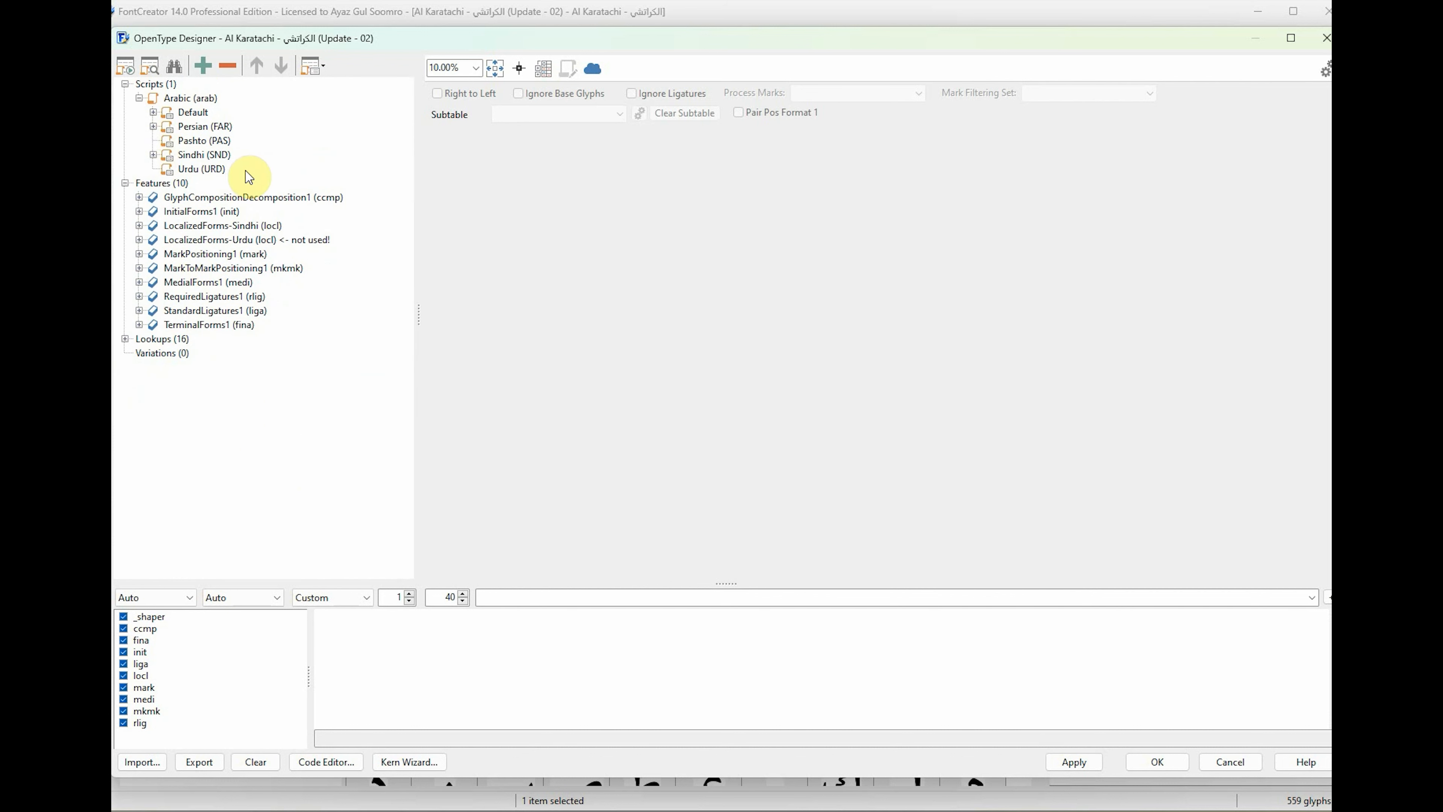
Add the existing feature GlyphCompositionDecomposition1 (ccmp) to the Arabic script's Urdu language.
right_click(202, 169)
click(246, 179)
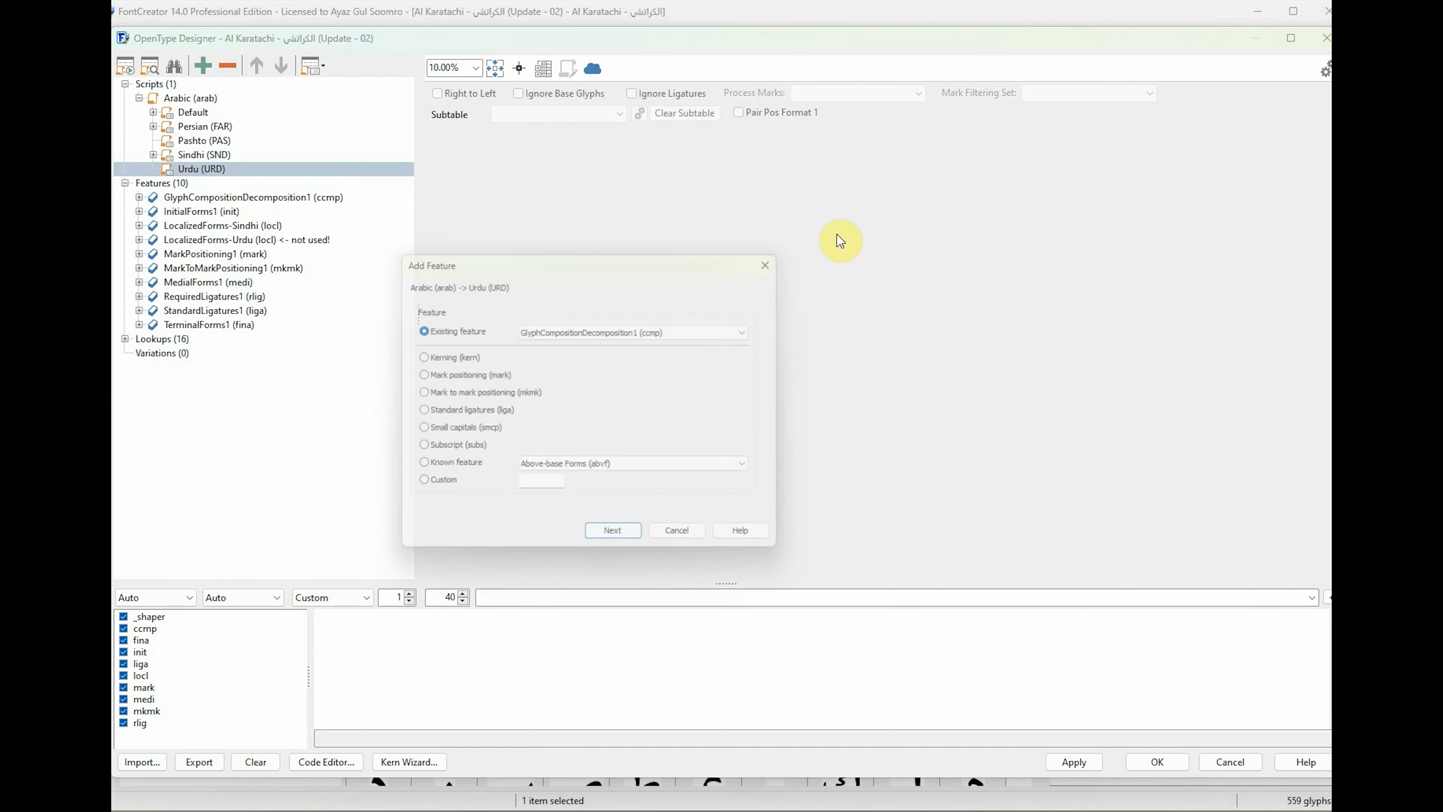
click(619, 543)
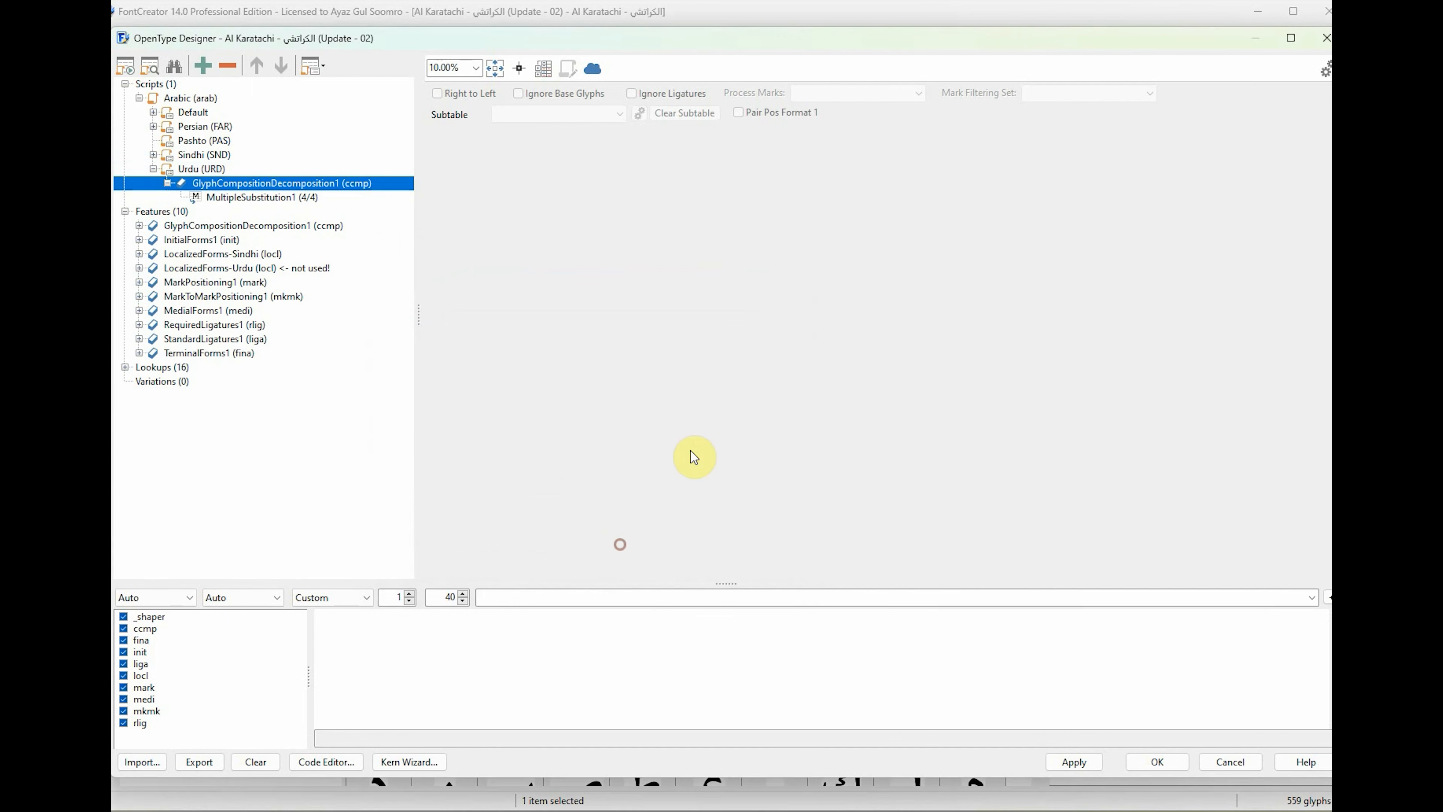
Add the existing feature InitialForms1 (init) to the Arabic script's Urdu language.
right_click(210, 170)
click(244, 181)
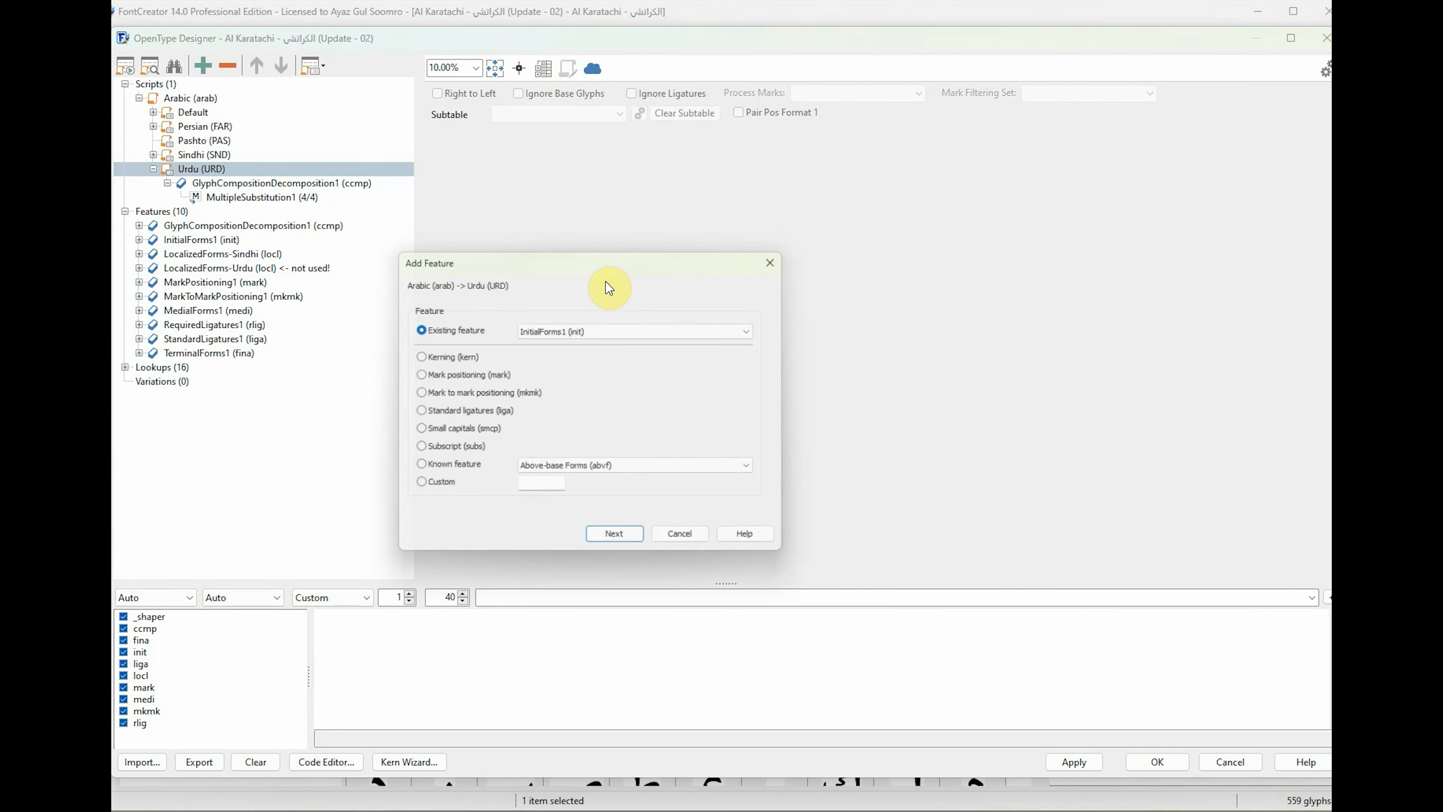
click(600, 329)
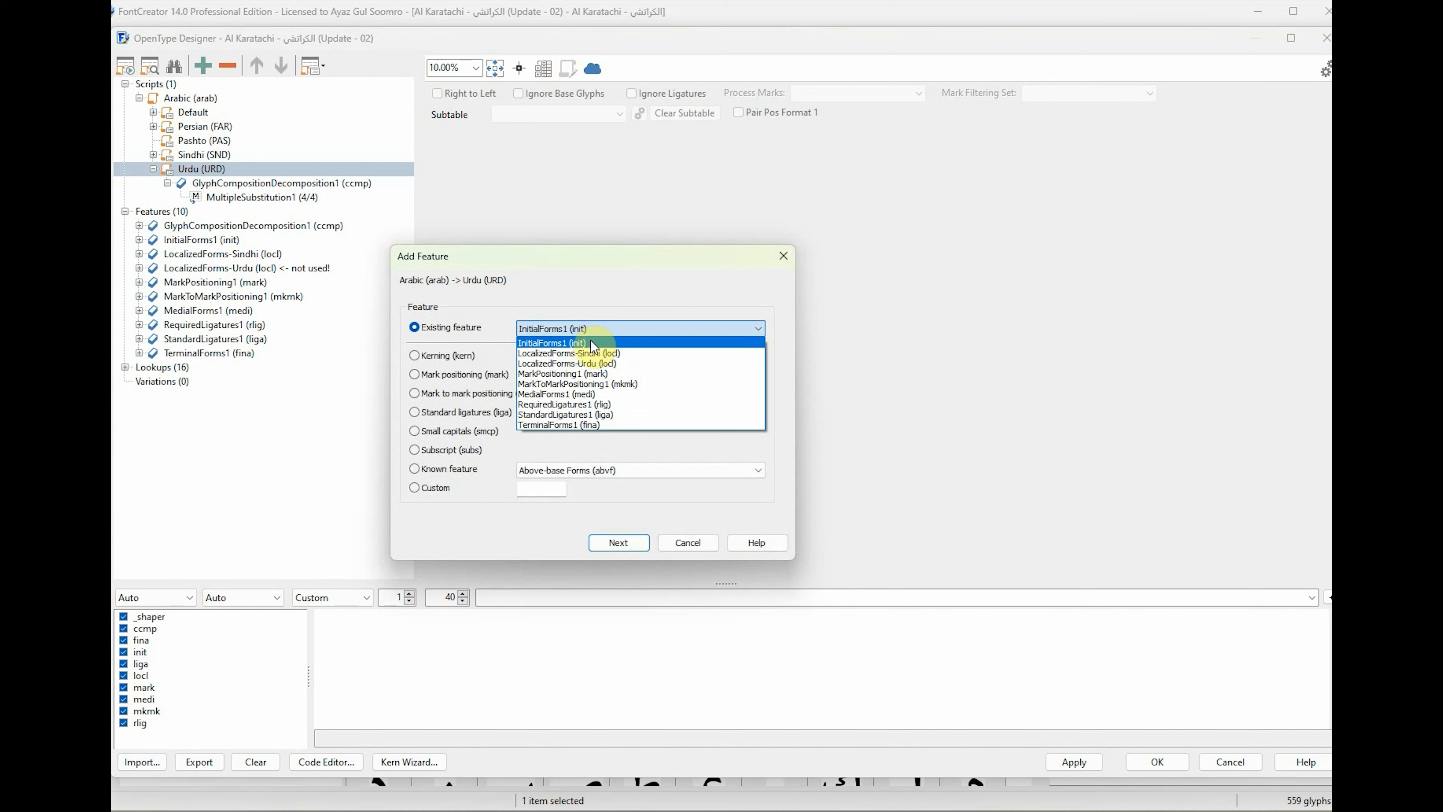
click(580, 344)
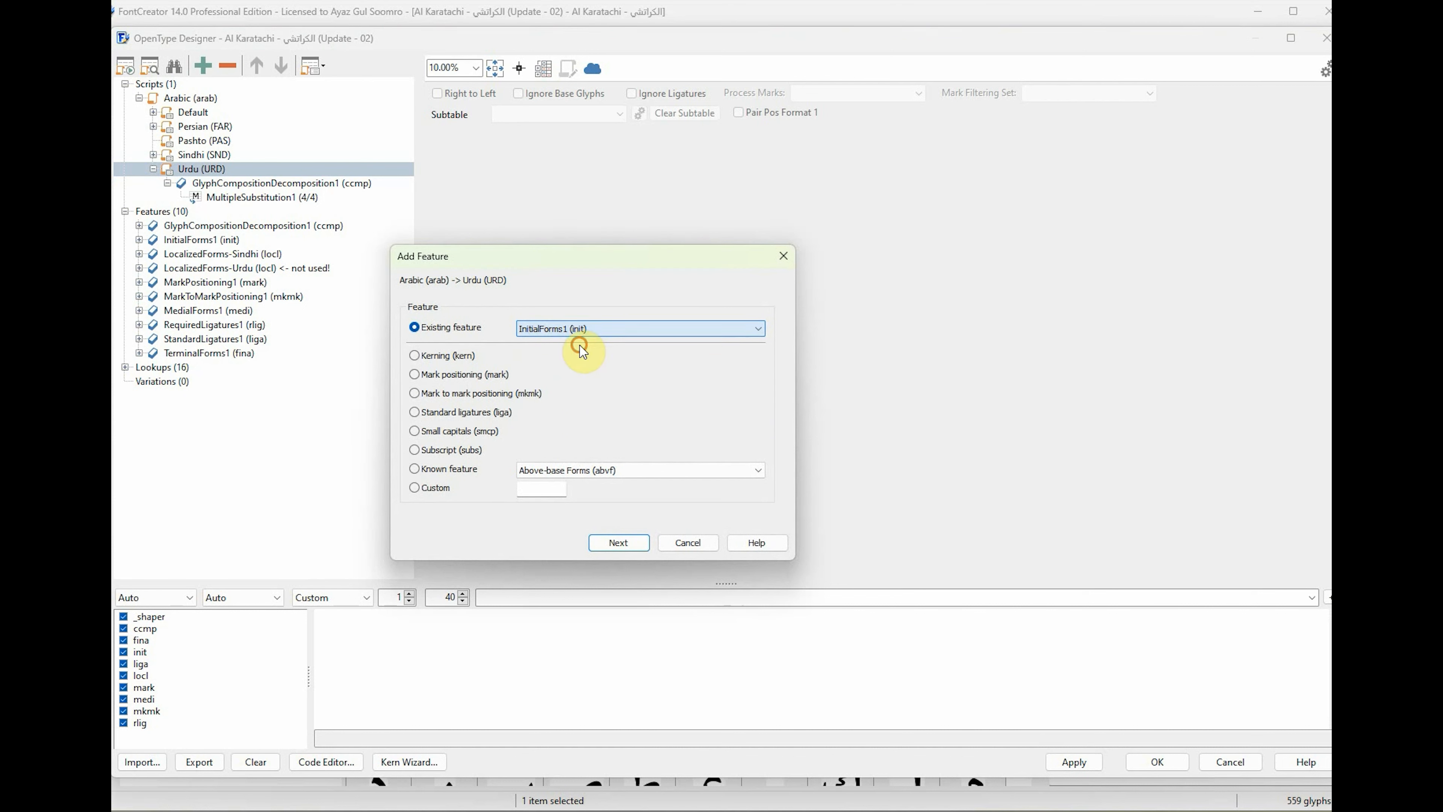
click(617, 543)
Add the existing feature LocalizedForms-Urdu (locl) to the Arabic script's Urdu language.
click(209, 170)
right_click(215, 170)
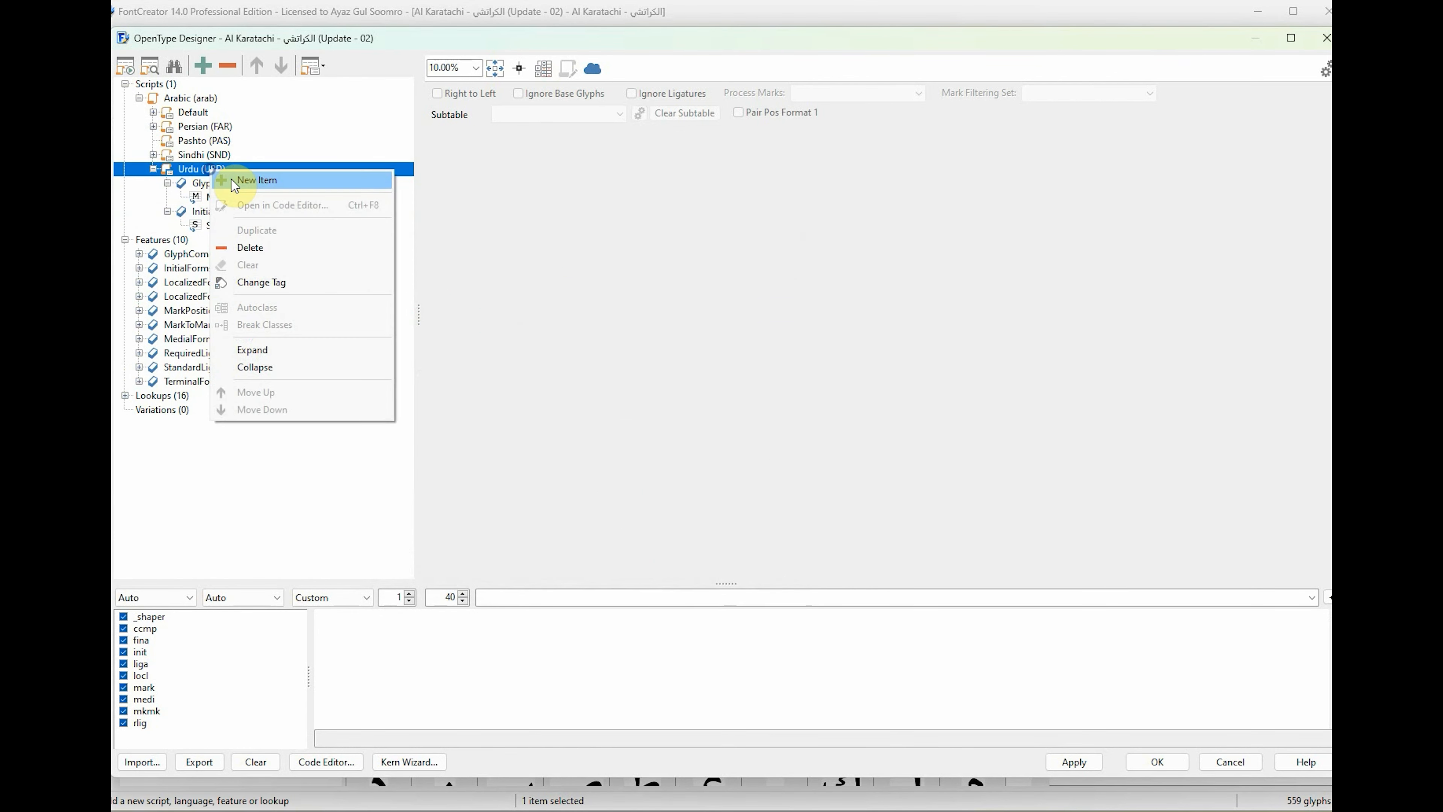
click(233, 181)
click(612, 326)
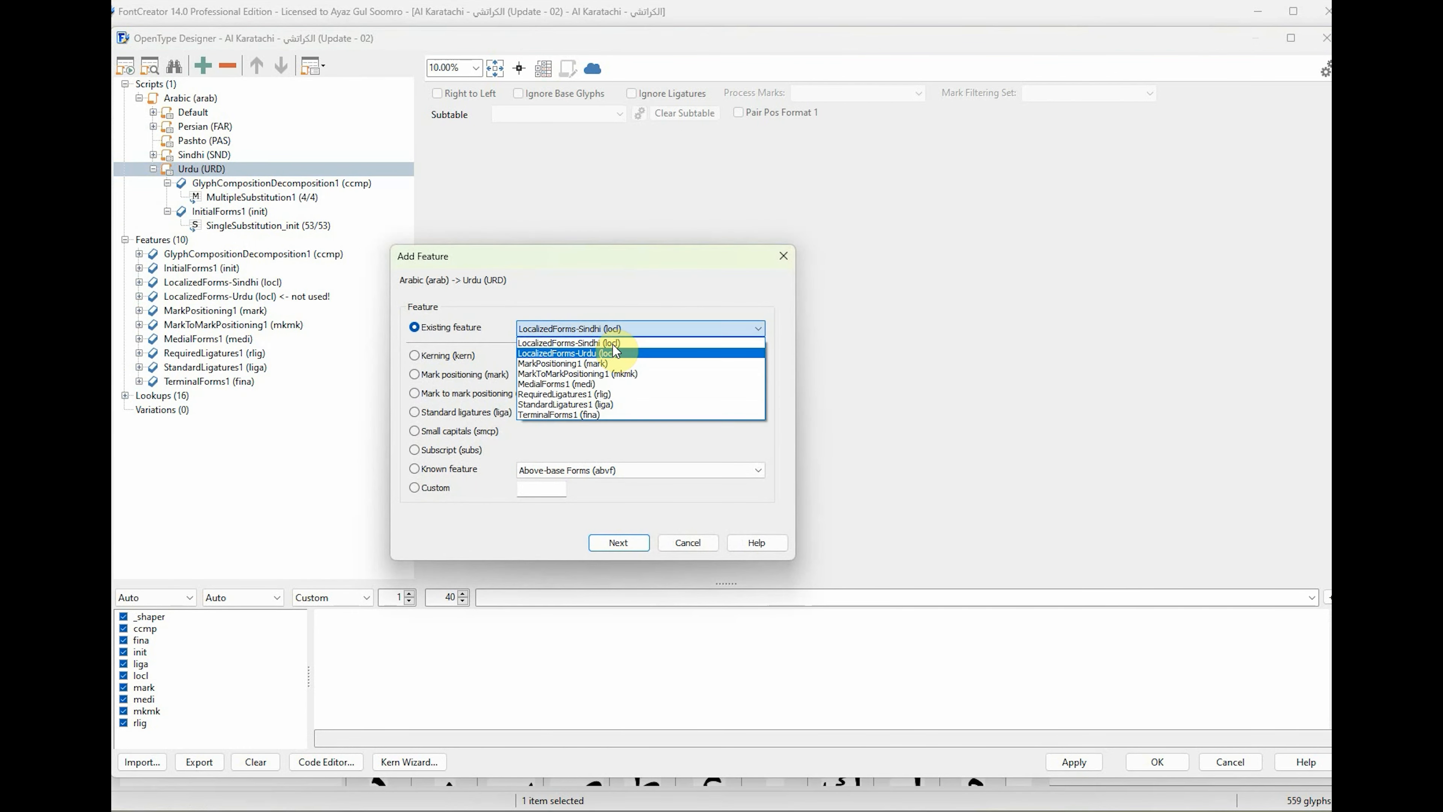
click(602, 354)
click(615, 540)
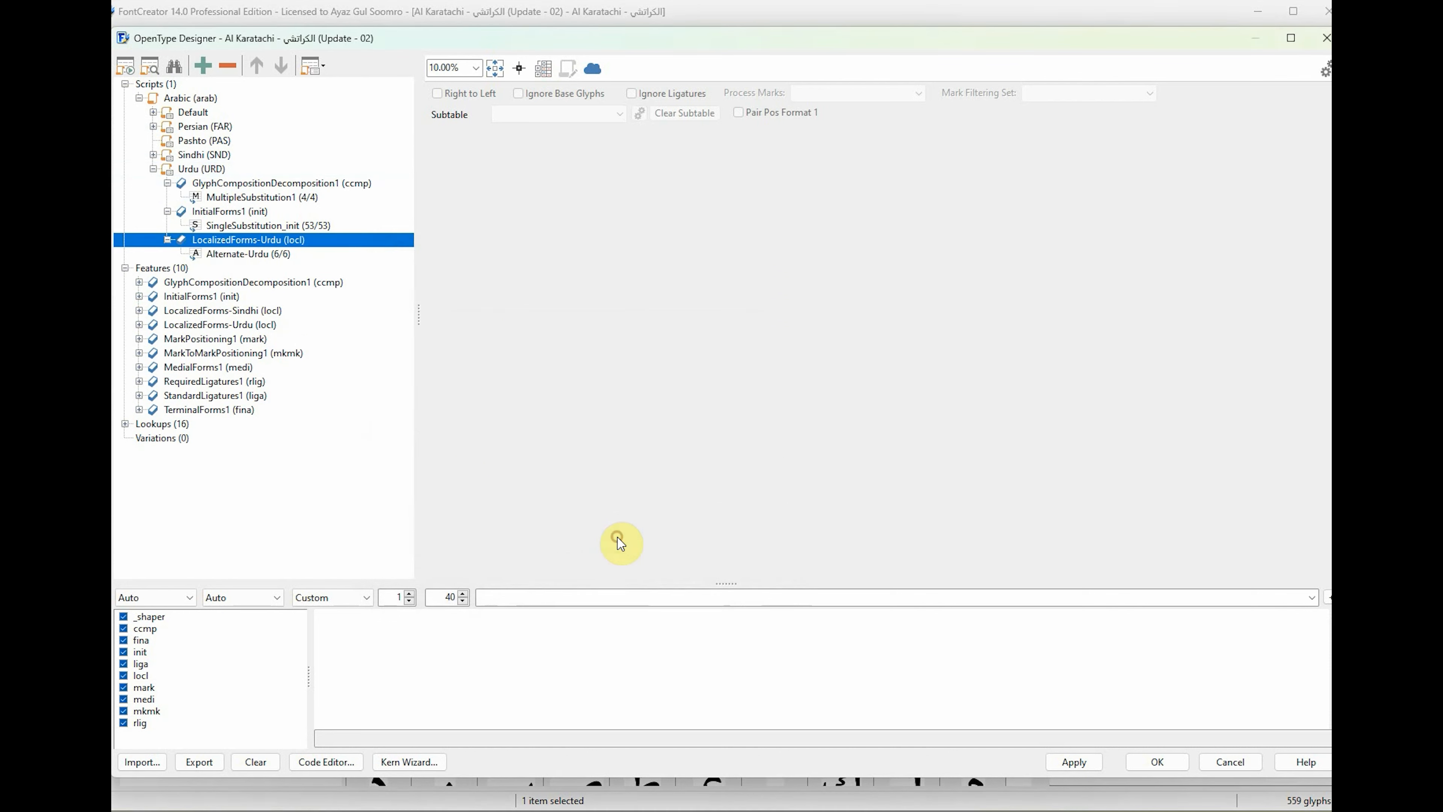
Add the existing feature MarkPositioning1 (mark) to the Arabic script's Urdu language.
click(212, 170)
right_click(214, 171)
click(245, 180)
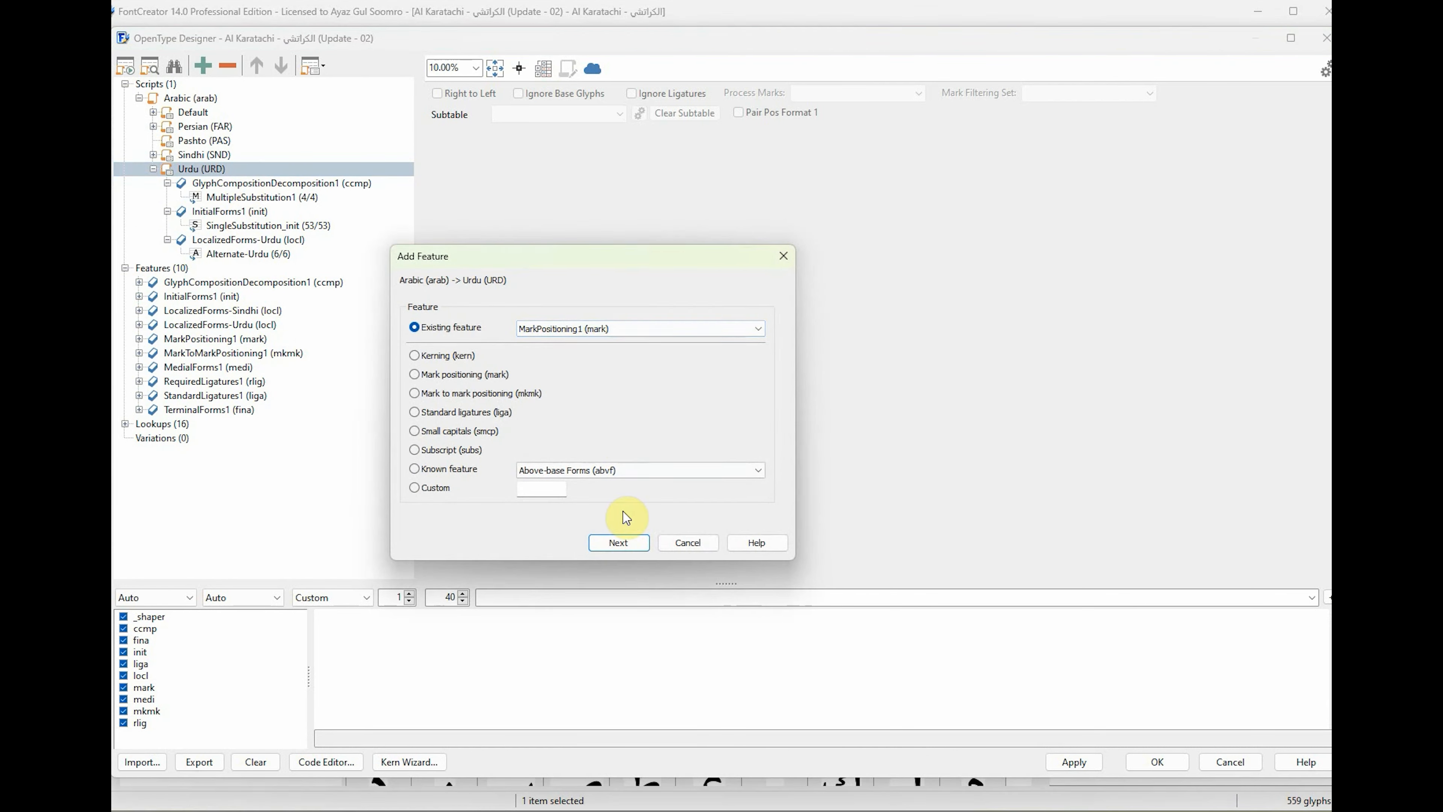
click(619, 543)
Add the existing feature MarkToMarkPositioning1 (mkmk) to the Arabic script's Urdu language.
click(182, 169)
right_click(196, 169)
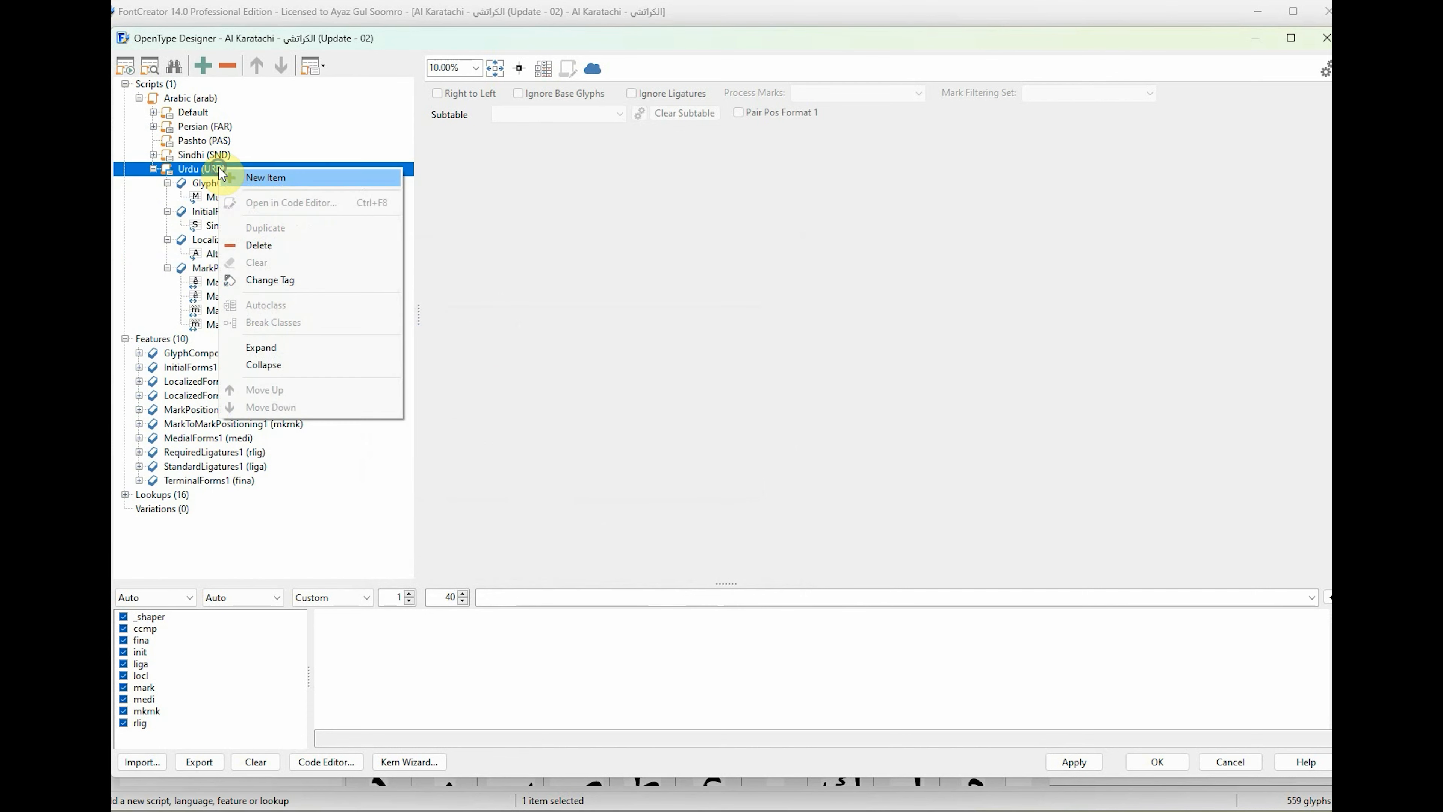
click(265, 178)
click(614, 328)
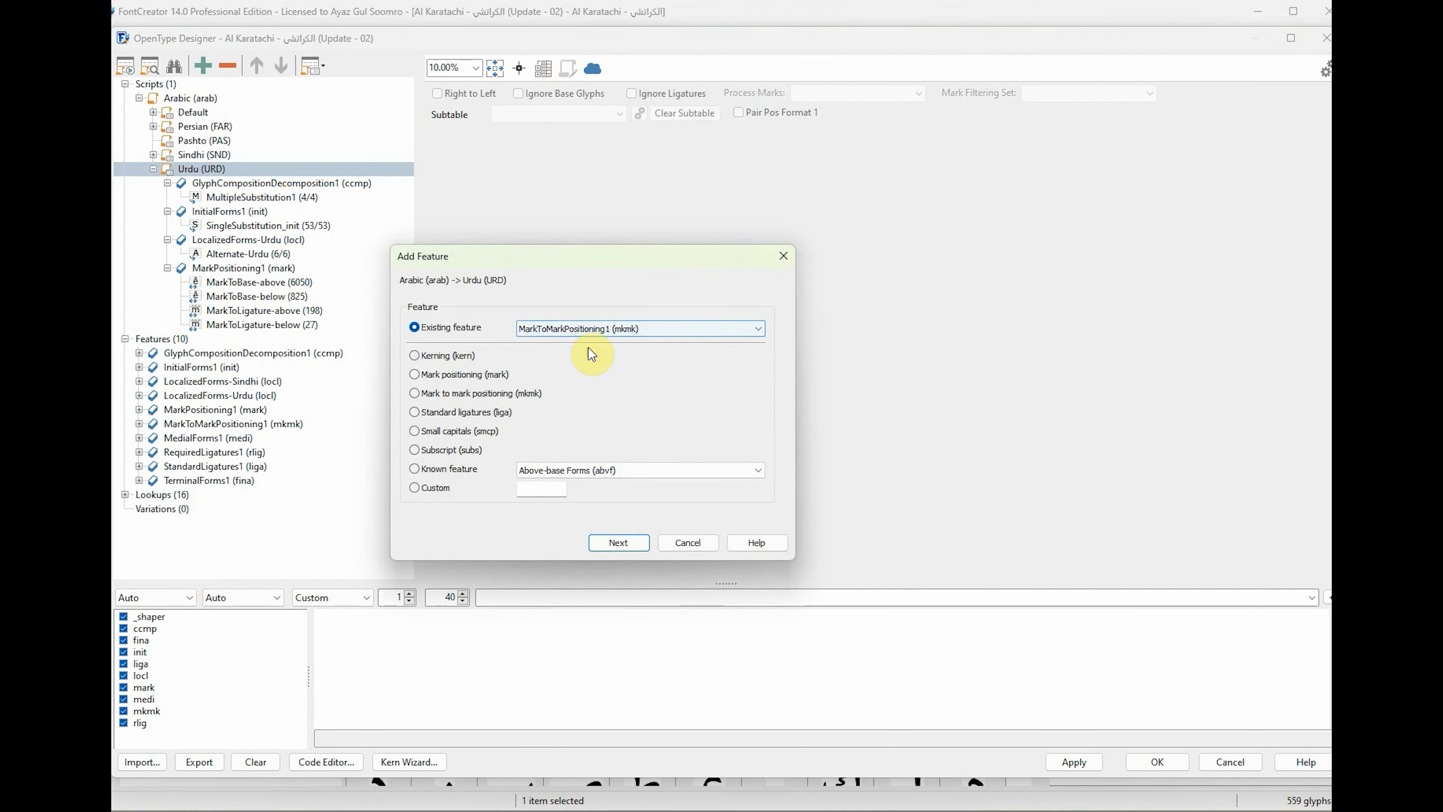
click(631, 543)
Add the existing feature MedialForms1 (medi) to the Arabic script's Urdu language.
click(209, 169)
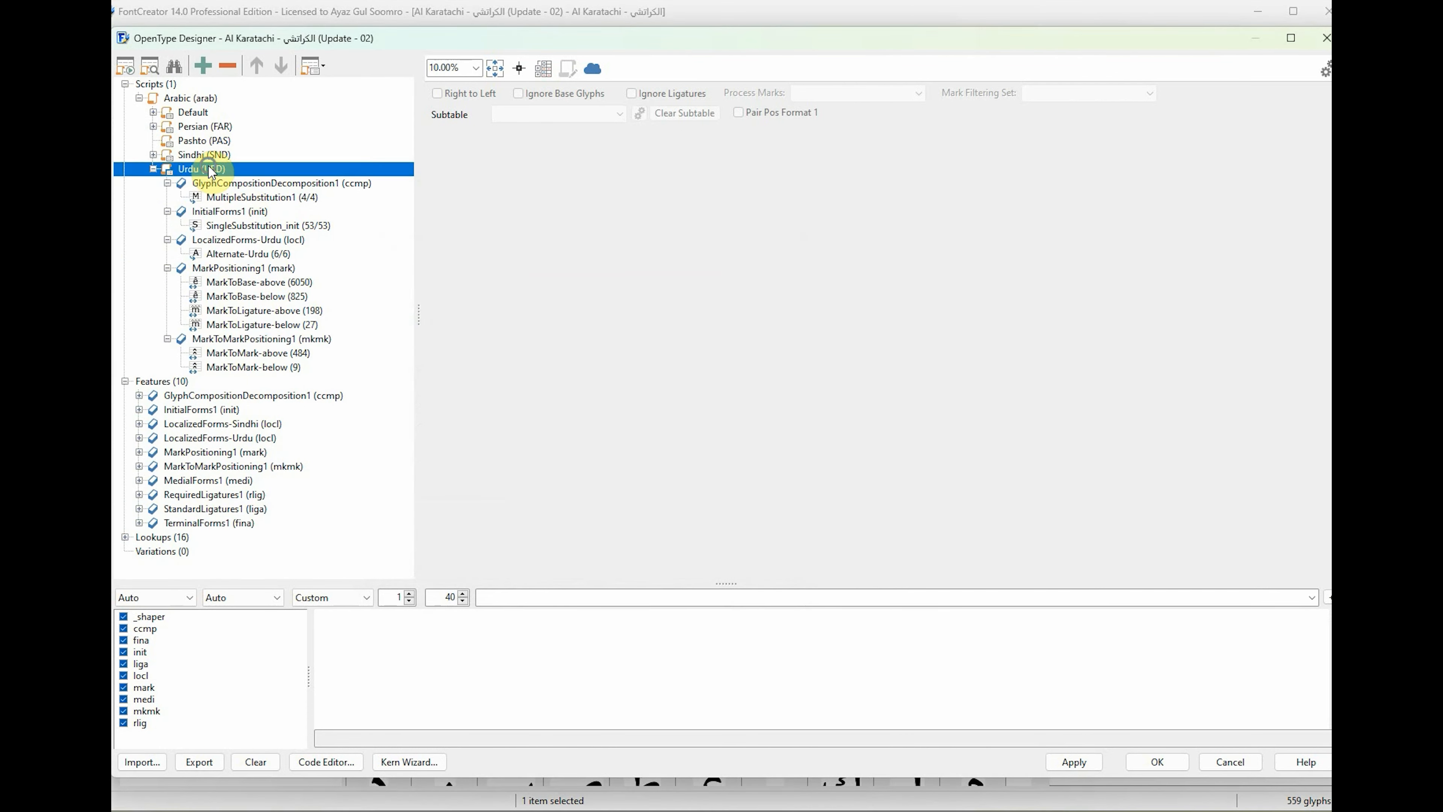
right_click(209, 171)
click(227, 181)
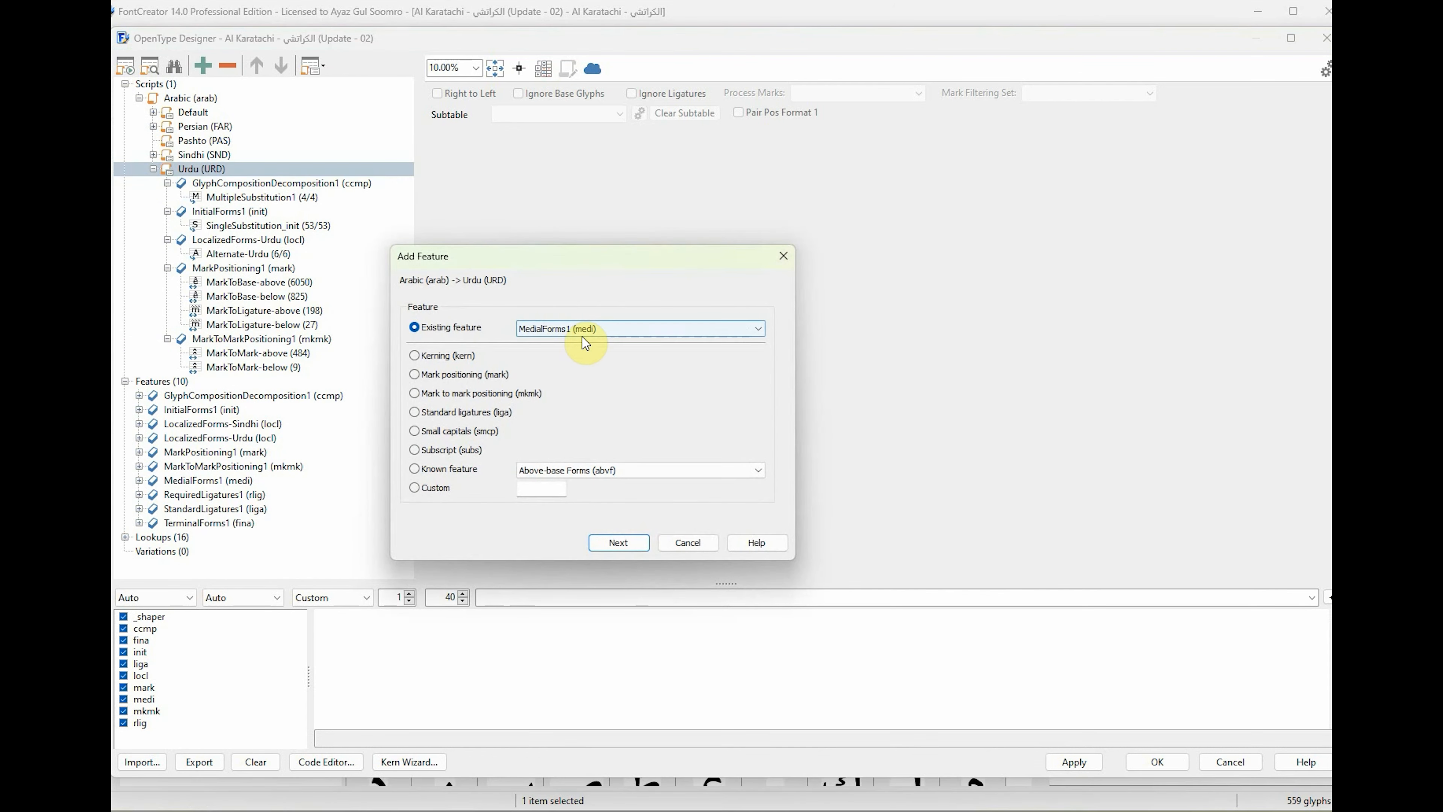
click(619, 542)
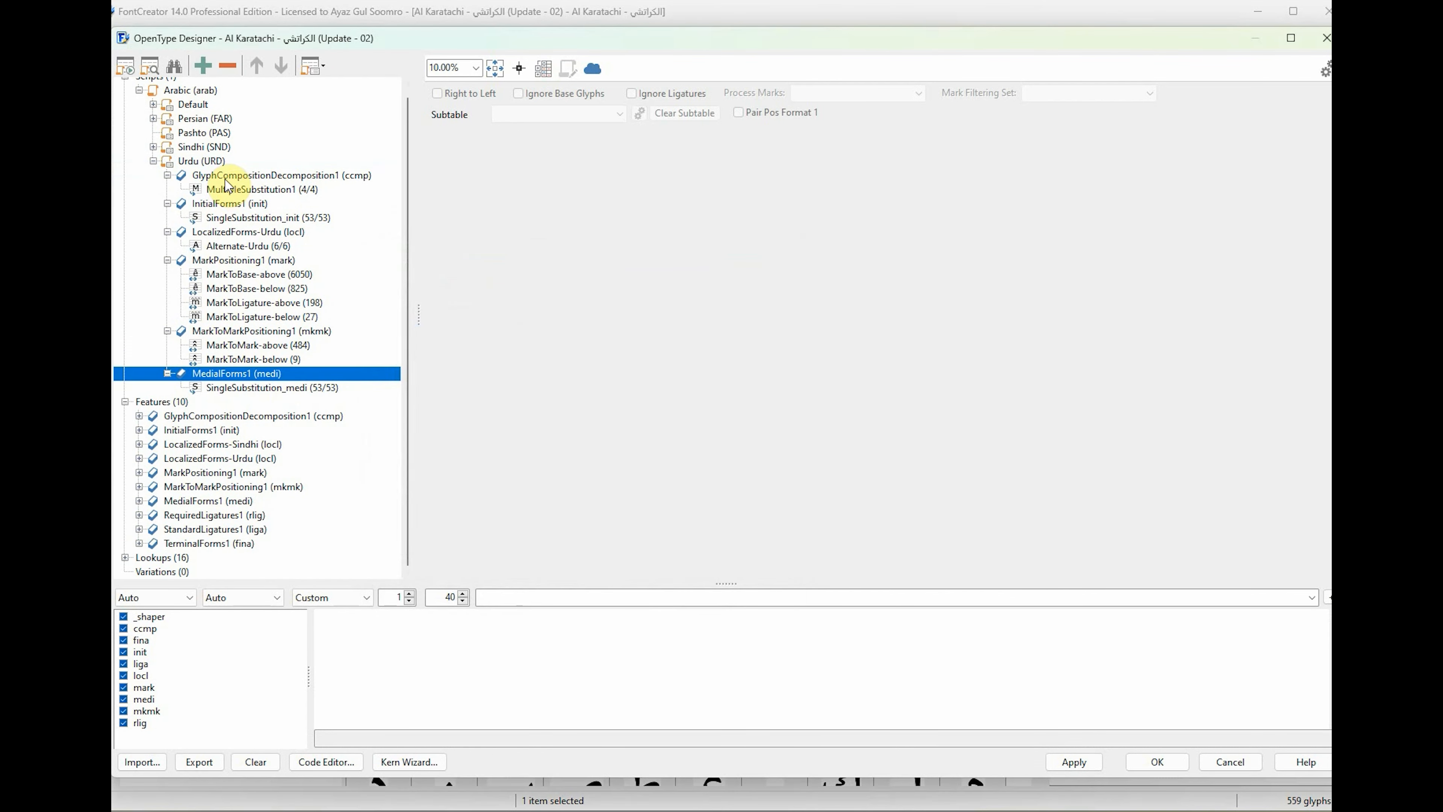
Add the existing feature RequiredLigatures1 (rlig) to the Arabic script's Urdu language.
click(210, 162)
right_click(212, 162)
click(233, 170)
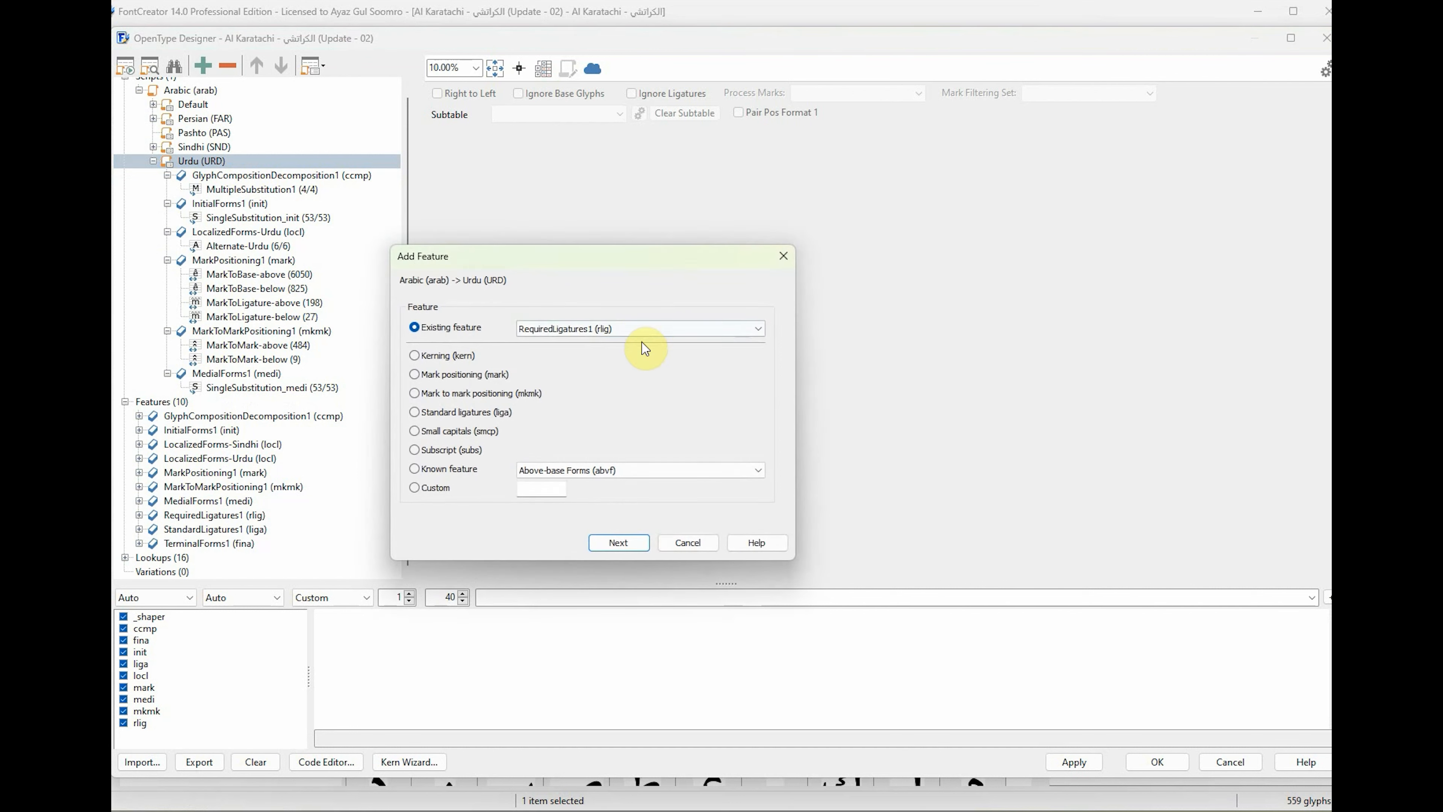
click(618, 541)
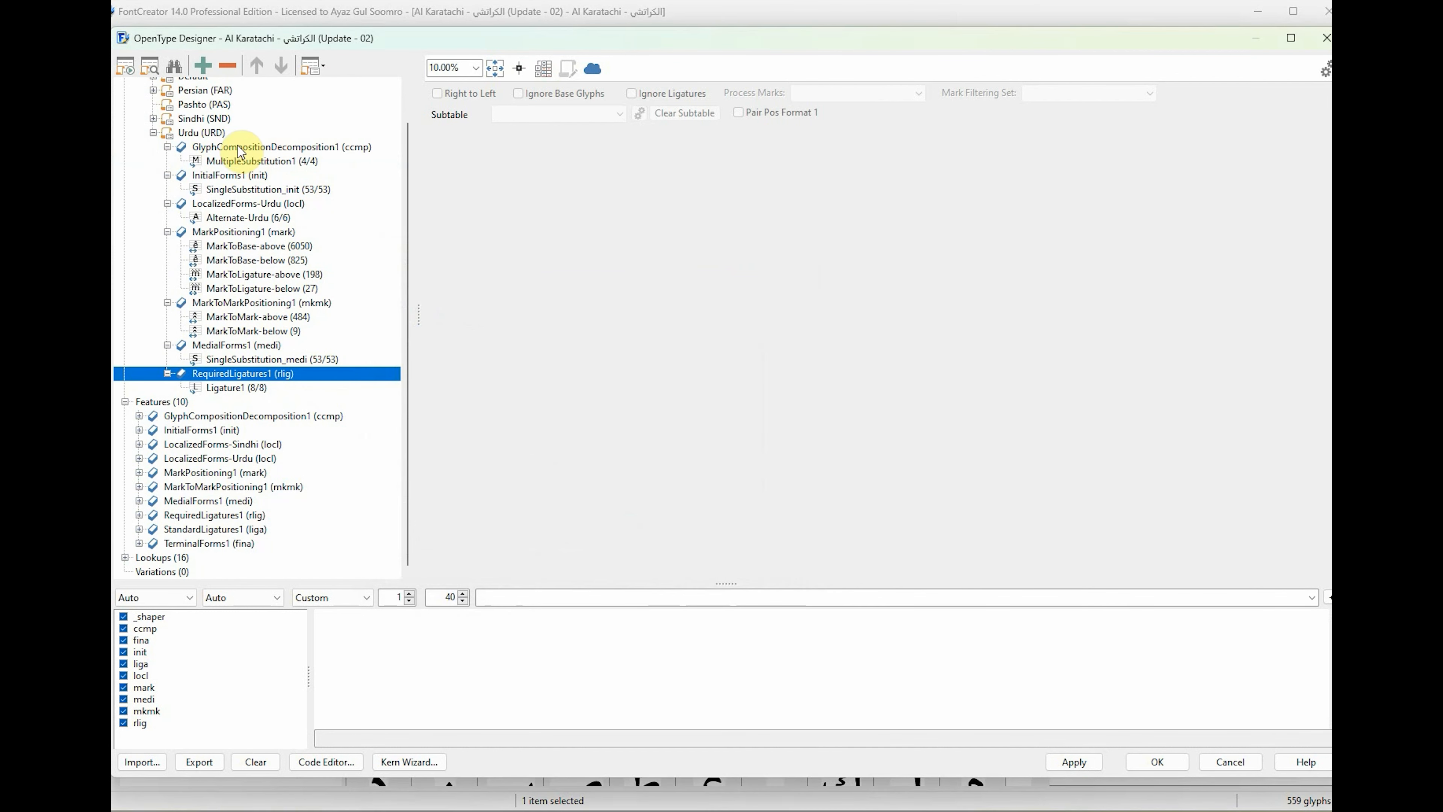
Add the existing feature StandardLigatures1 (liga) to the Arabic script's Urdu language.
click(222, 135)
right_click(221, 139)
click(250, 145)
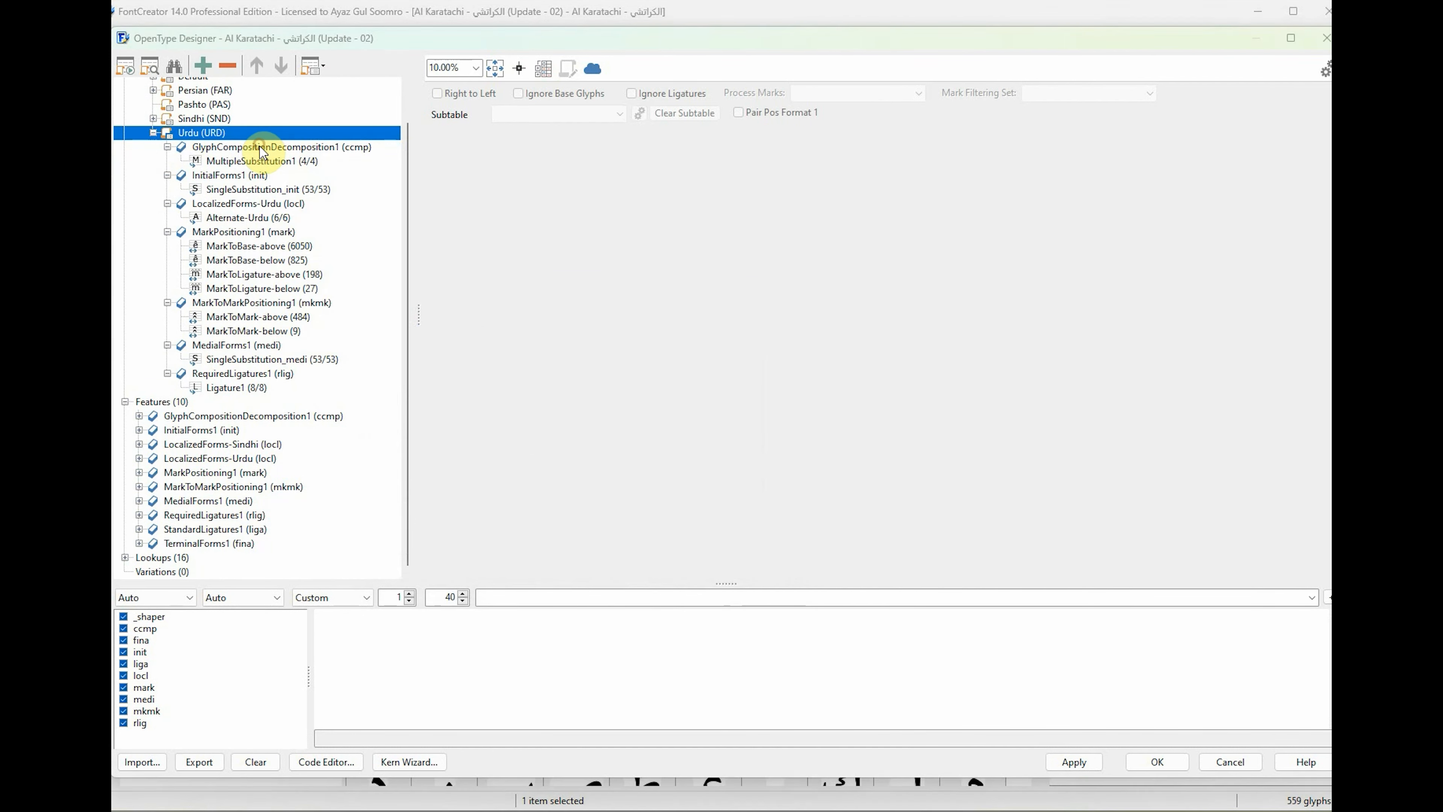
click(618, 542)
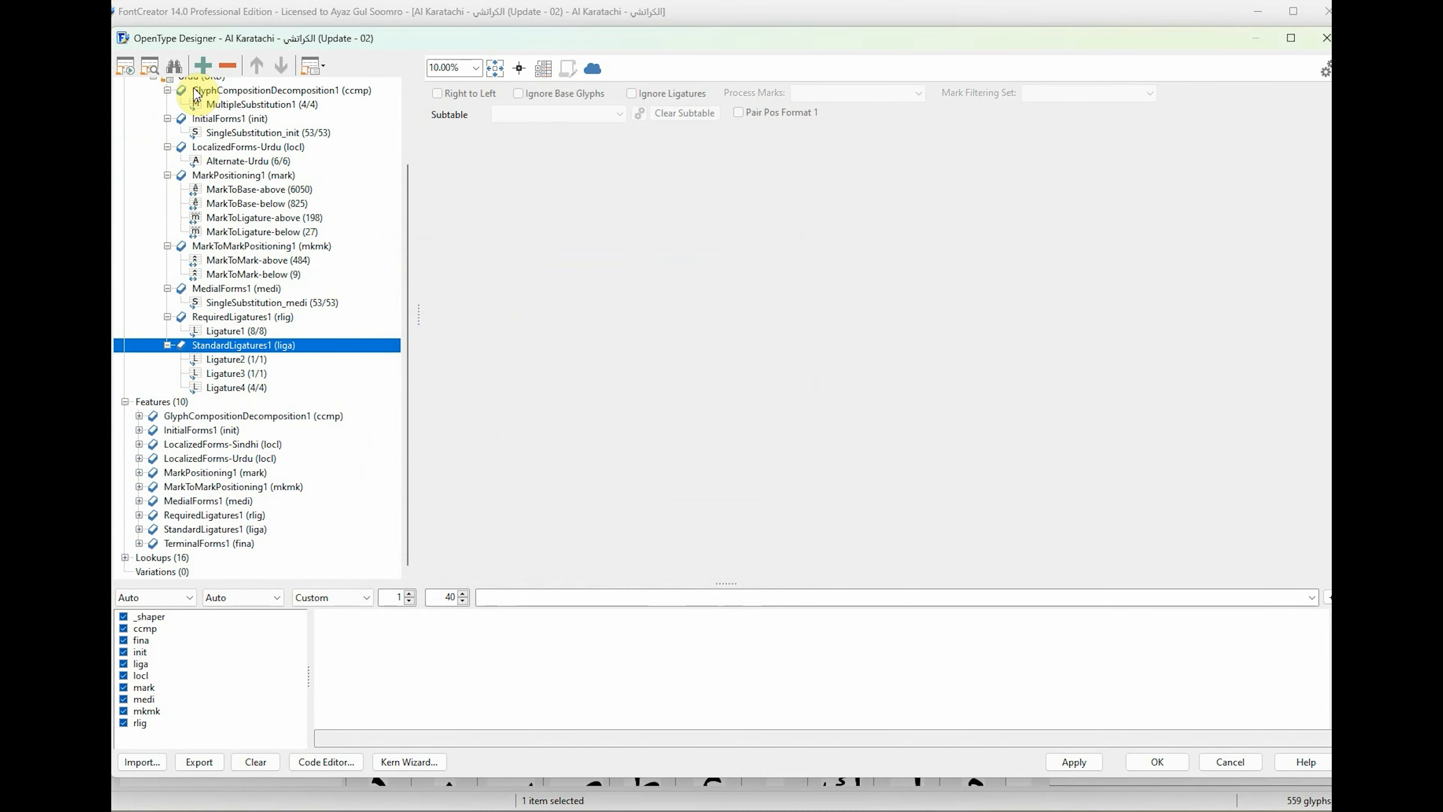
Add the existing feature TerminalForms1 (fina) to the Arabic script's Urdu language and collapse the Urdu branch.
scroll(241, 284, up, 2)
right_click(192, 169)
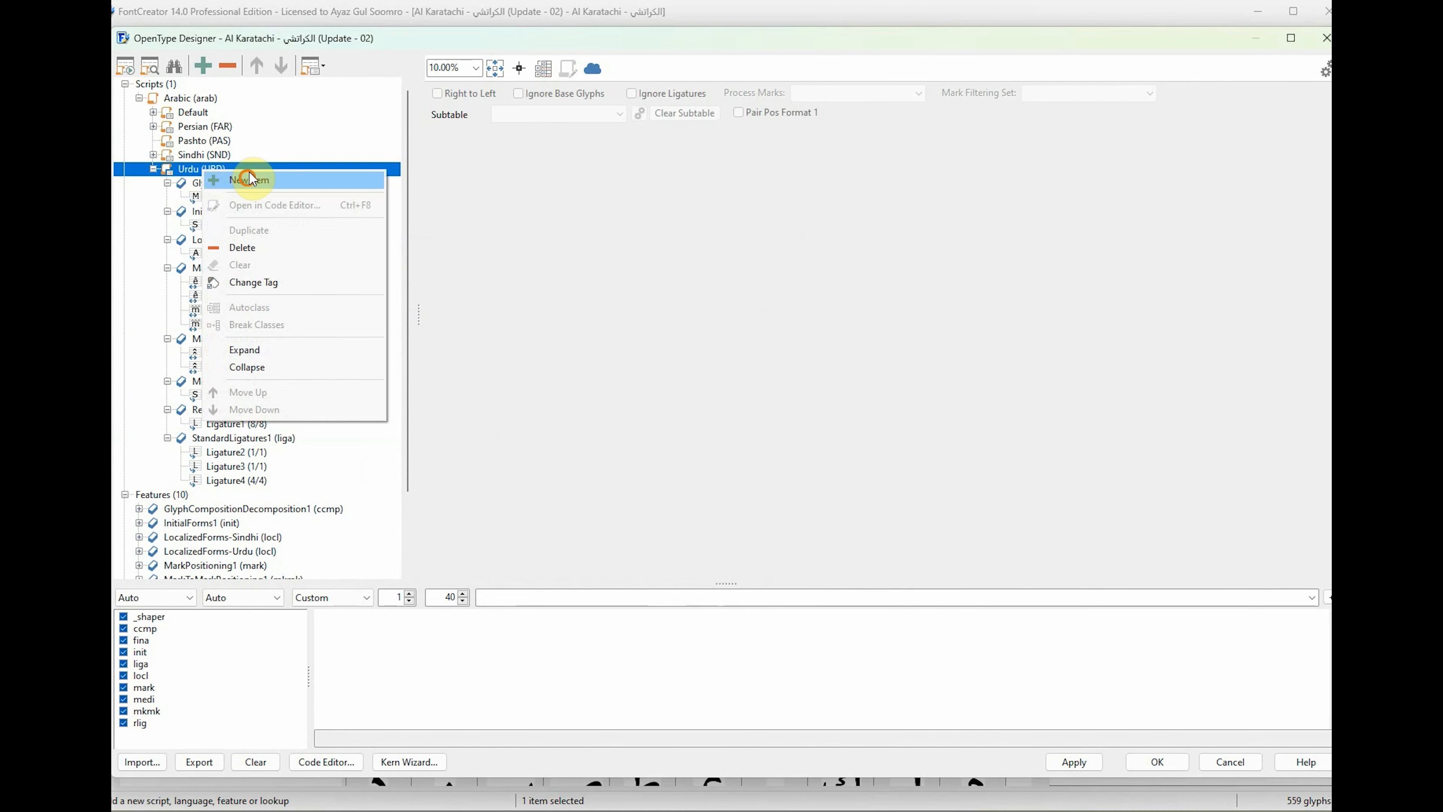
click(227, 179)
click(622, 328)
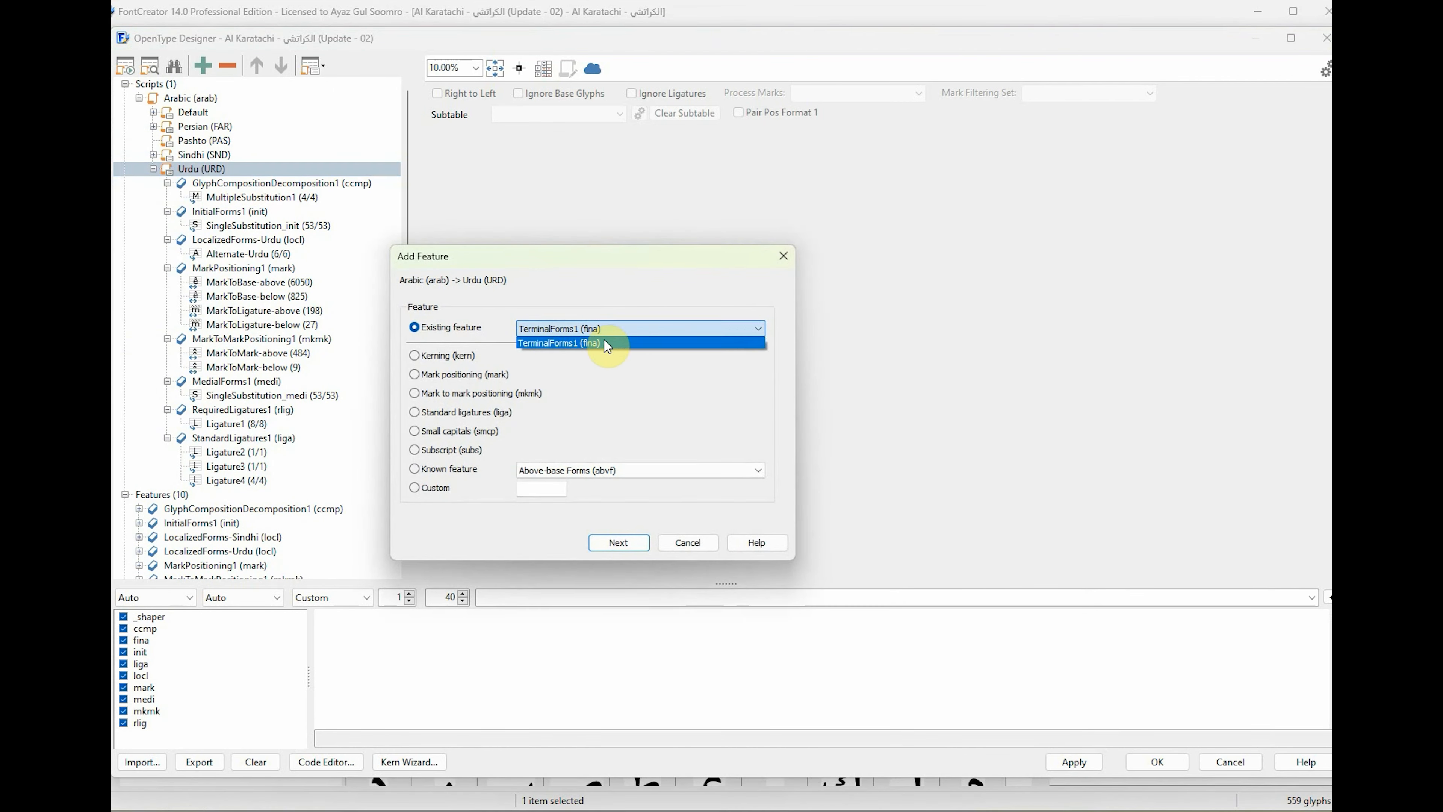
click(621, 543)
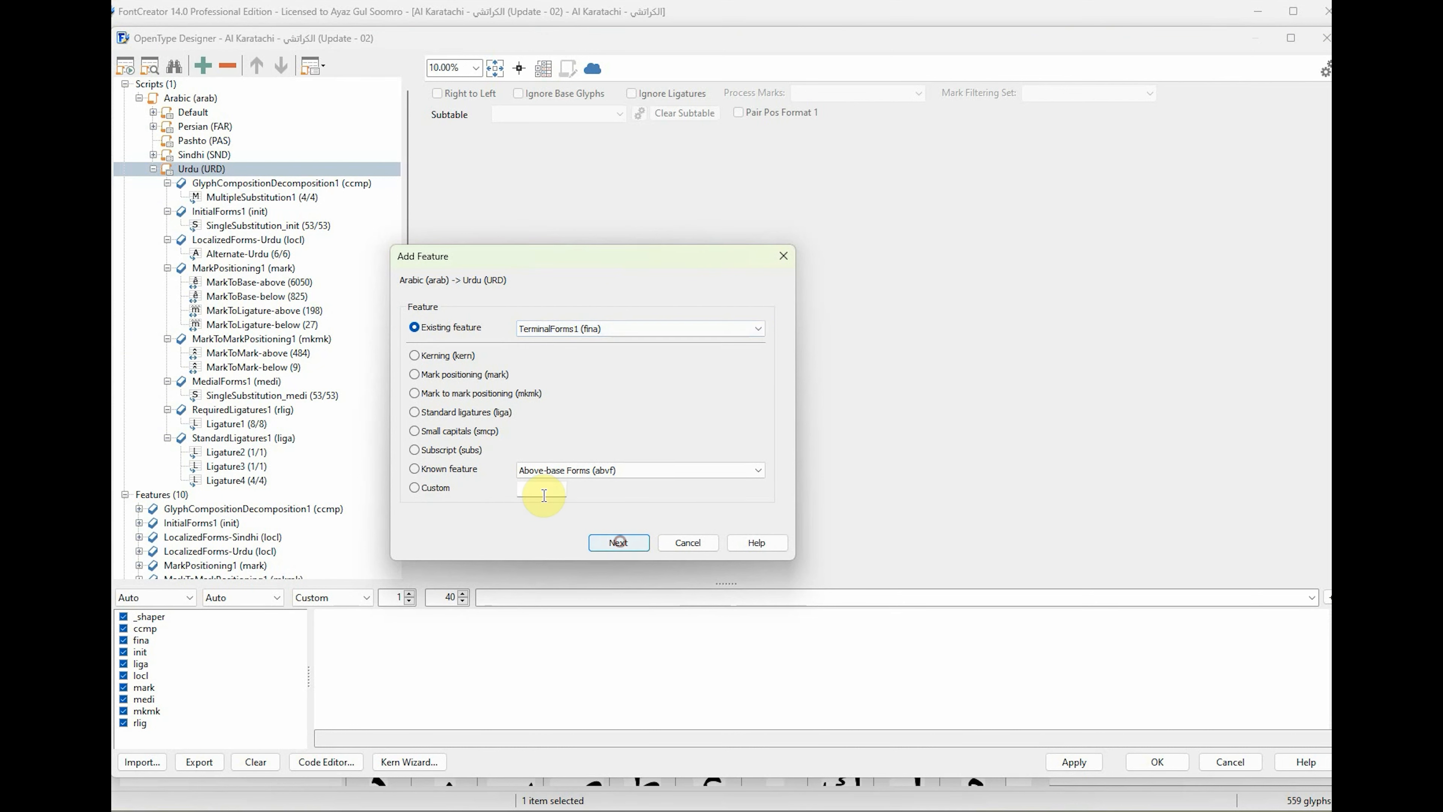
click(628, 542)
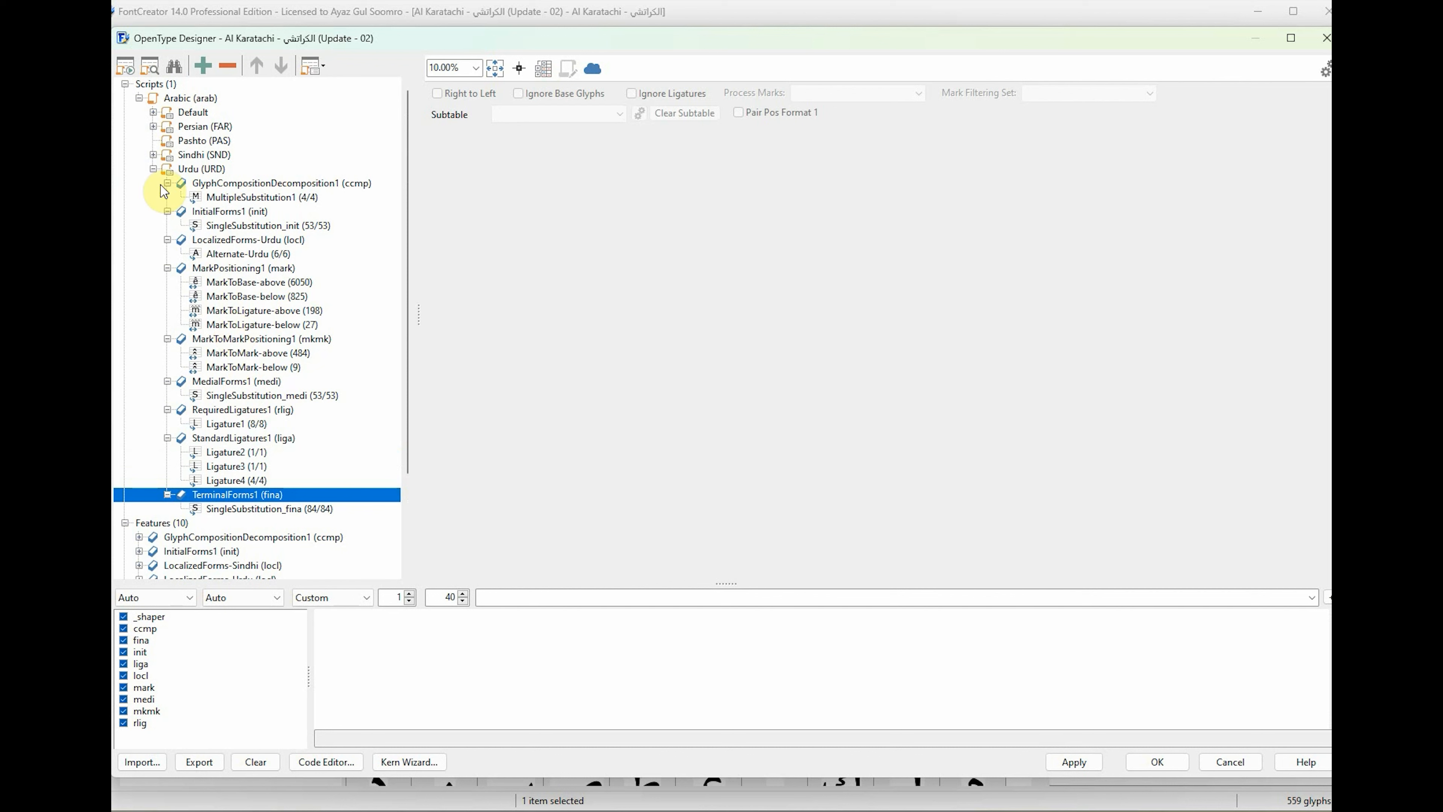
click(153, 168)
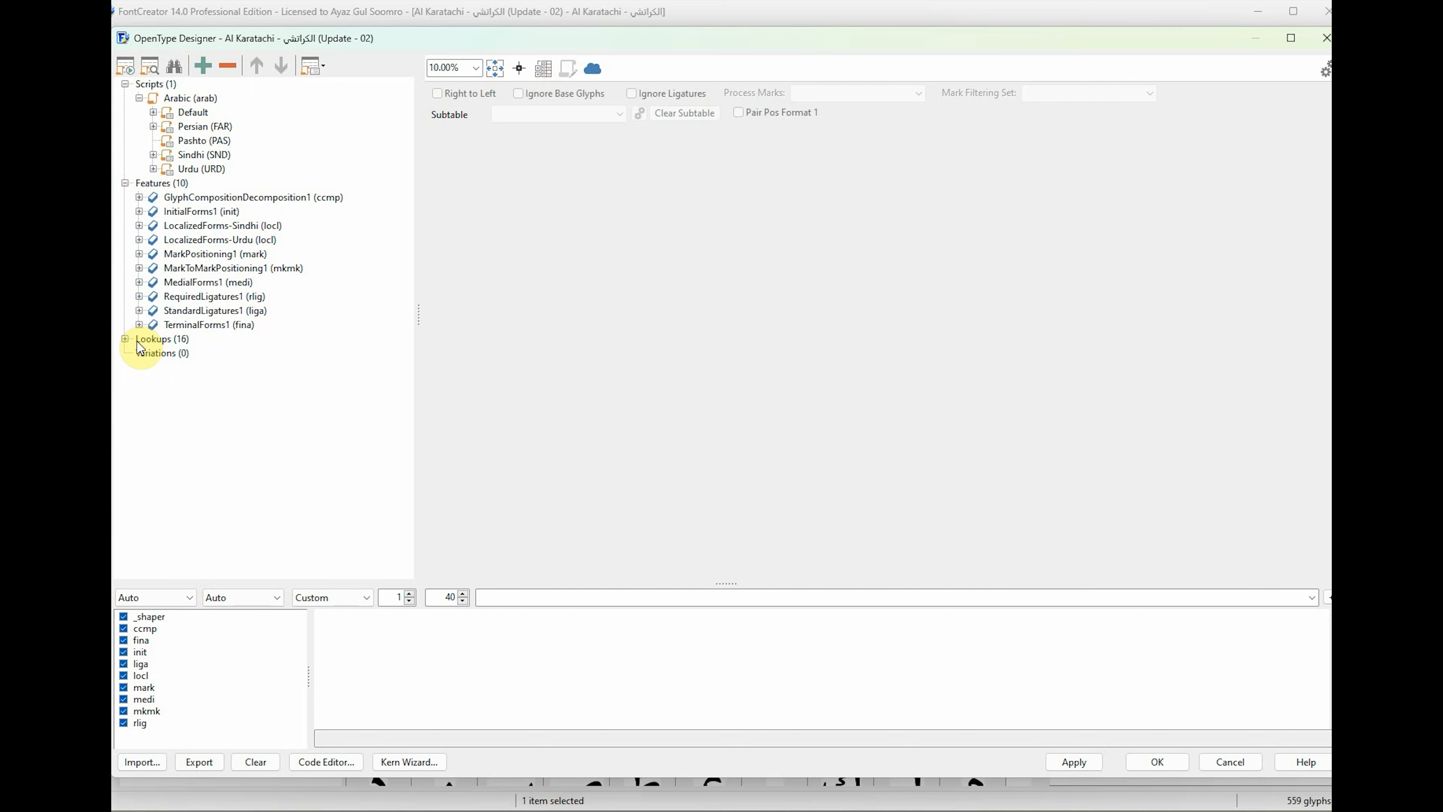
Review the font's list of lookups and the glyph classes in the Class Manager without changing them.
click(126, 339)
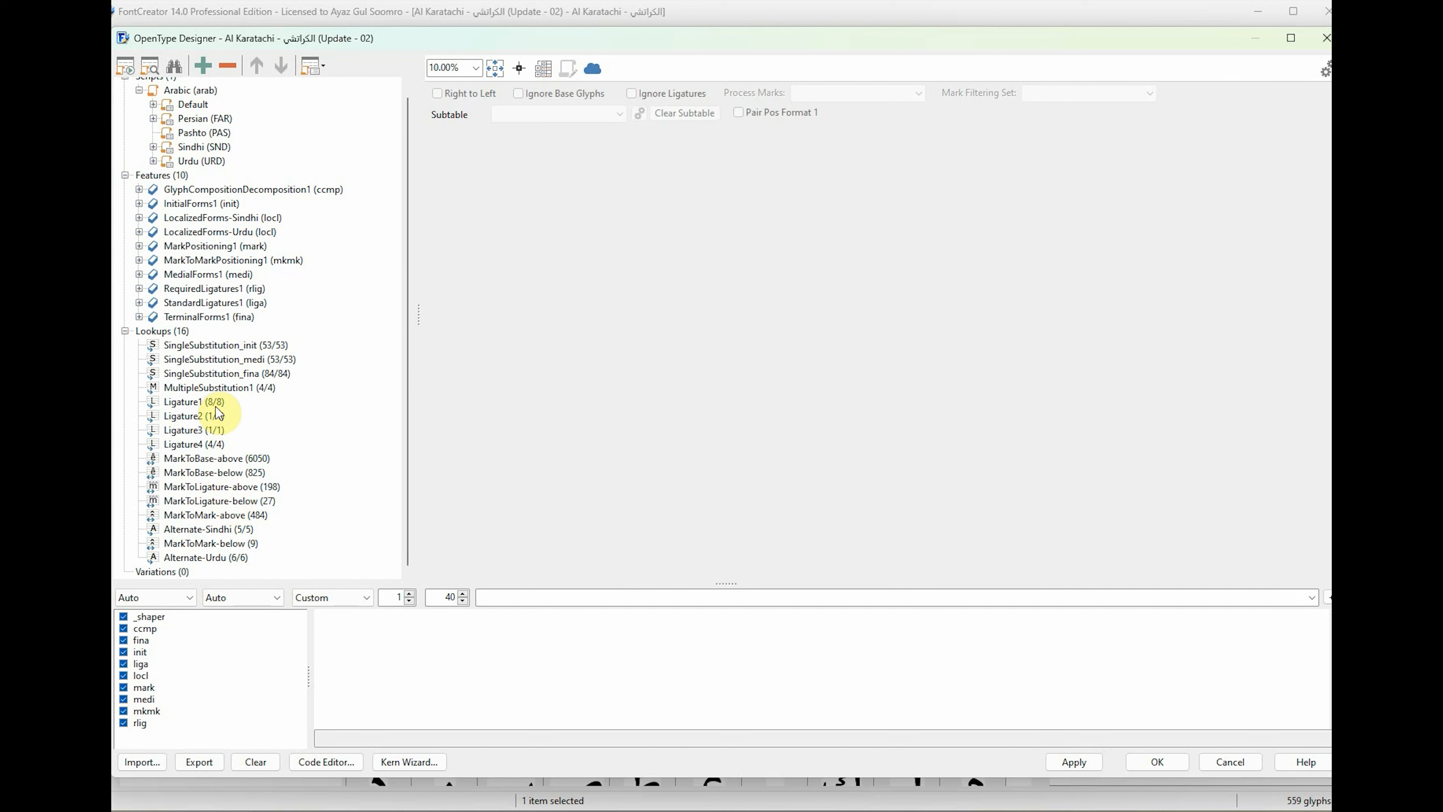
scroll(236, 322, up, 1)
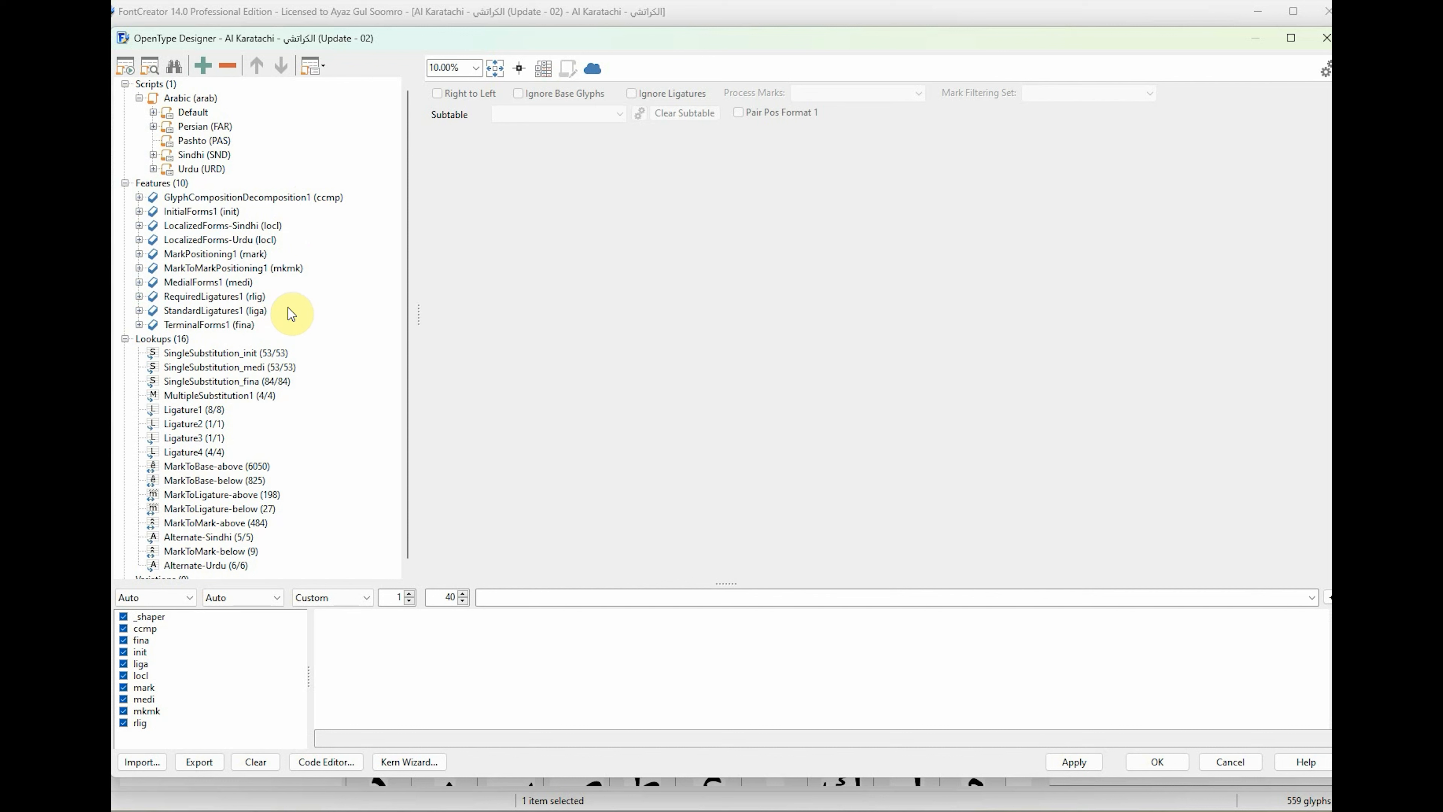
click(126, 339)
click(126, 183)
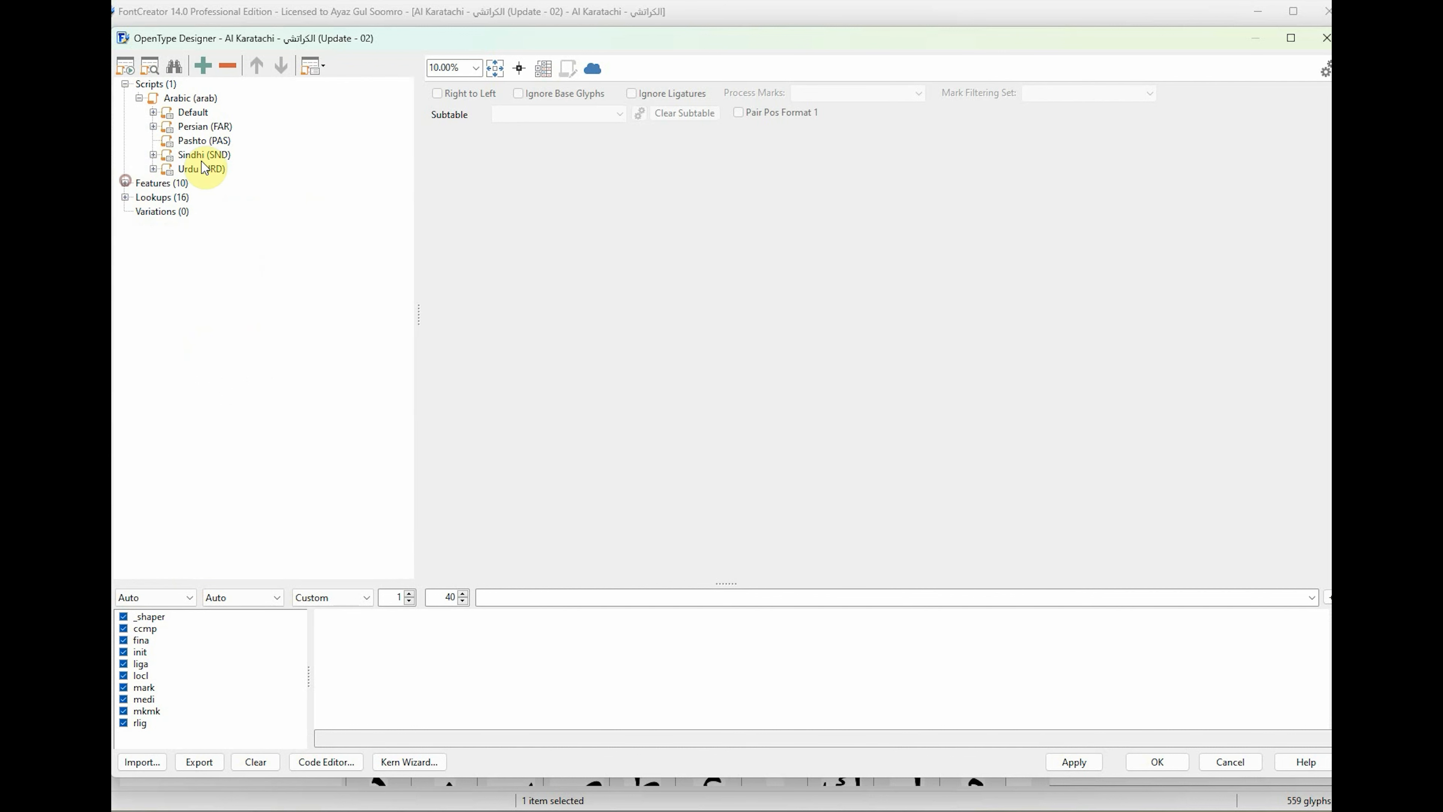
click(543, 68)
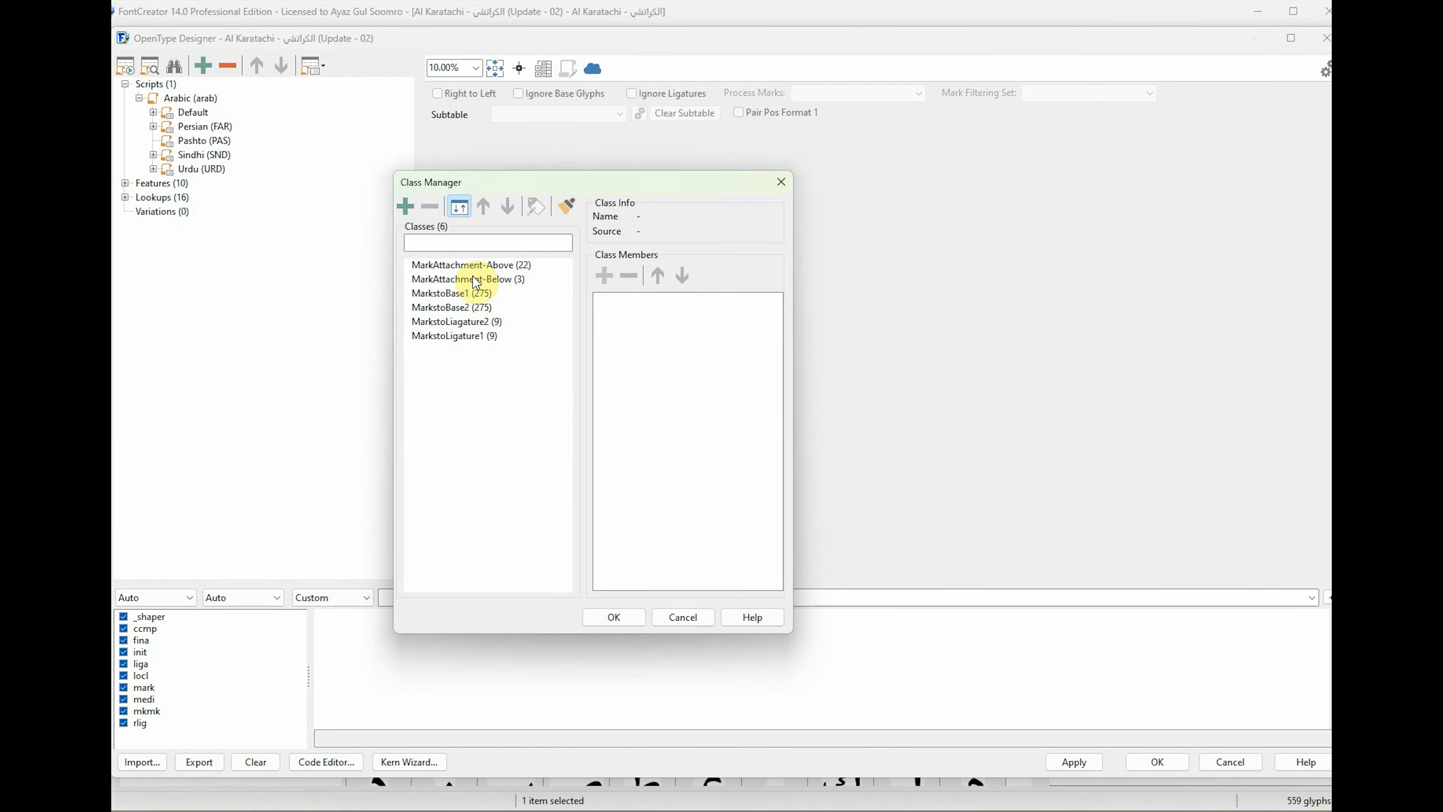
click(693, 621)
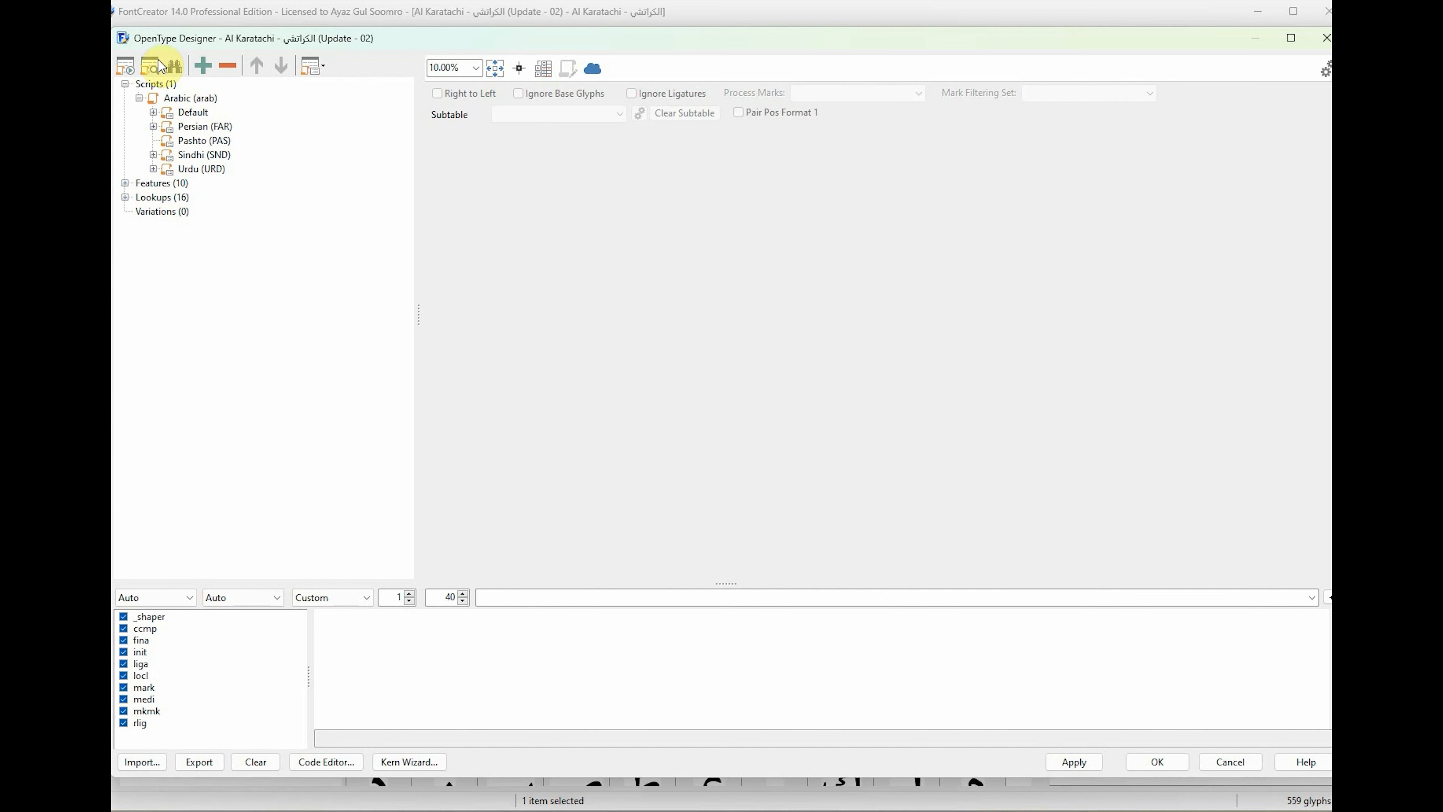
Examine the MultipleSubstitution1 and SingleSubstitution_init lookups under the Arabic script's Default language.
double_click(199, 110)
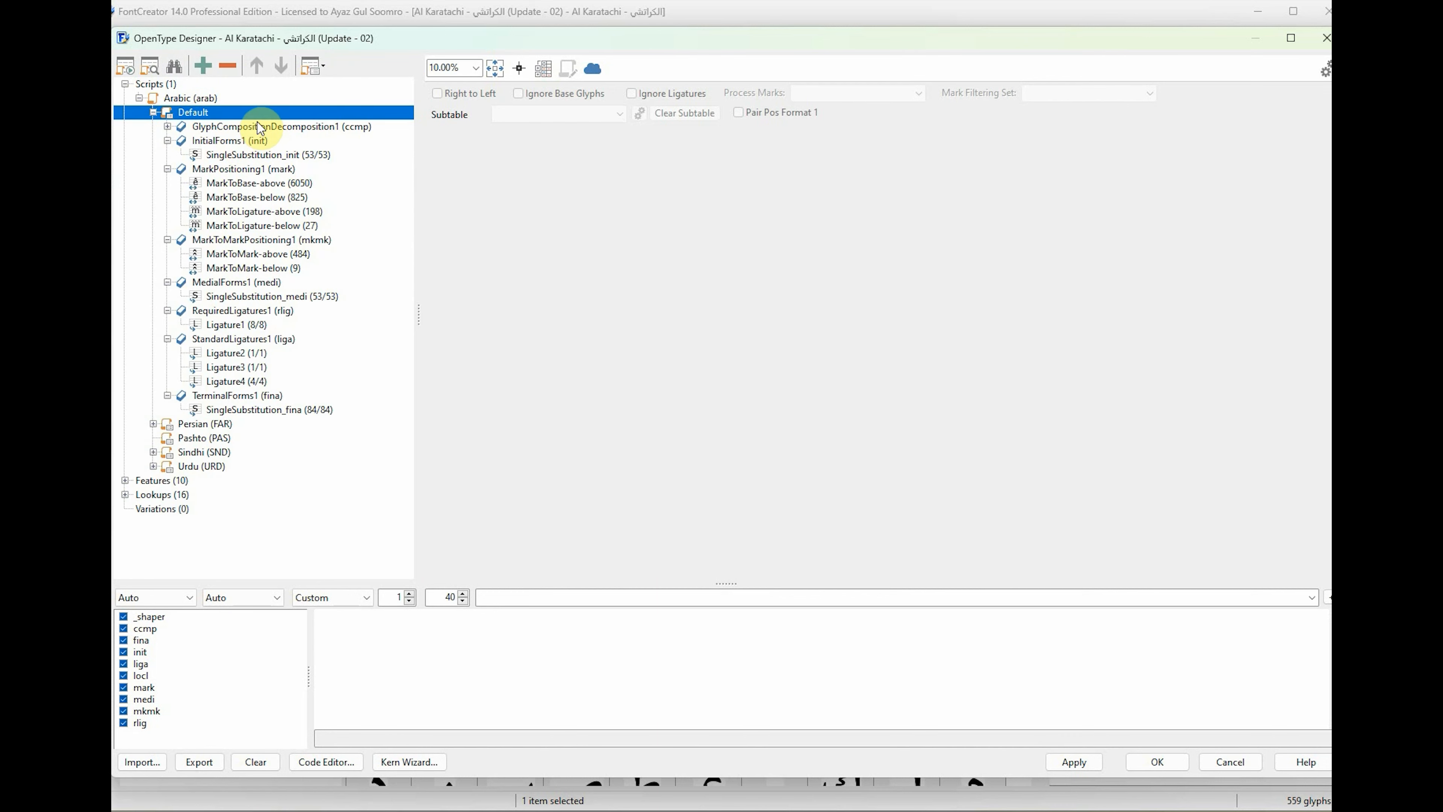
click(167, 126)
click(230, 141)
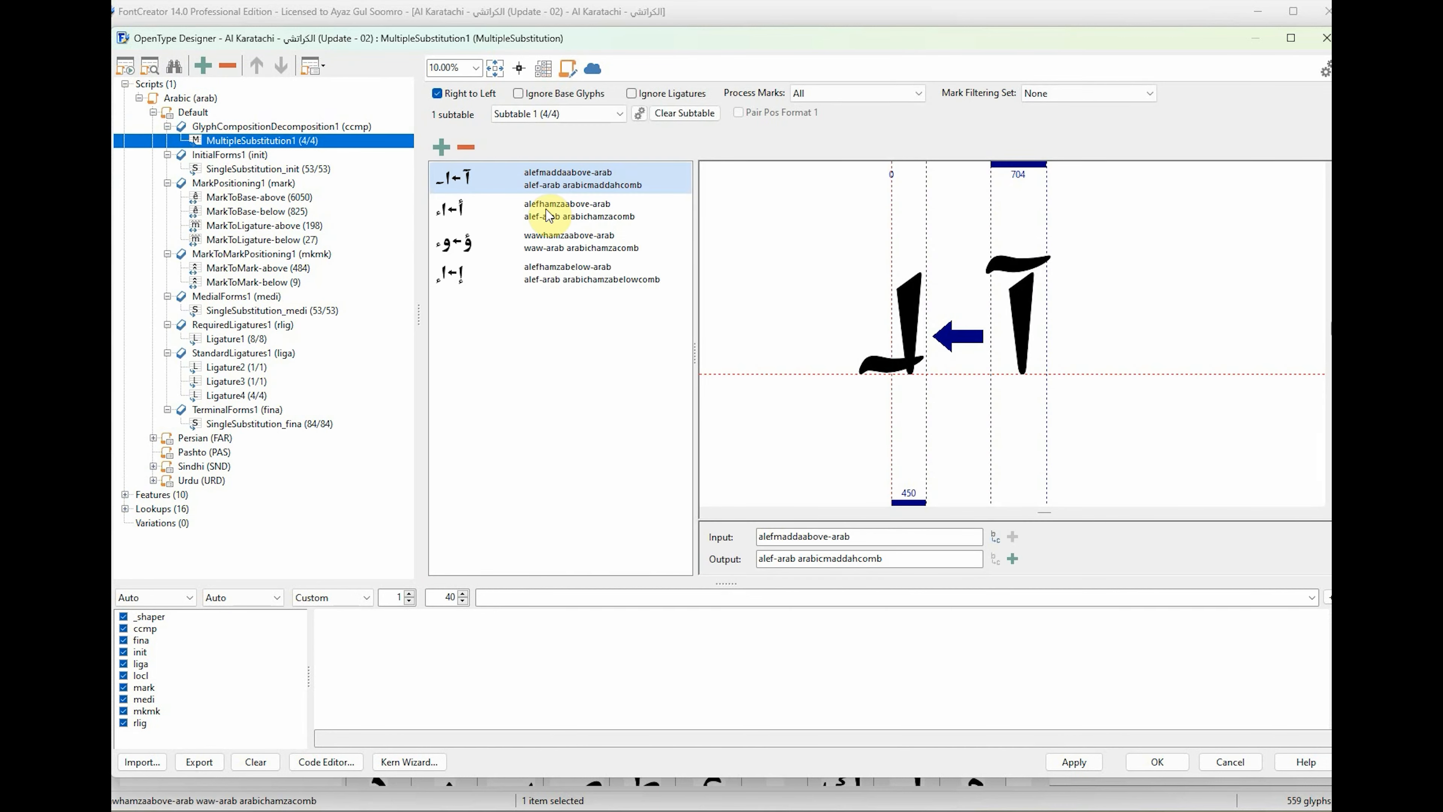
click(250, 169)
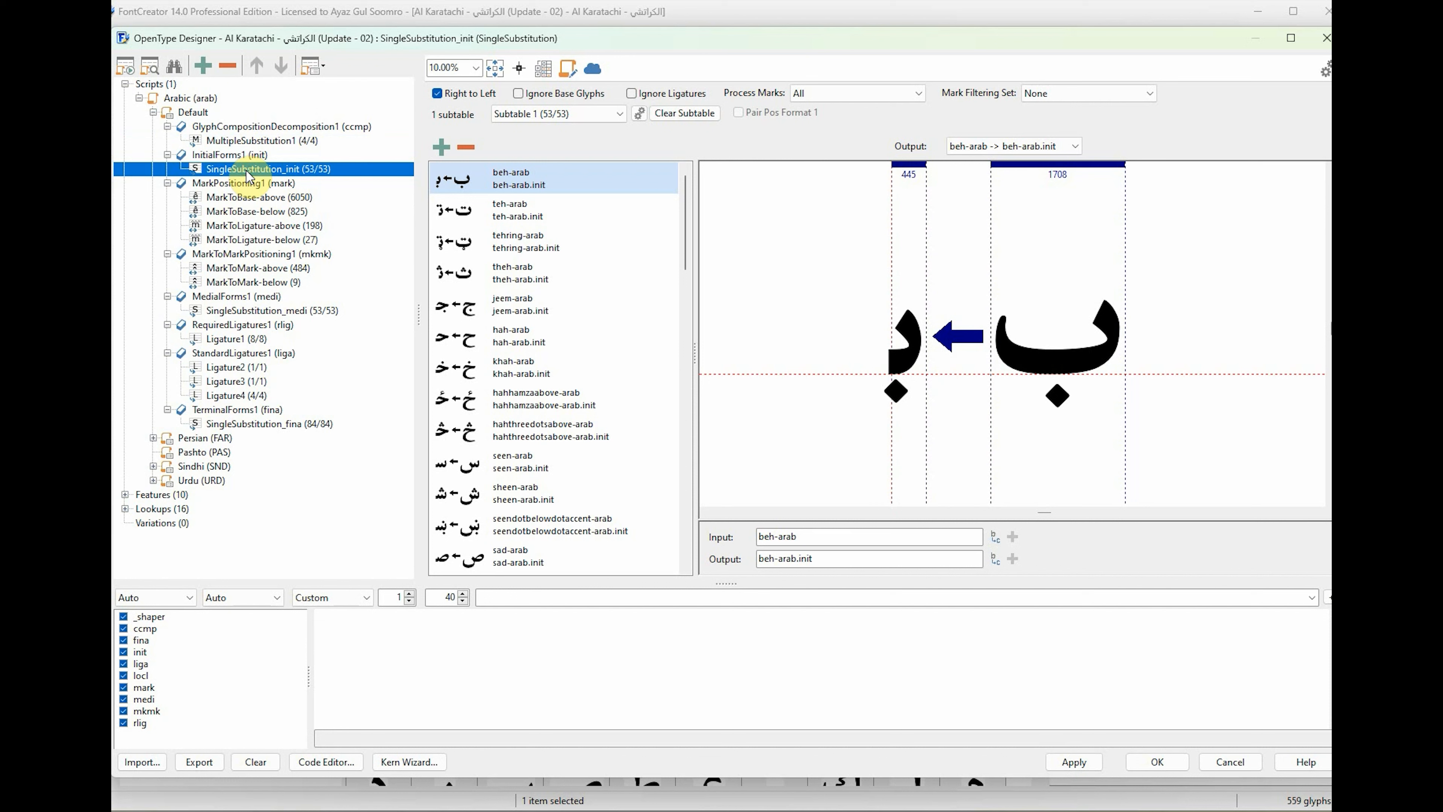
click(167, 127)
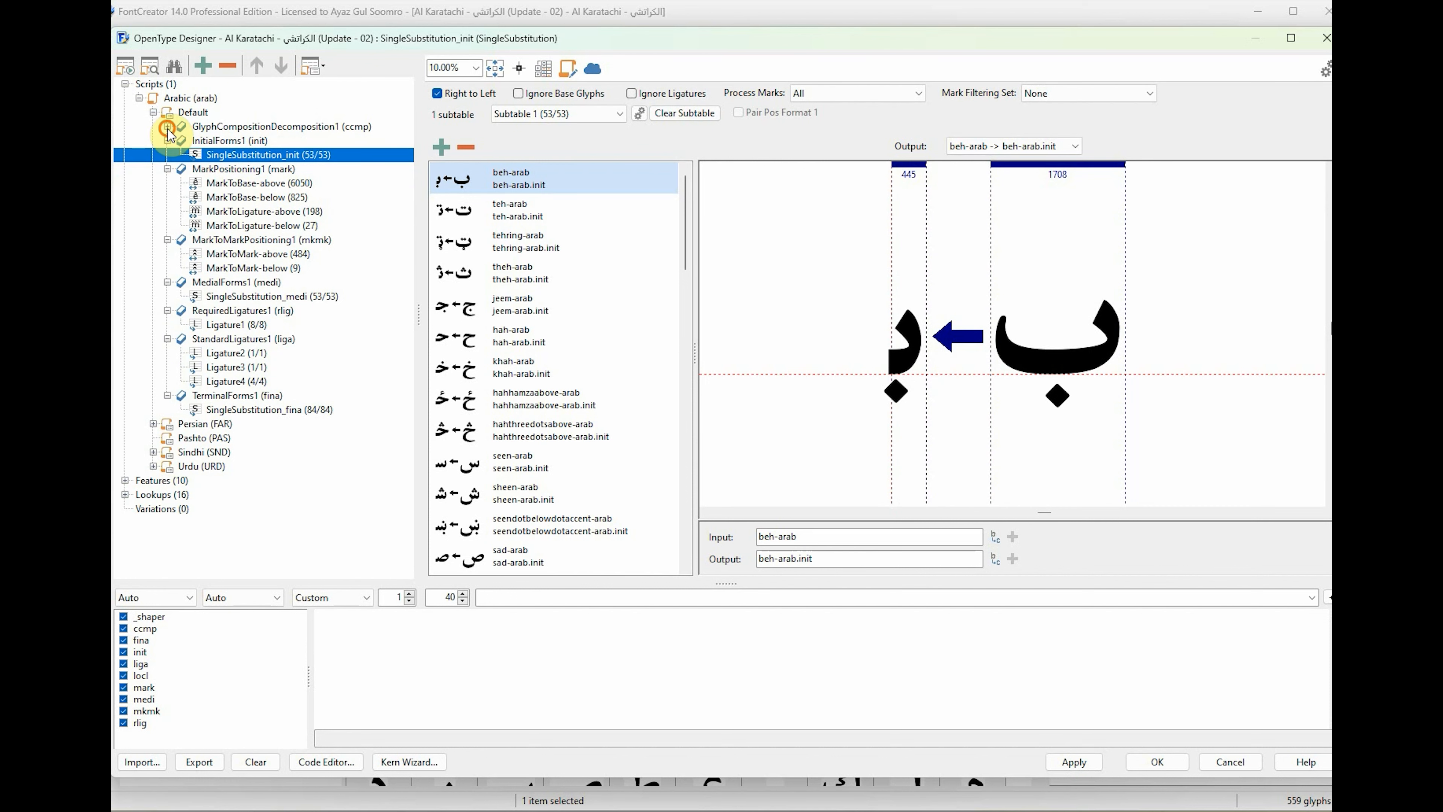
click(153, 112)
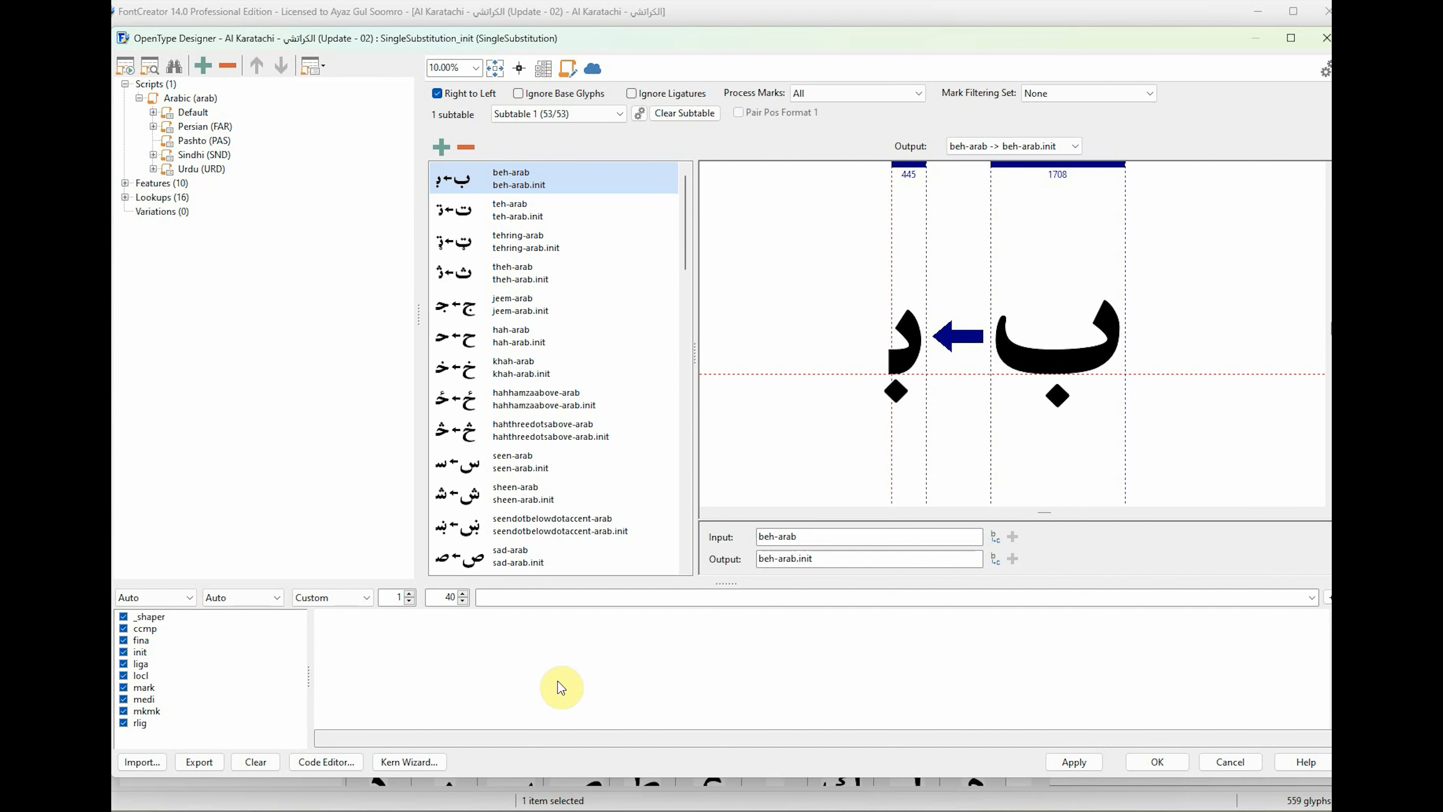
Switch the keyboard input to an Arabic-script layout for entering text in the empty shaping preview.
click(571, 598)
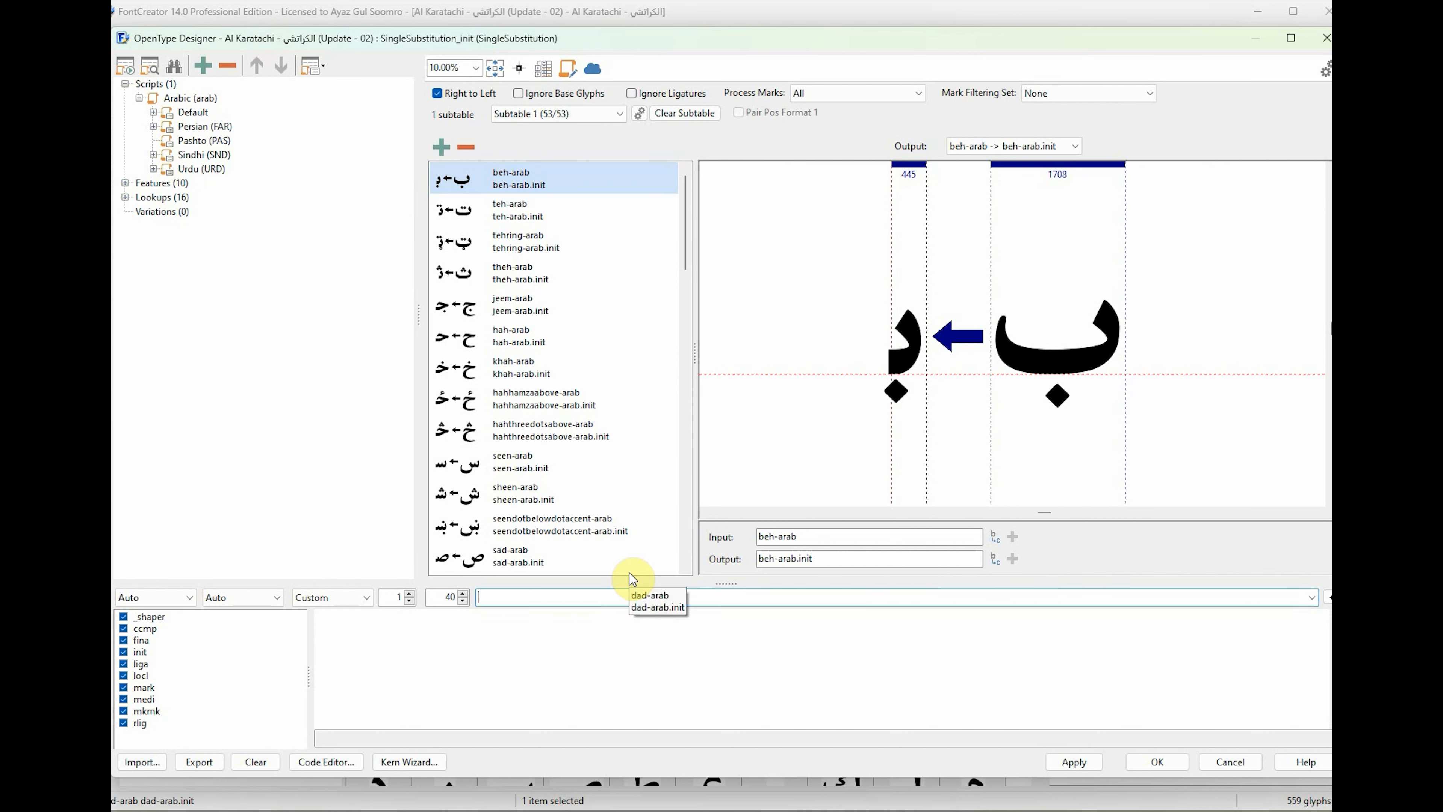
key(super+space)
key(super+space)
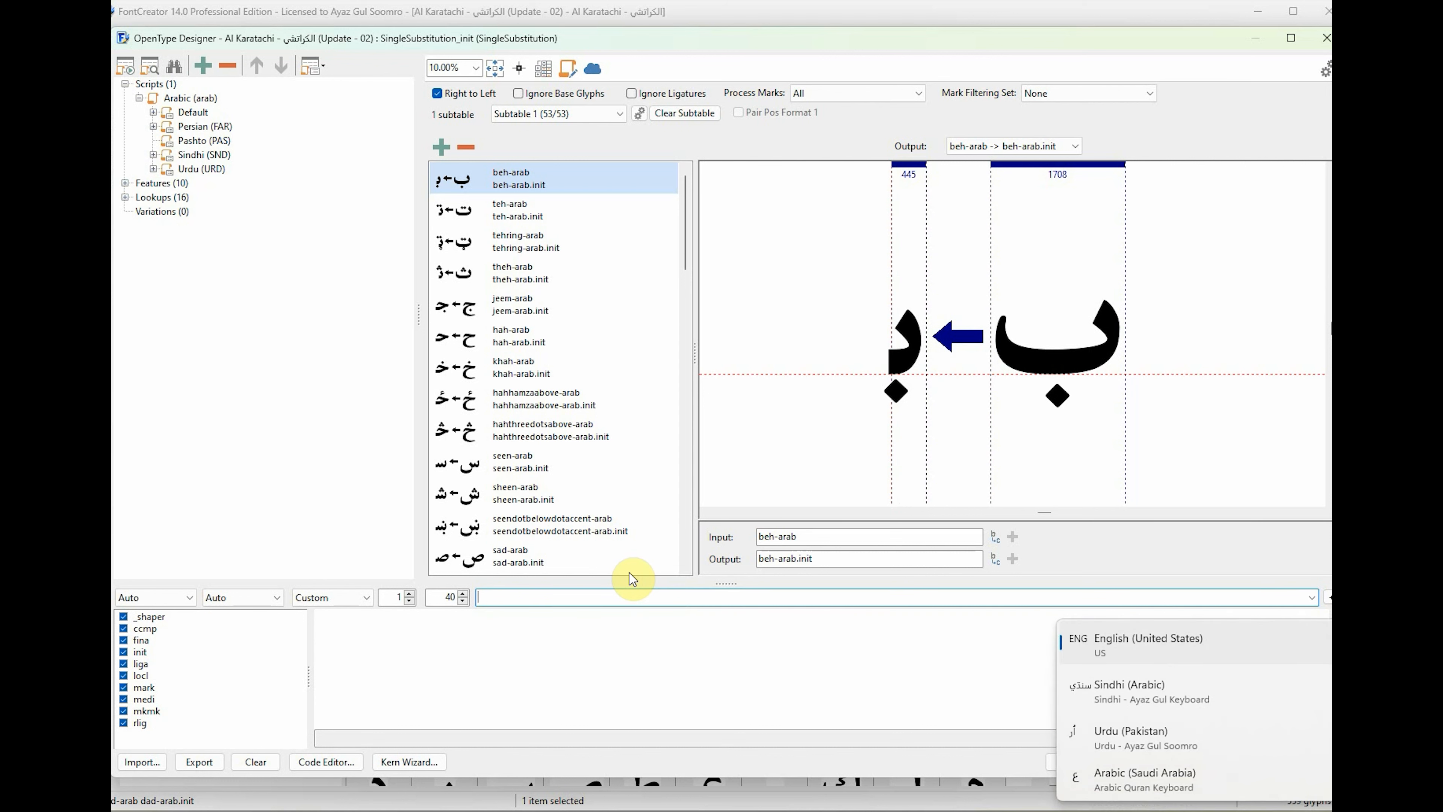
key(super+space)
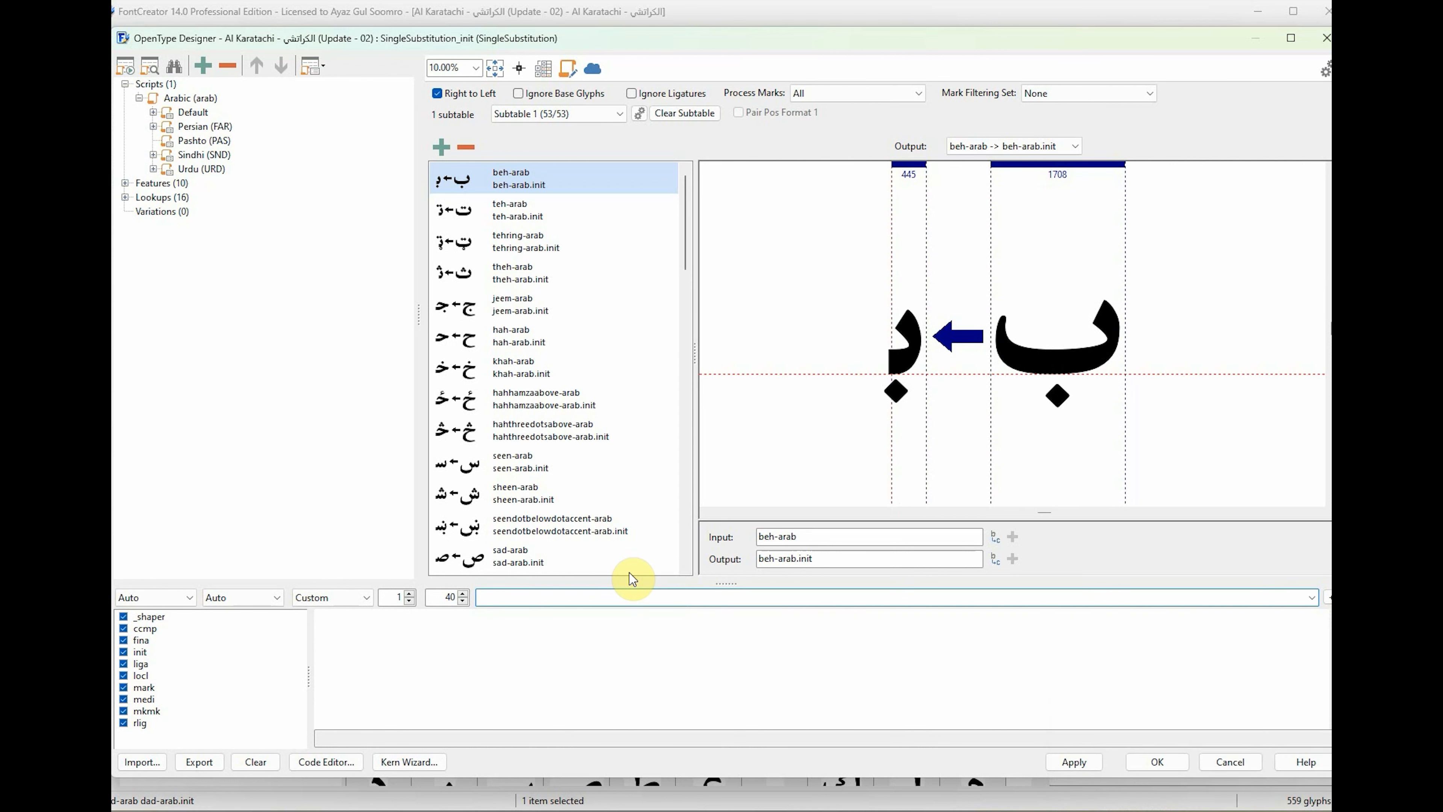
text(لا)
key(BackSpace)
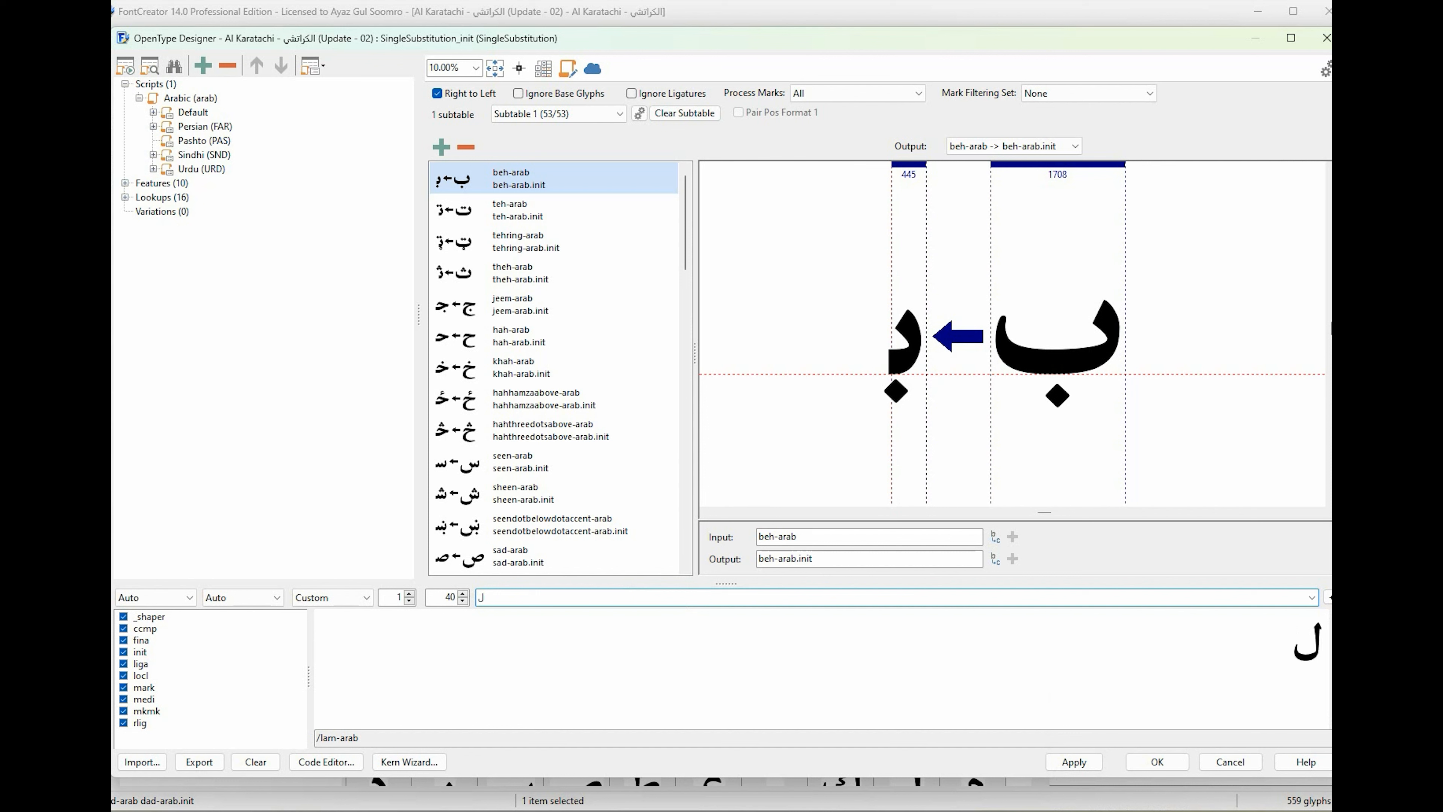
key(BackSpace)
text(اكا)
key(BackSpace)
key(BackSpace)
text(كاة)
key(BackSpace)
key(BackSpace)
key(BackSpace)
text(كا)
key(BackSpace)
key(BackSpace)
Enter لآ (lam followed by alef with madda) as the shaping preview text.
text(لا)
text(آ)
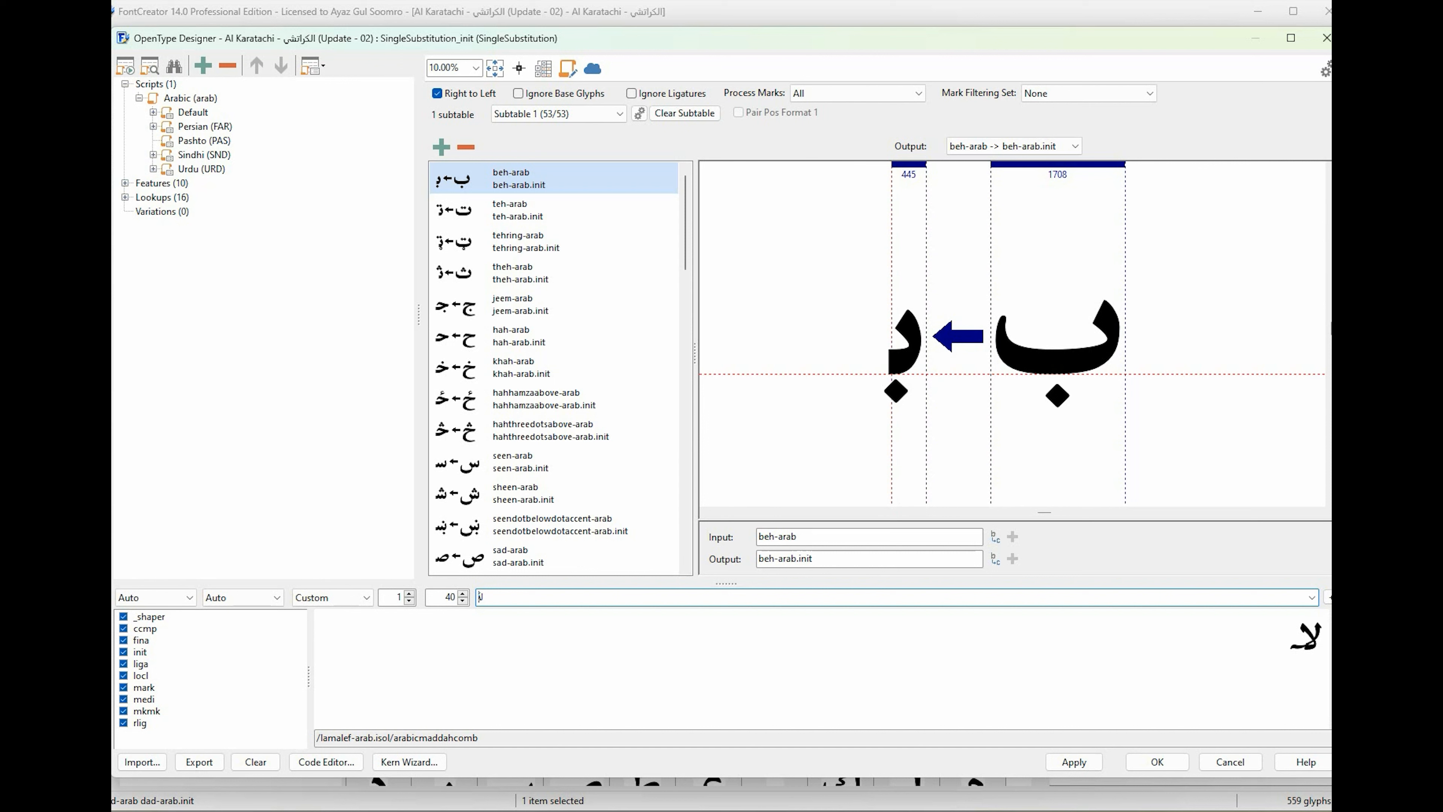
Open the MultipleSubstitution1 lookup in the Default language's ccmp feature to examine the alefmaddaabove-arab decomposition.
click(153, 113)
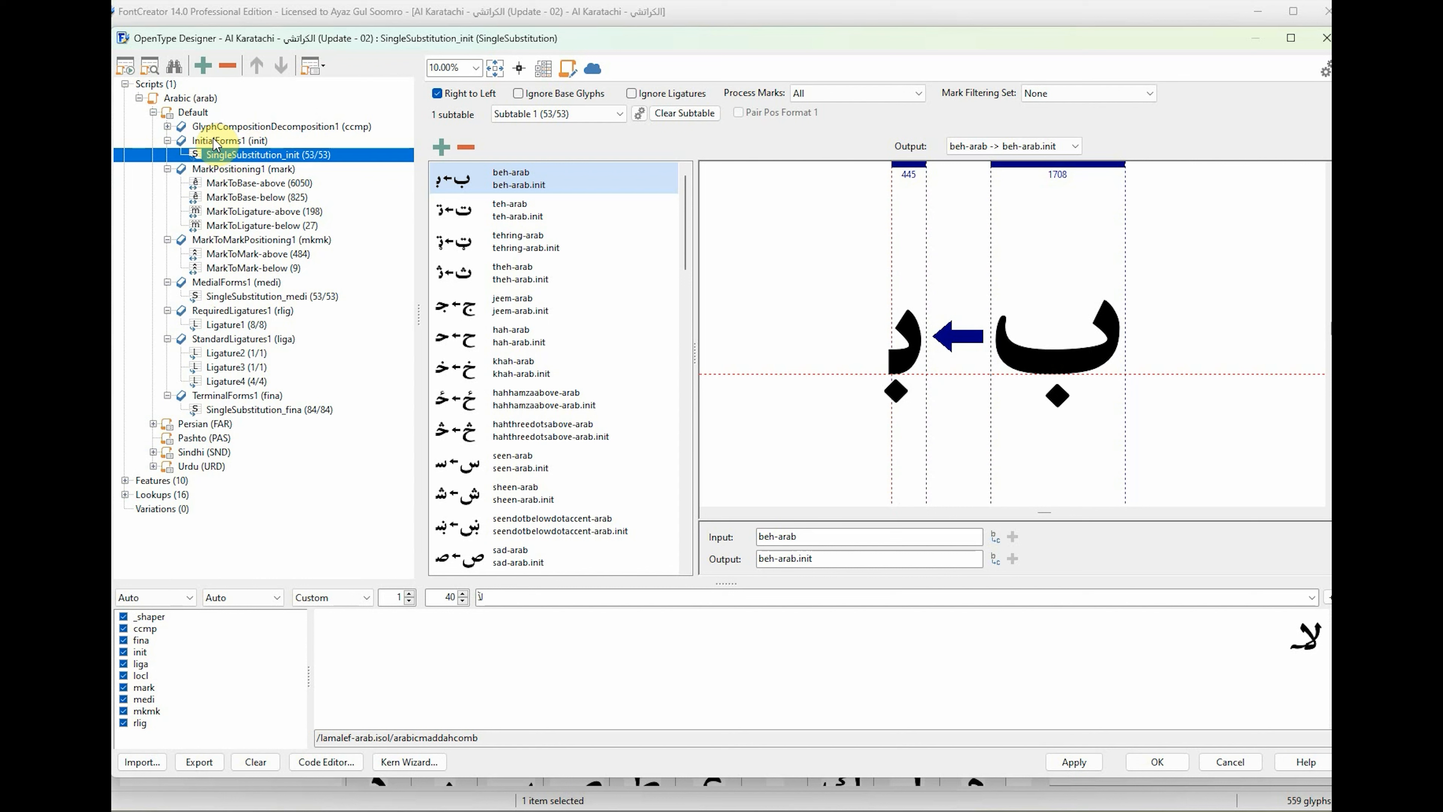
click(168, 126)
click(222, 141)
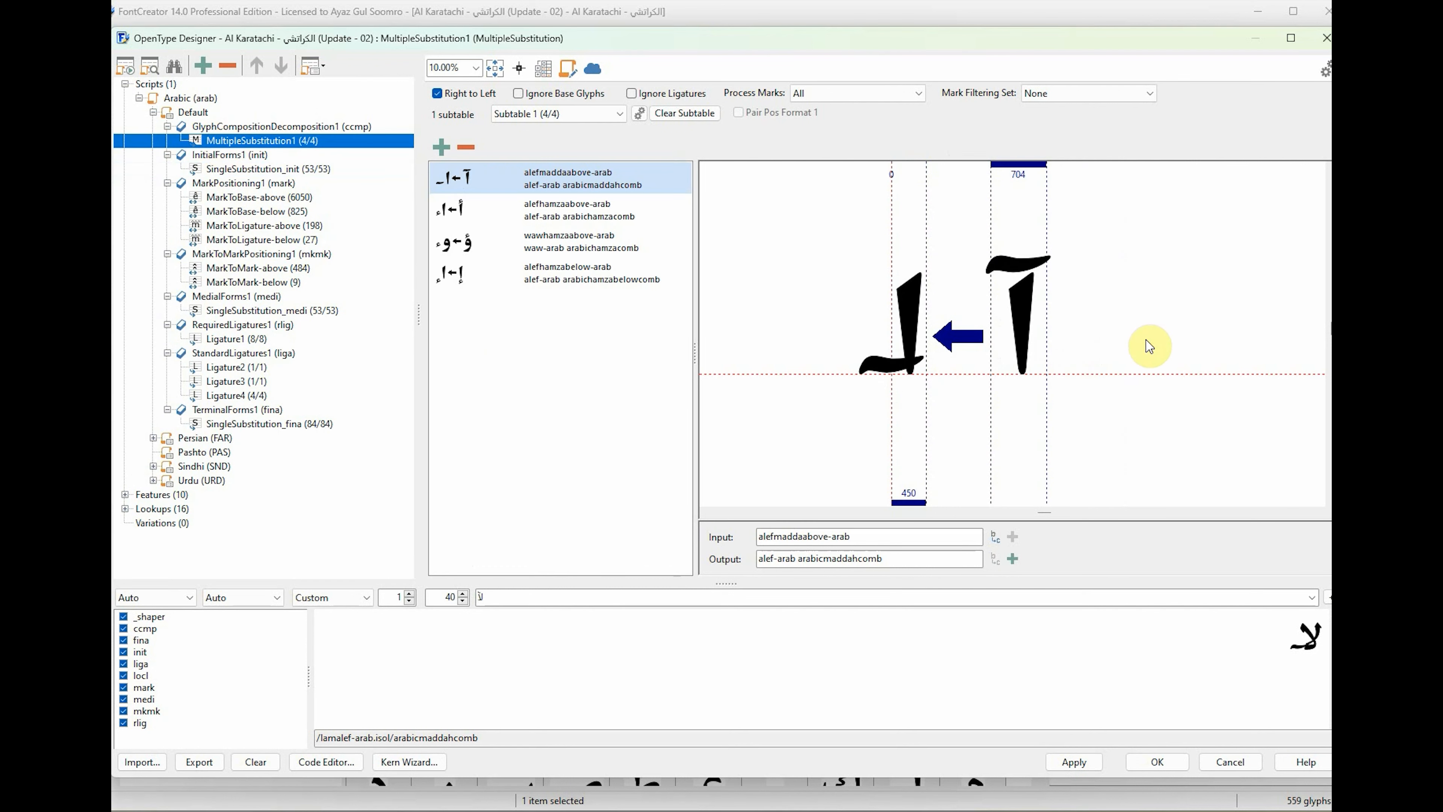
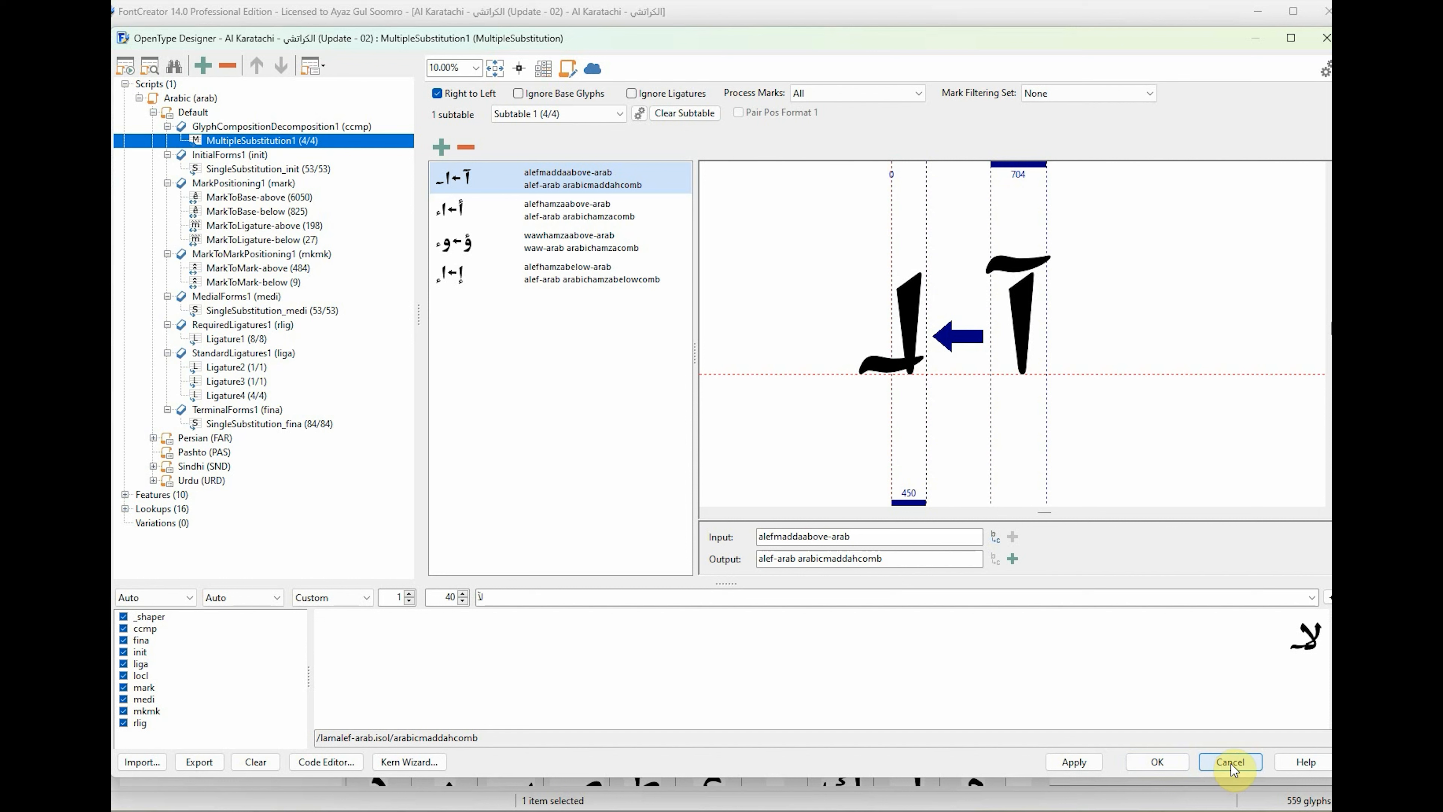
Apply the pending OpenType feature changes to the font and dismiss the confirmation.
click(1072, 763)
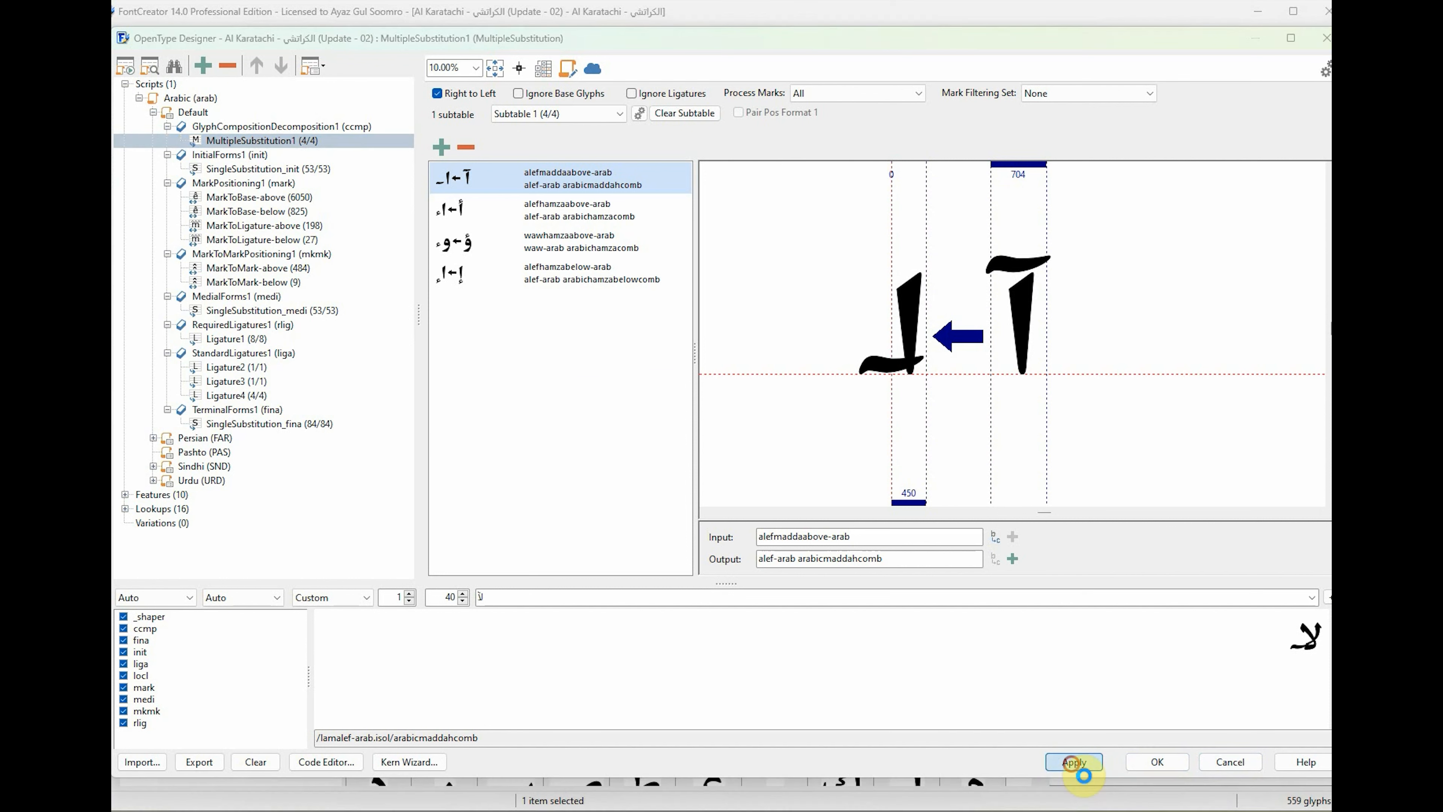
click(154, 497)
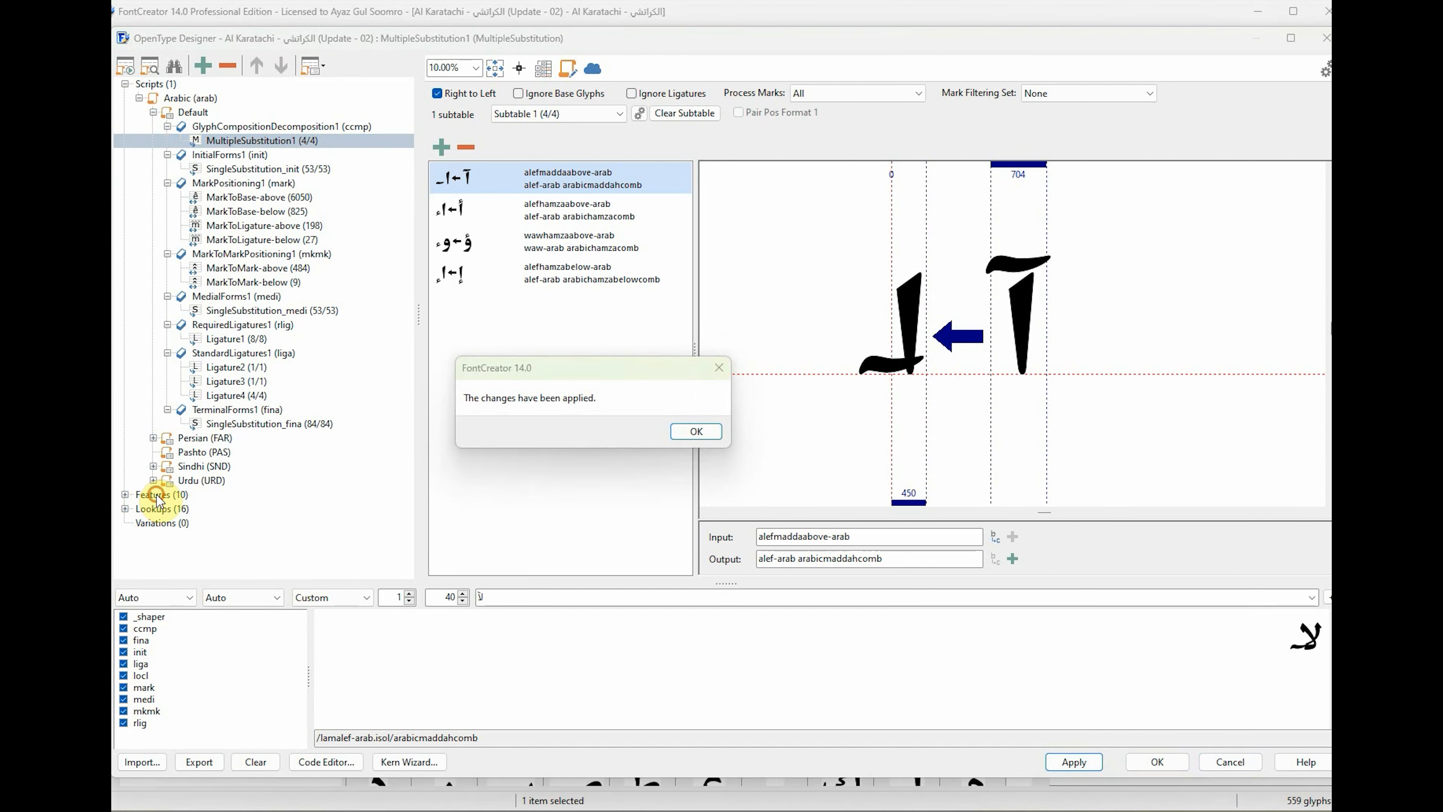
click(696, 431)
click(162, 509)
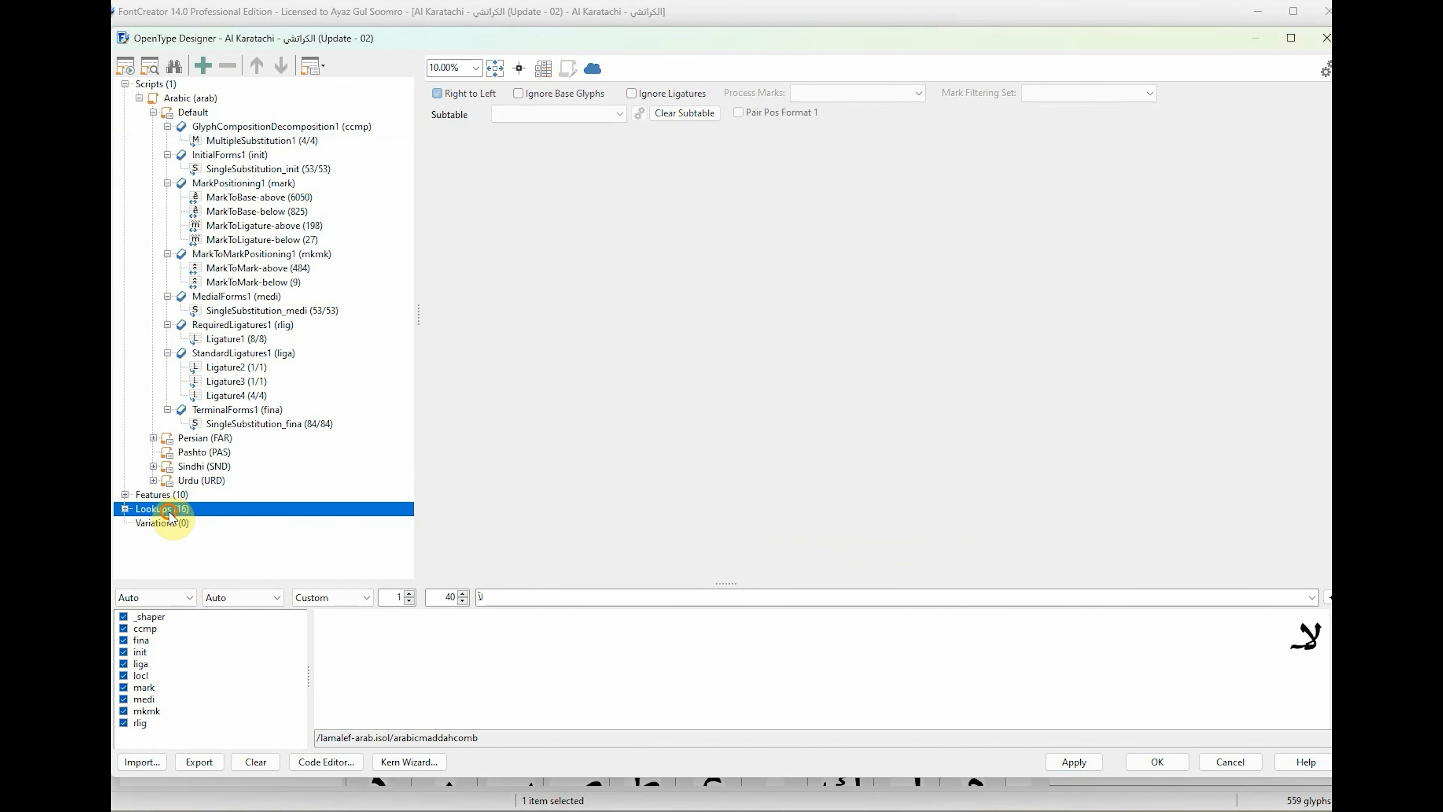
click(203, 66)
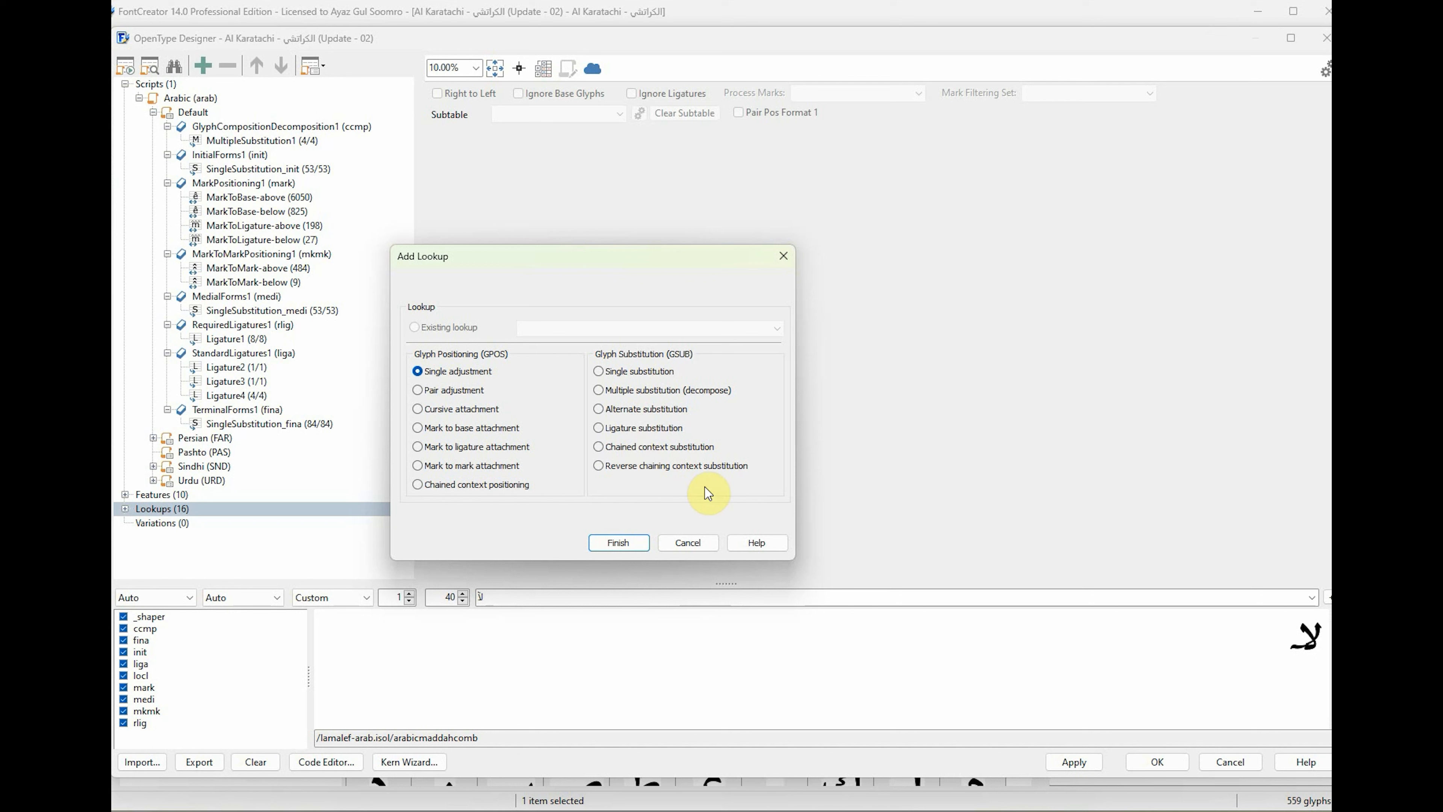
click(689, 543)
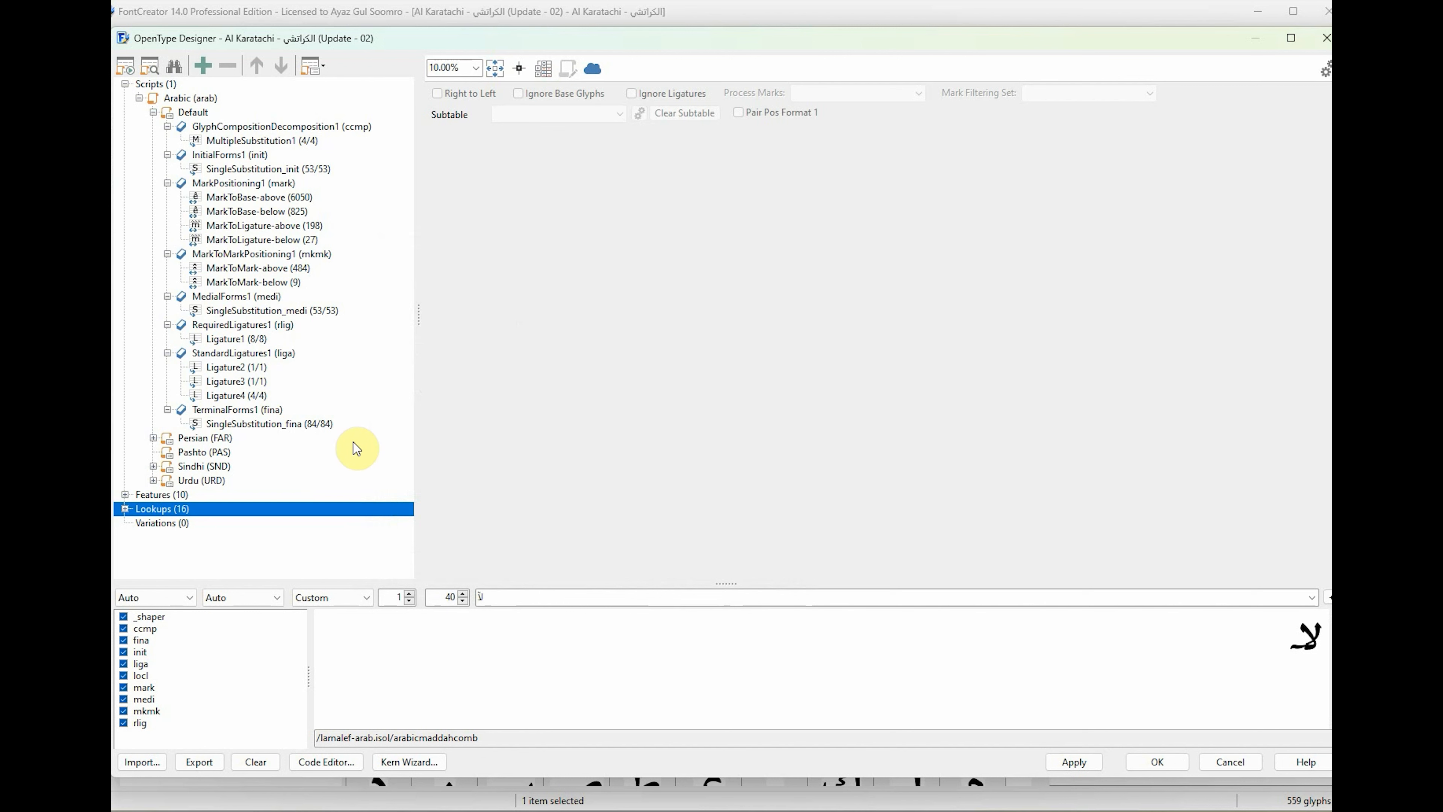
Delete the MultipleSubstitution1 lookup from the font's Lookups entirely, using the Delete lookup option.
click(264, 140)
click(263, 130)
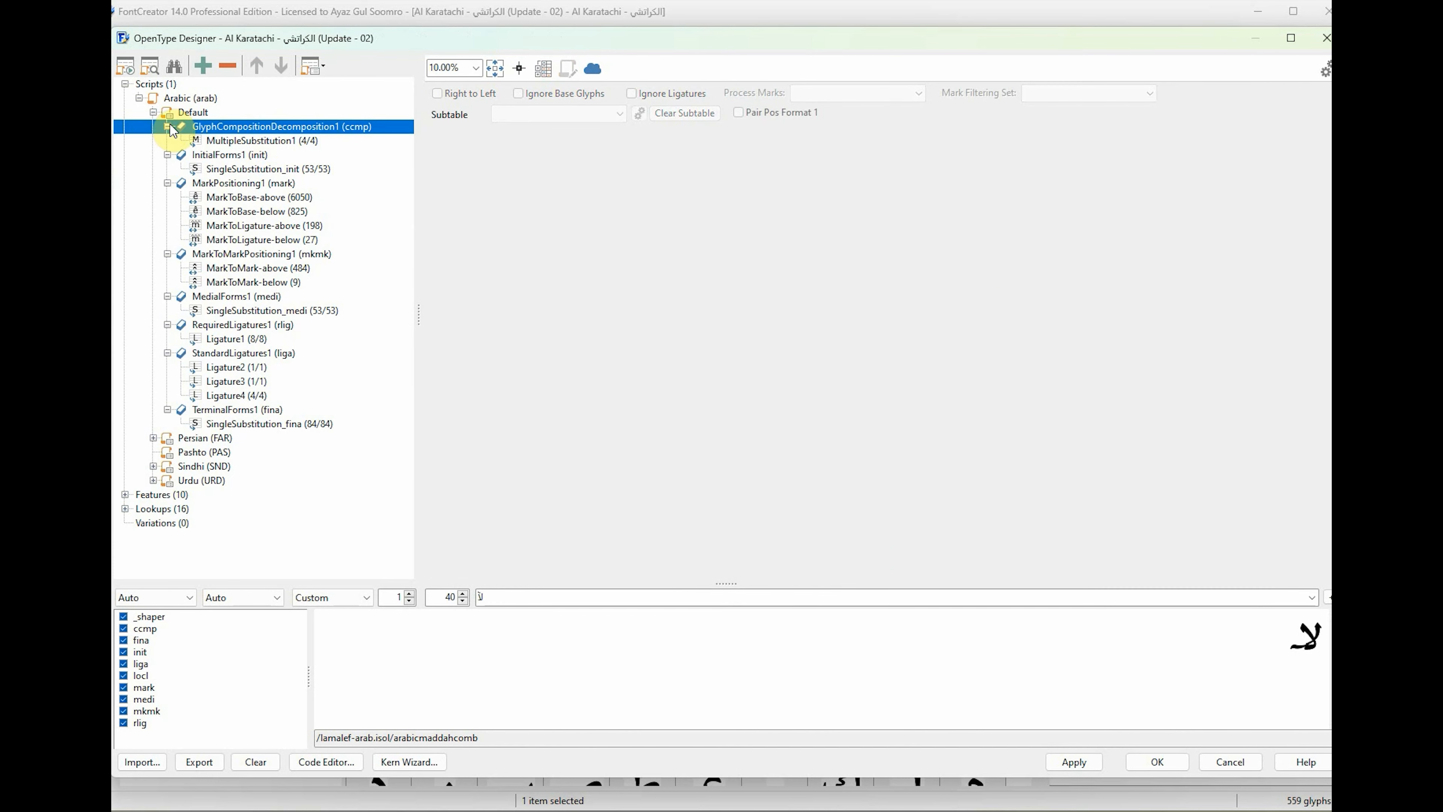
click(153, 112)
click(126, 197)
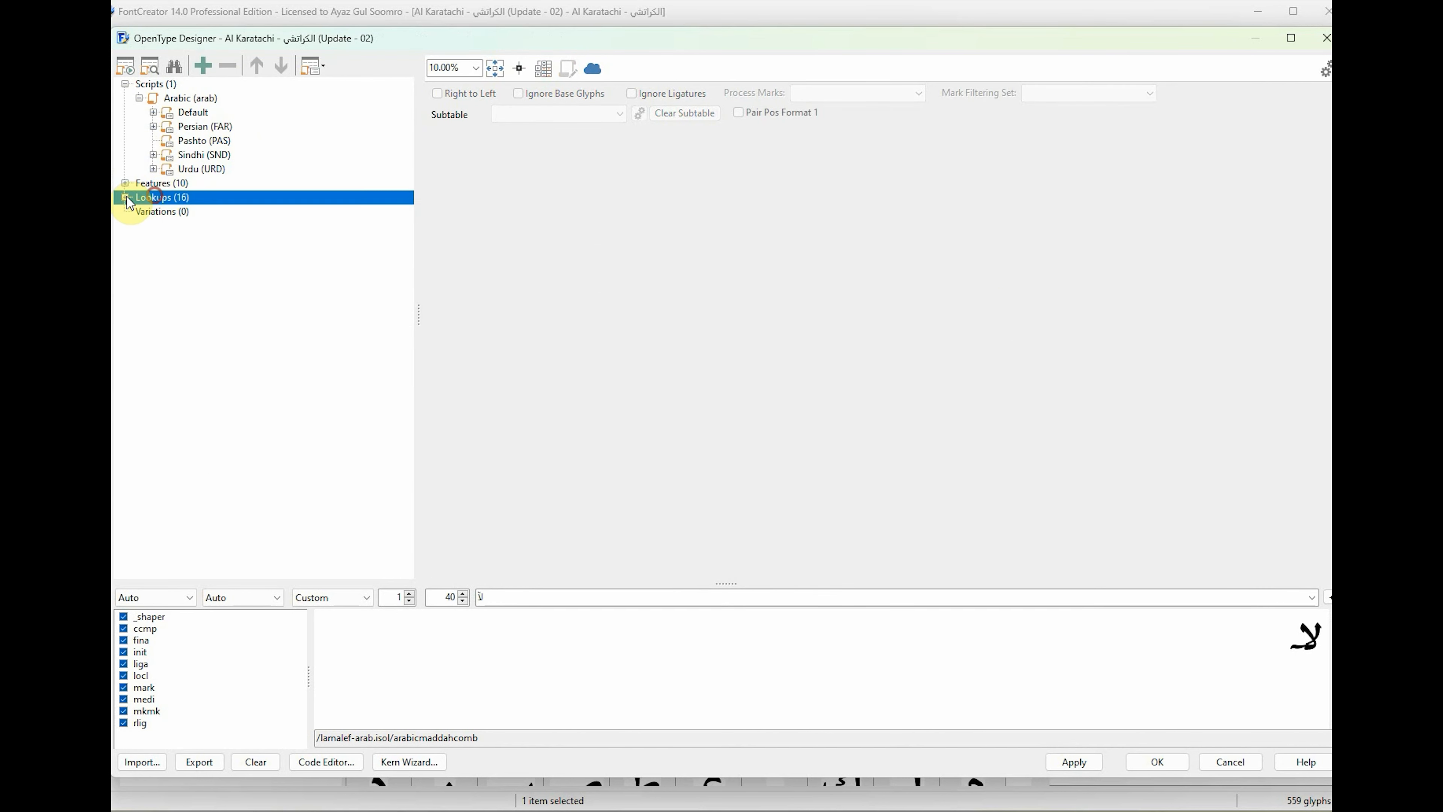
click(126, 198)
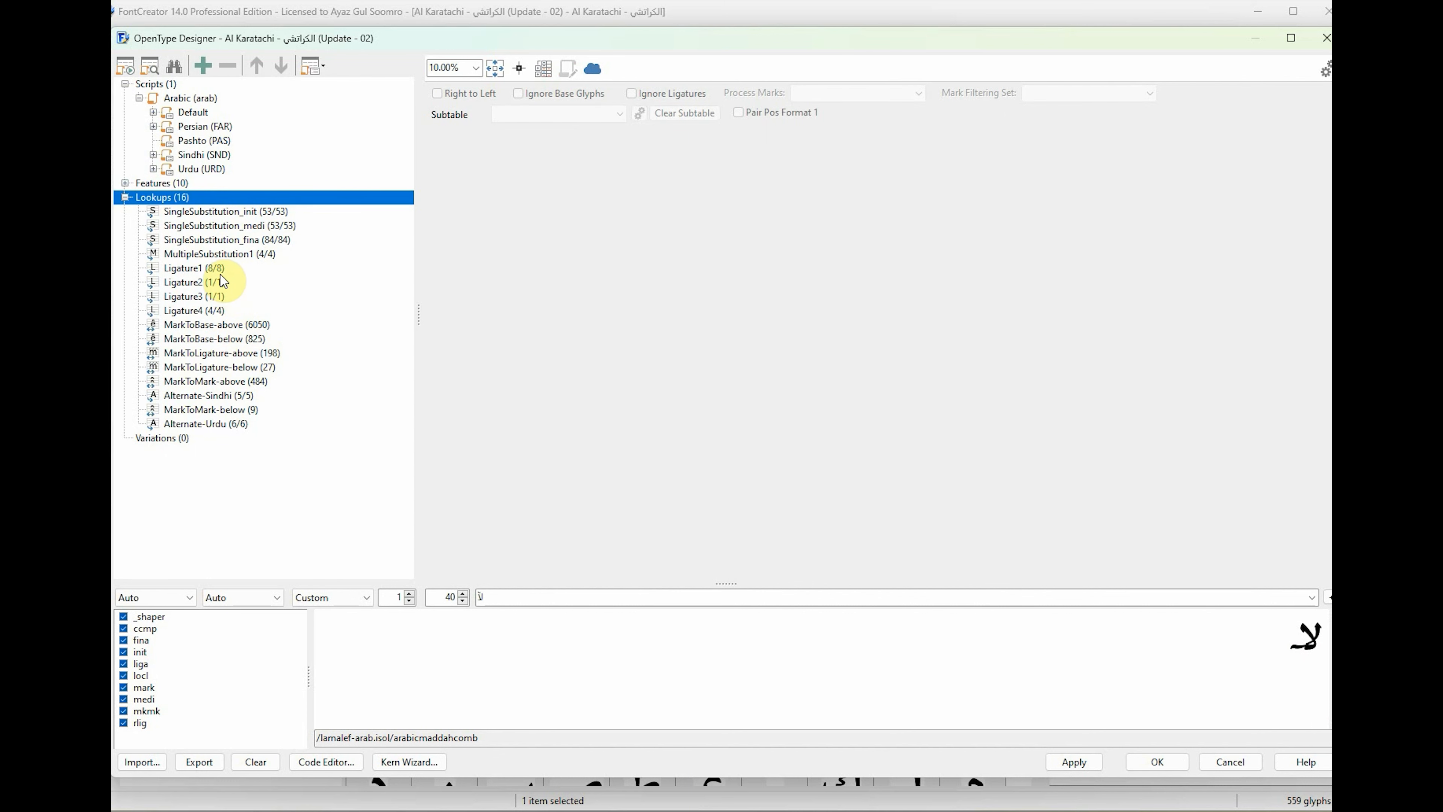
click(222, 256)
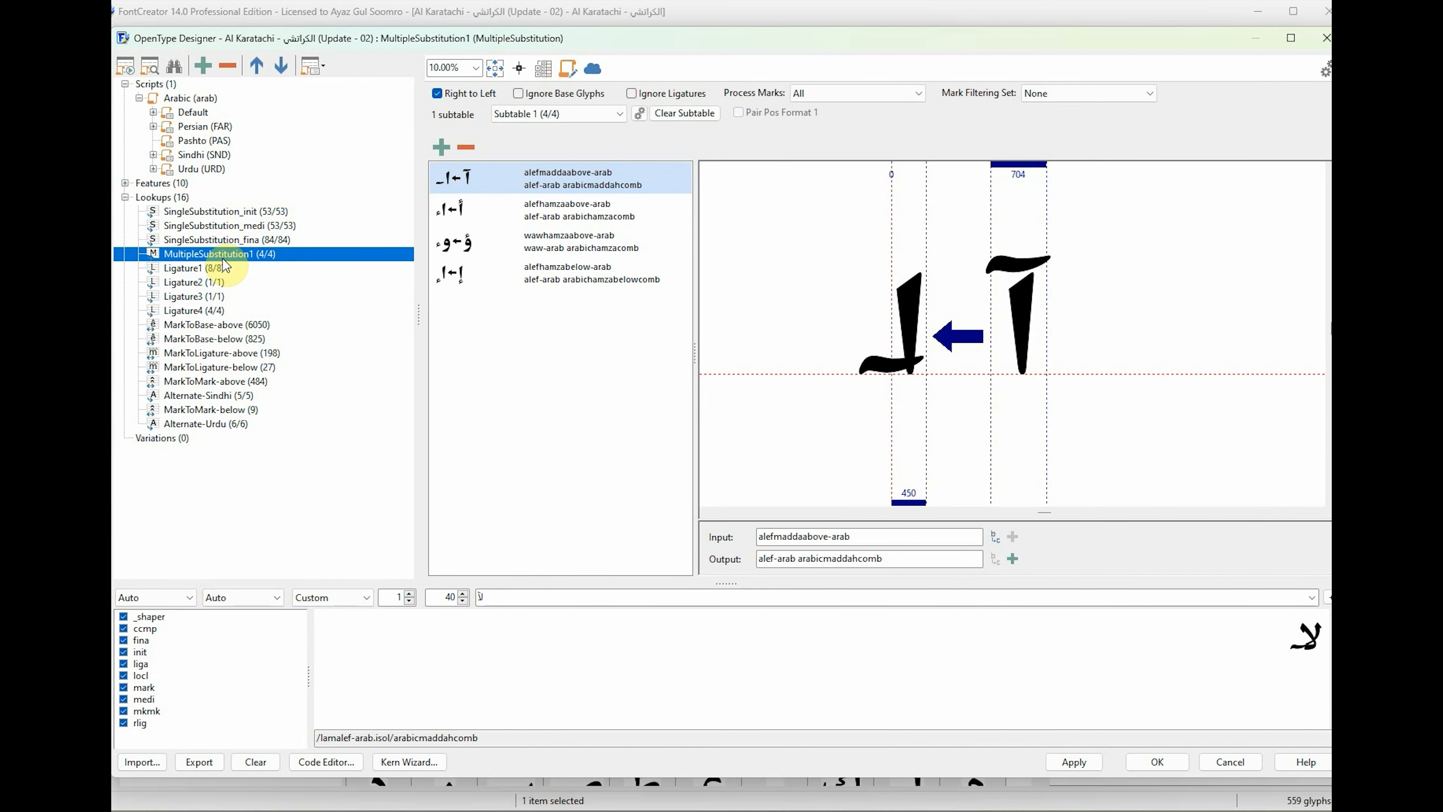
click(227, 65)
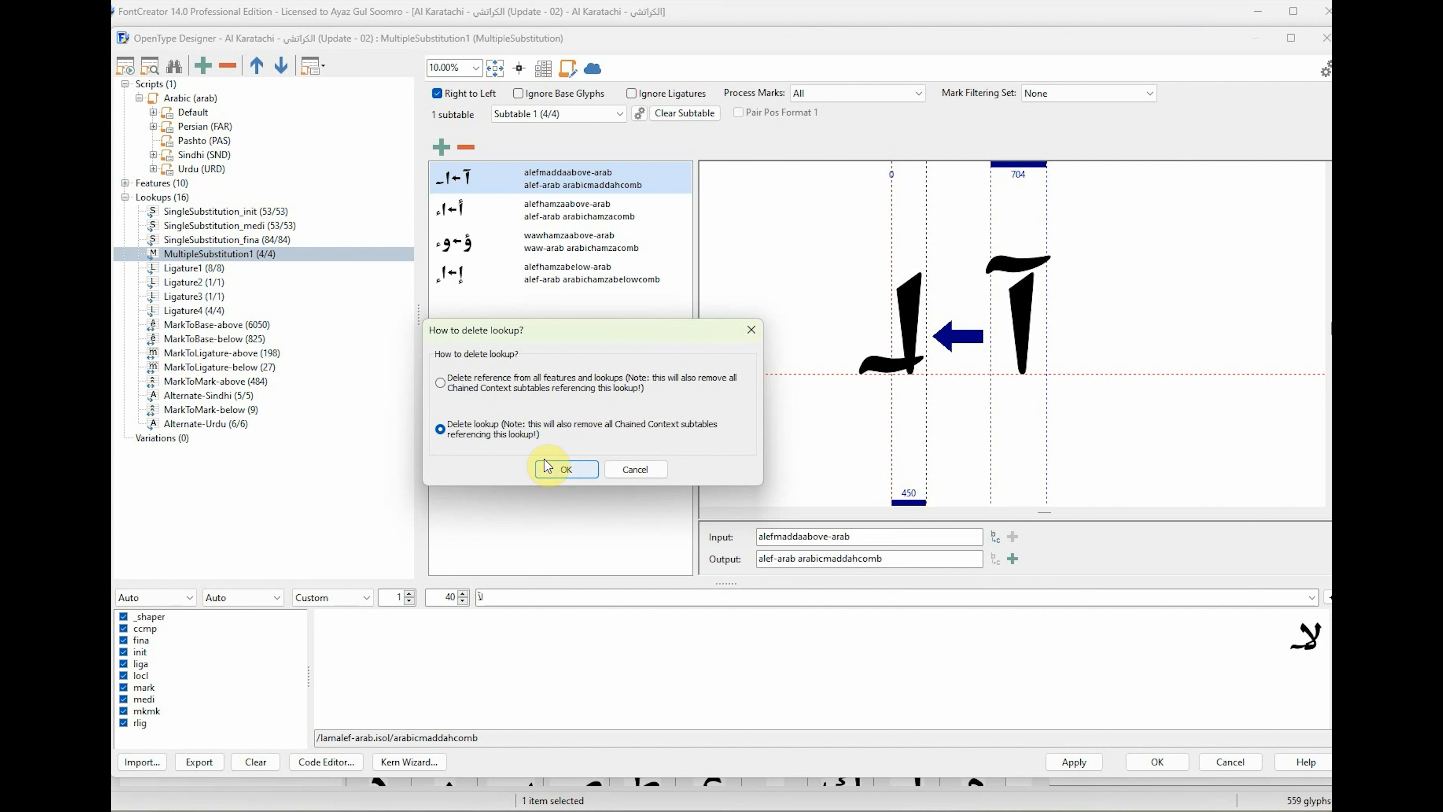
click(560, 469)
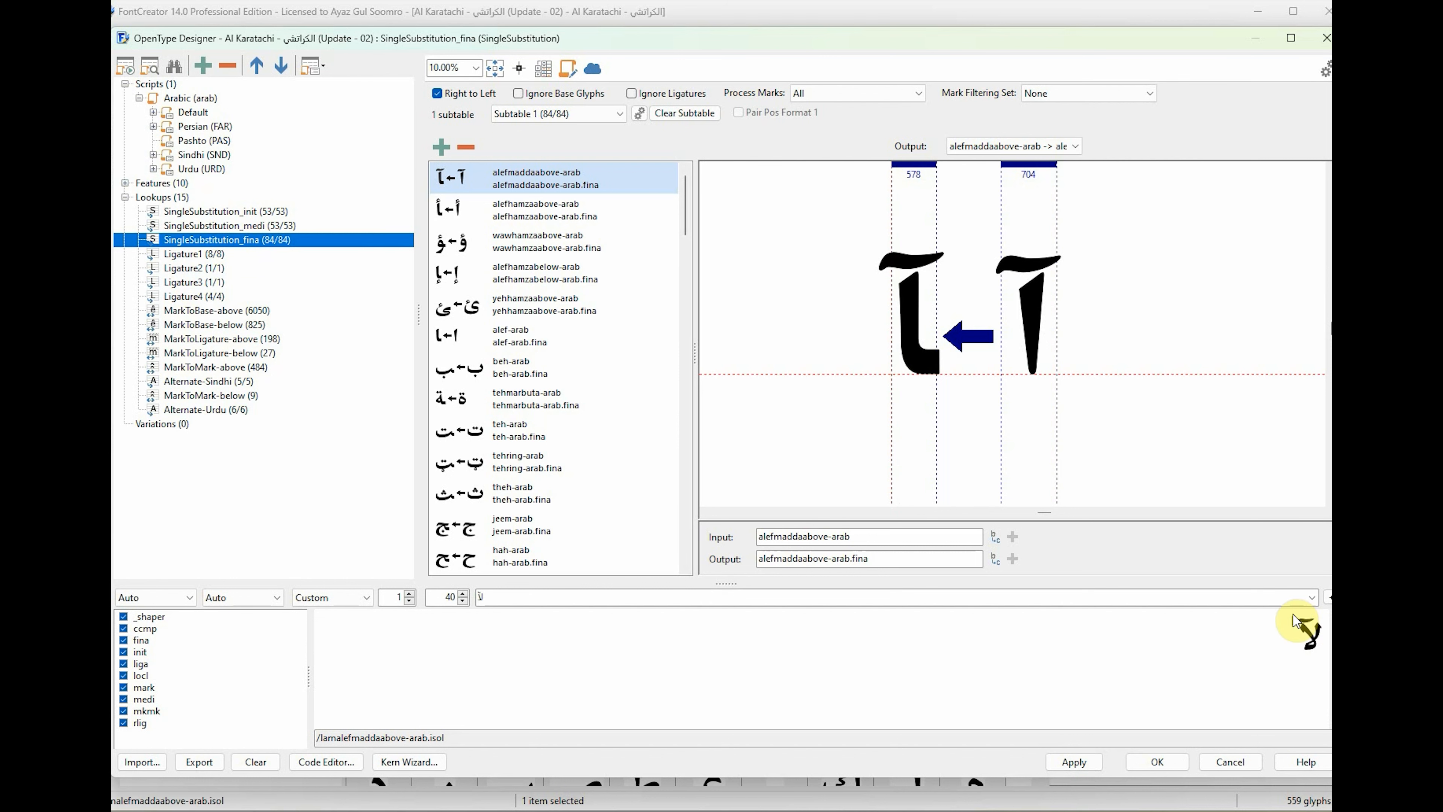
Delete the GlyphCompositionDecomposition1 (ccmp) feature from the font's Features, using the Delete feature option.
click(125, 197)
click(126, 183)
click(225, 199)
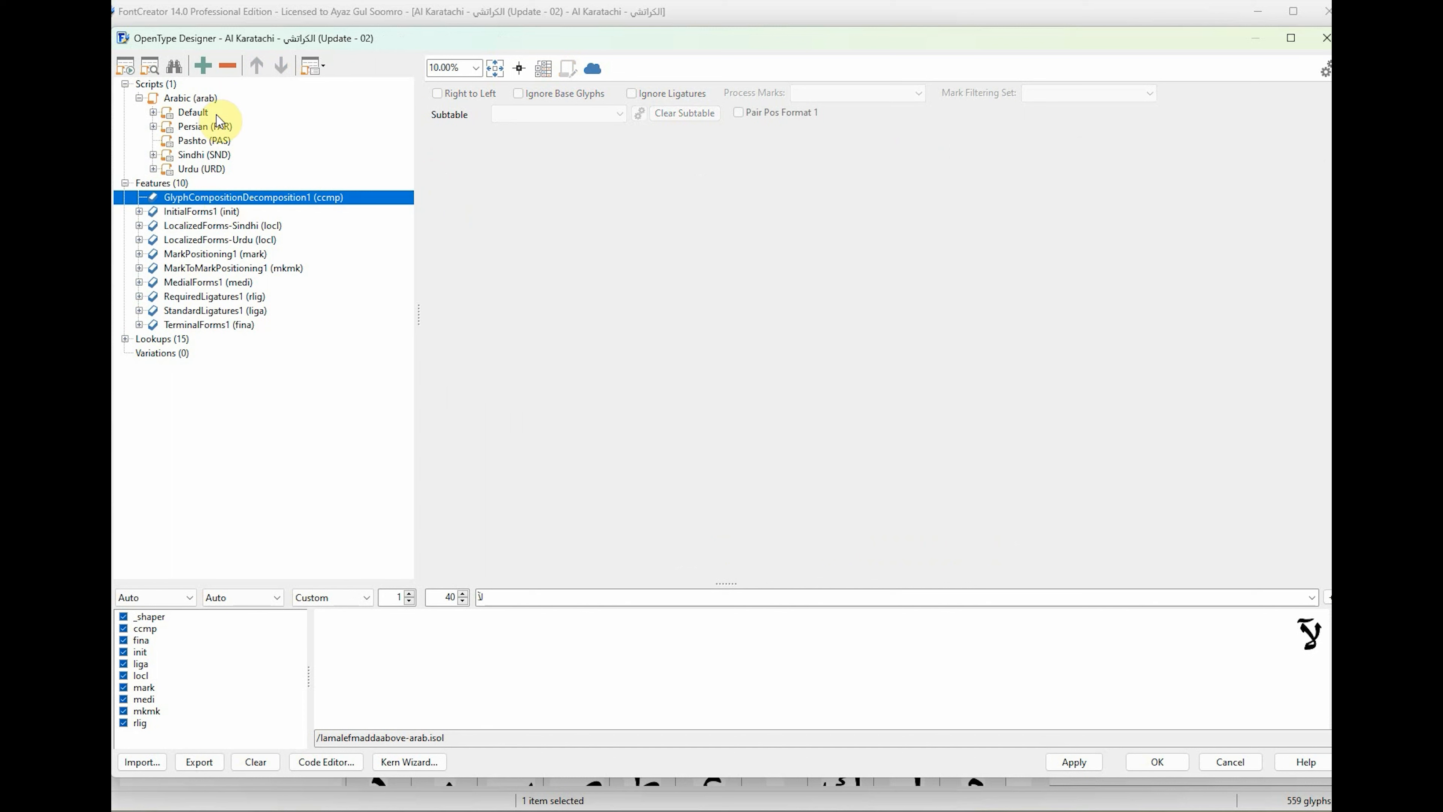
click(227, 65)
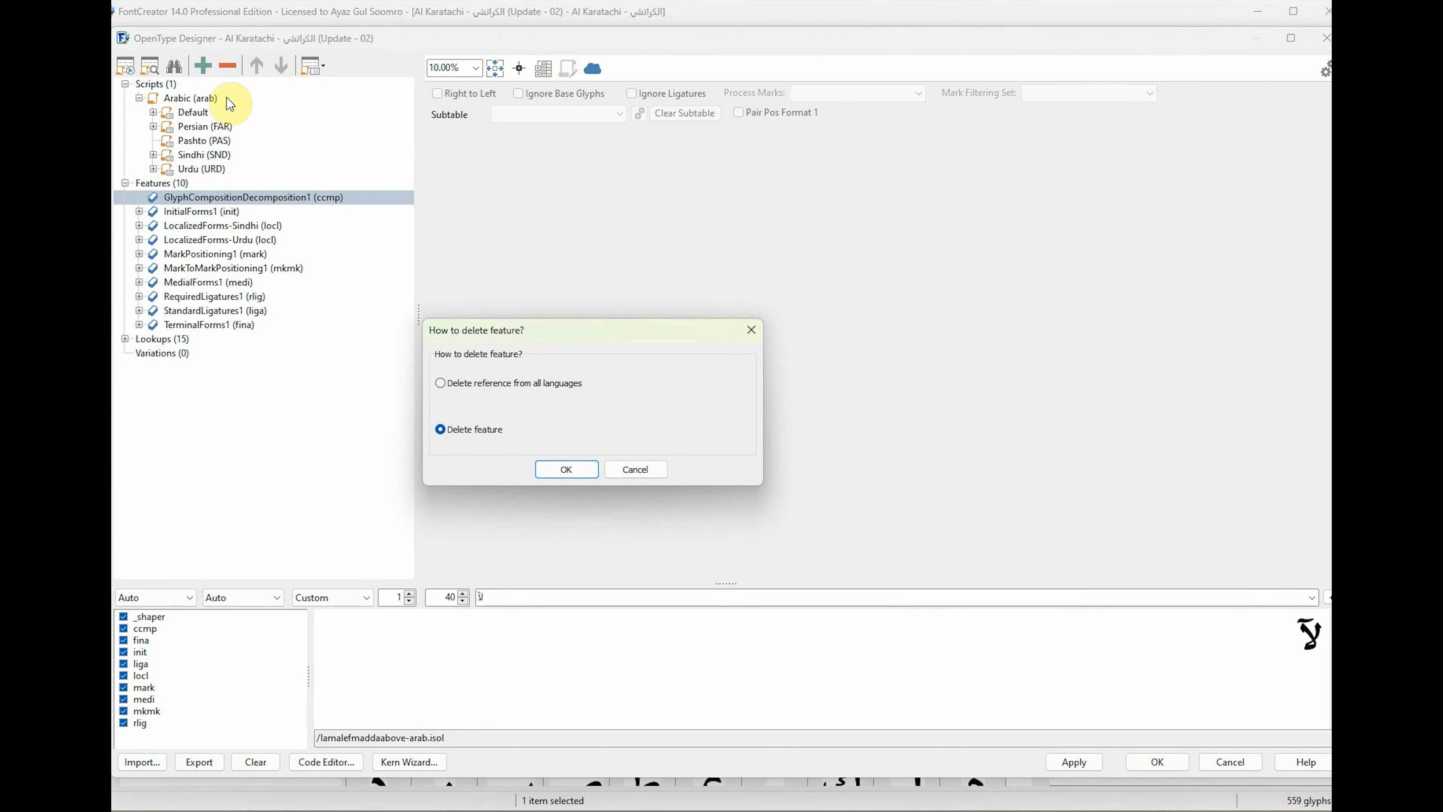
click(565, 469)
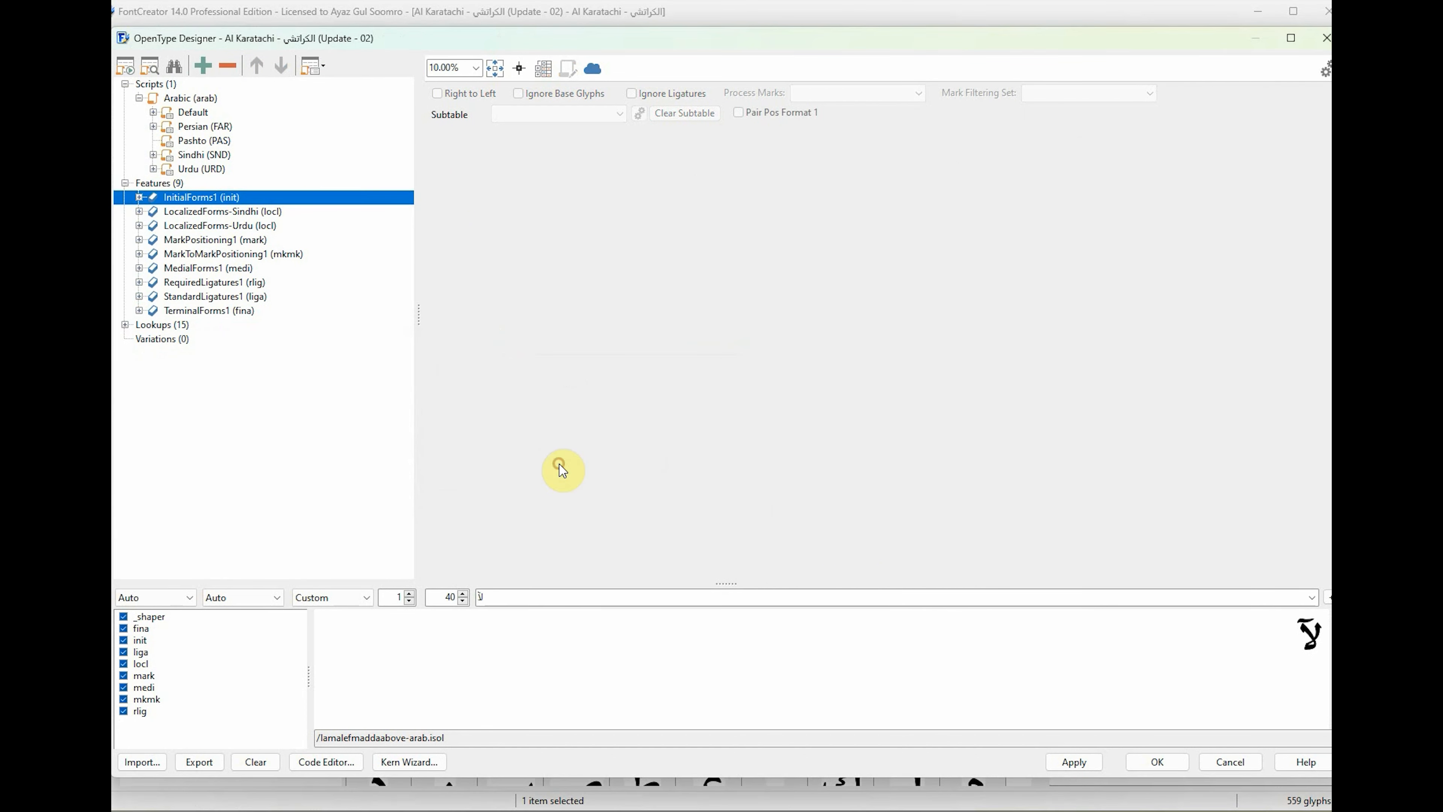
Review the features assigned to the Arabic script's Default language, then collapse it again.
click(183, 119)
click(153, 112)
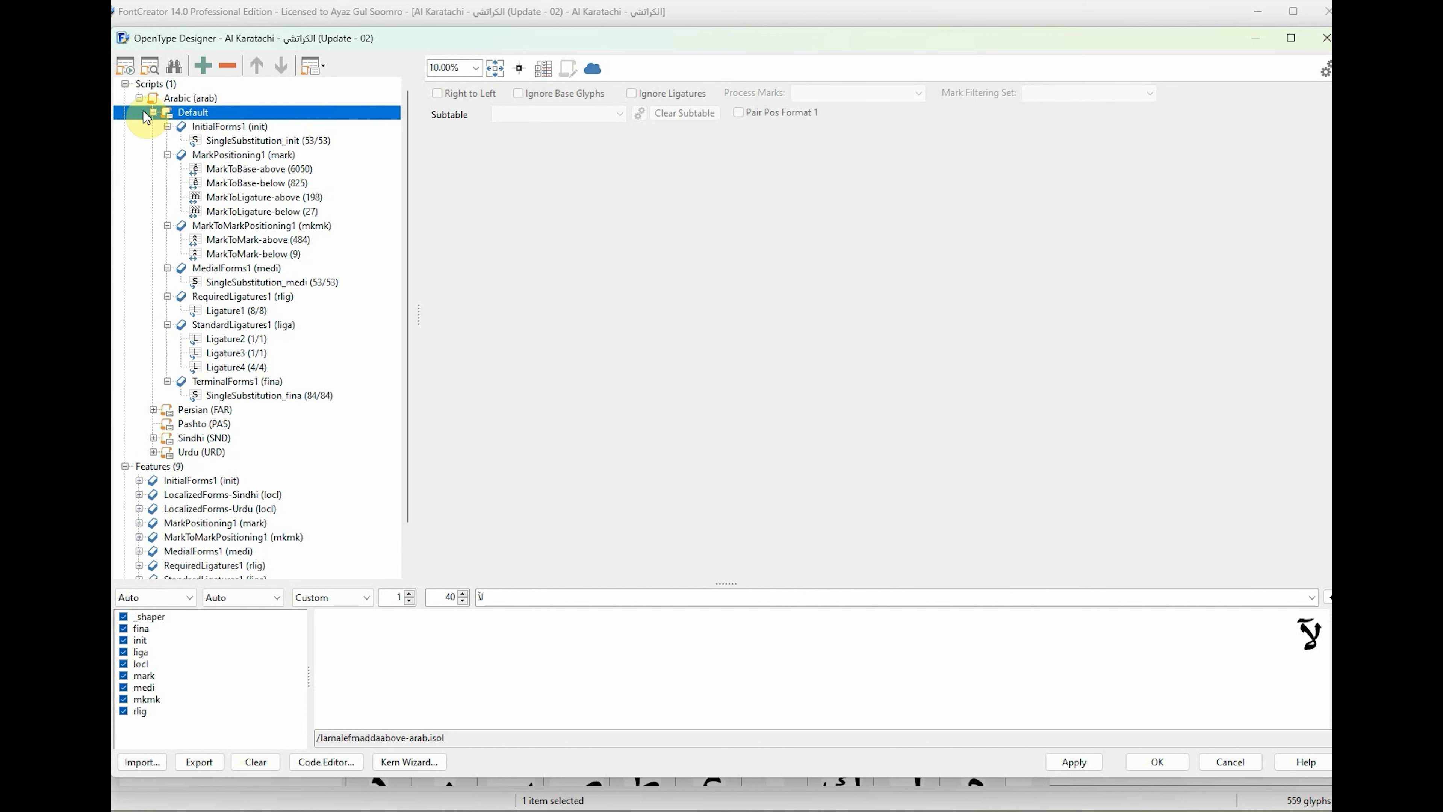
click(153, 112)
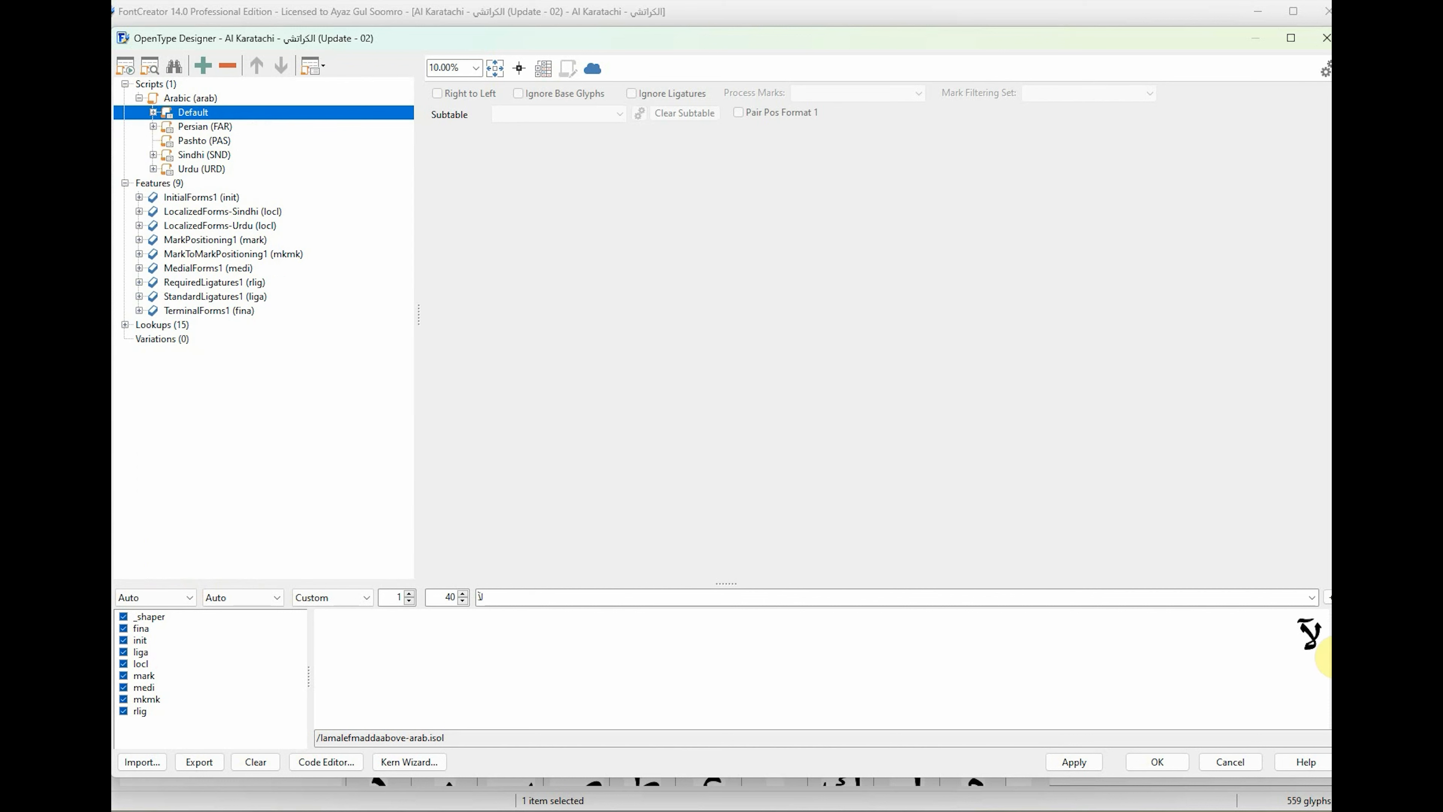
Replace the shaping preview text with لا, trying a following beh and a vowel mark and removing them again.
click(573, 601)
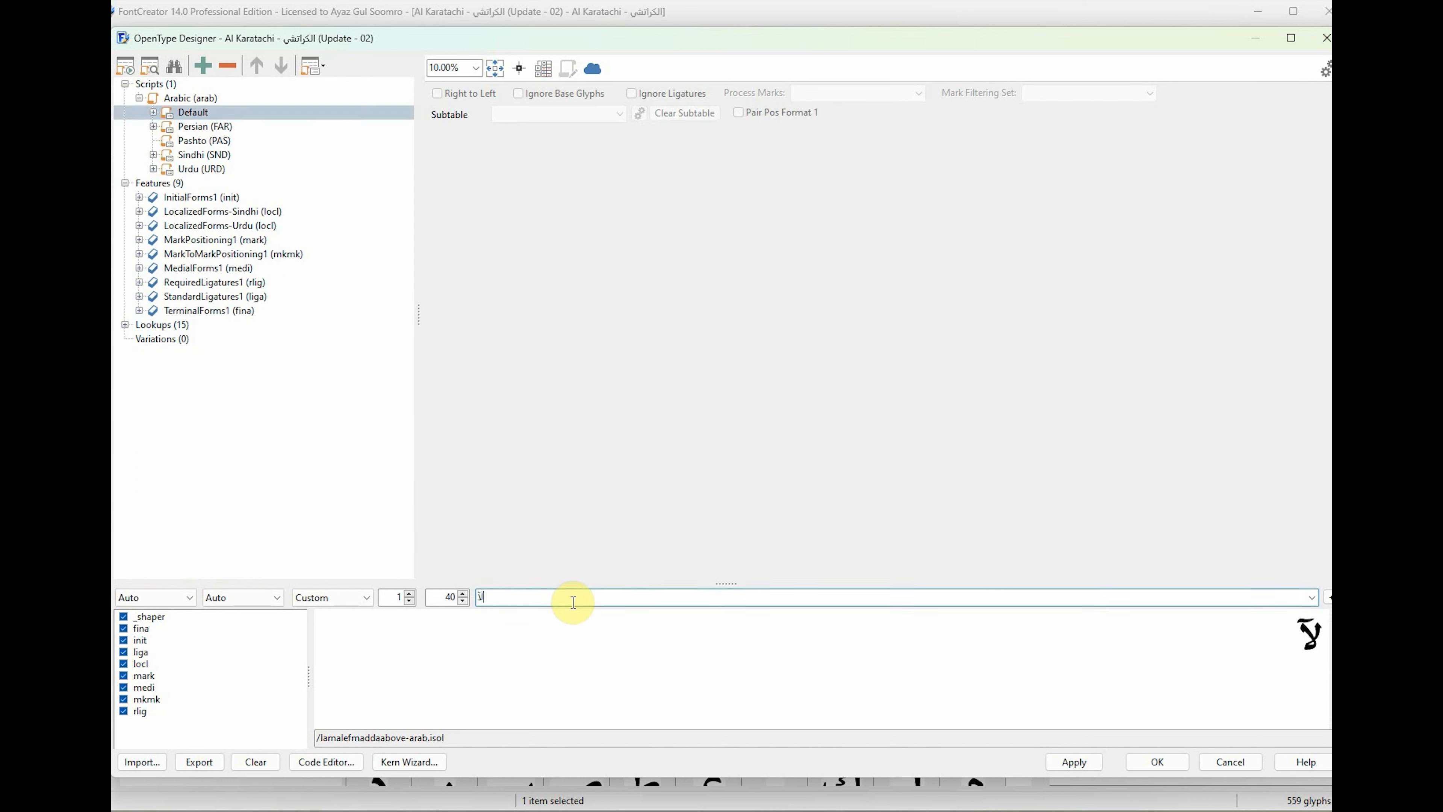
key(ctrl+a)
key(BackSpace)
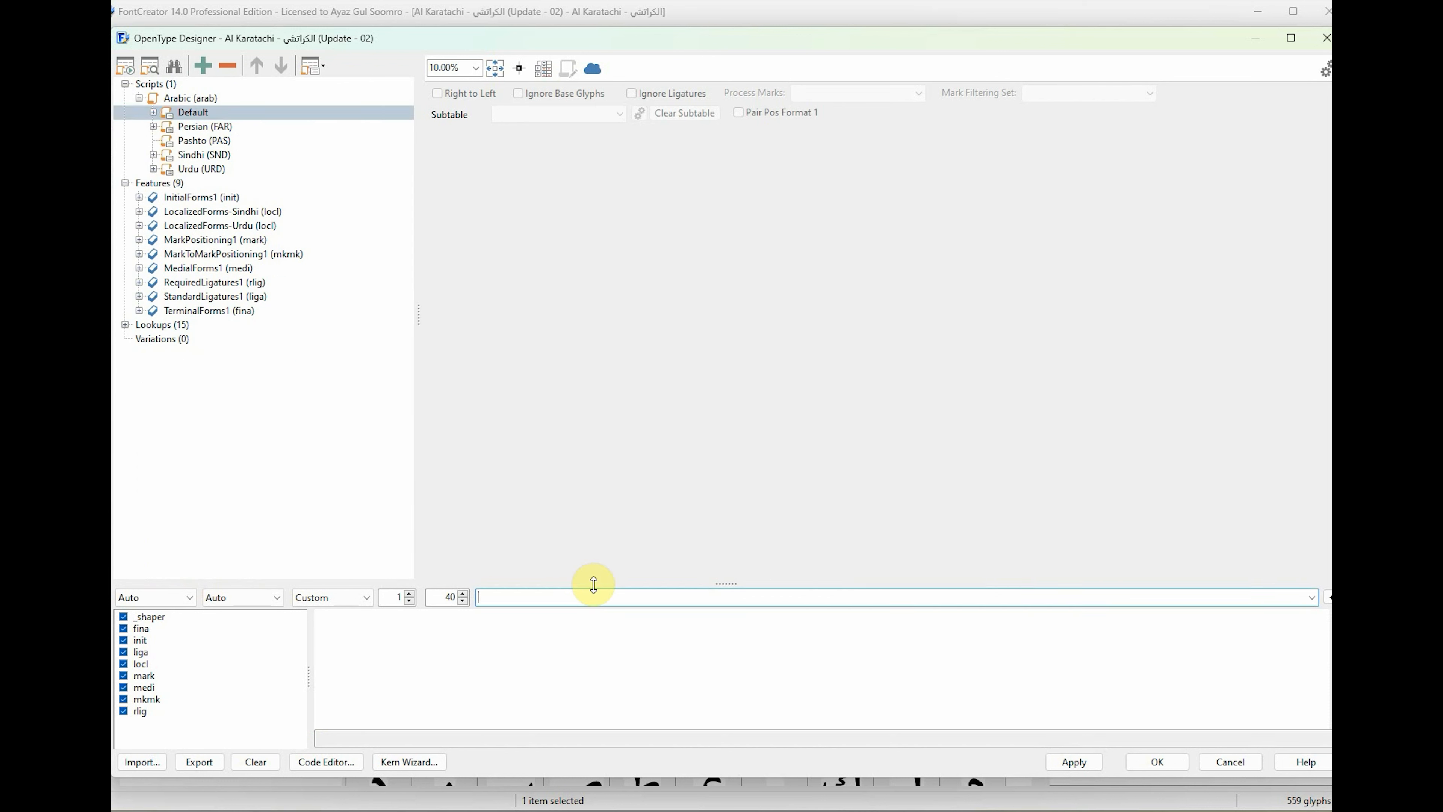
text(لابھ)
key(BackSpace)
key(BackSpace)
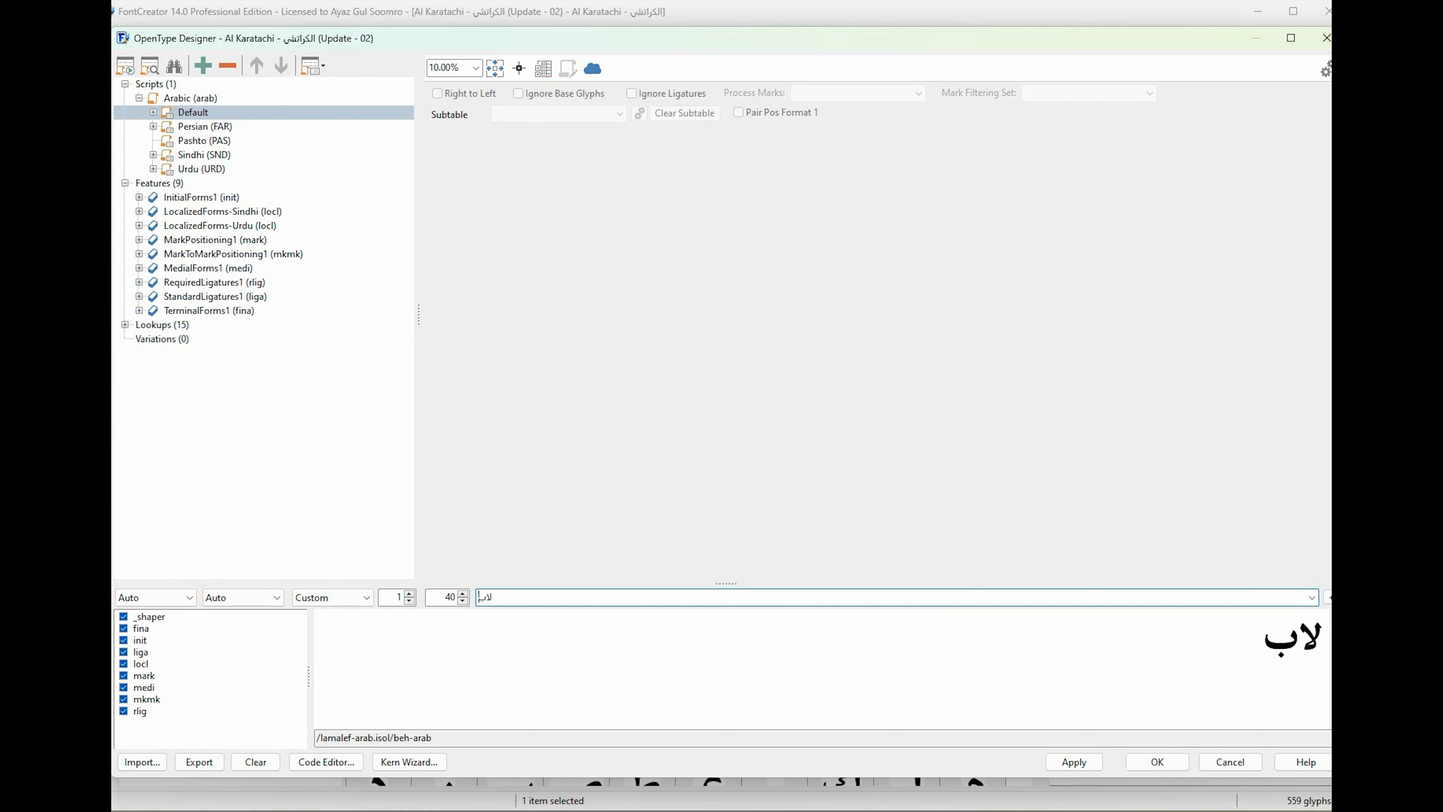
text(َ)
key(BackSpace)
Switch the keyboard input from the Arabic Quran layout to another installed layout for the preview text.
key(super+space)
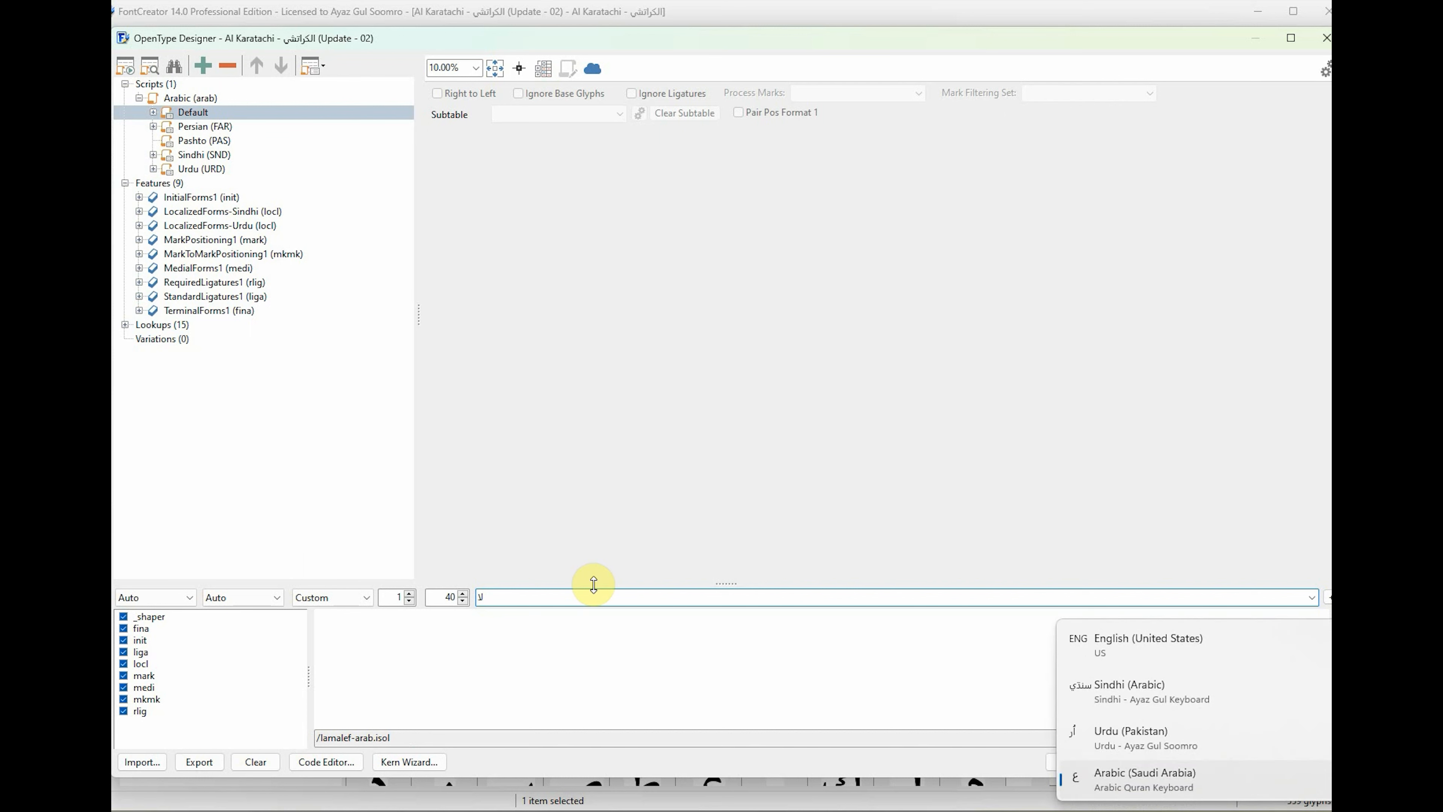
key(super+space)
key(super+space)
key(super+space)
key(super+space)
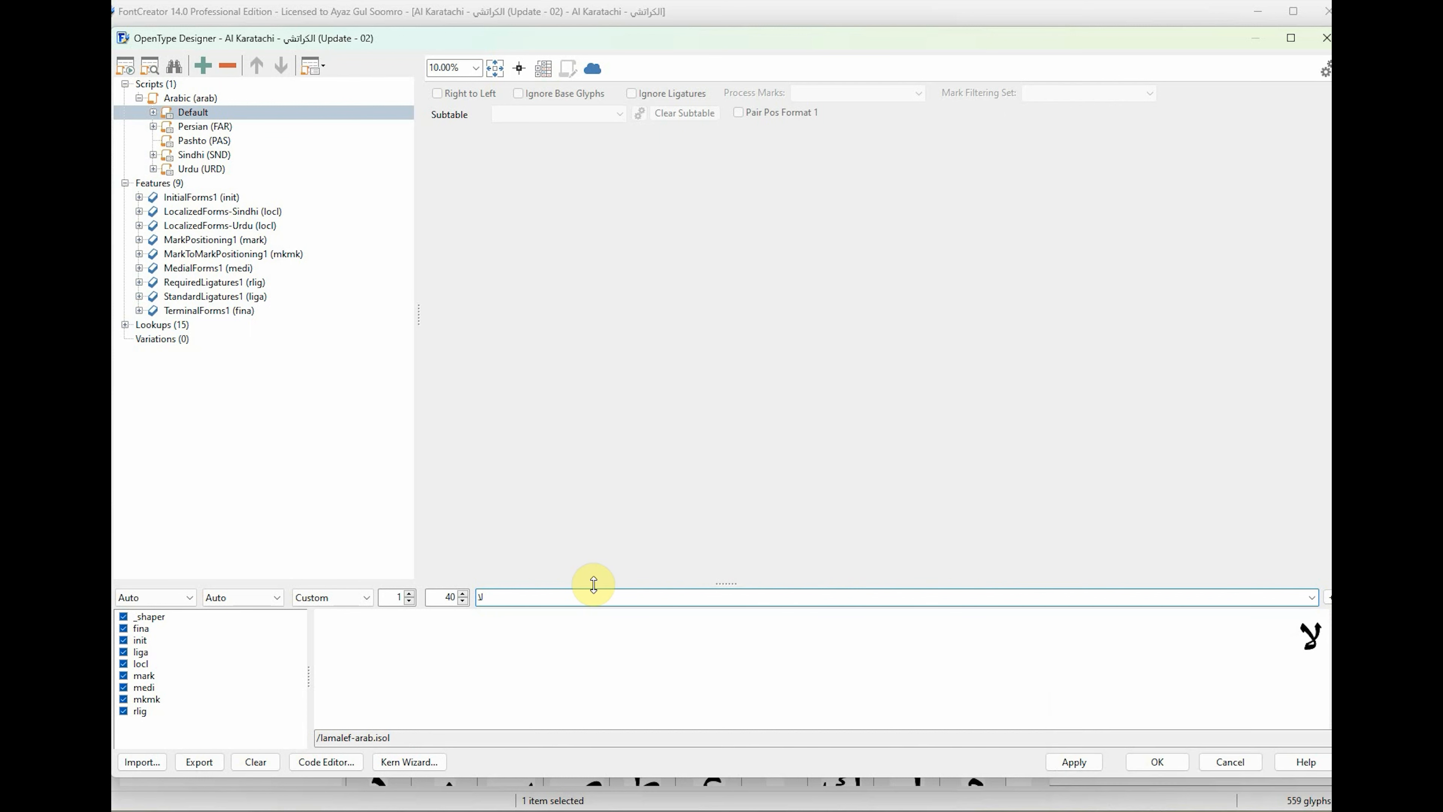
Try other Arabic letters and marks after لا in the shaping preview, then restore the text to لا.
text(ئ)
key(BackSpace)
text(ٌ)
key(BackSpace)
text(آ)
key(BackSpace)
key(BackSpace)
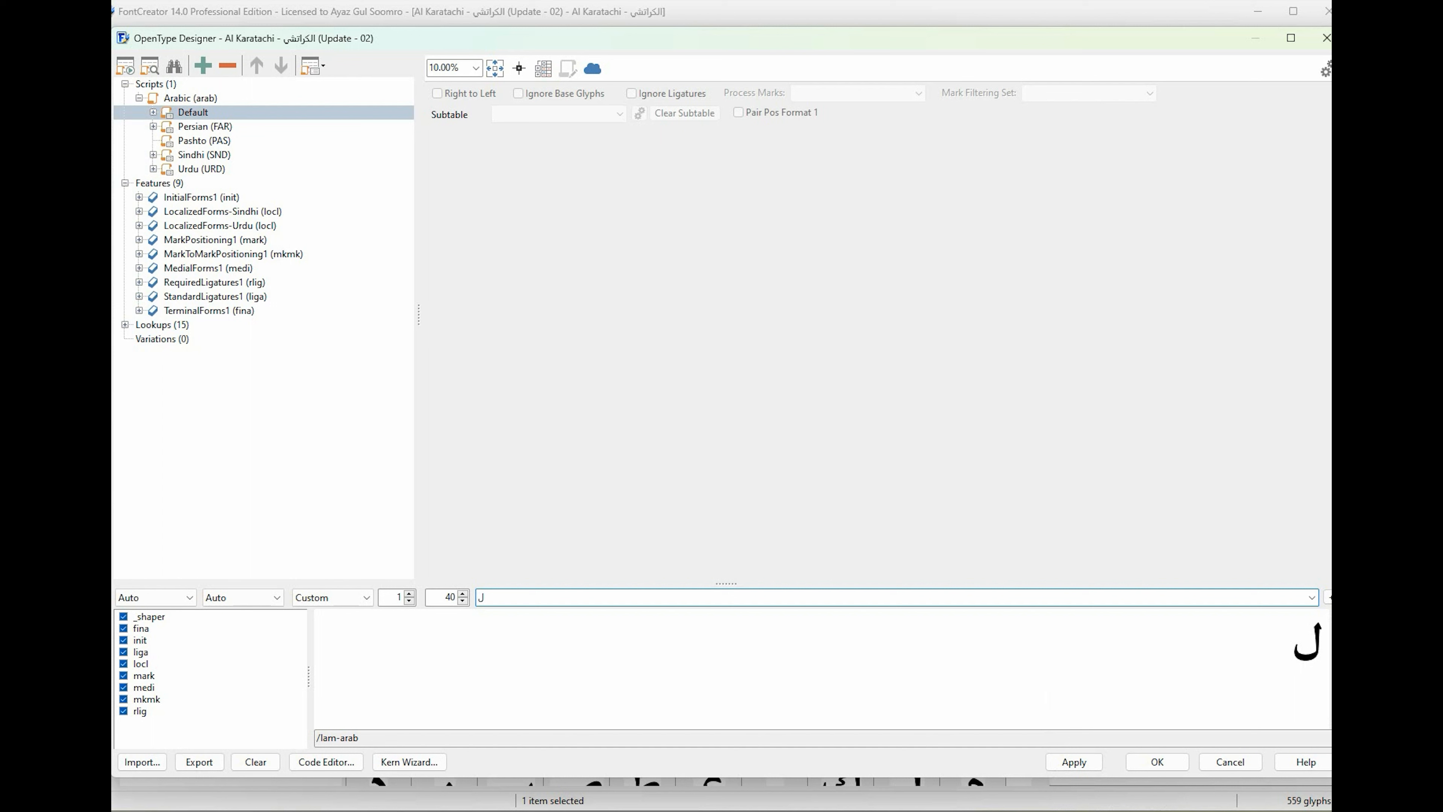
text(ا)
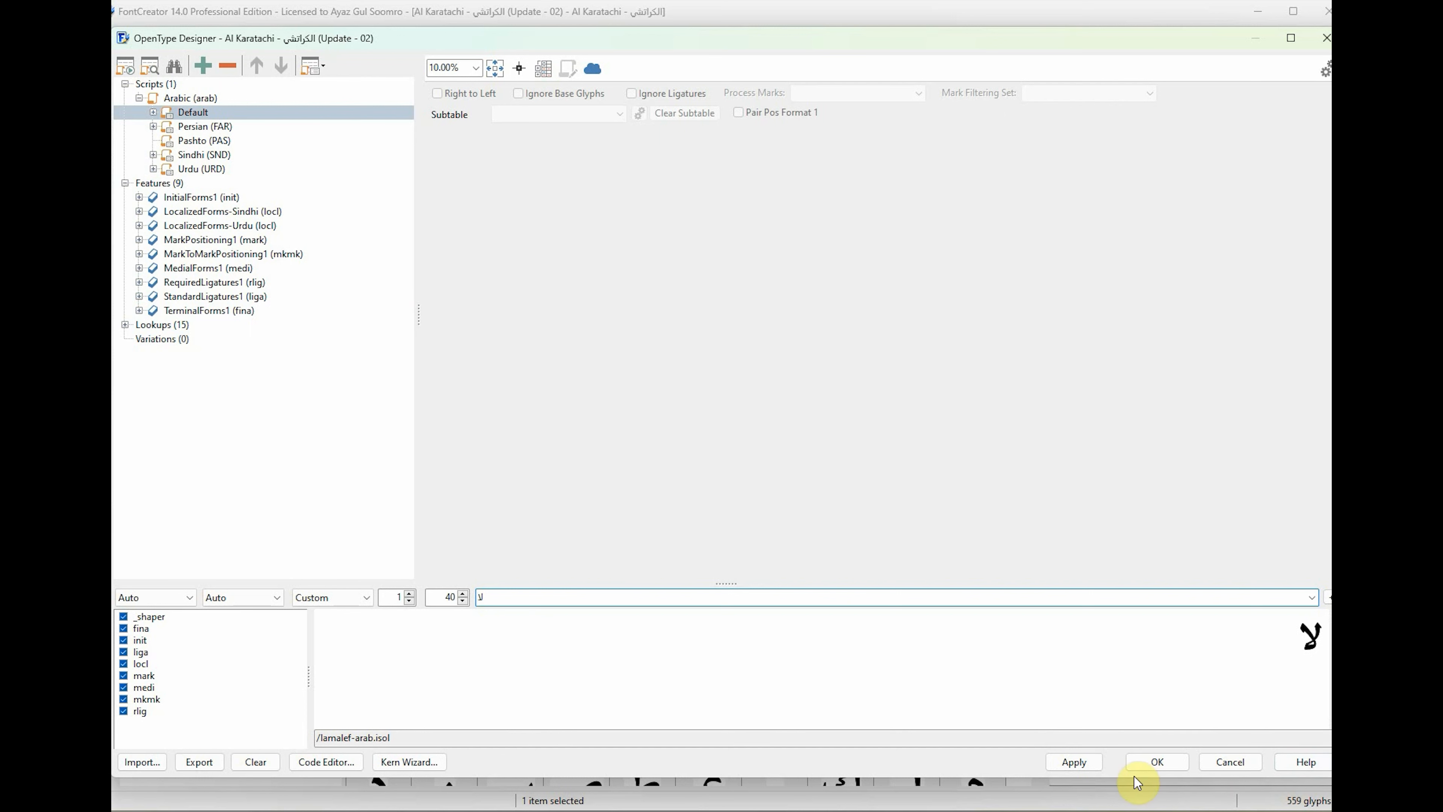
Apply the lookup and feature deletions and replace the shaping preview text with لآ.
click(1074, 762)
click(696, 431)
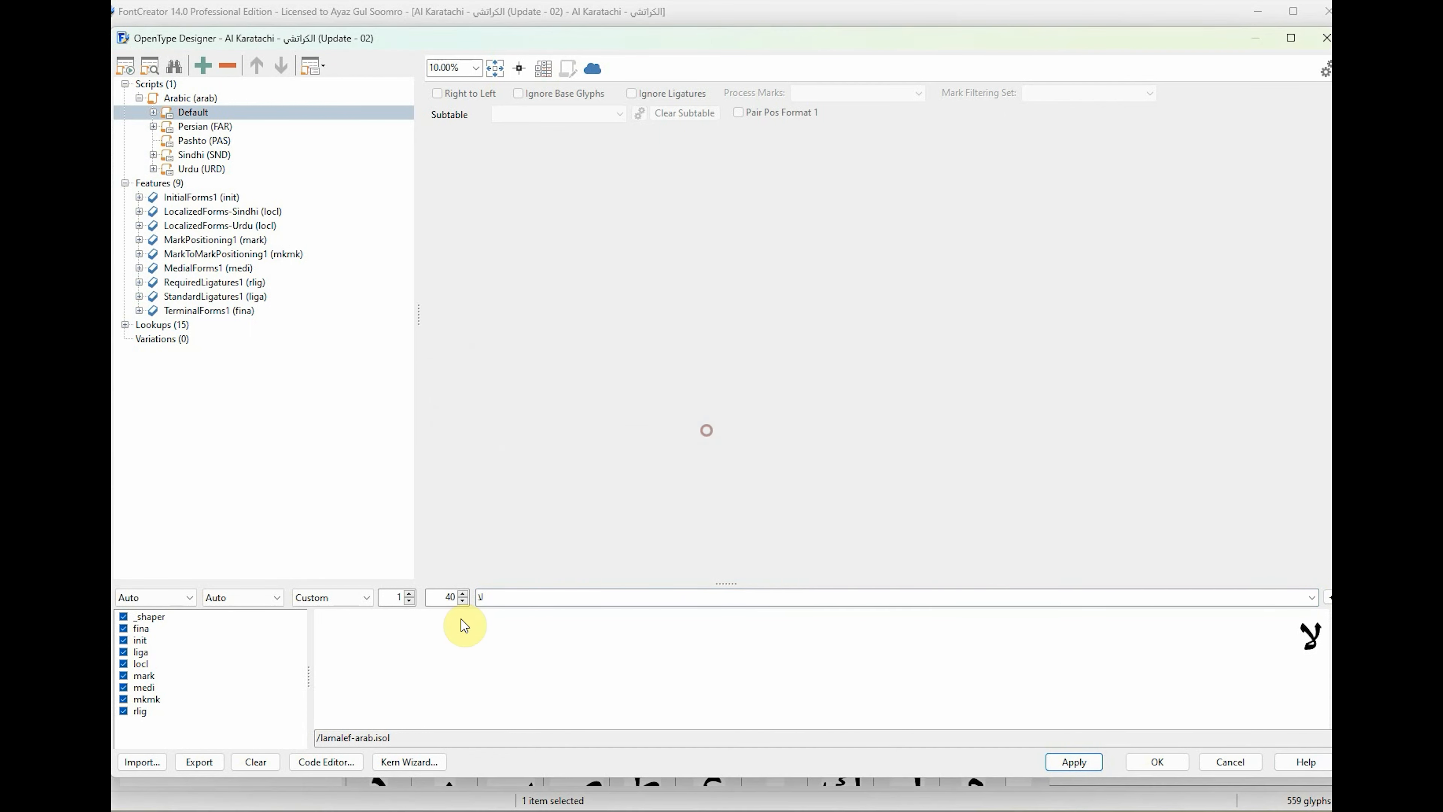
click(508, 597)
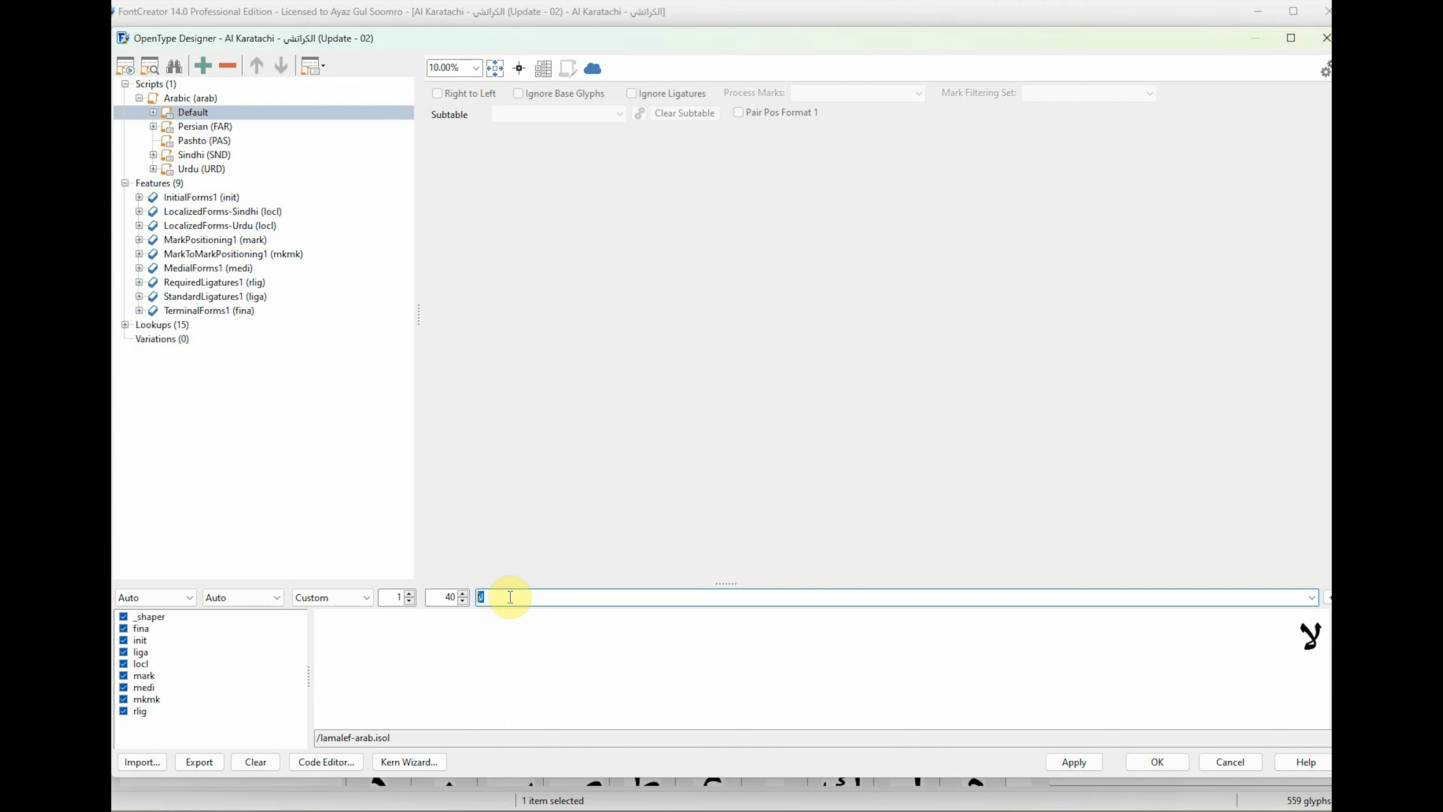
text(لآ)
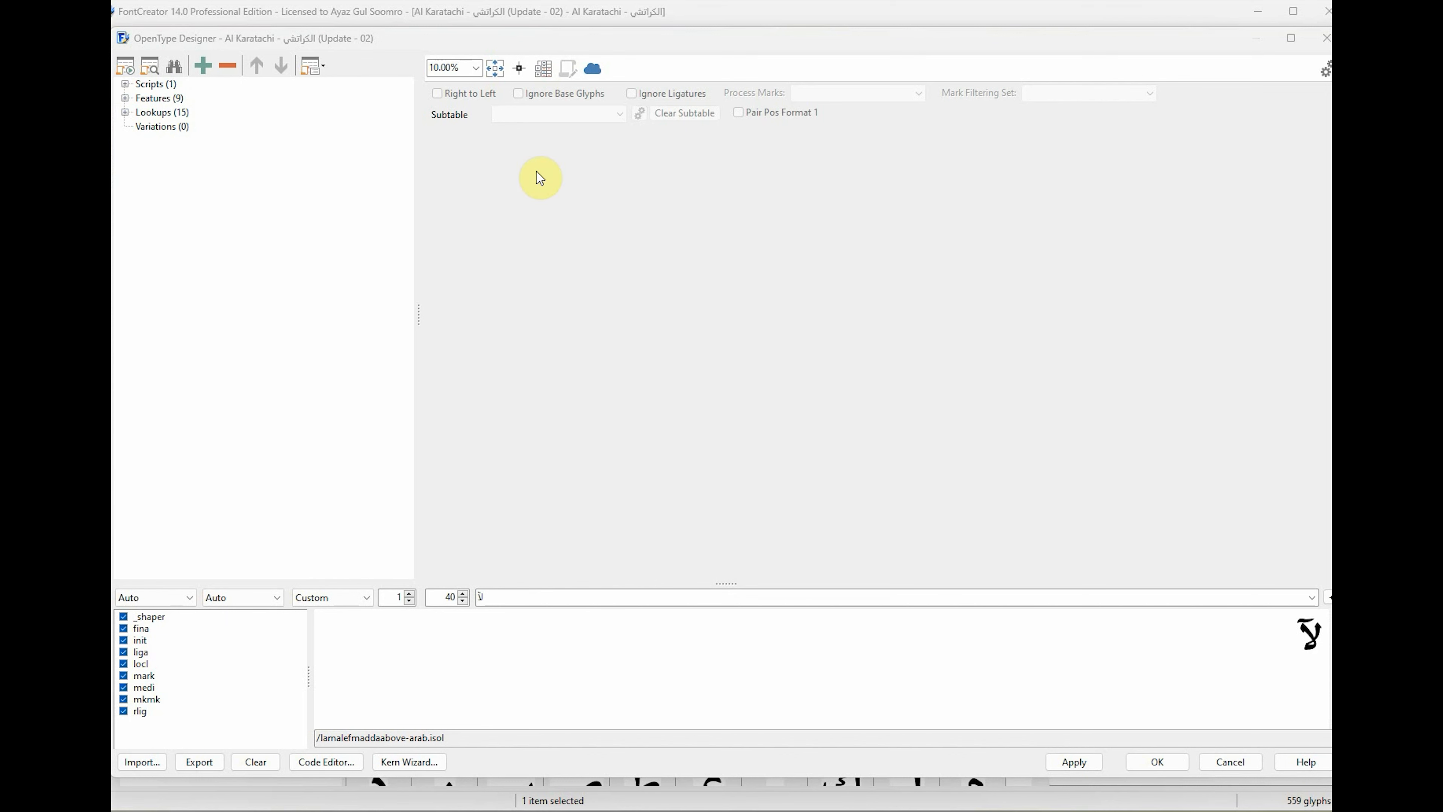
Expand the Scripts, Features and Lookups groups to review the font's remaining OpenType layout entries.
click(173, 100)
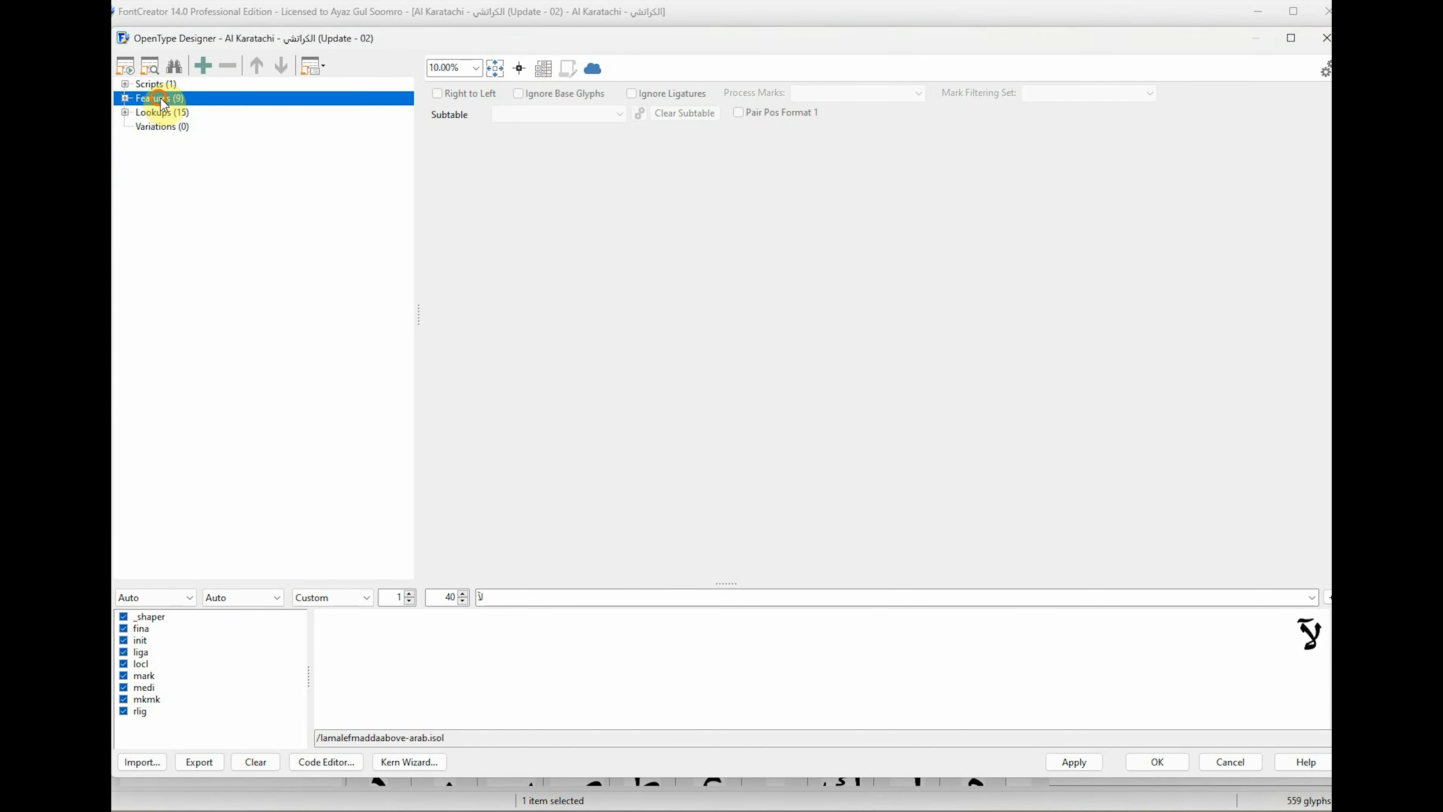
click(125, 84)
click(184, 101)
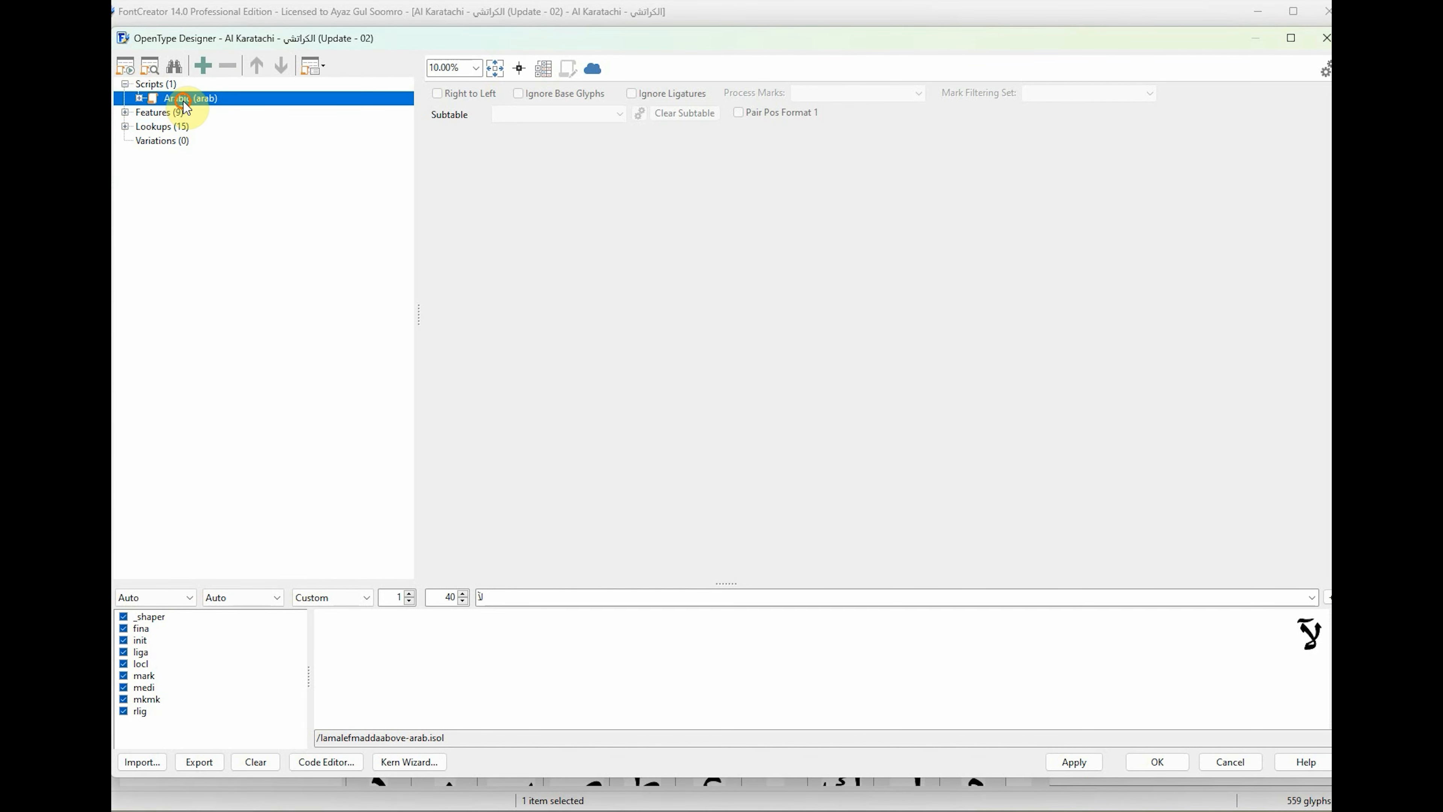
click(124, 112)
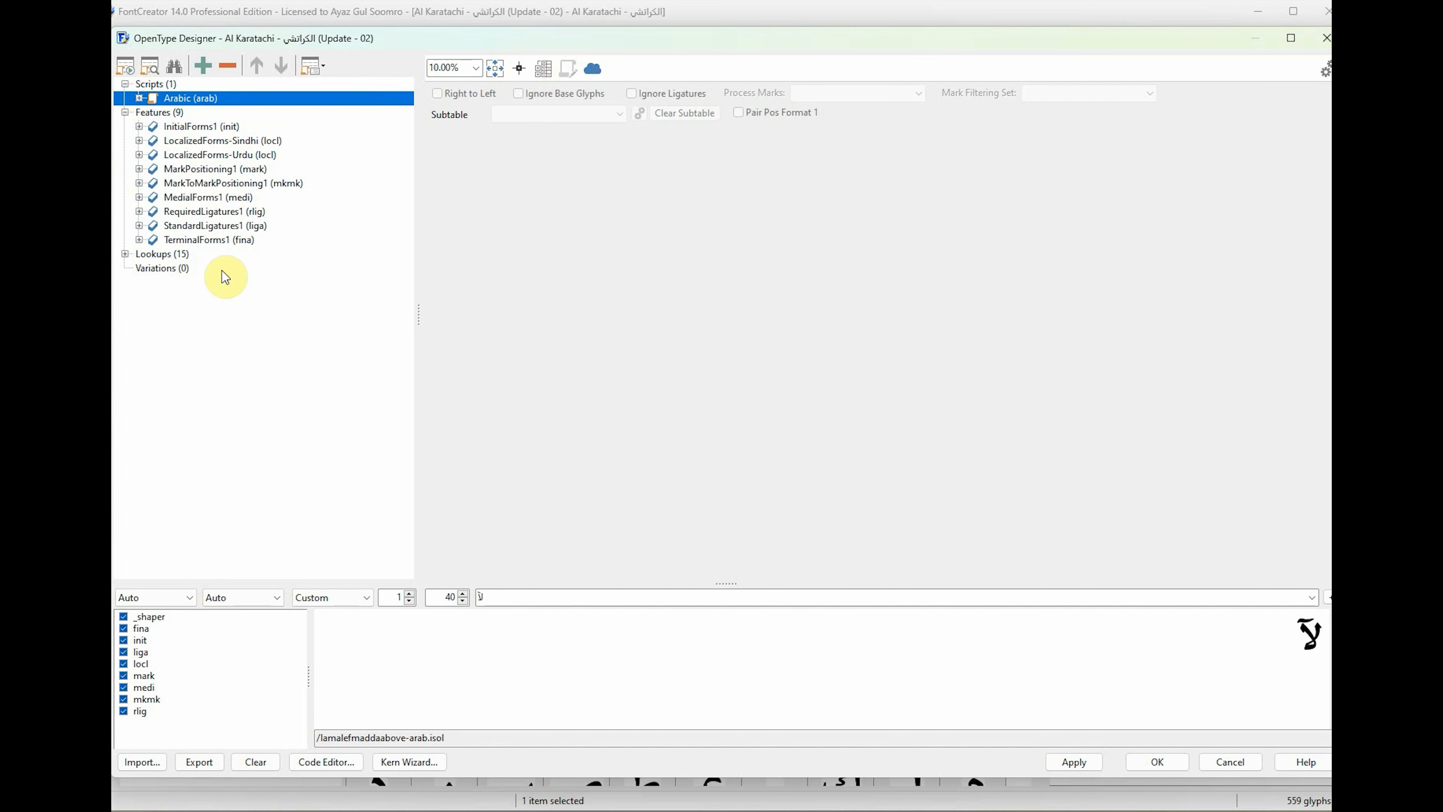
click(125, 254)
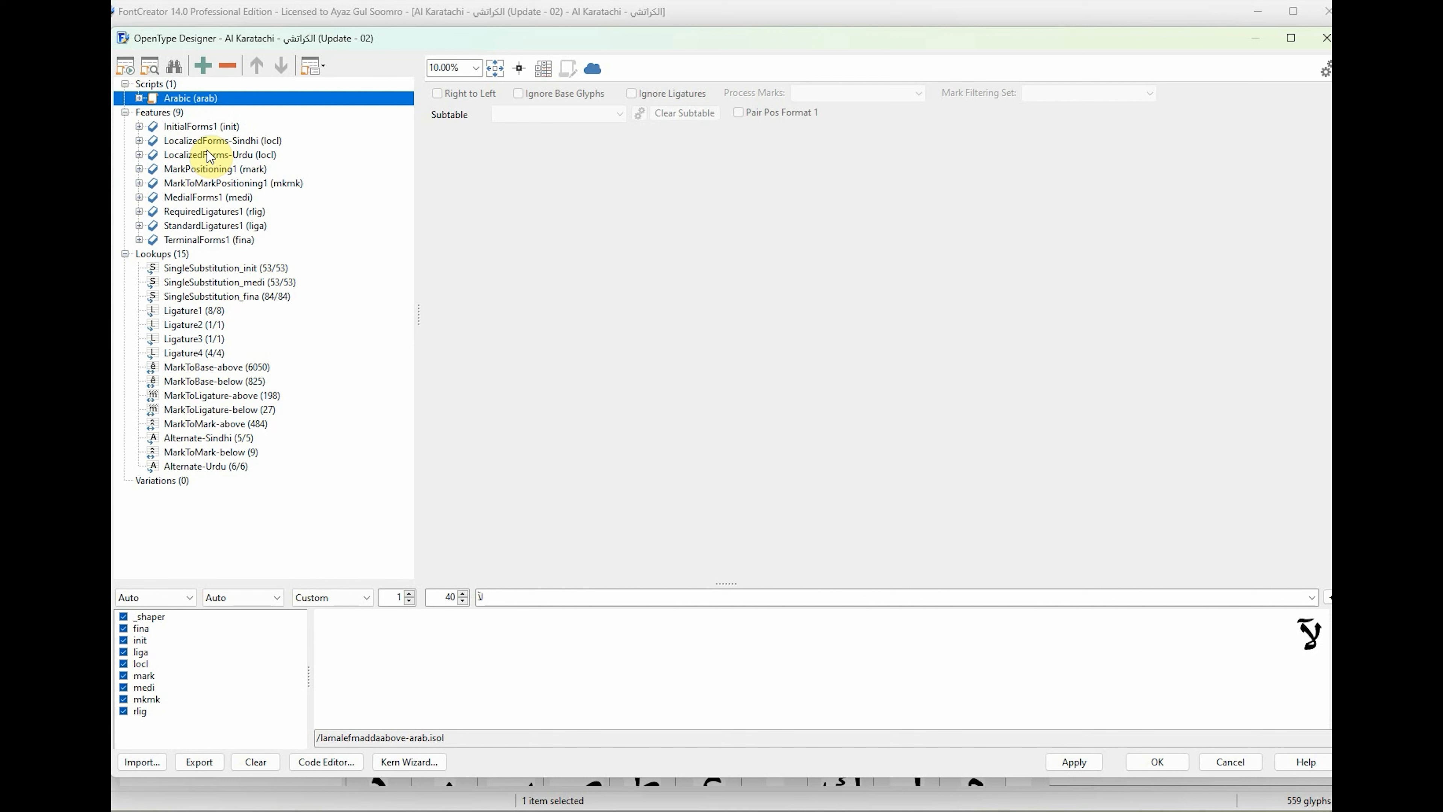
Open the MarkToBase-above lookup in the MarkPositioning1 (mark) feature and look through its base glyph choices.
click(222, 182)
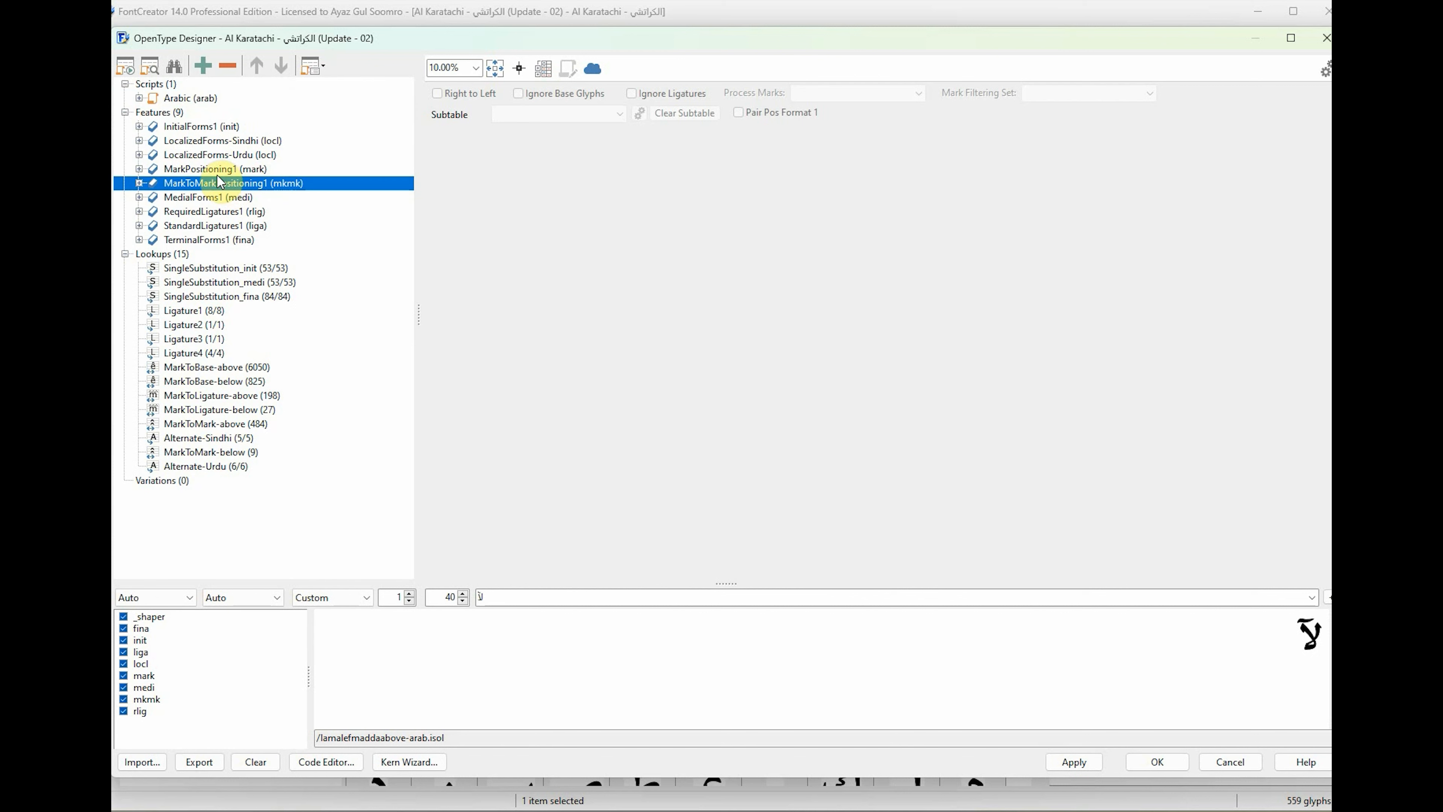
click(219, 170)
click(139, 169)
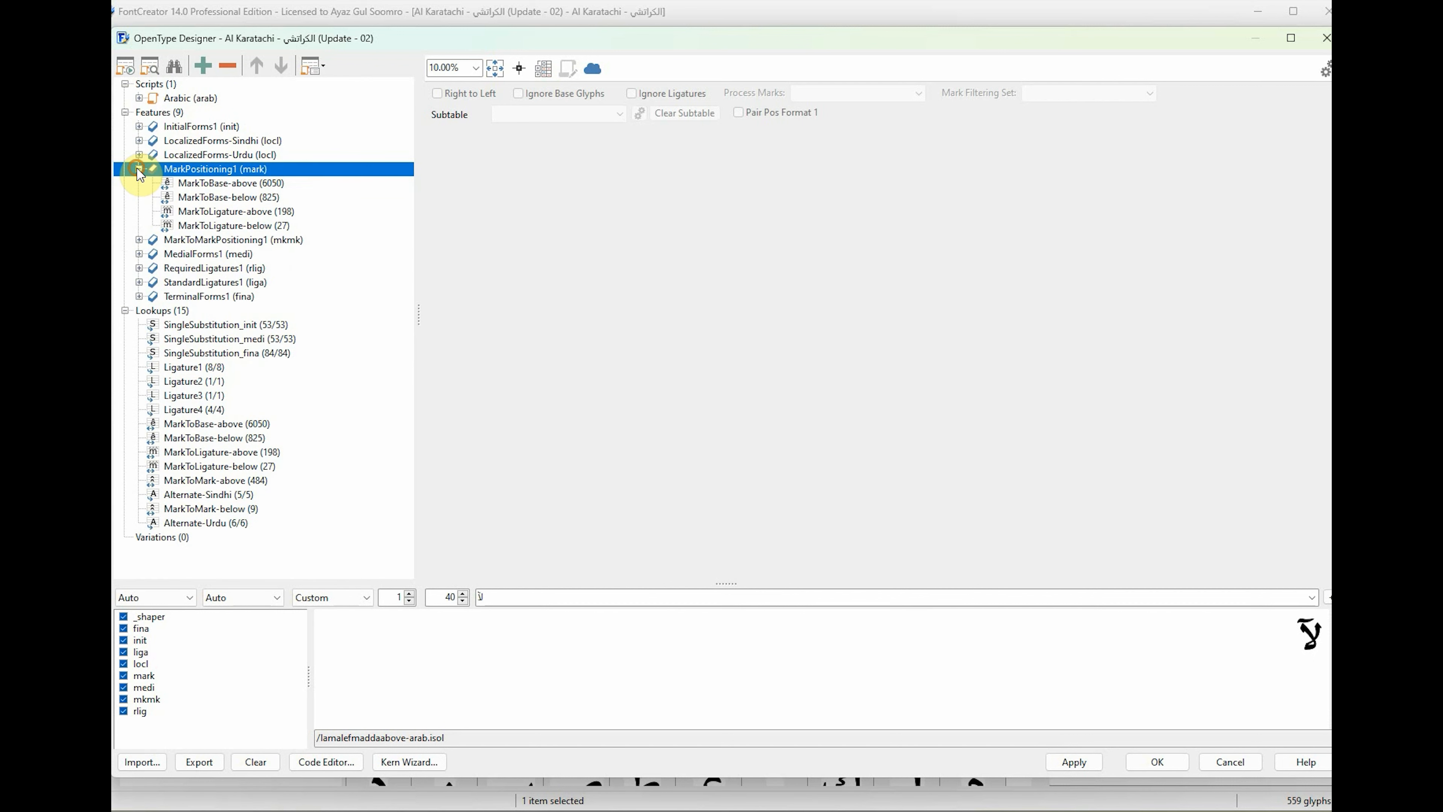
click(246, 187)
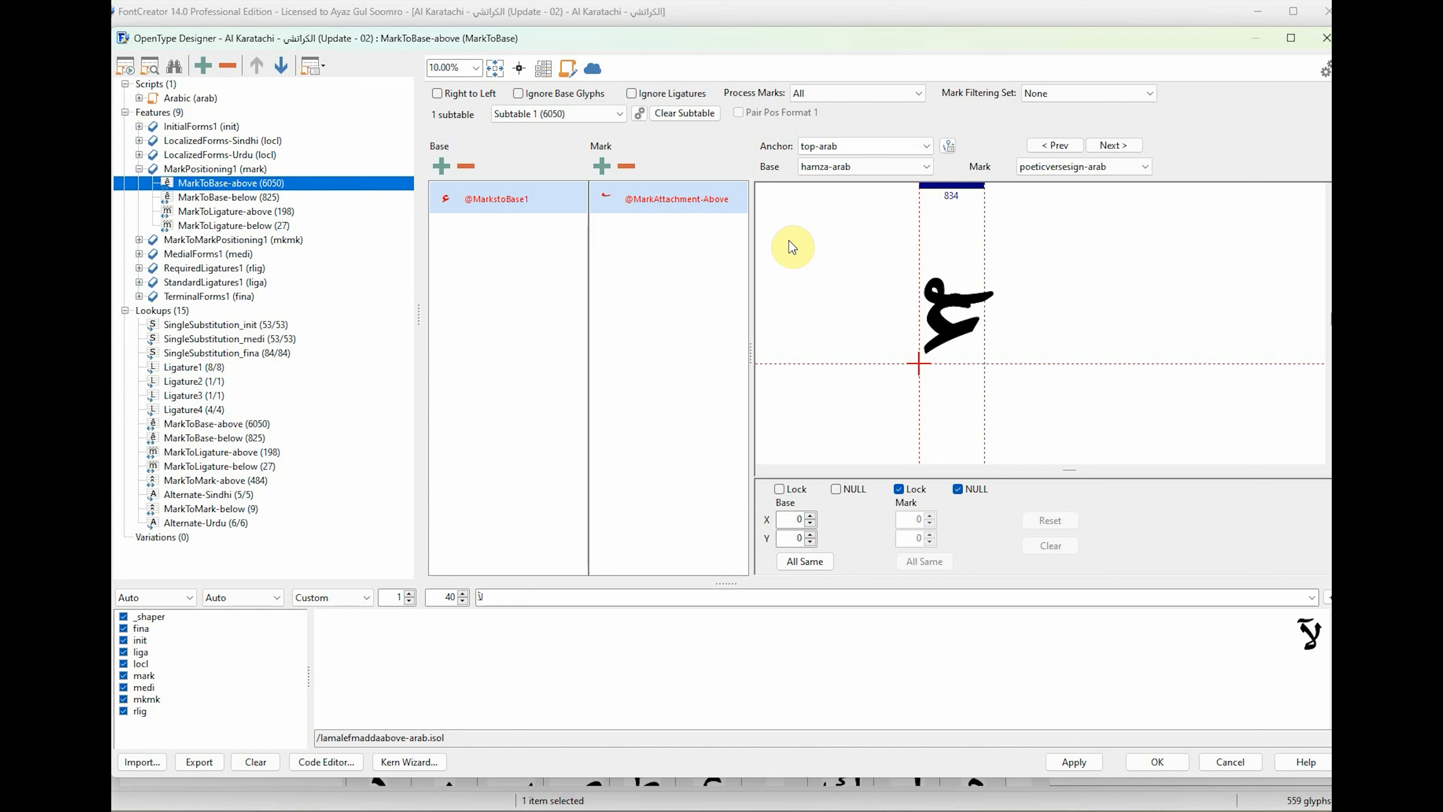
click(867, 169)
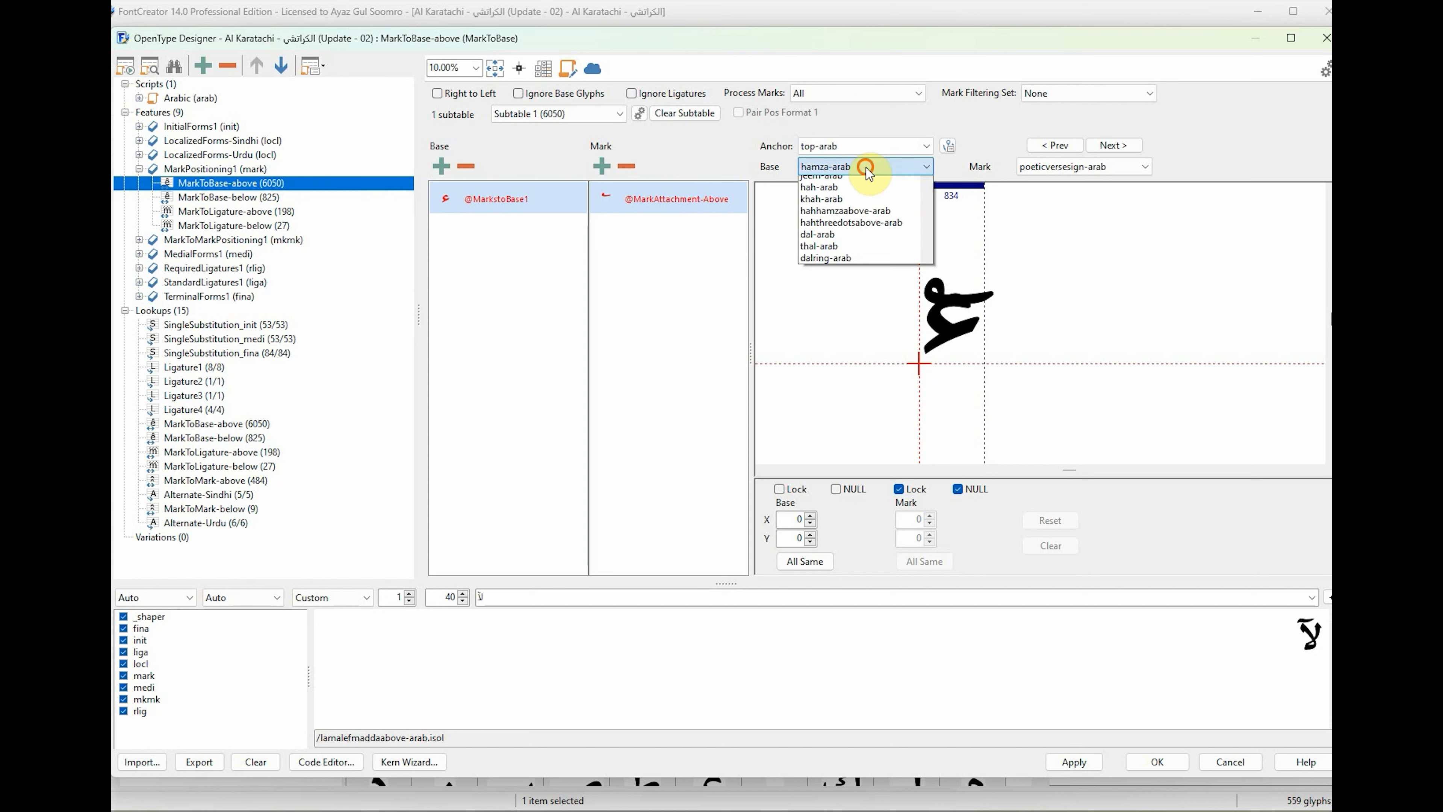
click(865, 166)
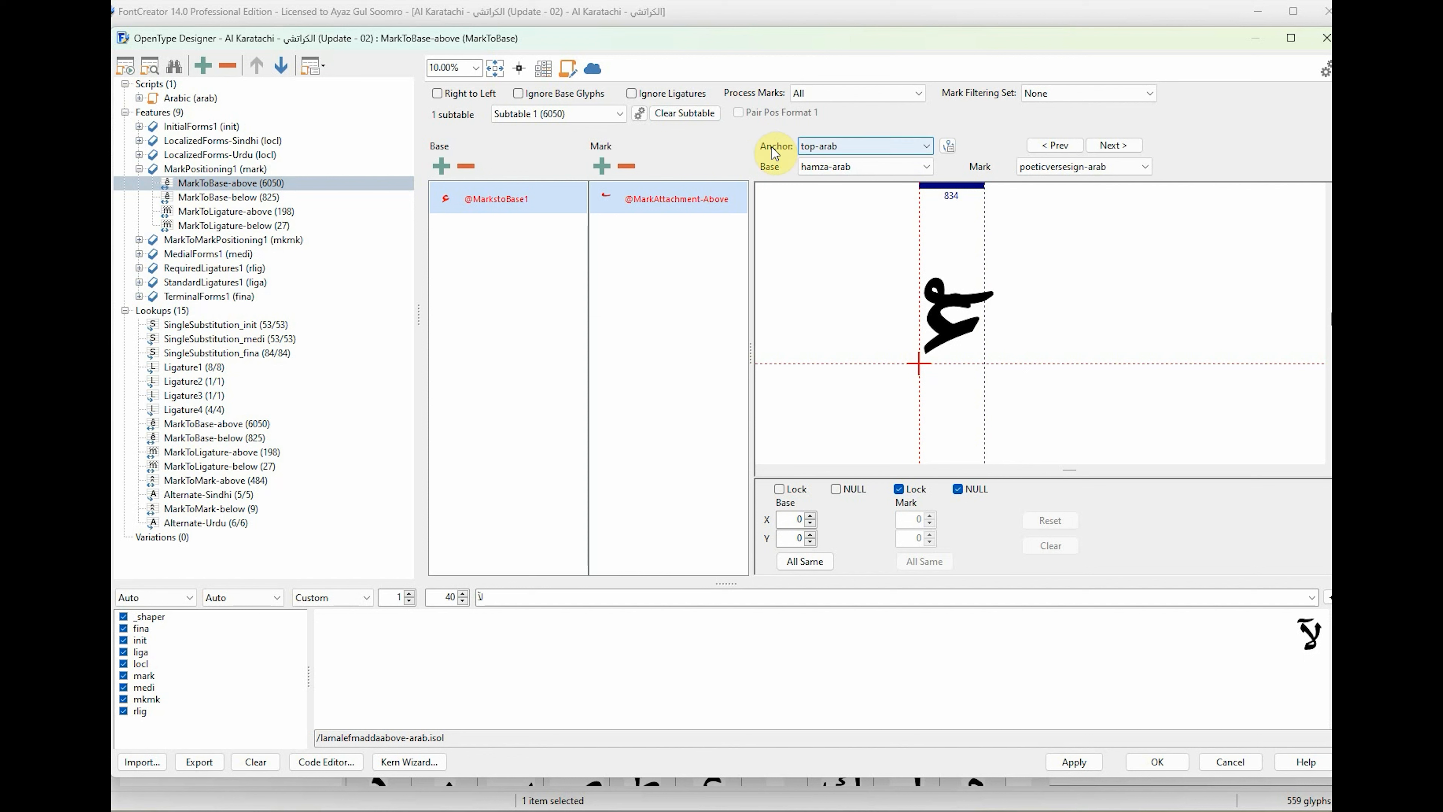
Clear the mark anchor's NULL option and place hamza-arab's top-arab base anchor at about X -70, Y 280.
click(883, 162)
click(872, 169)
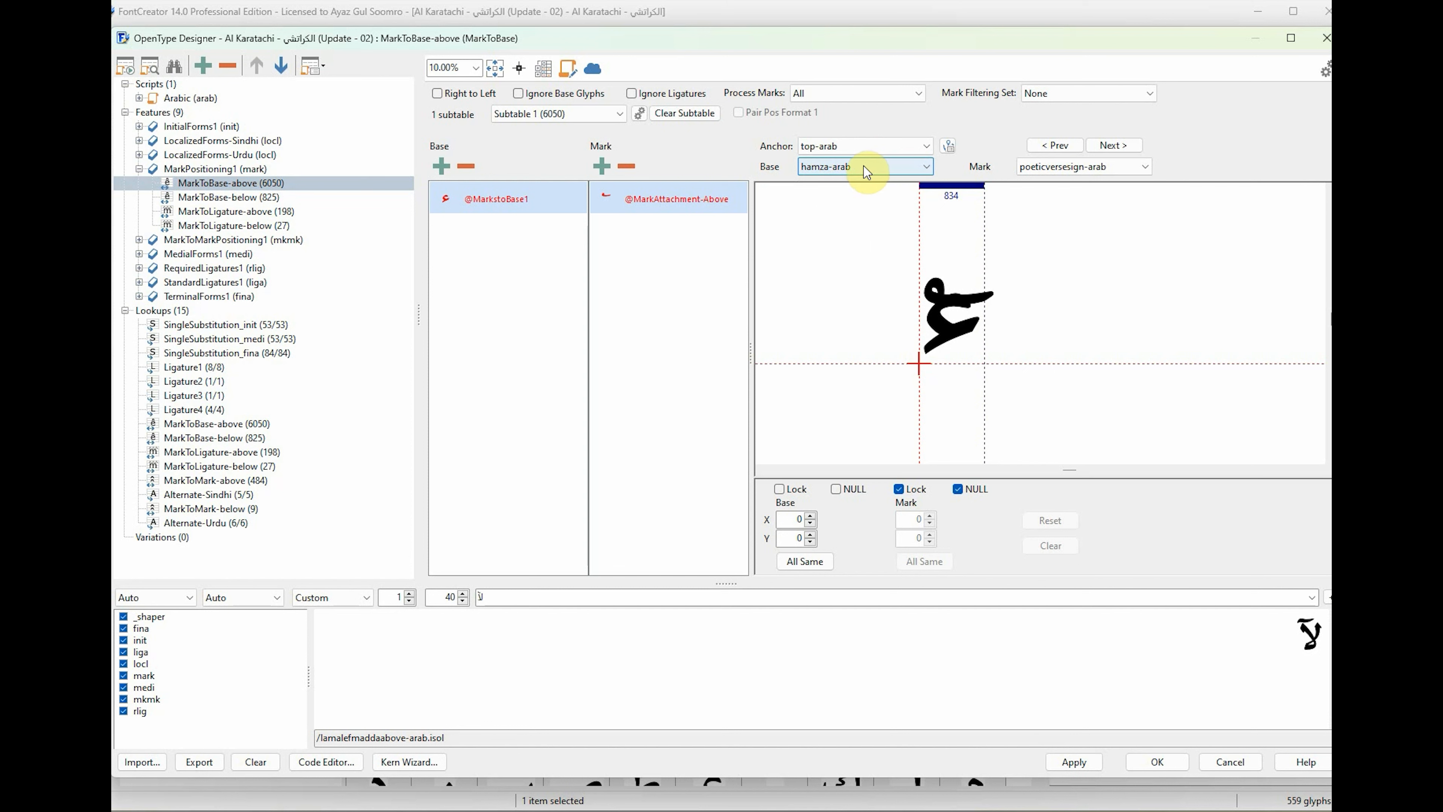
scroll(864, 166, down, 3)
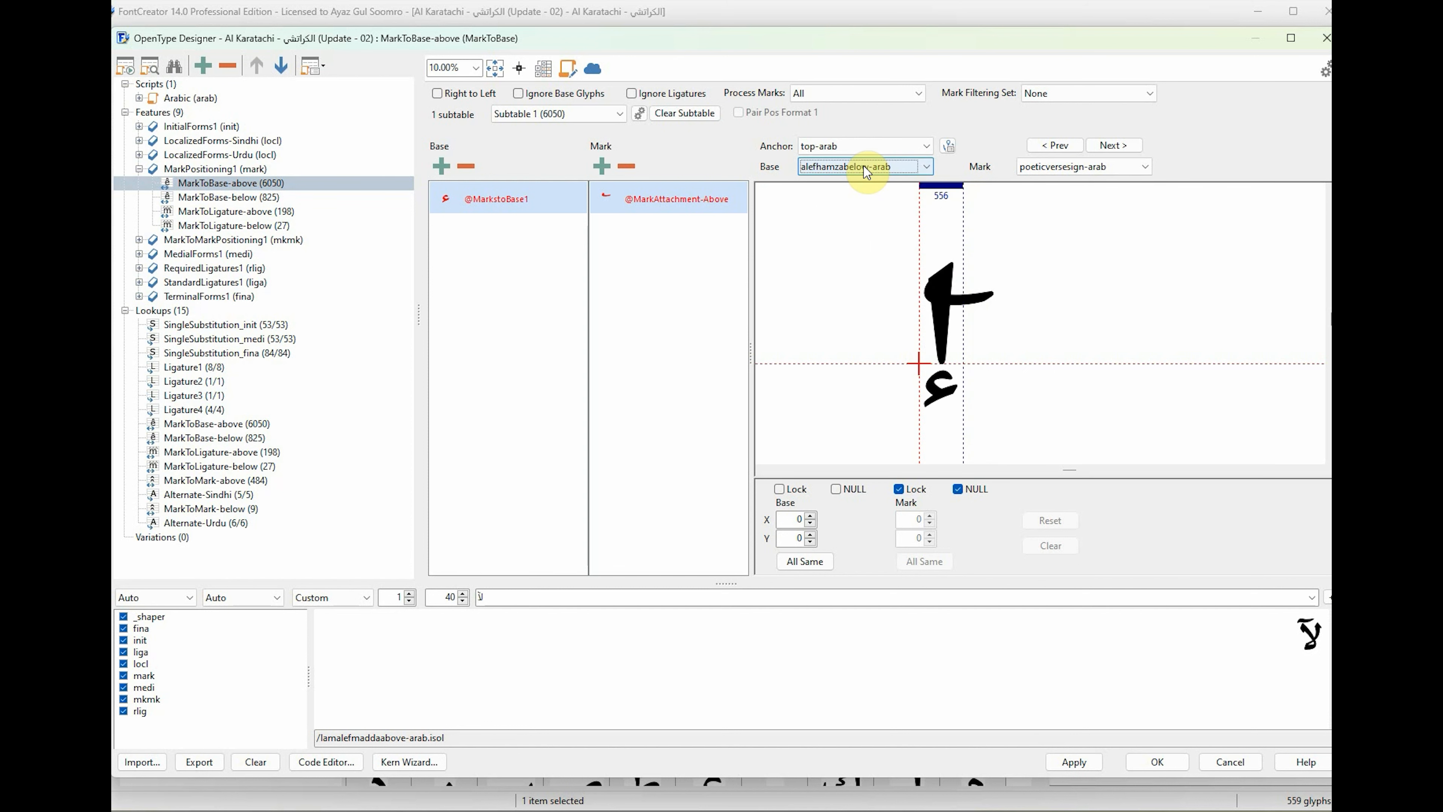
scroll(864, 166, down, 4)
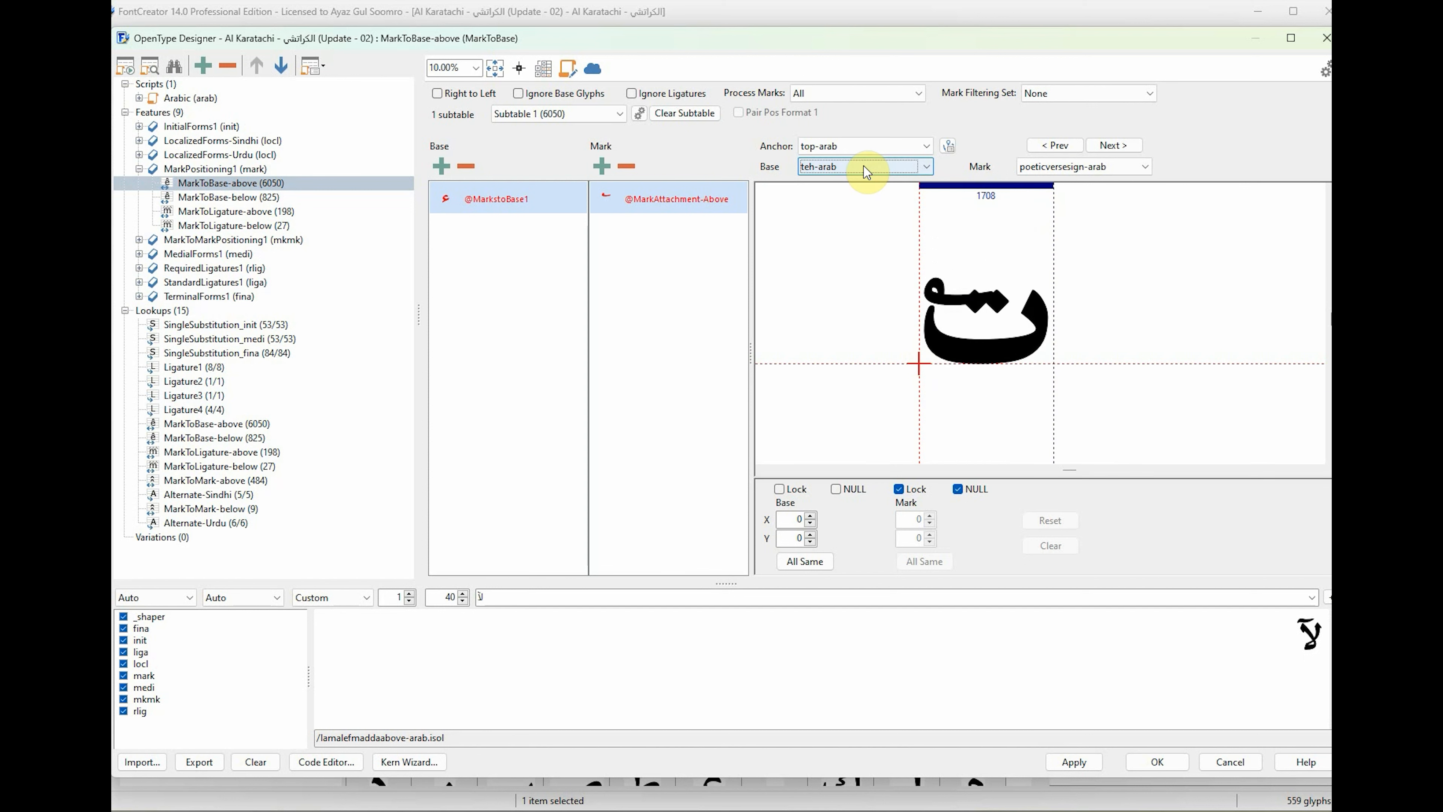
scroll(864, 166, up, 4)
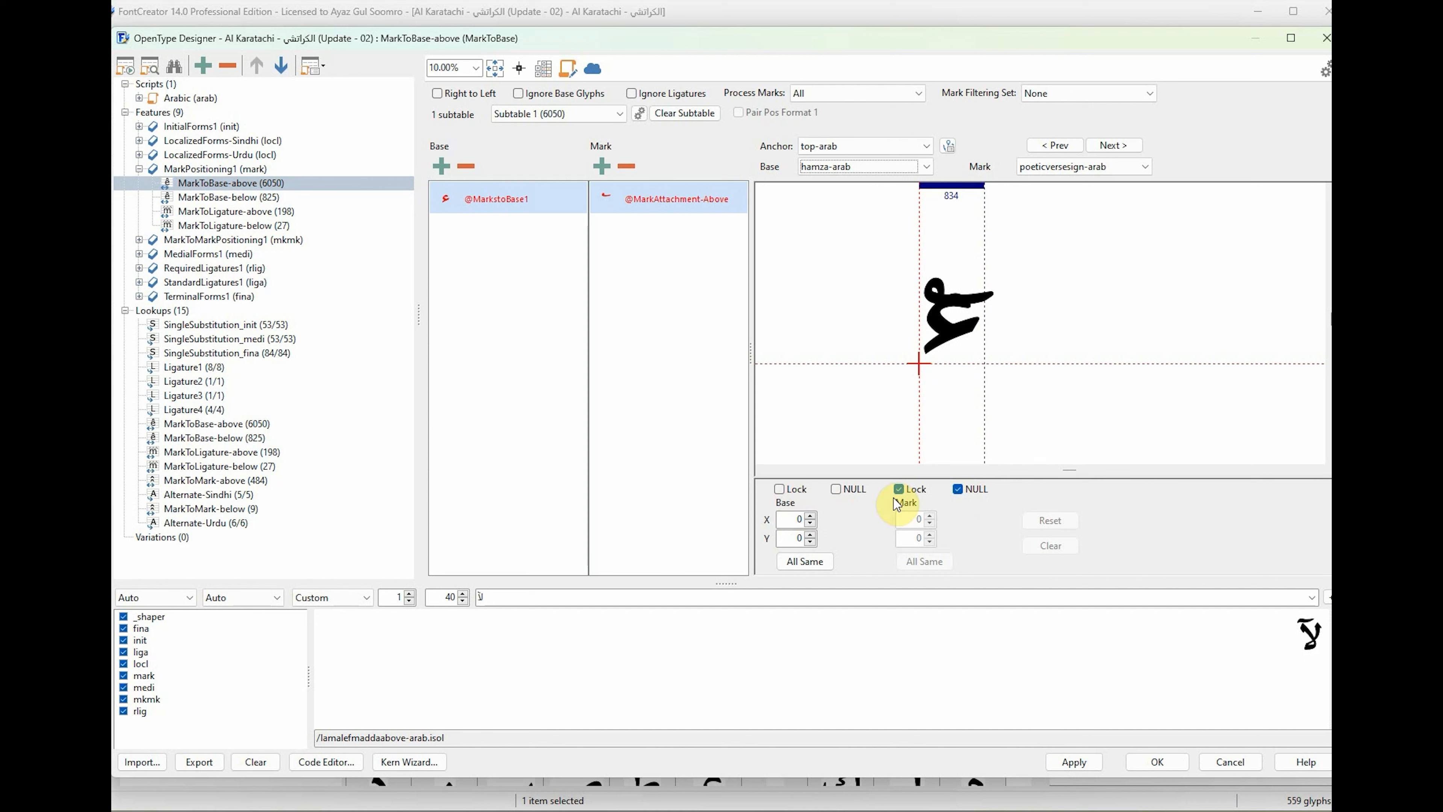
click(958, 489)
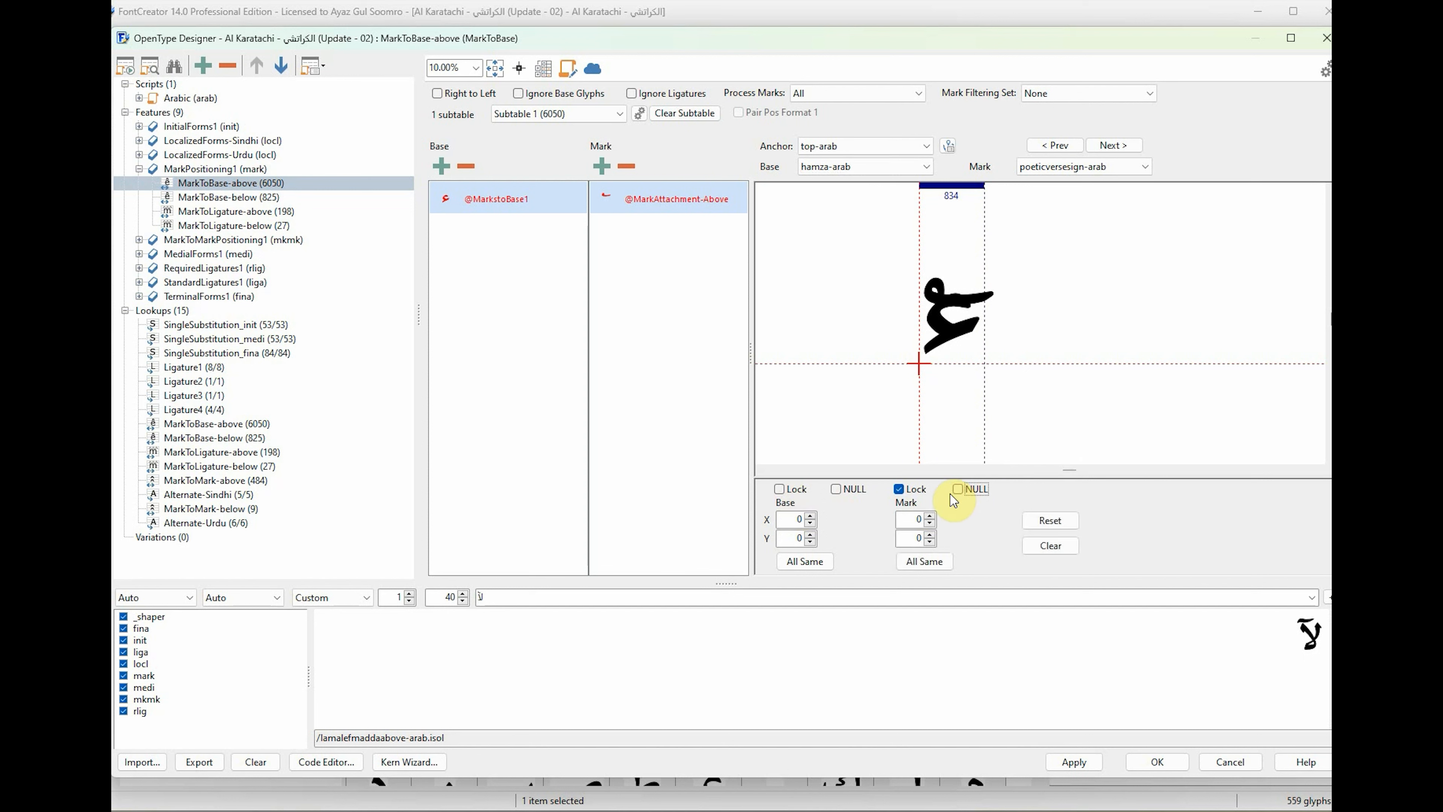
mouse_move(919, 364)
mouse_down()
mouse_move(932, 364)
mouse_move(895, 335)
mouse_move(942, 345)
mouse_move(915, 343)
mouse_up()
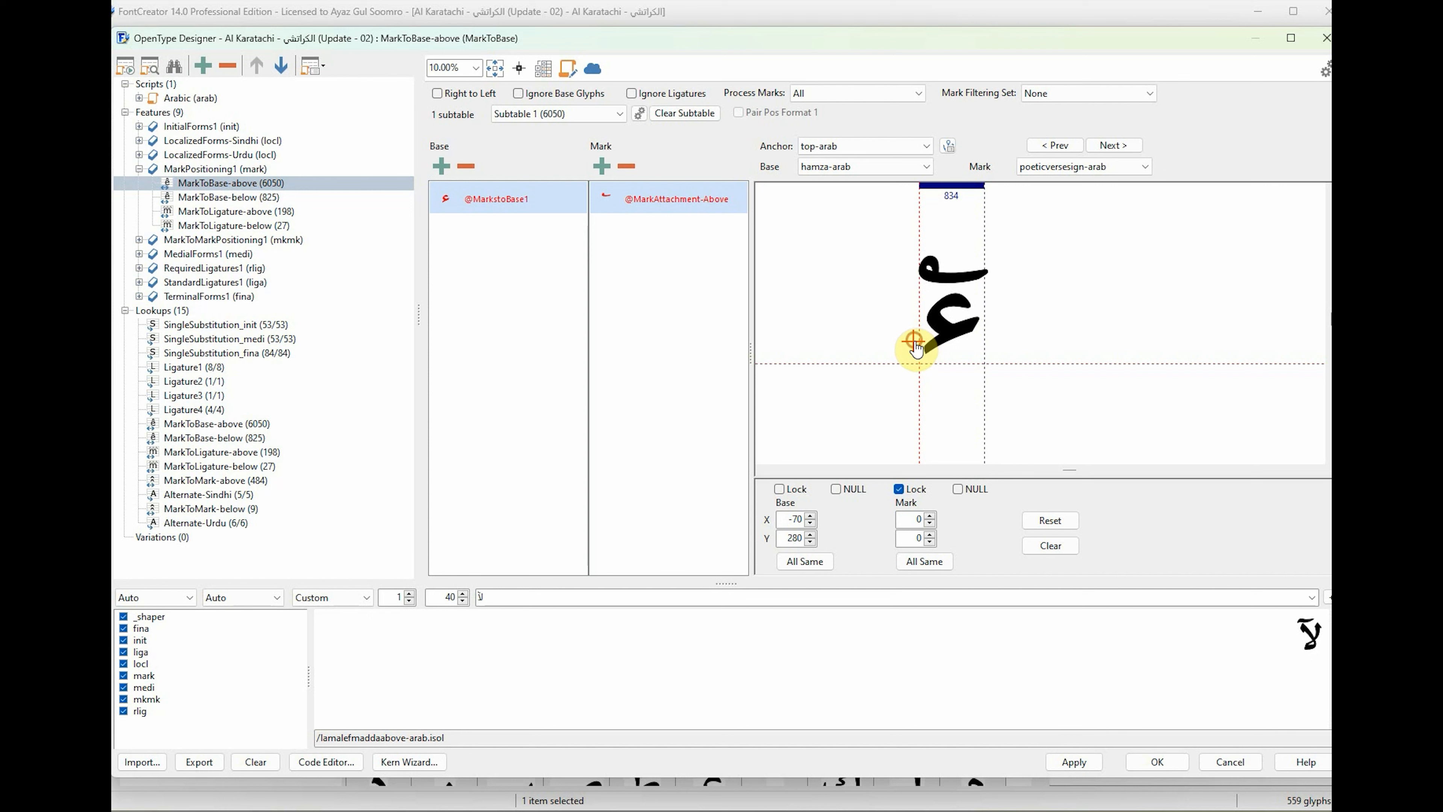
Choose alefmaddaabove-arab as the base glyph and place its top-arab anchor at about X -110, Y 910.
click(904, 167)
click(903, 166)
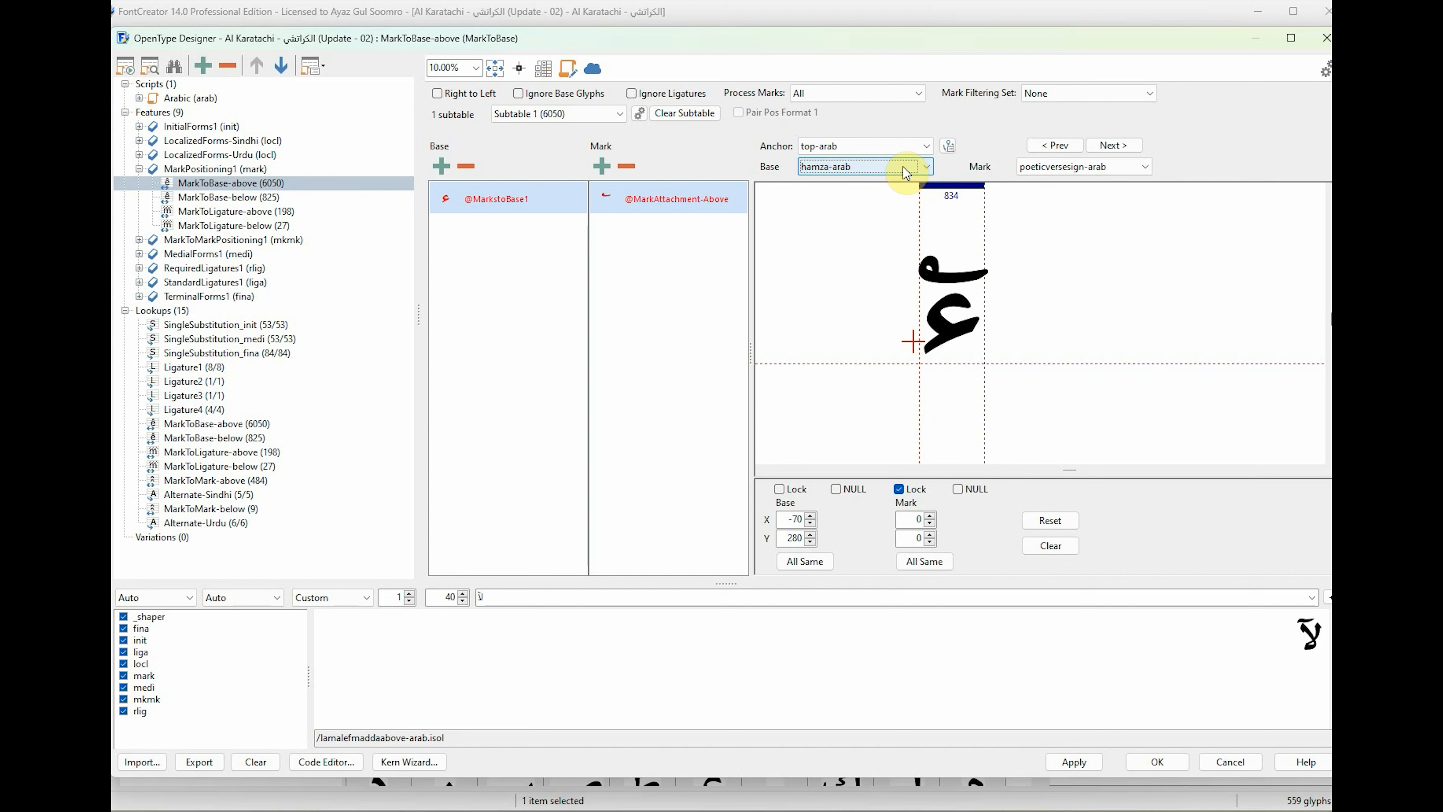
key(Down)
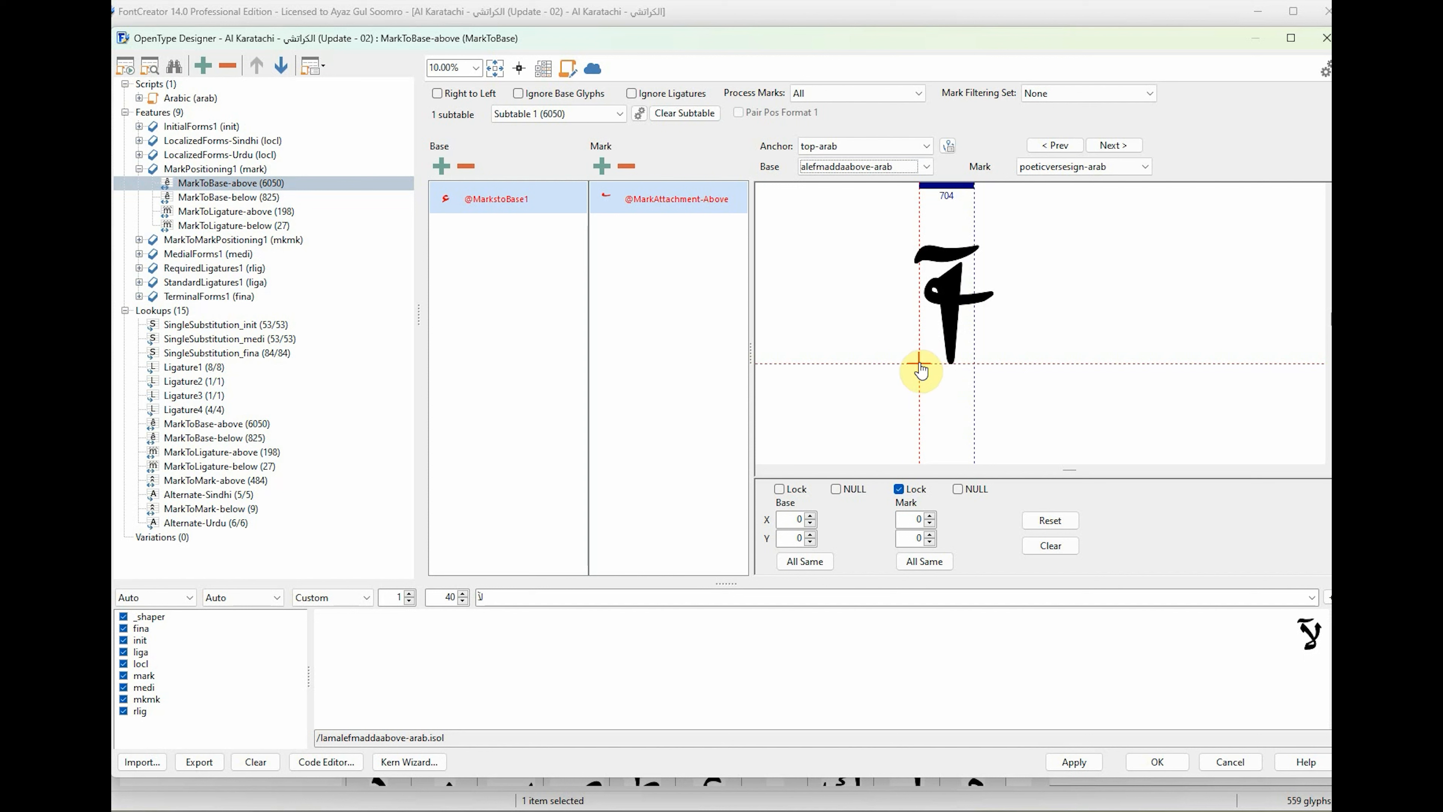
drag(921, 367, 911, 299)
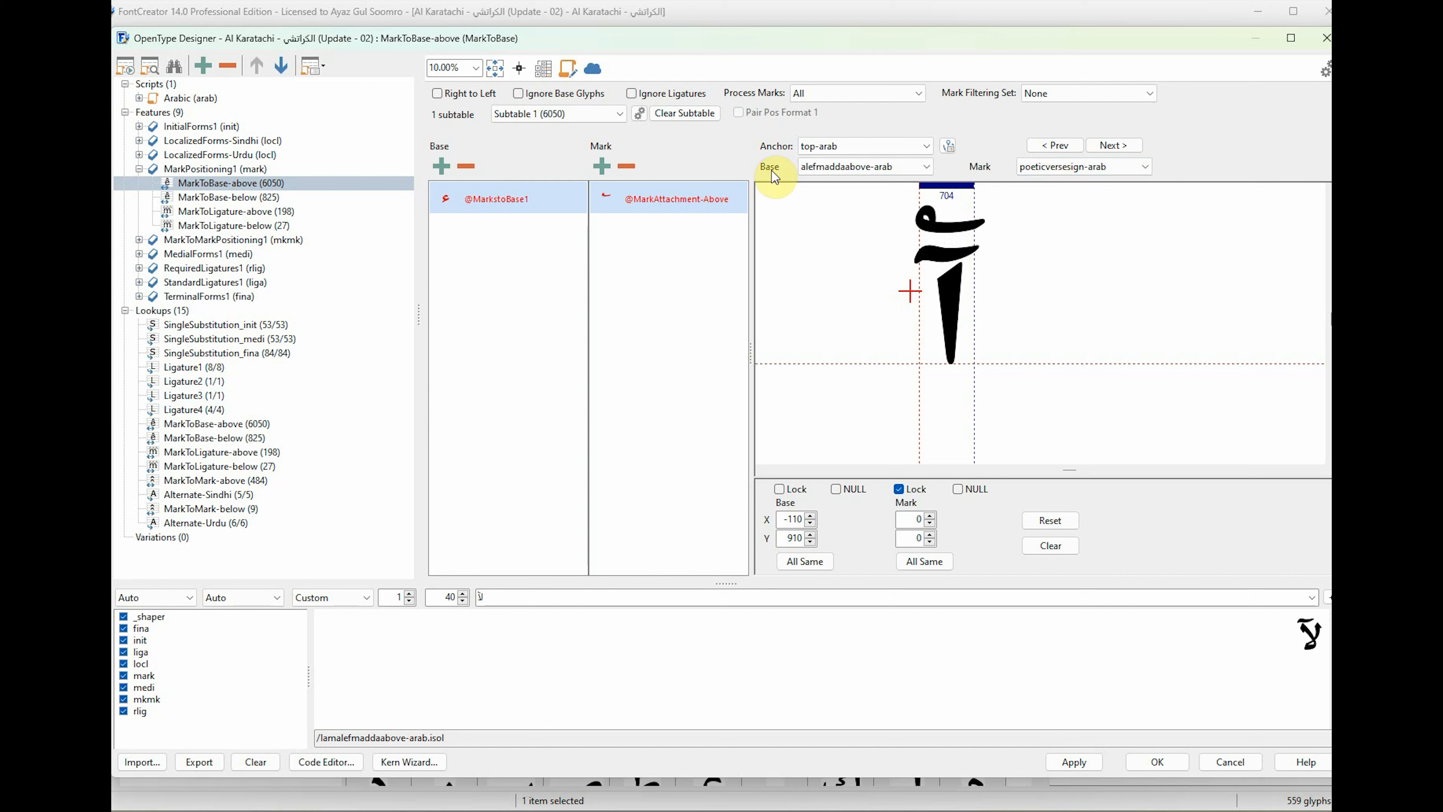
Compare poeticversesign-arab with the other above marks on alefmaddaabove-arab, and check it again on hamza-arab.
click(1053, 167)
click(1056, 165)
key(Down)
key(Down)
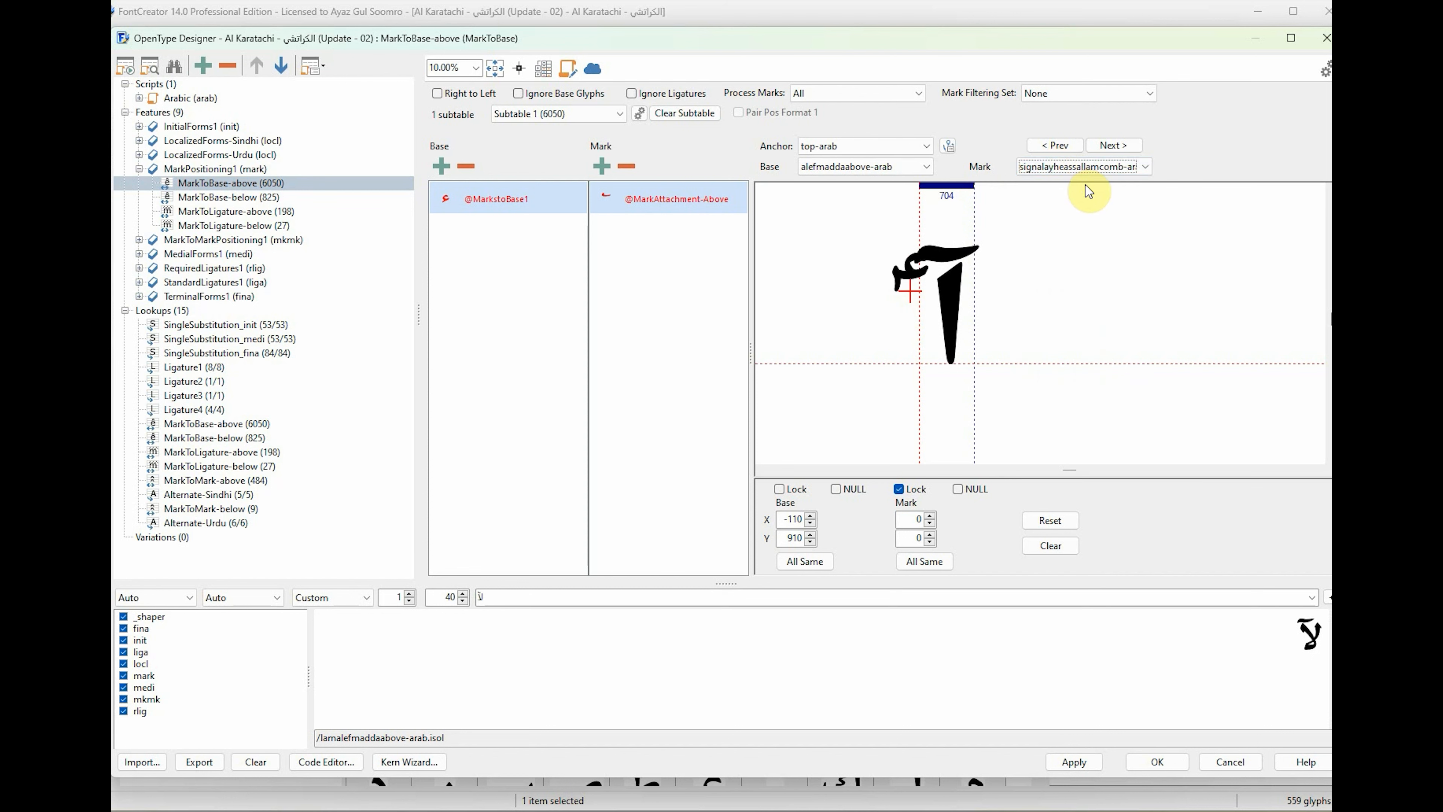
key(Up)
key(Up)
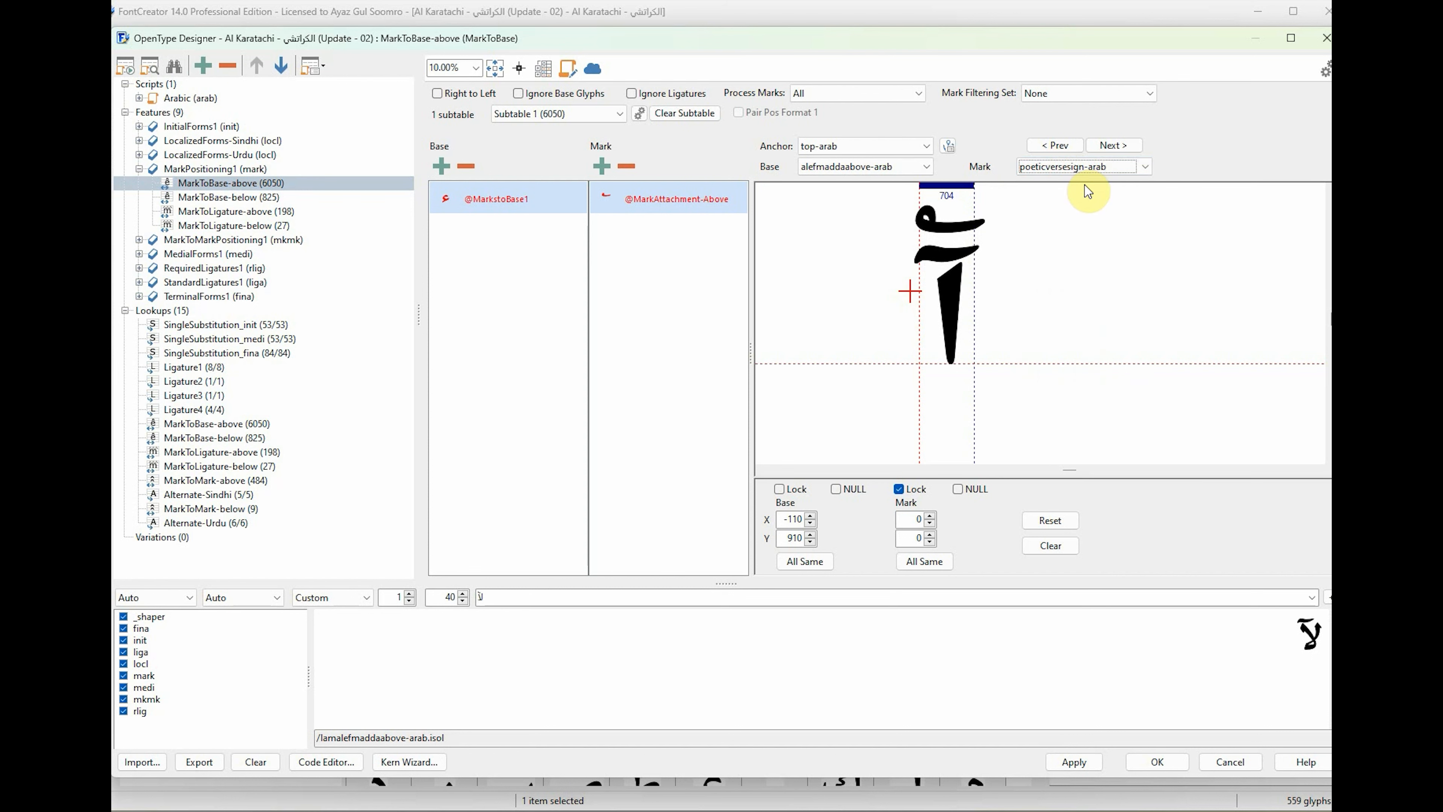
key(Down)
key(Up)
key(Down)
key(Down)
key(Down)
key(Down)
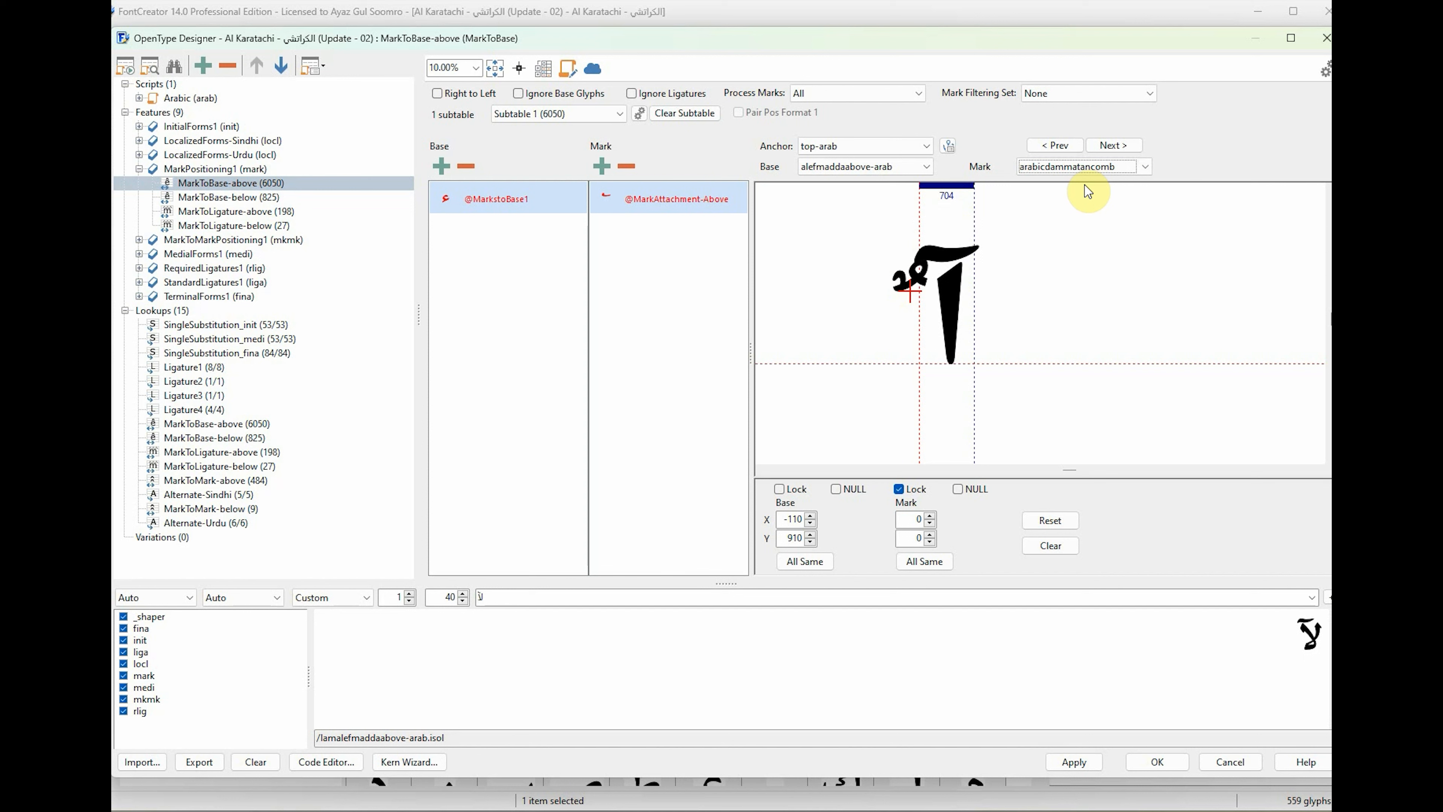
key(Up)
key(Up)
key(Up)
key(Up)
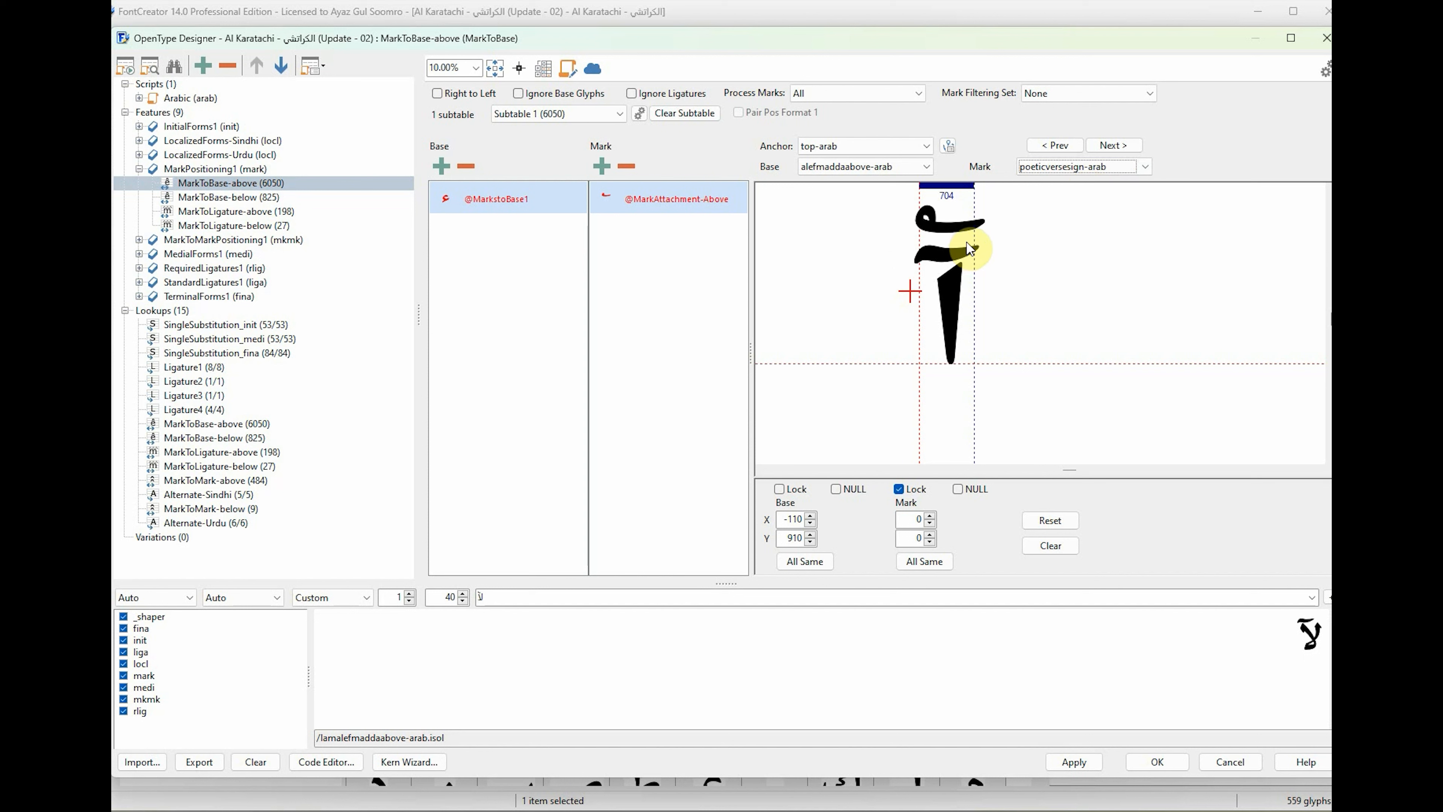
click(858, 171)
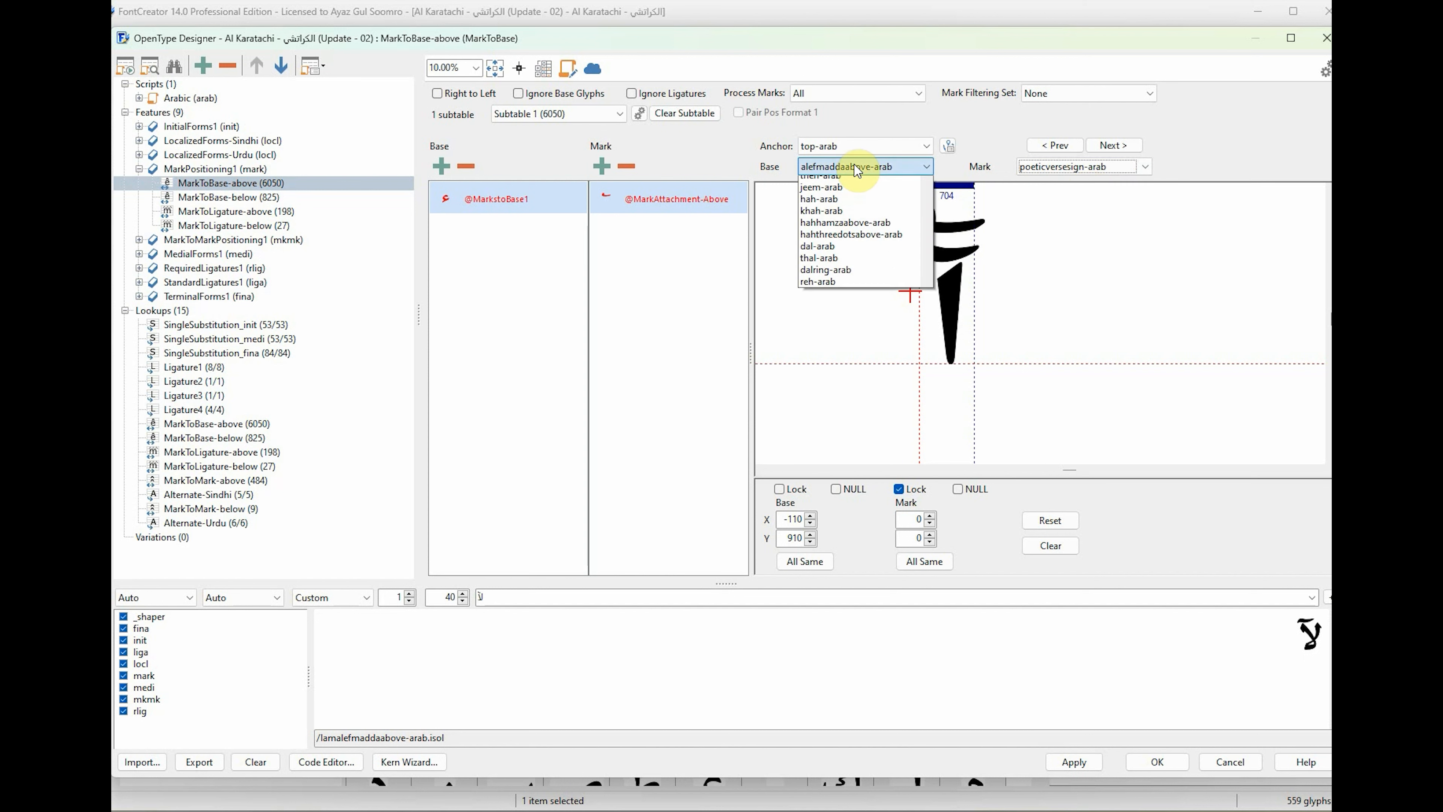
click(857, 170)
key(Up)
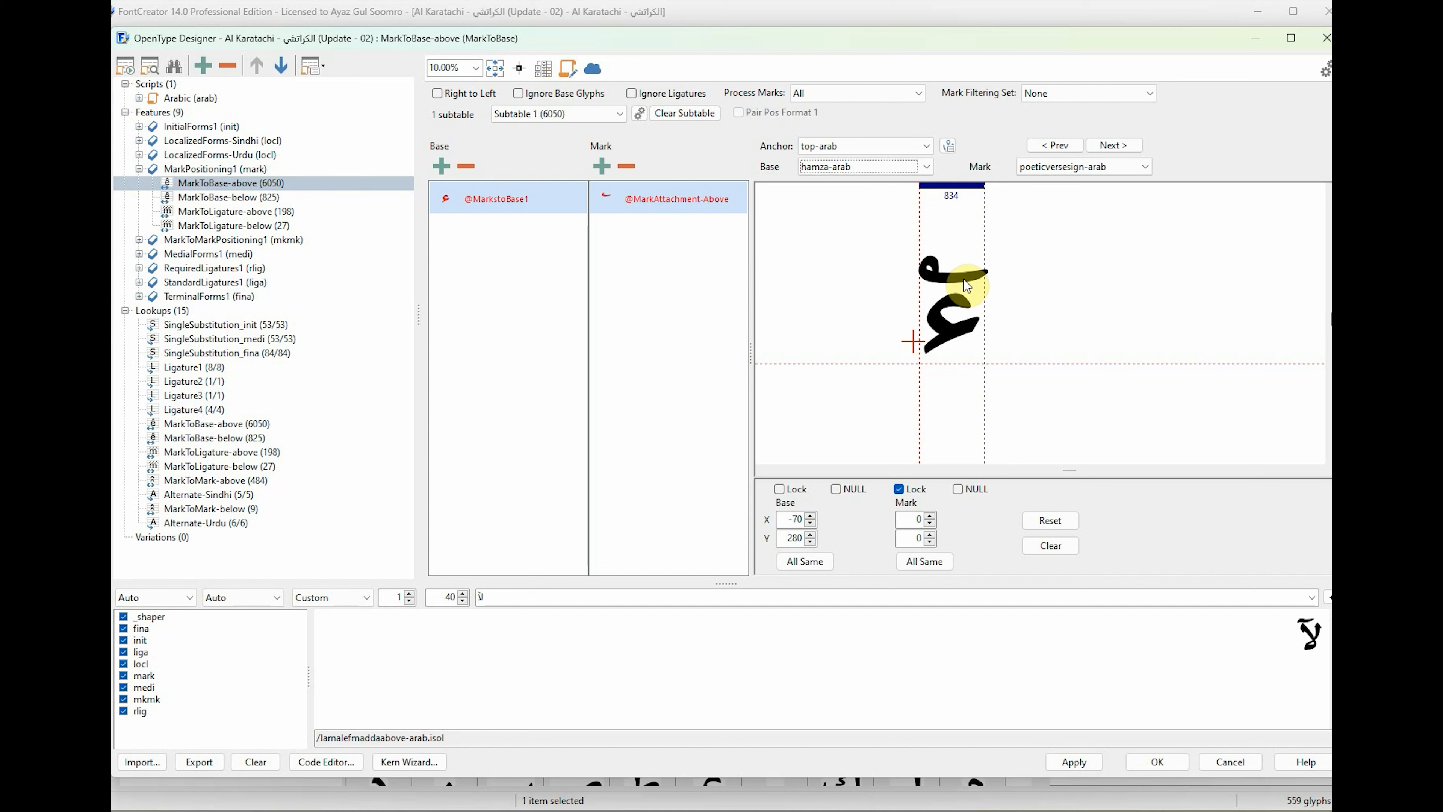
Remove poeticversesign-arab from the MarkAttachment-Above class in the Class Manager.
click(544, 68)
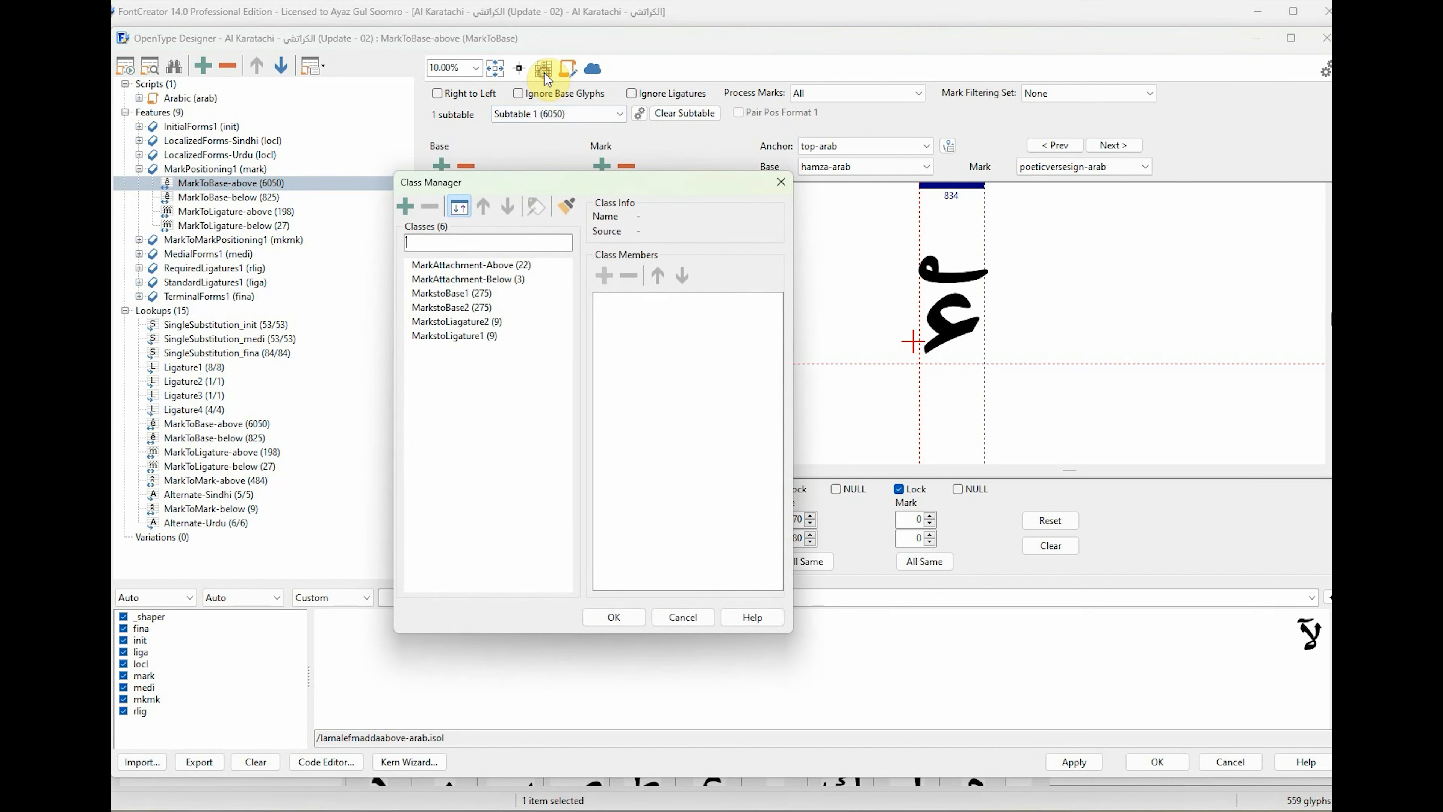
click(486, 266)
click(662, 308)
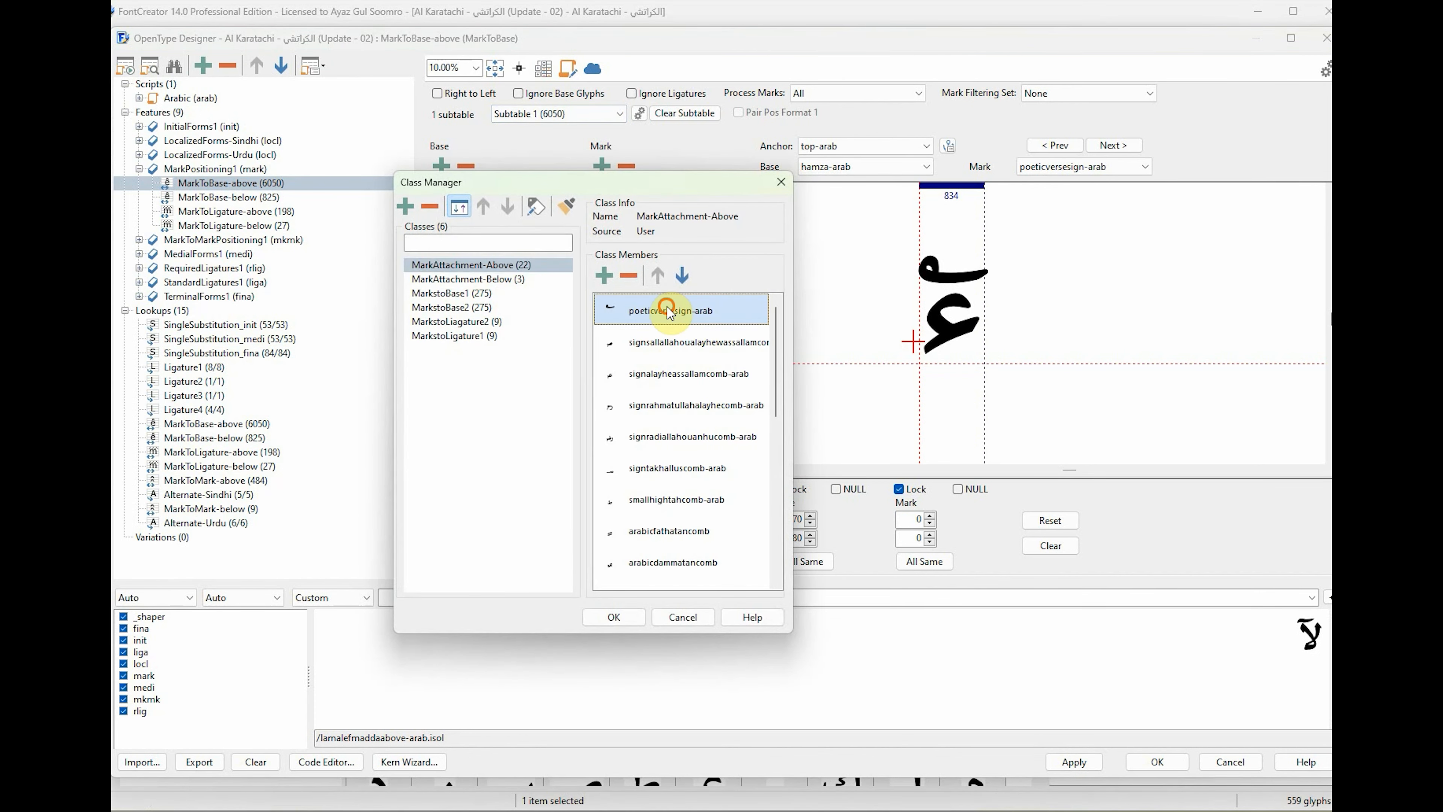
click(629, 276)
click(625, 618)
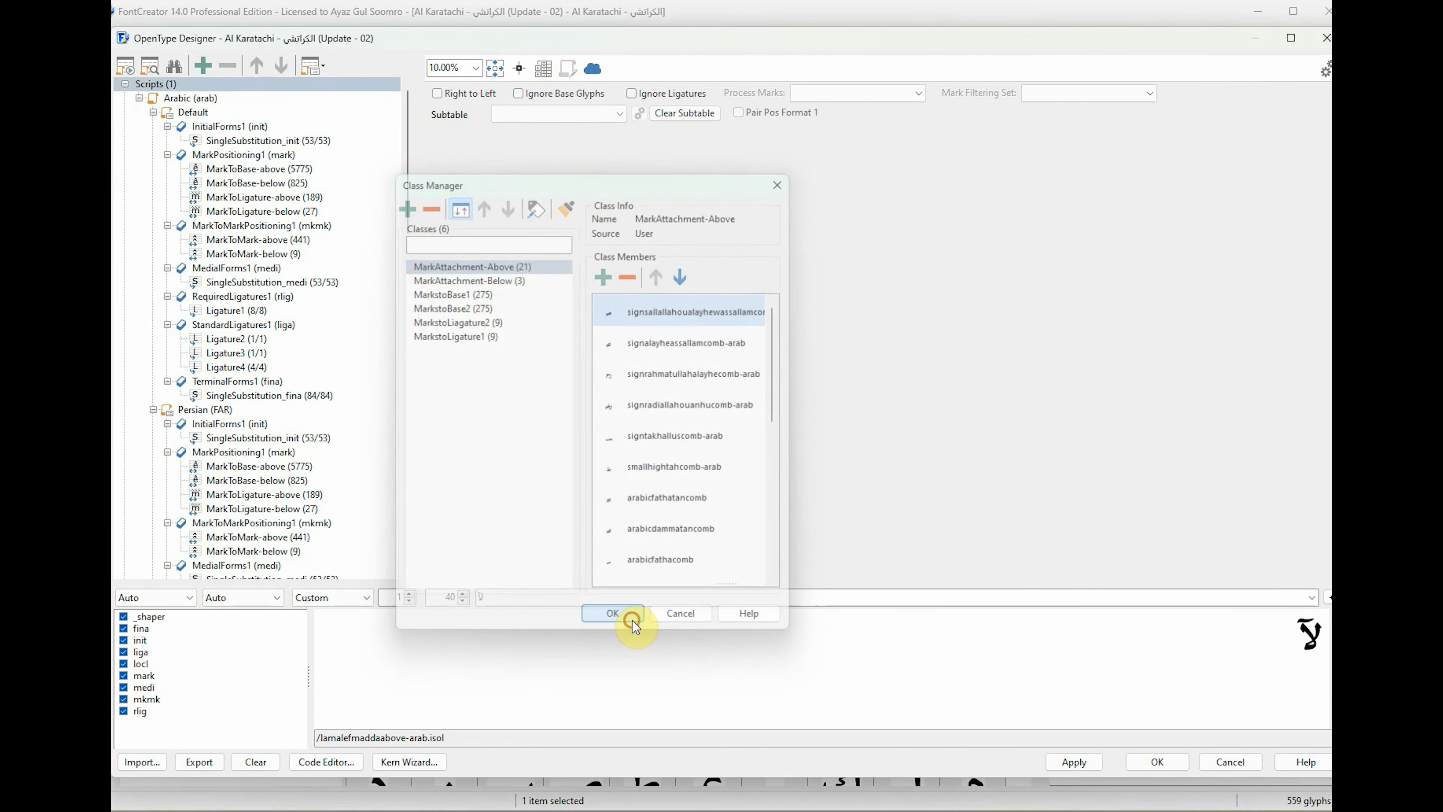
Reopen the default language's MarkToBase-above lookup and place hamza-arab's base anchor at about X 400, Y 890.
click(259, 169)
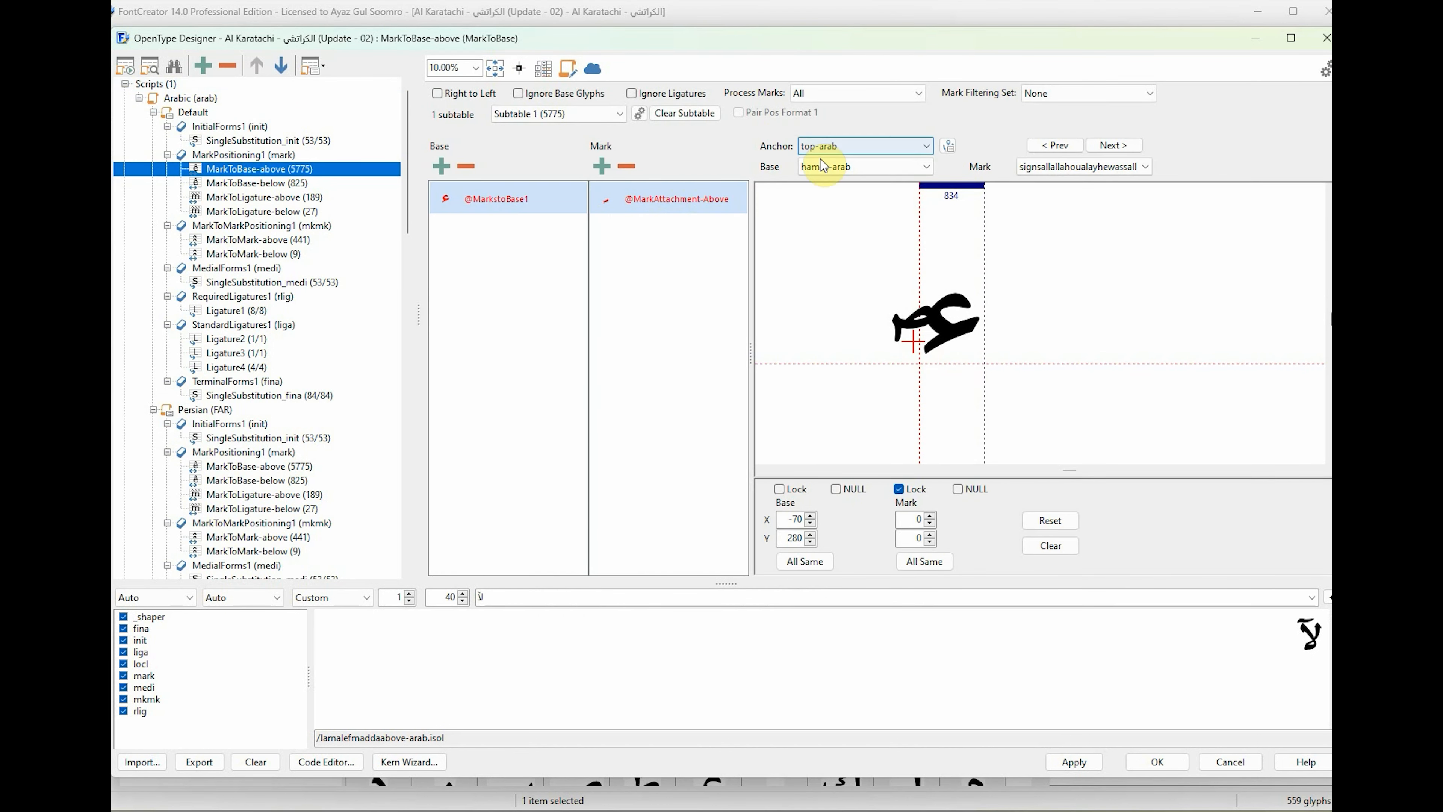
click(858, 166)
click(859, 167)
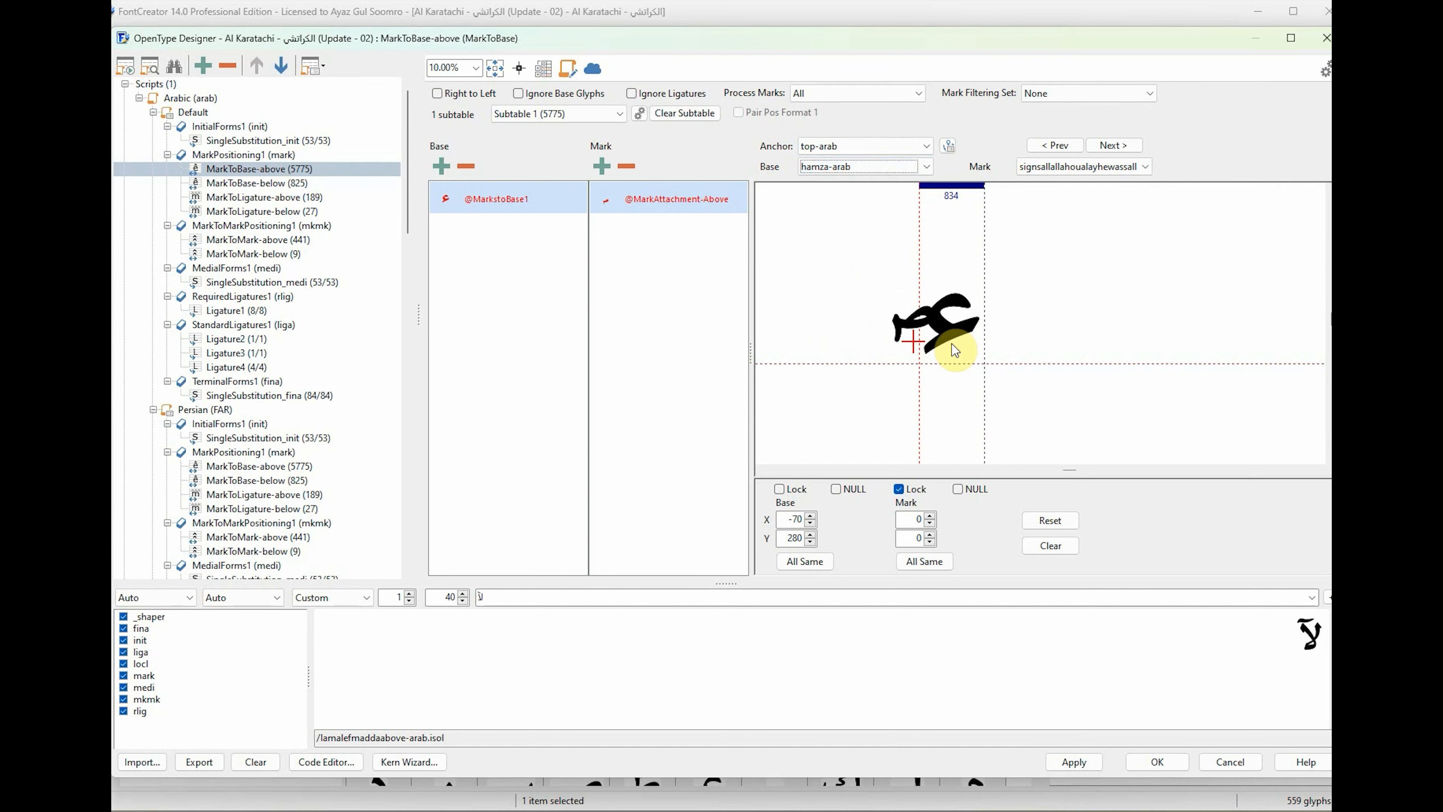
drag(920, 350, 954, 301)
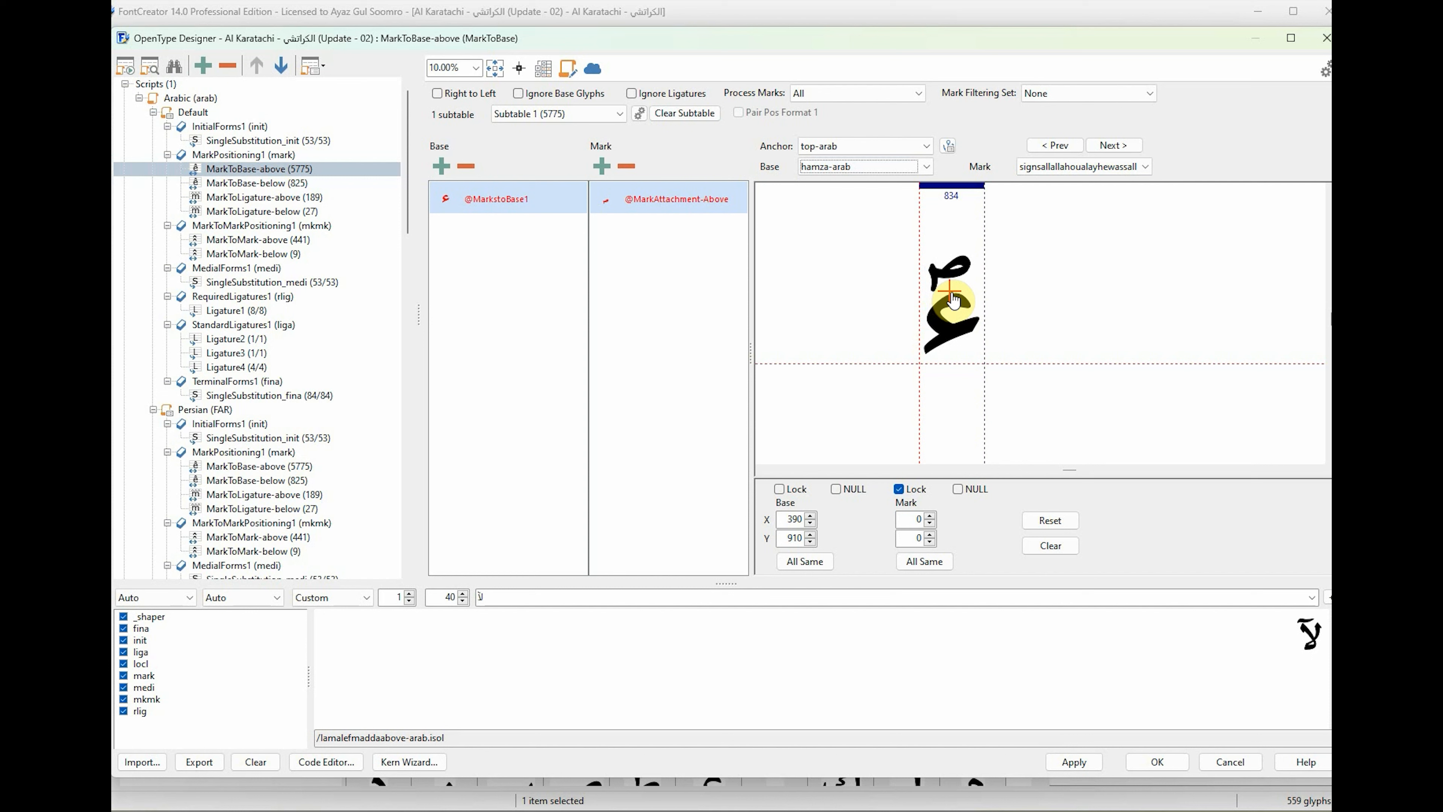
Preview hamza-arab with further marks up to signtakhalluscomb-arab and raise its base anchor to about X 400, Y 960.
click(1076, 167)
click(1076, 168)
scroll(1073, 166, down, 4)
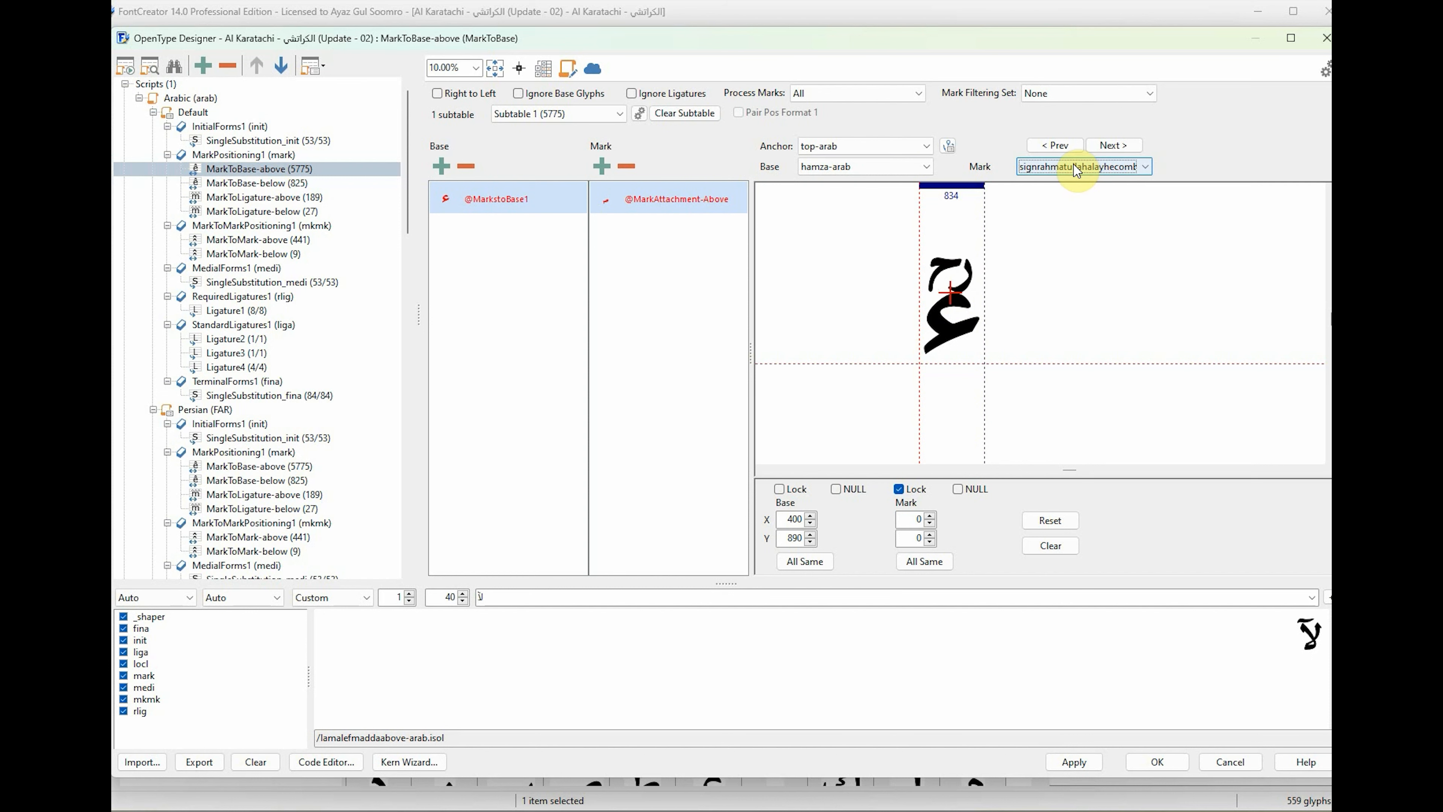
drag(953, 300, 953, 294)
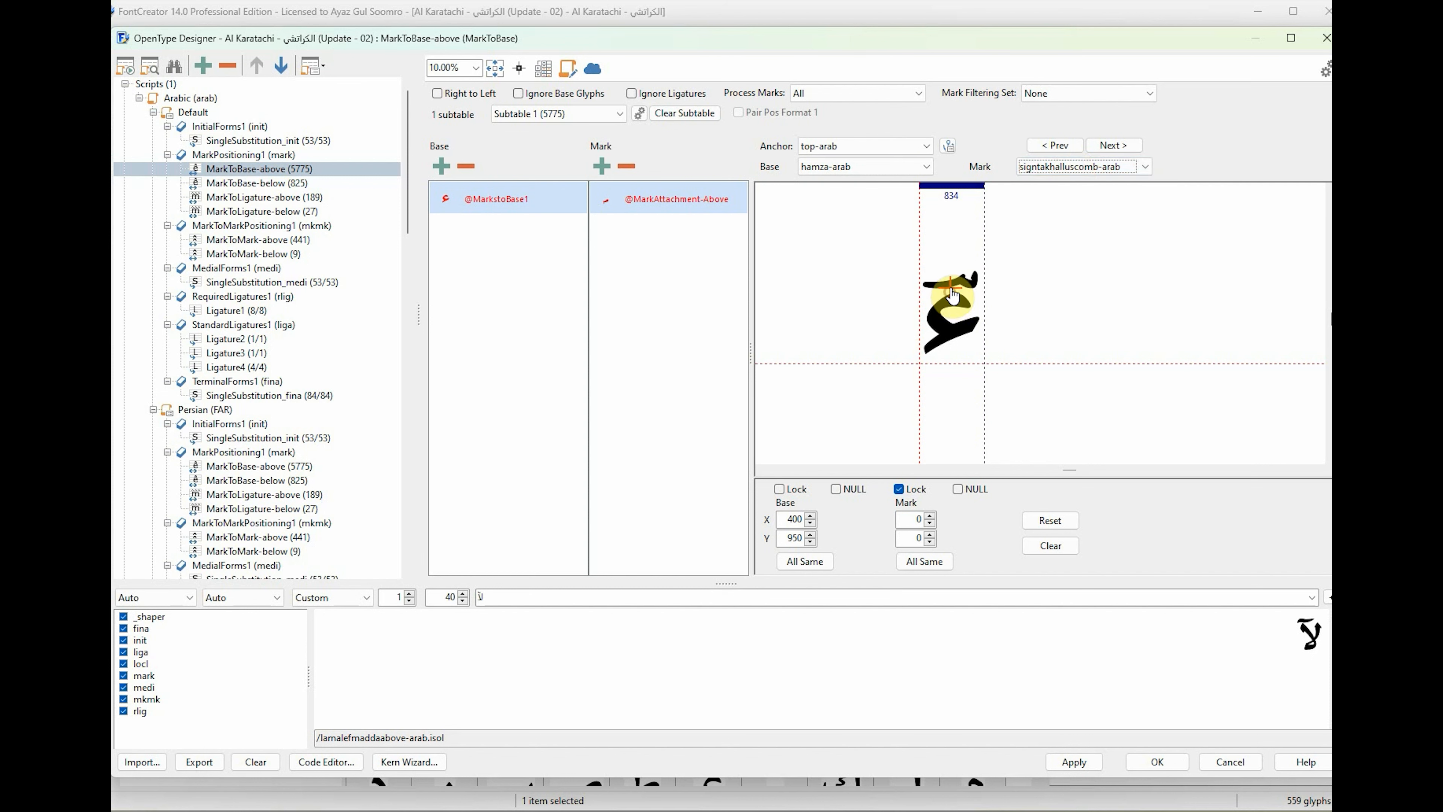
Check how the remaining above marks sit on hamza-arab, ending with arabicfathatancomb as the preview mark.
click(1081, 171)
click(1081, 170)
scroll(1081, 169, down, 4)
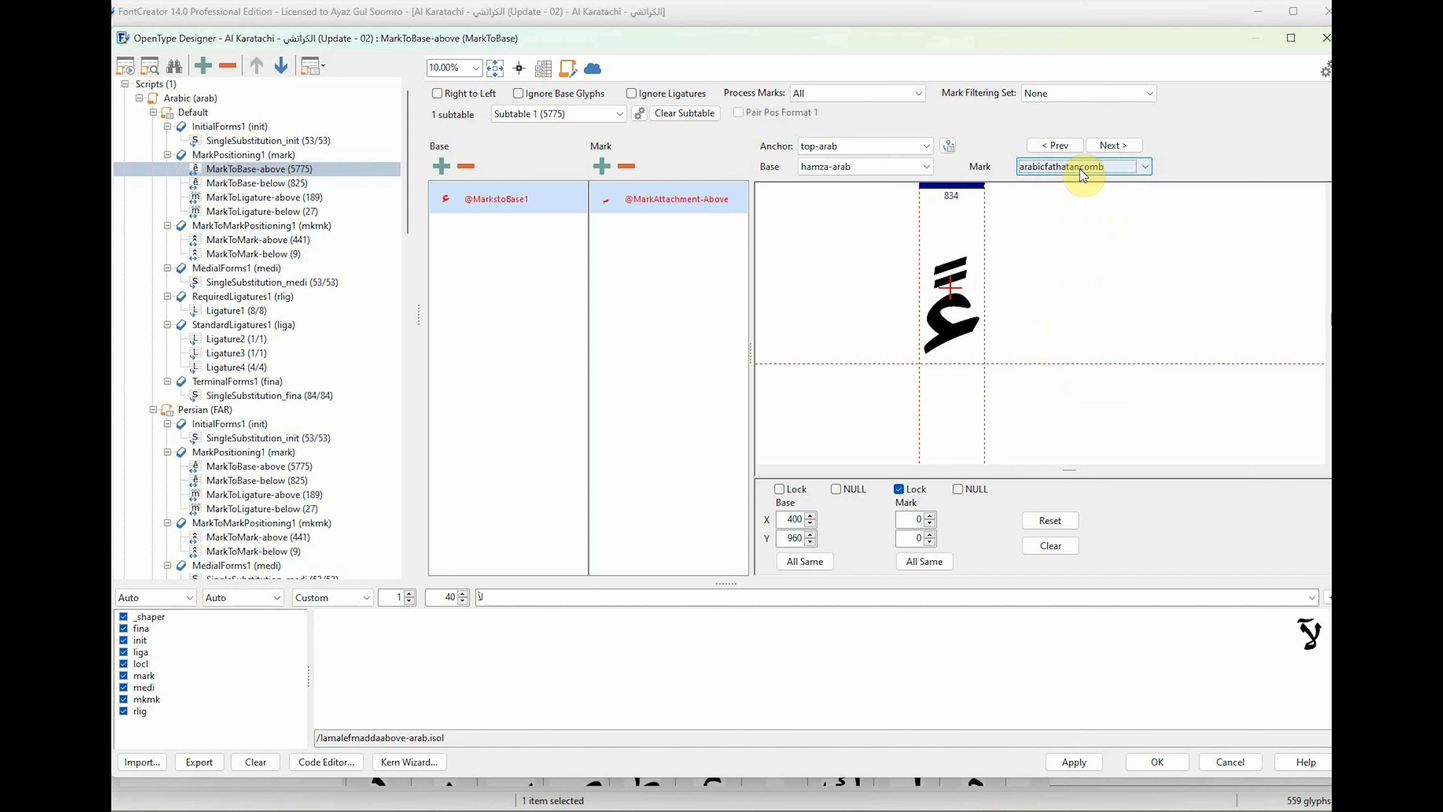
scroll(1084, 174, down, 4)
scroll(1084, 175, down, 4)
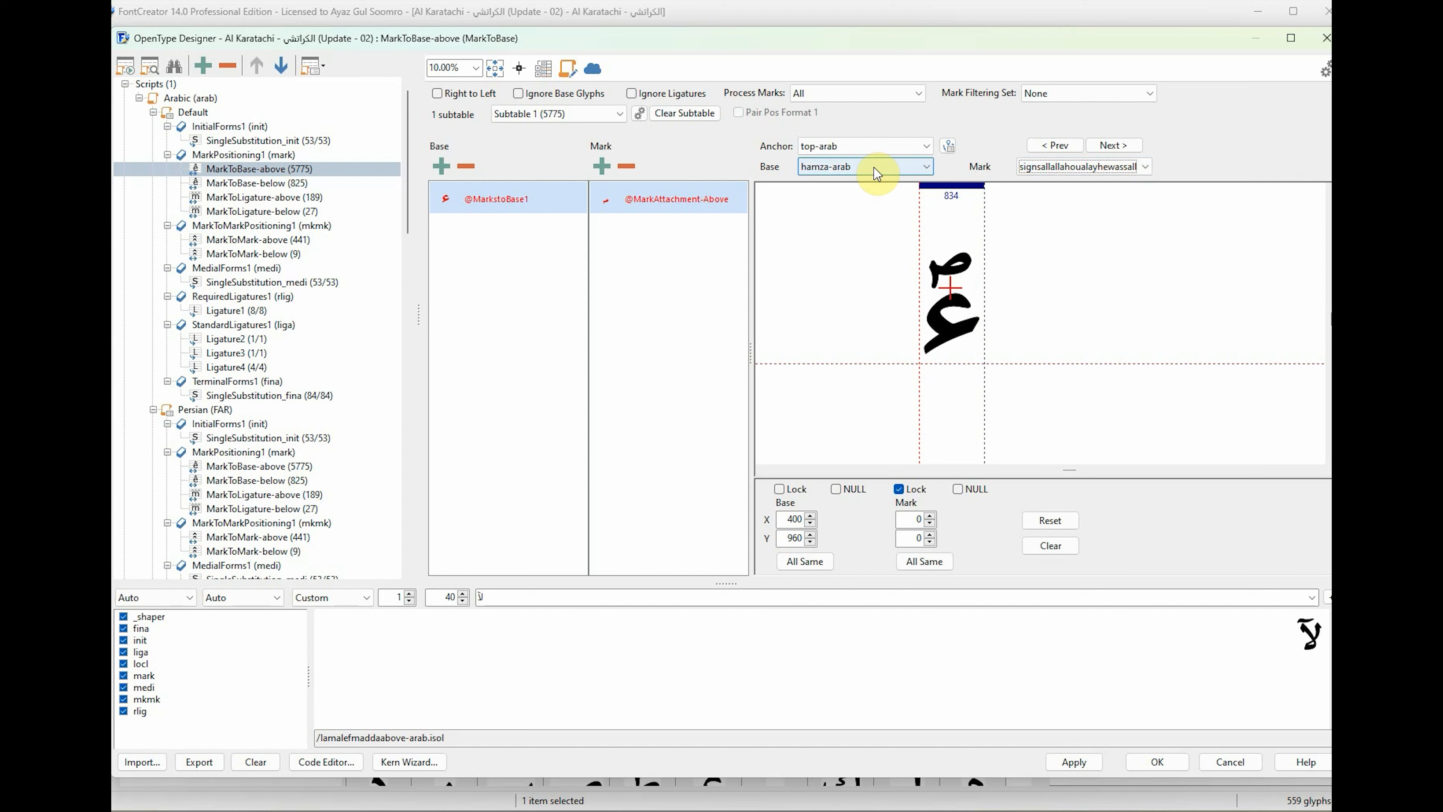
click(1102, 171)
click(1100, 169)
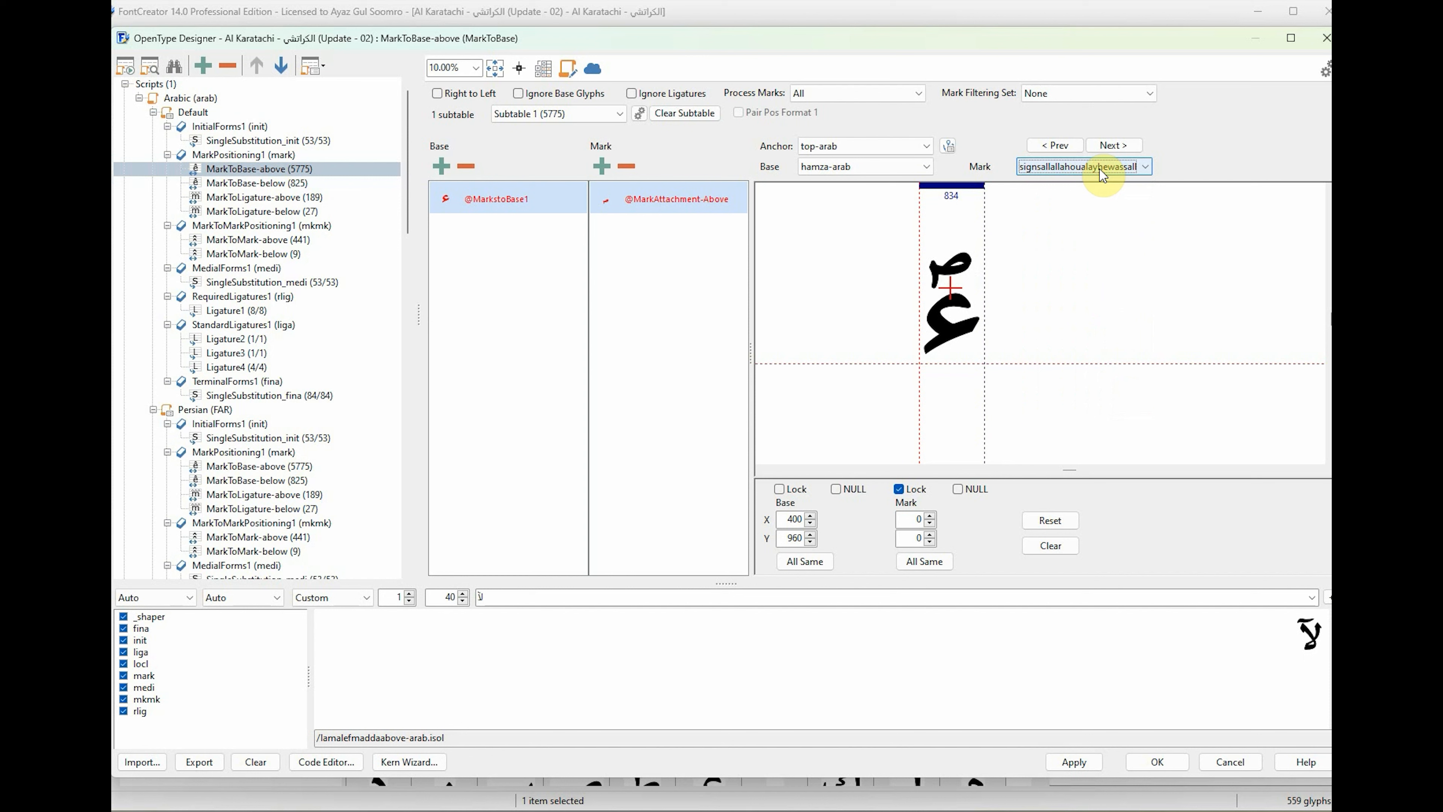
scroll(1103, 175, down, 5)
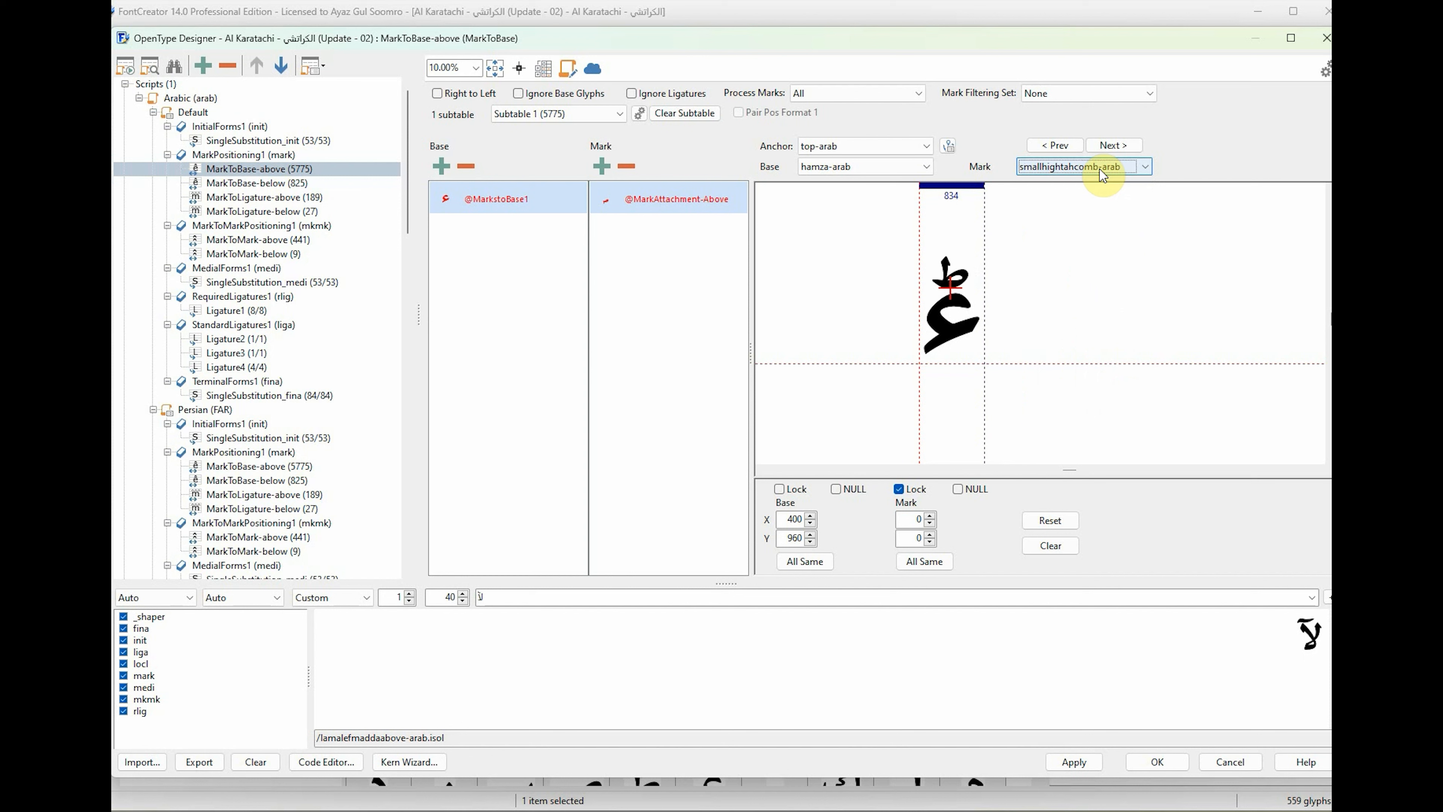
scroll(1103, 175, down, 1)
scroll(1103, 175, down, 1)
scroll(1102, 175, up, 1)
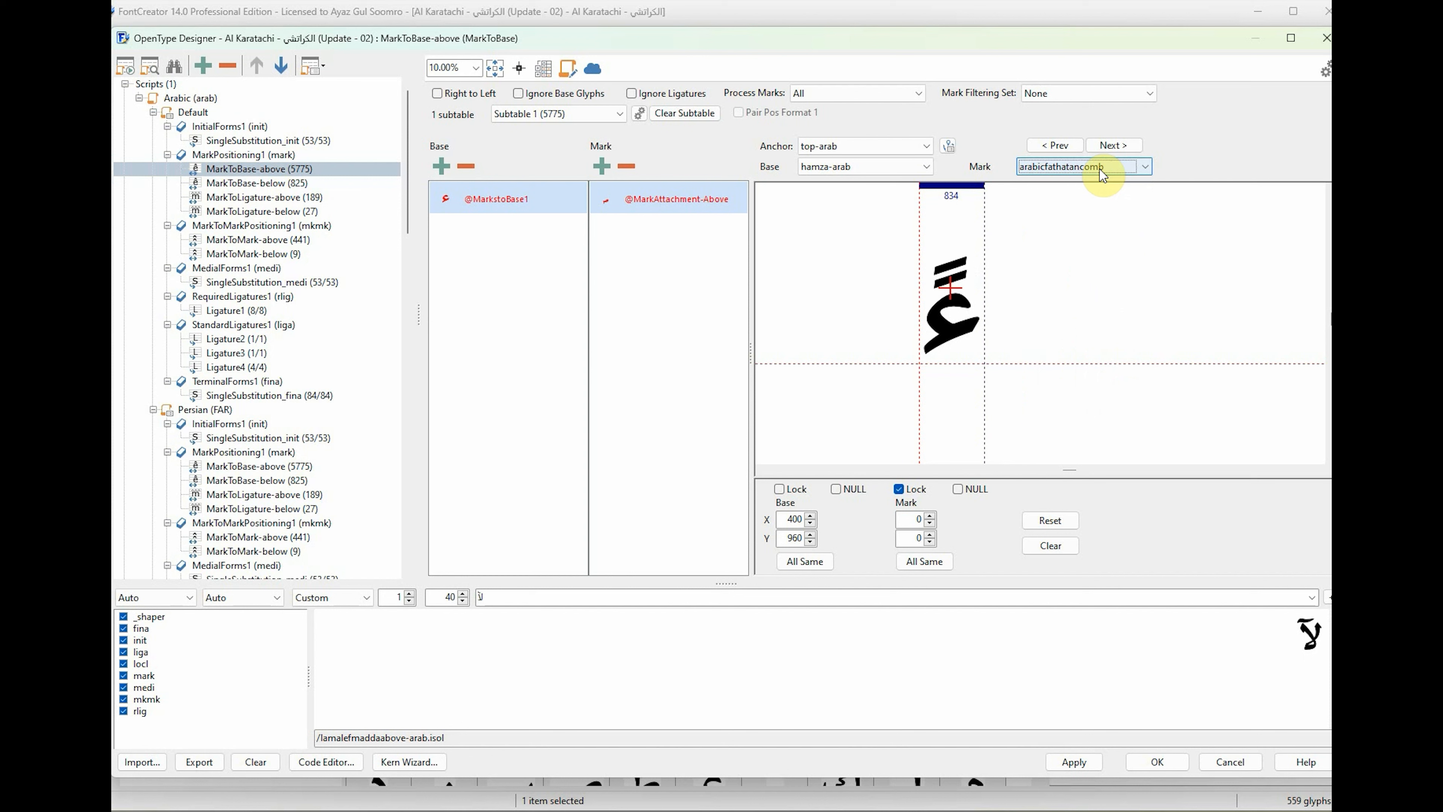
Place the top-arab base anchors of alefmaddaabove-arab at about X 390, Y 1570 and alefhamzaabove-arab at about X 260, Y 1690.
click(863, 166)
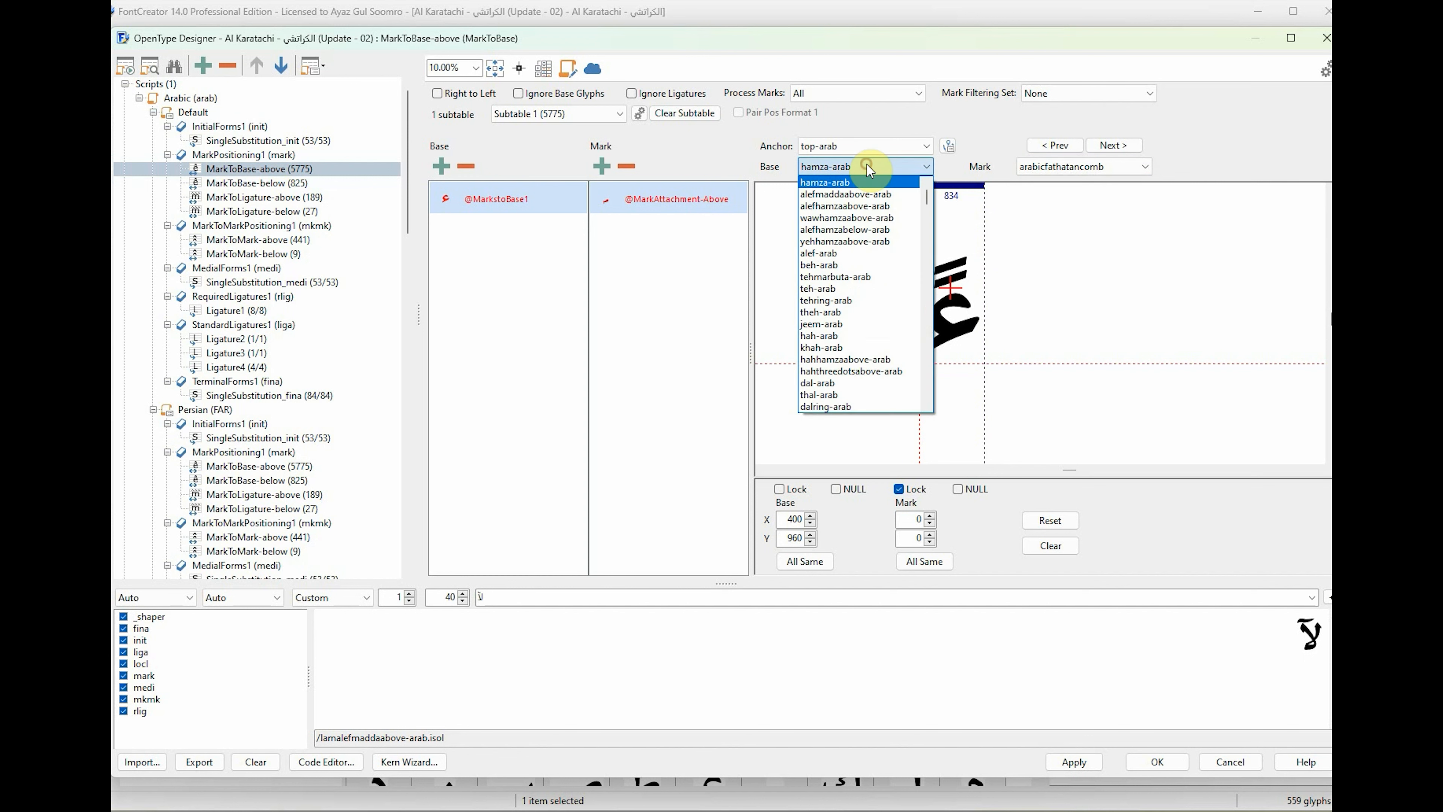
click(864, 181)
drag(894, 274, 952, 250)
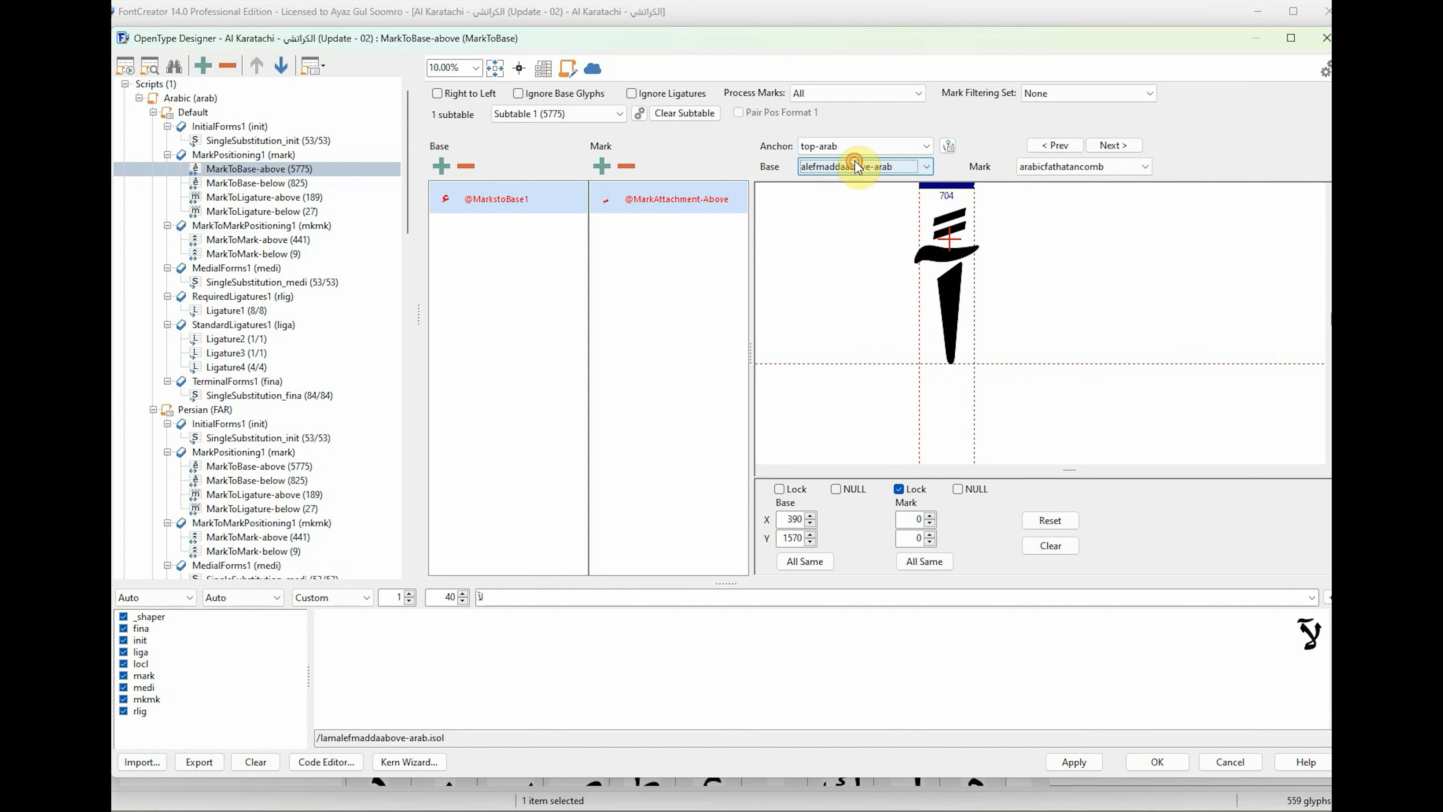
scroll(857, 168, down, 1)
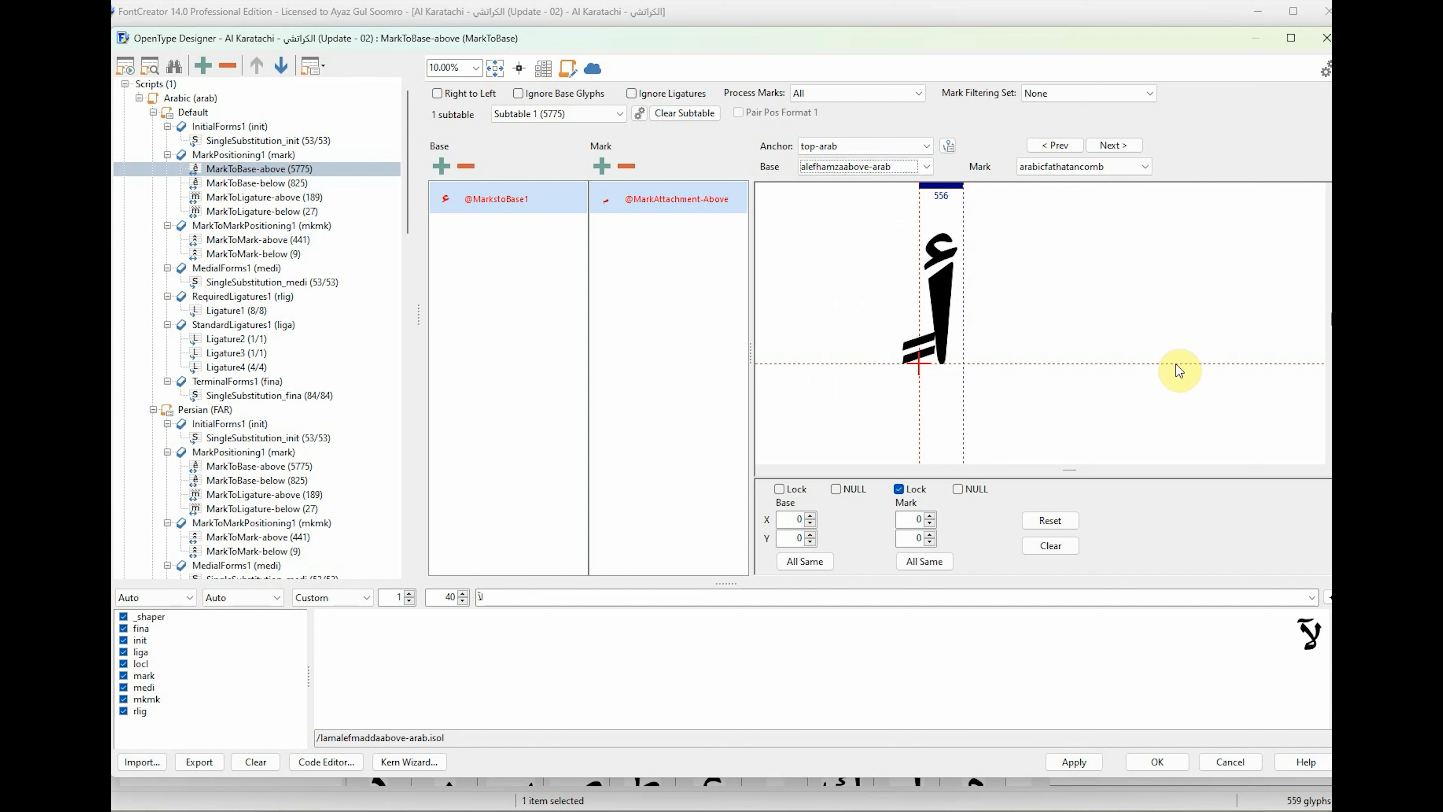
drag(918, 368, 938, 239)
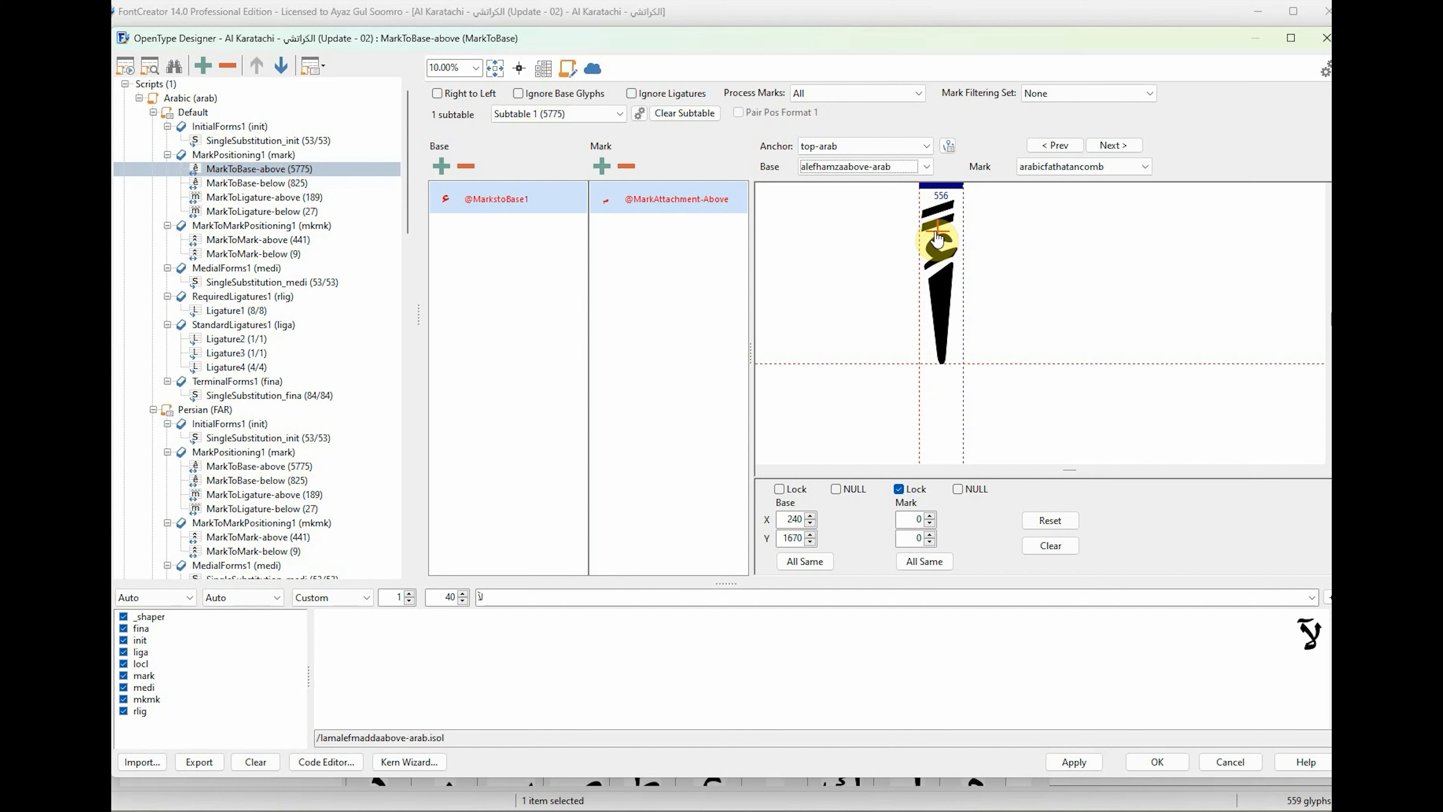
Place wawhamzaabove-arab's base anchor at about X 440, Y 1370 and alefhamzabelow-arab's base anchor near the top of its alef.
click(846, 167)
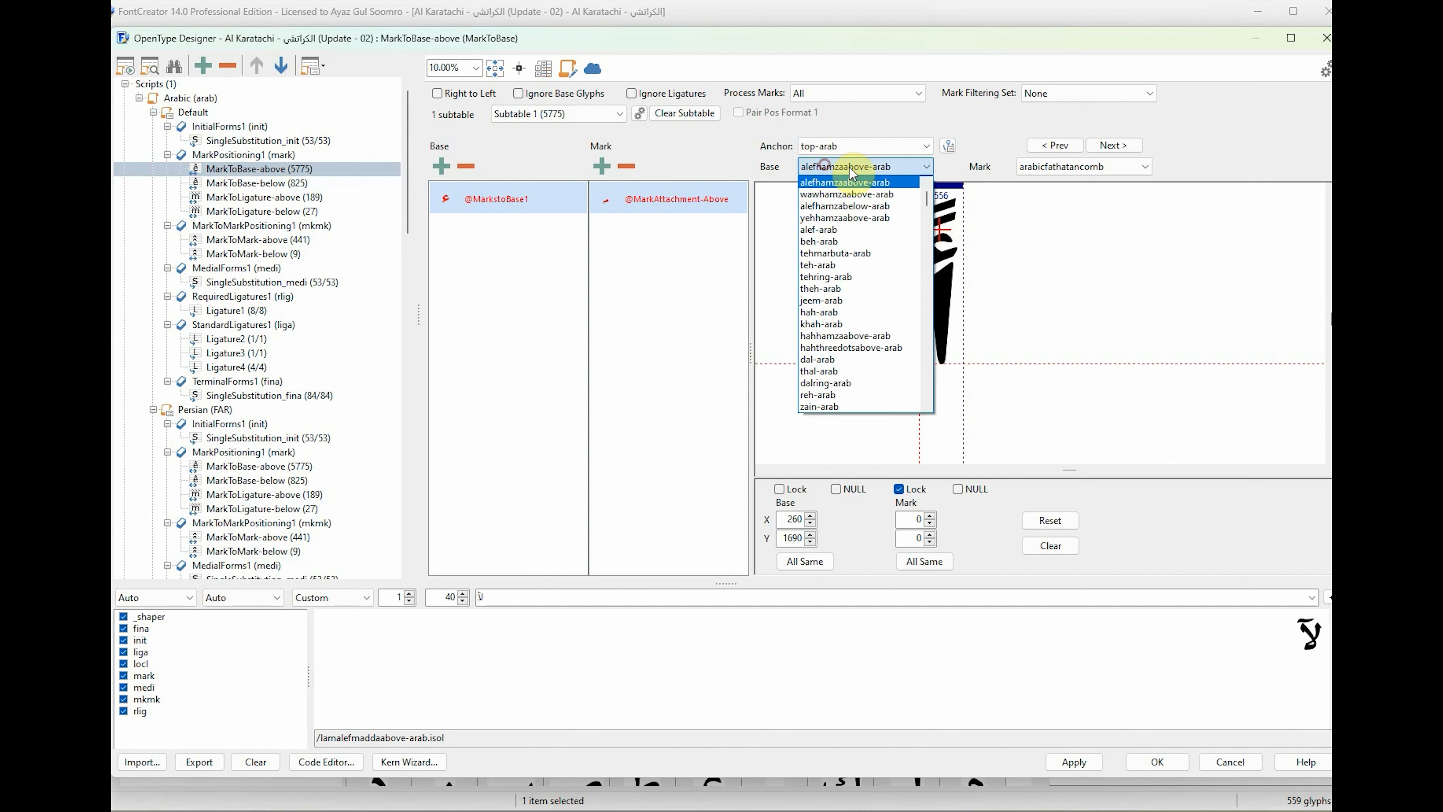
click(853, 177)
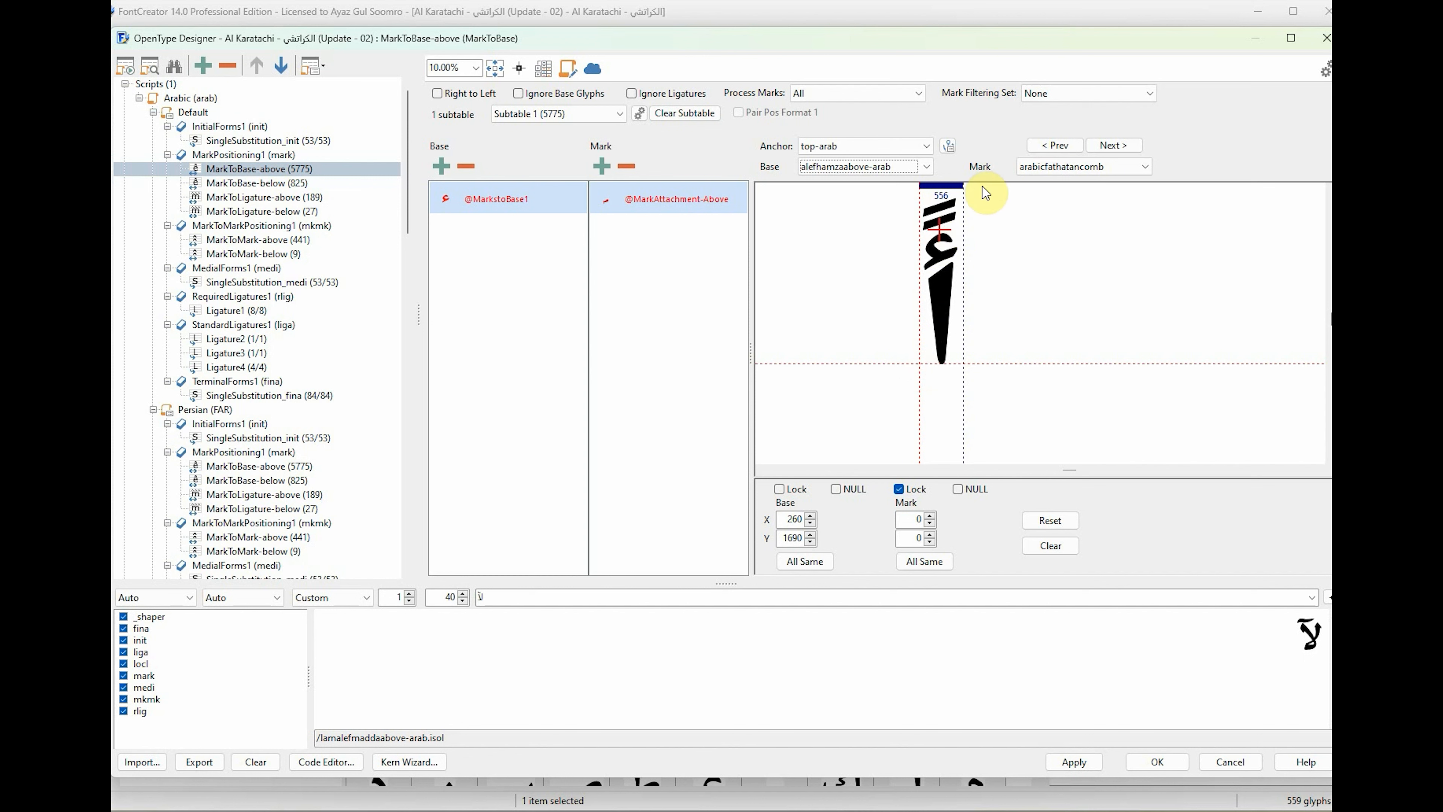
key(Down)
drag(919, 368, 955, 262)
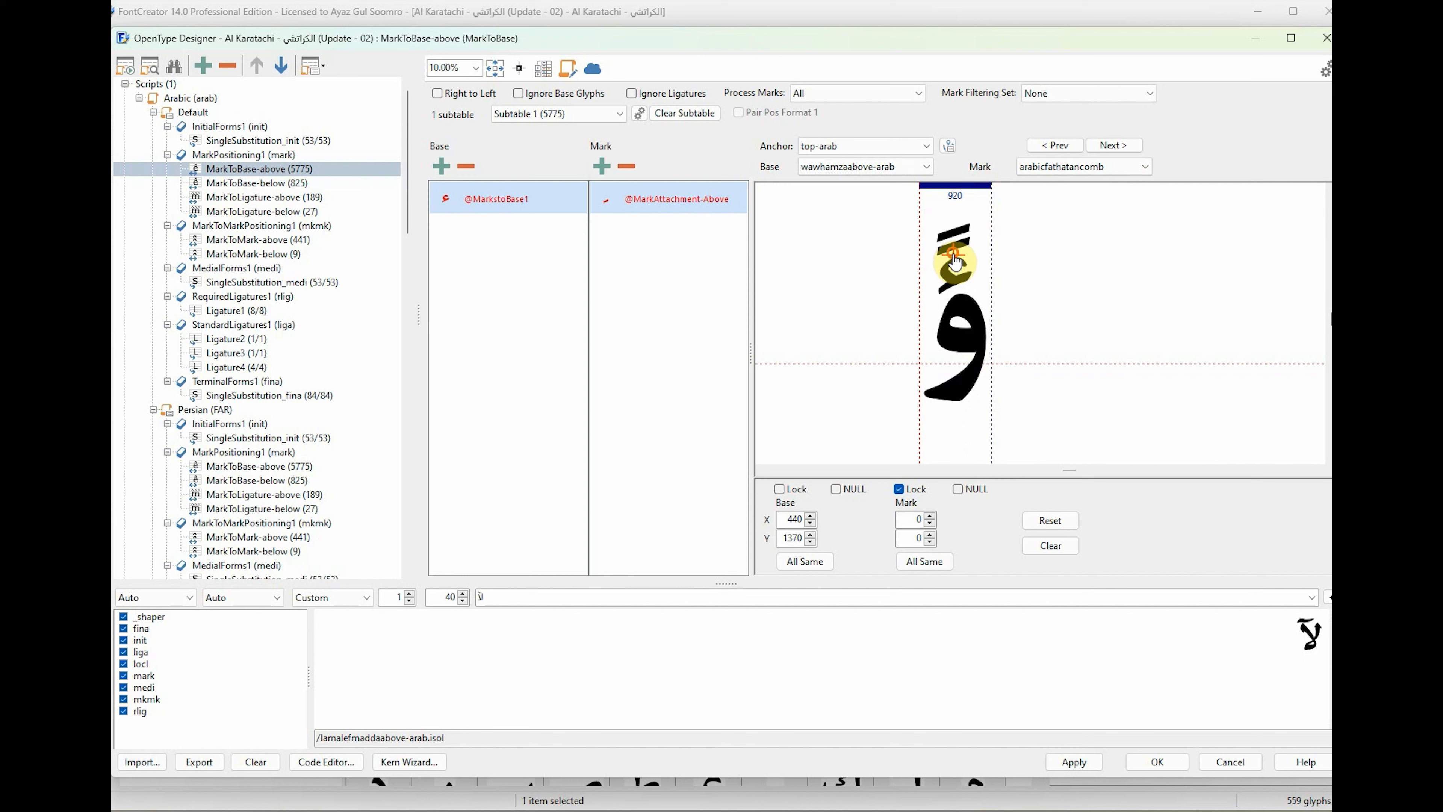
click(855, 166)
click(867, 179)
drag(921, 368, 941, 260)
Place yehhamzaabove-arab's top-arab base anchor above its hamza at about X 380, Y 1050.
click(866, 169)
key(Down)
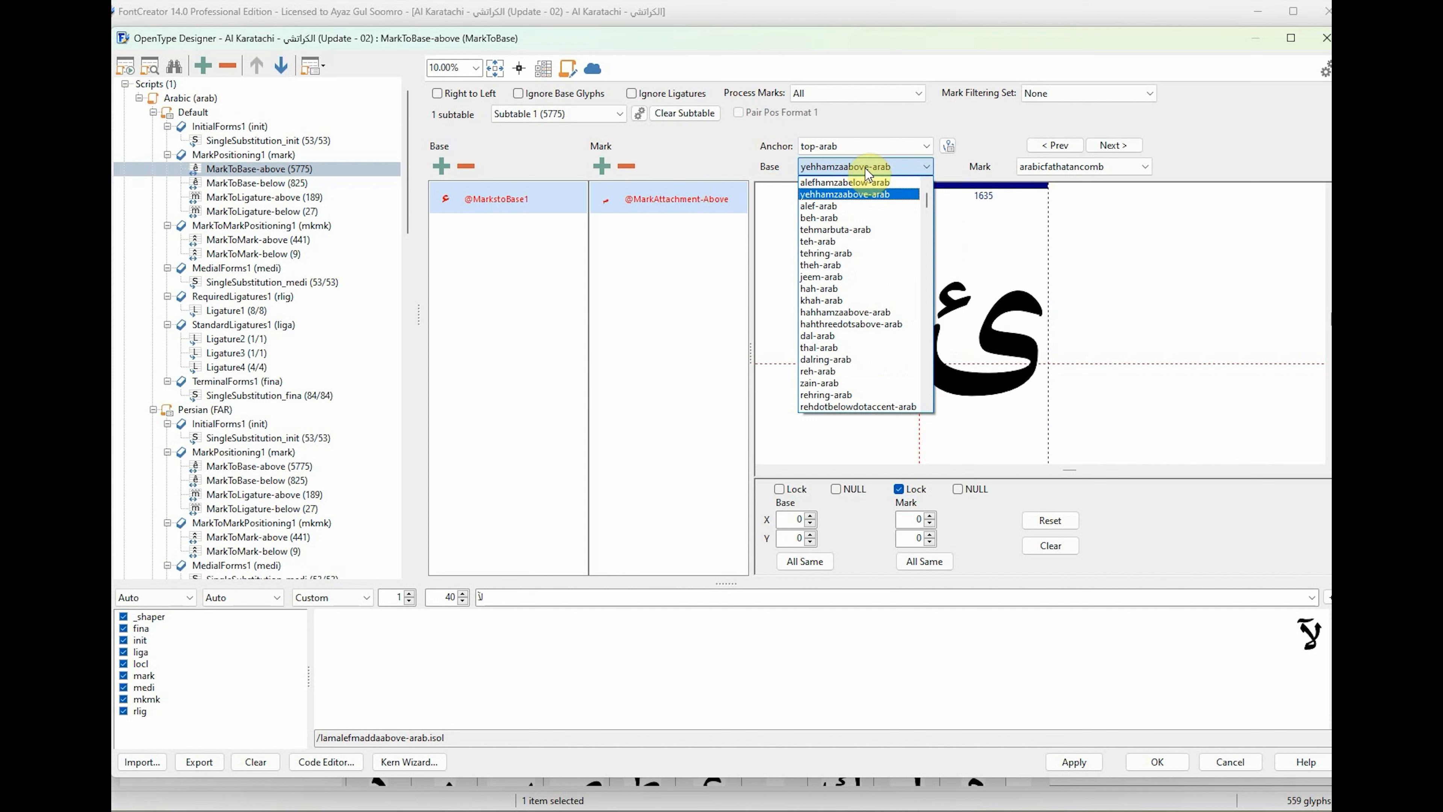
click(865, 168)
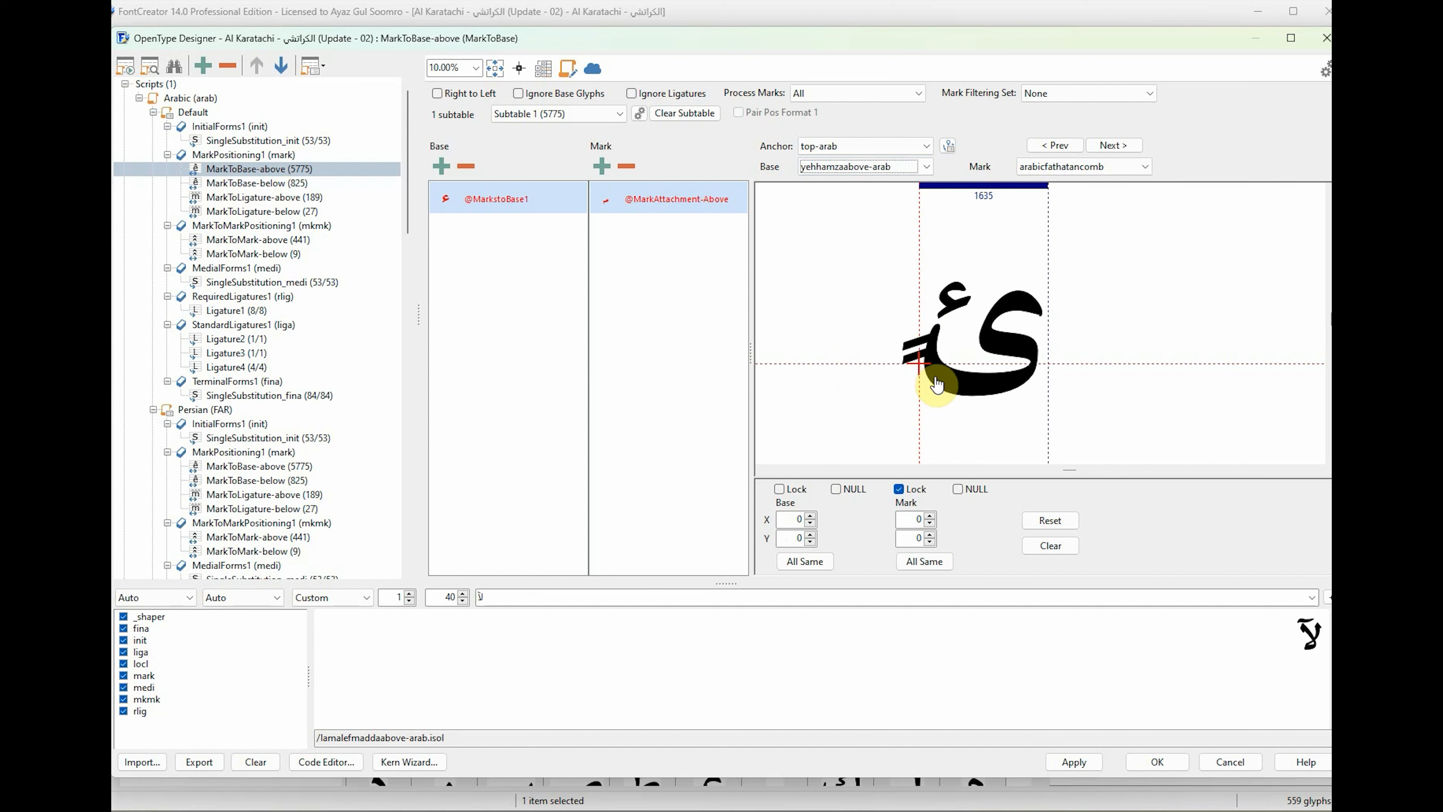
drag(938, 385, 951, 289)
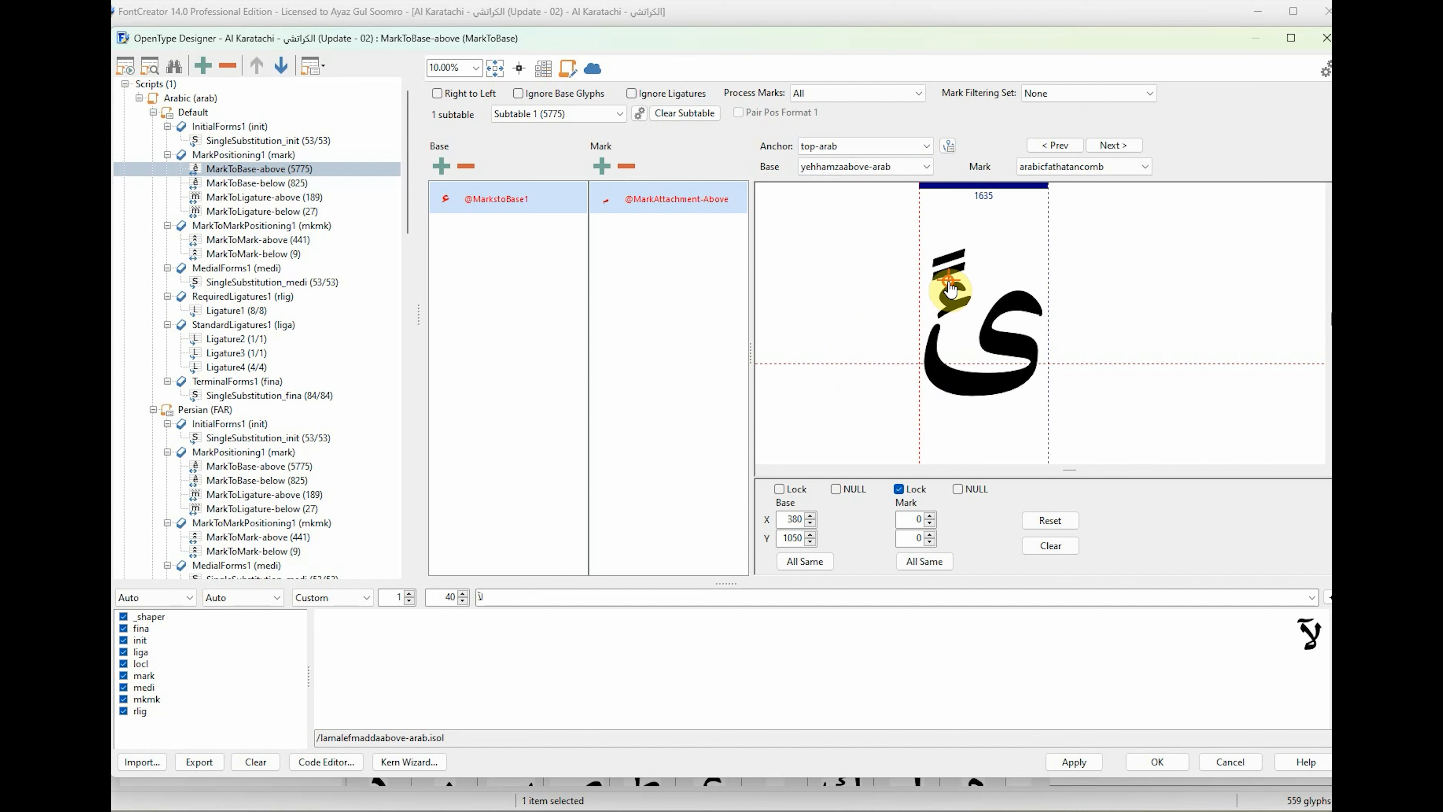
Place alef-arab's base anchor over the top of its stem and beh-arab's at about X 840, Y 770.
click(865, 168)
click(863, 184)
drag(931, 364, 928, 266)
click(864, 167)
click(861, 181)
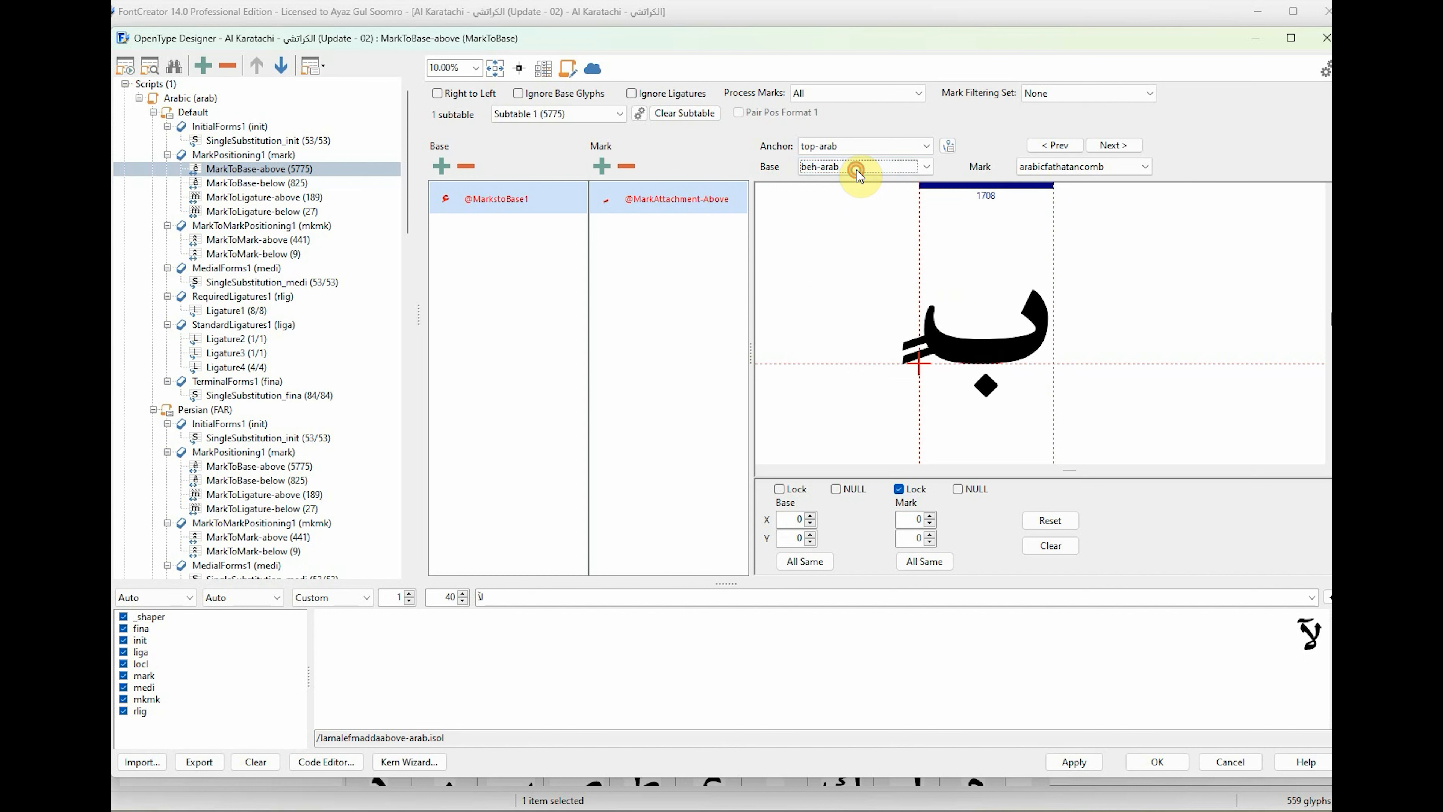
drag(923, 365, 988, 311)
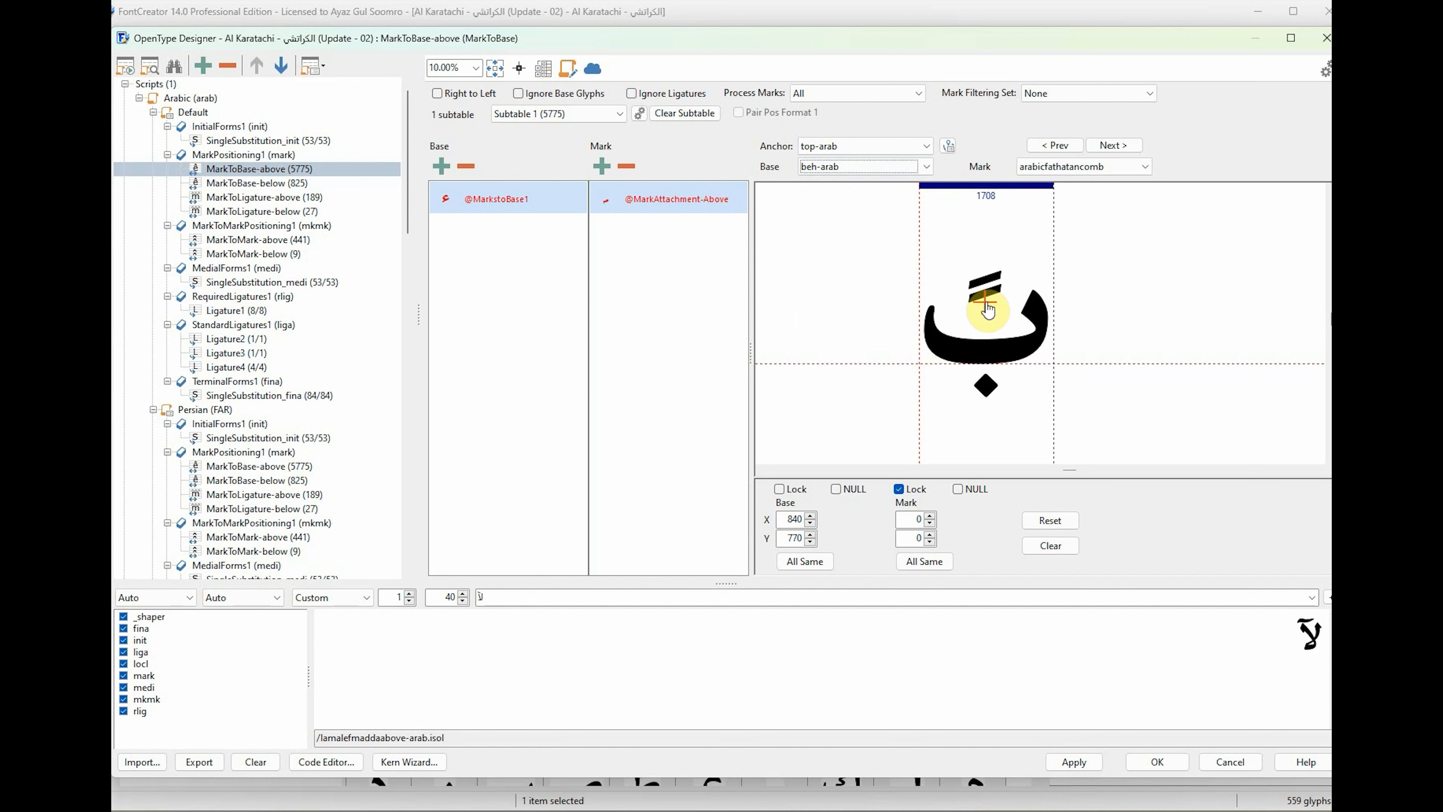
Place tehmarbuta-arab's base anchor at about X 360, Y 1300 and teh-arab's just above its two dots.
click(890, 167)
click(875, 181)
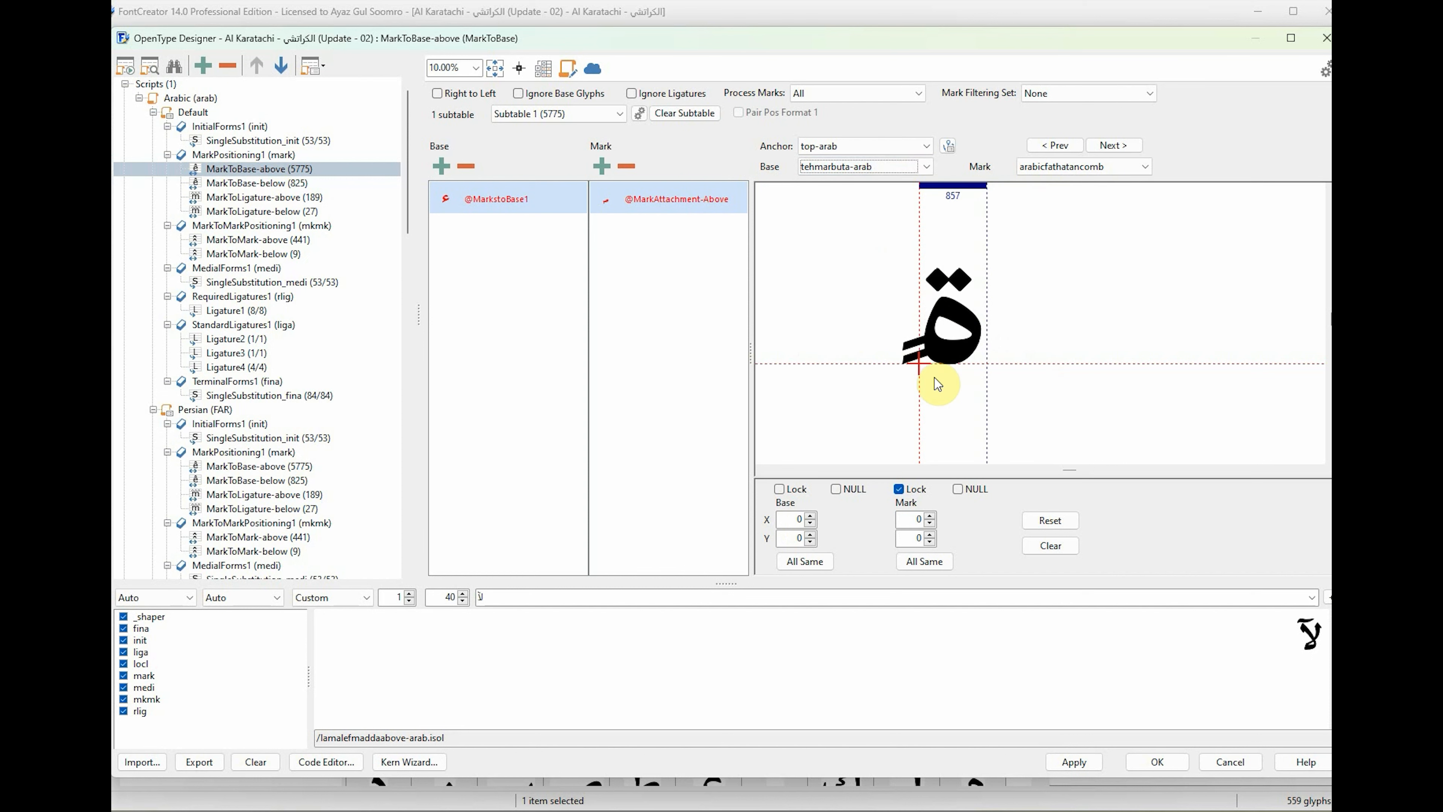
drag(935, 378, 937, 247)
click(878, 167)
click(883, 168)
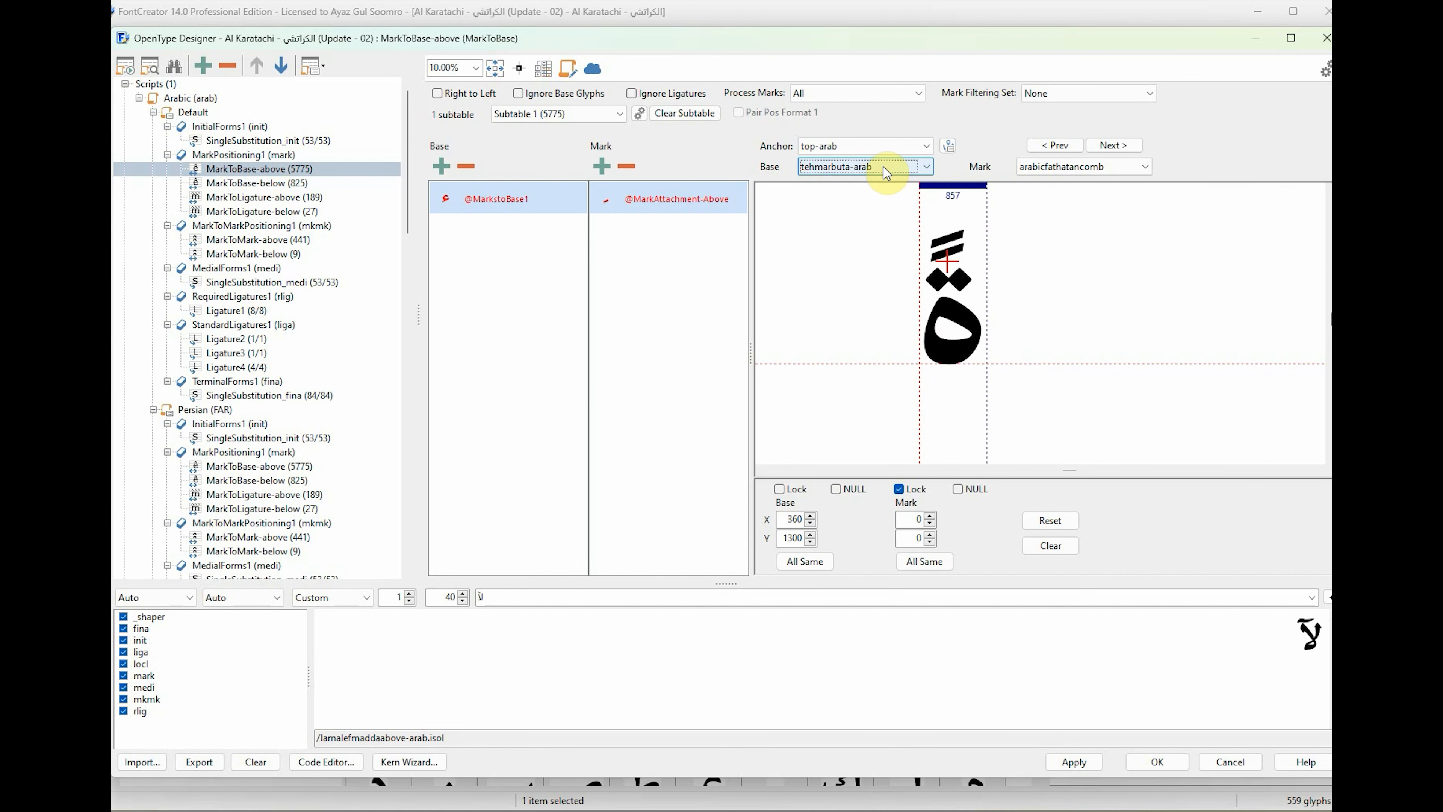
scroll(883, 167, down, 1)
drag(911, 362, 978, 290)
Position the top-arab base anchors of tehring-arab and theh-arab just above their upper dots.
scroll(886, 169, down, 1)
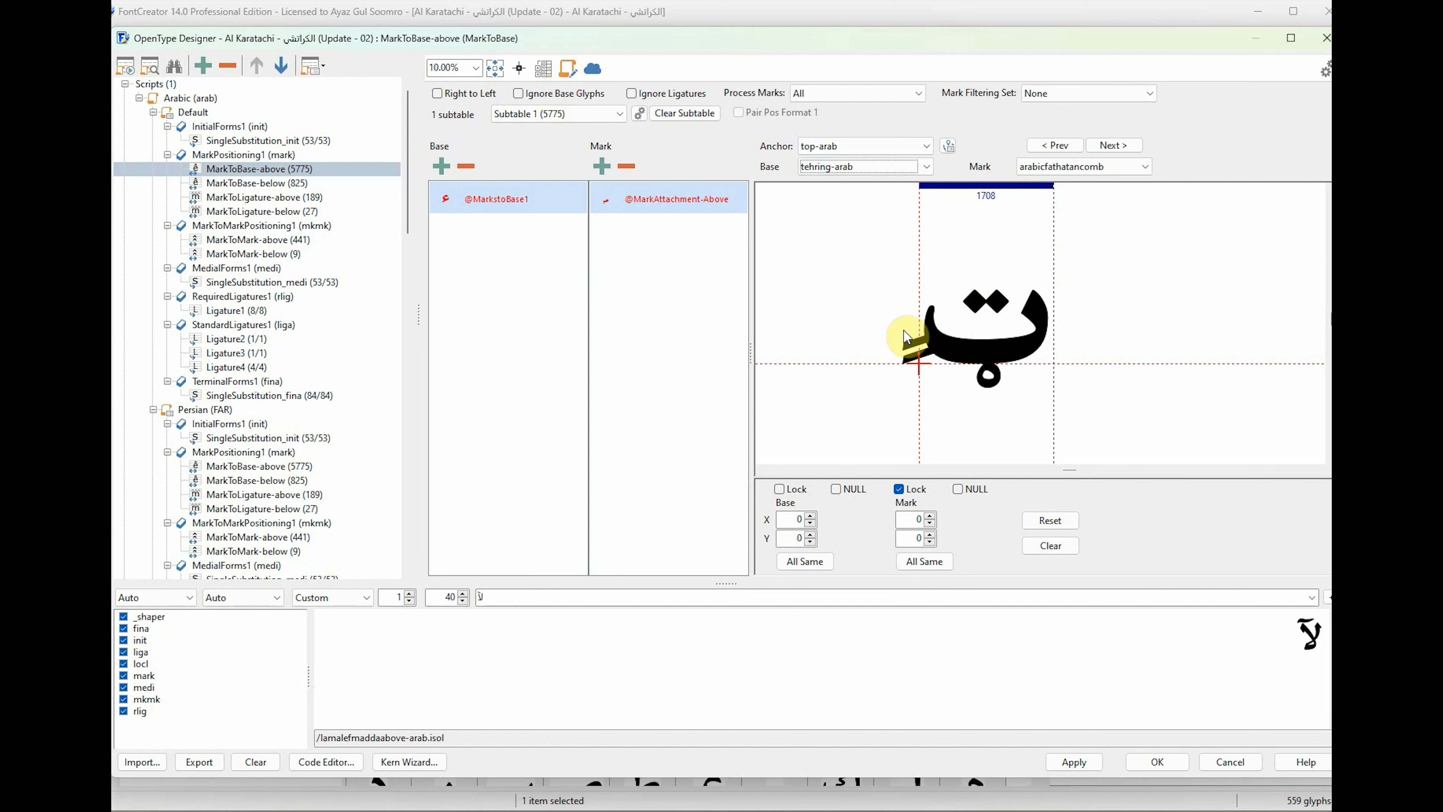
drag(918, 365, 982, 285)
scroll(853, 165, down, 1)
drag(919, 365, 980, 257)
Position the top-arab base anchors of jeem-arab and hah-arab above their upper strokes.
click(830, 165)
scroll(830, 165, down, 1)
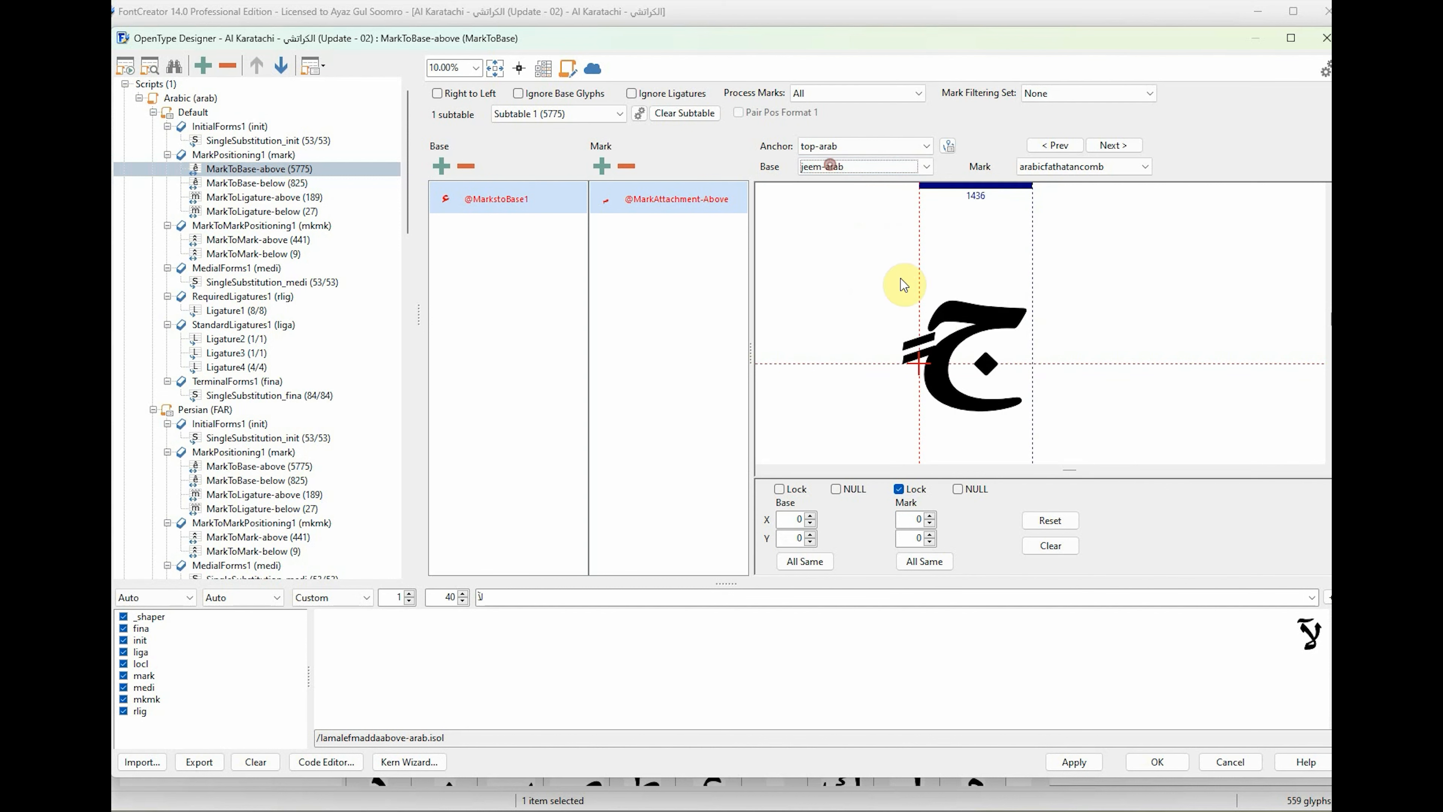
drag(918, 365, 978, 258)
scroll(853, 166, down, 1)
drag(918, 365, 978, 290)
Position khah-arab's base anchor above its dot and place hahhamzaabove-arab's at about X 770, Y 1400.
scroll(864, 166, down, 1)
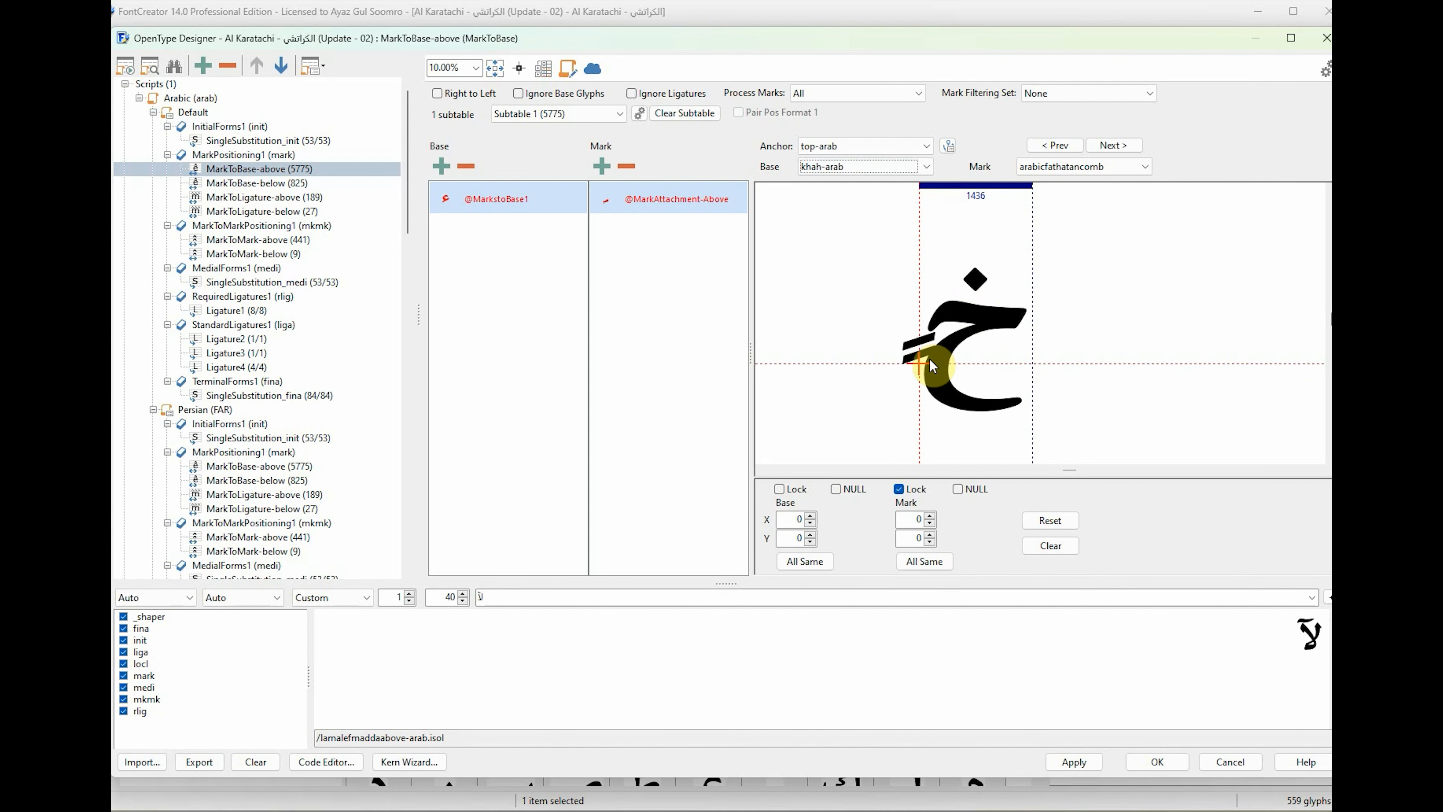
drag(920, 364, 978, 256)
scroll(859, 168, down, 1)
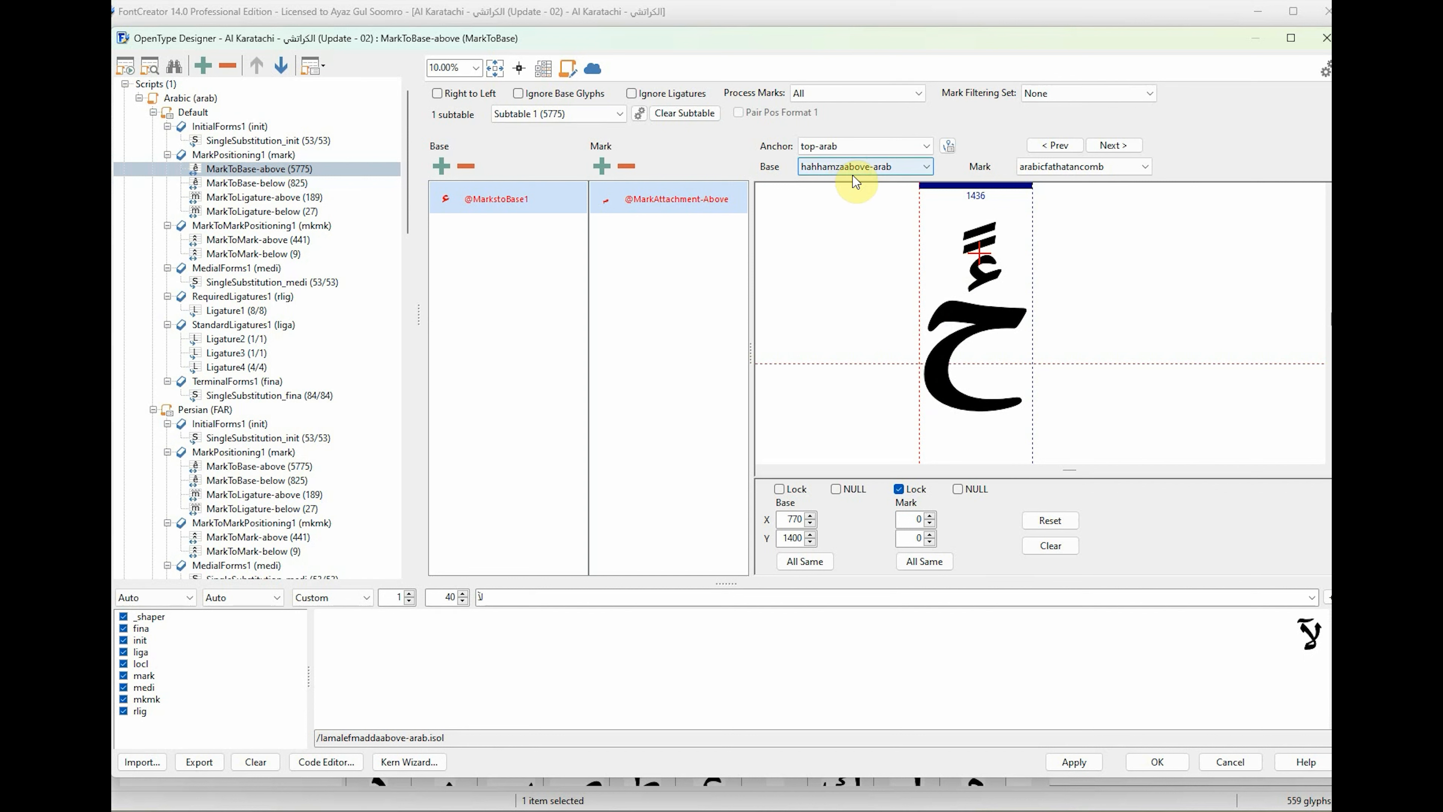
Position hahthreedotsabove-arab's base anchor above its dots and place dal-arab's at about X 280, Y 1120.
scroll(854, 173, down, 1)
drag(919, 365, 971, 259)
scroll(858, 169, down, 1)
drag(918, 365, 944, 277)
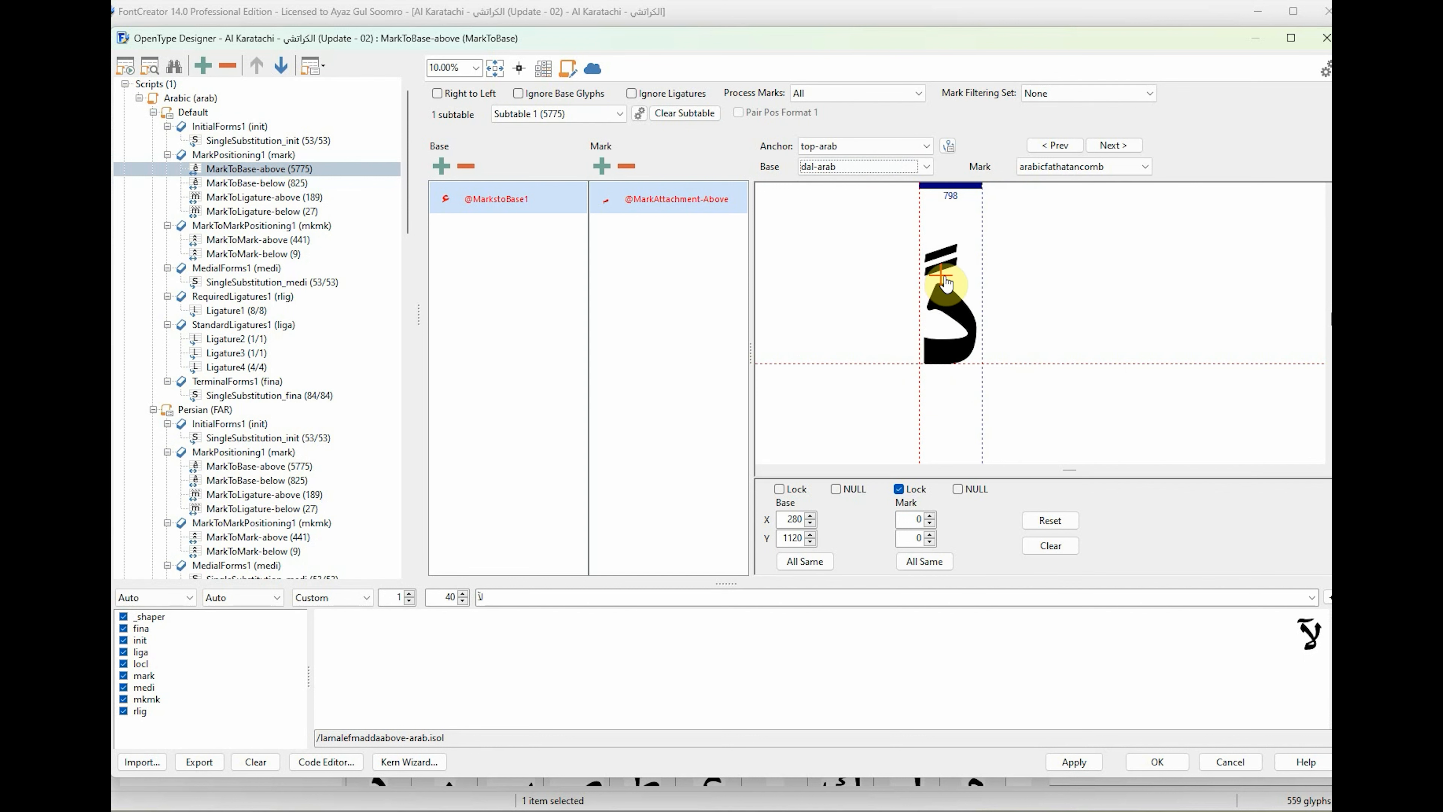
Position dalring-arab's base anchor above its upper tip and place reh-arab's at about X 600, Y 850.
scroll(862, 167, down, 1)
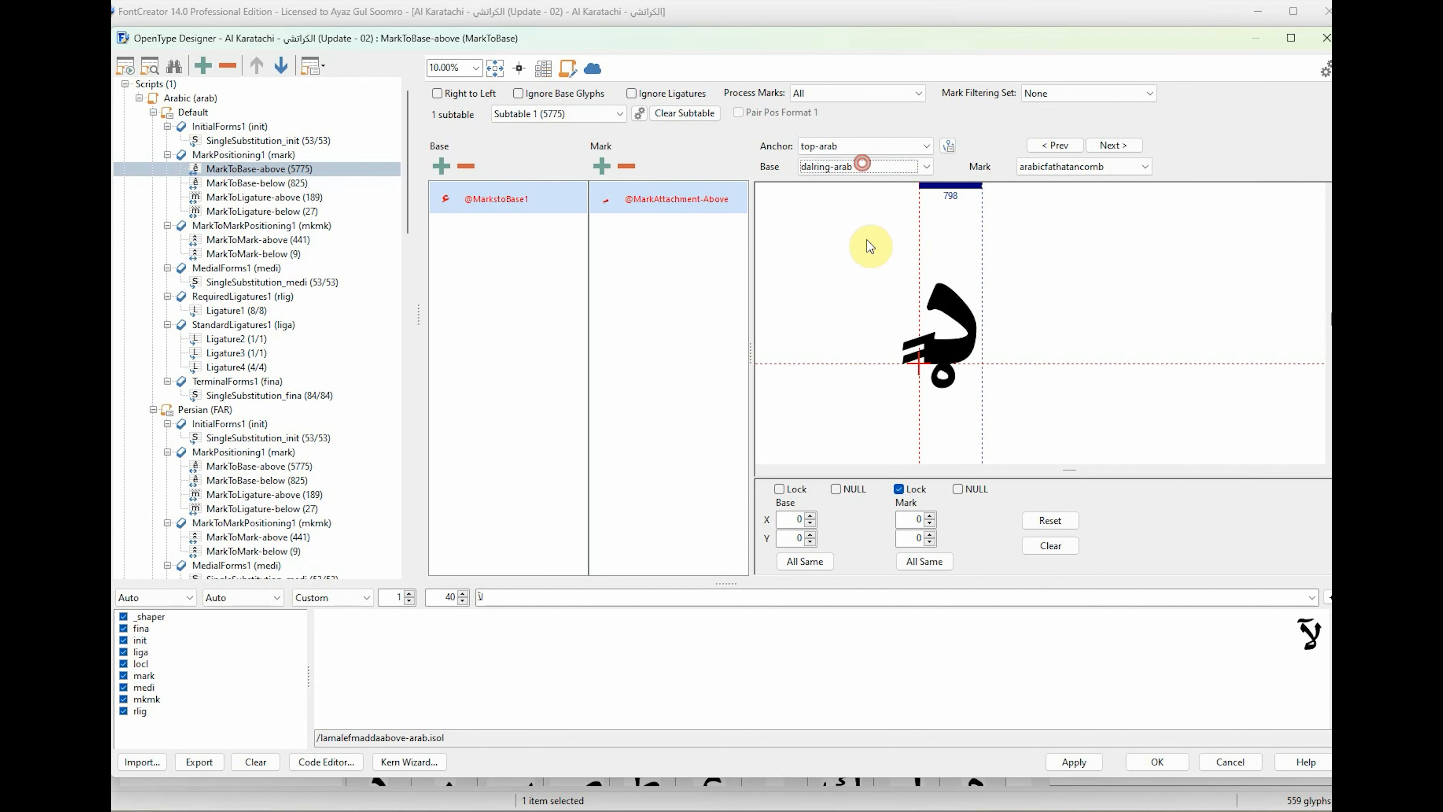
drag(918, 365, 946, 268)
scroll(855, 166, down, 1)
drag(918, 365, 971, 301)
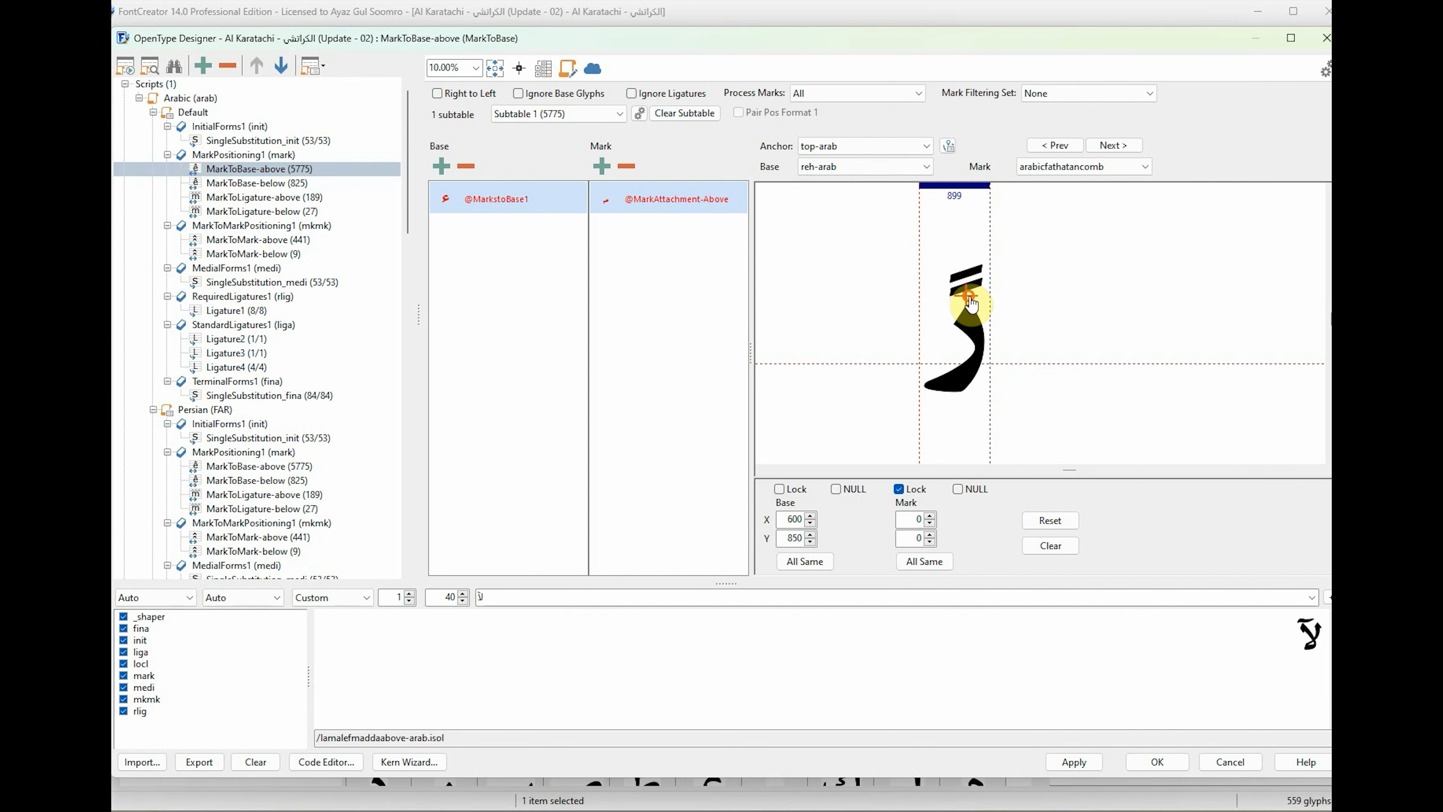
Place base anchors at about X 520, Y 1180 on zain-arab, X 560, Y 820 on rehring-arab and X 590, Y 840 on rehdotbelowdotaccent-arab.
scroll(858, 166, down, 1)
drag(919, 365, 961, 273)
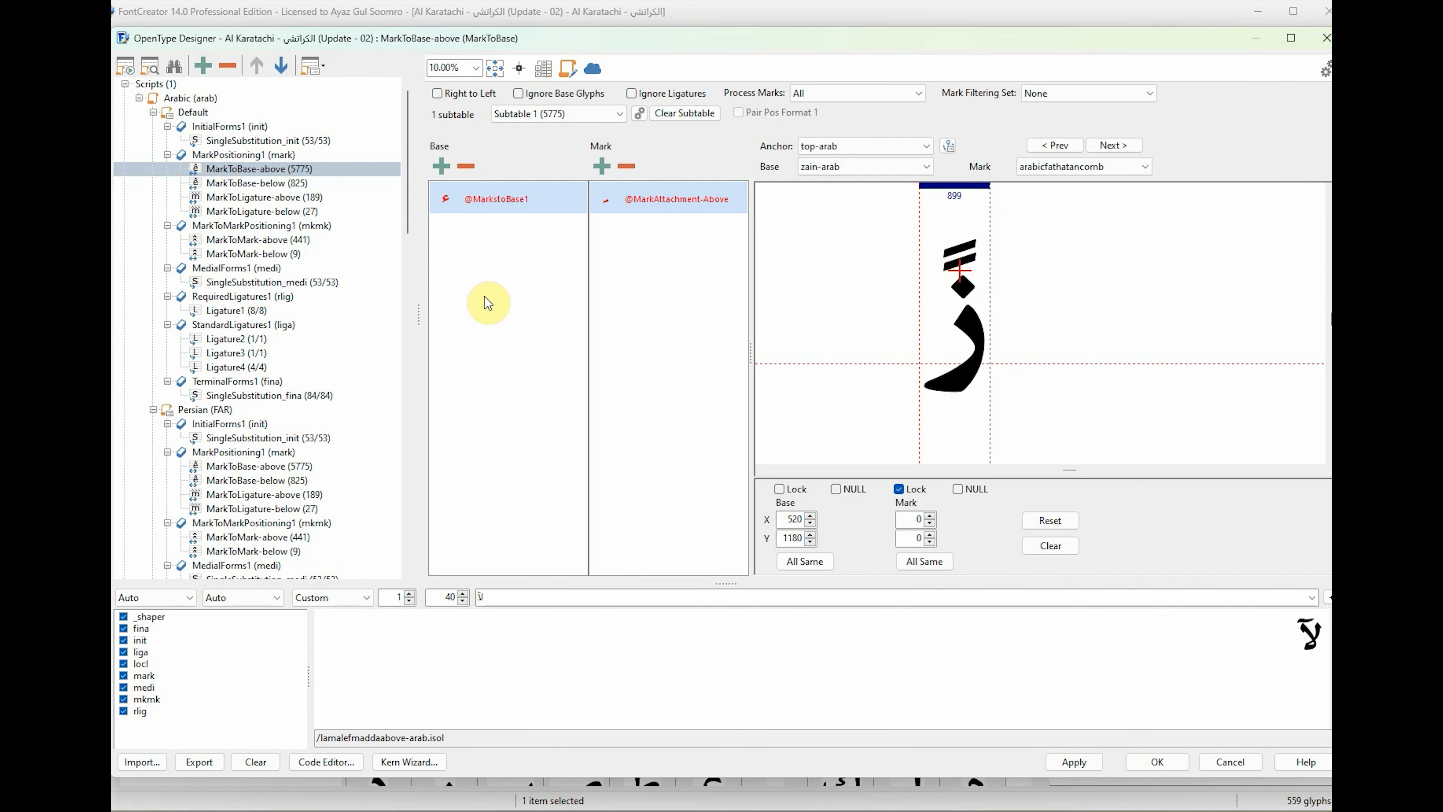
scroll(900, 165, down, 1)
drag(920, 366, 966, 313)
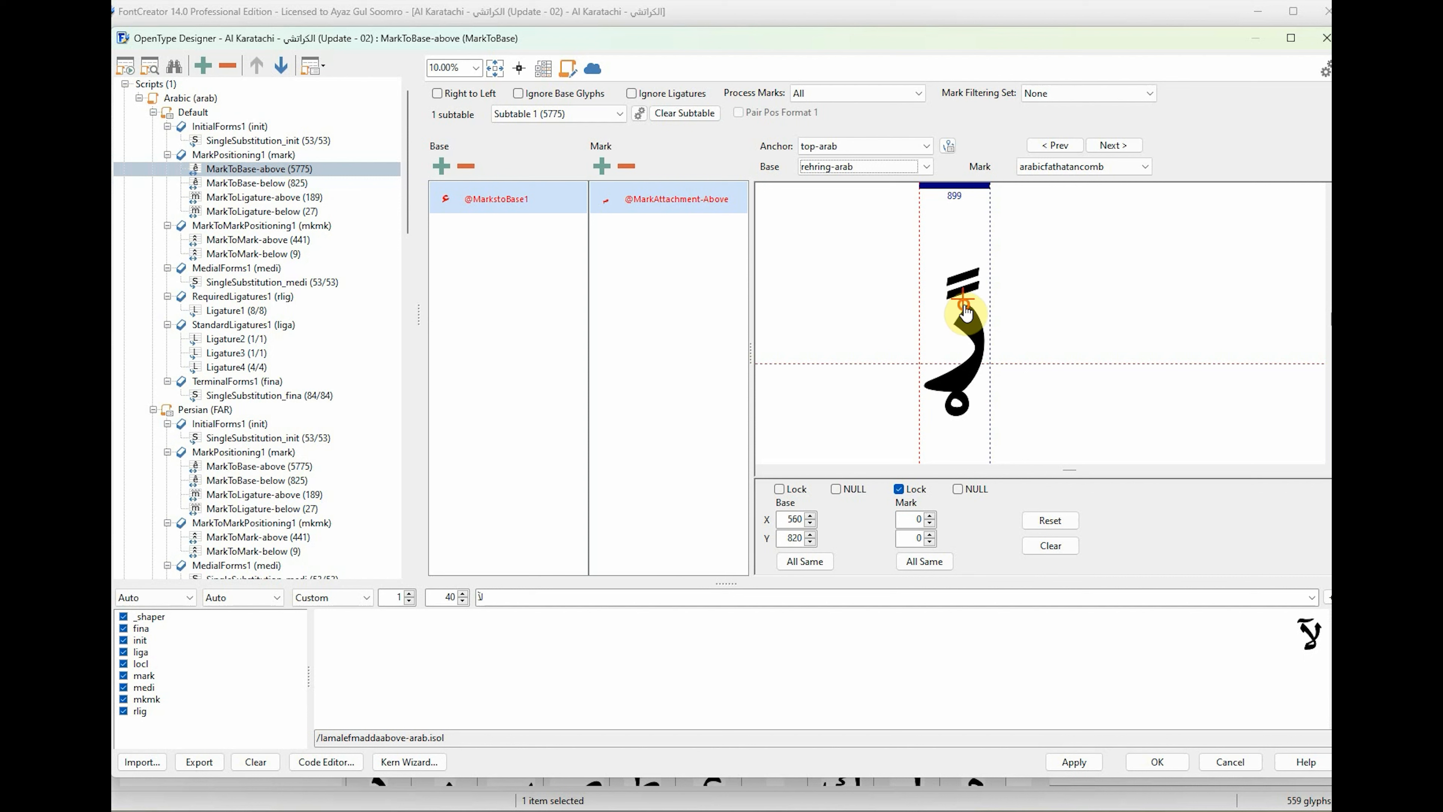
scroll(870, 165, down, 1)
drag(921, 367, 972, 305)
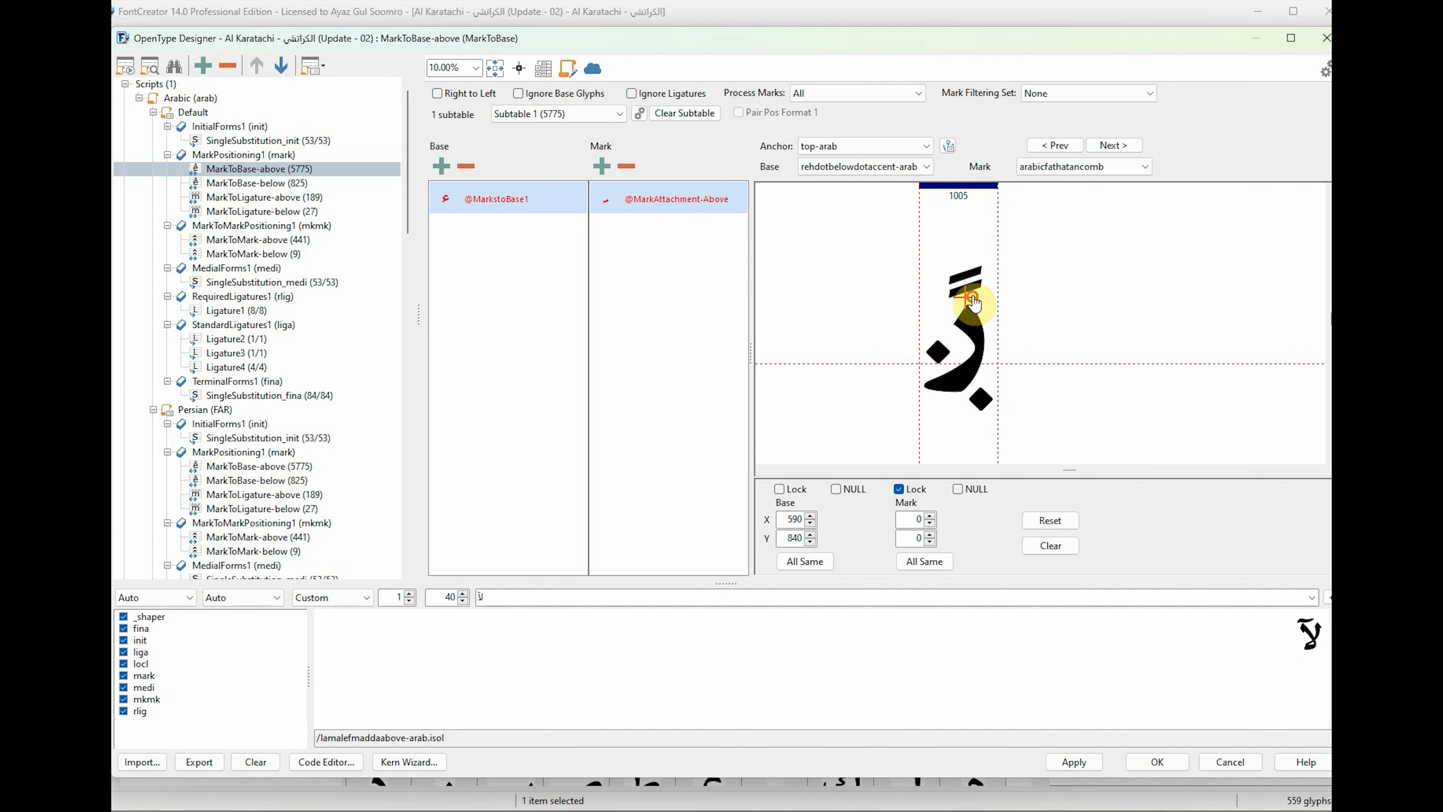
Position the base anchors of the glyphs between rehdotbelowdotaccent-arab and sad-arab, and place sad-arab's at about X 1580, Y 930.
scroll(864, 166, down, 1)
drag(921, 367, 1026, 276)
scroll(863, 166, down, 1)
drag(921, 366, 1045, 271)
scroll(910, 167, down, 1)
scroll(878, 167, down, 1)
drag(921, 366, 1045, 291)
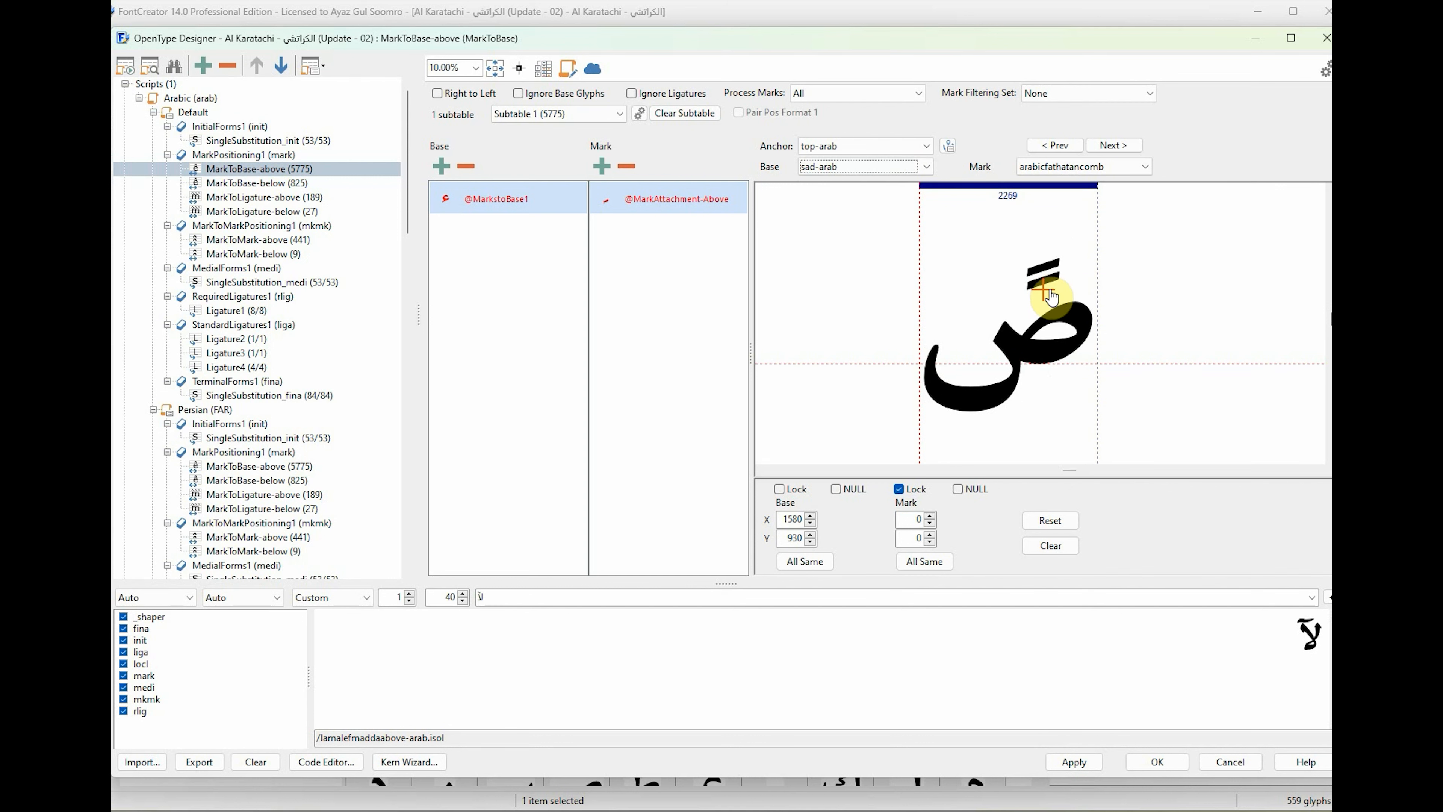
Place tah-arab's top-arab base anchor above its vertical stem at about X 600, Y 1380.
scroll(872, 166, down, 1)
drag(921, 365, 988, 249)
click(882, 165)
click(884, 196)
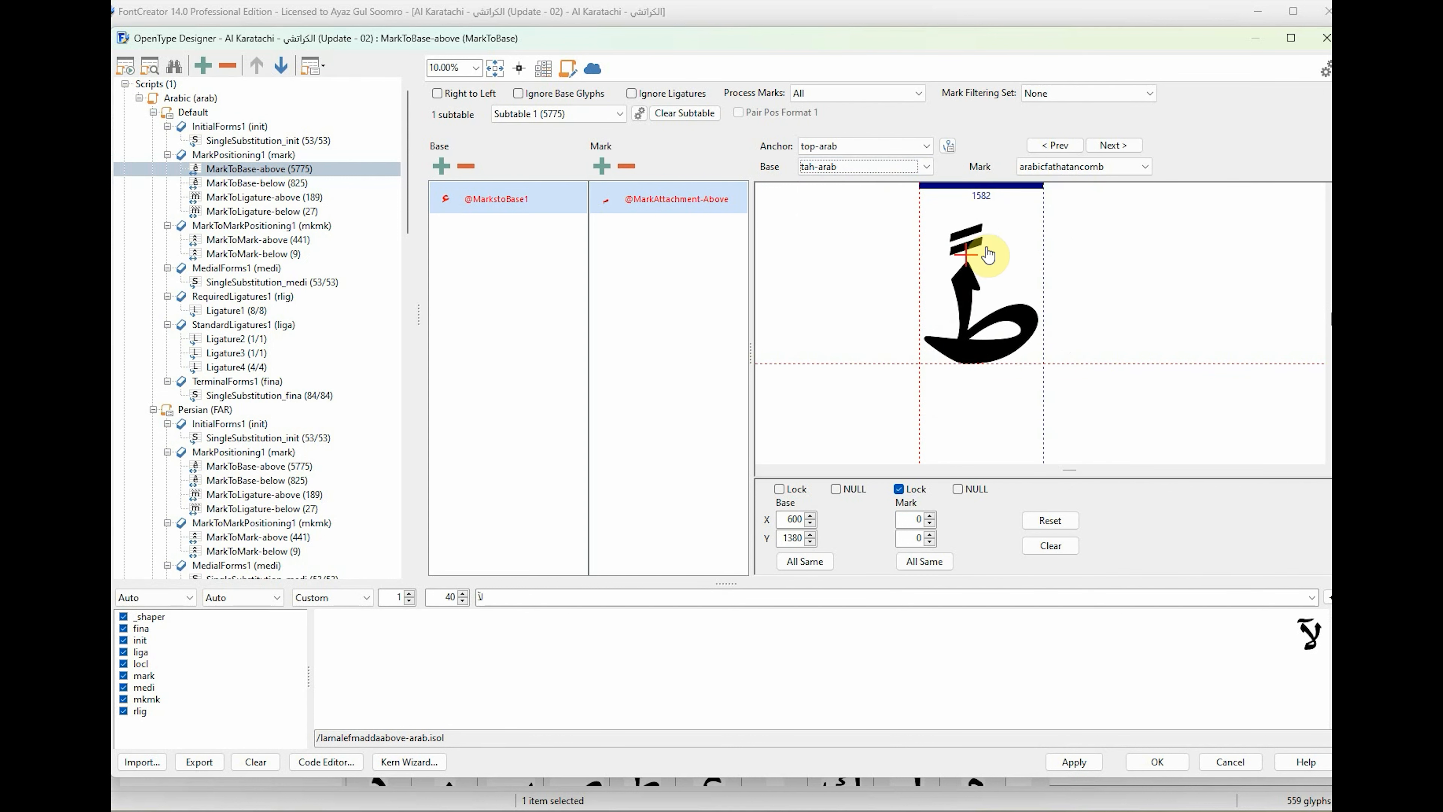
Place zah-arab's top-arab base anchor above its dot at about X 1060, Y 1330.
click(866, 167)
click(868, 181)
drag(921, 365, 1005, 257)
click(1000, 256)
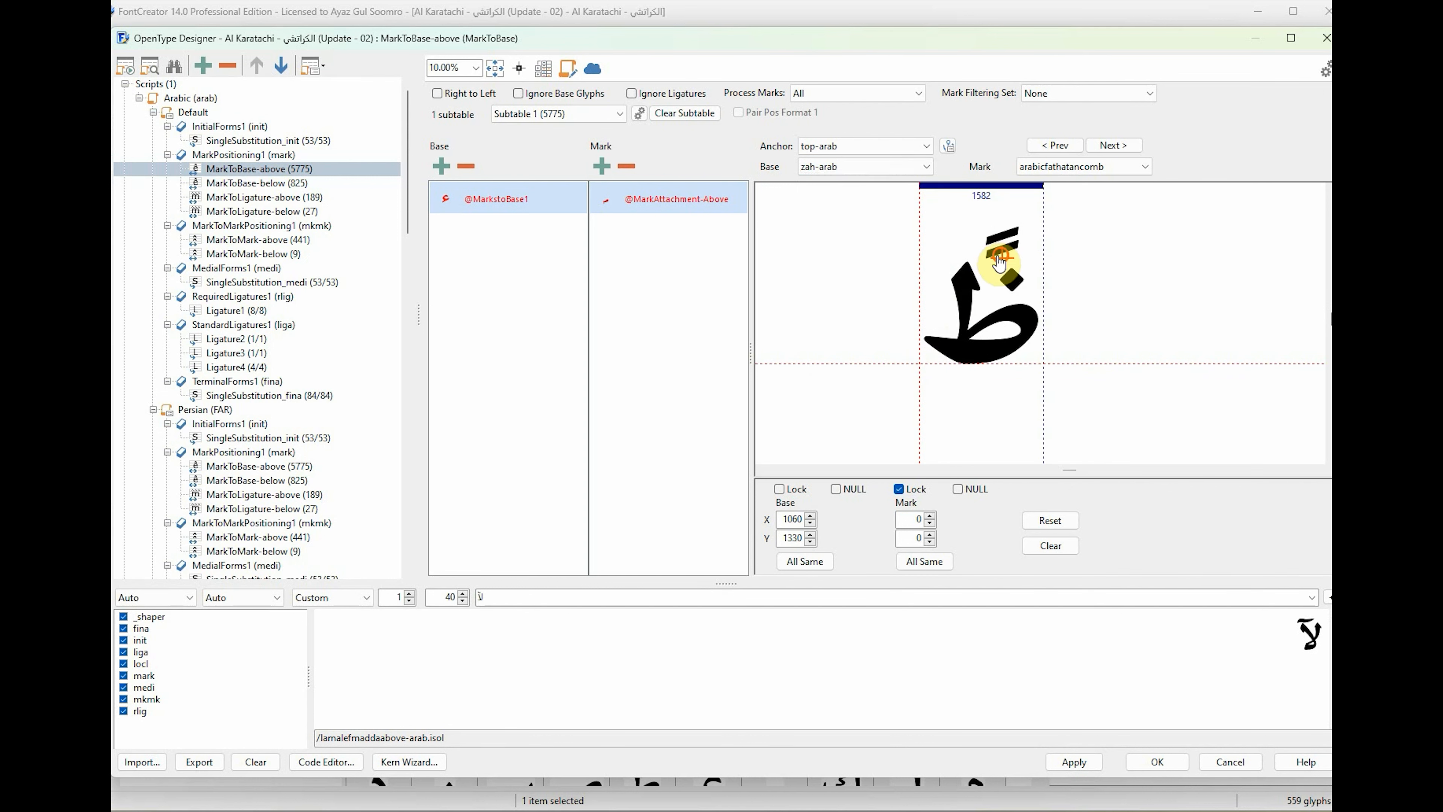
Place the base anchors of ghain-arab at about X 800, Y 1510 and feh-arab at about X 1200, Y 1430.
click(870, 168)
click(872, 193)
click(870, 167)
click(871, 192)
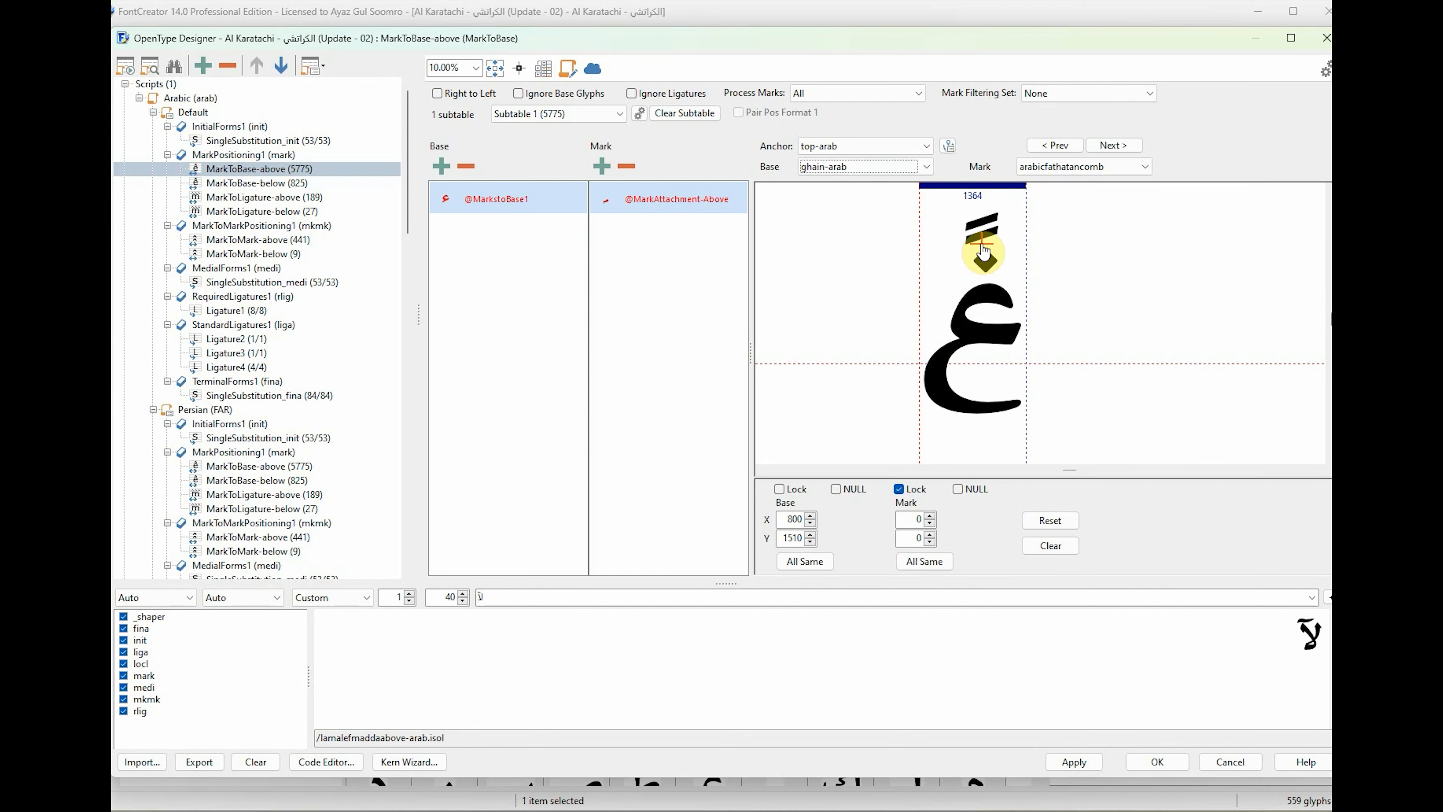
key(Down)
Position kaf-arab's top-arab base anchor and place lam-arab's at about X 570, Y 870.
key(Down)
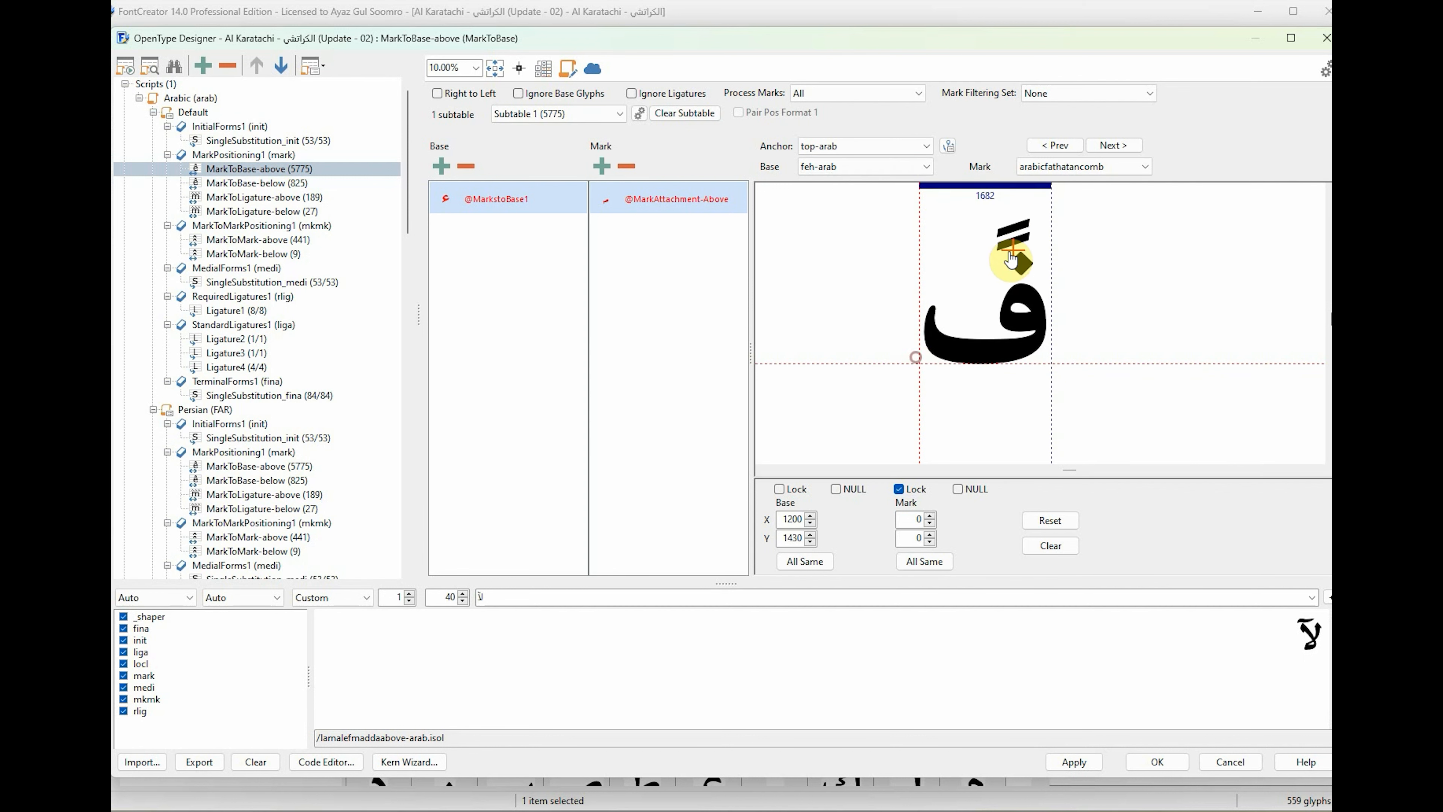
key(Down)
key(Down)
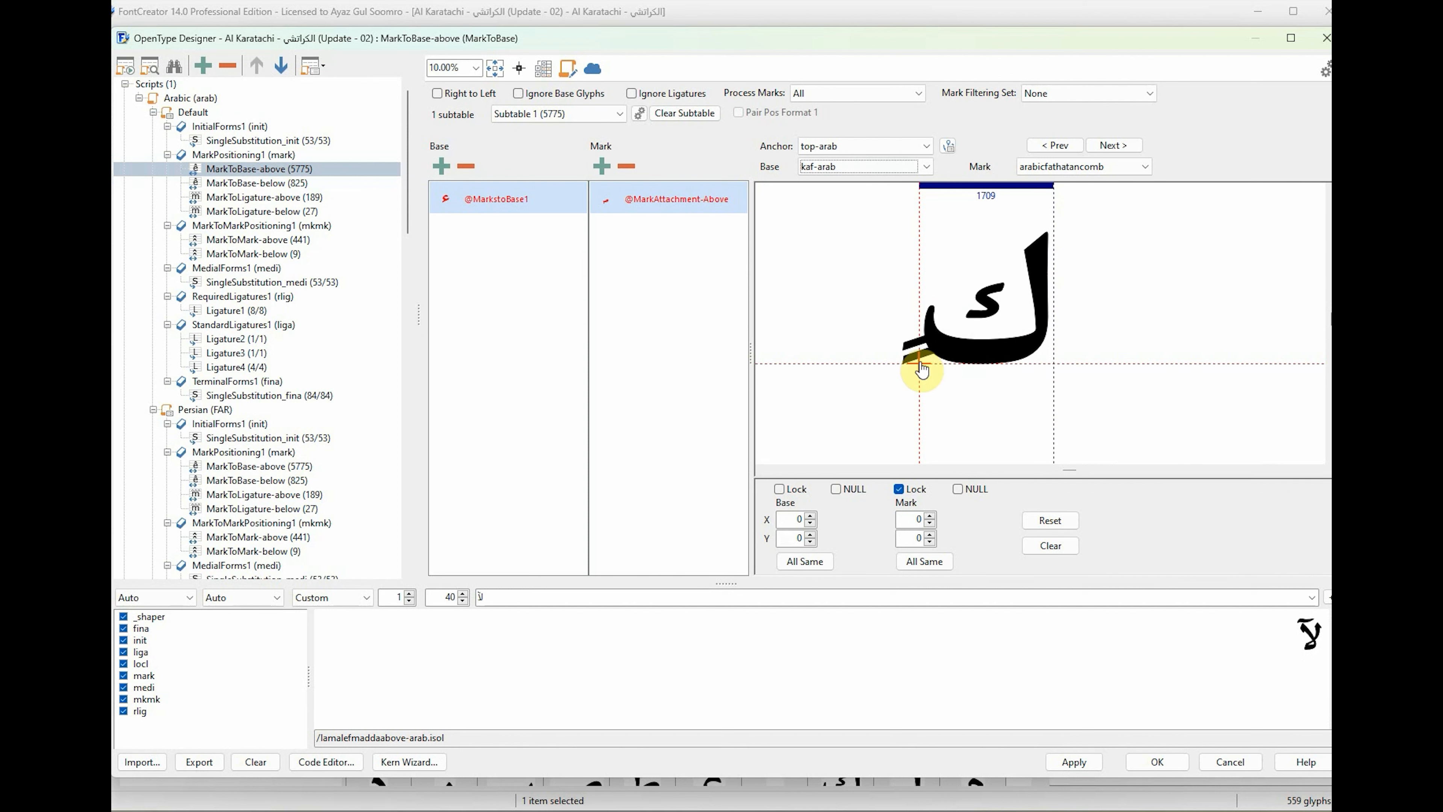
Position the base anchors of meem-arab and heh-arab, and place waw-arab's at about X 510, Y 1060.
key(Down)
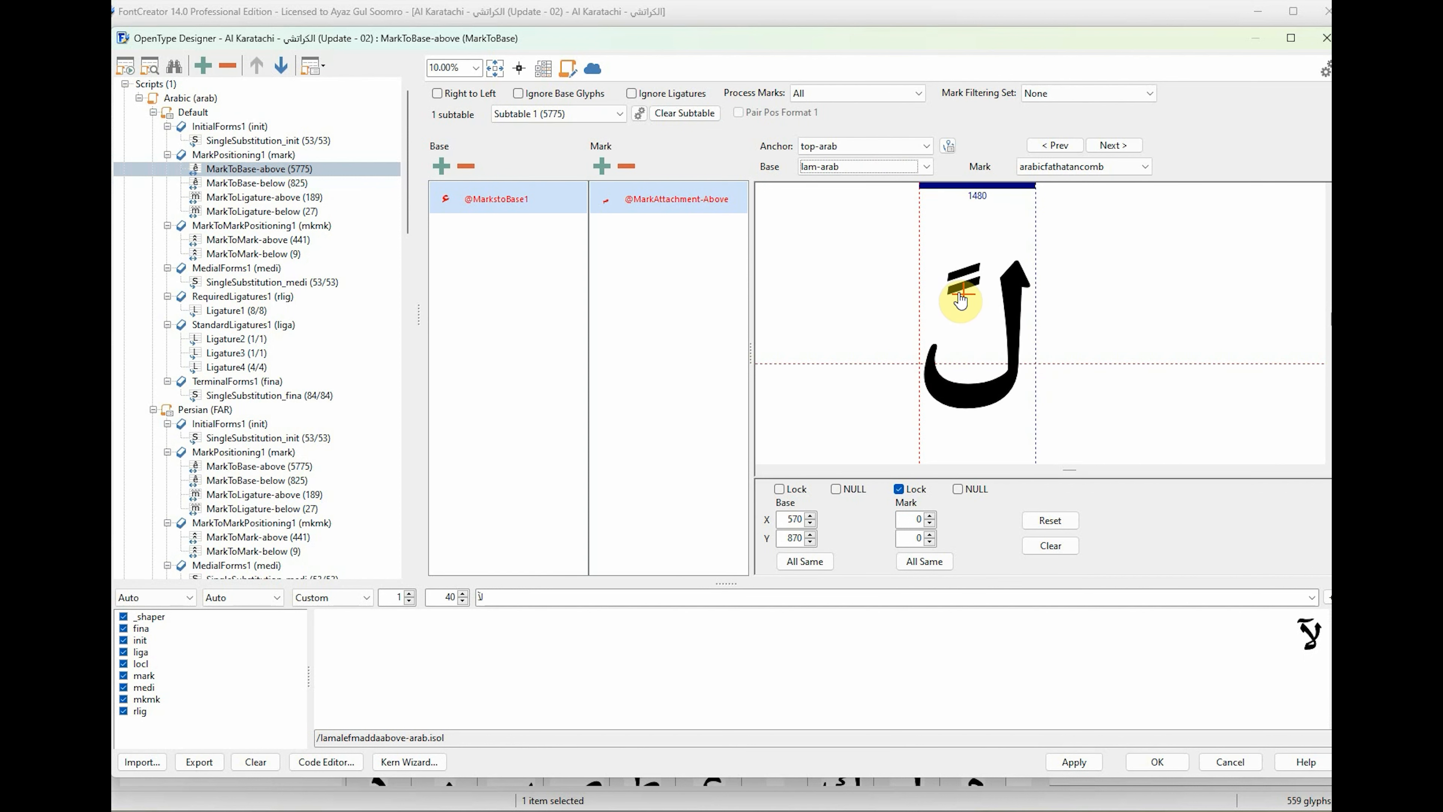
click(864, 168)
key(Down)
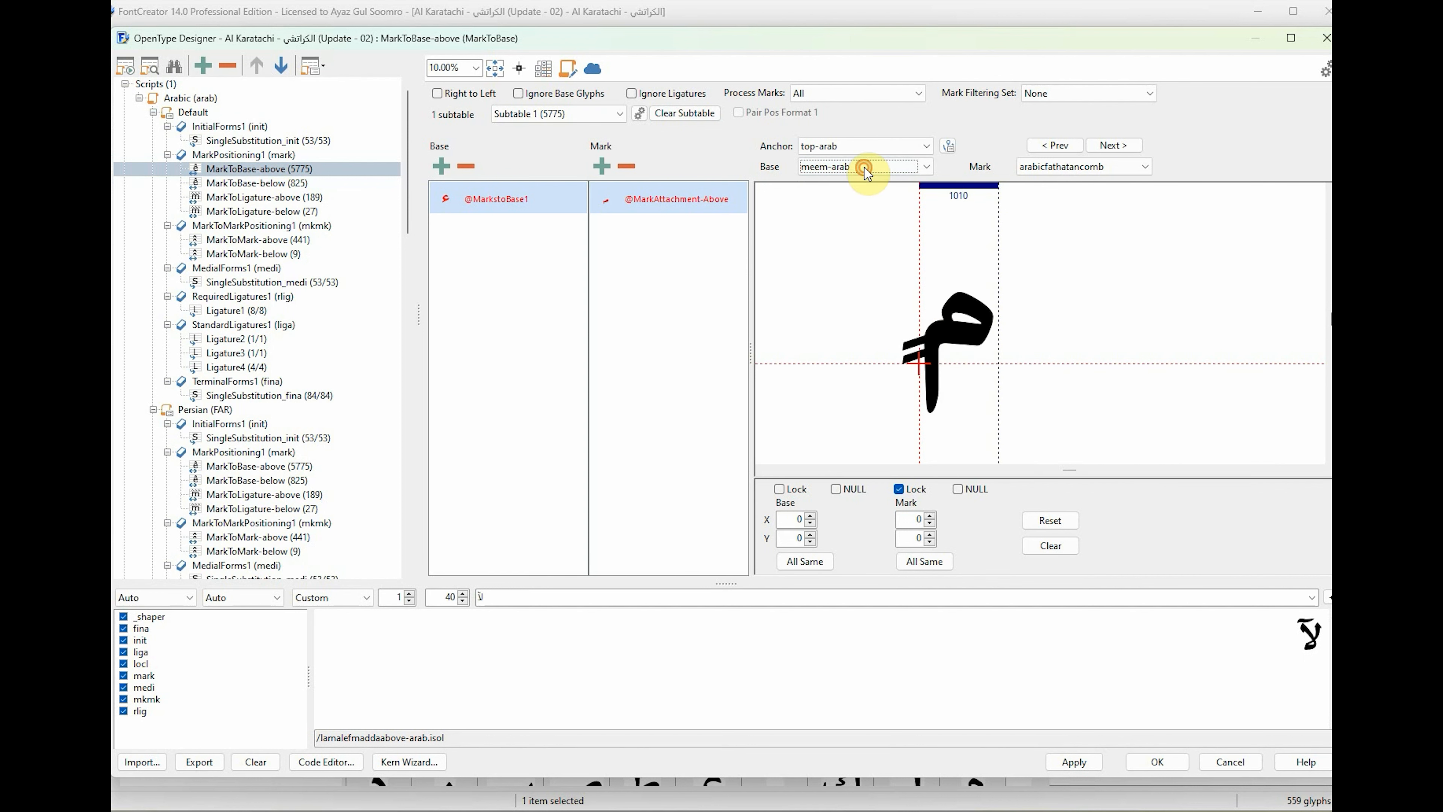
key(Down)
key(Down)
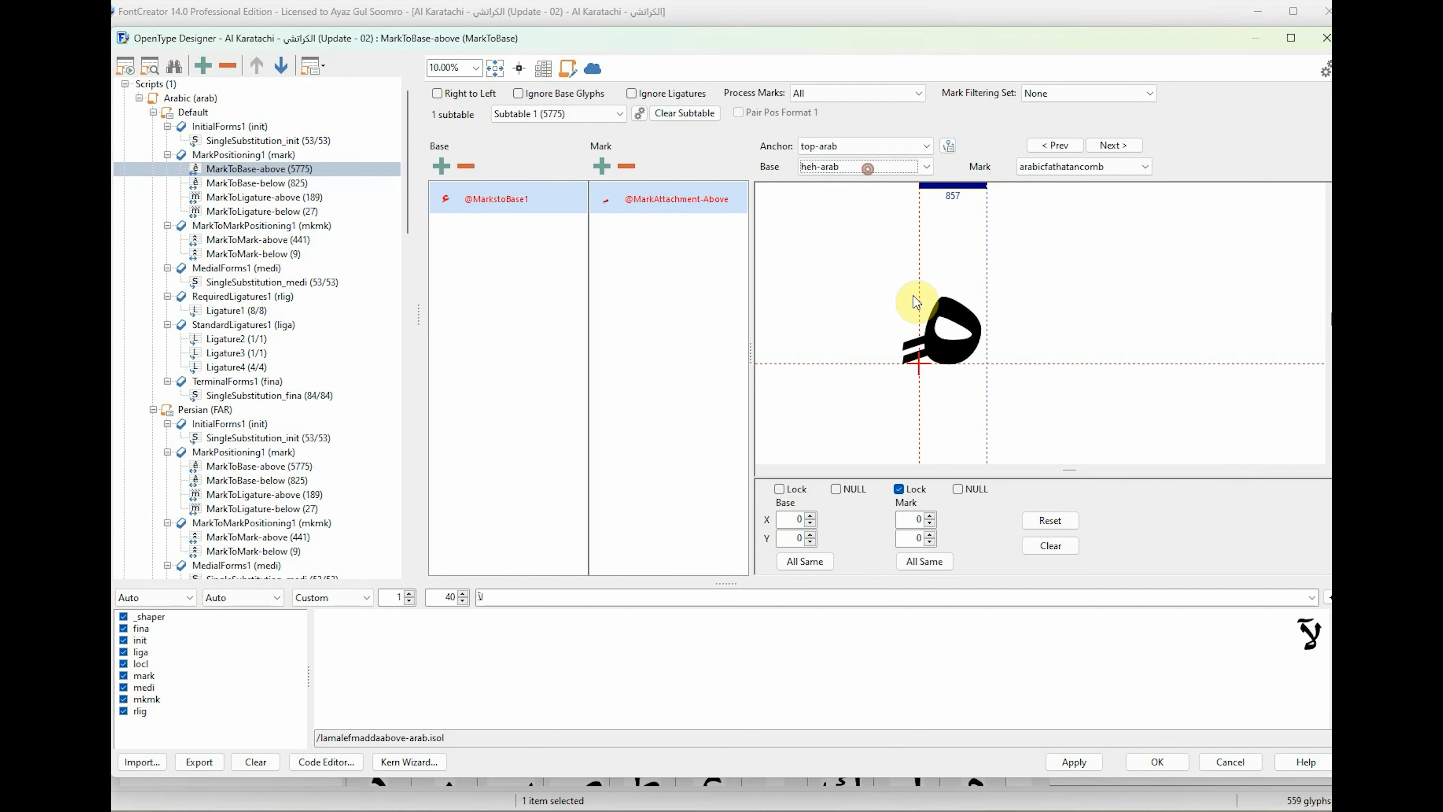
Place yeh-arab's base anchor at about X 610, Y 830 and position the anchors of the bases leading up to tteh-arab.
key(Down)
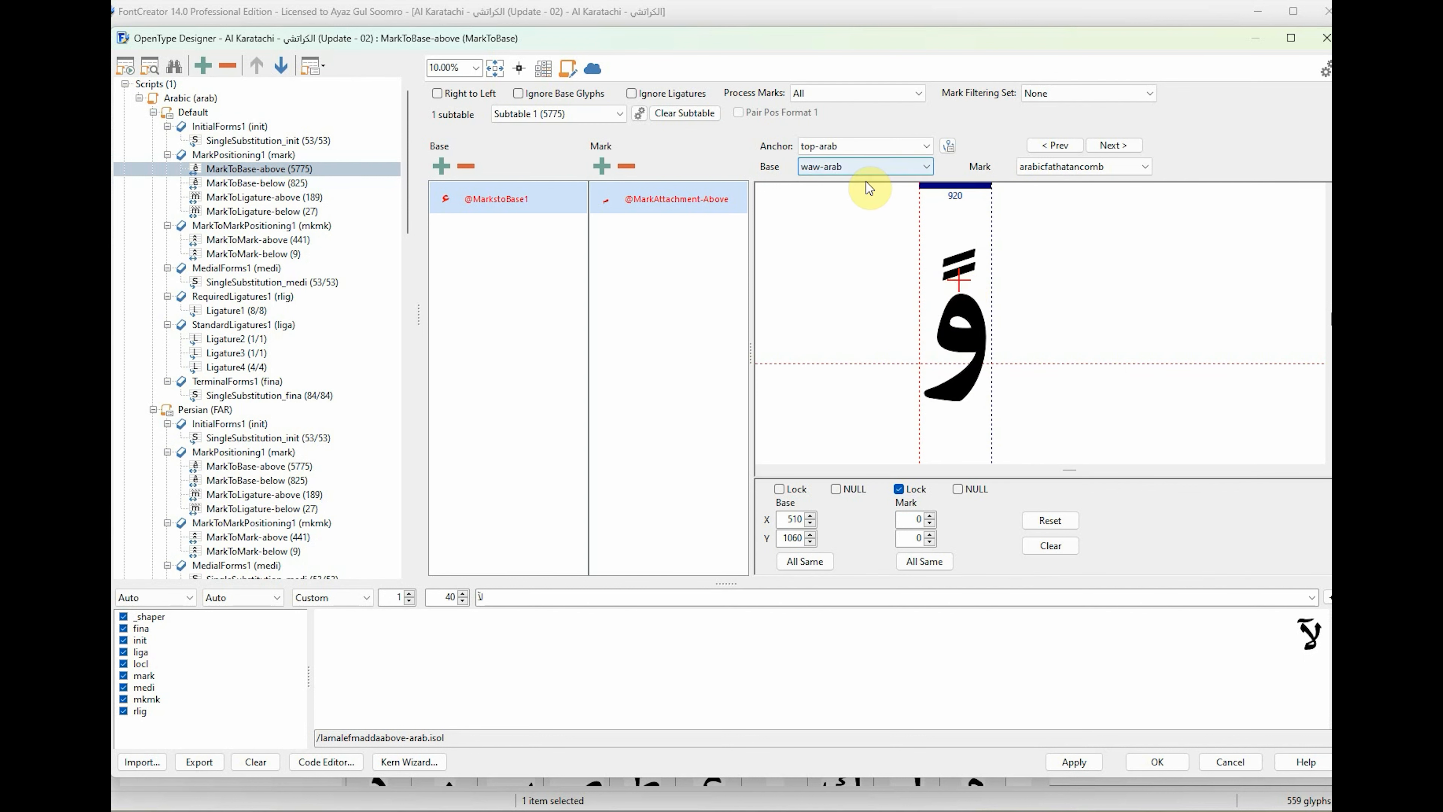
key(Down)
click(971, 296)
key(Down)
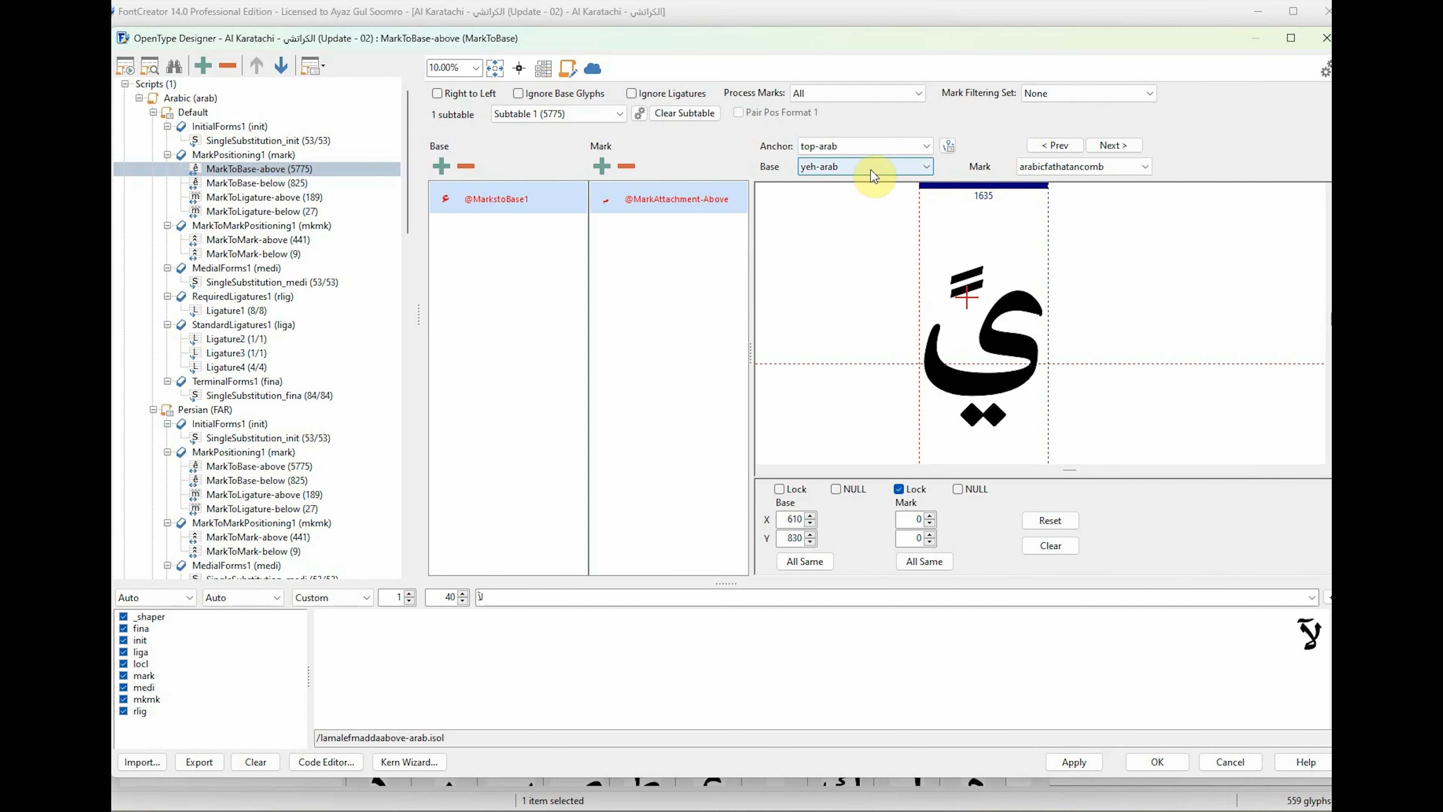
key(Down)
click(989, 287)
key(Down)
key(Down)
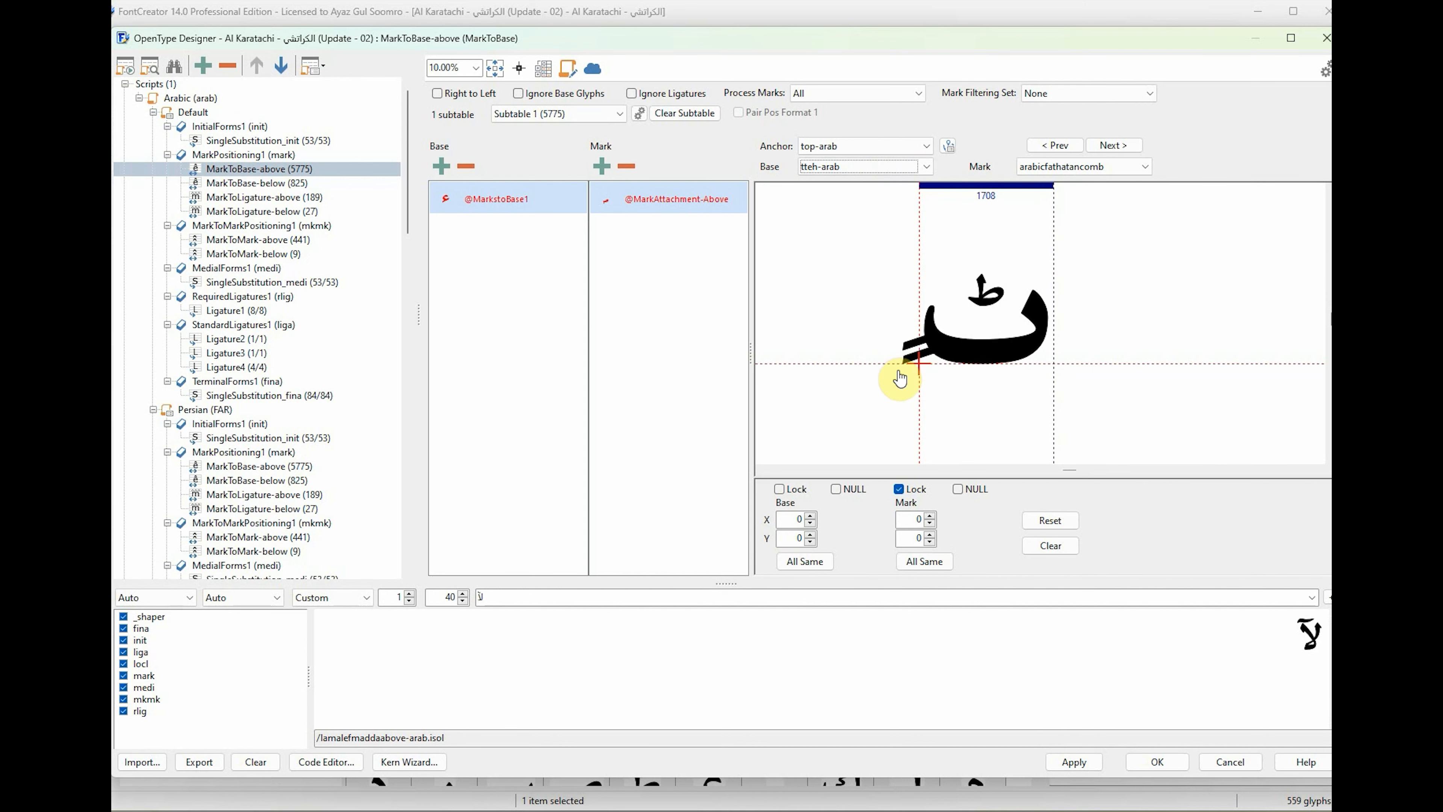
Position tteh-arab's top-arab base anchor and place beeh-arab's at about X 920, Y 1310.
click(897, 168)
click(892, 201)
drag(921, 363, 993, 263)
click(897, 168)
click(891, 201)
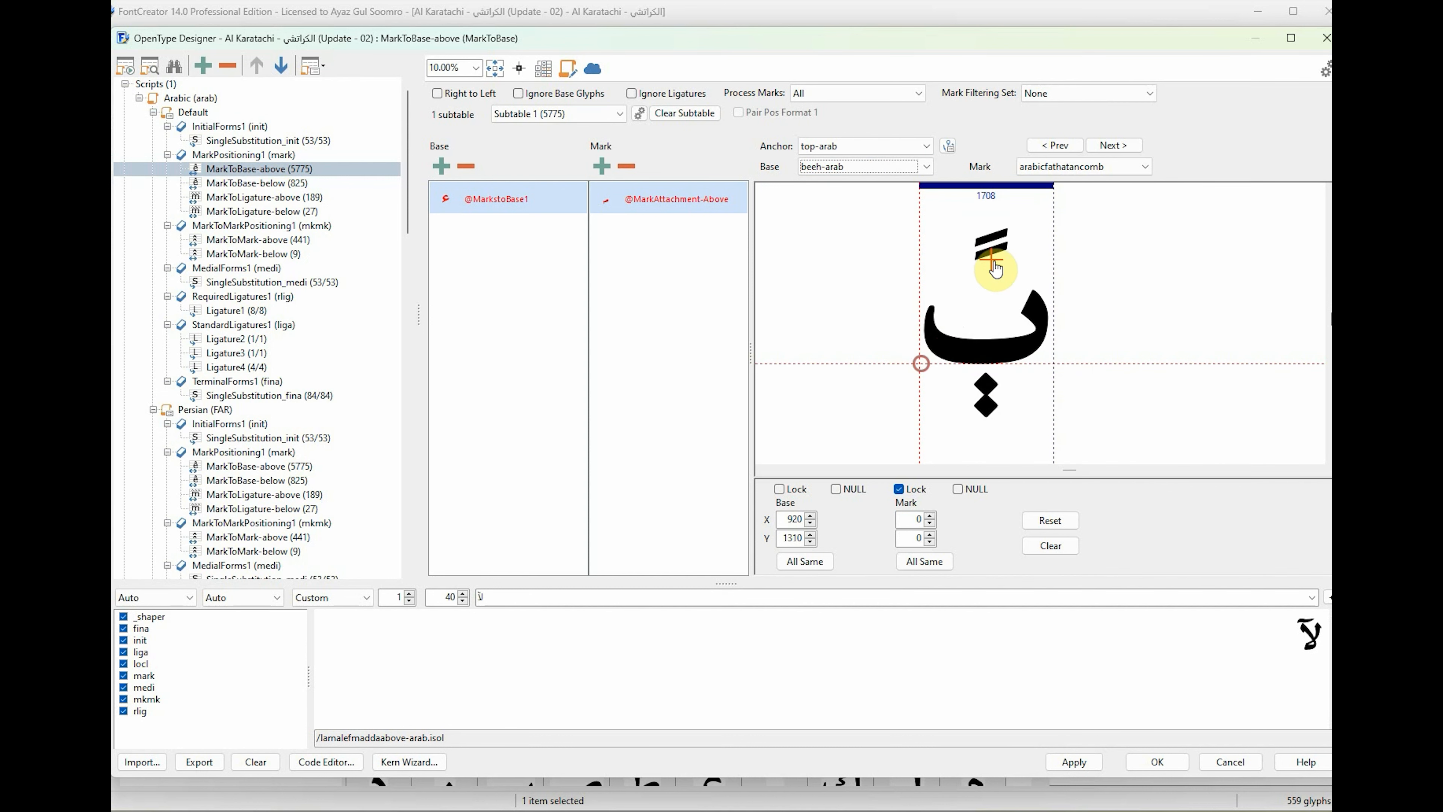
Raise the top-arab base anchors of peh-arab and beheh-arab from the baseline.
key(Down)
key(Down)
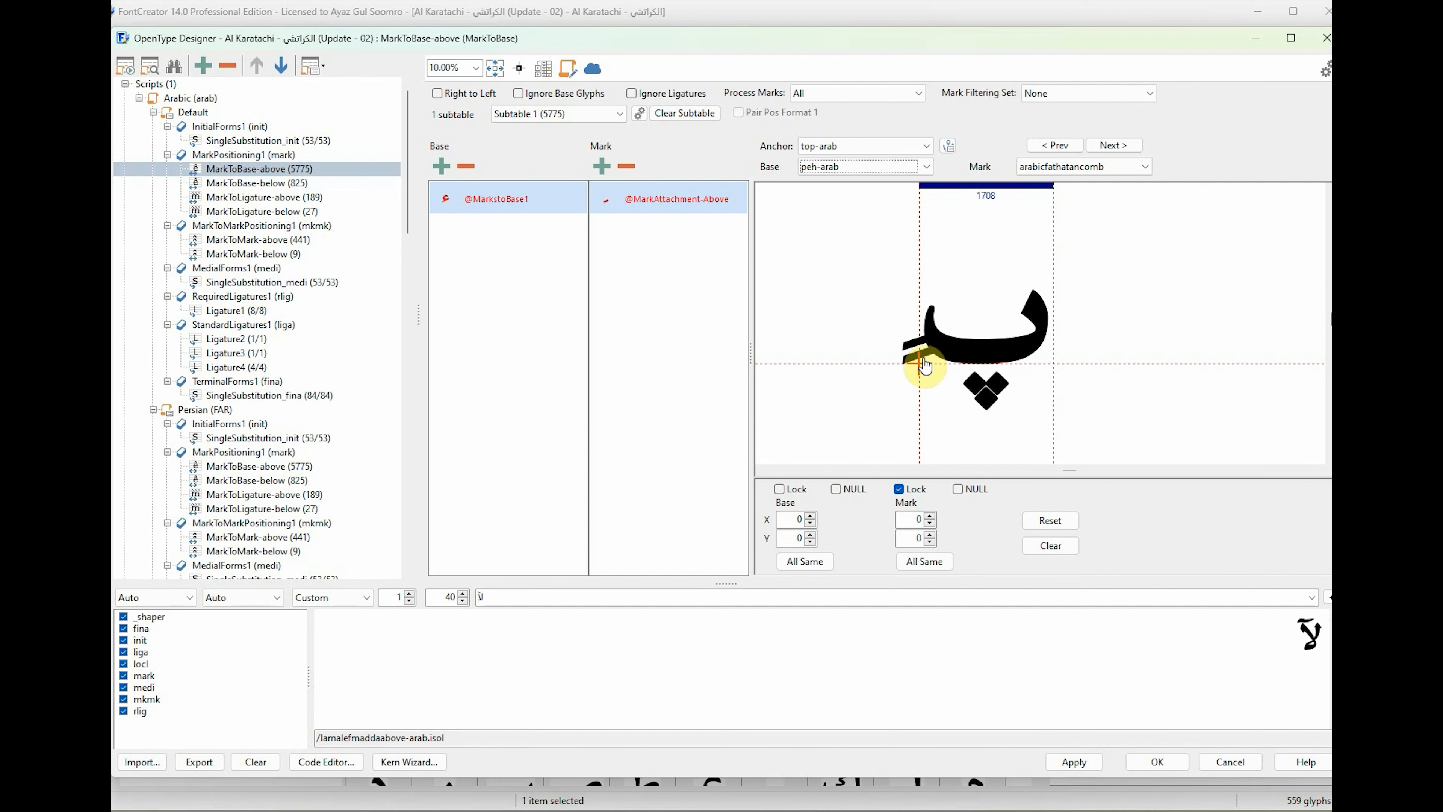
Place theh-arab.init's top-arab base anchor above its three dots at about X 0, Y 1420.
key(Down)
key(Down)
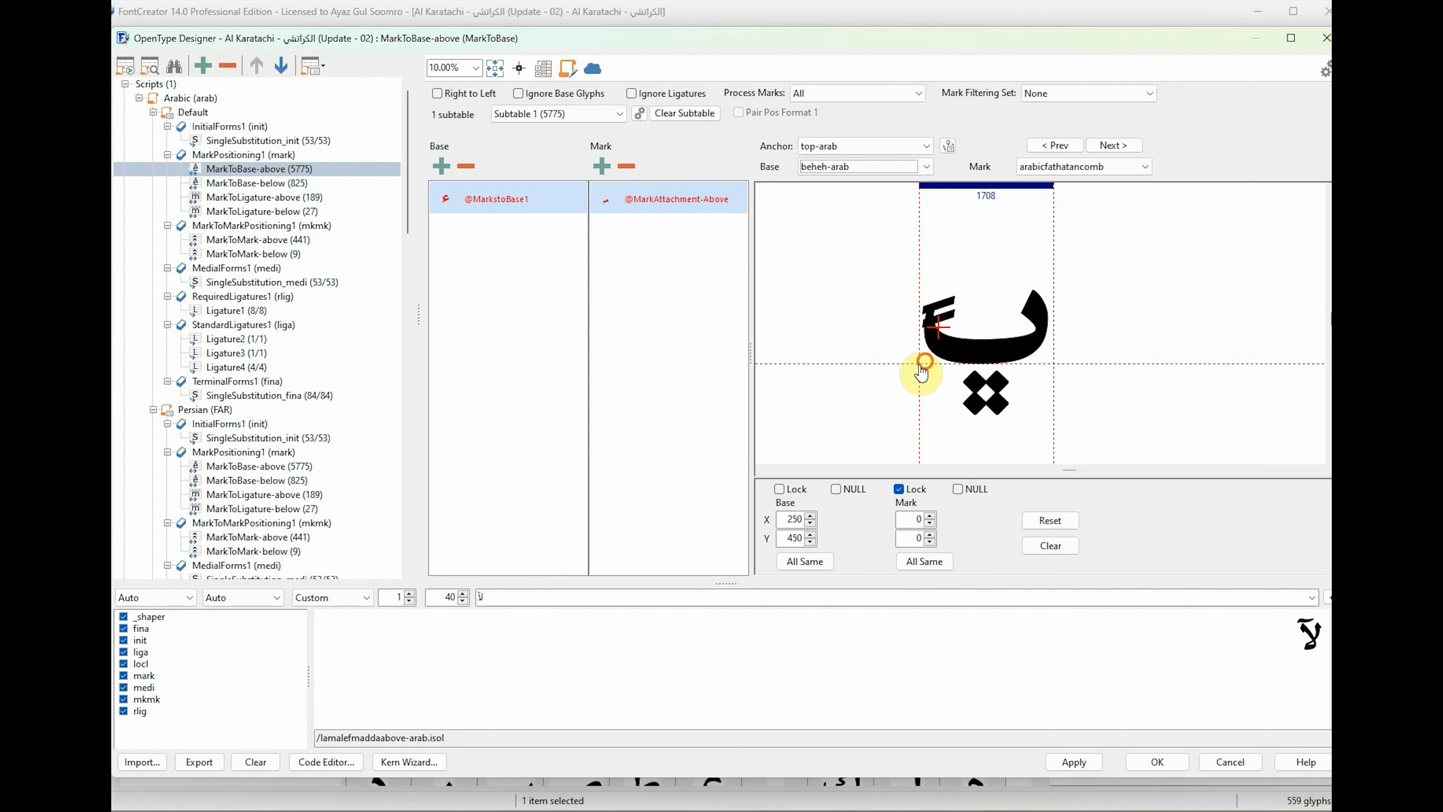
Place the base anchors of jeem-arab.fina at about X 680, Y 1020 and jeem-arab.medi at about X 530, Y 1040.
key(Down)
key(Down)
key(Down)
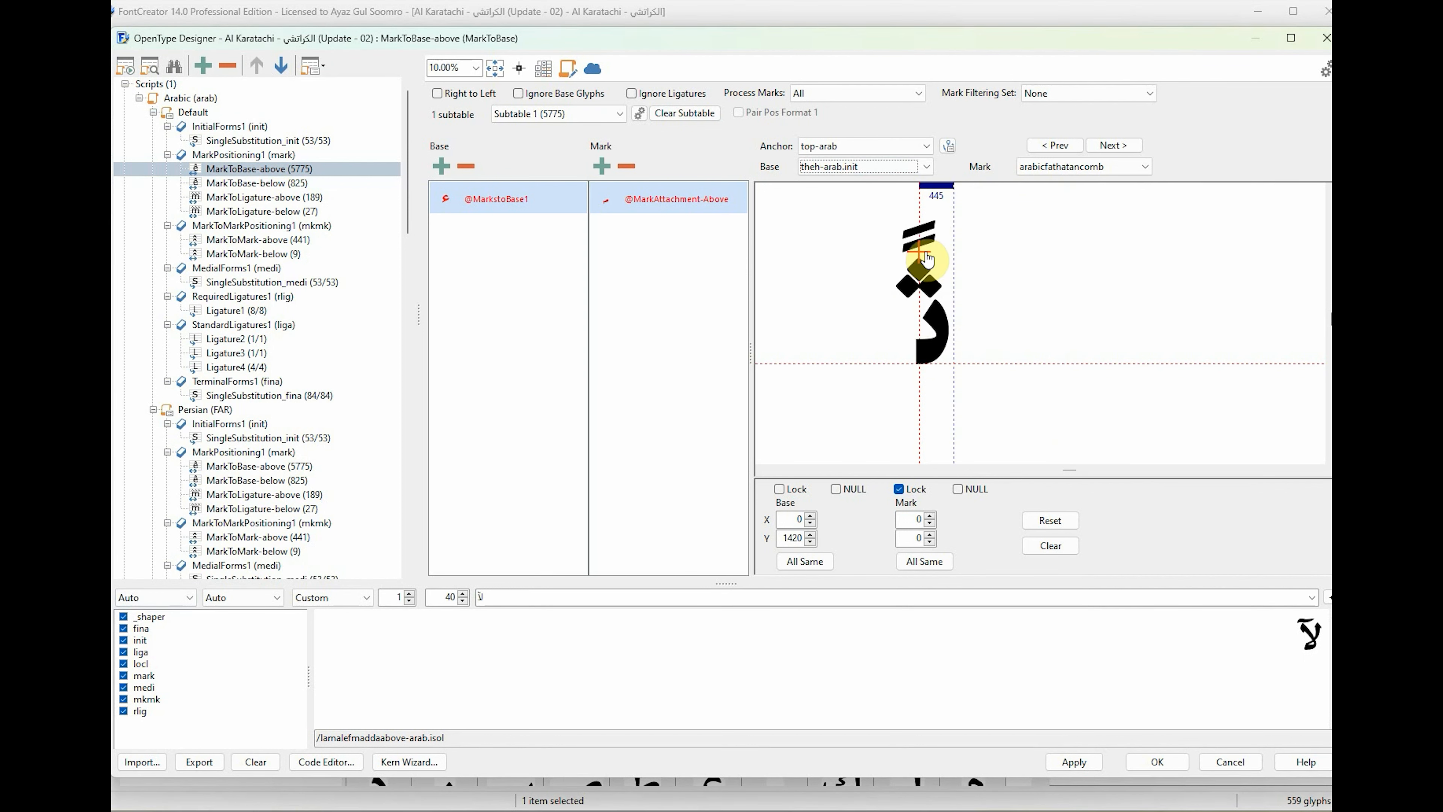
key(Down)
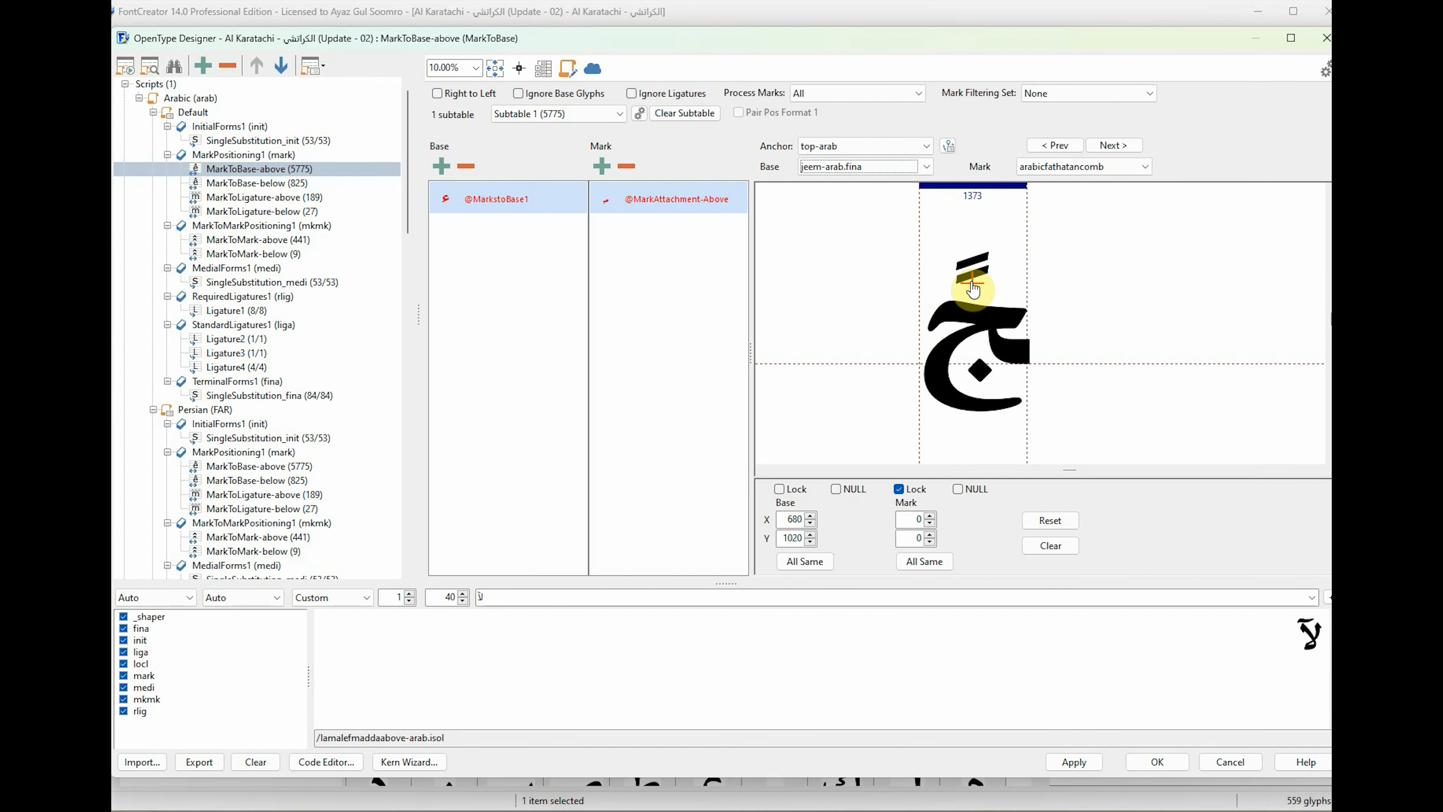
click(874, 167)
key(Down)
Place the top-arab base anchors above the hah-arab forms and khah-arab.fina.
key(Down)
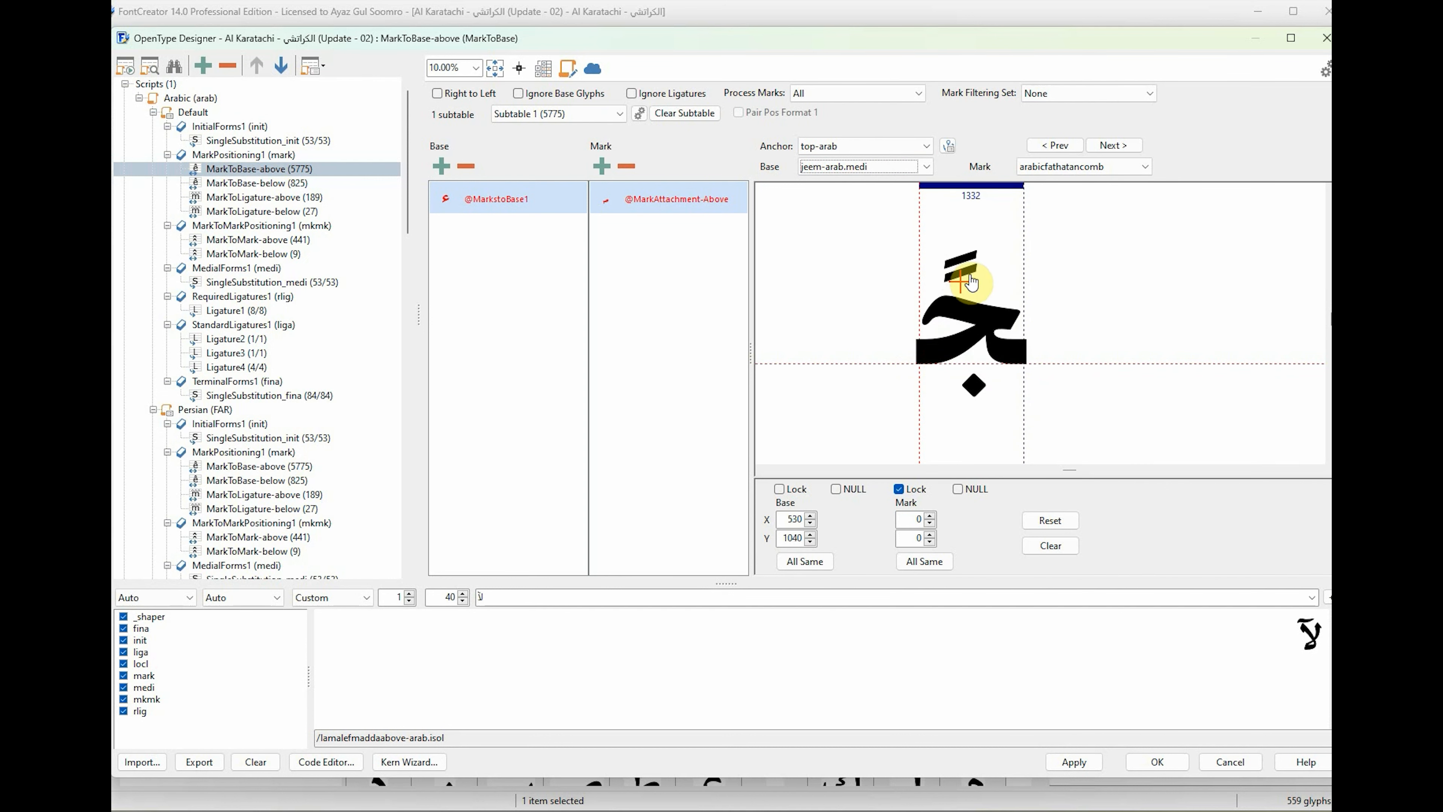
key(Down)
key(Down)
click(949, 294)
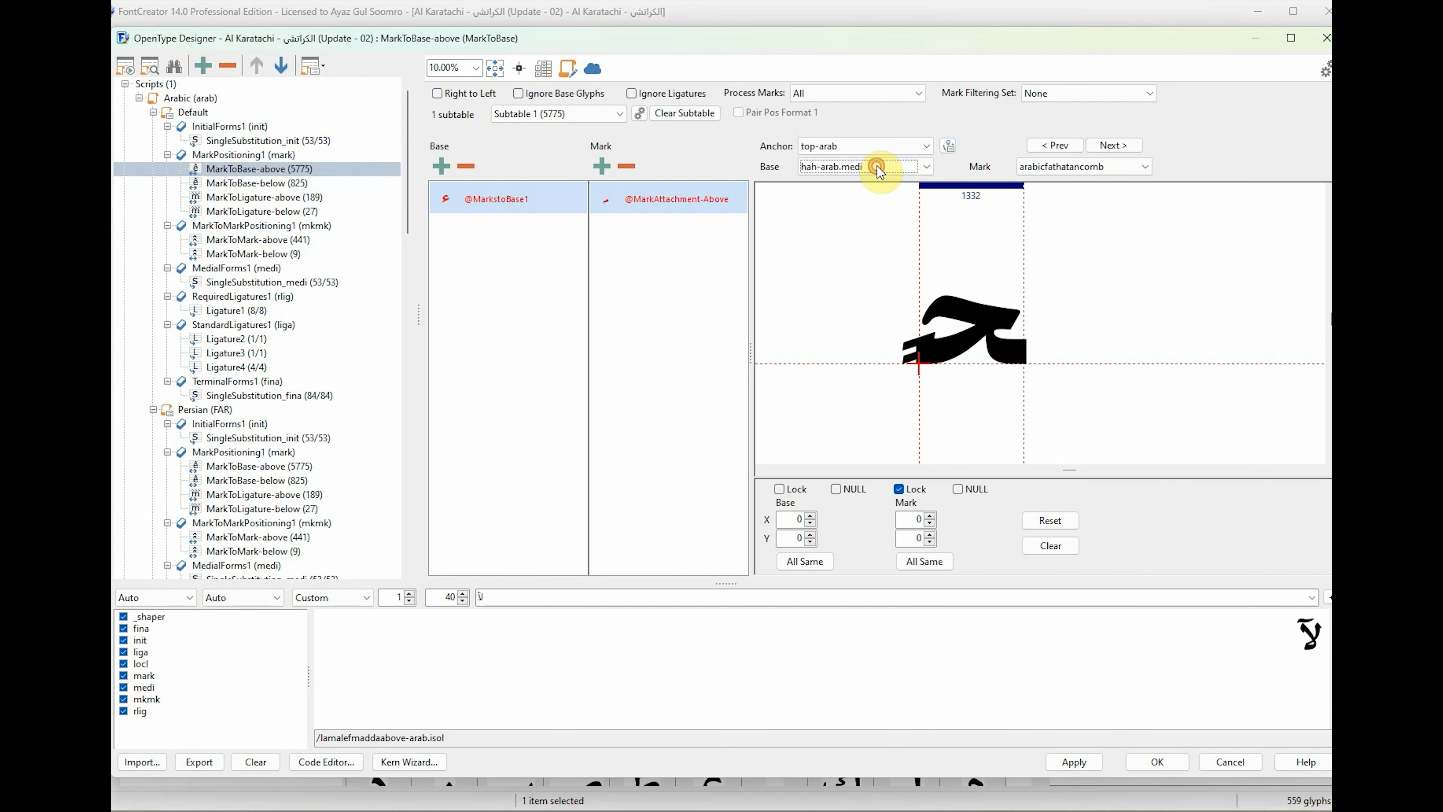
click(879, 169)
Place the remaining khah-arab base anchors, hahhamzaabove-arab.fina's at about X 700, Y 1370 and hahhamzaabove-arab.medi's at about X 560, Y 1430.
key(Down)
key(Down)
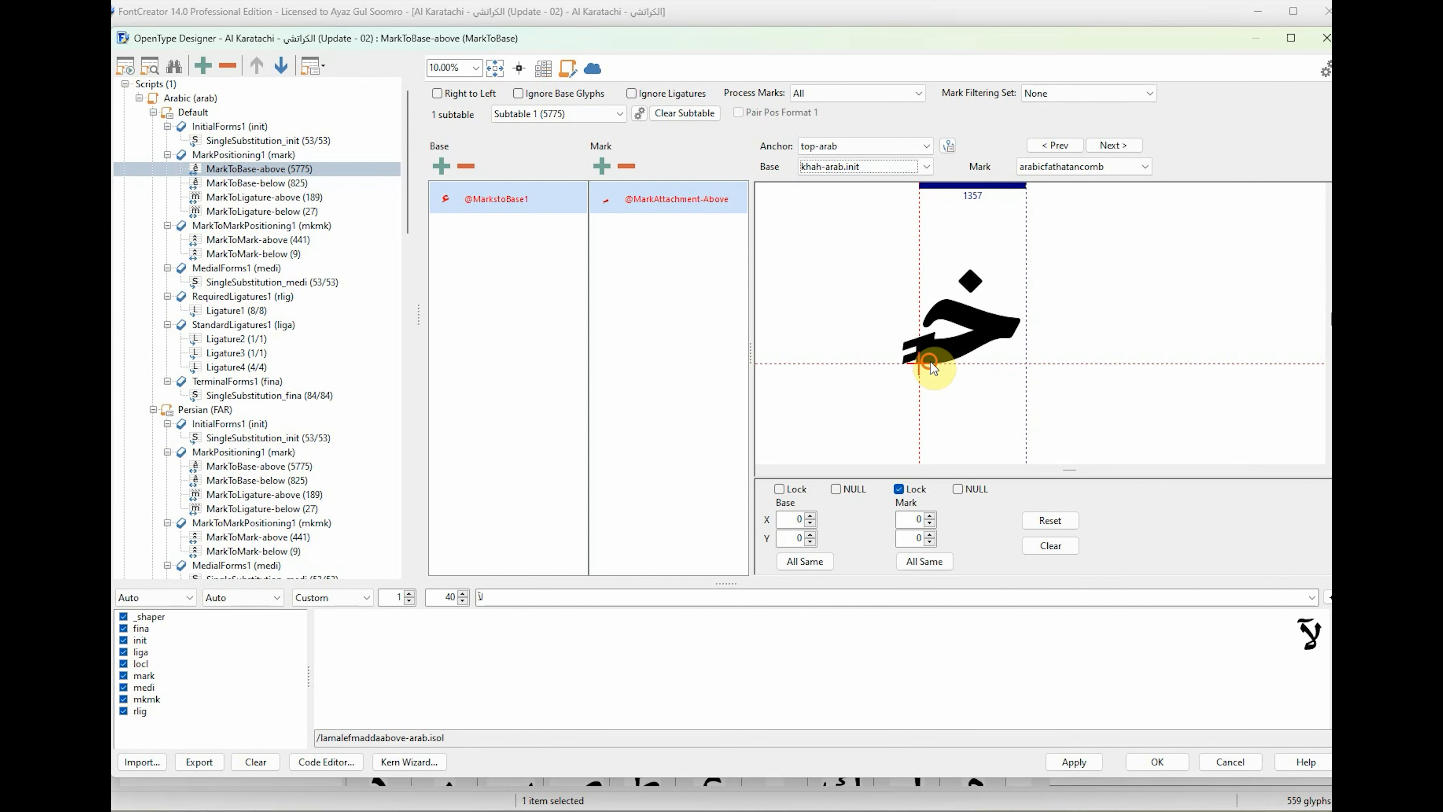
click(874, 169)
key(Down)
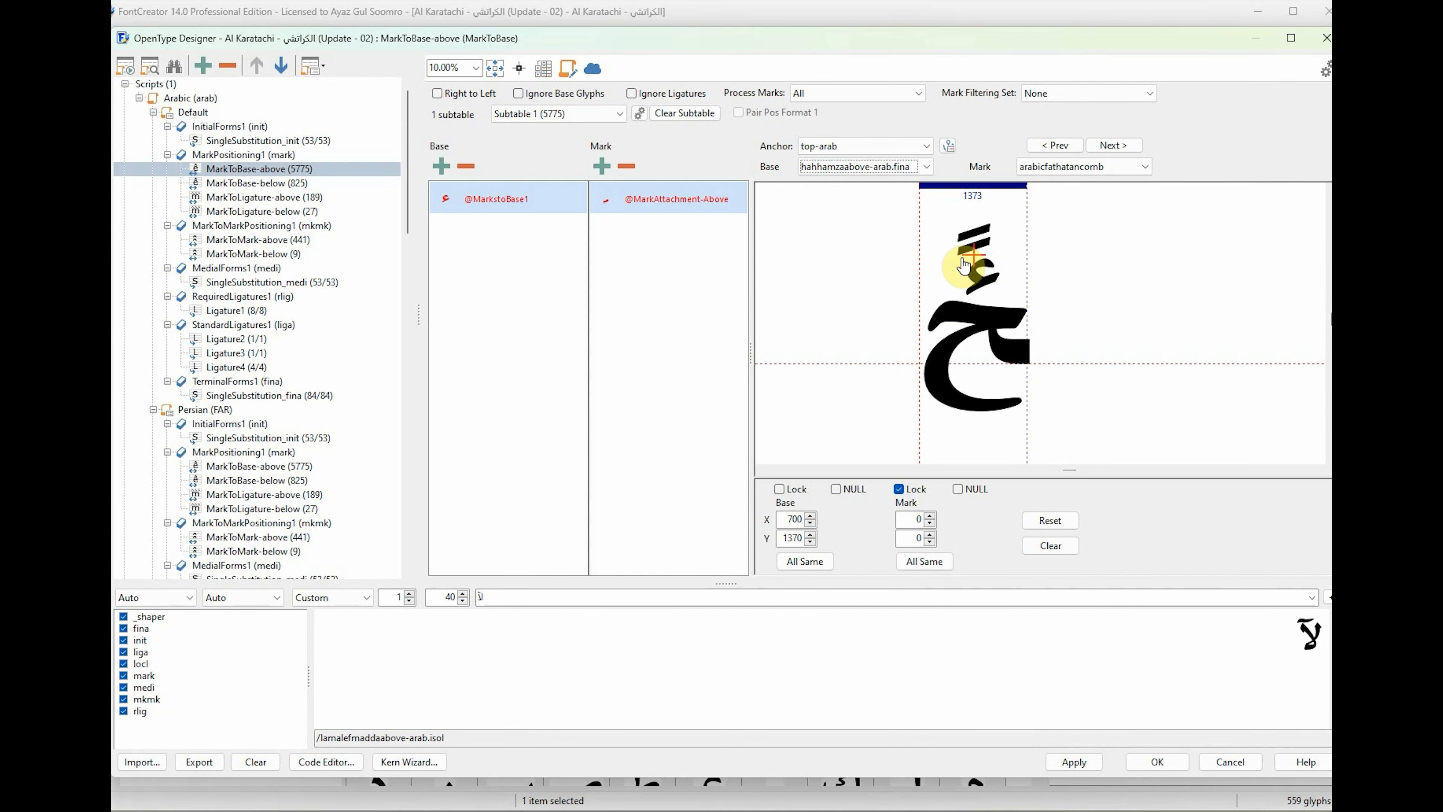
click(854, 168)
key(Down)
Place the base anchors of the hahthreedotsabove-arab forms above their dots, with the .init form's at about X 510, Y 1470.
key(Down)
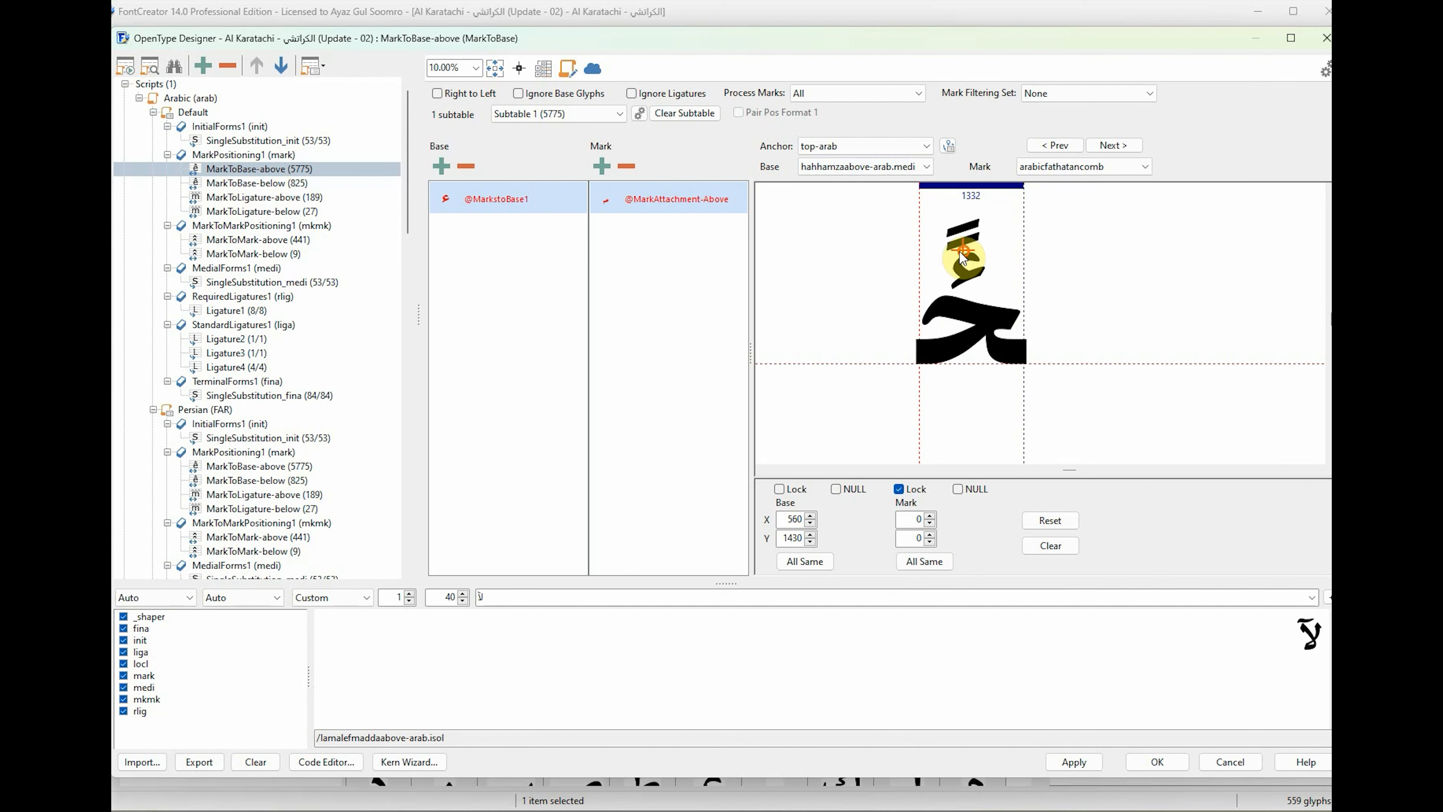
key(Down)
click(892, 169)
key(Down)
drag(920, 364, 967, 256)
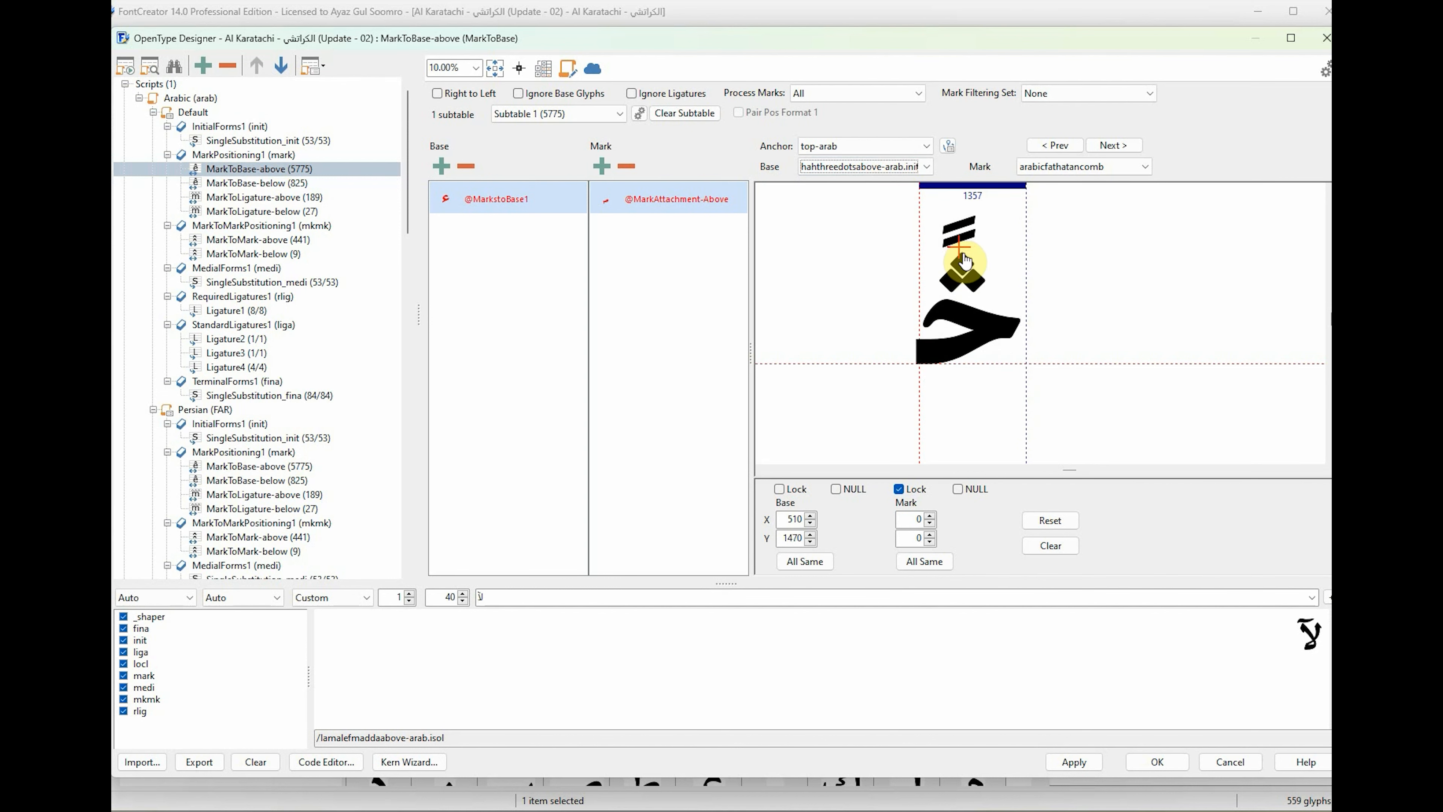
click(892, 168)
key(Down)
key(Down)
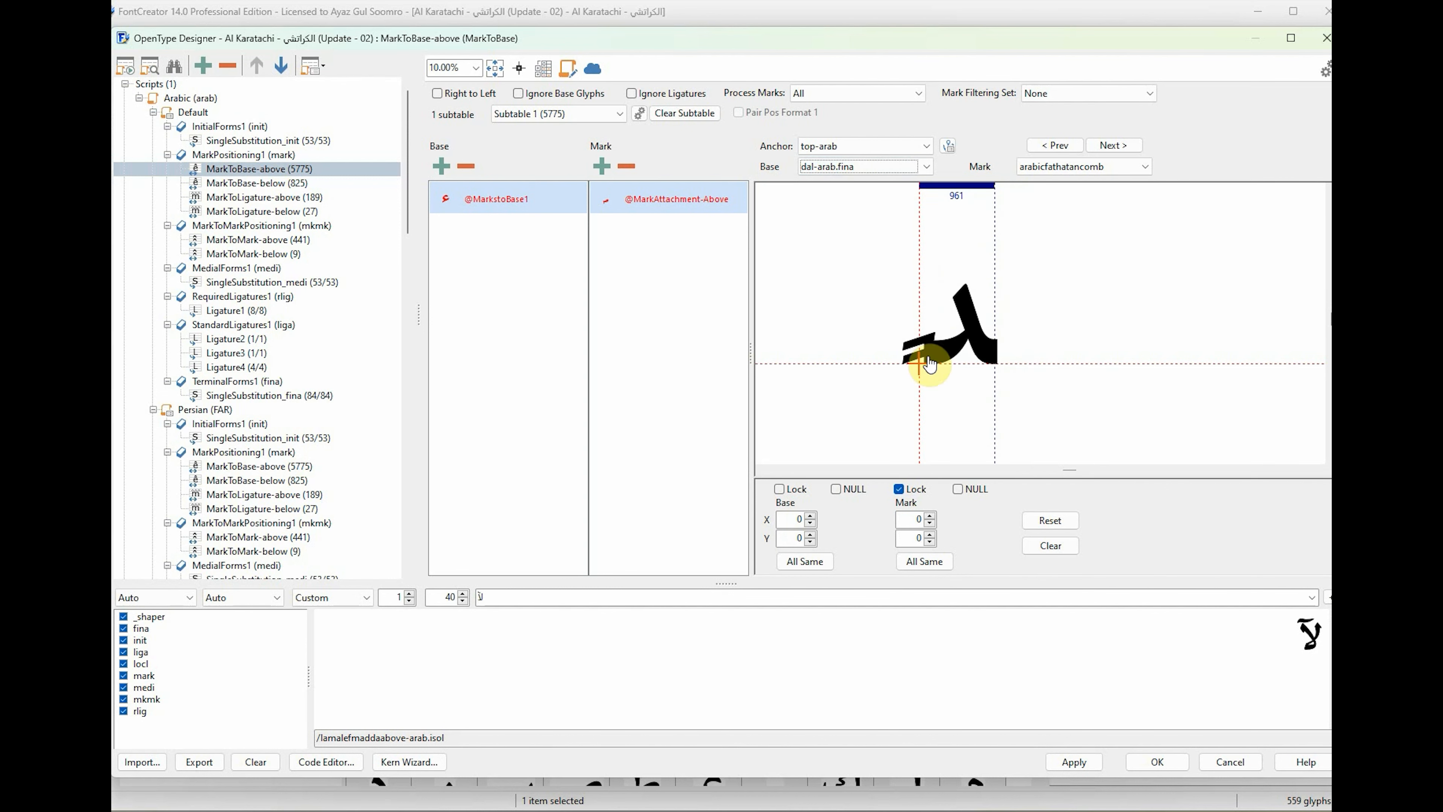
Raise dal-arab.fina's top-arab base anchor and place thal-arab.fina's above its dot at about X 500, Y 1450.
click(857, 169)
click(854, 200)
drag(921, 365, 957, 253)
click(854, 169)
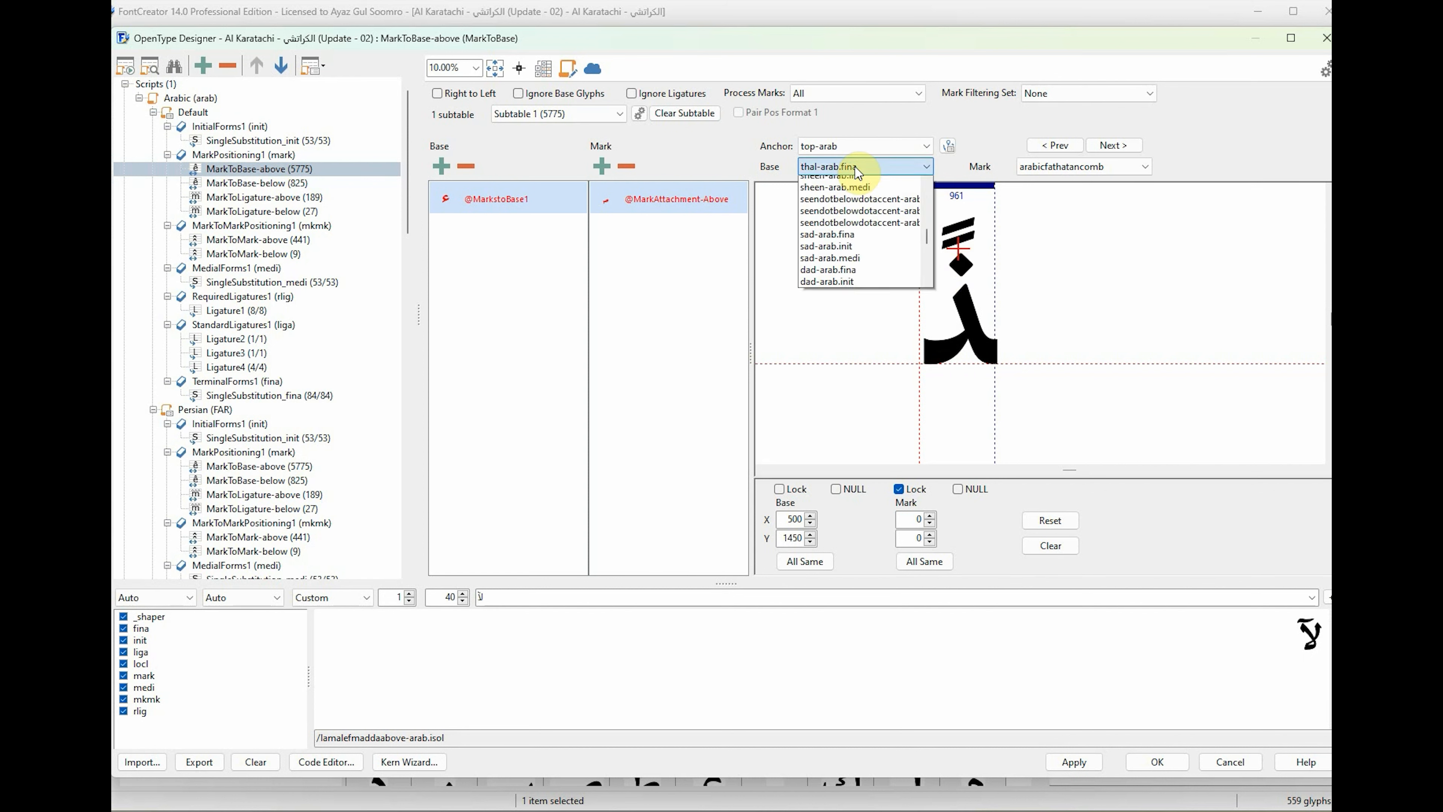
Place the base anchors of the reh-shaped glyphs, with the rehdotbelowdotaccent-arab form's at about X 520, Y 510.
click(854, 200)
drag(921, 364, 961, 276)
drag(921, 365, 945, 271)
click(854, 167)
click(854, 200)
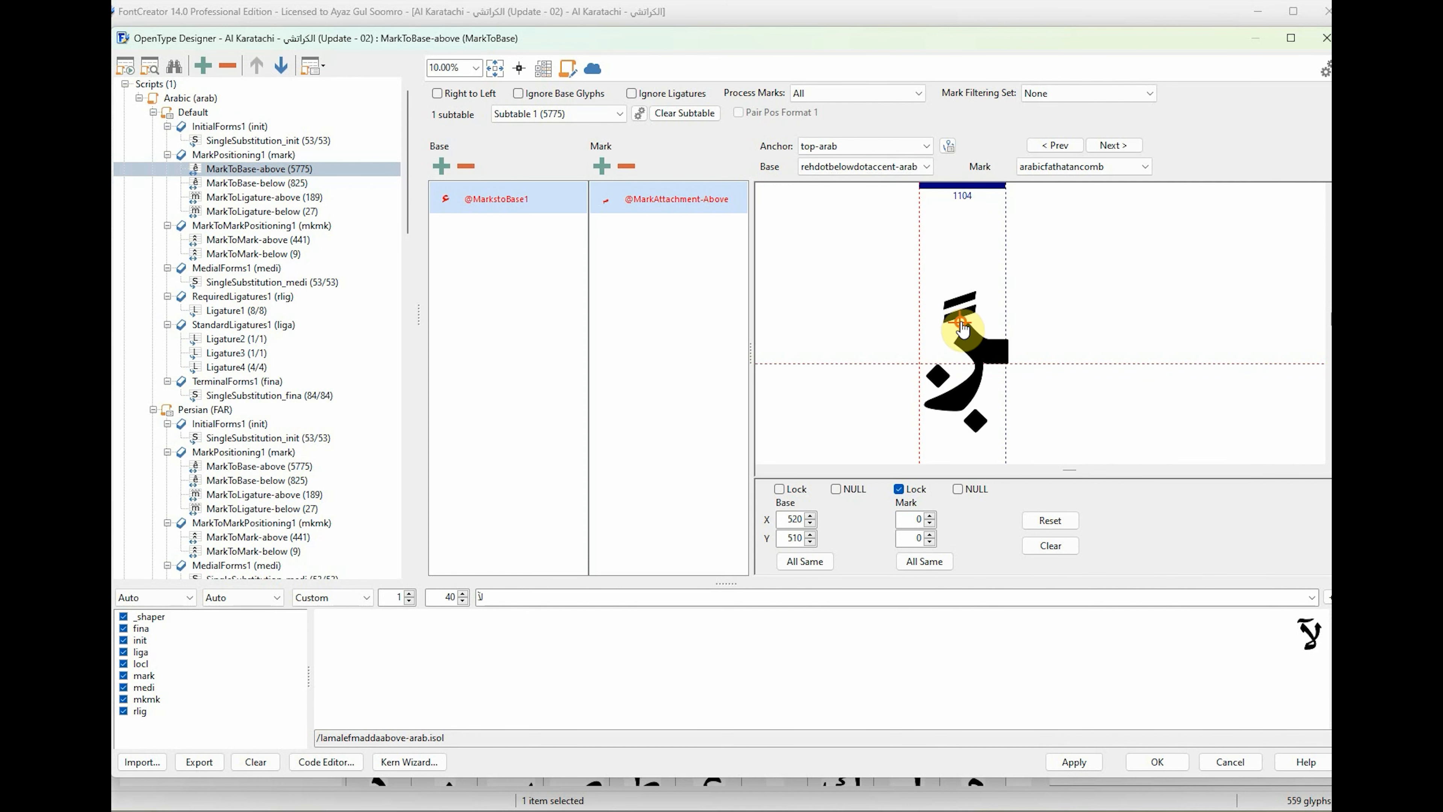
Position the top-arab base anchors of the seen-arab forms, with seen-arab.medi's at about X 440, Y 680.
click(854, 167)
click(854, 200)
click(854, 168)
click(853, 200)
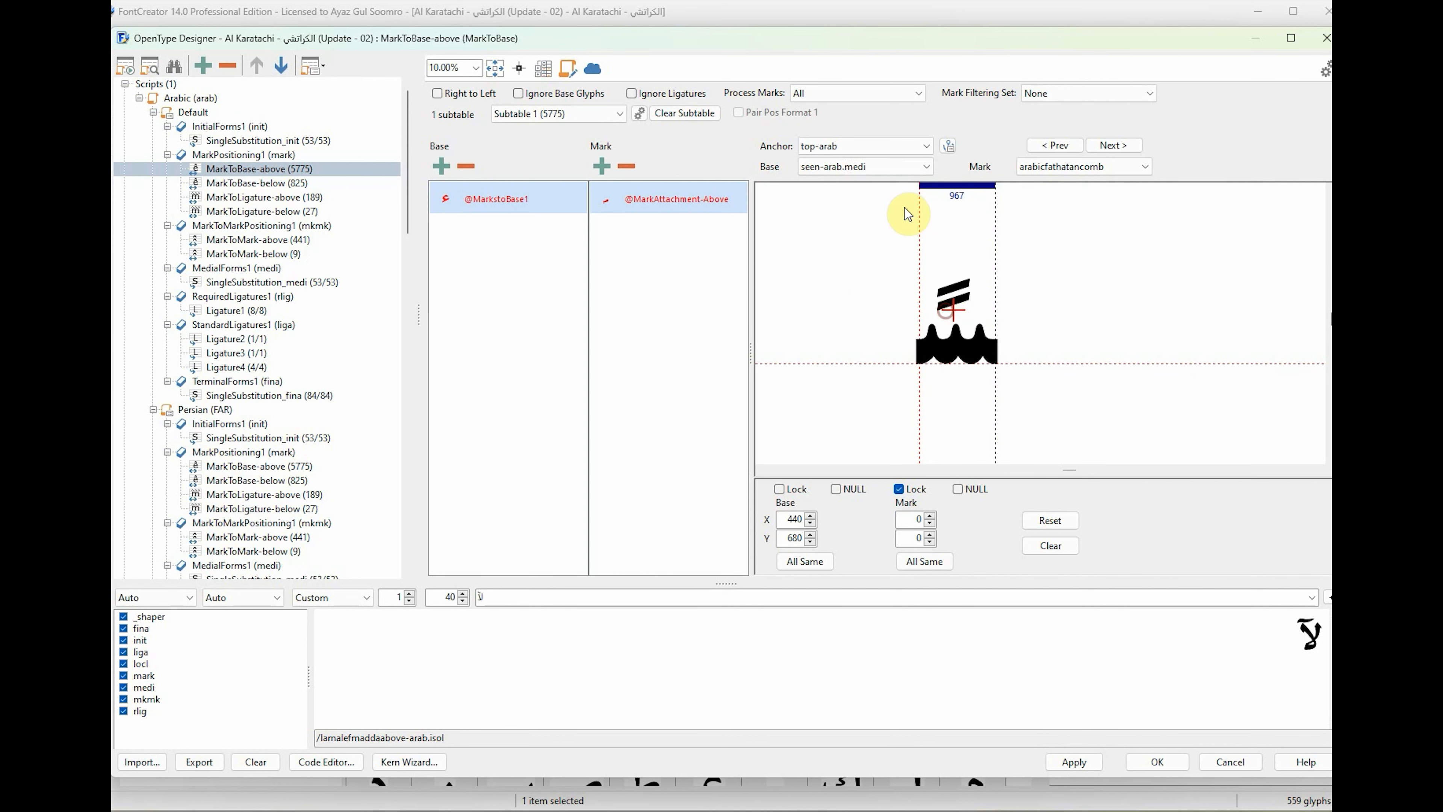
Place the sheen-arab forms' base anchors above their dots, with sheen-arab.fina's at about X 1510, Y 1240.
key(Down)
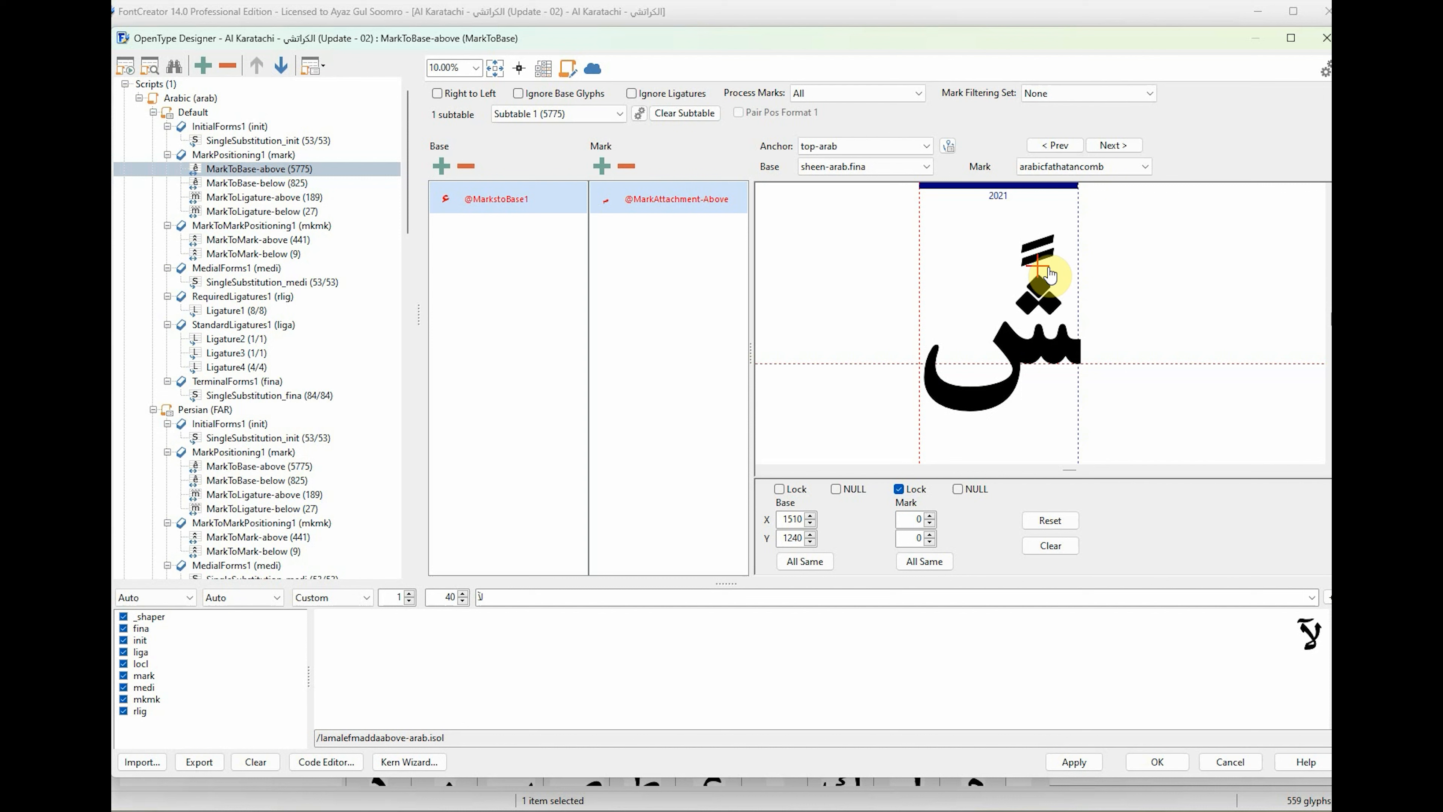
click(820, 170)
click(847, 288)
drag(922, 370, 957, 275)
click(859, 168)
click(849, 287)
click(859, 167)
click(850, 287)
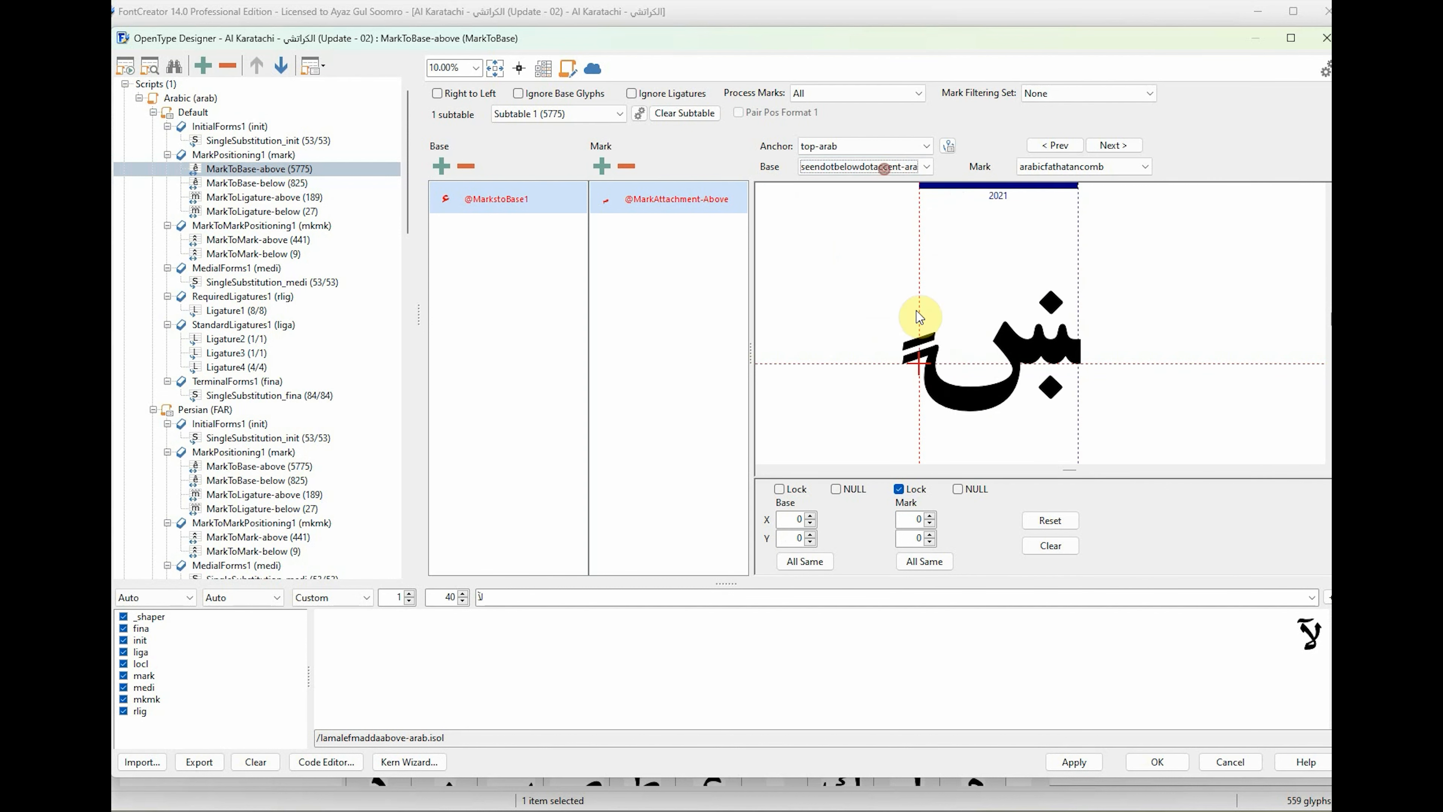
Place the top-arab base anchors of the seendotbelowdotaccent-arab forms above their upper dots.
drag(928, 368, 1053, 288)
scroll(881, 169, down, 1)
drag(922, 366, 970, 281)
scroll(880, 170, down, 1)
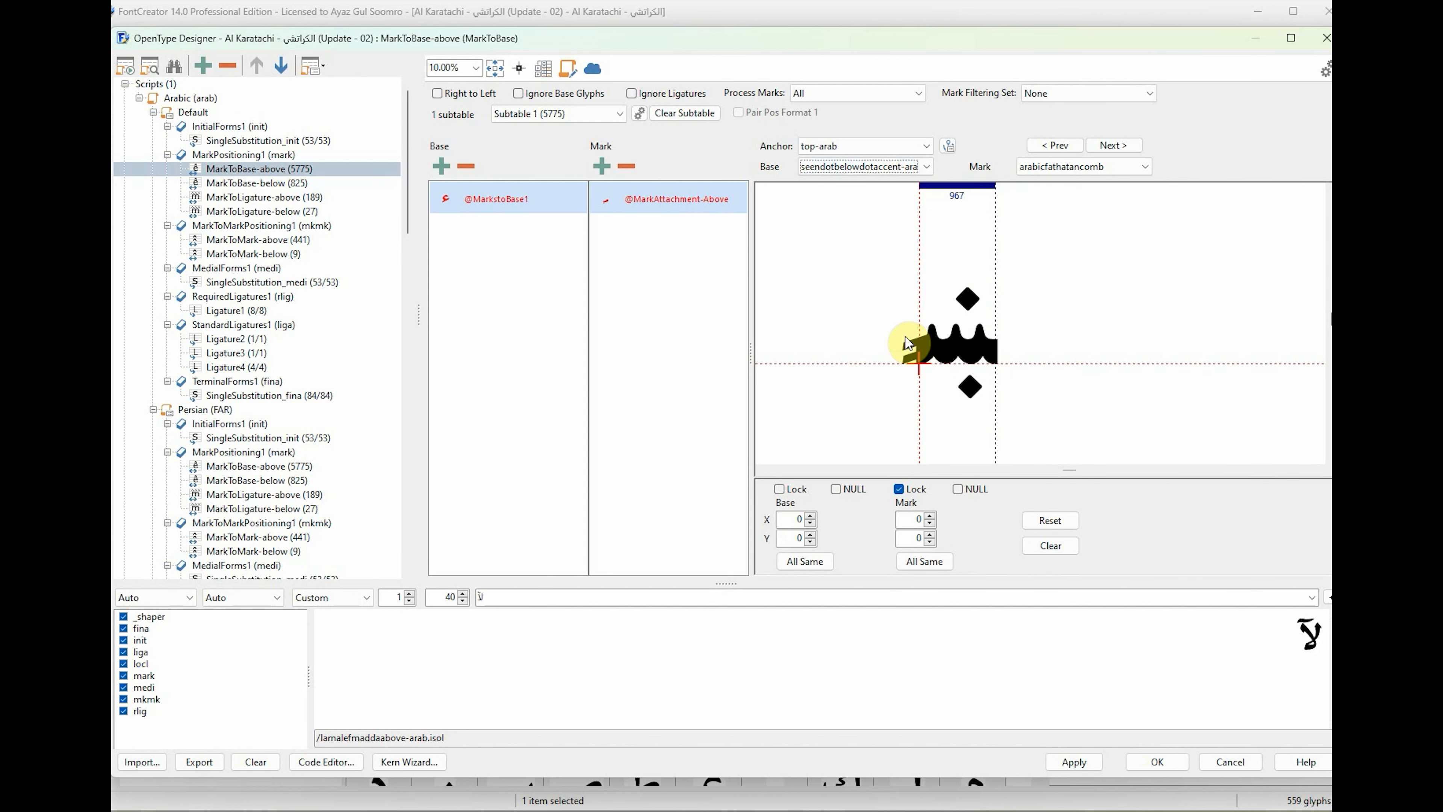
drag(921, 365, 978, 310)
Place the base anchors of the sad-arab forms, with sad-arab.init's at about X 800, Y 980.
scroll(880, 171, down, 1)
scroll(881, 170, down, 1)
drag(921, 364, 986, 293)
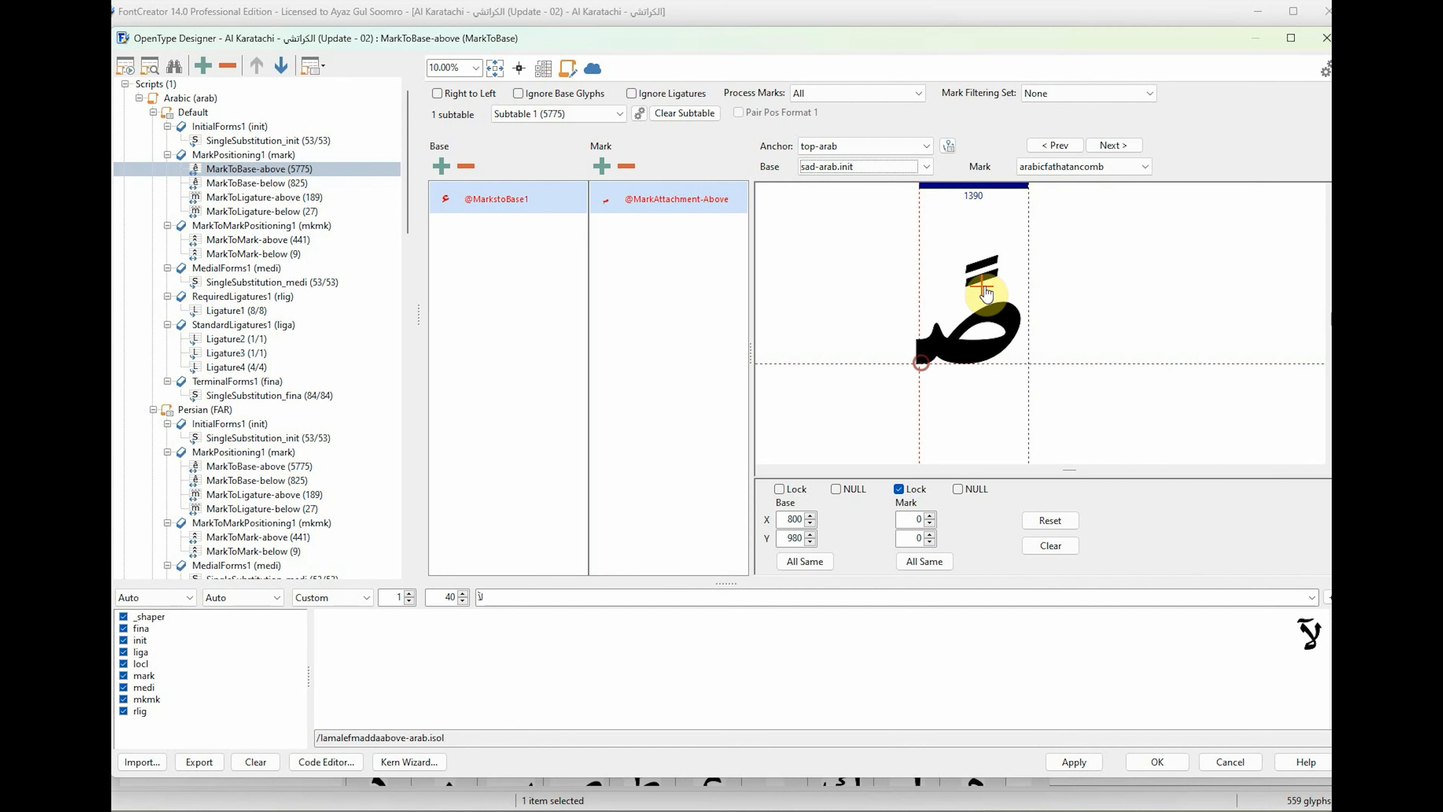
scroll(881, 170, down, 1)
drag(921, 365, 987, 300)
Place the top-arab base anchors of dad-arab.fina and dad-arab.init above their dots and bring up dad-arab.medi.
click(864, 168)
click(867, 196)
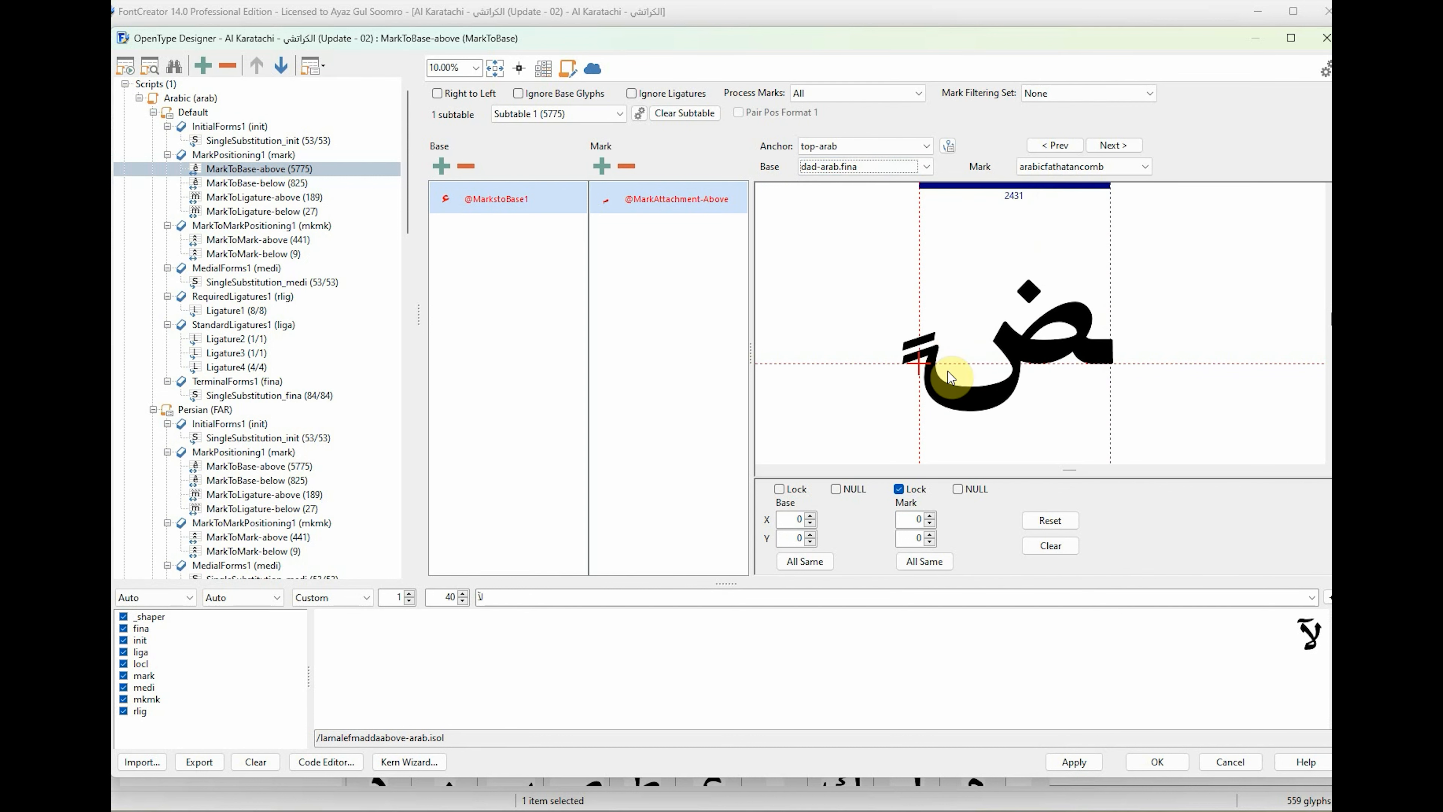
drag(921, 365, 1032, 275)
click(878, 169)
click(878, 197)
drag(921, 365, 955, 275)
scroll(855, 168, down, 1)
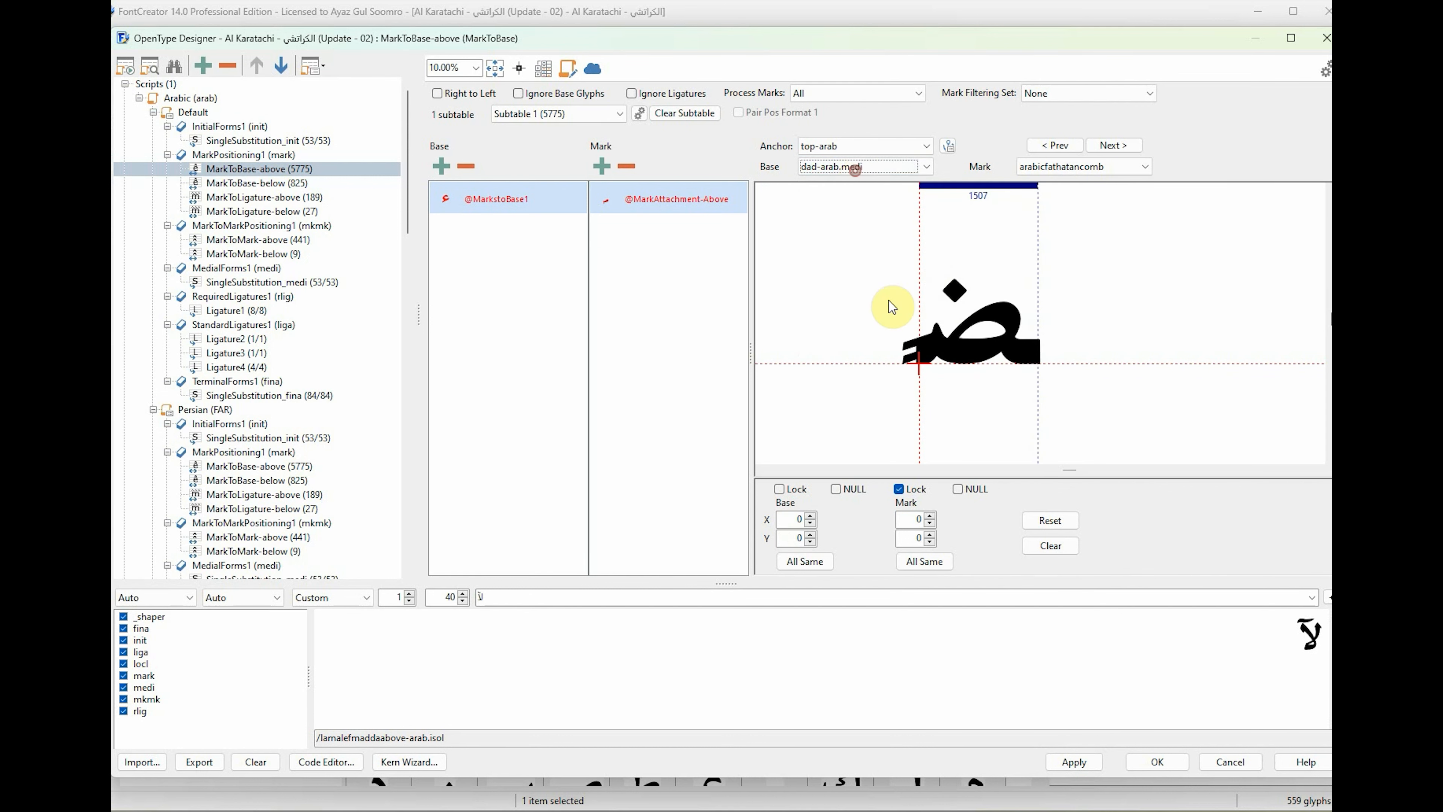
Place the tah-arab forms' base anchors beside the stem above the bowl, with tah-arab.fina's at about X 1090, Y 1070.
scroll(877, 172, down, 1)
drag(924, 367, 1012, 282)
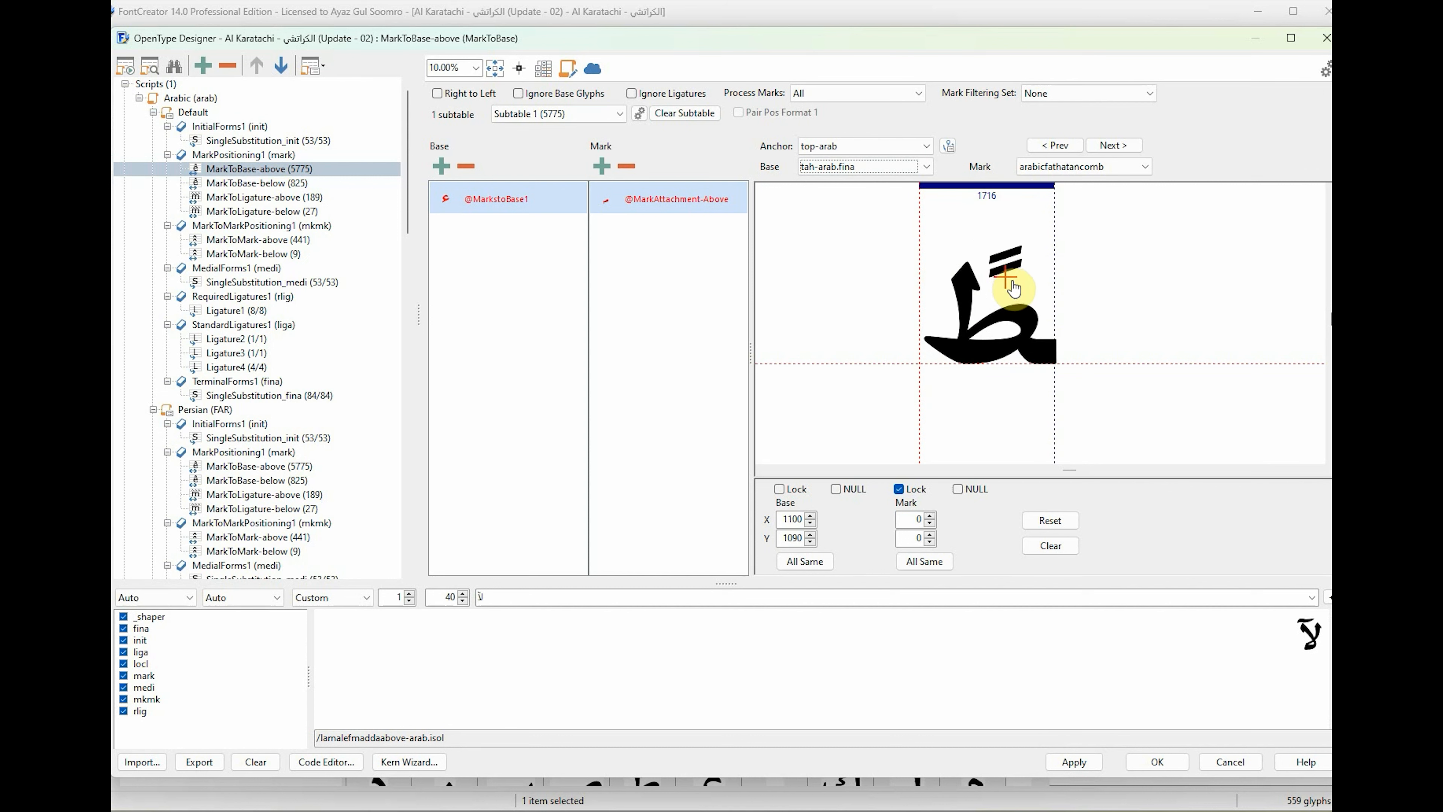
scroll(869, 173, up, 1)
scroll(869, 174, down, 2)
drag(922, 366, 976, 280)
click(877, 169)
click(878, 197)
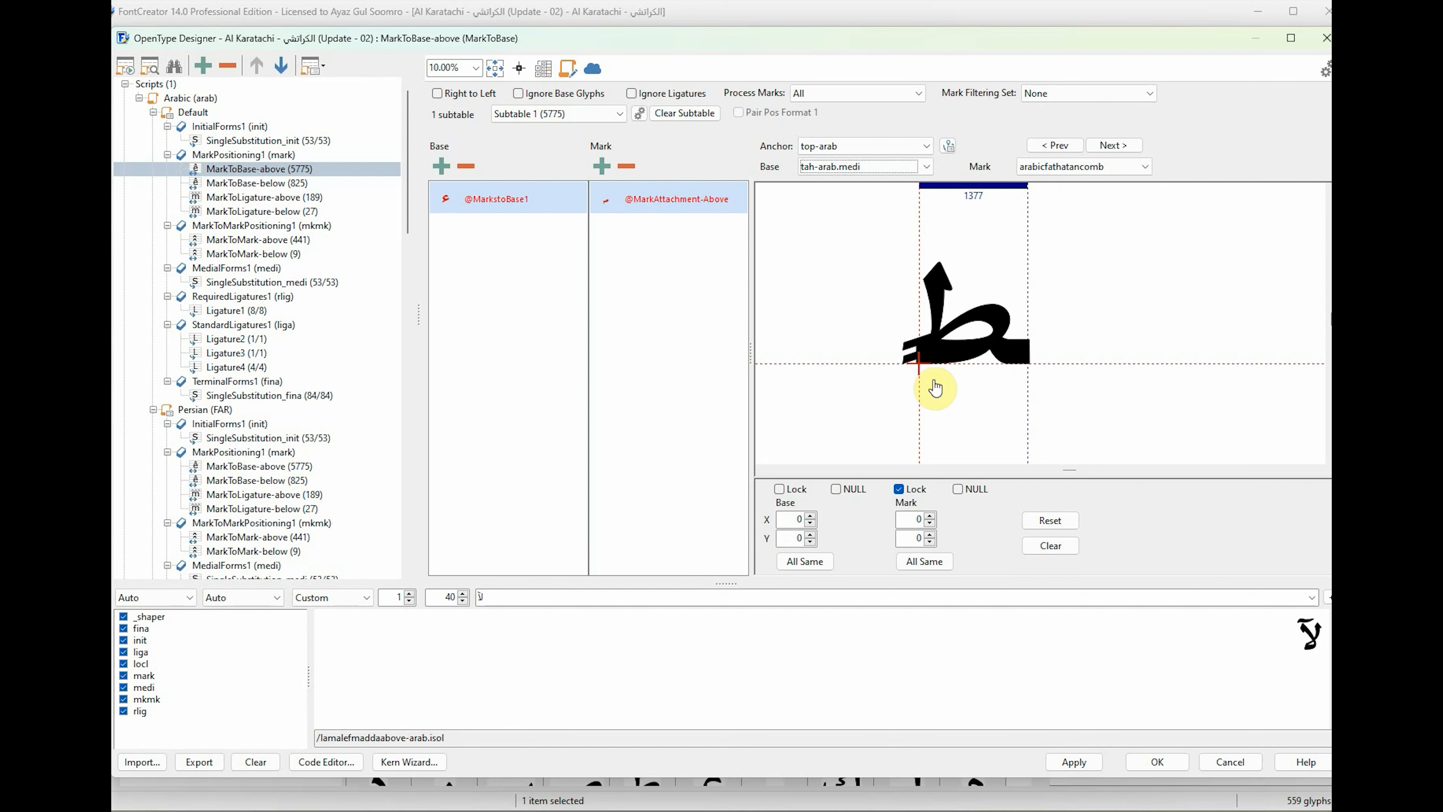
drag(922, 365, 982, 274)
Place the top-arab base anchors of the final, initial and medial zah-arab forms above their dots.
click(878, 169)
click(880, 197)
drag(921, 365, 1012, 262)
scroll(873, 170, down, 1)
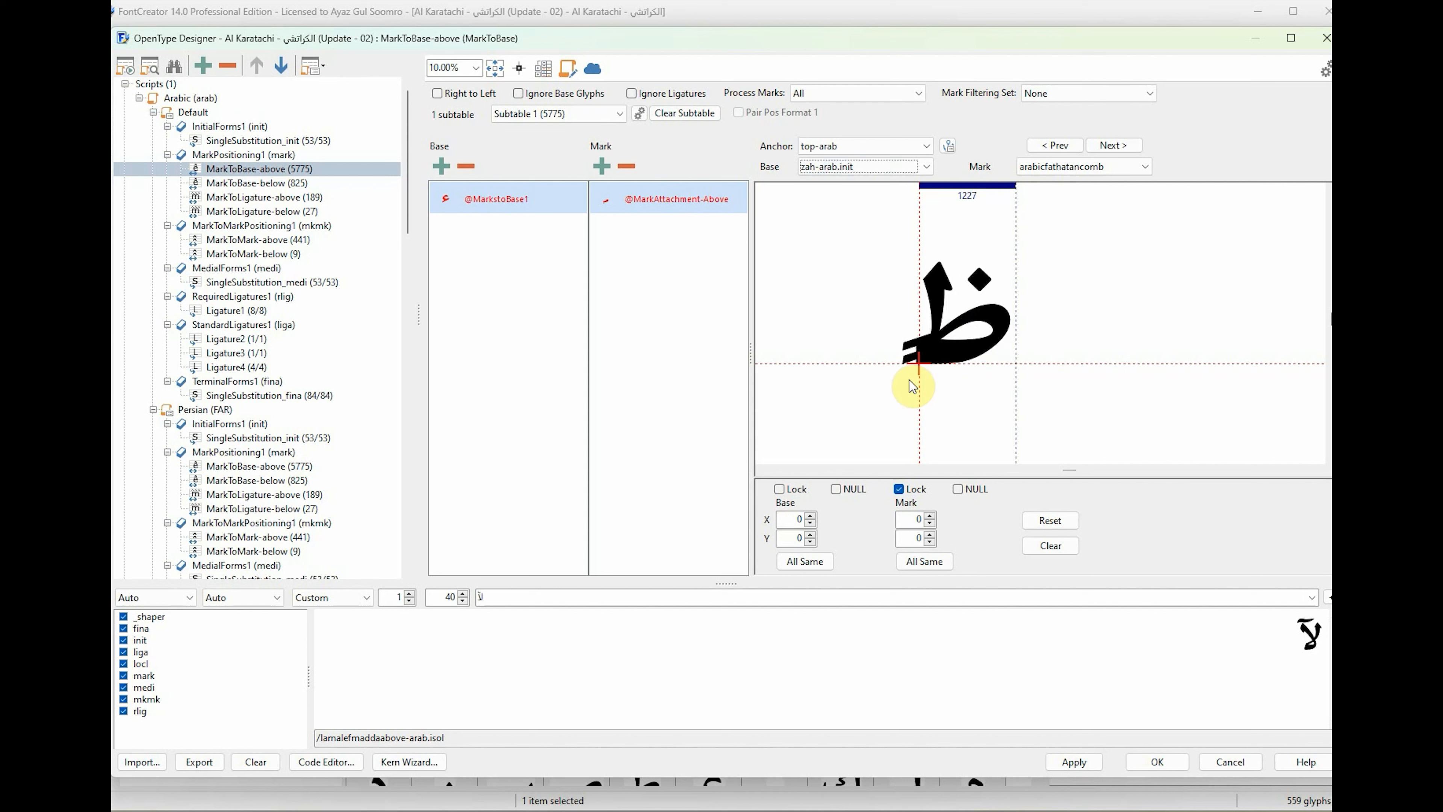
drag(921, 365, 983, 270)
scroll(885, 168, down, 1)
drag(921, 364, 986, 271)
Place the base anchors of the ain-arab forms above their heads, with ain-arab.medi's at about X 370, Y 900.
scroll(887, 171, down, 1)
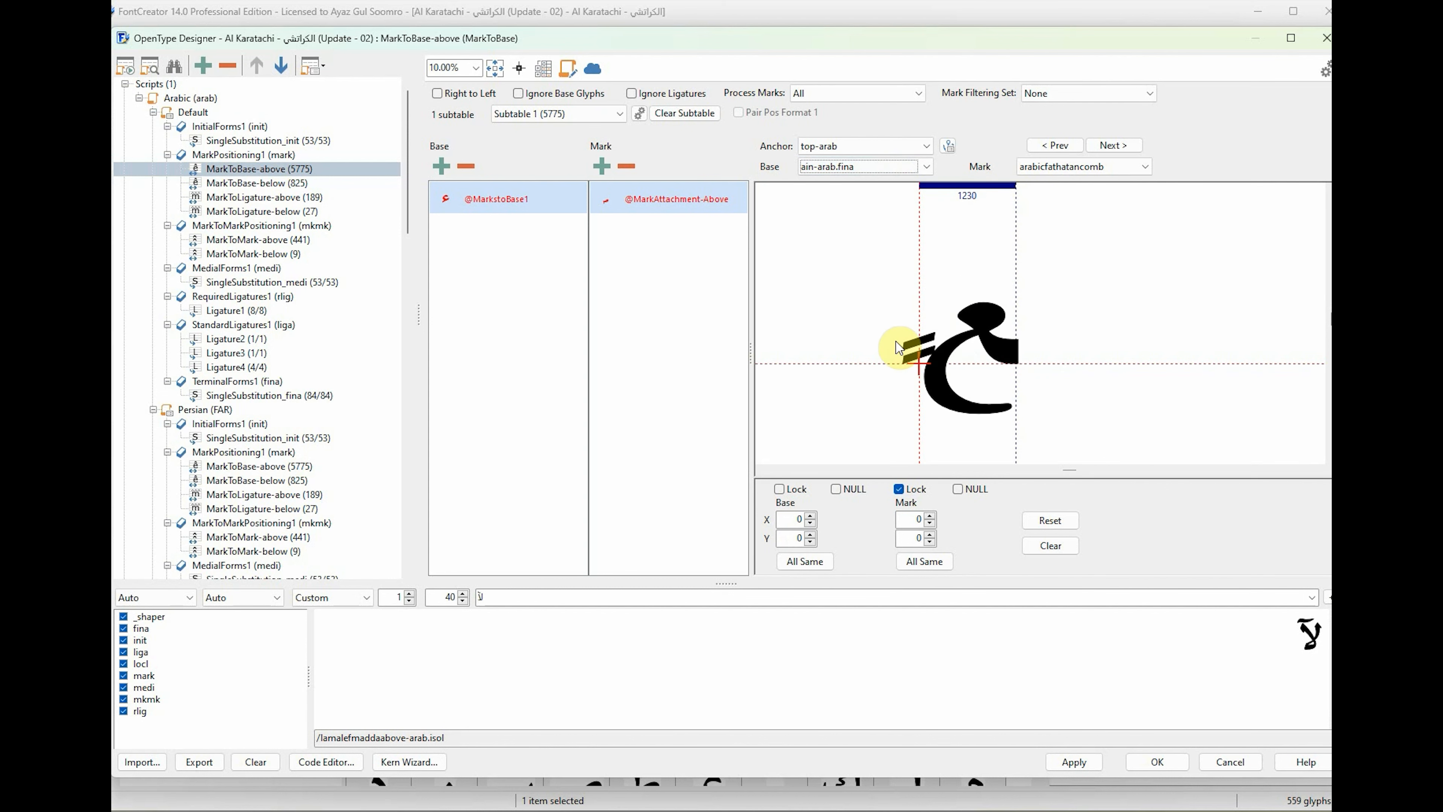
drag(922, 365, 950, 289)
scroll(896, 171, down, 1)
scroll(883, 170, down, 1)
drag(922, 366, 953, 293)
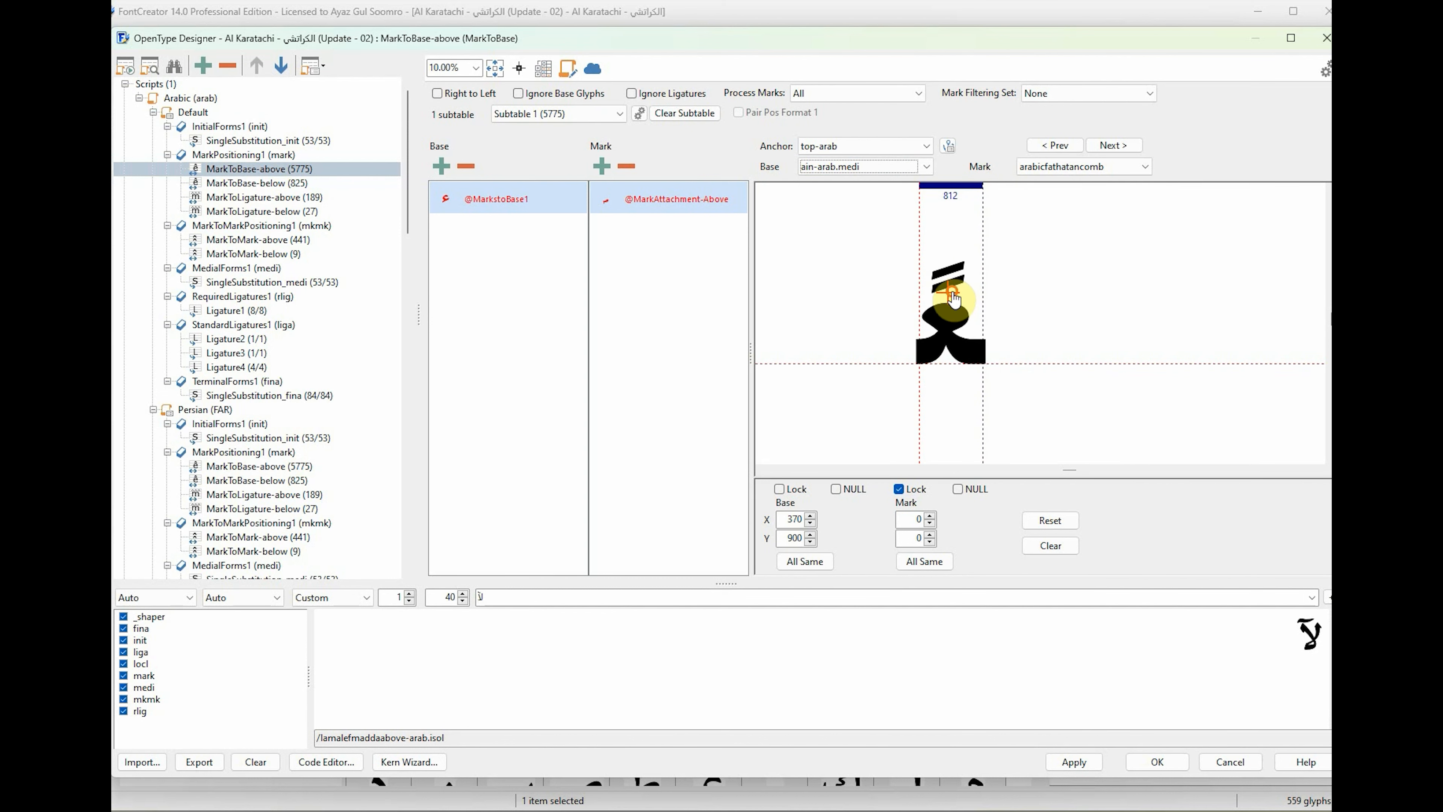
Place the top-arab base anchors of the dotted glyphs between ain-arab.medi and feh-arab.fina.
scroll(878, 170, down, 1)
drag(921, 366, 981, 262)
scroll(870, 171, down, 1)
drag(921, 366, 950, 262)
click(870, 170)
click(870, 183)
Place the base anchors of the feh-arab forms, with feh-arab.fina's at about X 930, Y 1040.
scroll(903, 171, down, 1)
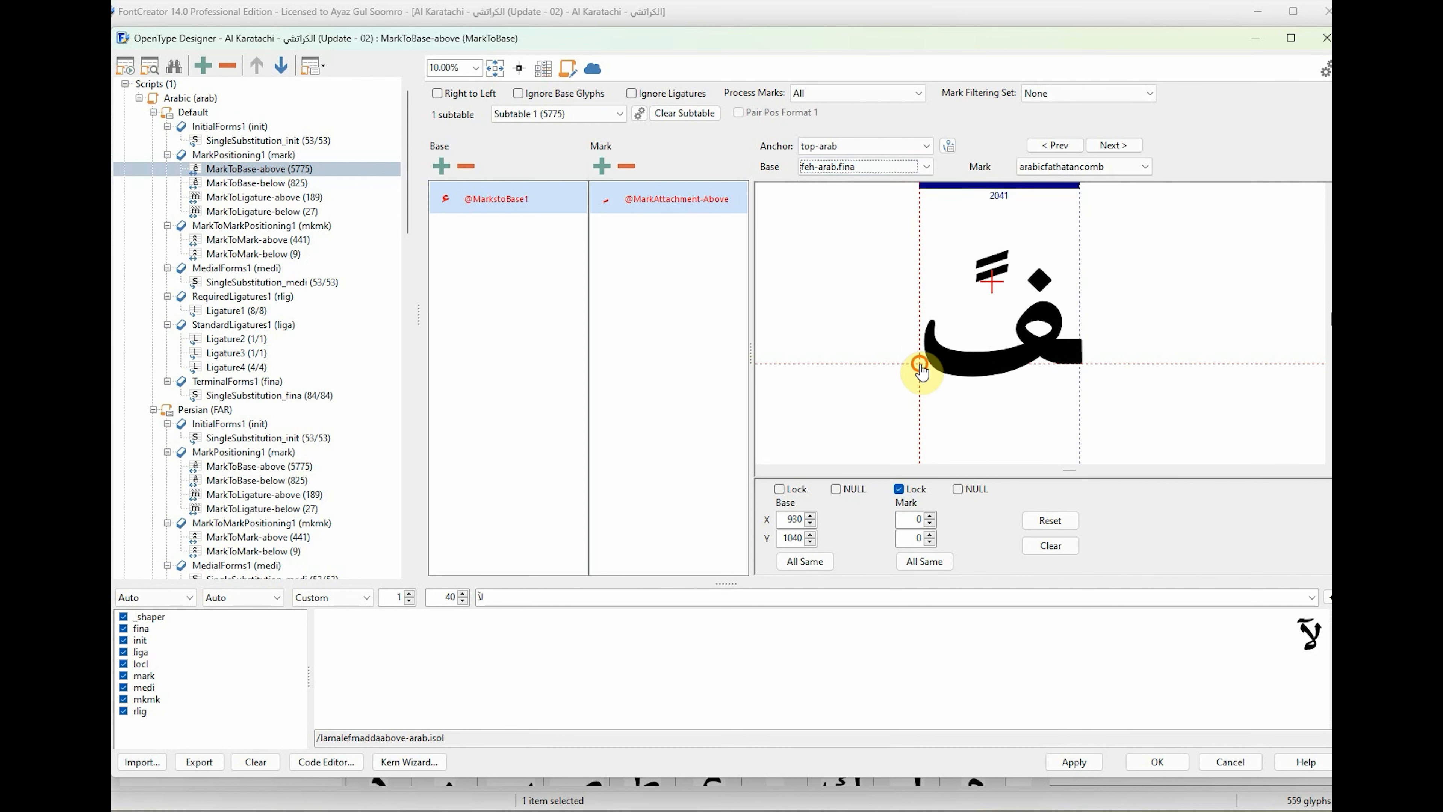
click(905, 170)
drag(922, 366, 947, 248)
click(905, 170)
scroll(905, 170, down, 1)
Place the top-arab base anchors of the qaf-arab forms above their two dots, ending with qaf-arab.medi.
double_click(886, 168)
scroll(886, 169, down, 1)
drag(921, 365, 952, 250)
scroll(897, 171, down, 1)
scroll(899, 169, down, 1)
scroll(866, 168, down, 1)
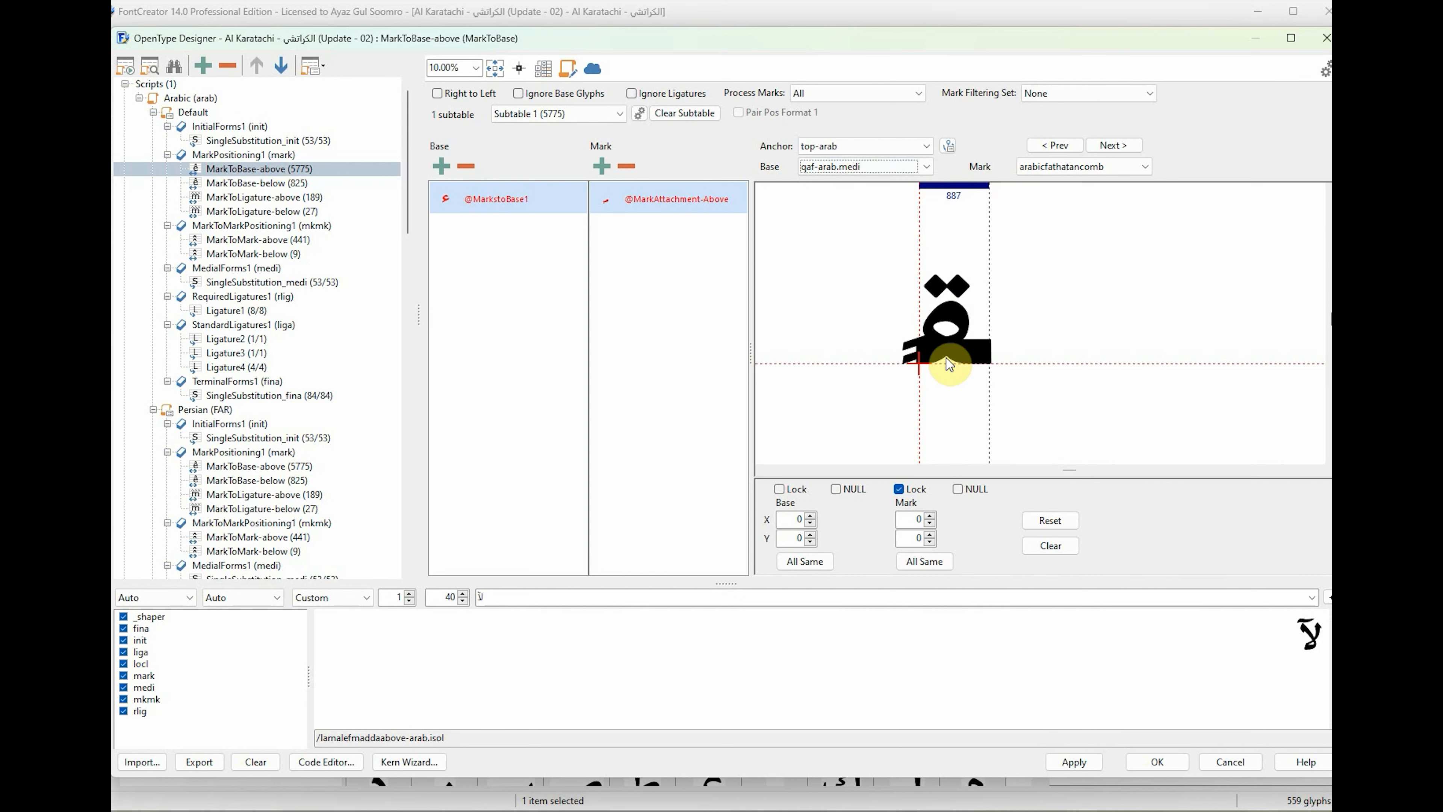
drag(923, 366, 951, 275)
Place the top-arab base anchors of kaf-arab.fina and kaf-arab.init above their upper strokes.
double_click(869, 168)
scroll(870, 168, down, 1)
drag(924, 365, 984, 266)
click(868, 165)
click(870, 197)
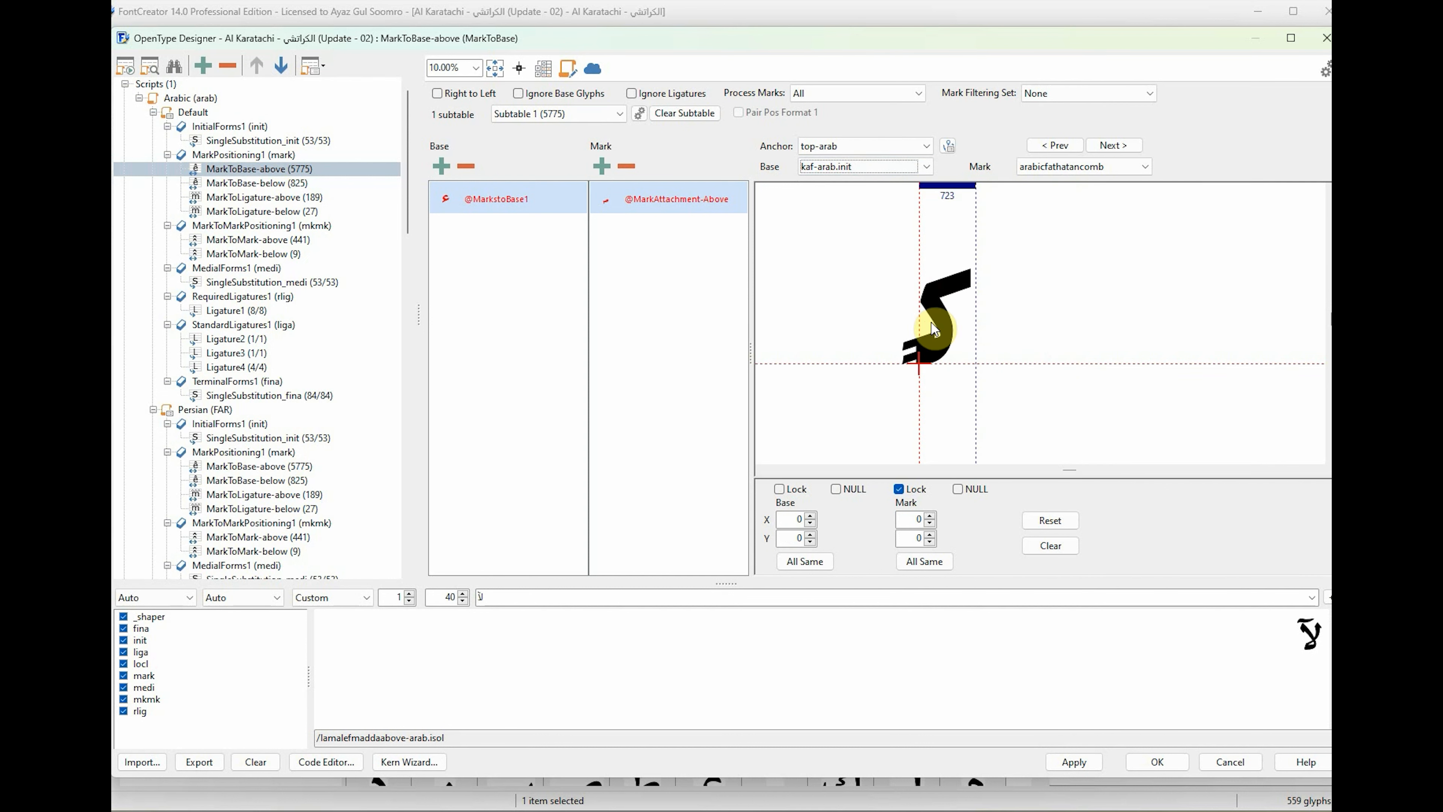
drag(921, 366, 948, 266)
Place the top-arab base anchors of the glyphs between kaf-arab.init and meem-arab.fina.
click(869, 167)
click(871, 197)
drag(922, 366, 1004, 252)
click(863, 166)
click(863, 197)
click(869, 167)
click(869, 198)
drag(921, 363, 941, 253)
click(868, 167)
click(869, 196)
Position the top-arab base anchors of the meem-arab forms, with meem-arab.fina's at about X 440, Y 700.
click(874, 166)
click(873, 197)
drag(924, 362, 954, 298)
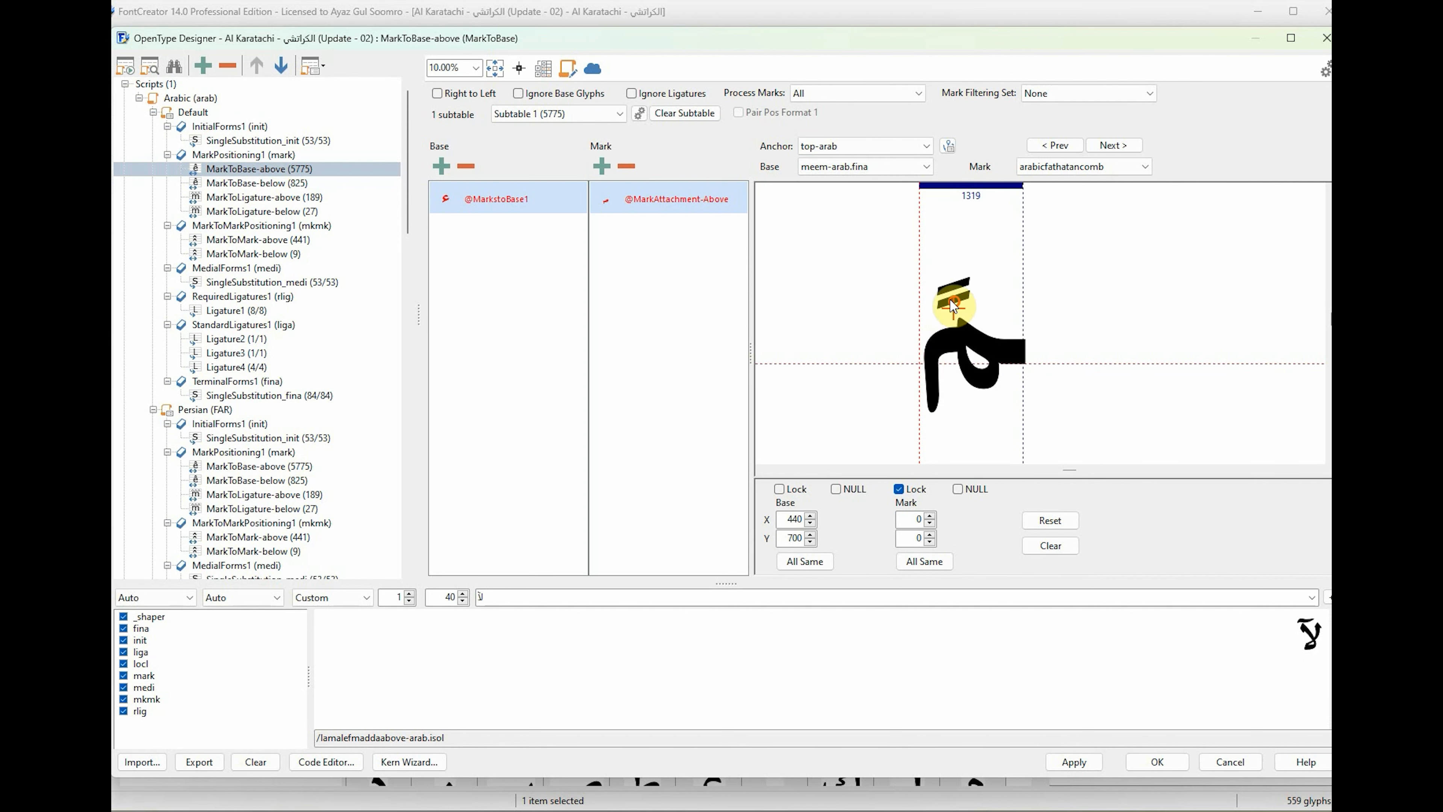
click(870, 166)
click(869, 197)
click(870, 166)
drag(923, 364, 974, 301)
Place the top-arab base anchors of the noon-arab forms above their dots, ending with noon-arab.medi.
click(869, 197)
click(875, 167)
click(873, 196)
click(872, 168)
click(870, 196)
drag(922, 363, 925, 273)
click(872, 167)
click(871, 197)
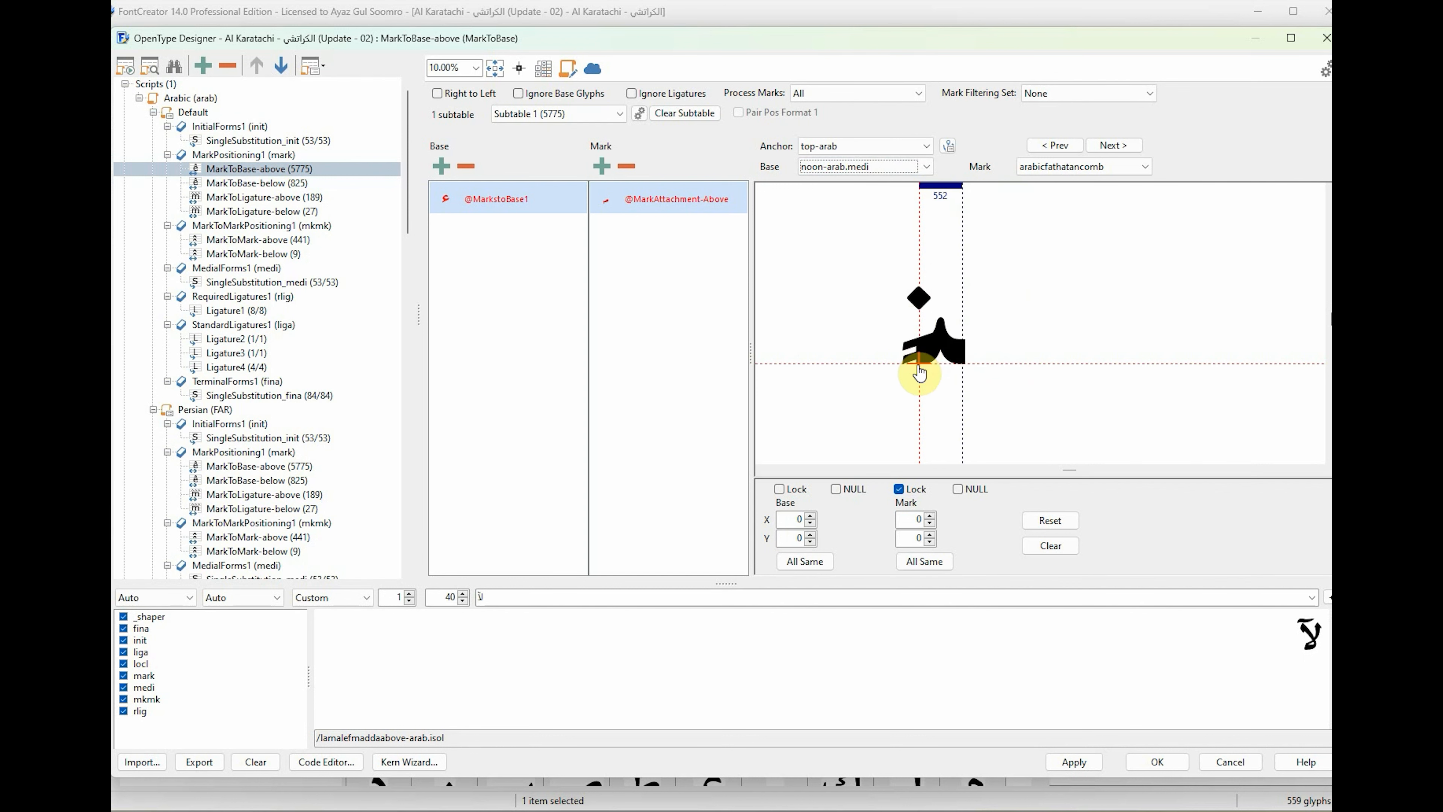
drag(921, 364, 927, 278)
Place the base anchors of the heh-arab forms, with heh-arab.init's at about X 330, Y 960.
click(873, 167)
click(871, 197)
drag(922, 364, 946, 276)
click(875, 166)
click(878, 208)
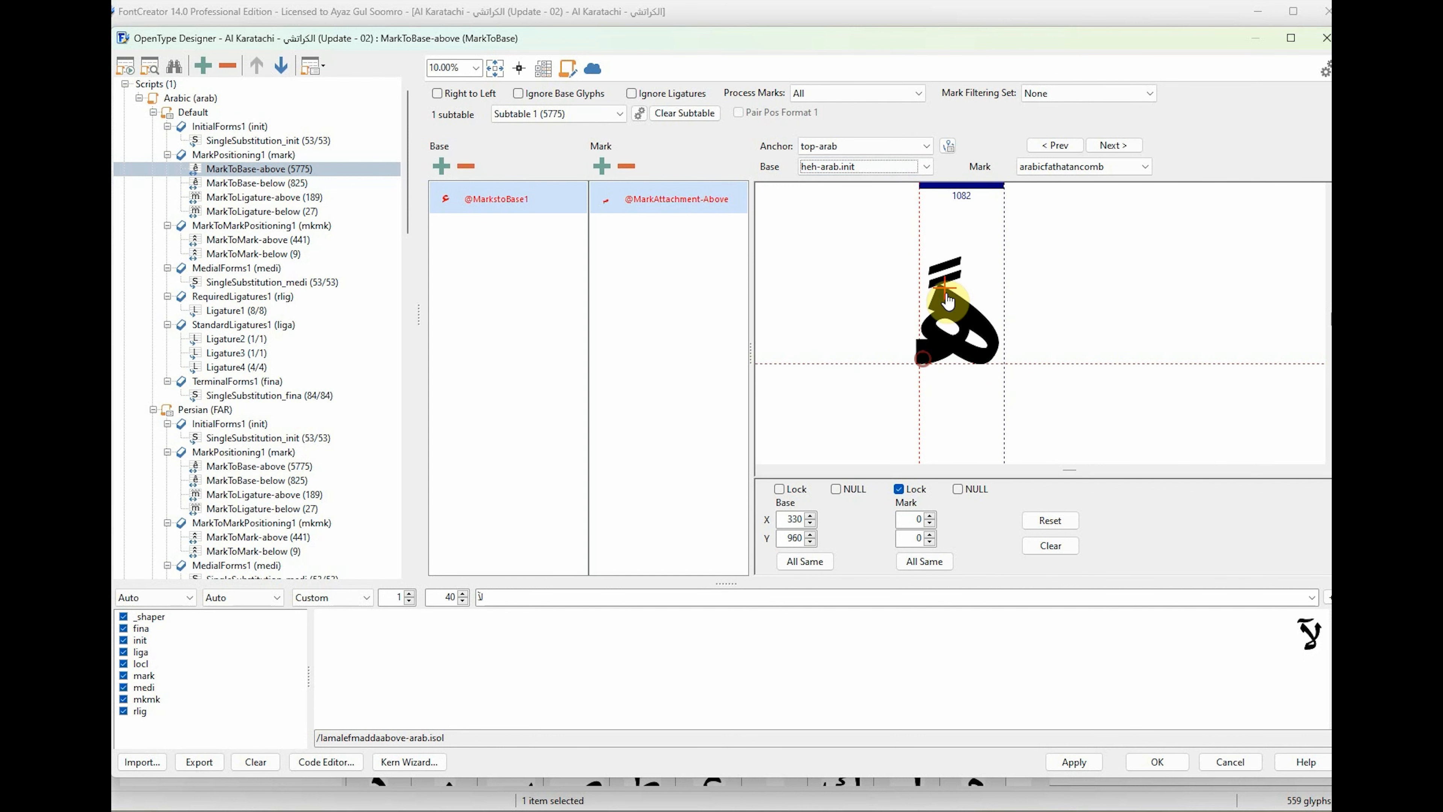
click(867, 169)
click(874, 223)
drag(921, 364, 954, 295)
Place waw-arab.fina's top-arab base anchor at about X 500, Y 860 and raise the anchor of the glyph after it.
click(876, 165)
click(878, 238)
drag(922, 364, 960, 267)
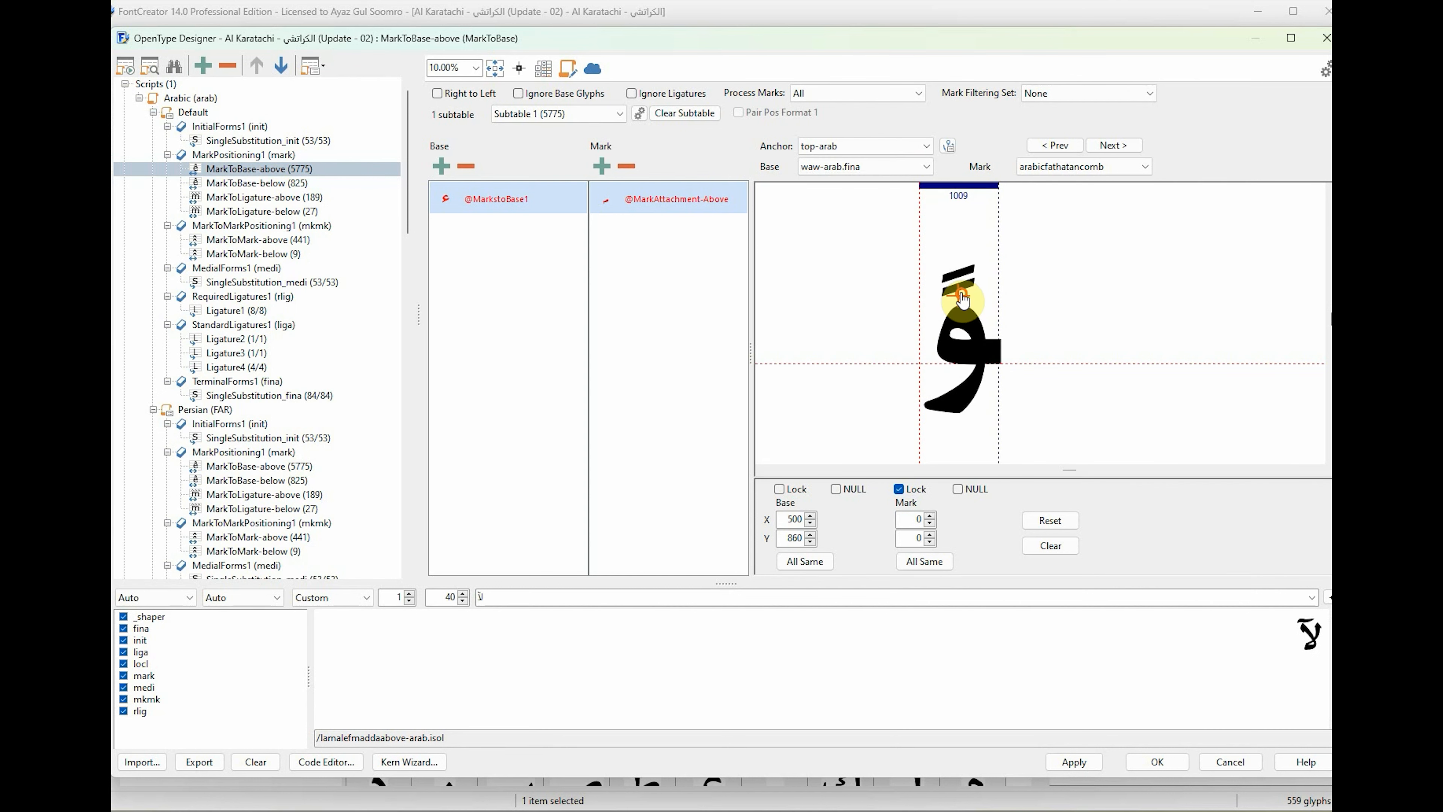
click(873, 167)
click(872, 196)
drag(921, 364, 935, 290)
Place the base anchors of yeh-arab.init at about X 30, Y 860 and yeh-arab.medi at about X 100, Y 730.
click(869, 168)
click(887, 253)
click(870, 168)
click(878, 266)
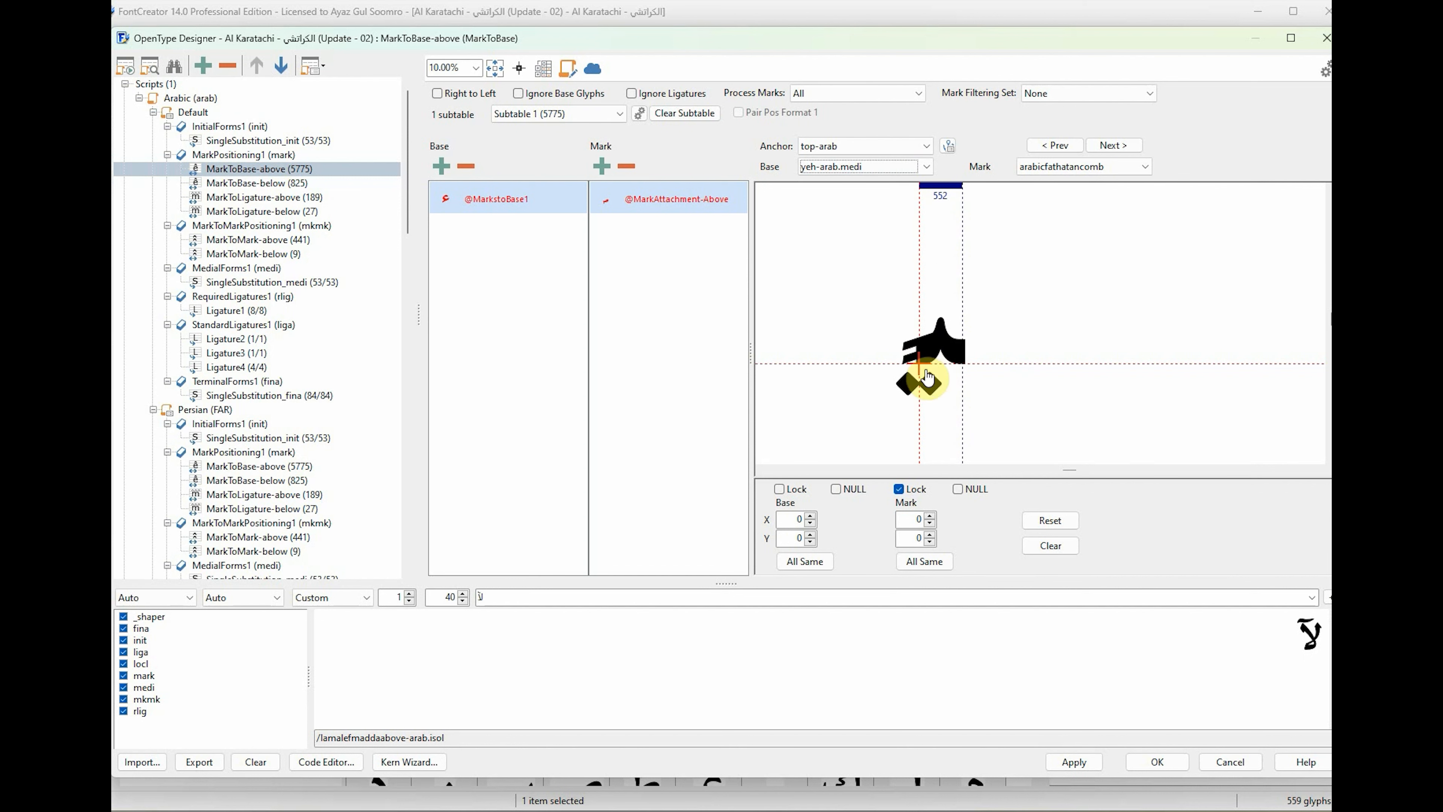
drag(921, 363, 927, 306)
Recheck the yeh-arab.init and yeh-arab.medi anchors and apply the MarkToBase-above changes.
click(864, 171)
click(887, 253)
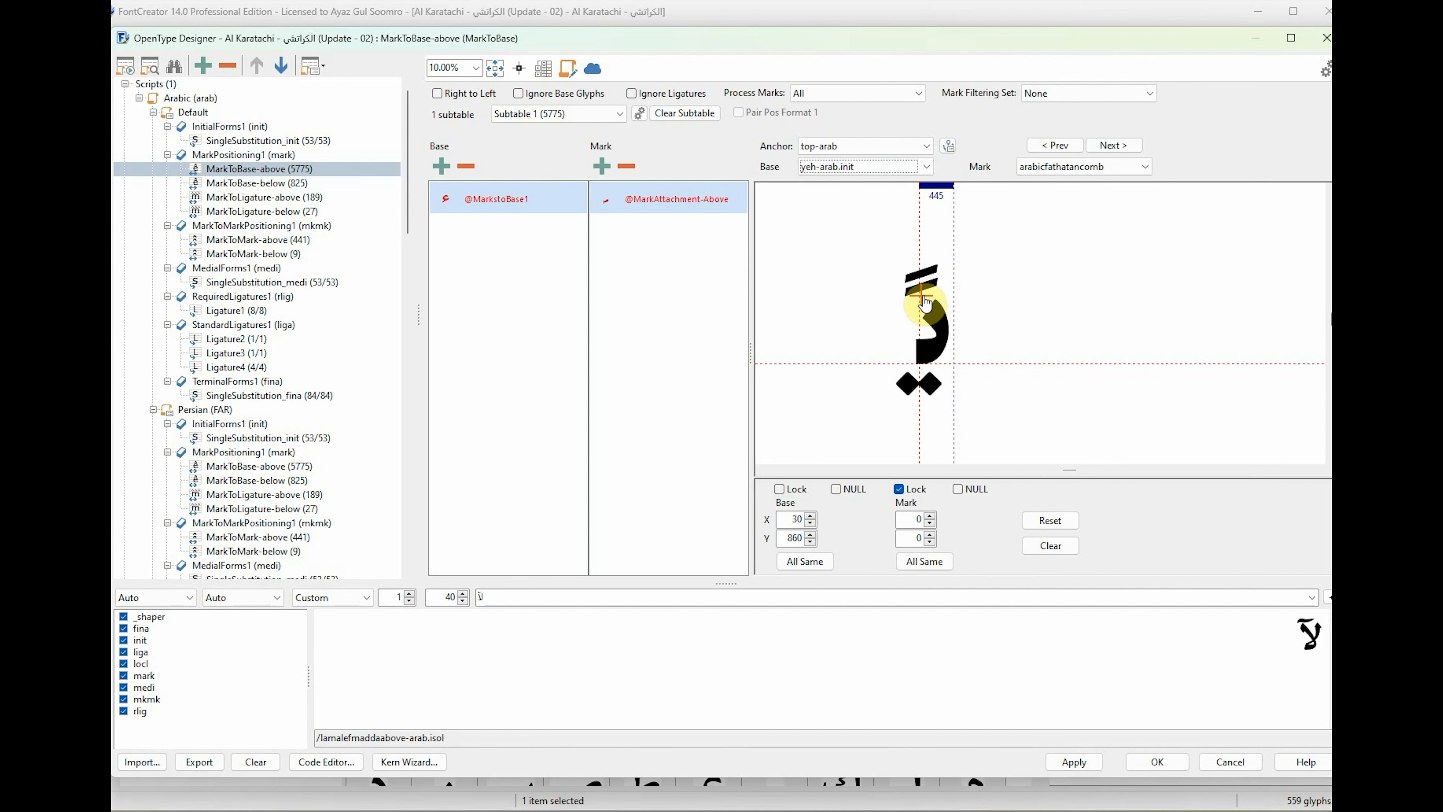
scroll(864, 168, down, 1)
click(880, 169)
click(895, 267)
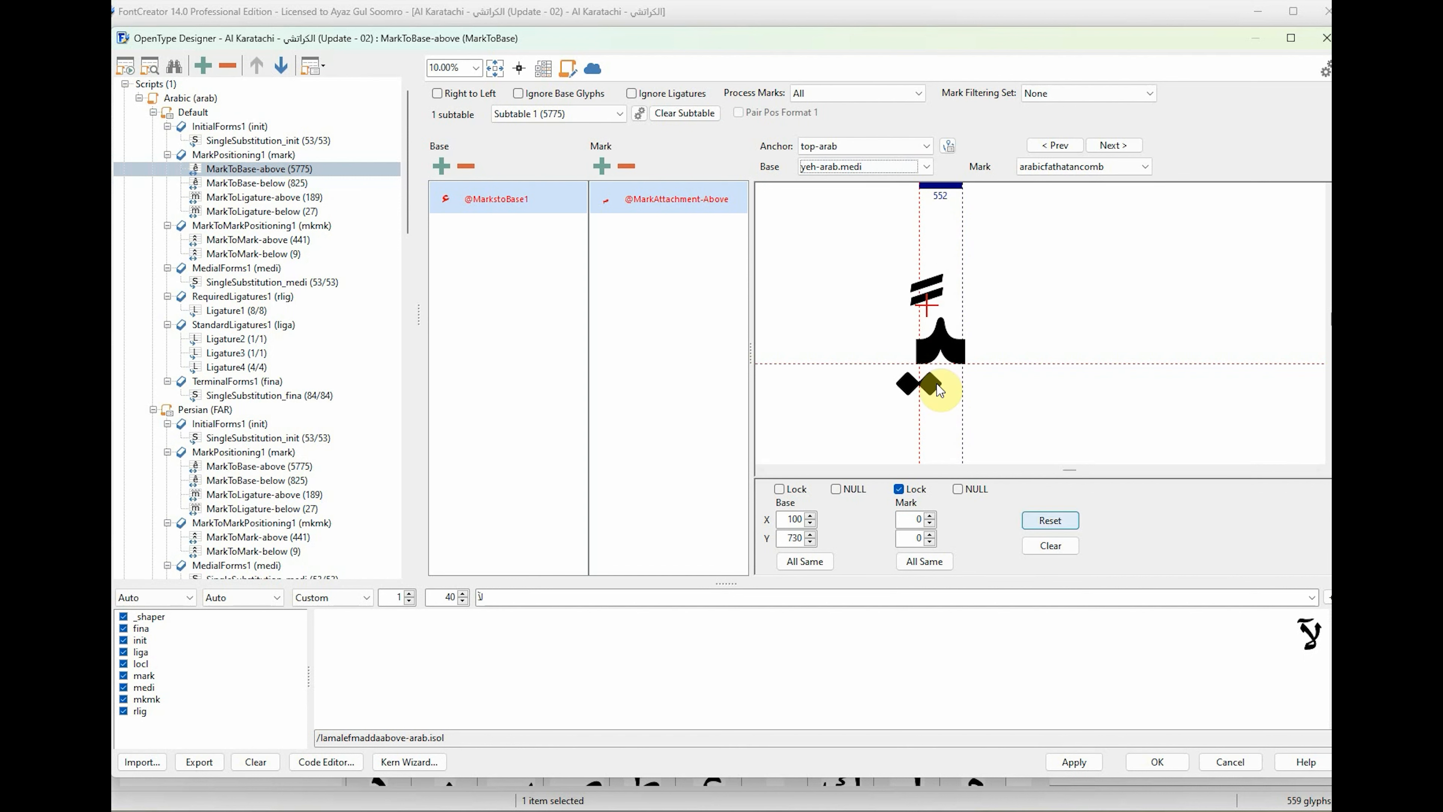
click(1074, 762)
click(696, 431)
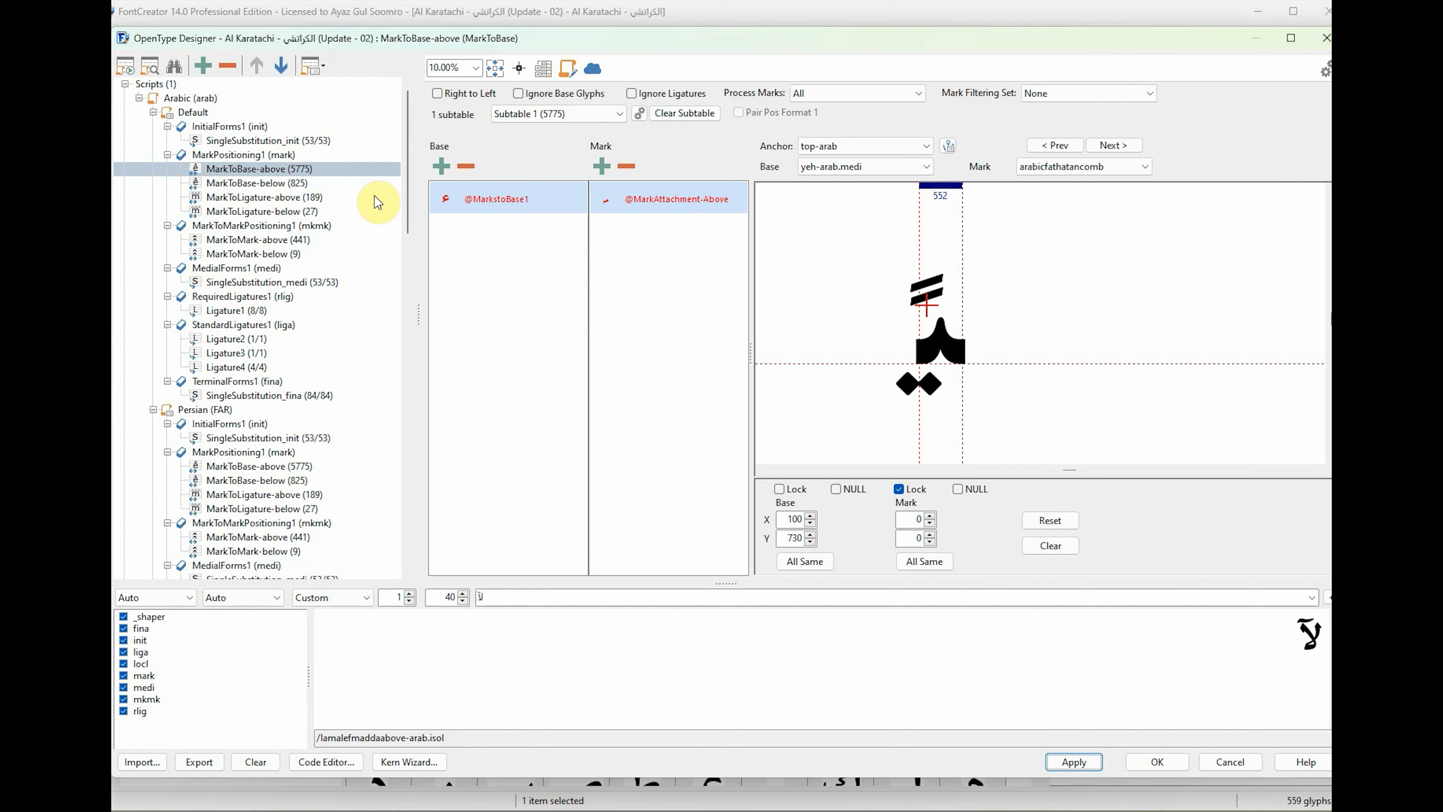
Open the MarkToBase-below lookup and place hamza-arab's bottom-arab base anchor at about X 430, Y 40.
click(284, 188)
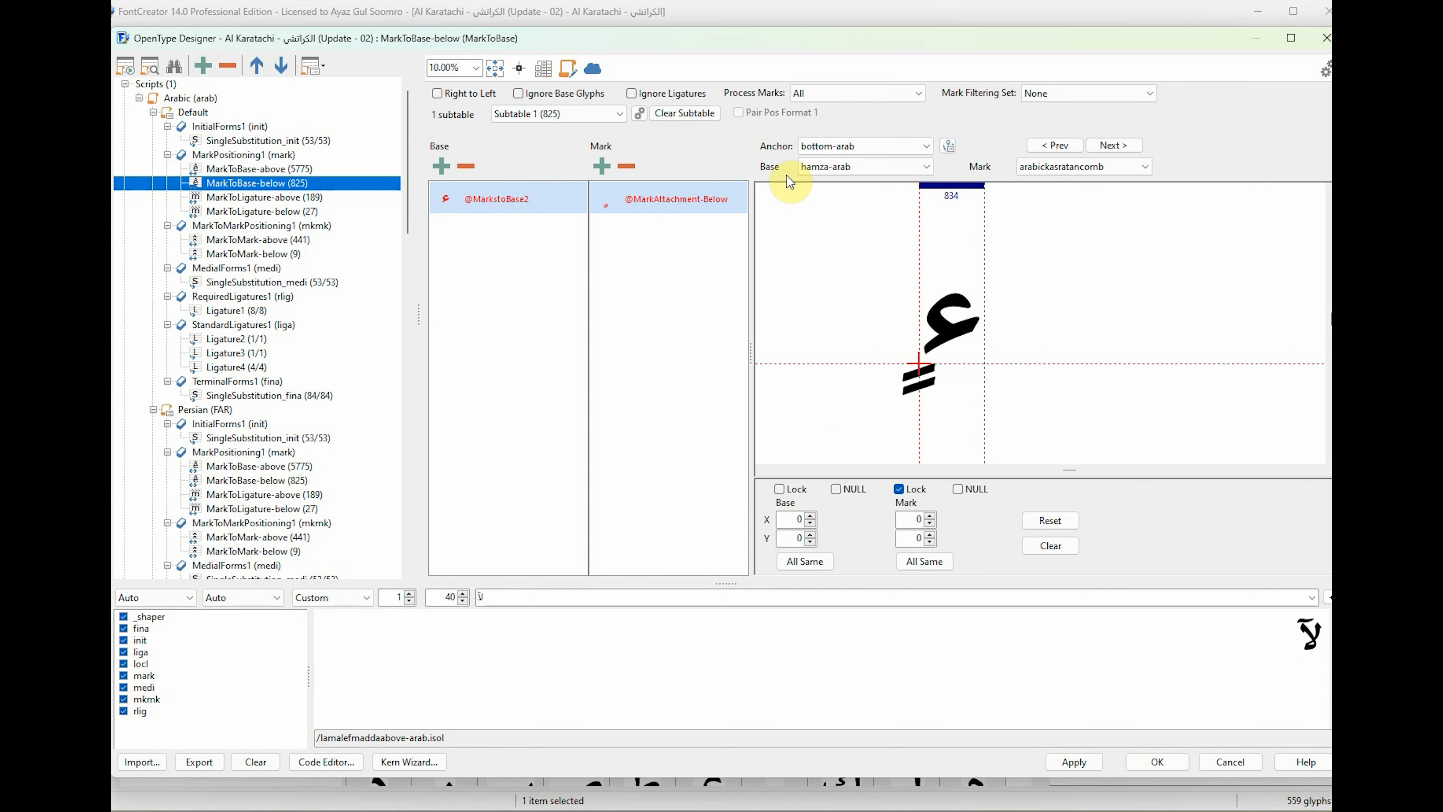
click(897, 166)
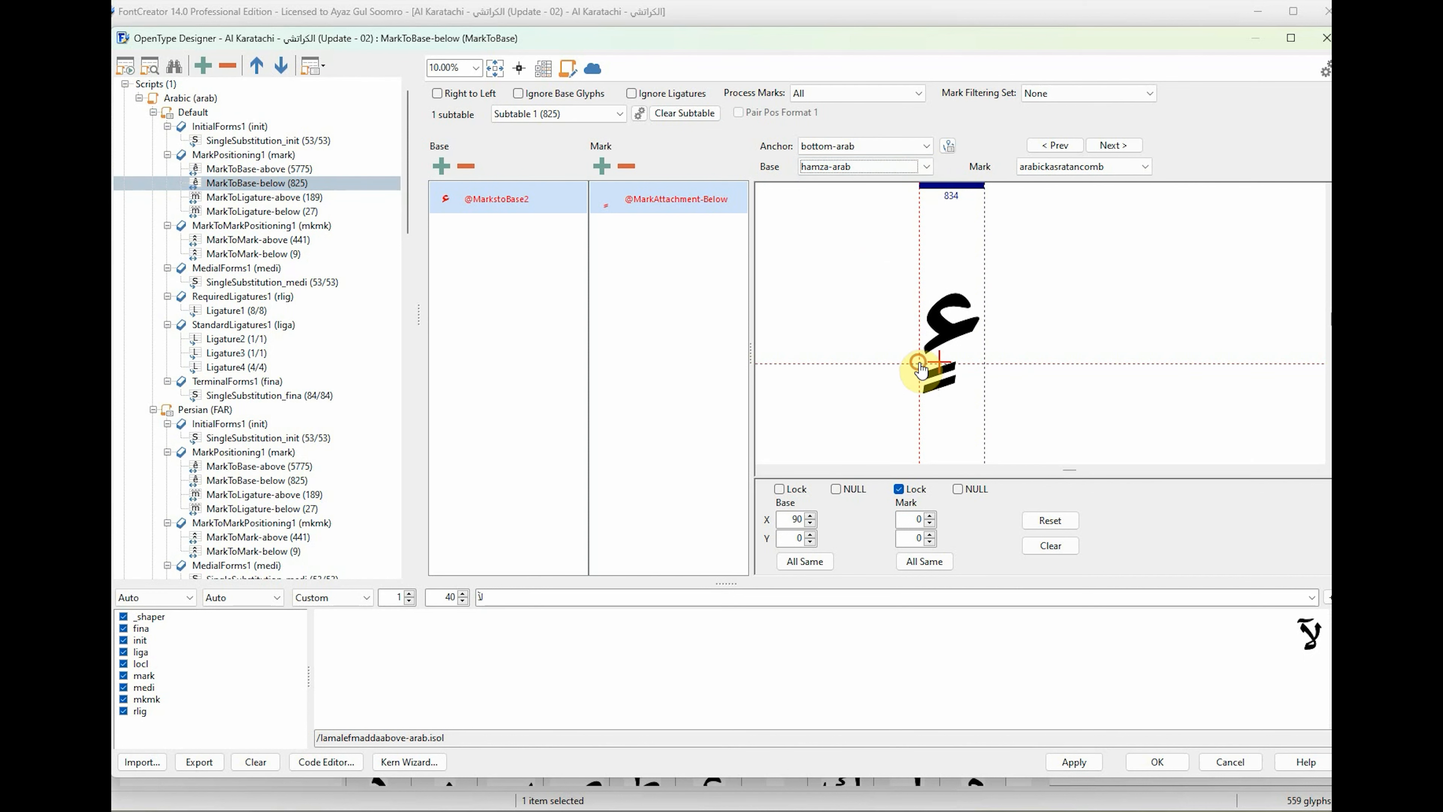
drag(921, 371, 960, 372)
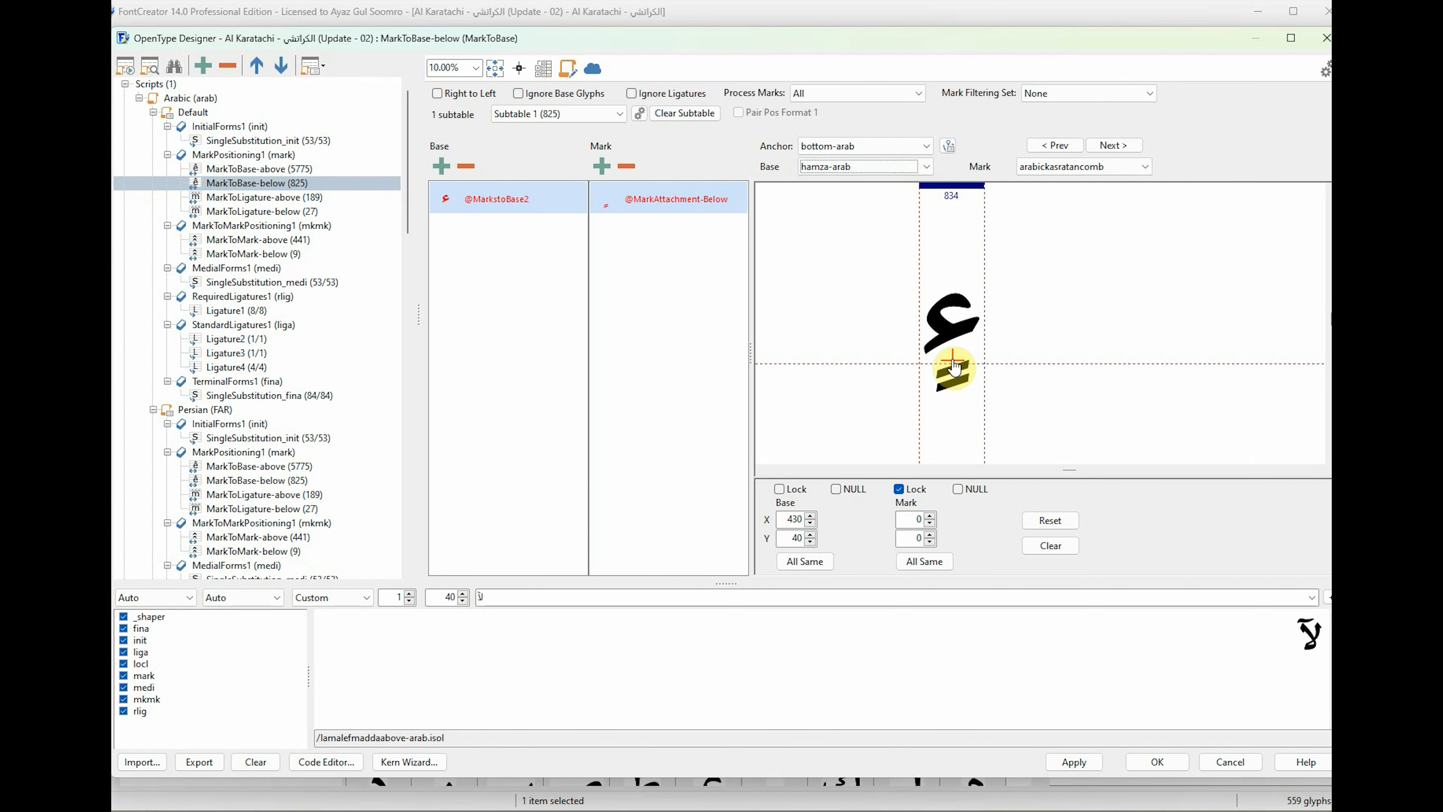
scroll(863, 162, down, 1)
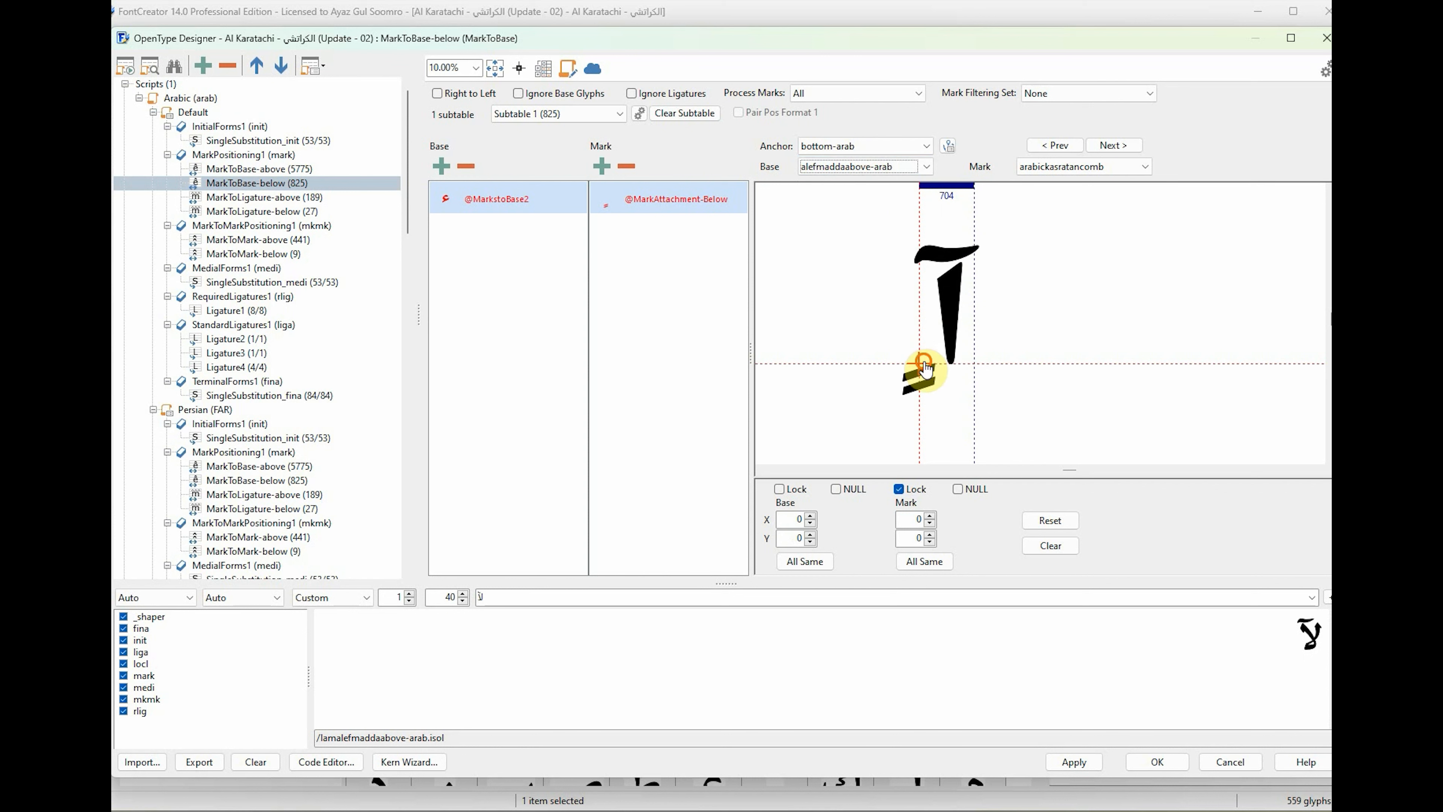
Place the bottom-arab base anchors of alefmaddaabove-arab at about X 370, Y -90 and alefhamzaabove-arab at about X 290, Y -120.
drag(957, 376, 955, 376)
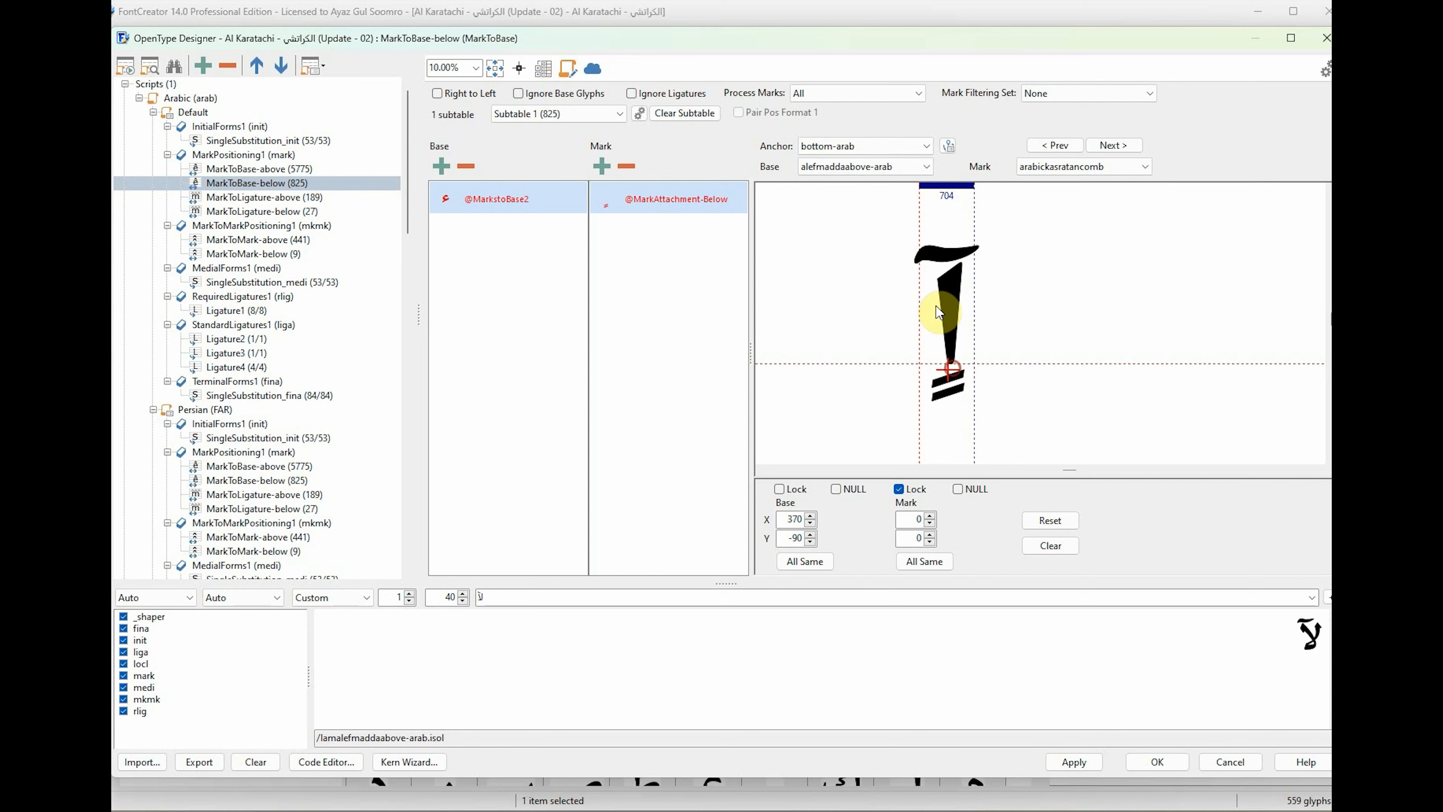
scroll(866, 169, down, 1)
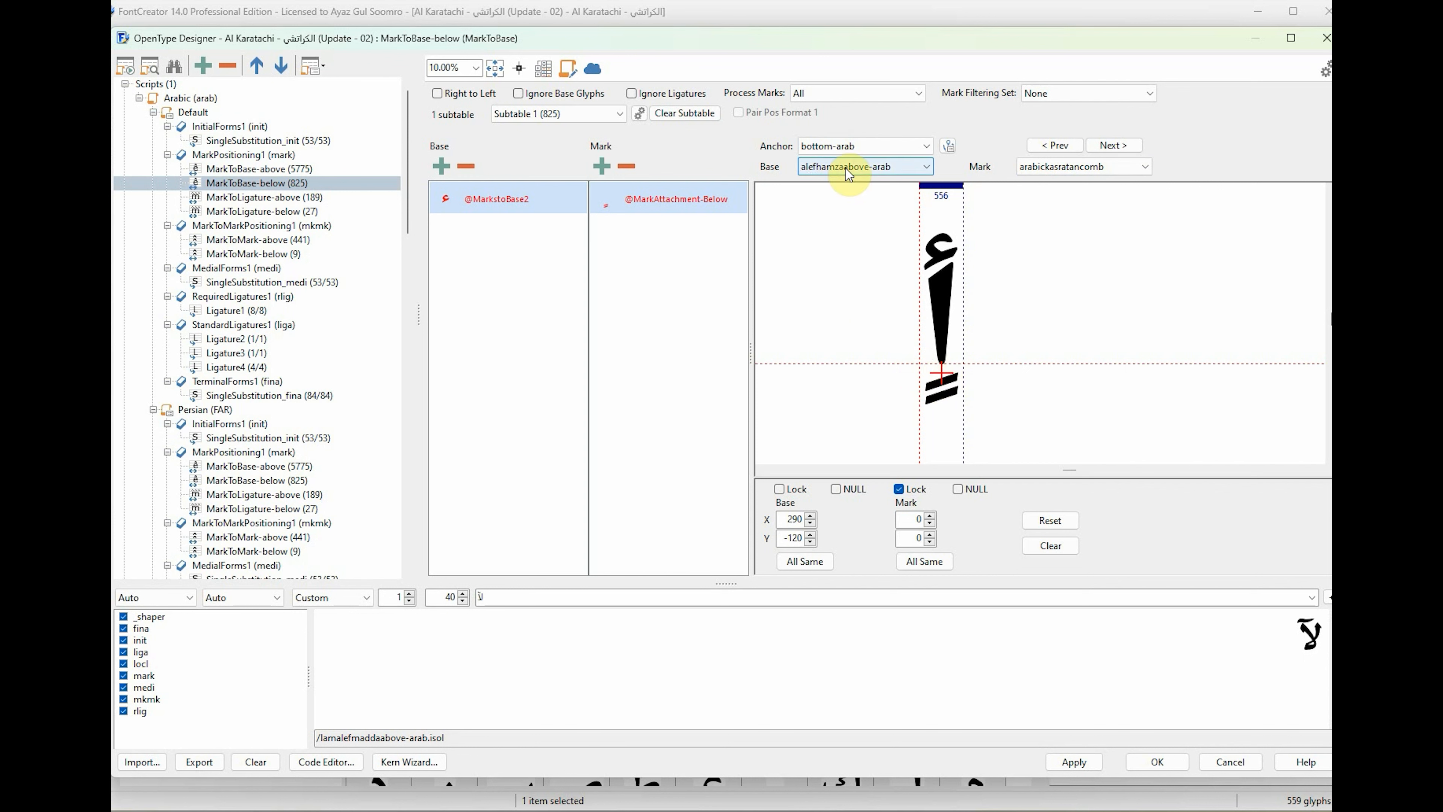
Place wawhamzaabove-arab's bottom-arab base anchor at about X 520, Y -560.
scroll(849, 167, down, 1)
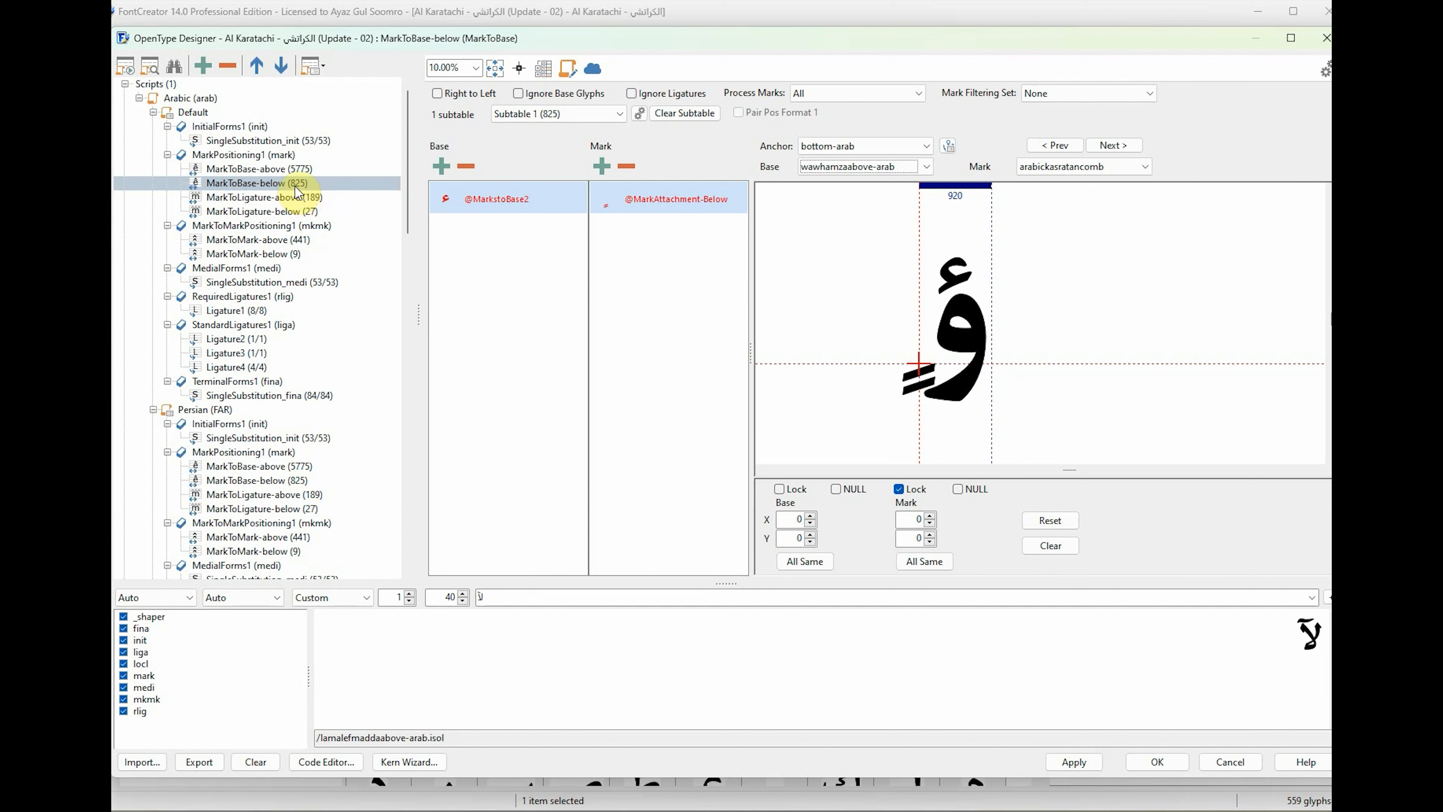
drag(915, 374, 946, 409)
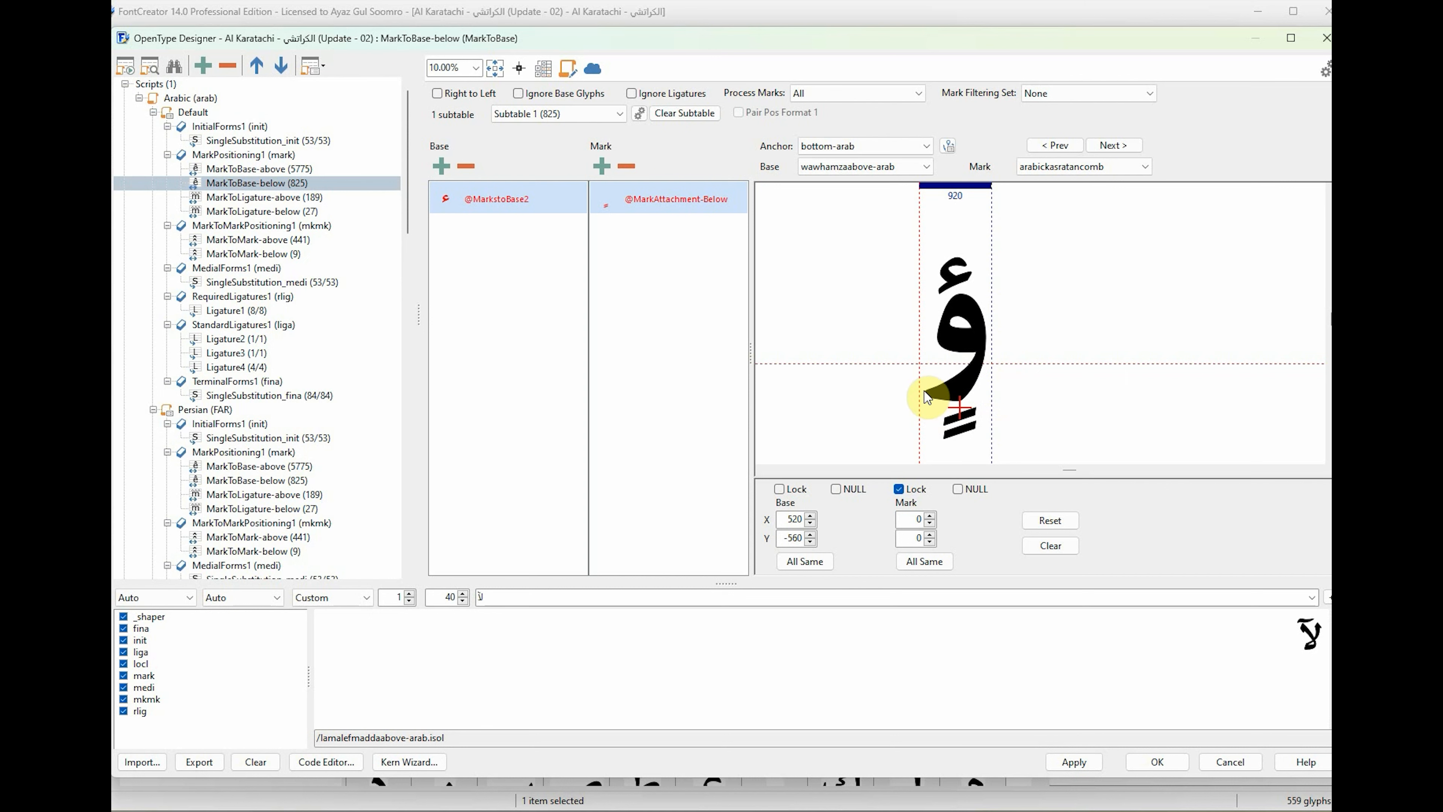
scroll(875, 169, down, 1)
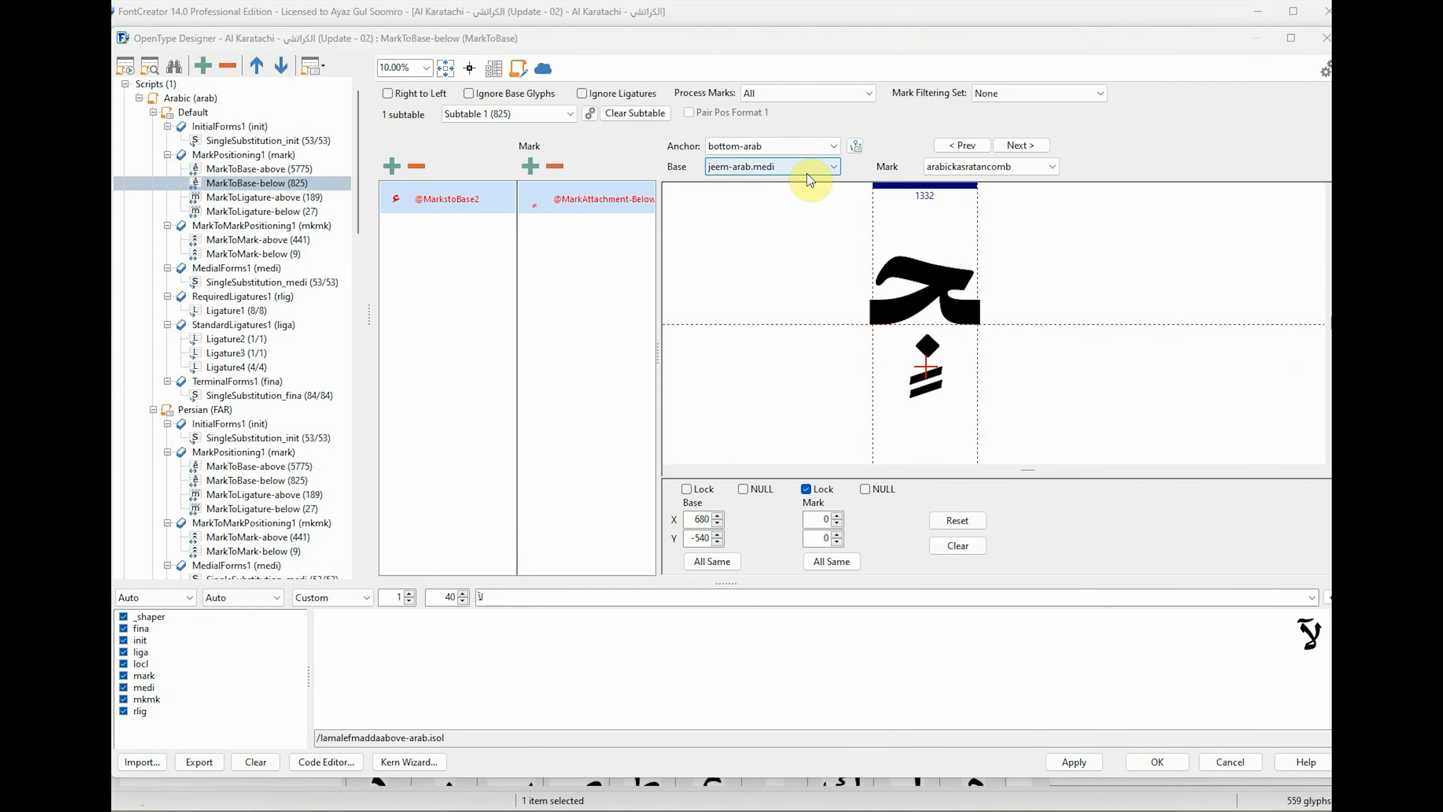
Place the bottom-arab base anchors of the two glyphs following jeem-arab.medi beneath their shapes.
click(807, 173)
click(803, 194)
drag(875, 333, 928, 386)
click(803, 169)
click(802, 197)
drag(872, 334, 929, 389)
Continue through the base glyphs ahead of rehring-arab.fina, placing each bottom-arab anchor beneath its shape.
click(774, 168)
click(791, 197)
click(795, 170)
click(795, 197)
click(792, 170)
click(792, 195)
click(774, 171)
click(779, 196)
click(787, 173)
click(792, 195)
click(796, 170)
click(796, 196)
click(795, 168)
click(794, 195)
click(793, 170)
click(792, 195)
click(751, 171)
click(793, 195)
drag(872, 325, 912, 386)
Work through the base glyphs up to rehring-arab.fina and place its bottom-arab base anchor at about X 480, Y -970.
click(805, 171)
click(795, 196)
scroll(783, 170, down, 1)
scroll(784, 171, down, 1)
click(795, 170)
click(796, 196)
click(794, 170)
click(795, 195)
click(794, 169)
click(795, 195)
drag(874, 326, 904, 436)
click(788, 171)
click(791, 195)
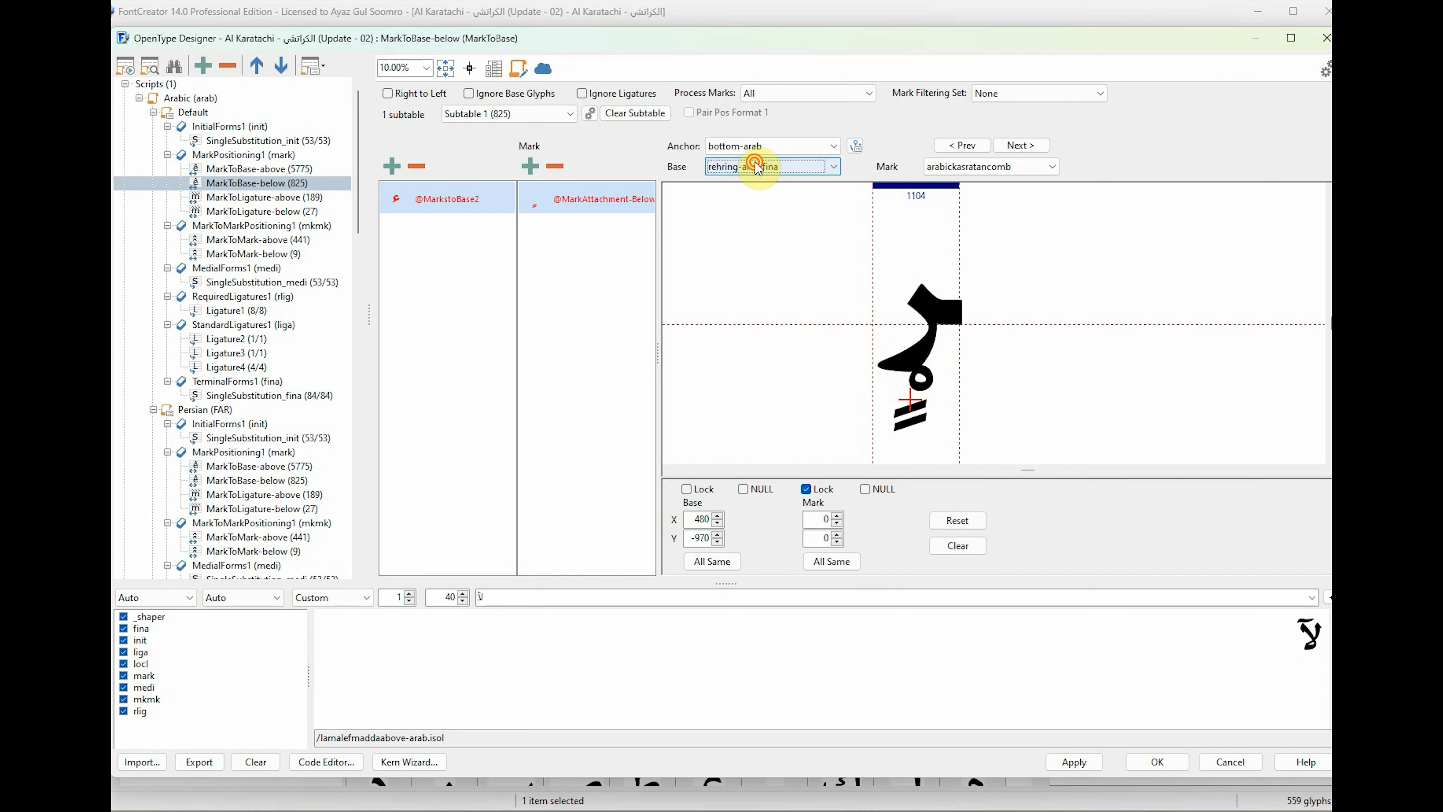
Place the base anchors of seen-arab.fina at about X 1820, Y -260 and seen-arab.medi at about X 450, Y -200.
click(783, 195)
drag(874, 320, 1005, 359)
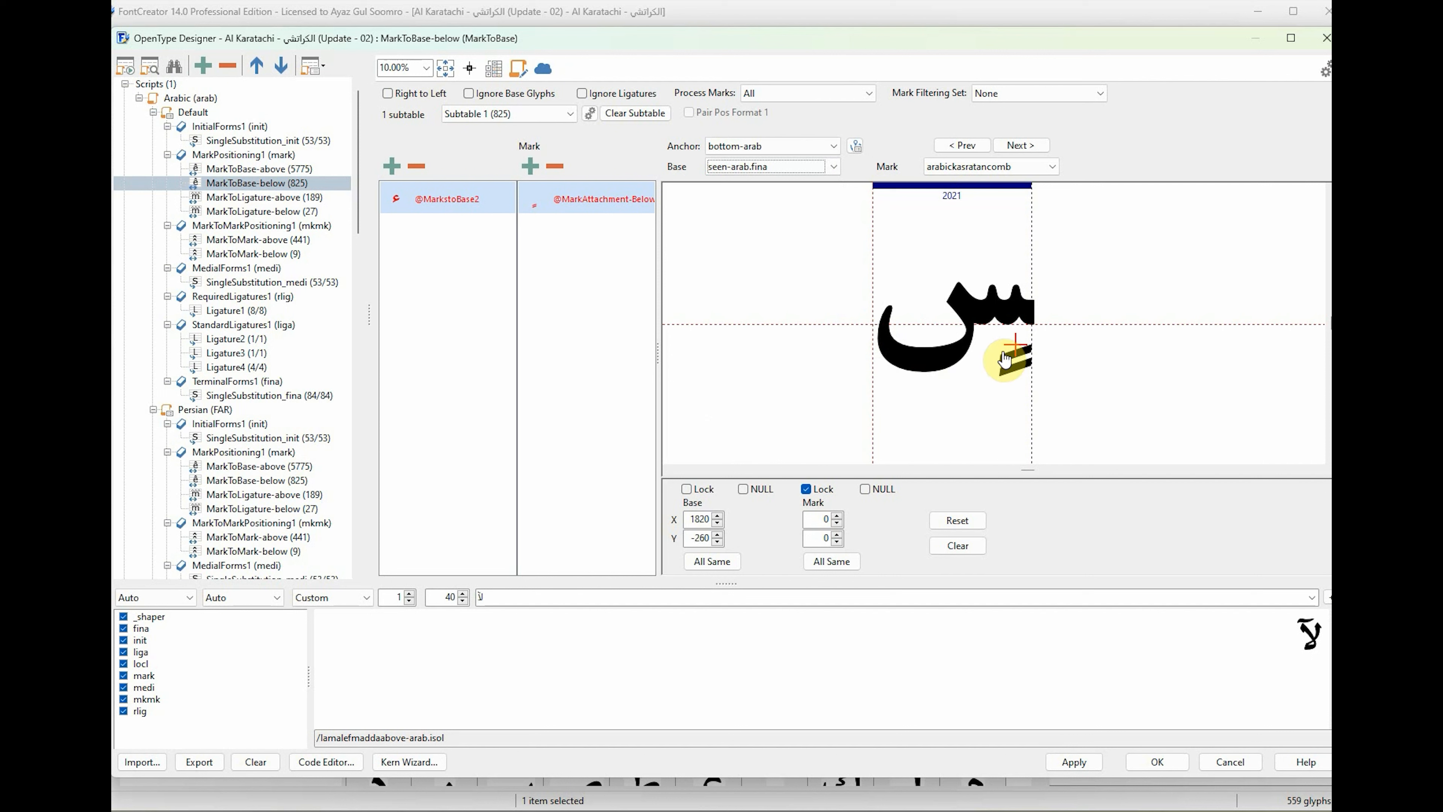
click(796, 166)
click(799, 181)
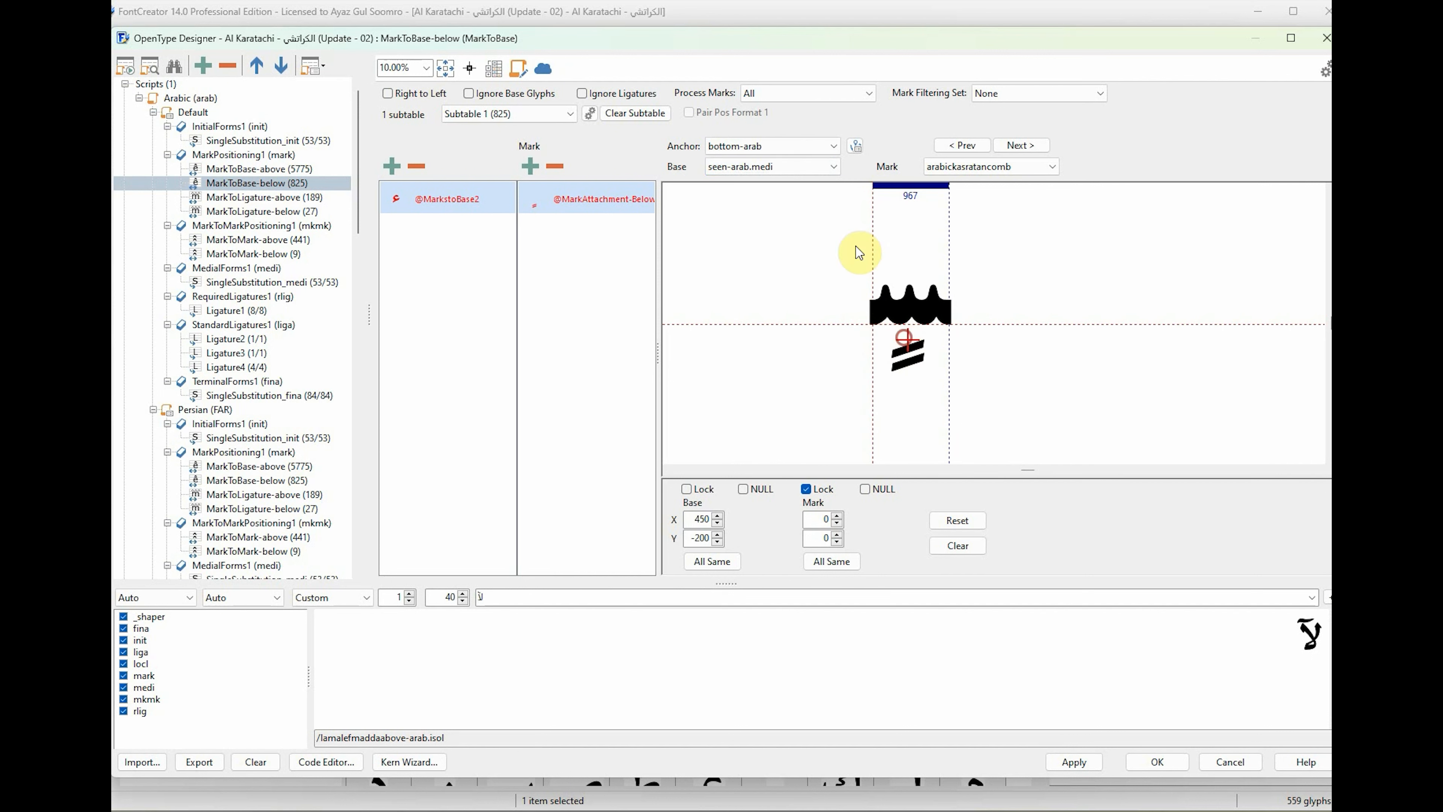
Place sheen-arab.init's bottom-arab base anchor at about X 500, Y -220.
key(Down)
key(Down)
key(Down)
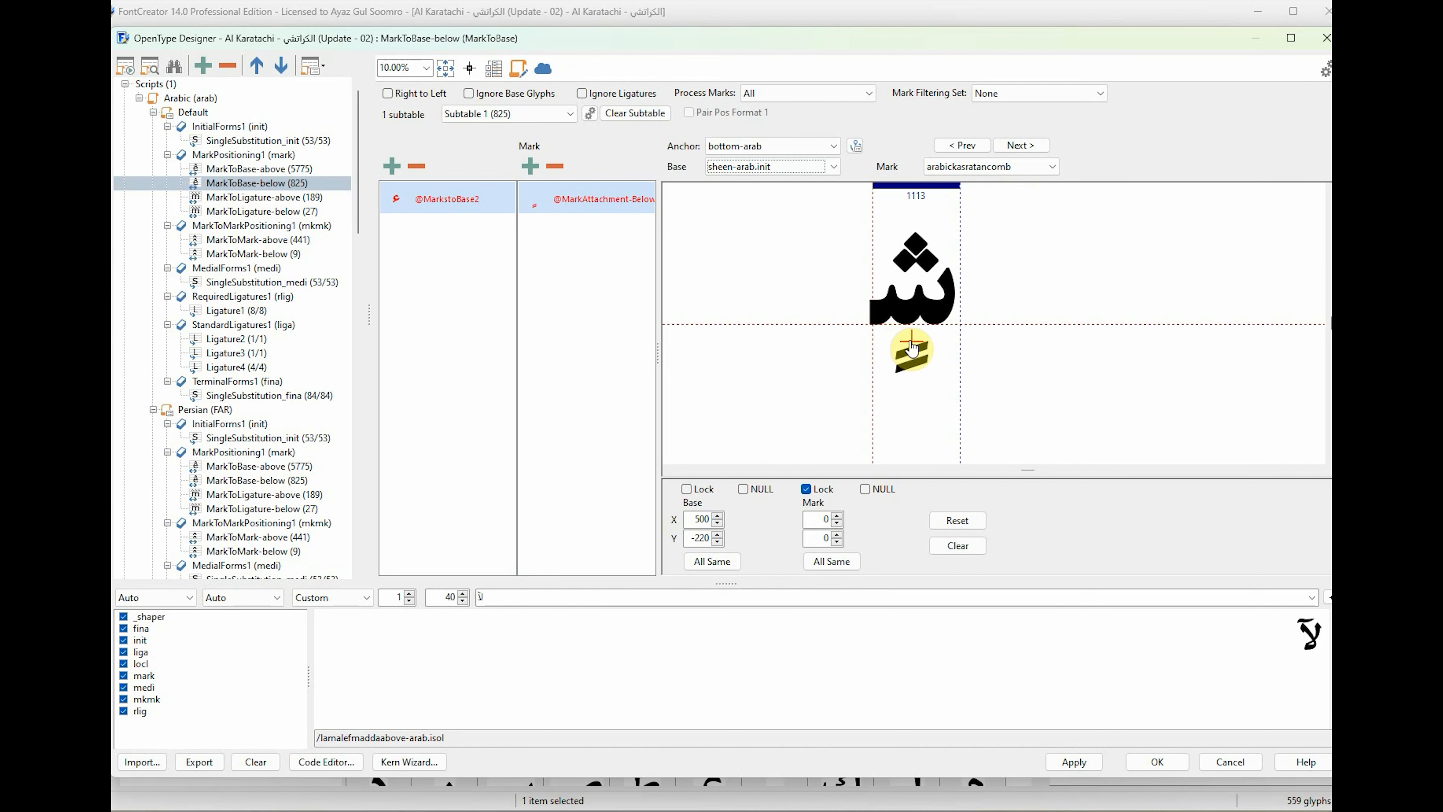
Place the bottom-arab base anchor of seendotbelowdotaccent-arab's final form at about X 1640, Y -570.
click(786, 167)
click(785, 192)
drag(873, 325, 1002, 369)
click(802, 166)
click(803, 193)
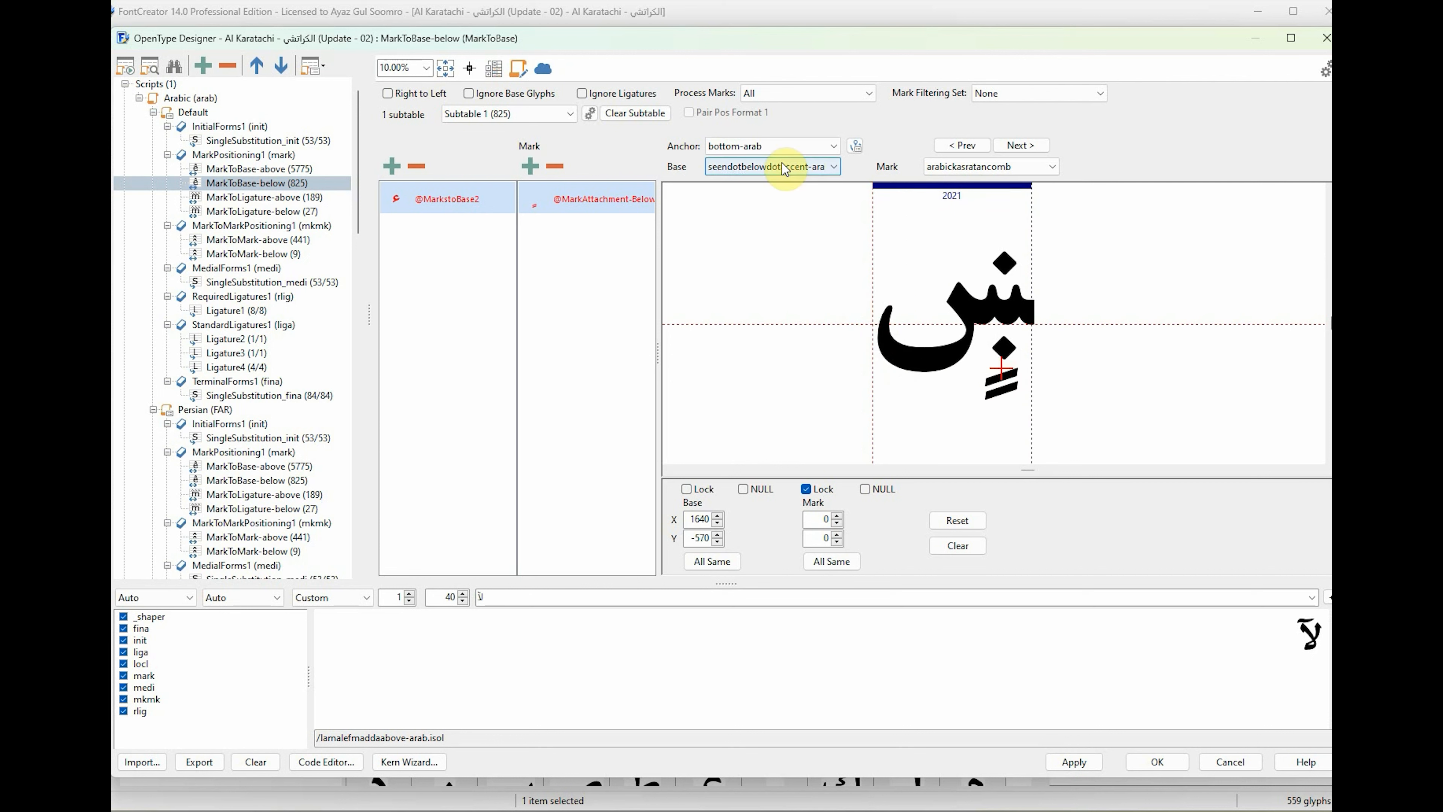
Place the bottom-arab base anchors of the glyphs between seendotbelowdotaccent-arab and dad-arab.init.
click(784, 166)
click(789, 194)
click(793, 167)
drag(874, 325, 1001, 343)
click(793, 197)
click(786, 166)
click(788, 194)
click(795, 166)
click(795, 194)
click(781, 169)
click(790, 195)
click(792, 167)
click(792, 194)
Place the bottom-arab base anchors of dad-arab.init and dad-arab.medi beneath their shapes.
click(793, 168)
click(793, 194)
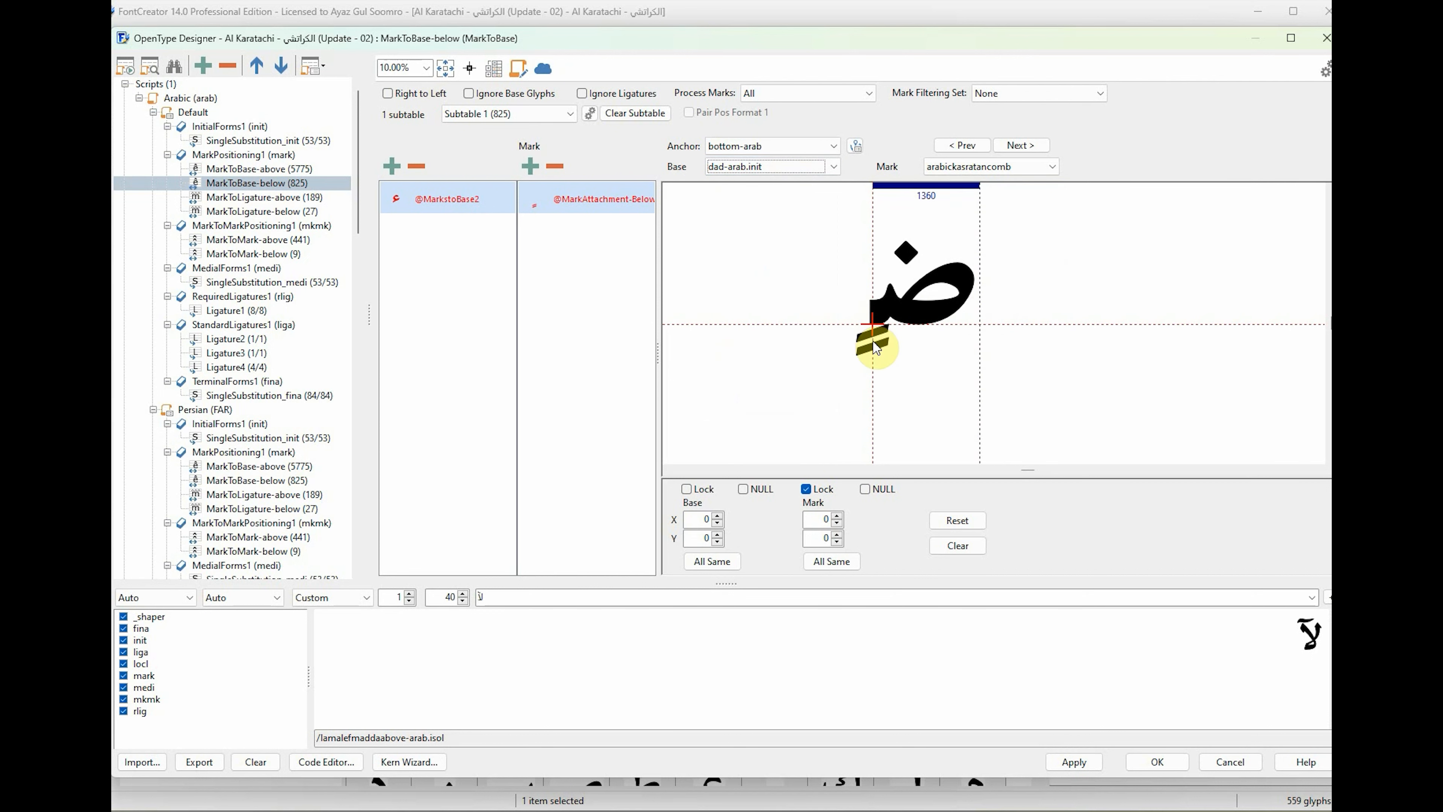
click(753, 166)
click(753, 194)
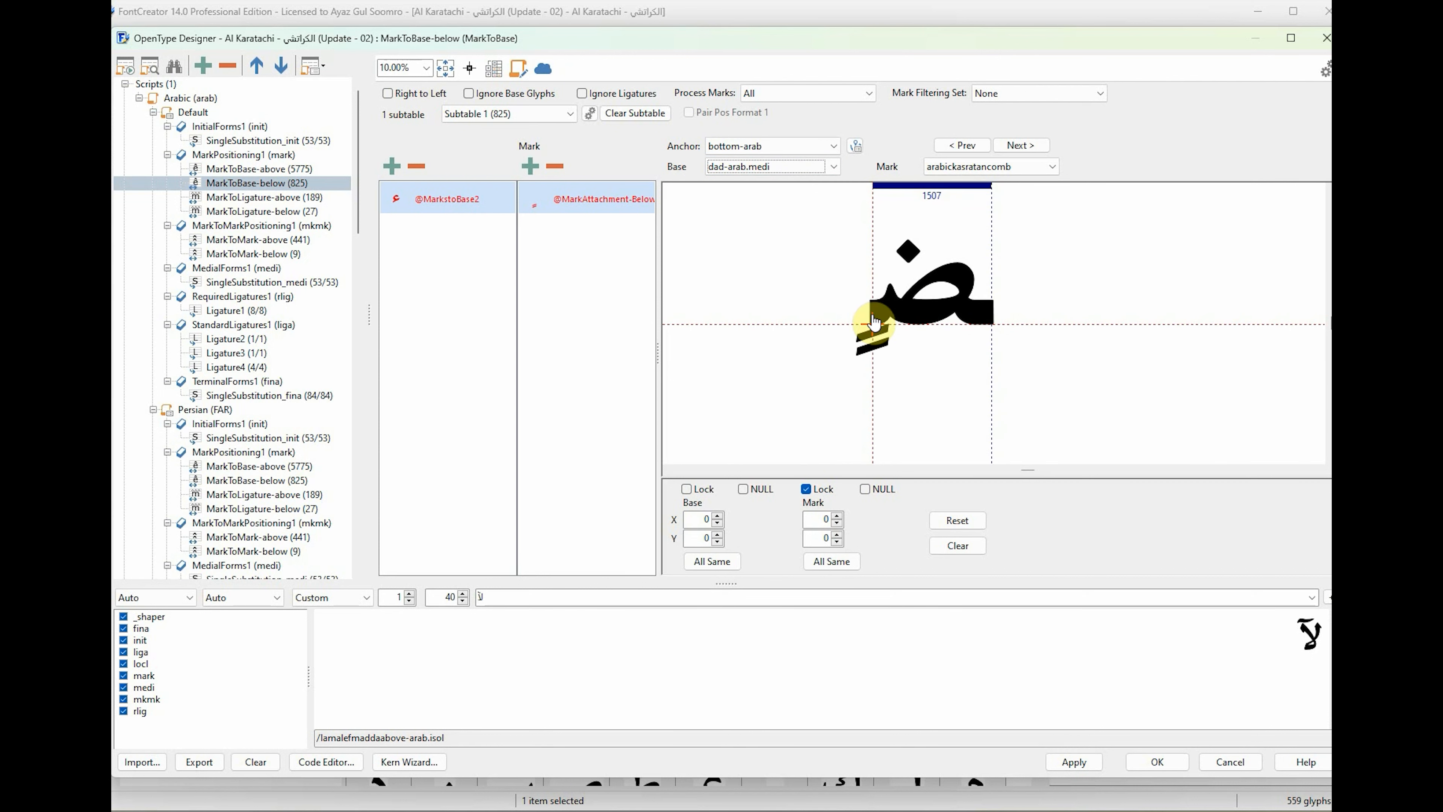
drag(873, 325, 930, 379)
Work through the base glyphs between dad-arab.medi and feh-arab.fina, placing each bottom-arab anchor beneath its shape.
click(777, 167)
click(776, 194)
scroll(813, 172, down, 1)
scroll(814, 171, down, 1)
scroll(783, 166, down, 1)
scroll(814, 172, down, 1)
click(801, 168)
click(801, 193)
click(775, 170)
click(775, 194)
click(804, 168)
click(804, 194)
click(804, 169)
click(804, 193)
click(791, 169)
click(791, 192)
click(803, 168)
click(803, 193)
drag(875, 329, 970, 364)
Place feh-arab.fina's bottom-arab base anchor at about X 1580, Y -280.
click(756, 169)
click(756, 193)
click(792, 168)
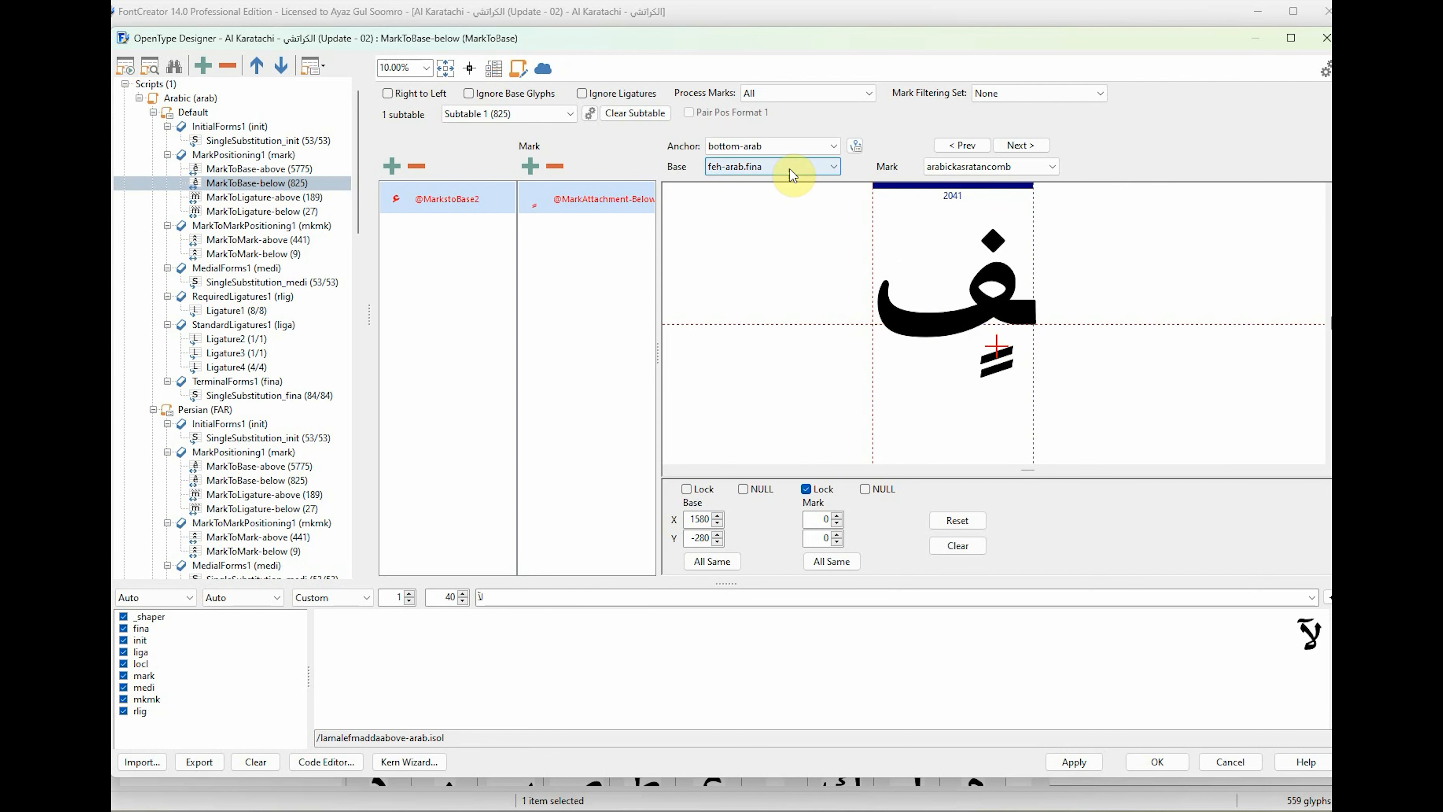
click(792, 193)
Place qaf-arab.fina's base anchor under its bowl and qaf-arab.init's at about X 300, Y -170.
click(818, 168)
click(816, 194)
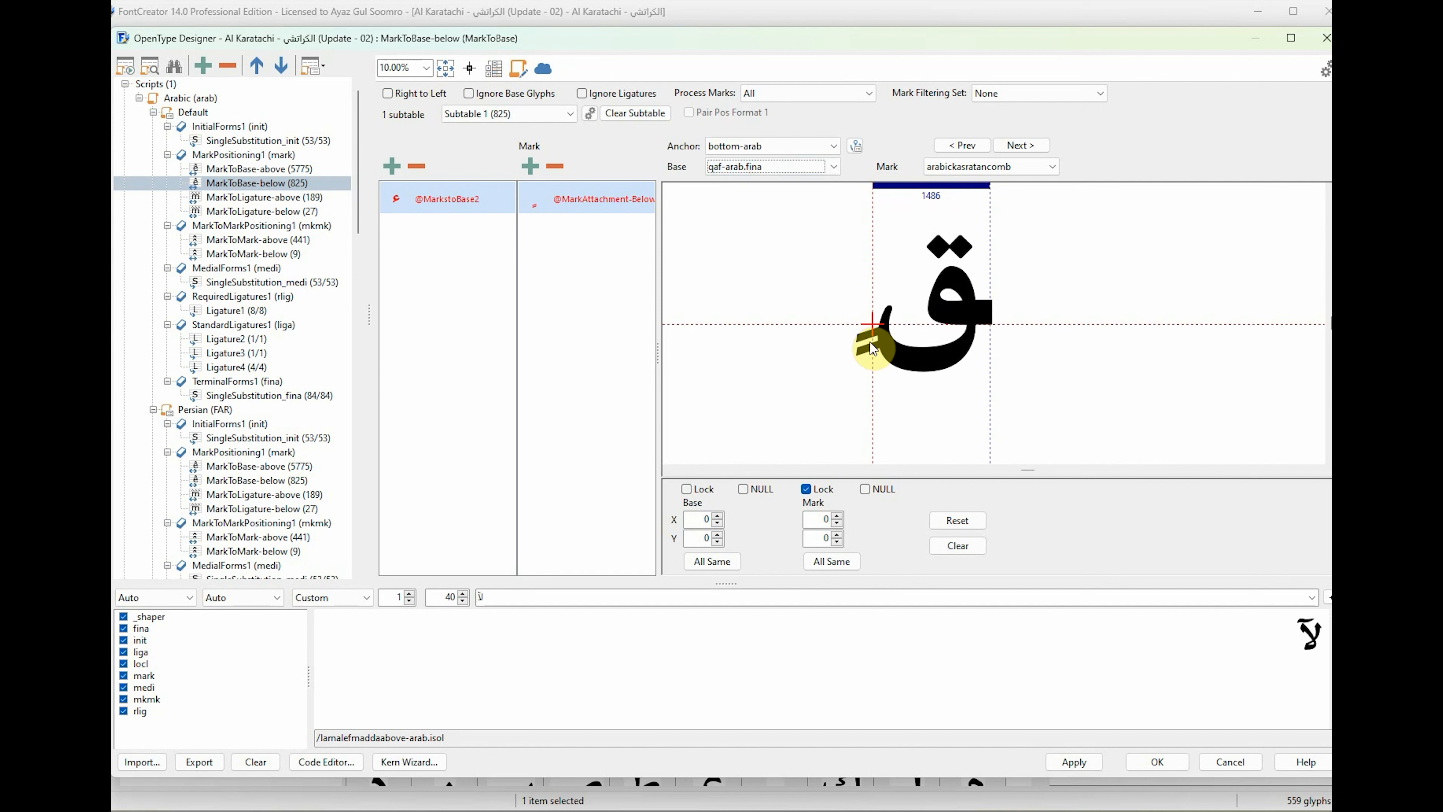
drag(876, 330, 932, 394)
click(818, 169)
click(817, 194)
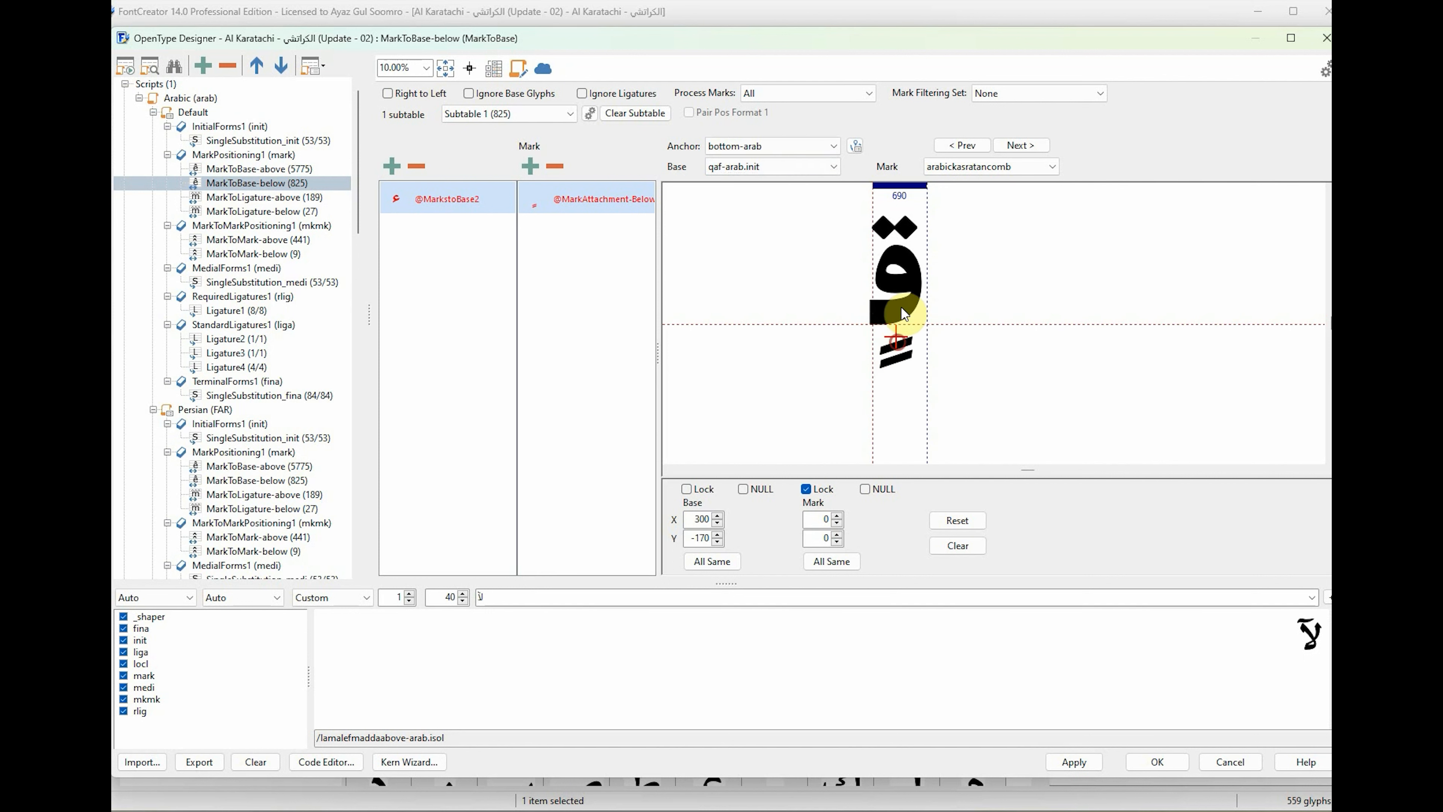
Place the base anchors of kaf-arab.fina at about X 910, Y -220 and kaf-arab.init at about X 210, Y -150.
click(819, 169)
click(818, 194)
drag(876, 329, 946, 345)
click(813, 170)
click(818, 194)
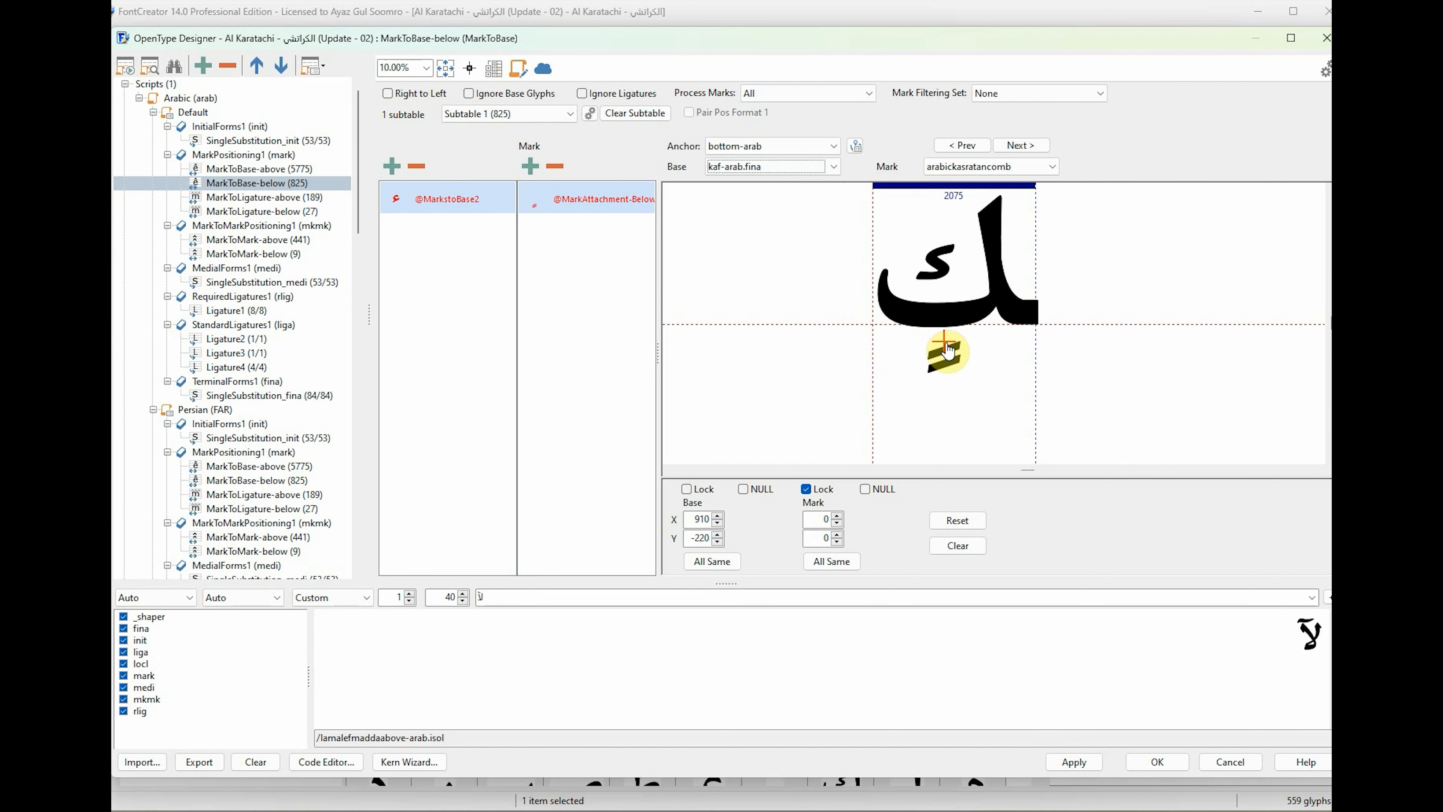
click(817, 168)
click(818, 193)
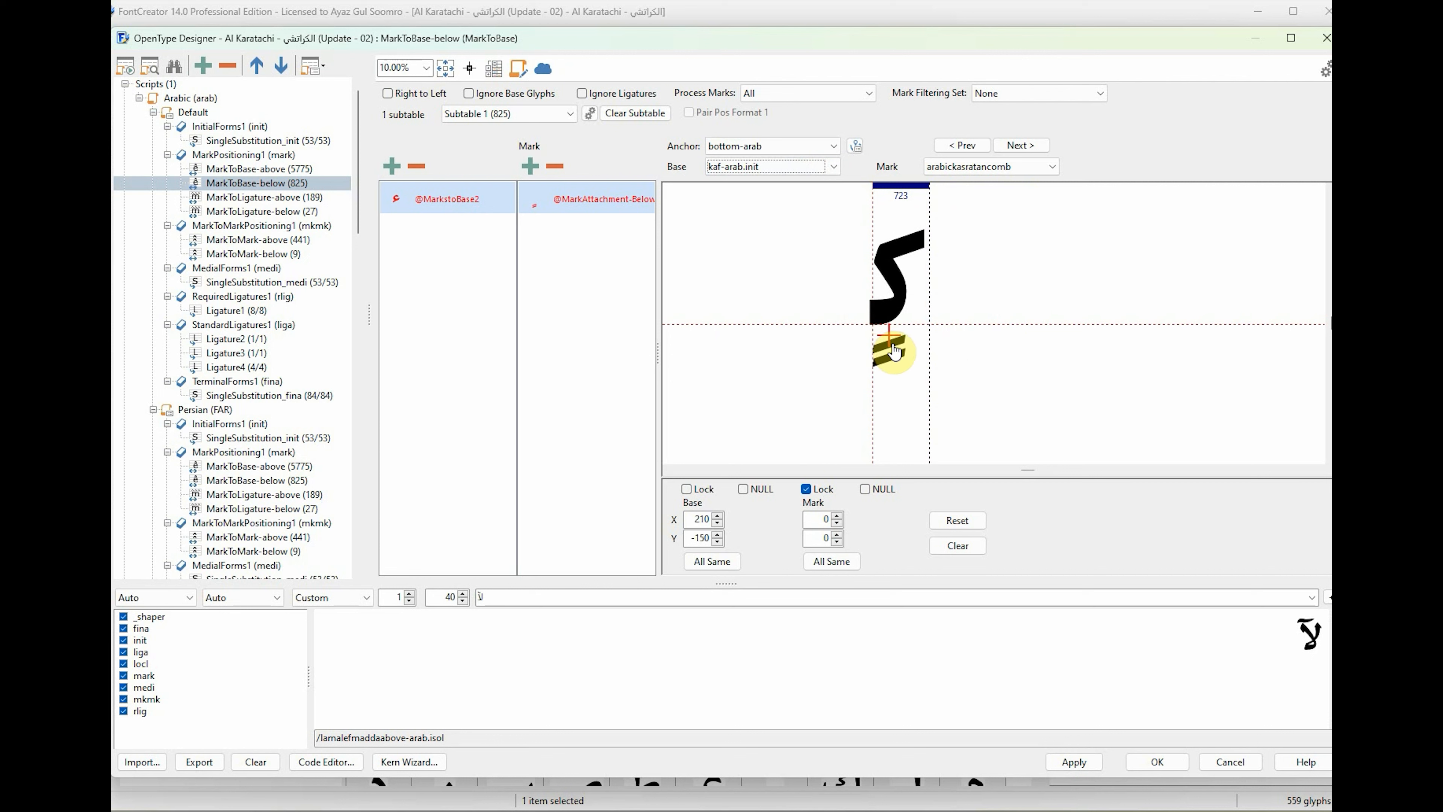
Place the base anchors of lam-arab.fina at about X 650, Y -750 and lam-arab.medi at about X 130, Y -170.
click(798, 169)
click(788, 189)
drag(877, 332, 928, 394)
click(804, 169)
click(800, 189)
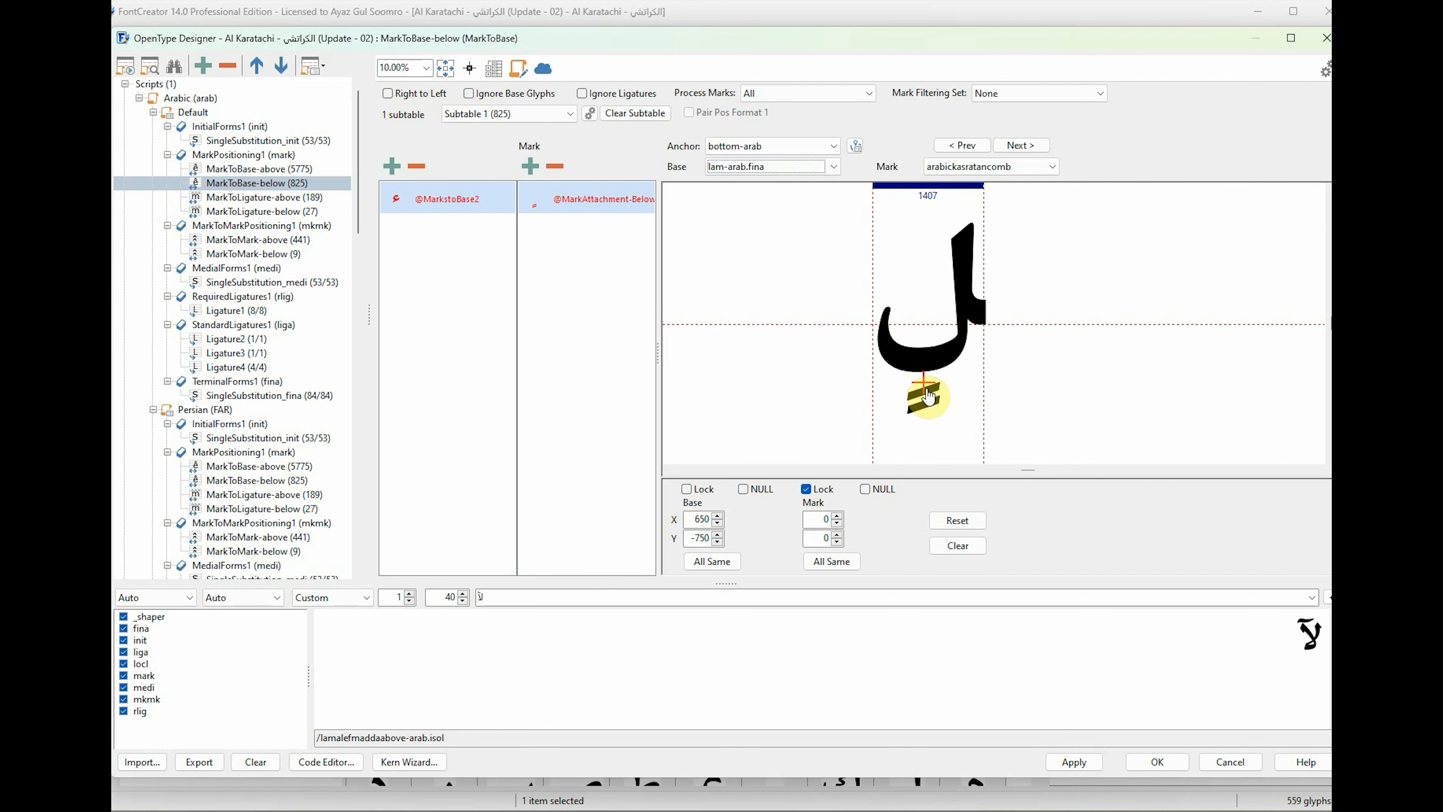
click(784, 167)
click(789, 190)
drag(877, 332, 882, 350)
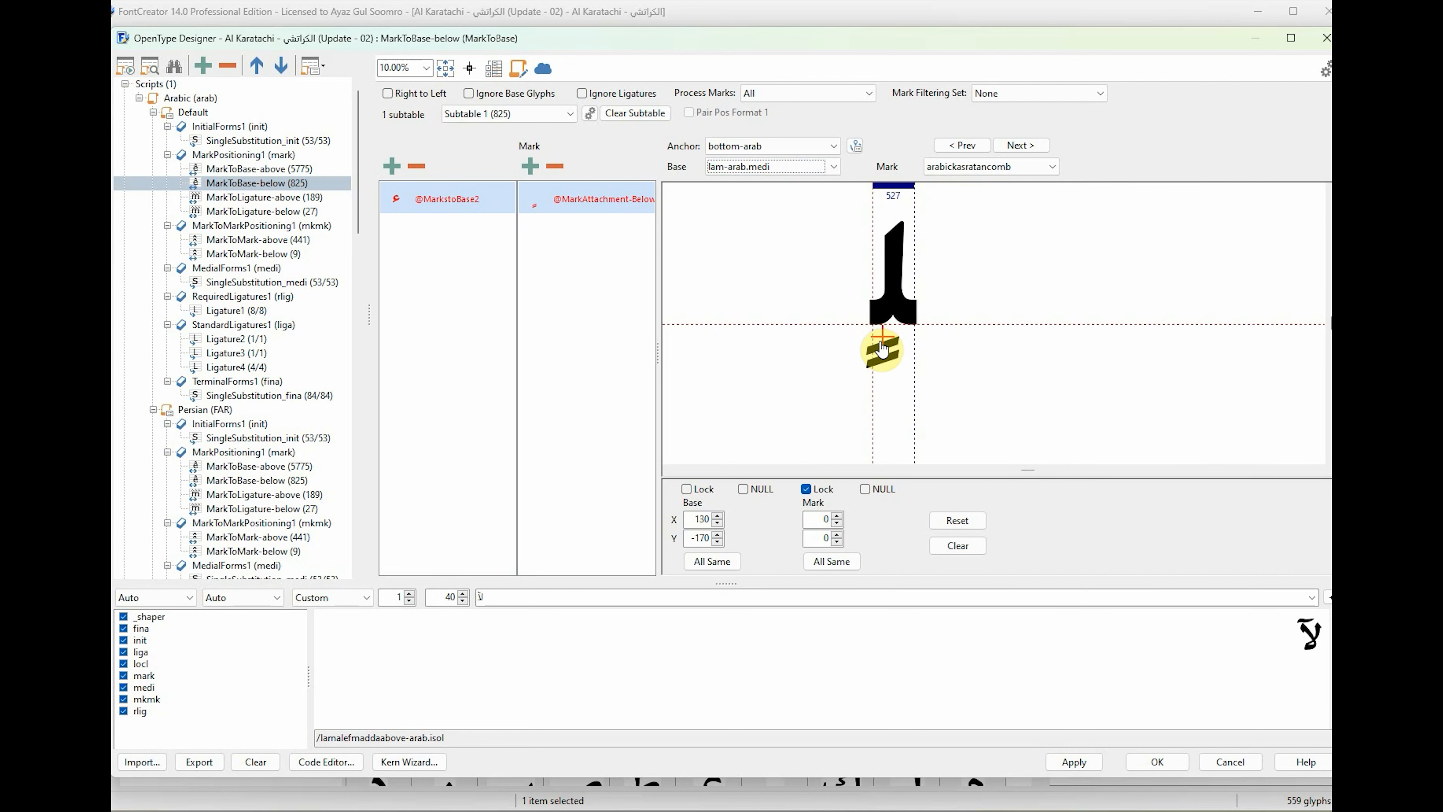
Place meem-arab.init's bottom-arab base anchor beneath its shape.
click(793, 166)
click(789, 190)
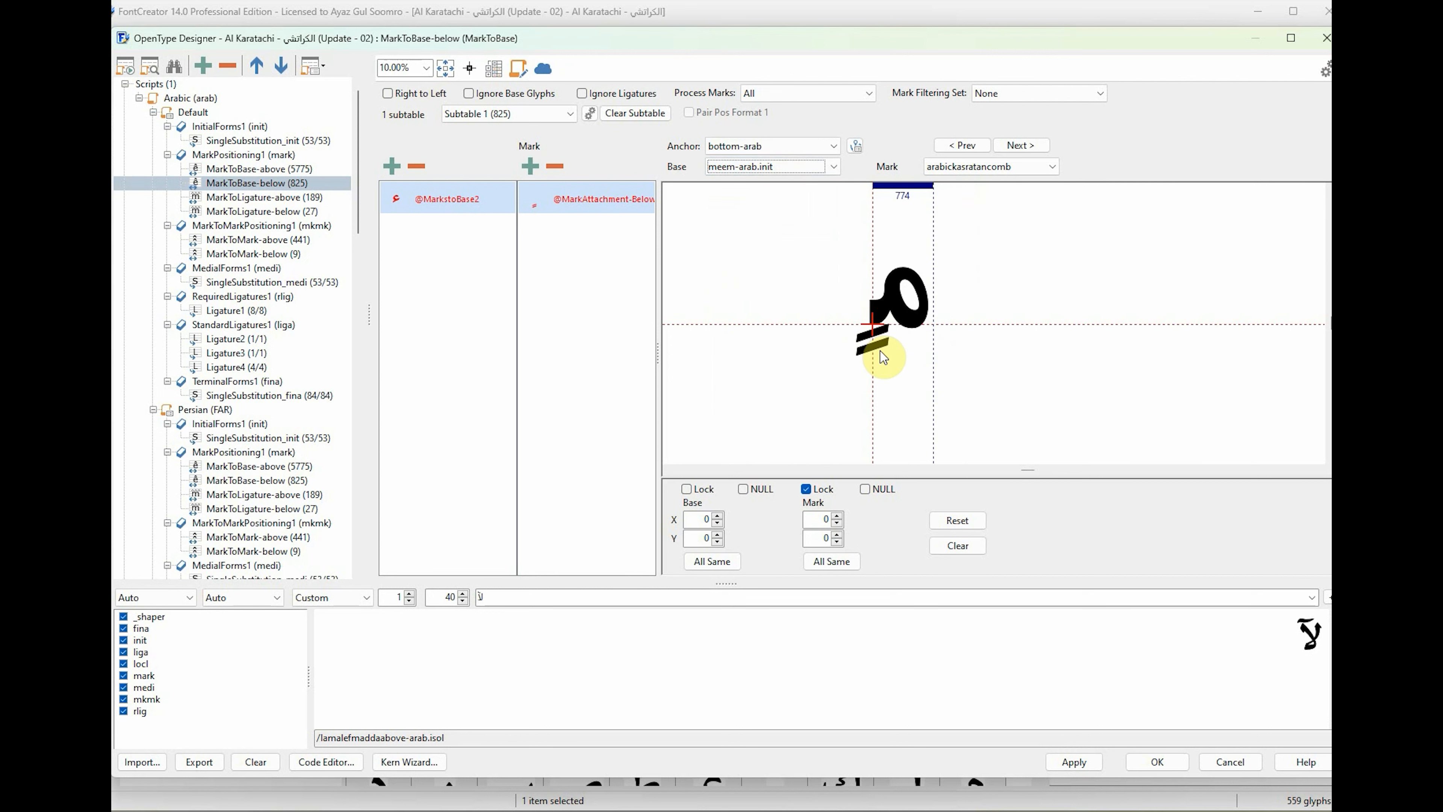
click(774, 168)
drag(906, 346, 923, 380)
click(779, 190)
Place the bottom-arab base anchors of the glyphs between meem-arab.init and waw-arab.fina.
click(770, 169)
click(776, 190)
click(773, 167)
click(776, 189)
drag(876, 329, 902, 375)
click(773, 166)
click(776, 190)
click(767, 170)
click(773, 189)
click(769, 170)
click(773, 190)
click(769, 172)
click(773, 190)
Place waw-arab.fina's bottom-arab base anchor at about X 480, Y -740.
click(773, 167)
click(776, 190)
drag(875, 327, 911, 387)
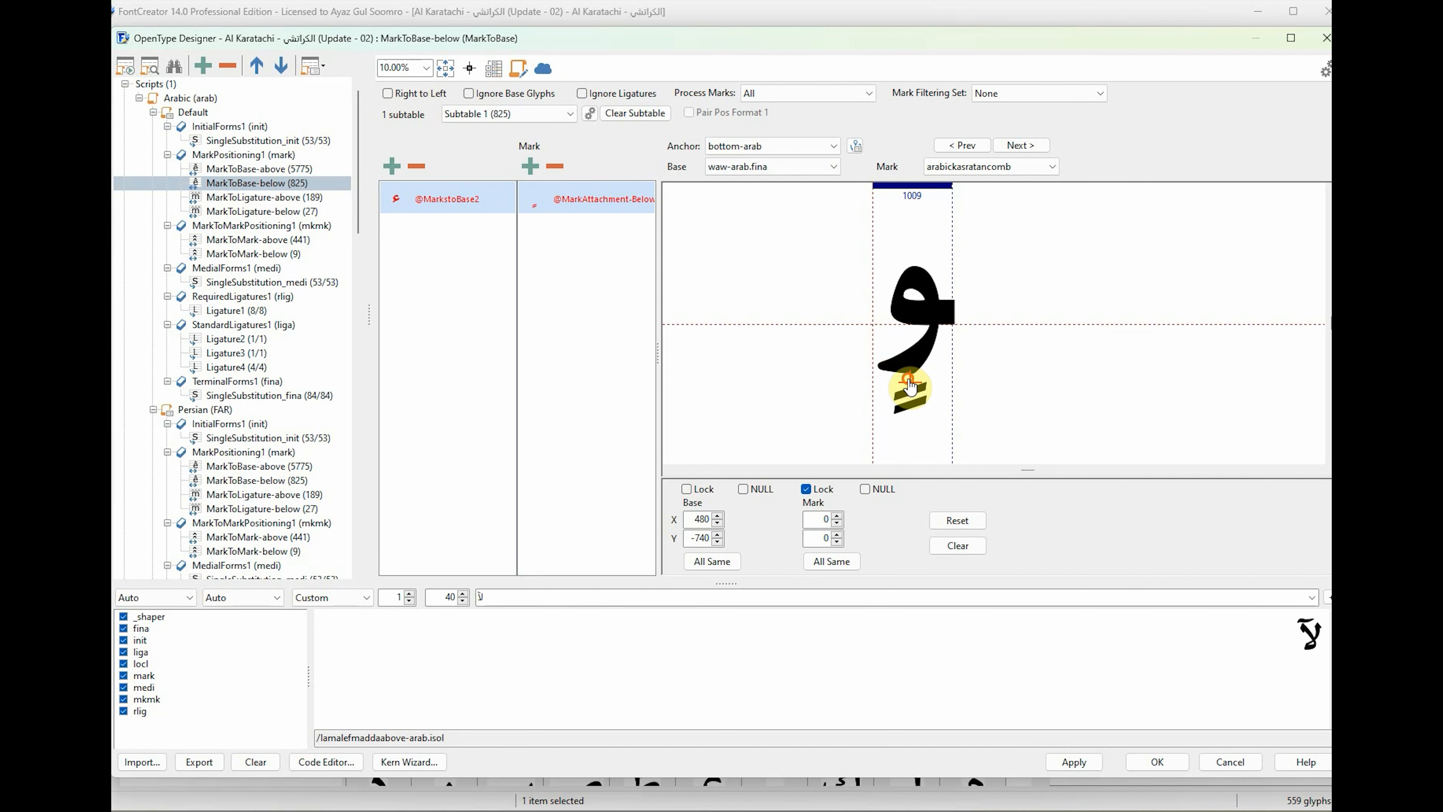
Place the base anchor of the glyph after waw-arab.fina beneath its shape and yeh-arab.fina's at about X 810, Y -1110.
click(773, 166)
click(775, 190)
drag(870, 323, 934, 385)
scroll(772, 172, down, 1)
drag(874, 326, 940, 412)
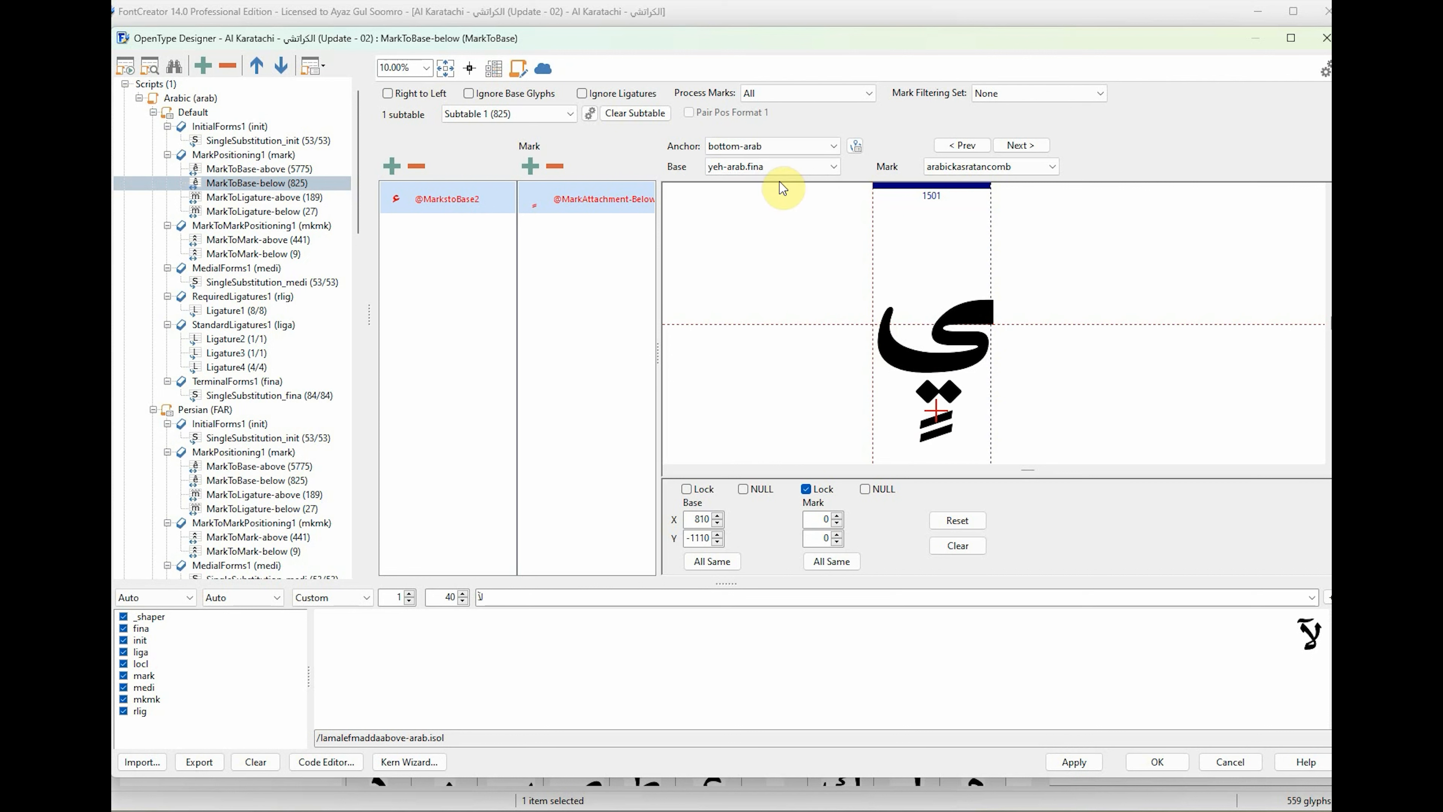
Place yeh-arab.init's base anchor below its dots and yeh-arab.medi's at about X 20, Y -470.
scroll(778, 172, down, 1)
drag(873, 336, 876, 369)
scroll(794, 168, down, 1)
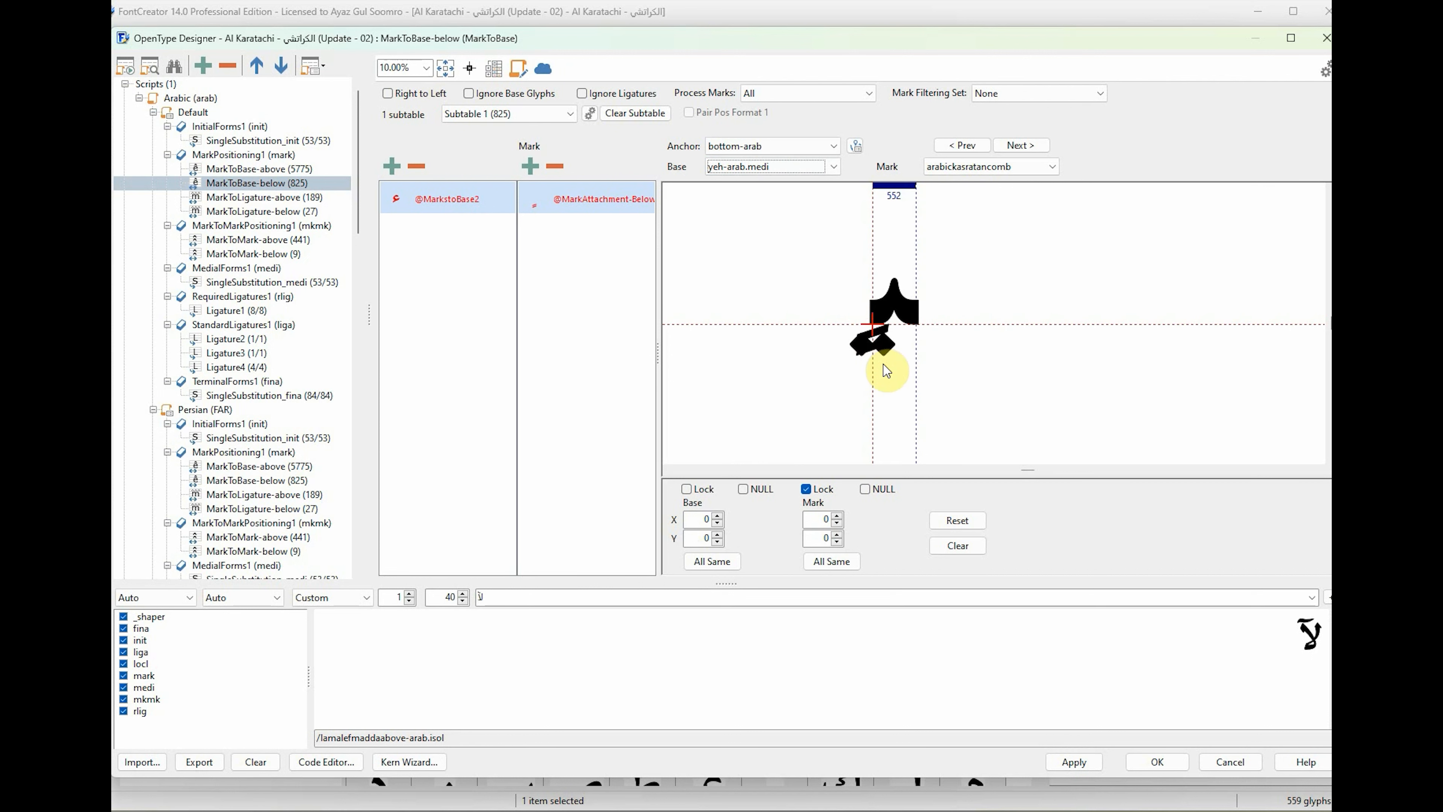
drag(874, 326, 877, 370)
click(783, 169)
click(1022, 415)
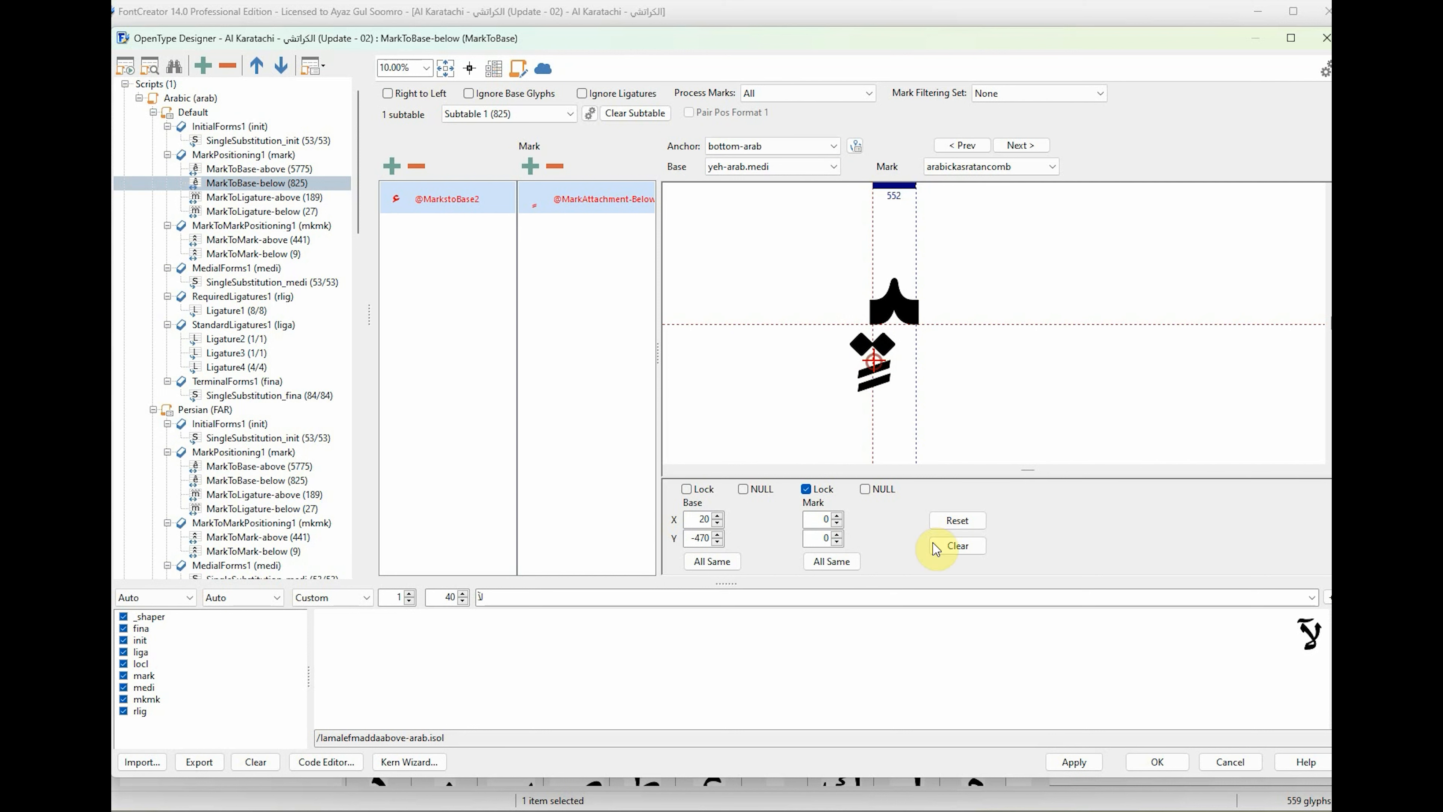
Apply the MarkToBase-below changes and recheck the MarkToBase-above and MarkToBase-below lookups.
click(1073, 762)
click(696, 428)
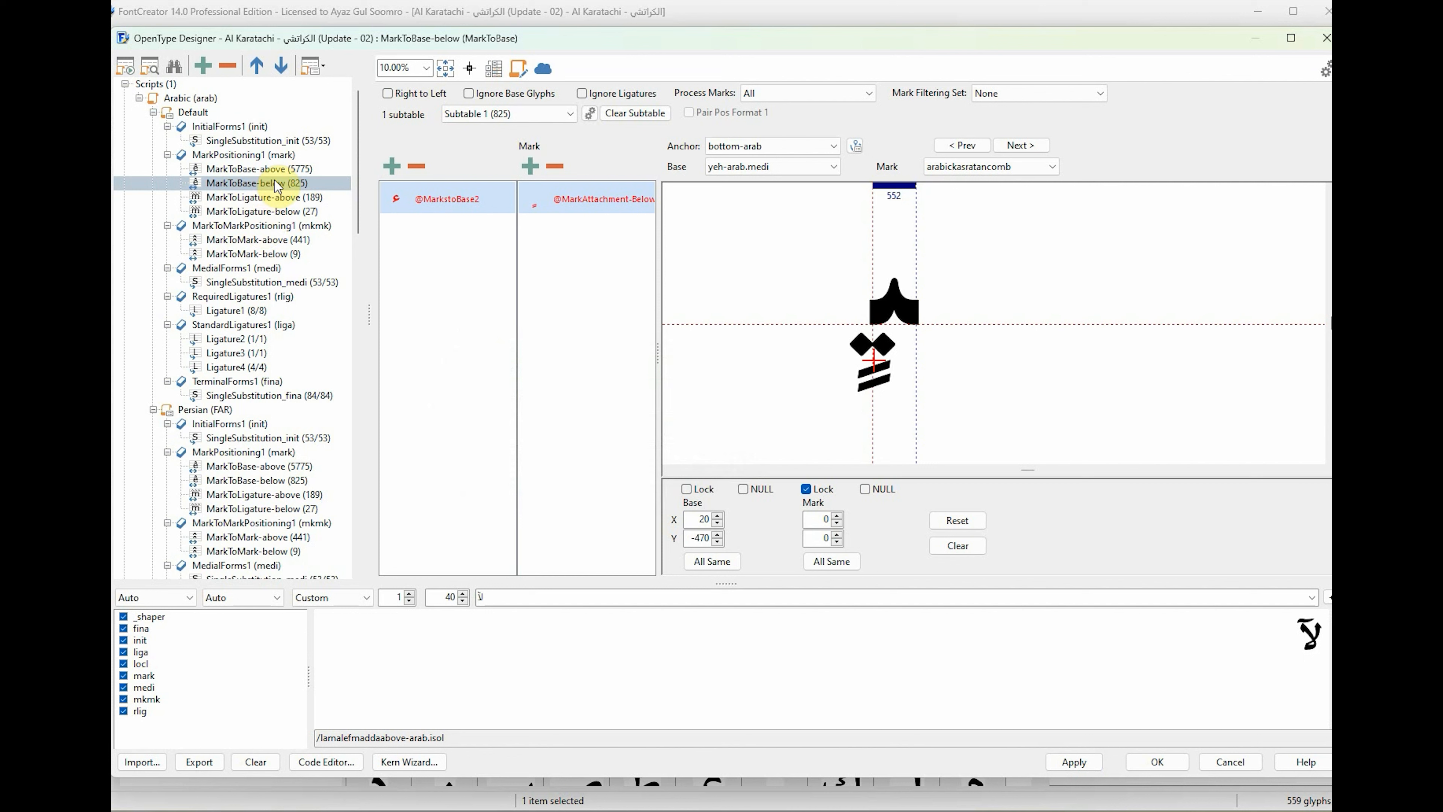
click(259, 170)
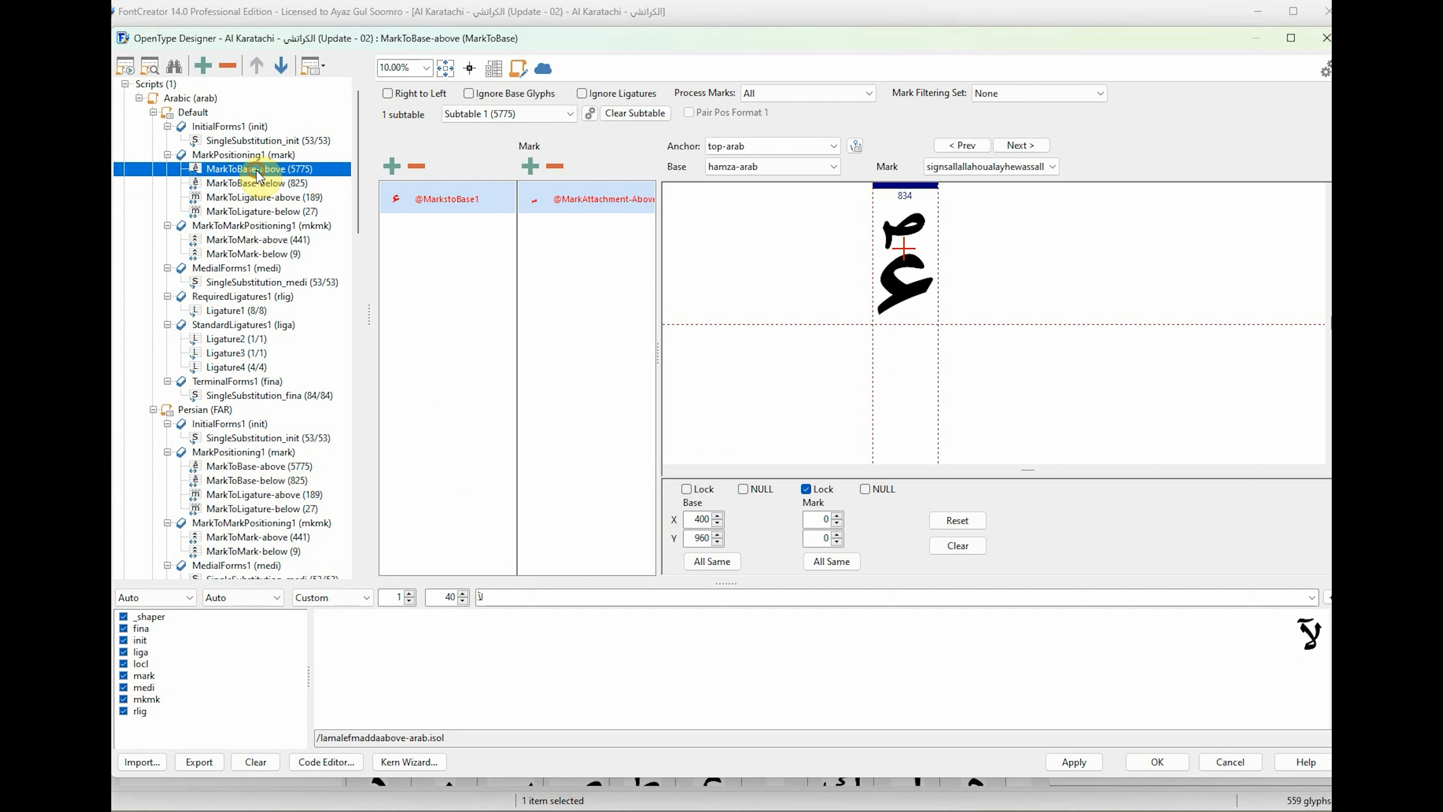
click(273, 183)
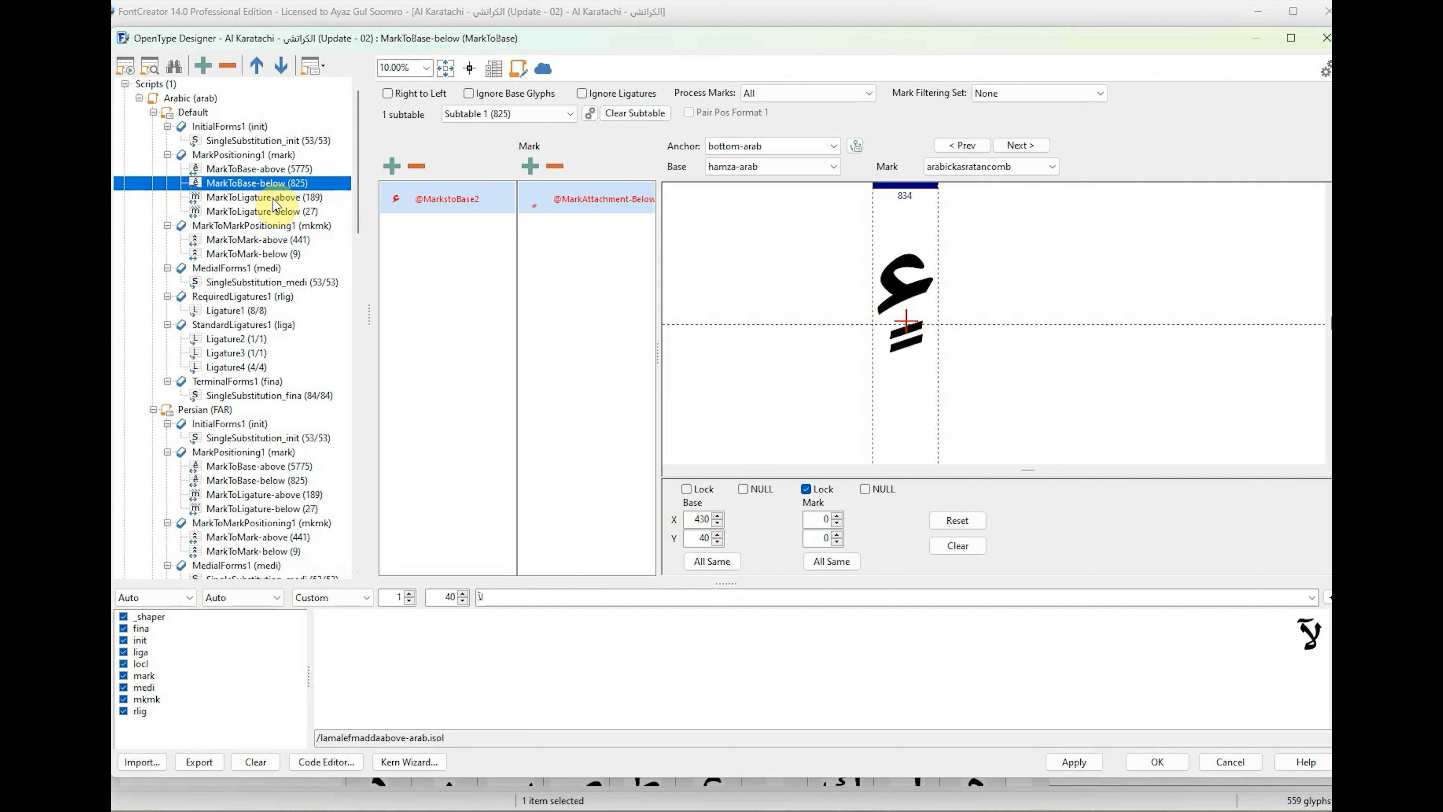
Examine the allah-arab.liga anchors in the MarkToLigature-above and MarkToLigature-below lookups.
click(255, 198)
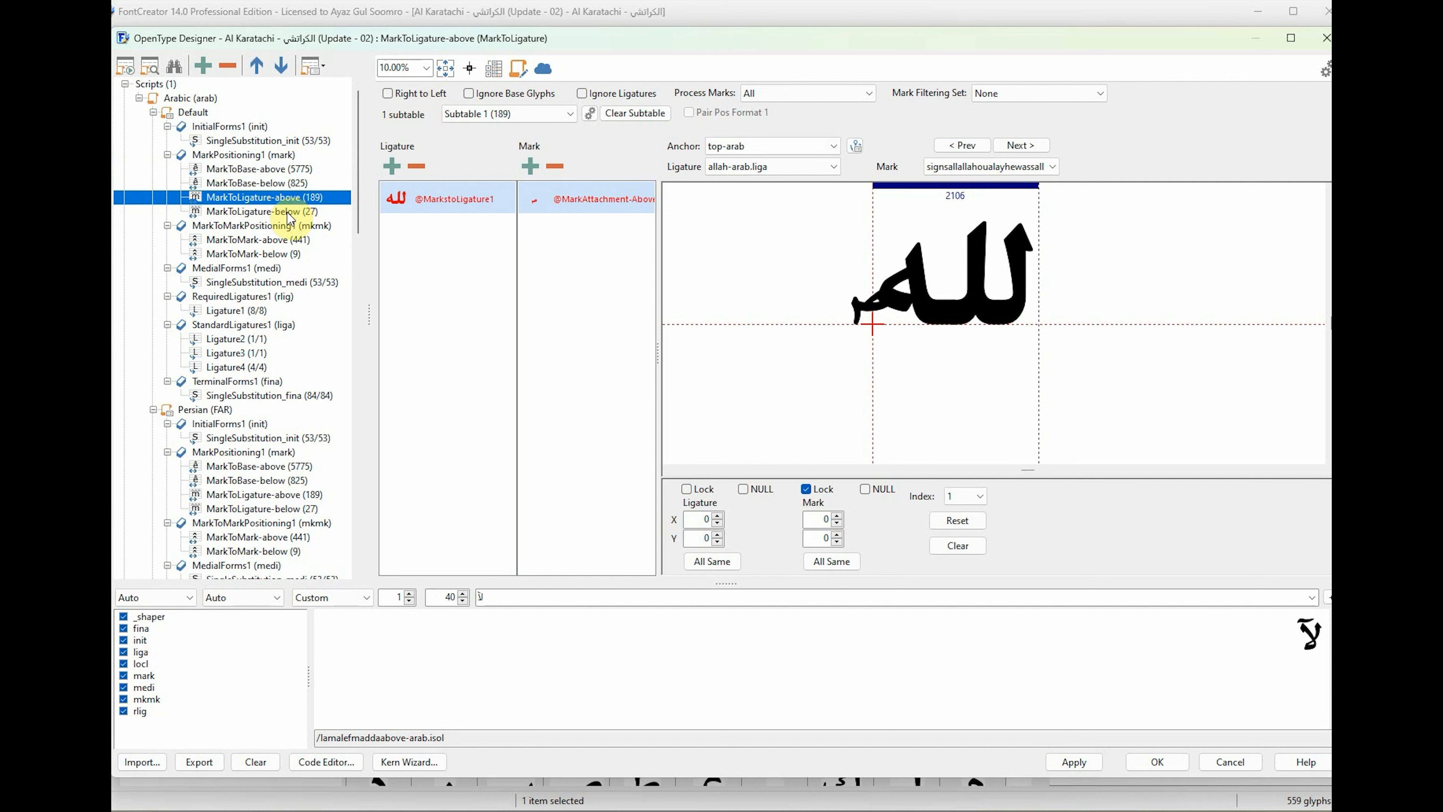
click(265, 212)
click(276, 198)
click(269, 212)
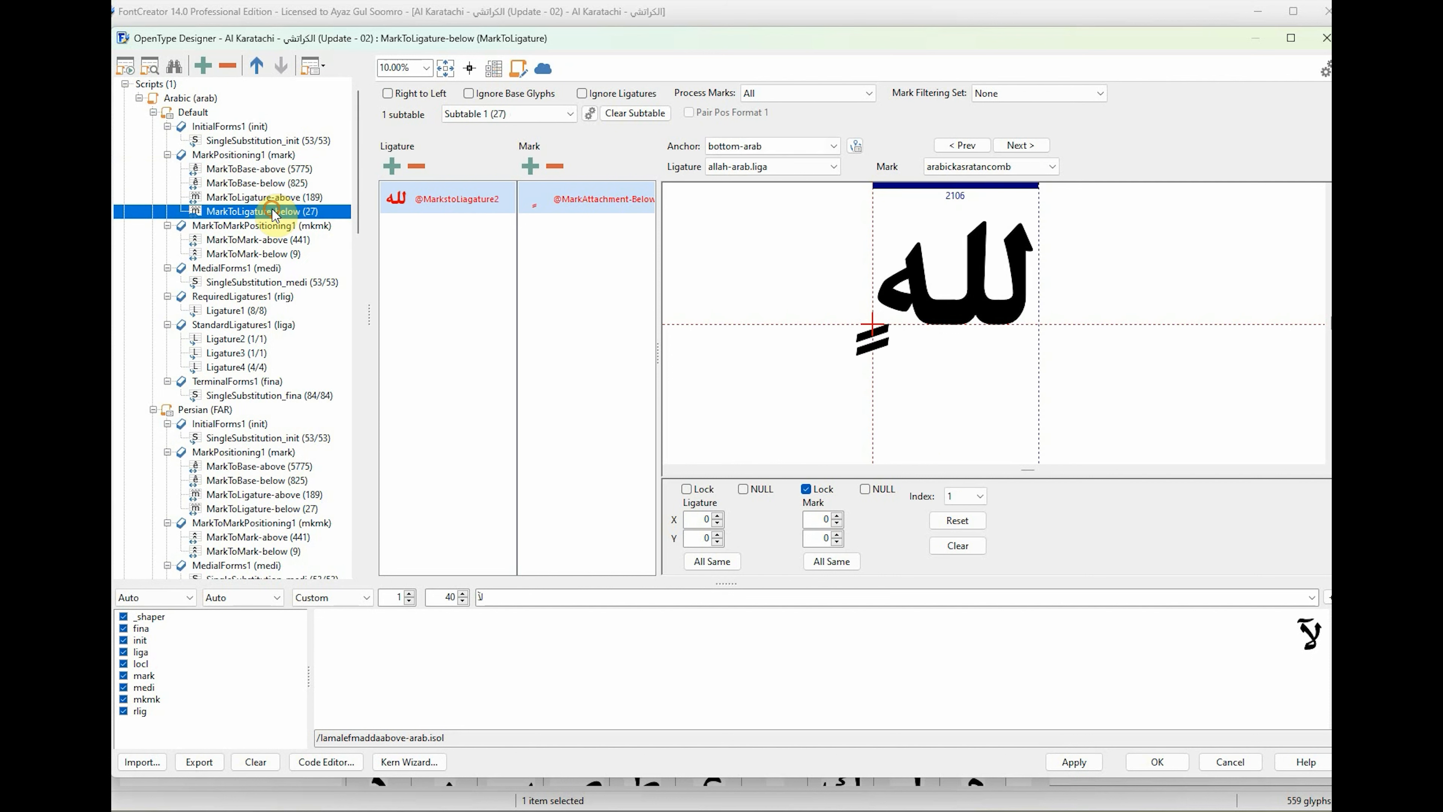
click(263, 238)
click(264, 211)
click(264, 199)
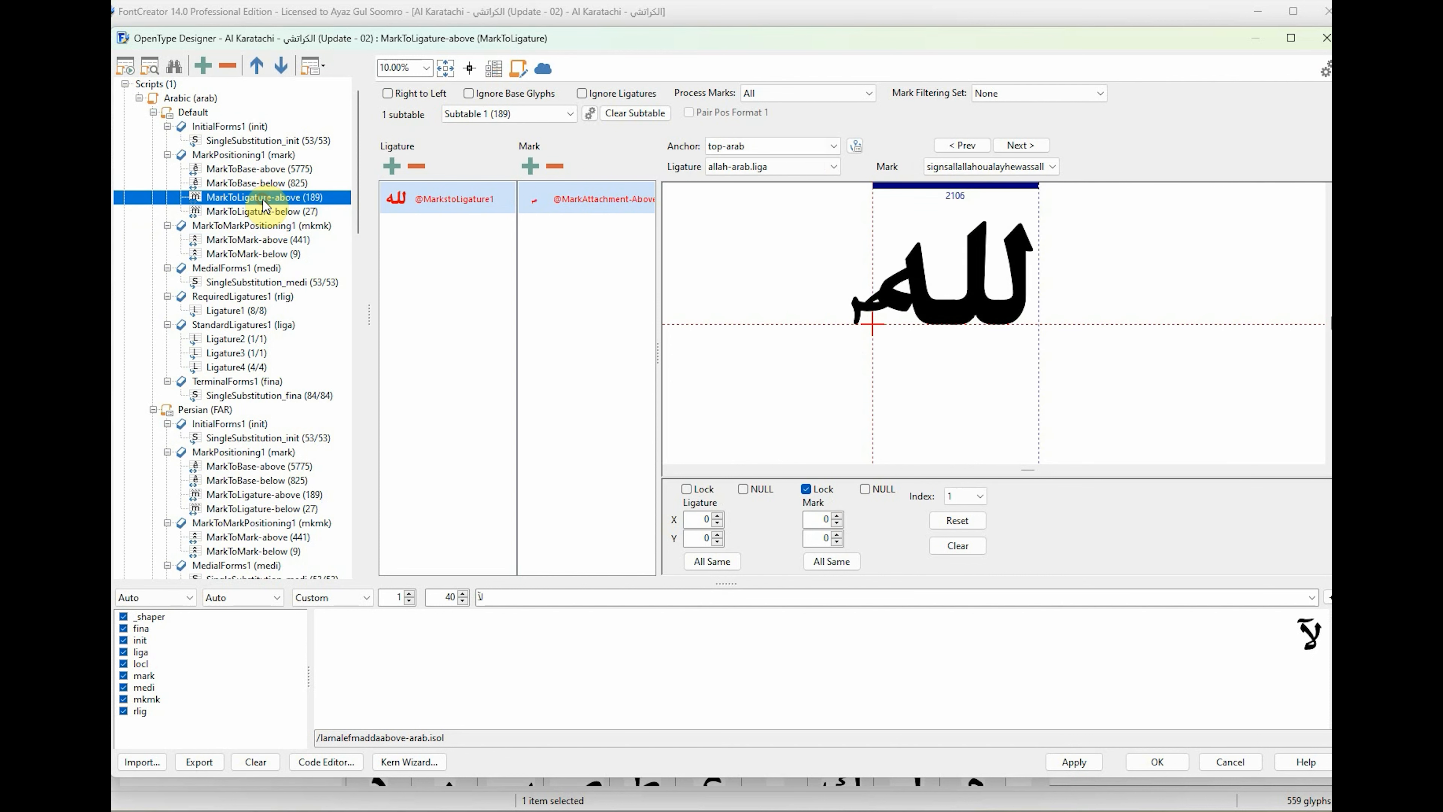
click(268, 212)
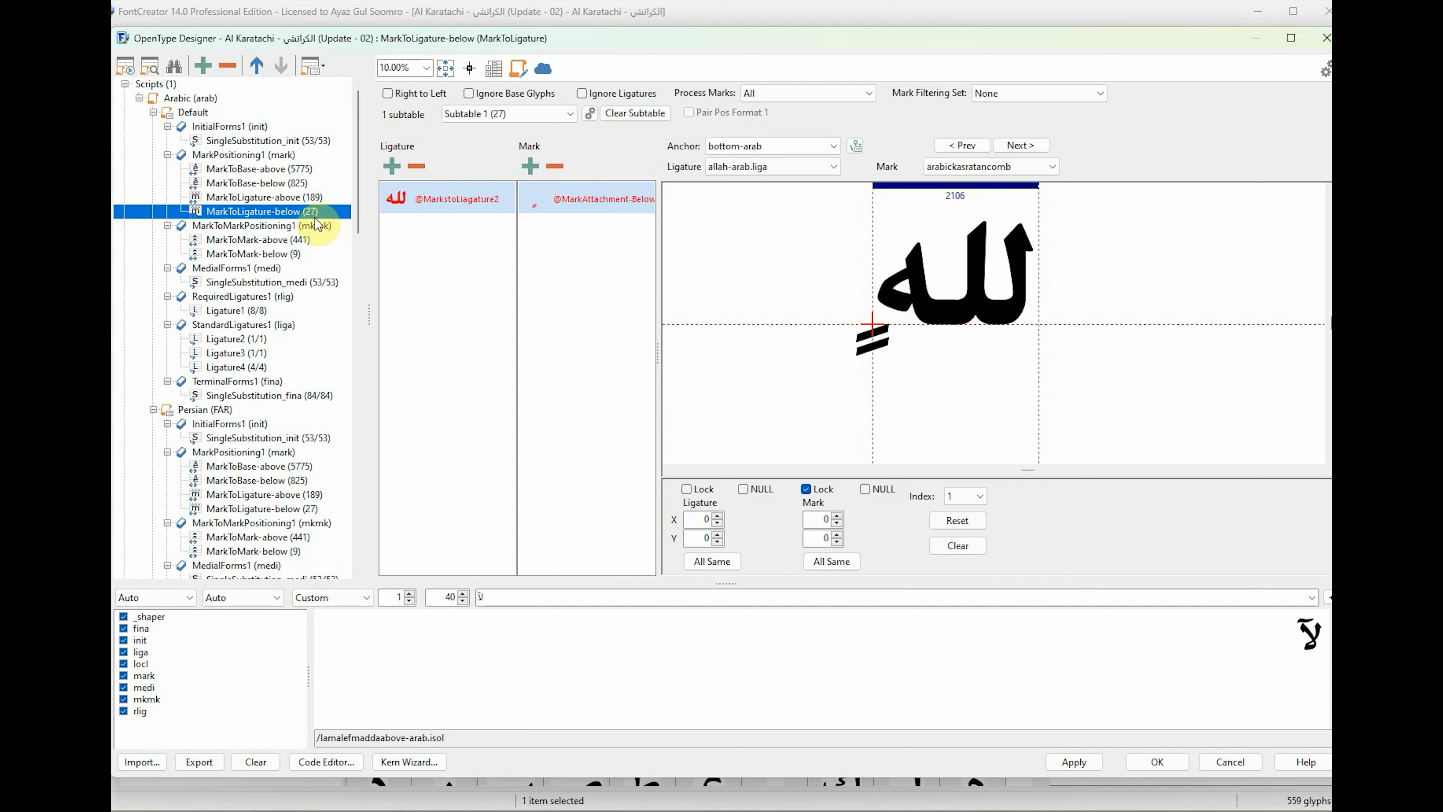
Examine the anchors in the Arabic script's MarkToMark-above and MarkToMark-below lookups.
click(274, 238)
click(275, 254)
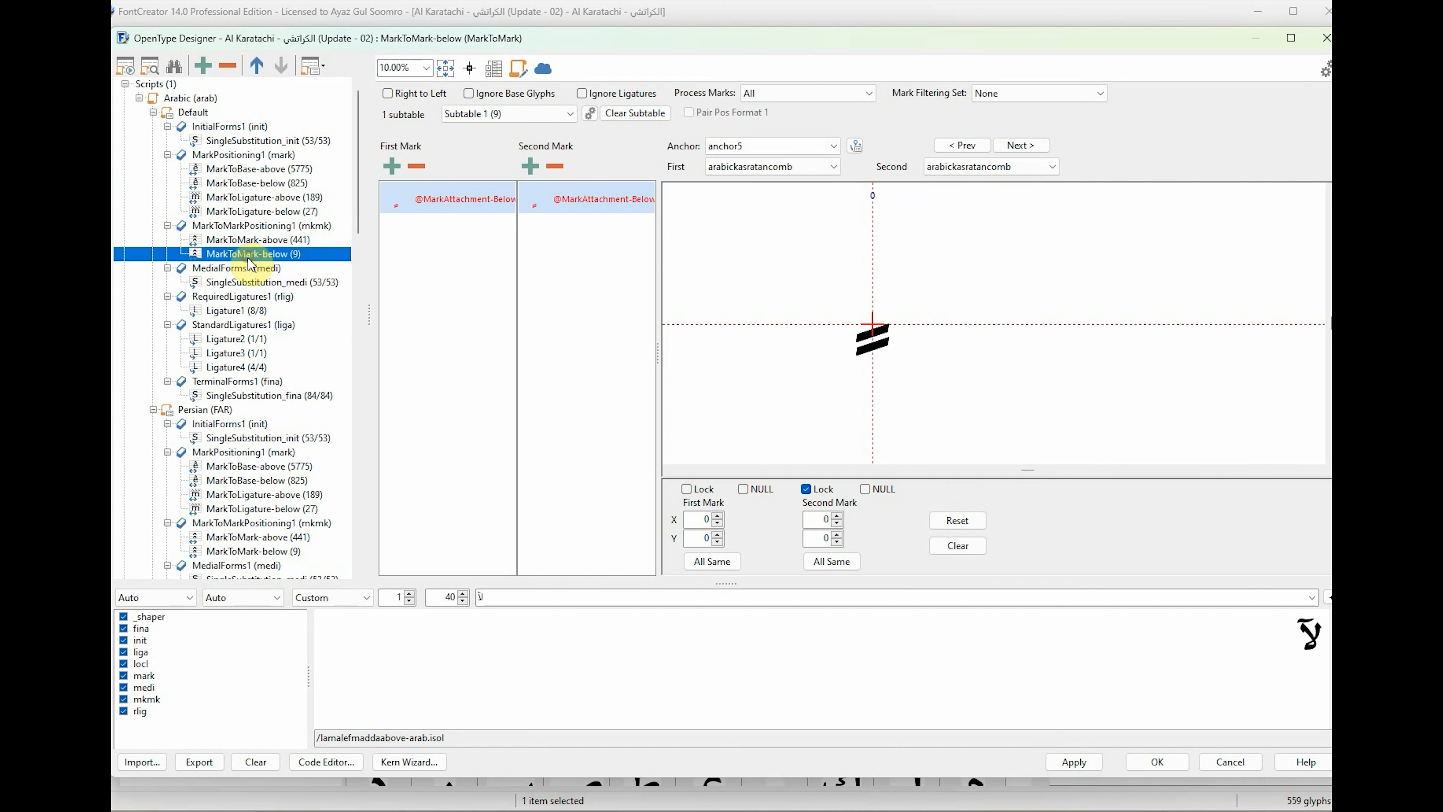